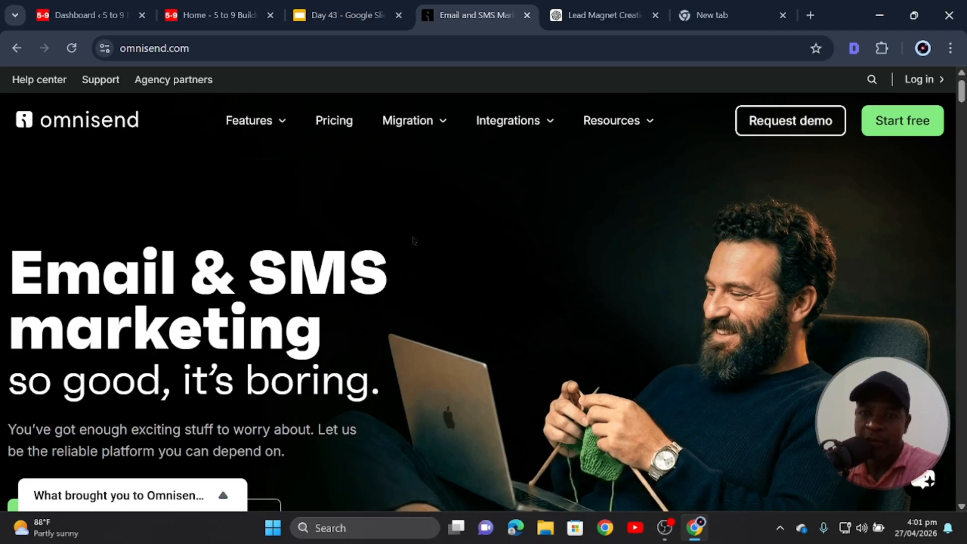
# Go from the Omnisend home page to the free sign-up page via Start free.
pyautogui.scroll(-3, 453, 270)
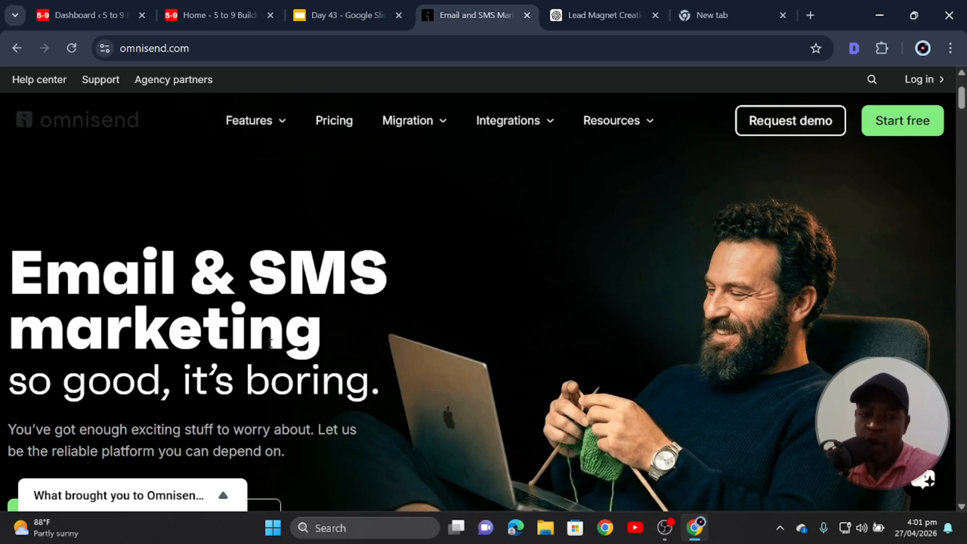
pyautogui.scroll(3, 549, 307)
pyautogui.scroll(-3, 887, 271)
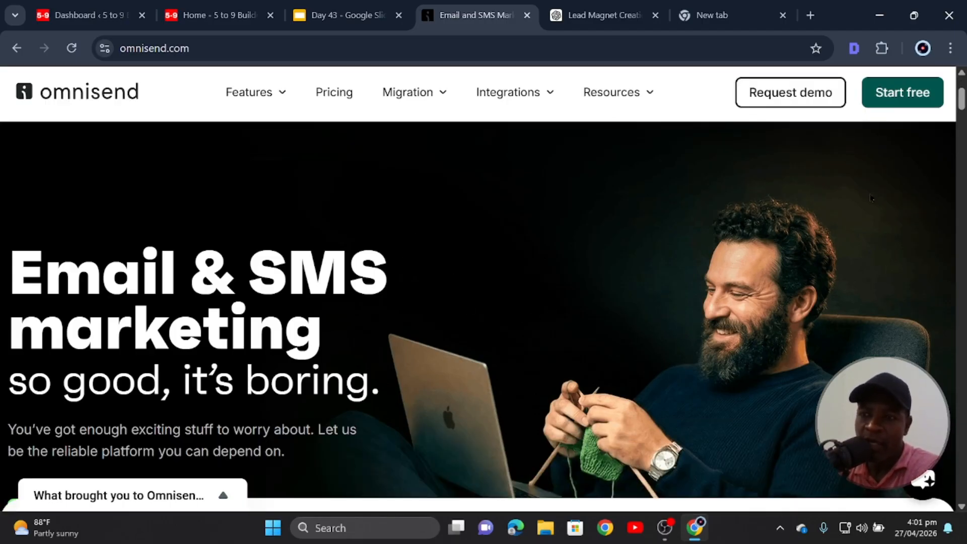
pyautogui.click(901, 97)
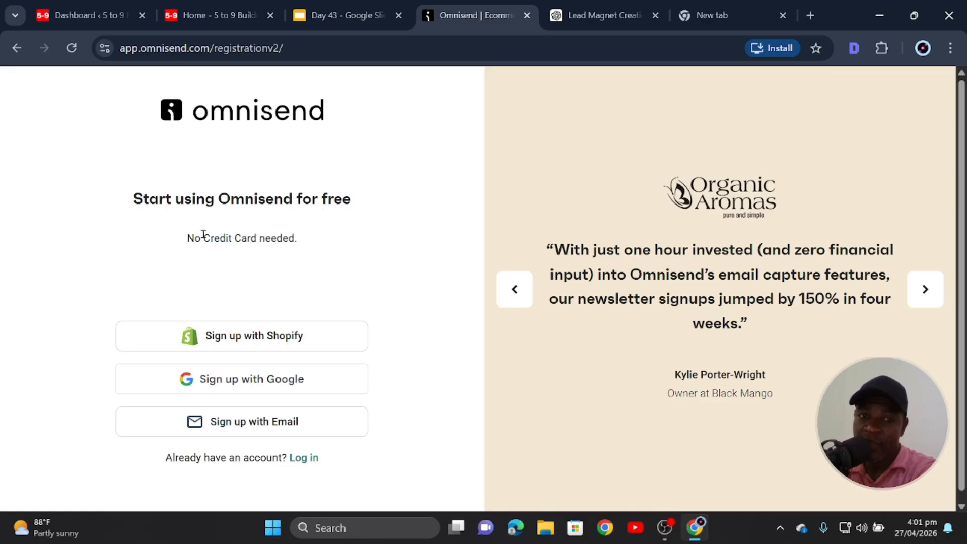
# Sign up with a Google account and choose Non-ecommerce as the business type.
pyautogui.moveTo(295, 238); pyautogui.dragTo(206, 254)
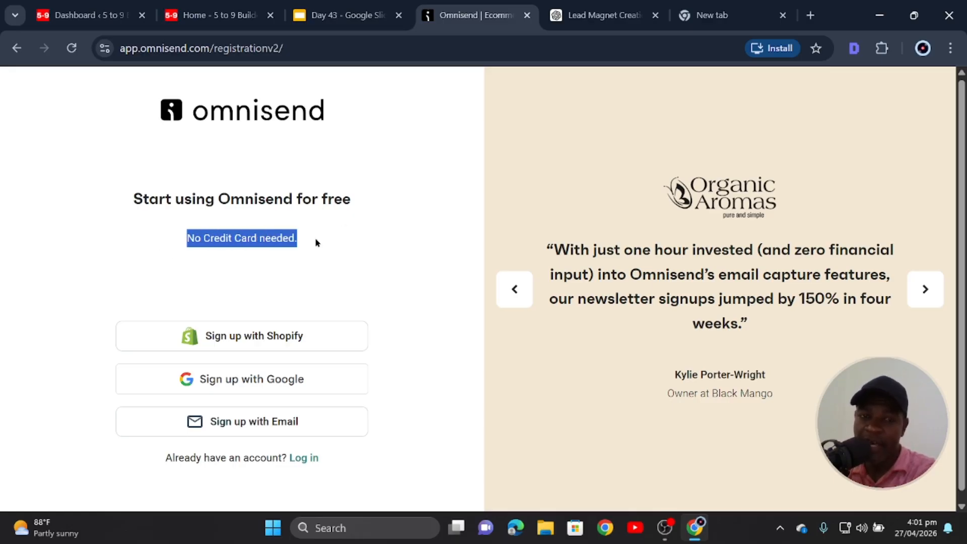
pyautogui.scroll(-1, 287, 317)
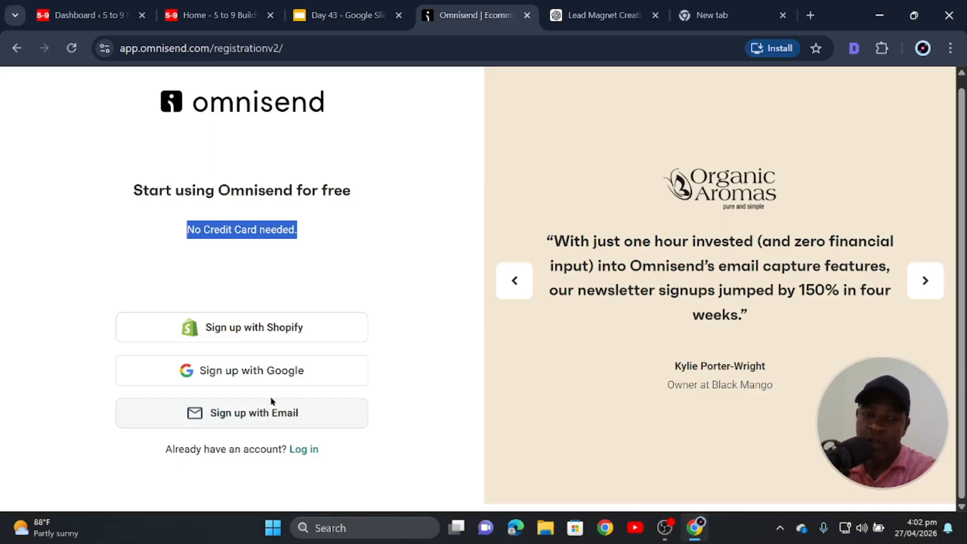
pyautogui.click(258, 379)
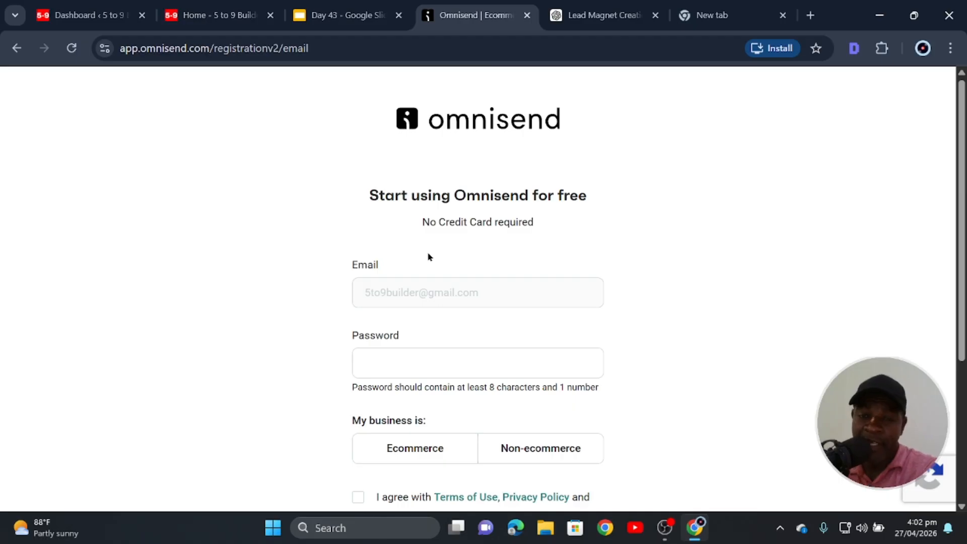
pyautogui.scroll(-3, 428, 257)
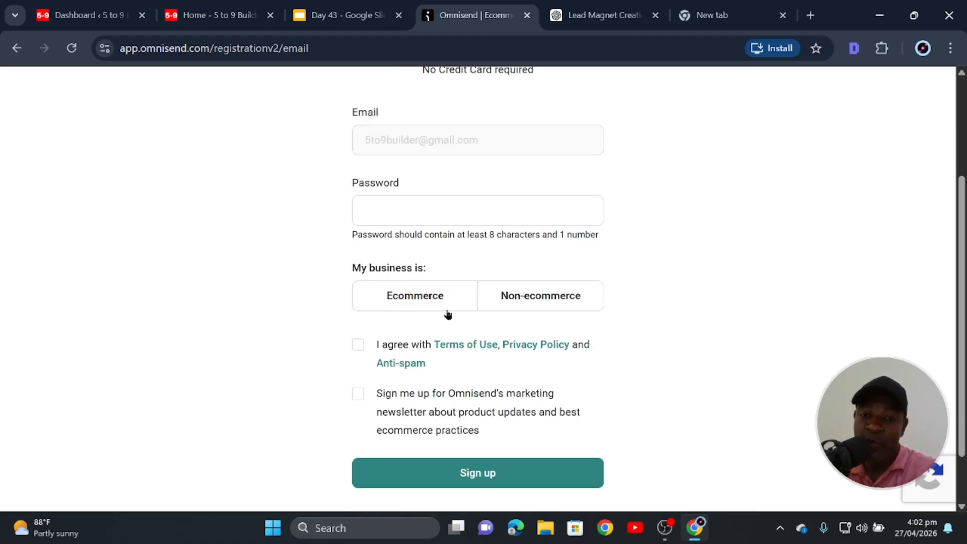
pyautogui.click(411, 308)
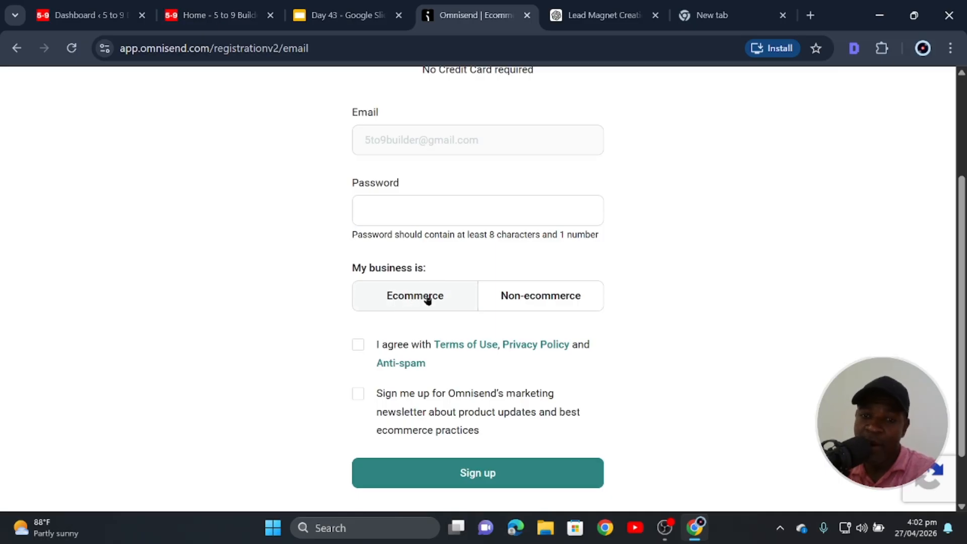
pyautogui.click(527, 296)
pyautogui.click(531, 299)
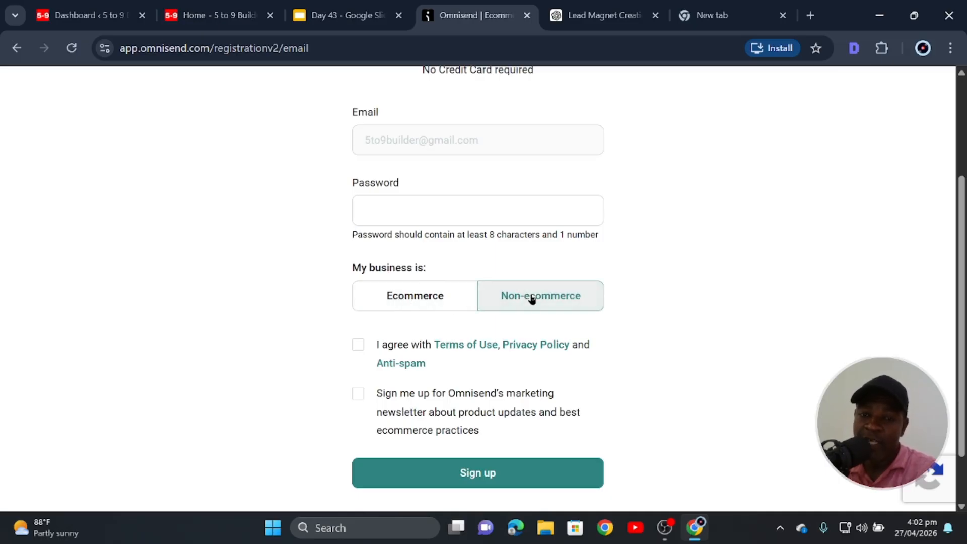
# Accept the terms and privacy policy, opt in to the newsletter, and submit the registration.
pyautogui.click(358, 344)
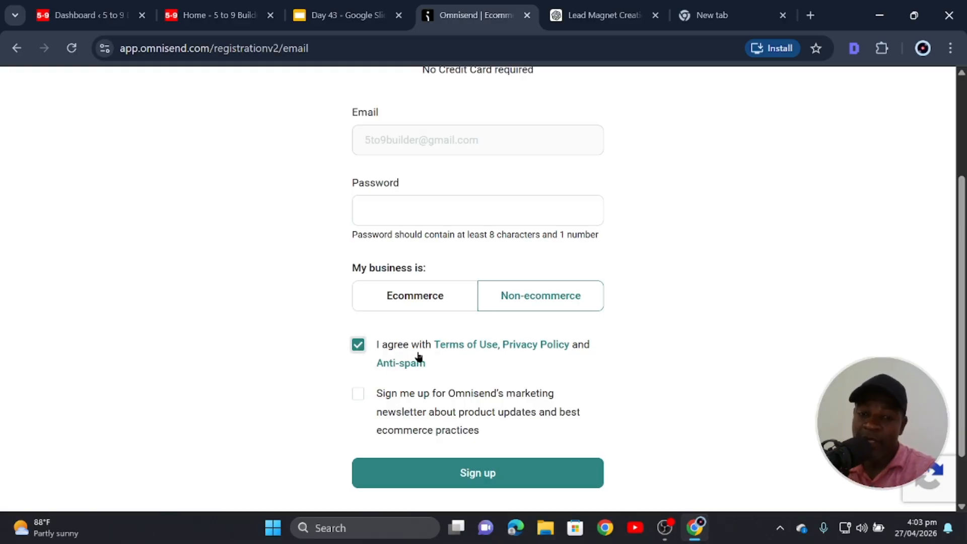
pyautogui.scroll(-1, 422, 380)
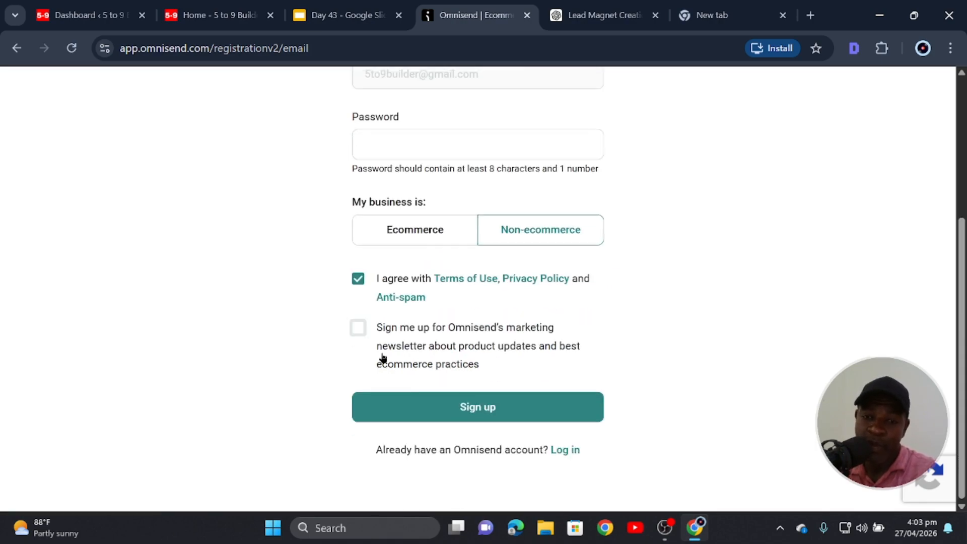
pyautogui.click(358, 328)
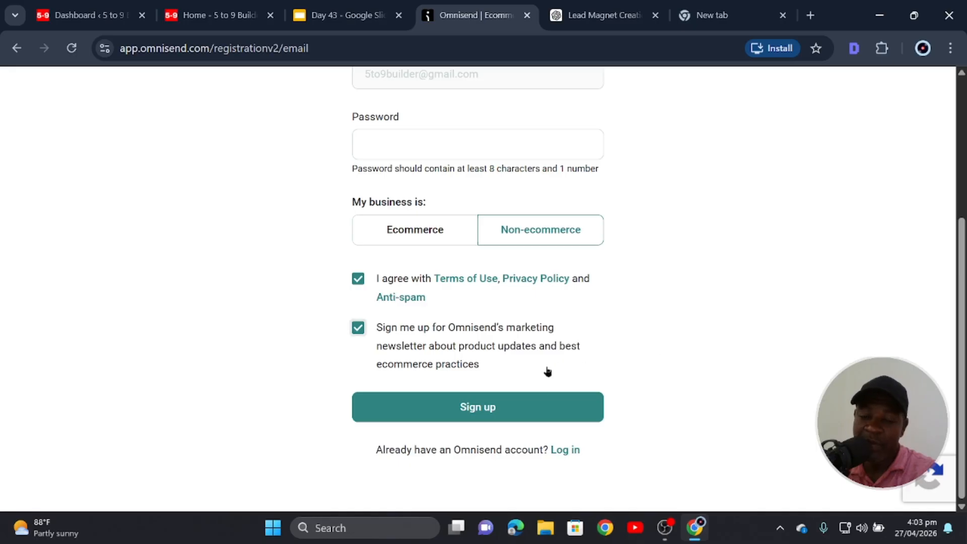
pyautogui.click(523, 415)
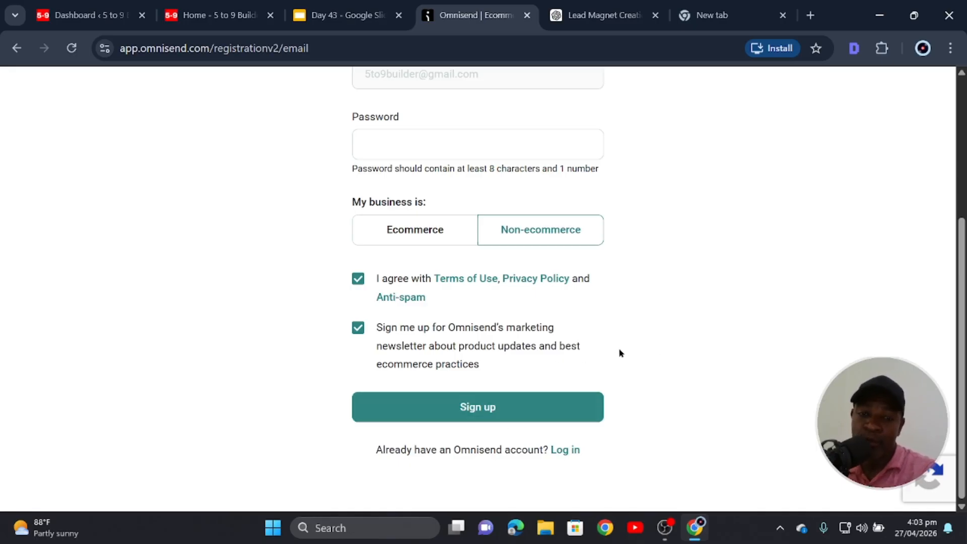
pyautogui.click(484, 406)
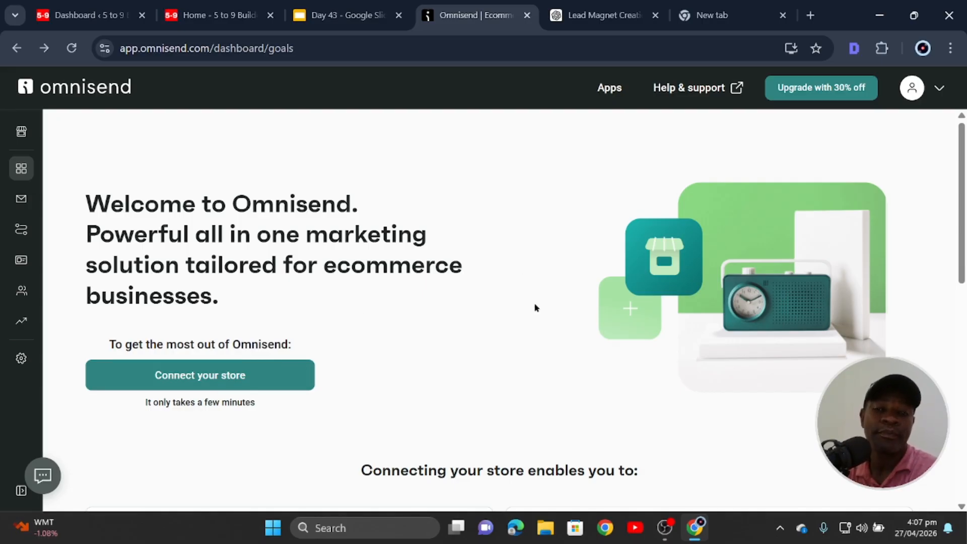
# Return to the WordPress admin dashboard tab.
pyautogui.scroll(-4, 512, 371)
pyautogui.scroll(5, 474, 366)
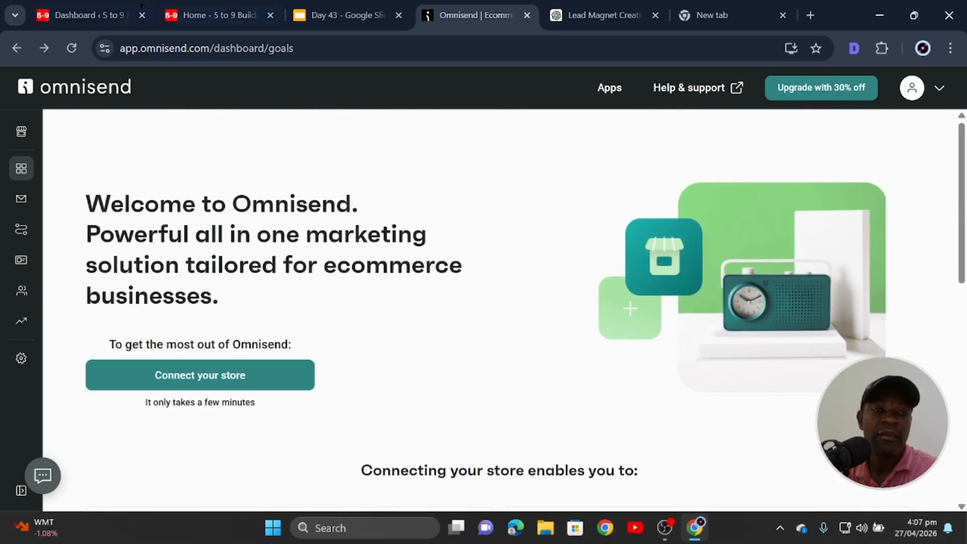
pyautogui.click(108, 16)
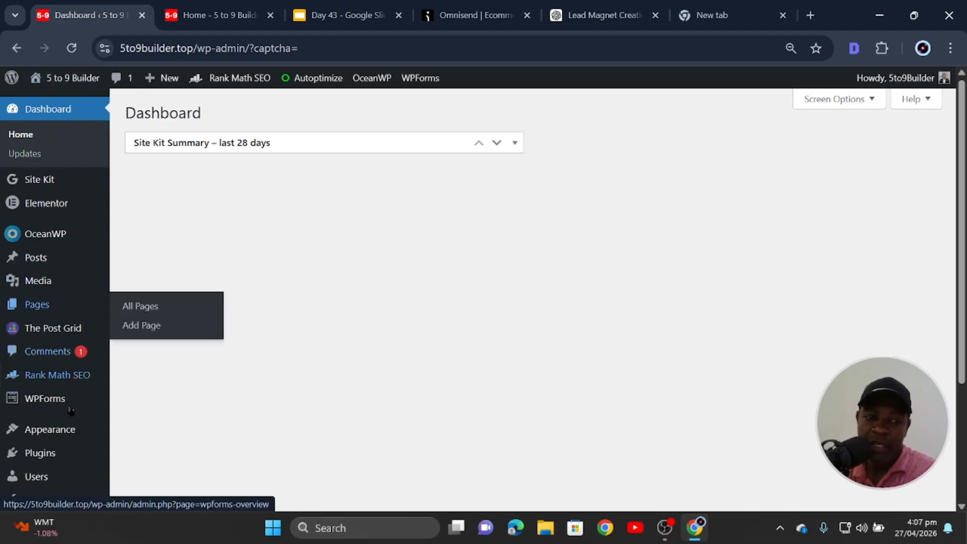
# Search plugins for 'Om', then install and activate Newsletters, Email Marketing, SMS and Popups by Omnisend.
pyautogui.click(51, 460)
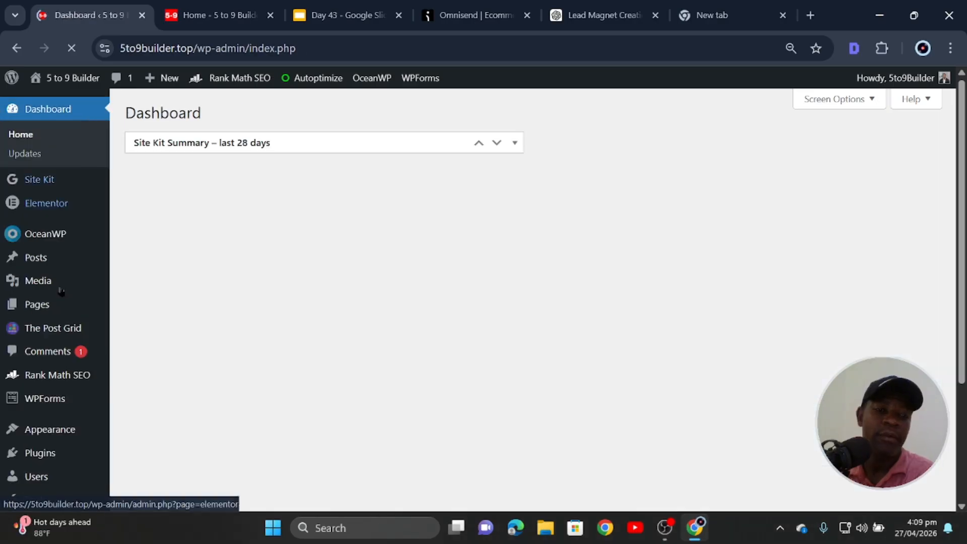
pyautogui.click(55, 459)
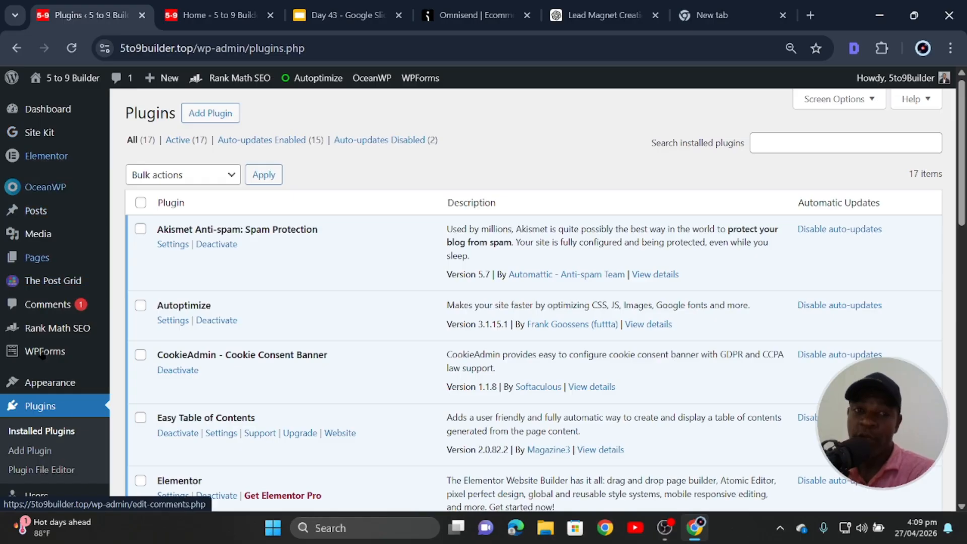
pyautogui.click(206, 115)
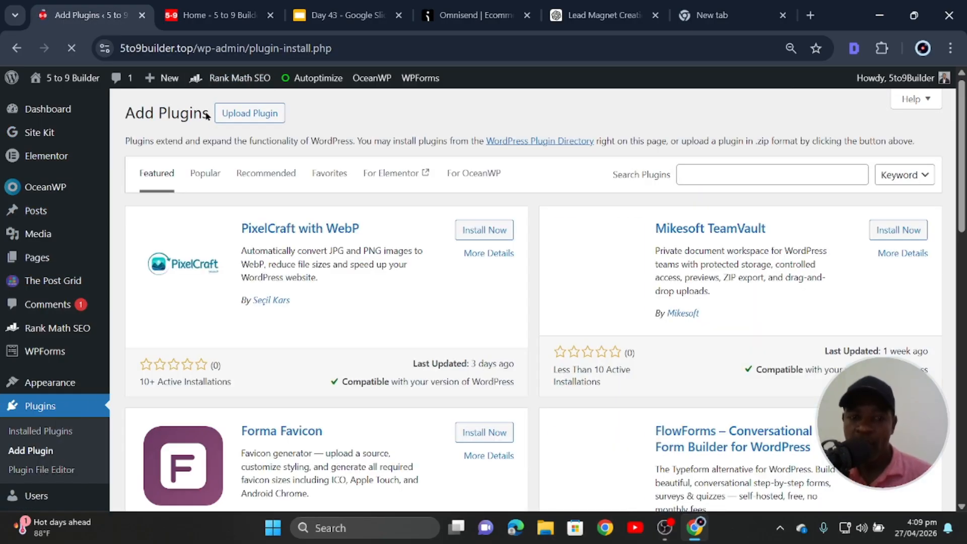
pyautogui.click(816, 170)
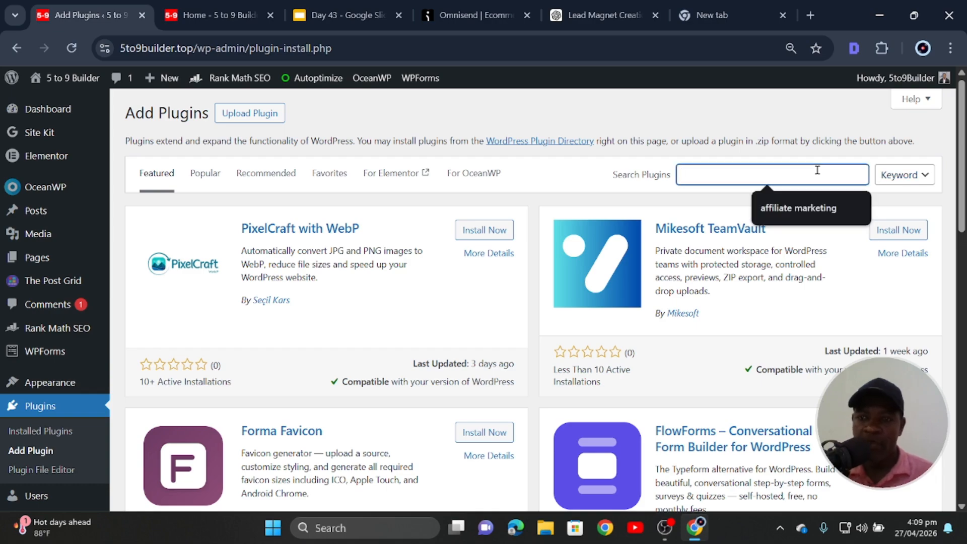
pyautogui.write('Omnisend')
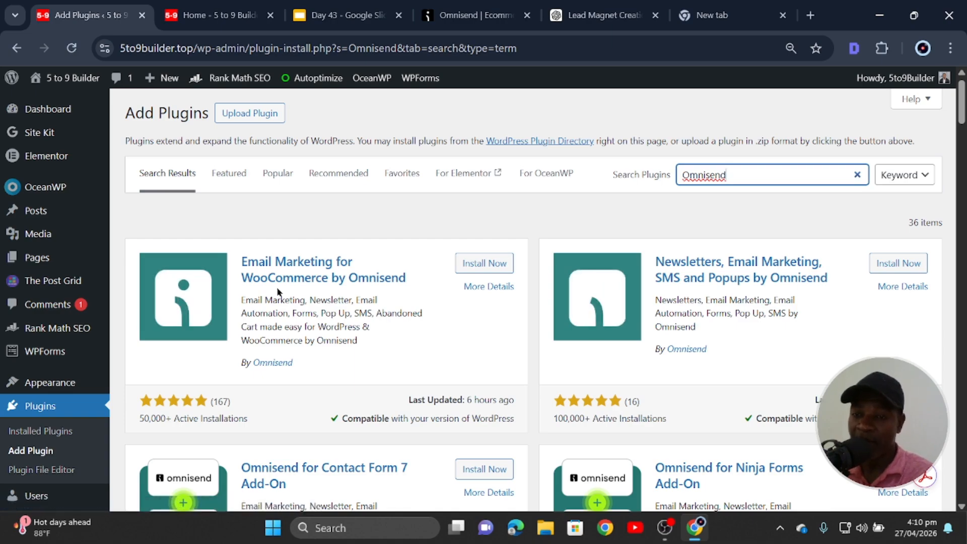
pyautogui.click(902, 265)
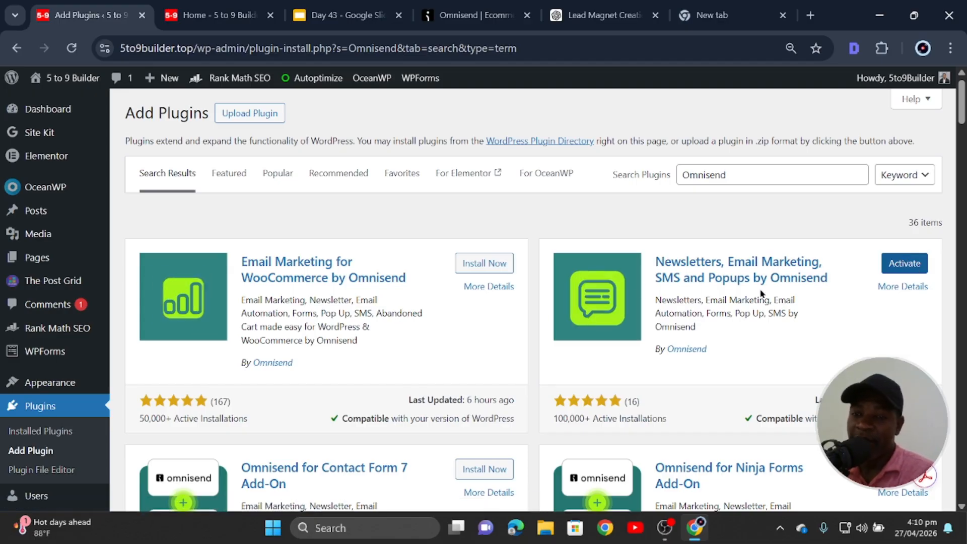
pyautogui.click(905, 263)
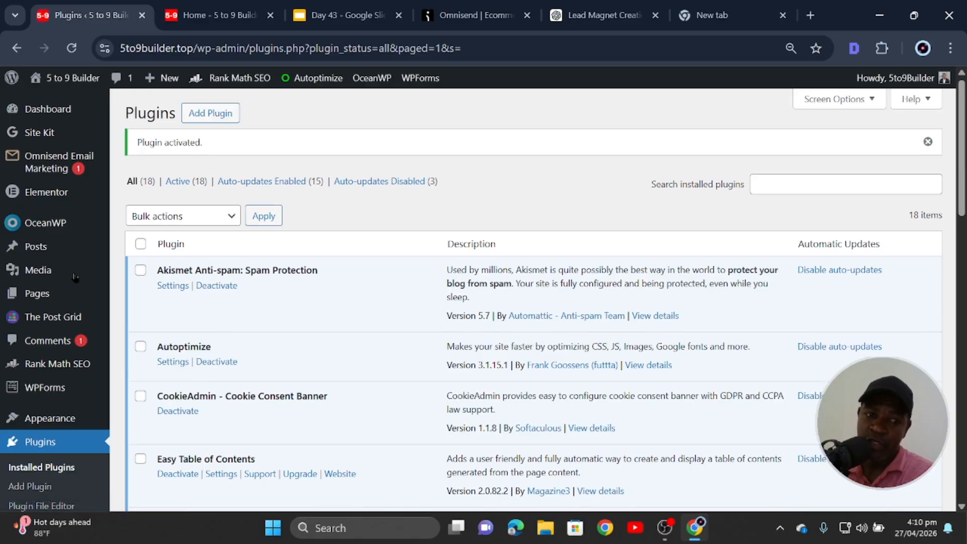
# From the Omnisend Email Marketing plugin's connection steps, open the 'Go to API keys' page in a new tab.
pyautogui.click(70, 174)
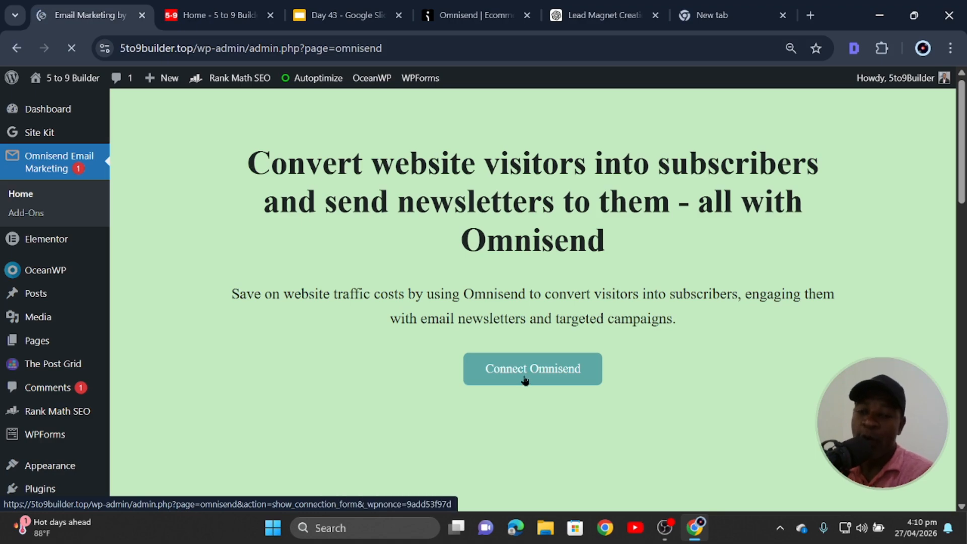
pyautogui.click(548, 378)
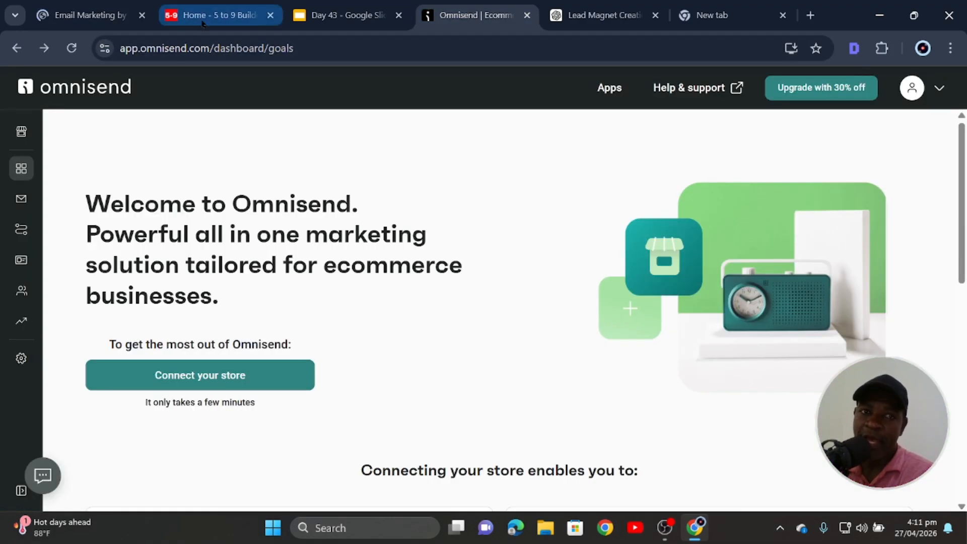
pyautogui.click(86, 15)
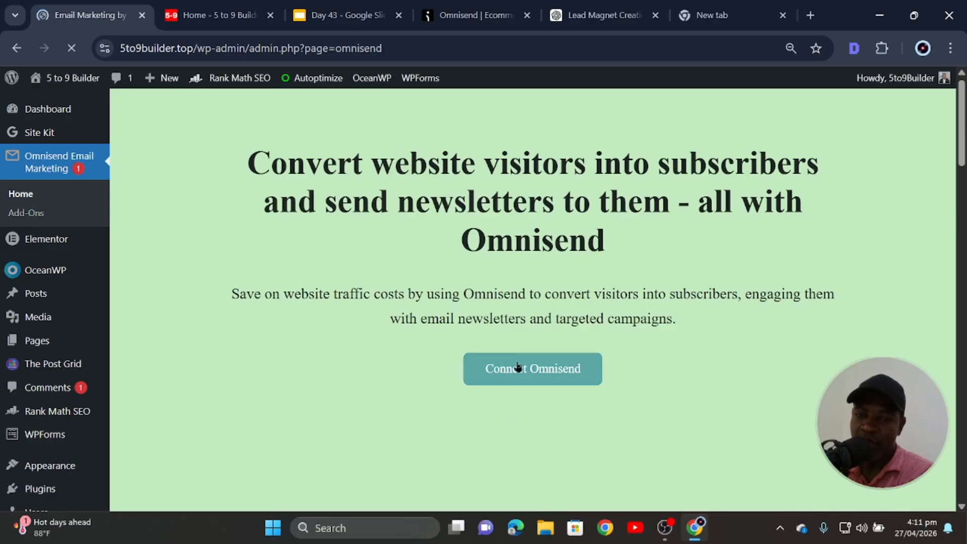
pyautogui.click(533, 371)
pyautogui.scroll(-7, 557, 347)
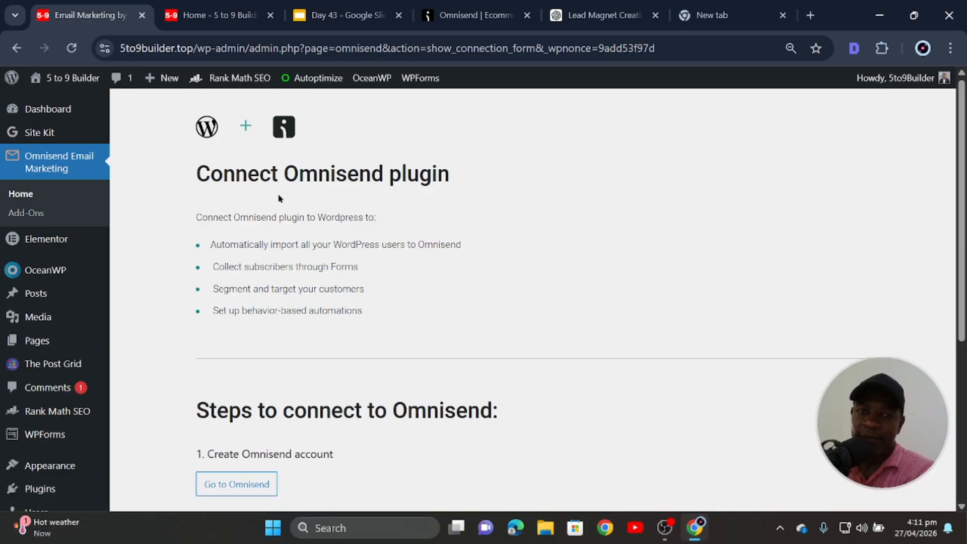
pyautogui.scroll(-3, 340, 278)
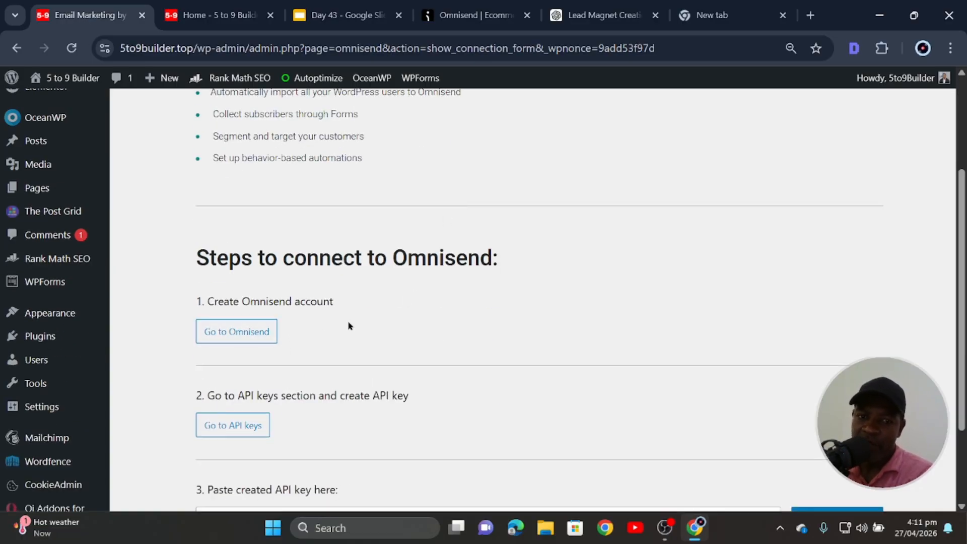
pyautogui.click(475, 16)
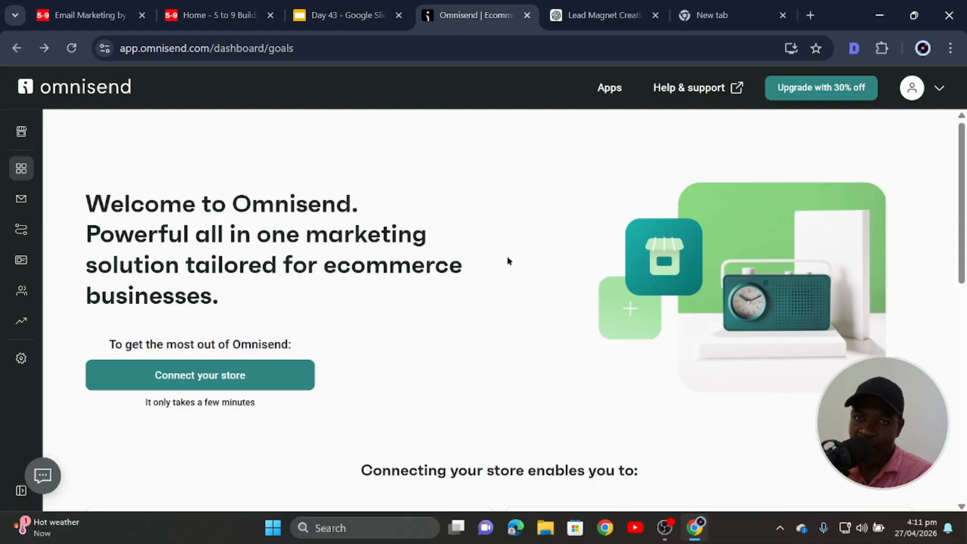
pyautogui.click(91, 15)
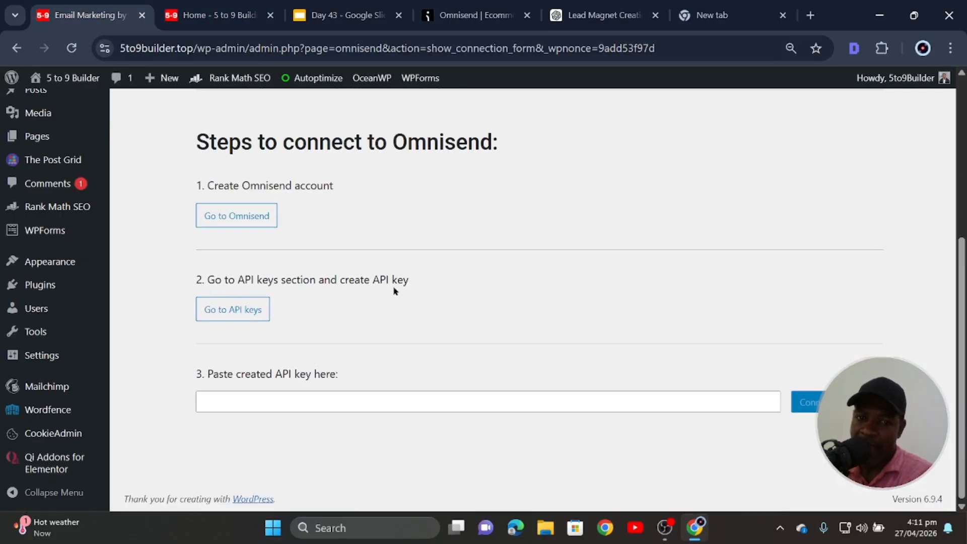
pyautogui.click(236, 311)
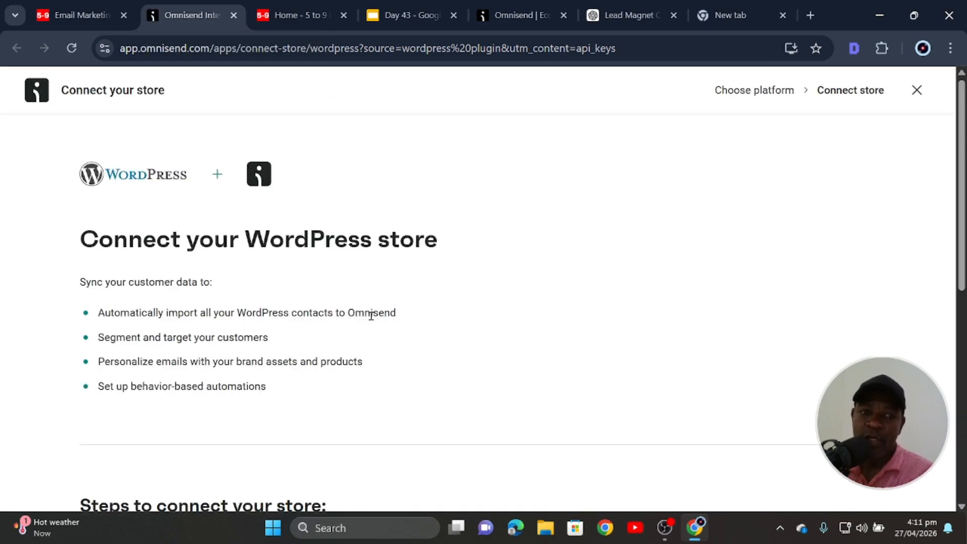
# Scroll the connect-store page down to 'Steps to connect your store' with the generated API key.
pyautogui.scroll(-5, 282, 237)
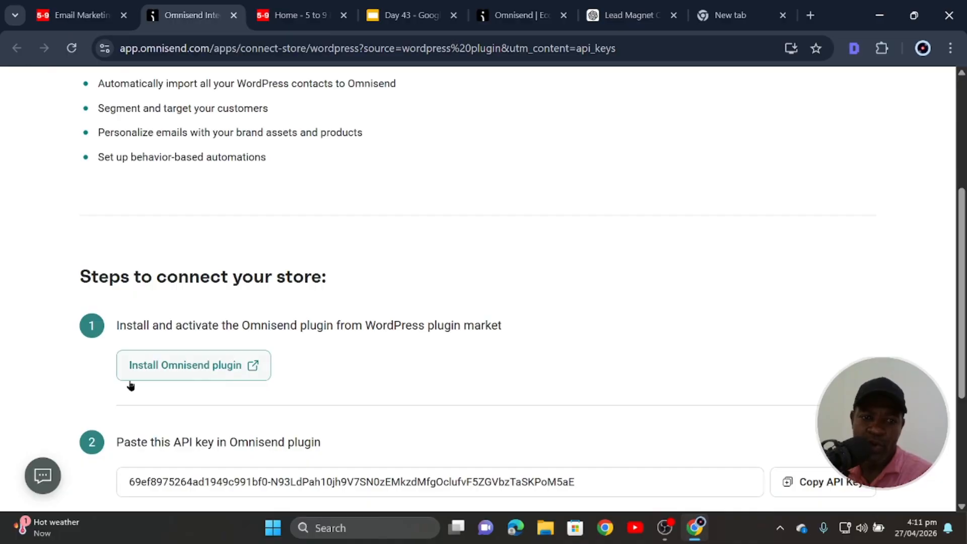
pyautogui.scroll(-3, 236, 328)
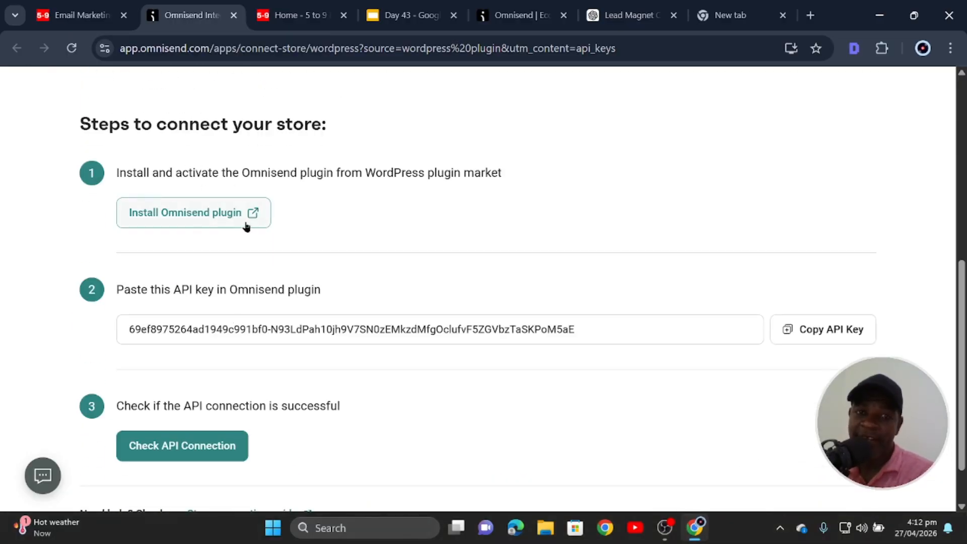
pyautogui.scroll(-1, 212, 236)
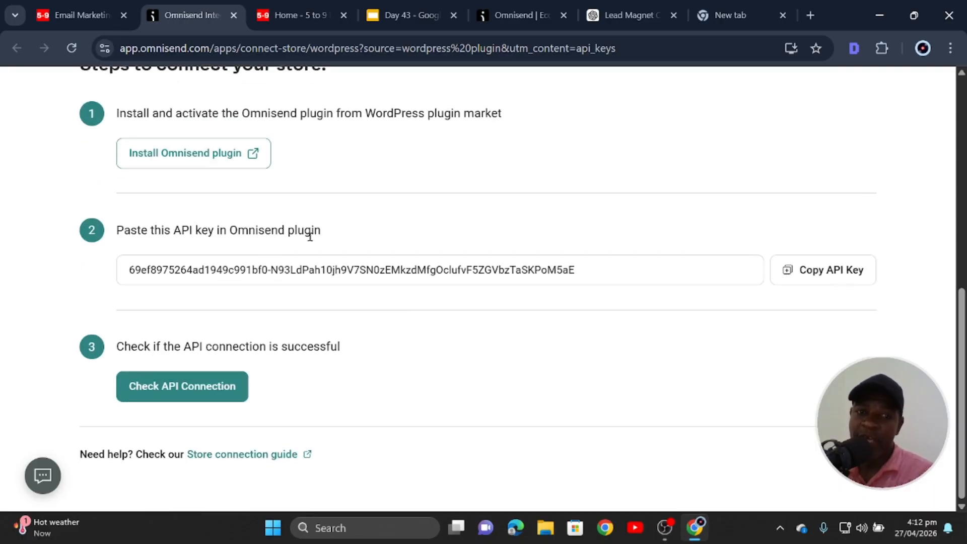
# Copy the API key, paste it into the WordPress plugin's API key field, and connect.
pyautogui.click(827, 273)
pyautogui.click(84, 11)
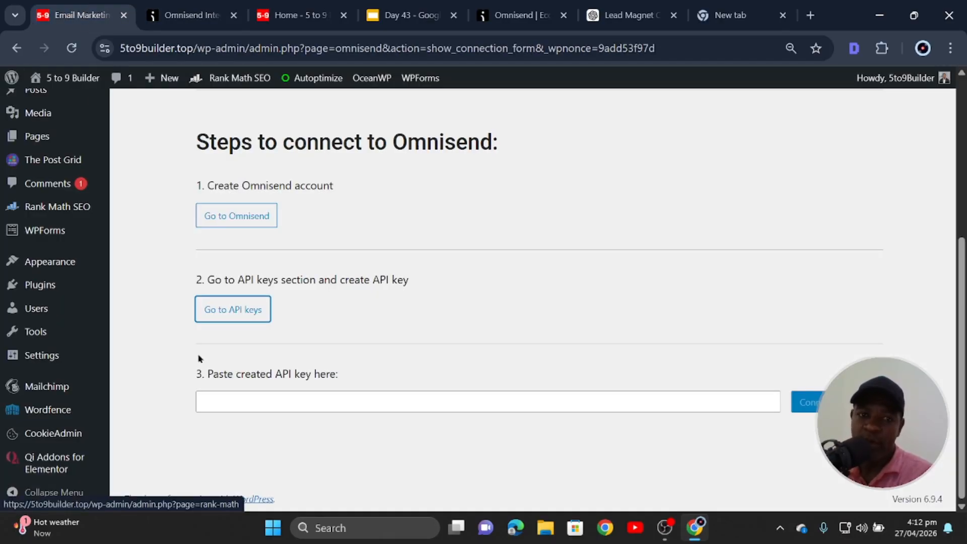
pyautogui.rightClick(300, 401)
pyautogui.click(376, 217)
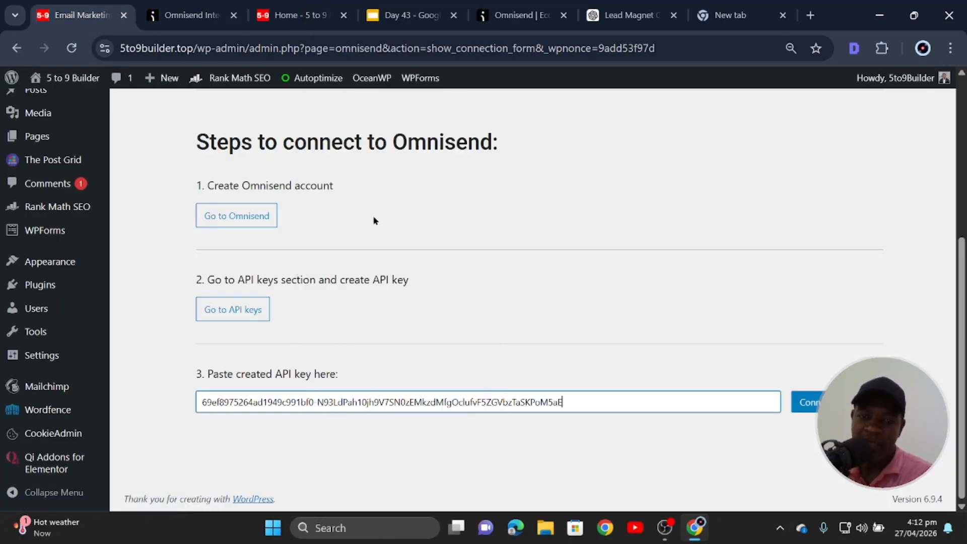
pyautogui.click(806, 402)
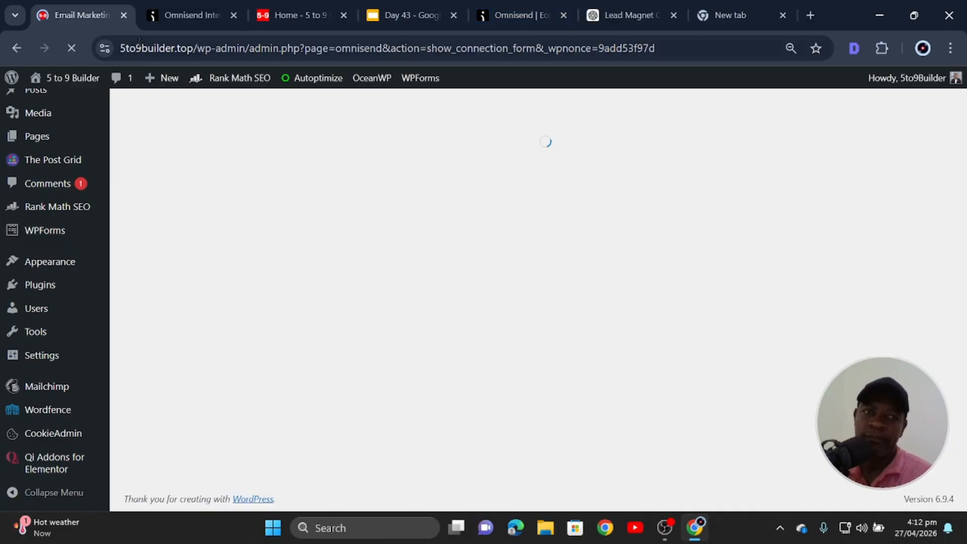
# Switch back to the Omnisend dashboard's goals page.
pyautogui.moveTo(177, 13)
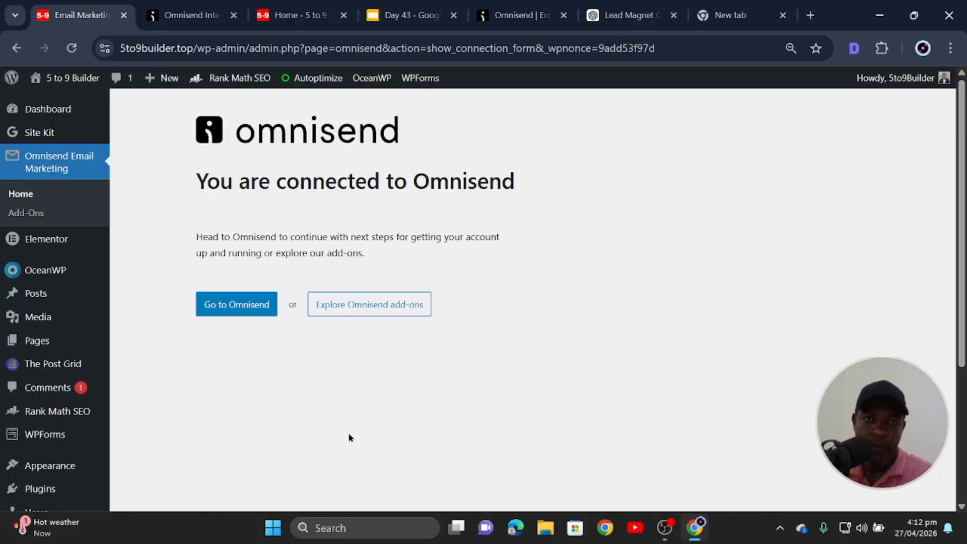
pyautogui.scroll(-5, 289, 381)
pyautogui.scroll(5, 289, 379)
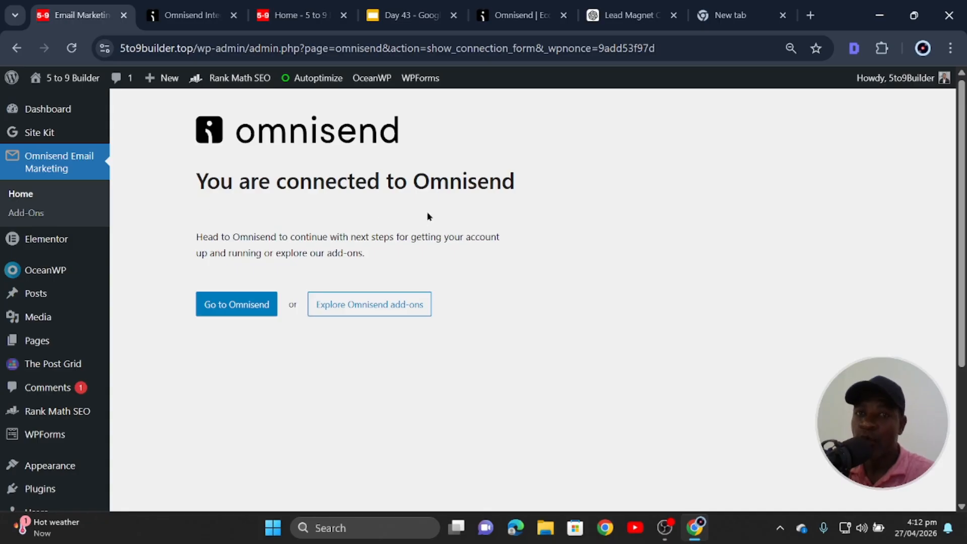
pyautogui.click(522, 16)
pyautogui.scroll(-3, 373, 334)
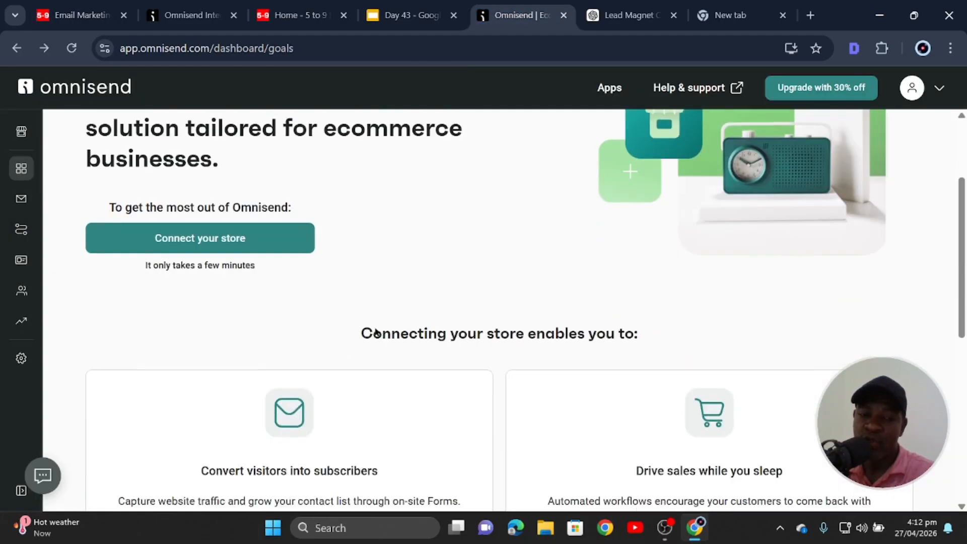
# Reload the Omnisend dashboard to confirm the store shows as connected.
pyautogui.scroll(3, 473, 414)
pyautogui.press('F5')
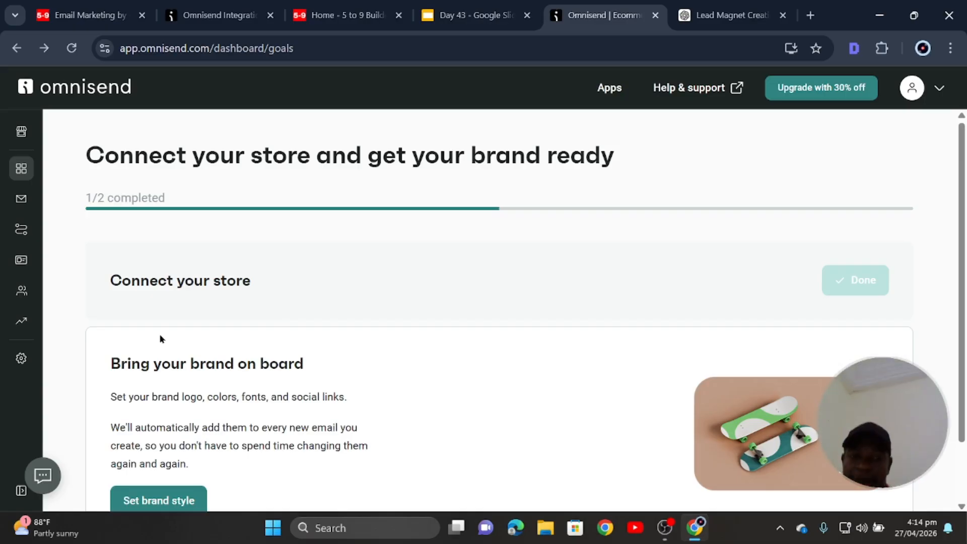
pyautogui.scroll(-2, 175, 179)
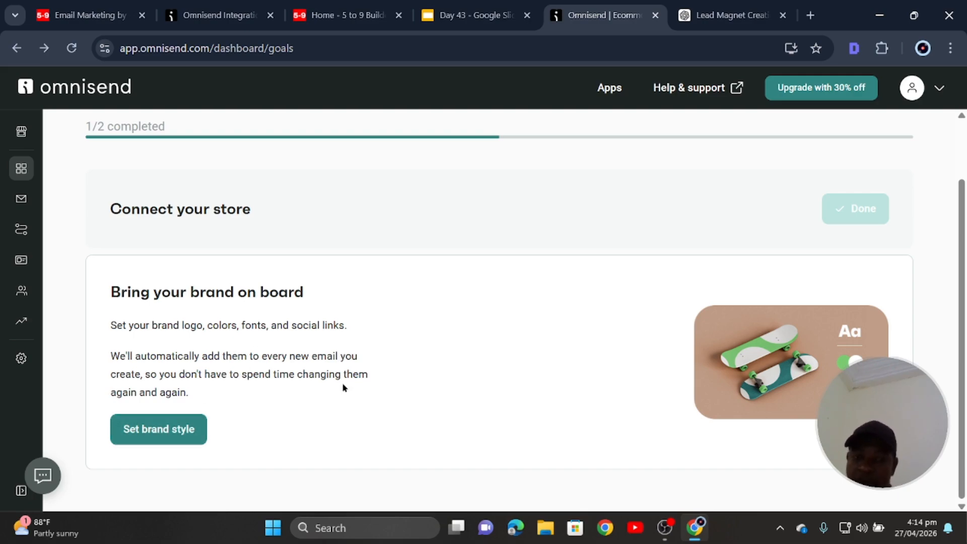
pyautogui.scroll(2, 231, 393)
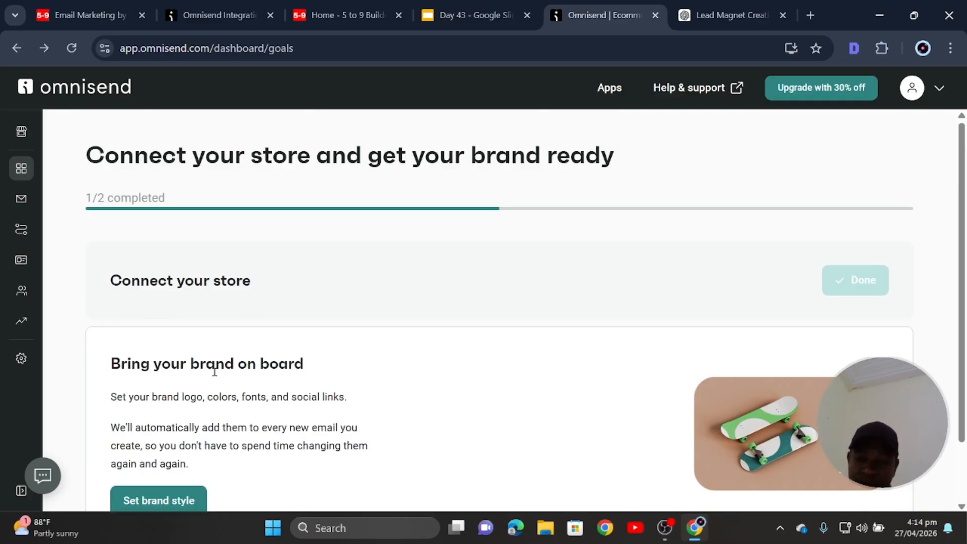
pyautogui.scroll(-2, 197, 365)
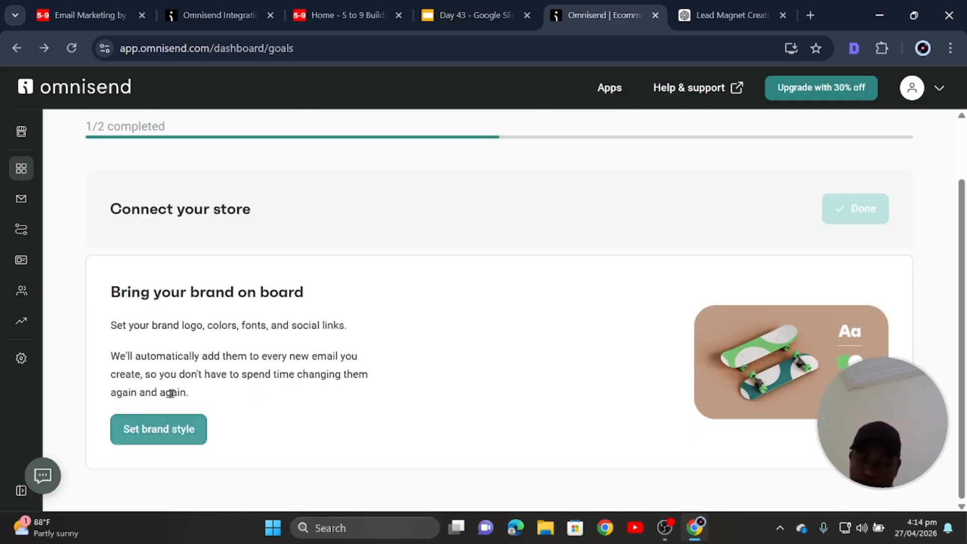
# Look over the 'Set brand style' brand assets page, then return to the WordPress tab.
pyautogui.click(158, 431)
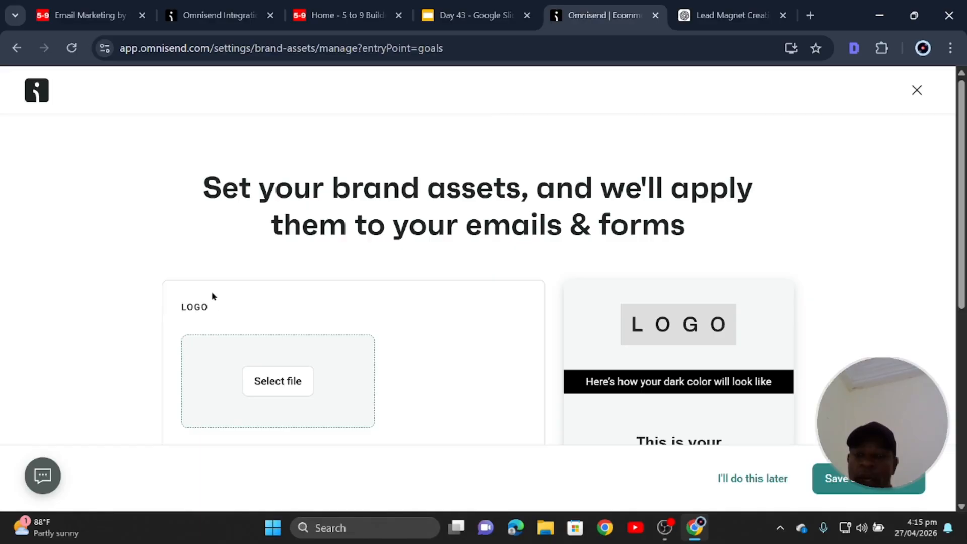
pyautogui.scroll(-3, 226, 312)
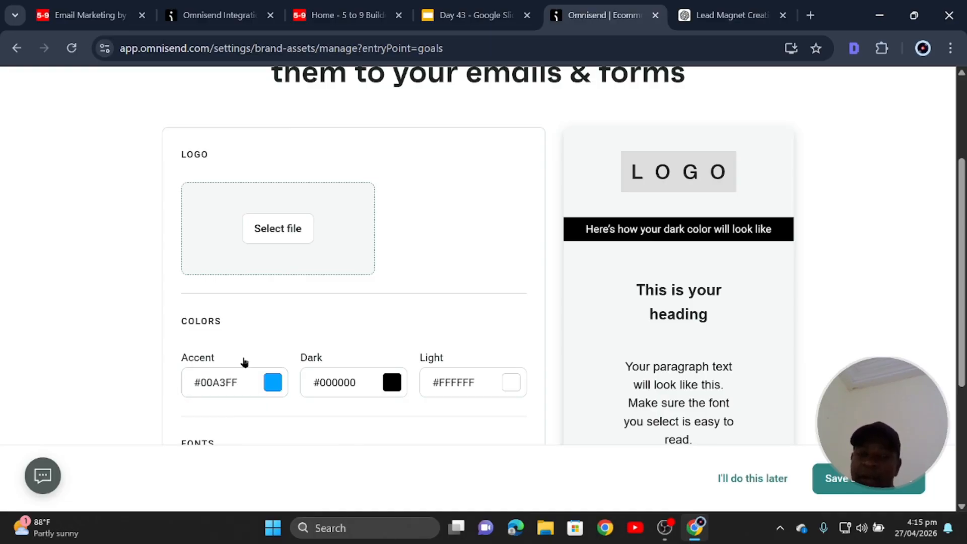
pyautogui.scroll(-3, 249, 385)
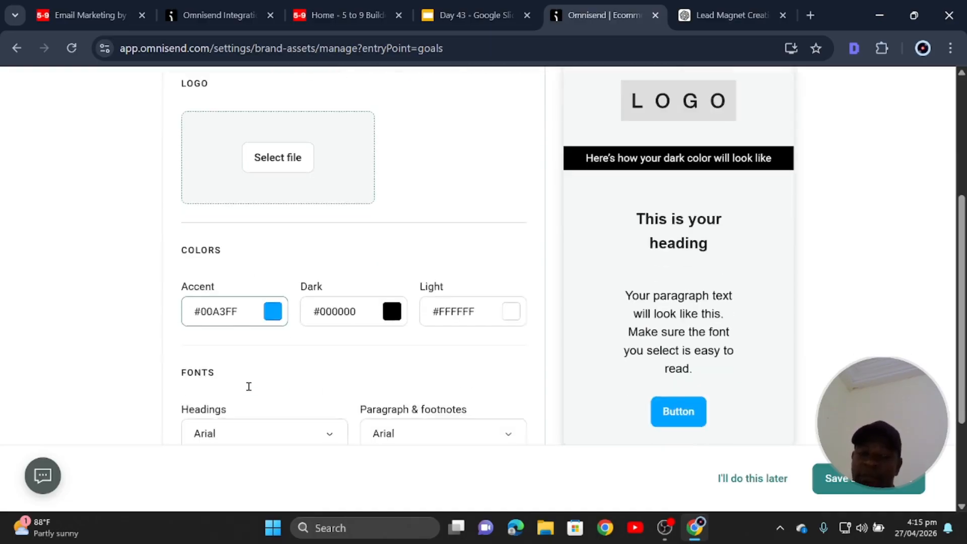
pyautogui.scroll(-2, 252, 391)
pyautogui.scroll(6, 249, 391)
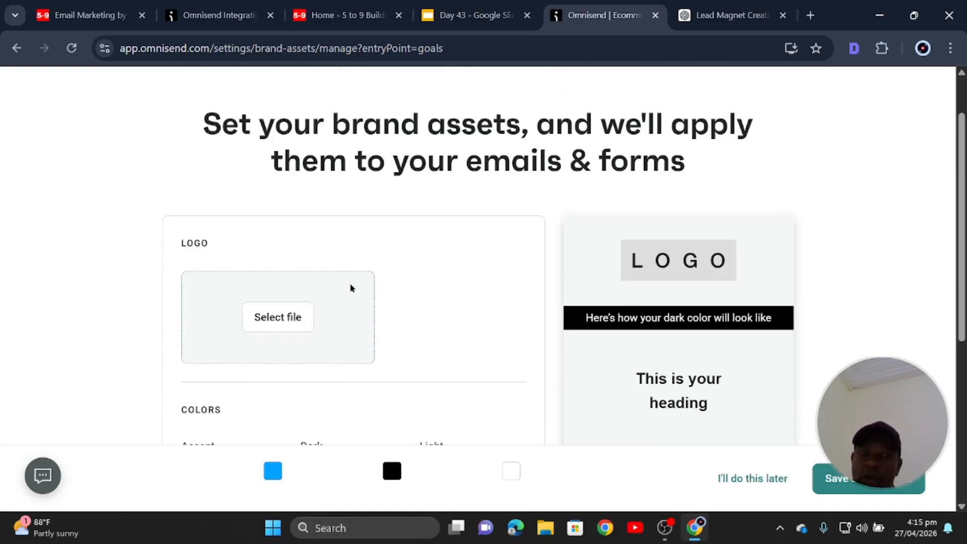
pyautogui.click(93, 17)
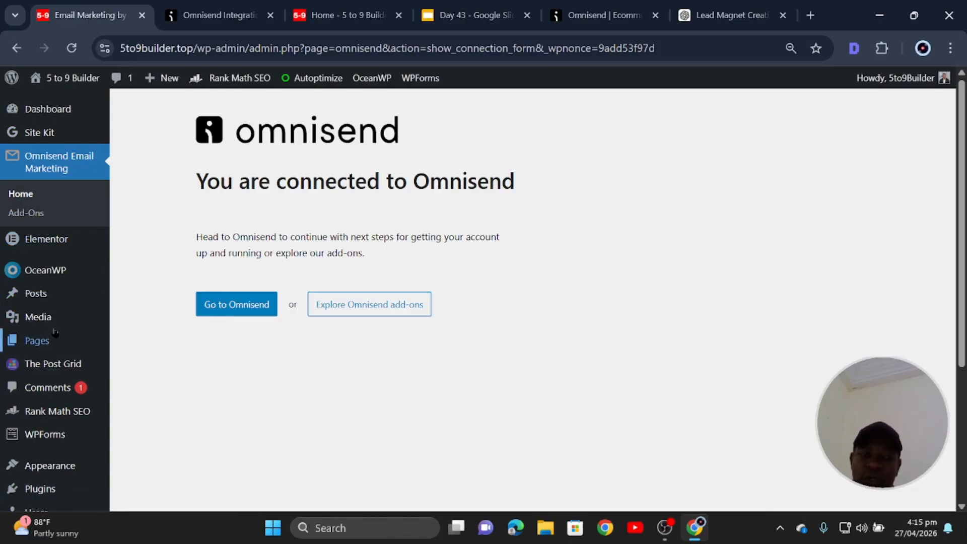
# Open the WordPress Media Library in a new tab placed second in the tab bar.
pyautogui.moveTo(49, 341)
pyautogui.rightClick(38, 317)
pyautogui.click(121, 90)
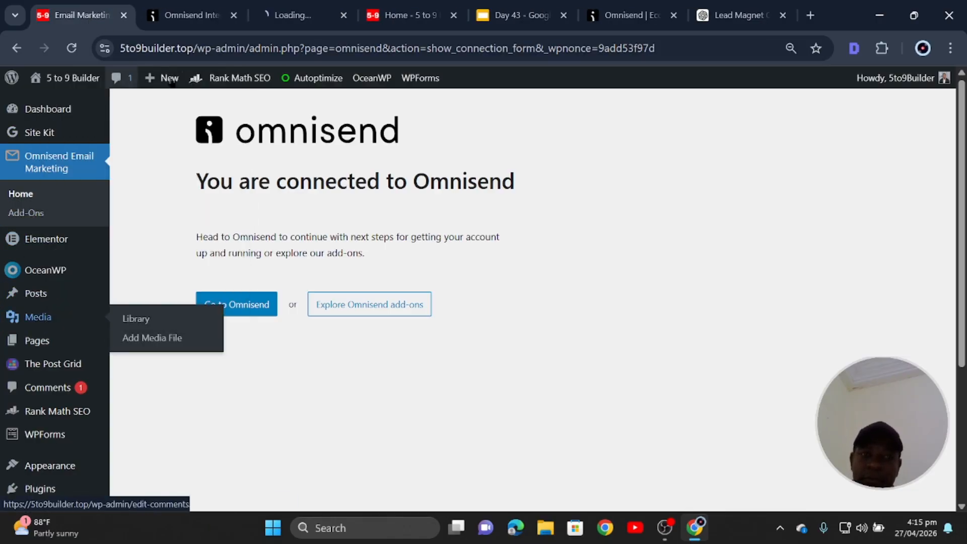
pyautogui.moveTo(302, 26); pyautogui.dragTo(196, 16)
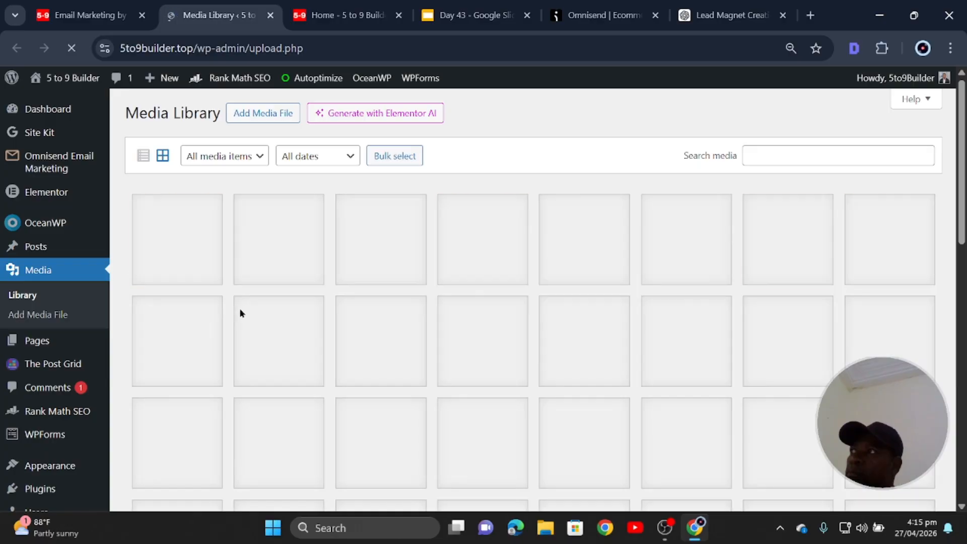
pyautogui.scroll(-10, 349, 302)
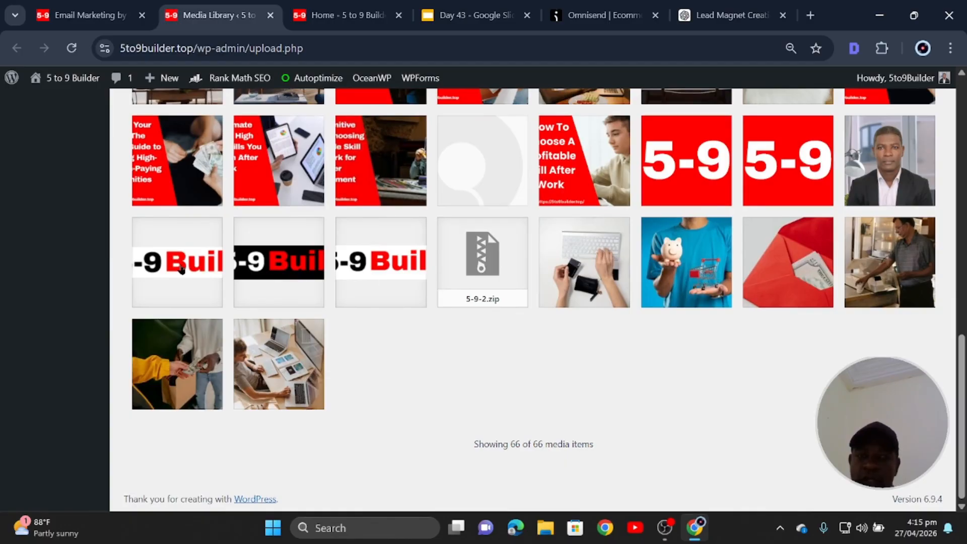
# Download cropped-5-9-builder-logo-1.png from its attachment details, view it, and close the viewer.
pyautogui.click(162, 263)
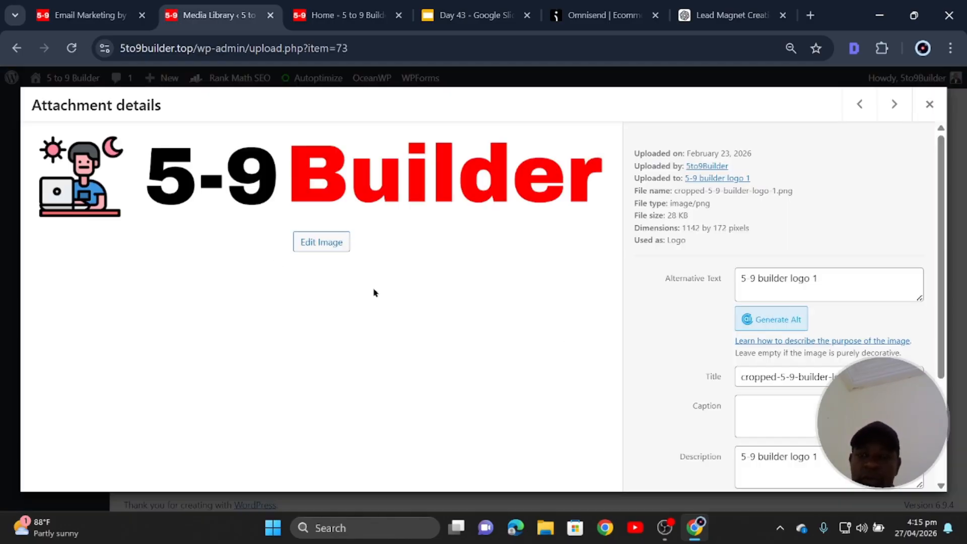
pyautogui.scroll(-2, 749, 325)
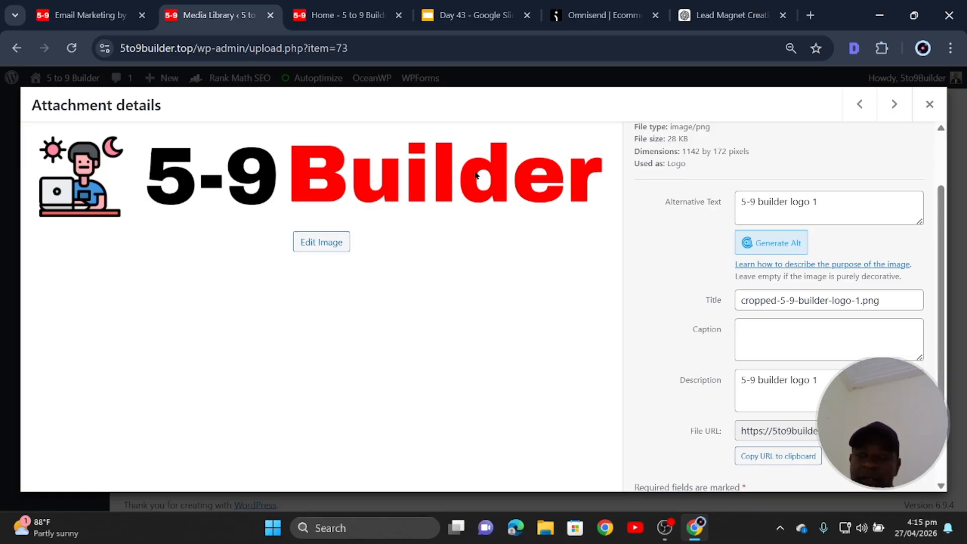
pyautogui.scroll(-2, 793, 456)
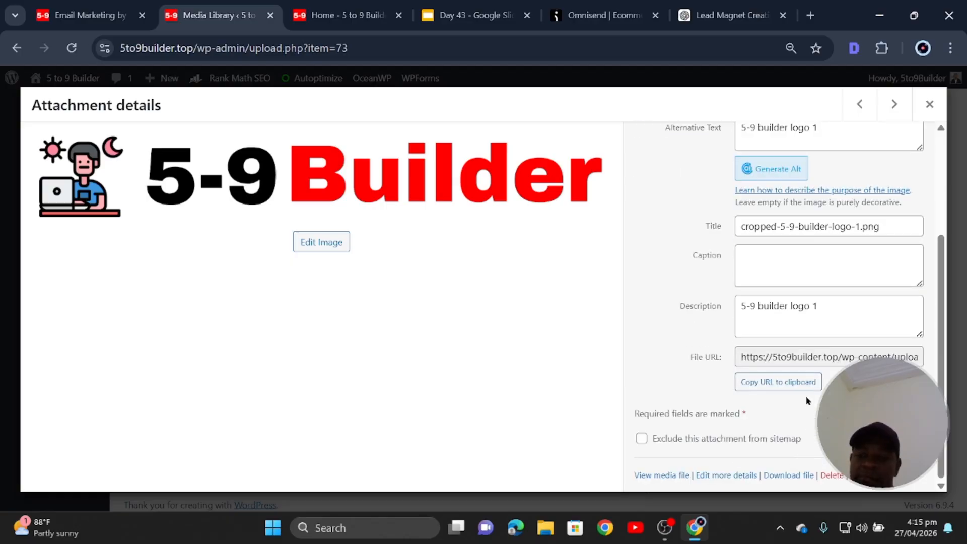
pyautogui.click(797, 385)
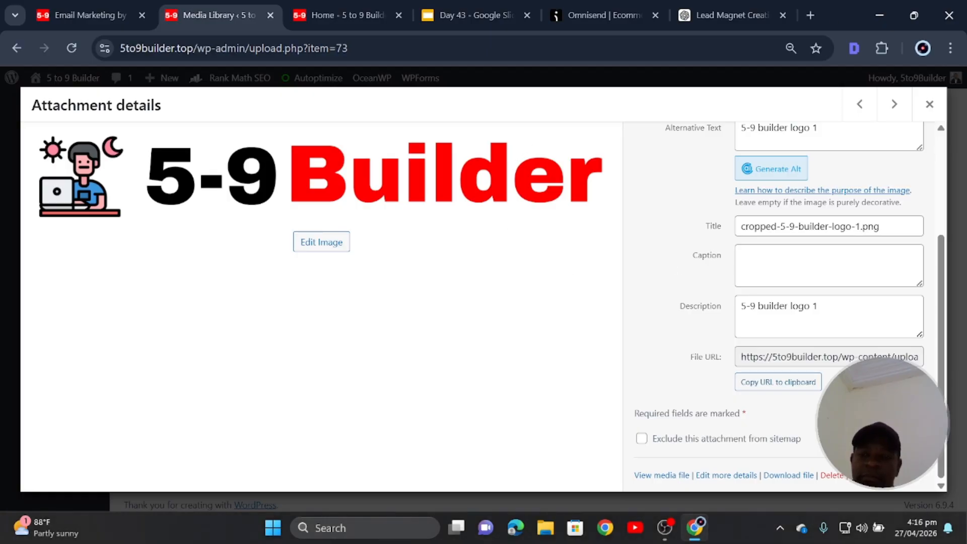
pyautogui.click(796, 476)
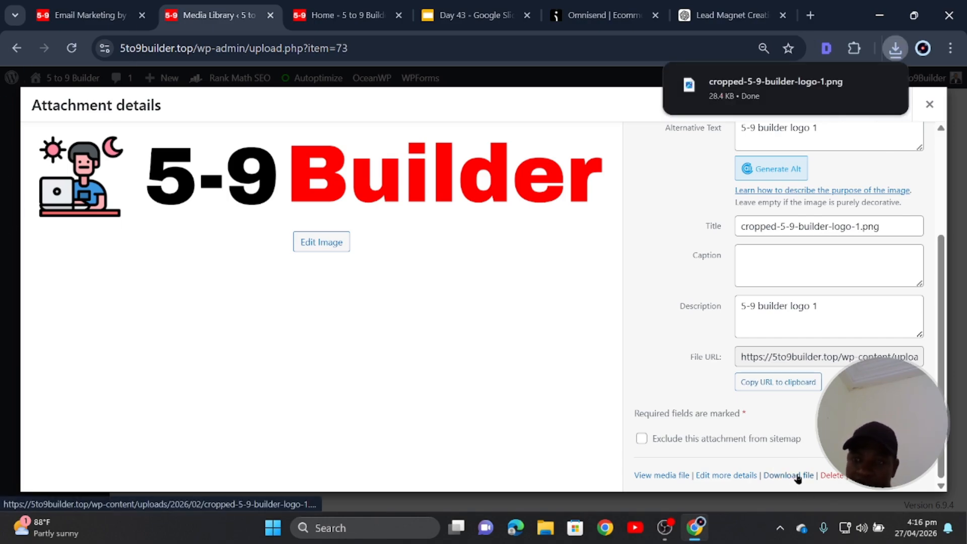
pyautogui.click(730, 83)
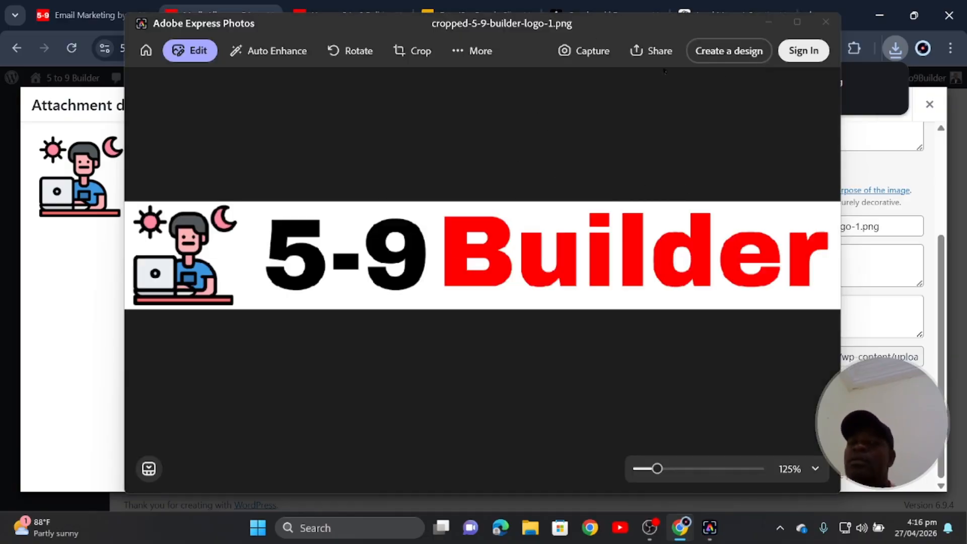
pyautogui.click(827, 23)
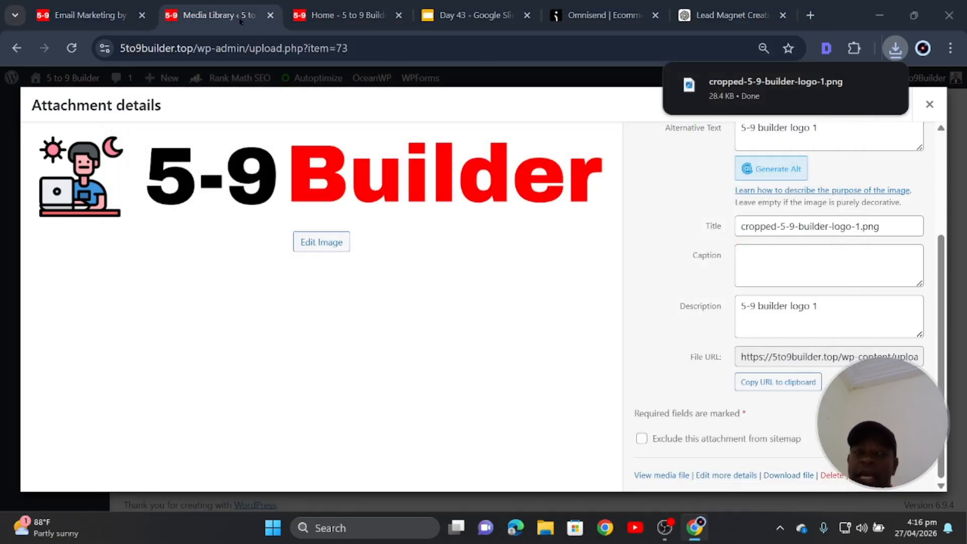
# Upload cropped-5-9-builder-logo-1 from the computer into Omnisend's image library.
pyautogui.click(591, 17)
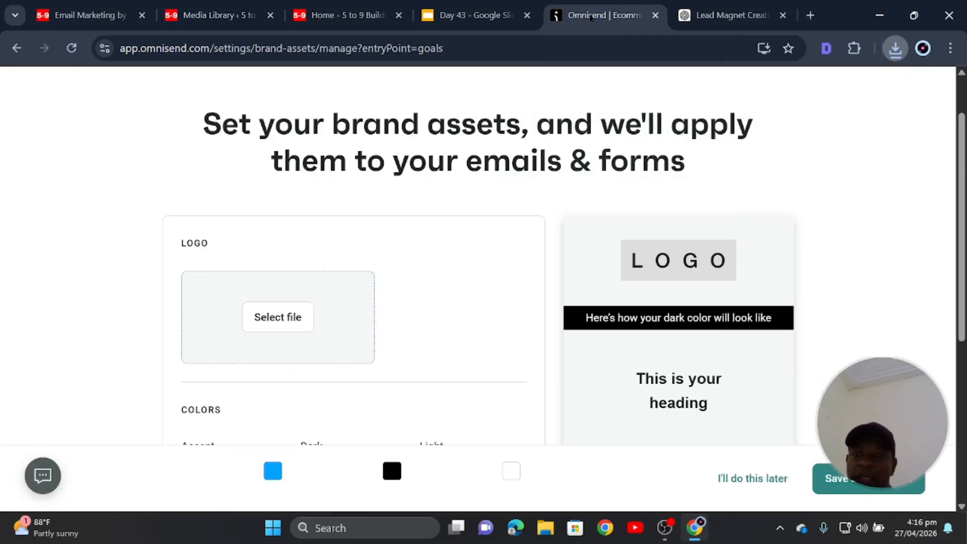
pyautogui.click(273, 318)
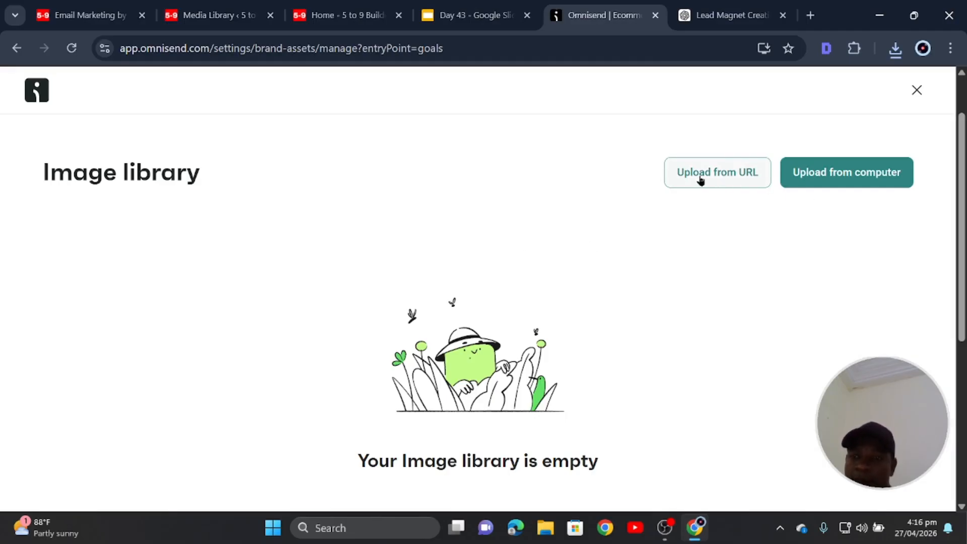
pyautogui.click(837, 177)
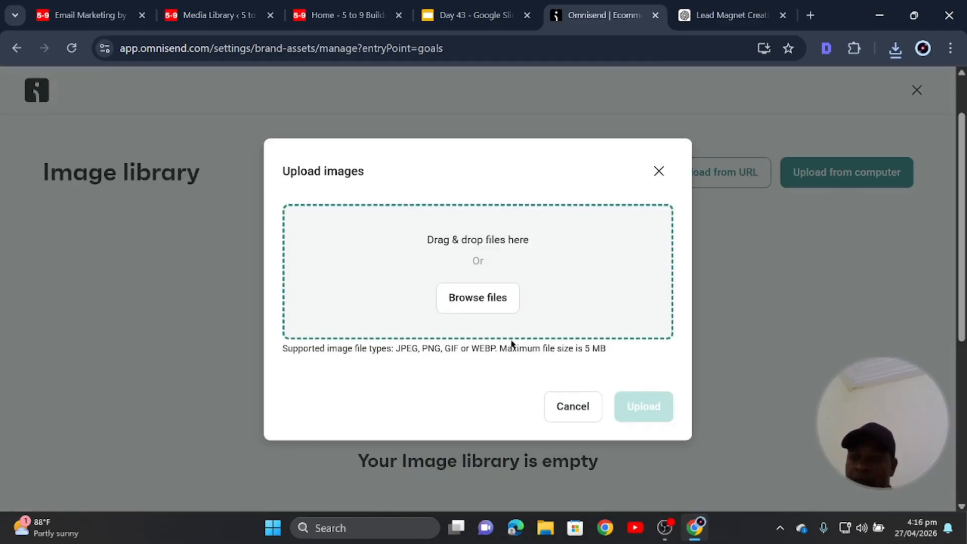
pyautogui.click(477, 295)
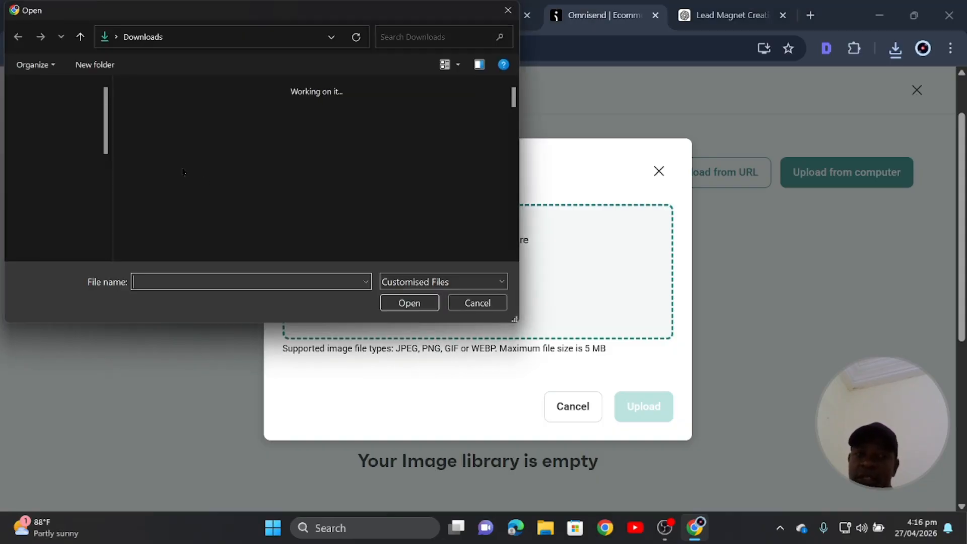
pyautogui.click(185, 120)
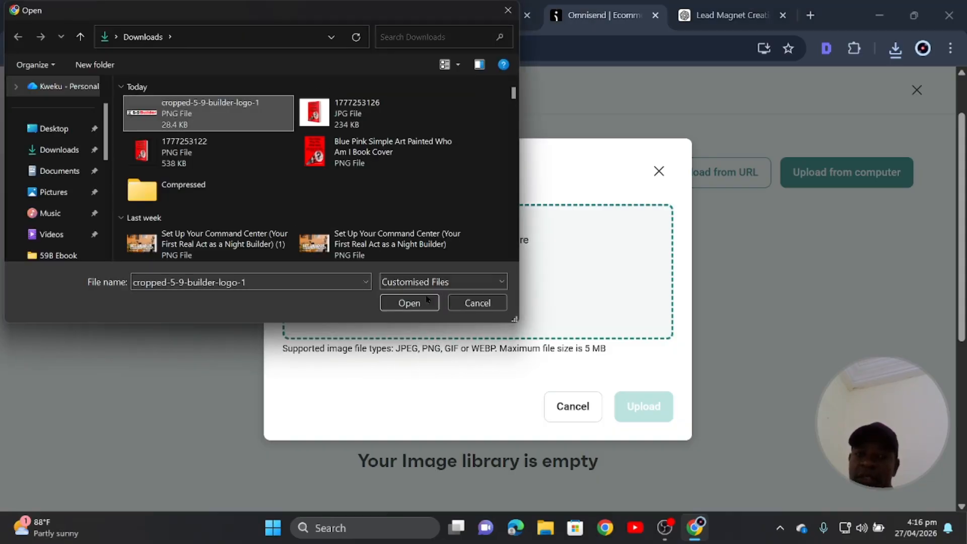
pyautogui.click(383, 303)
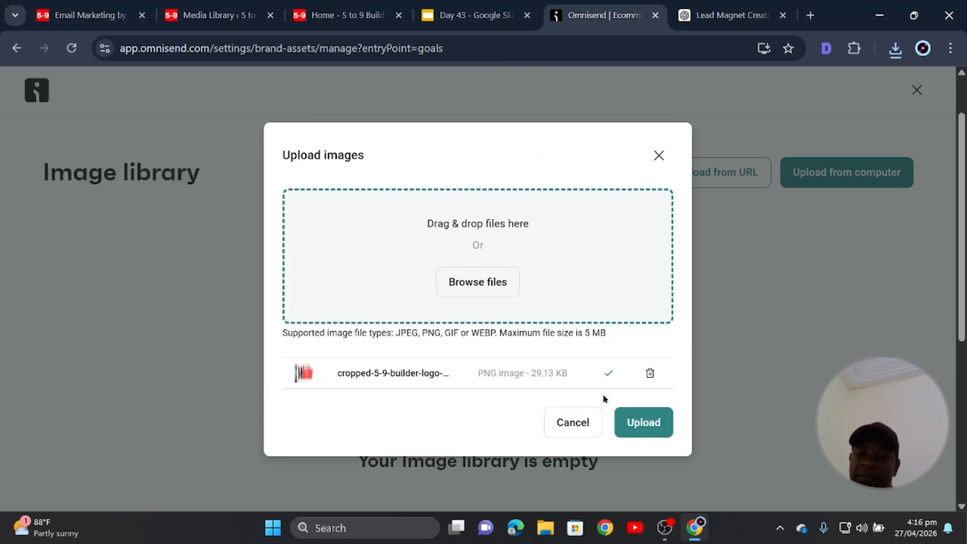
pyautogui.click(644, 424)
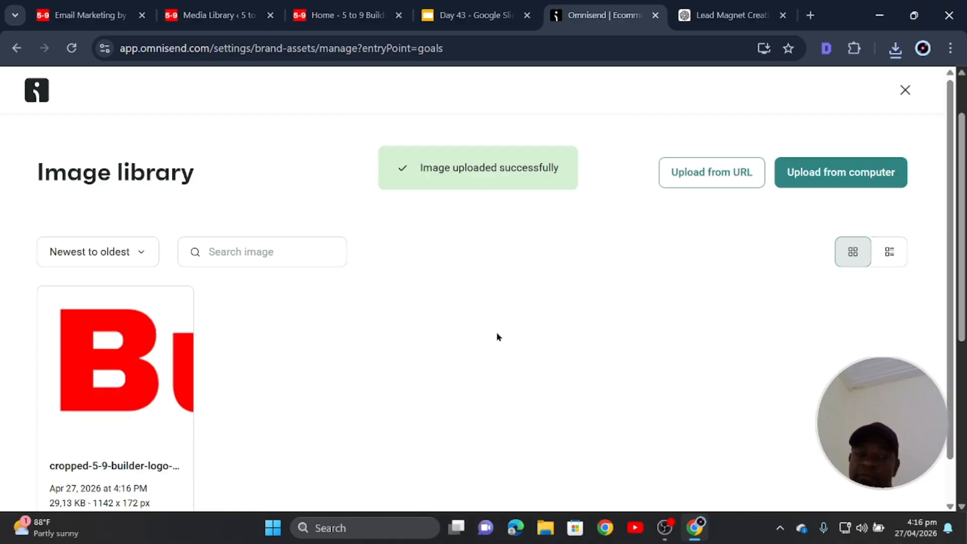
# Check the uploaded 1142 x 172 px logo in the library, then close it.
pyautogui.moveTo(130, 374)
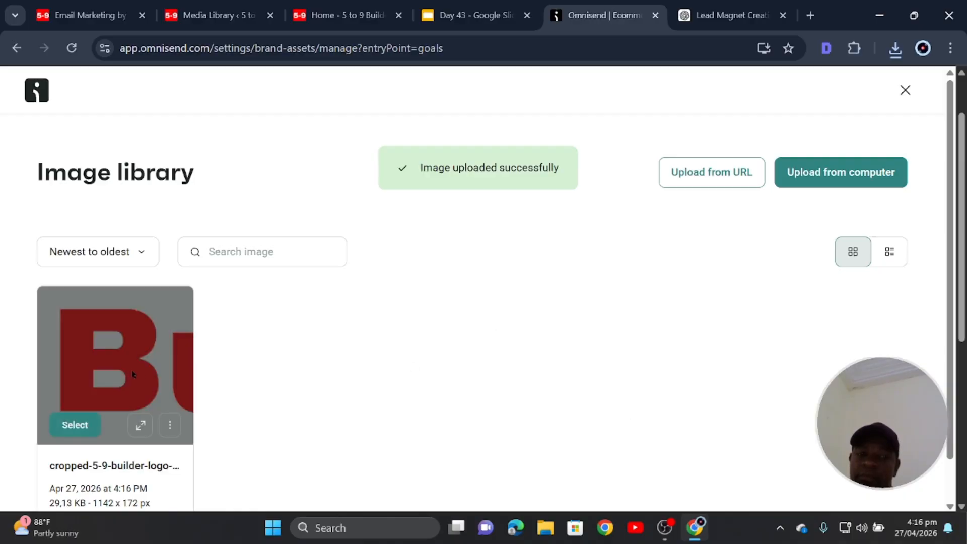
pyautogui.scroll(-1, 308, 354)
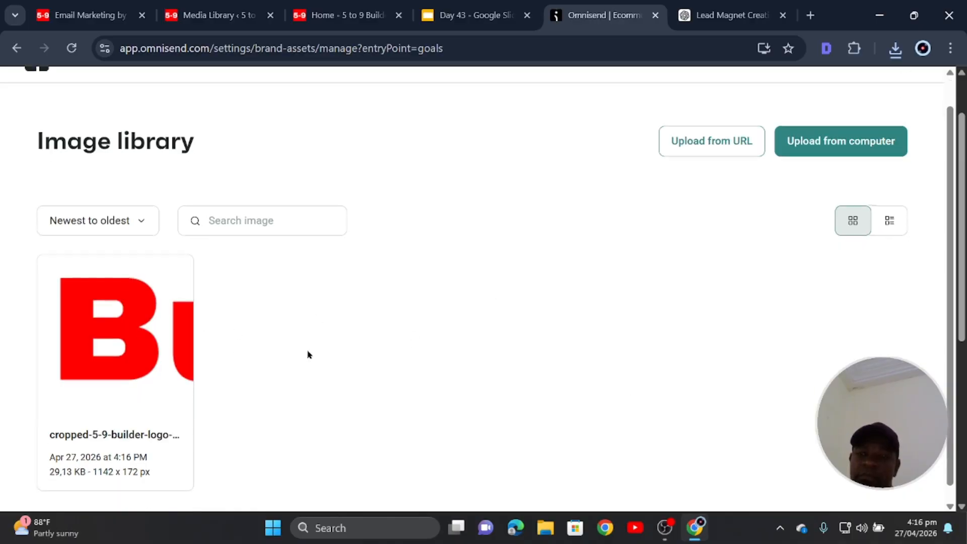
pyautogui.scroll(1, 308, 354)
pyautogui.scroll(-3, 308, 355)
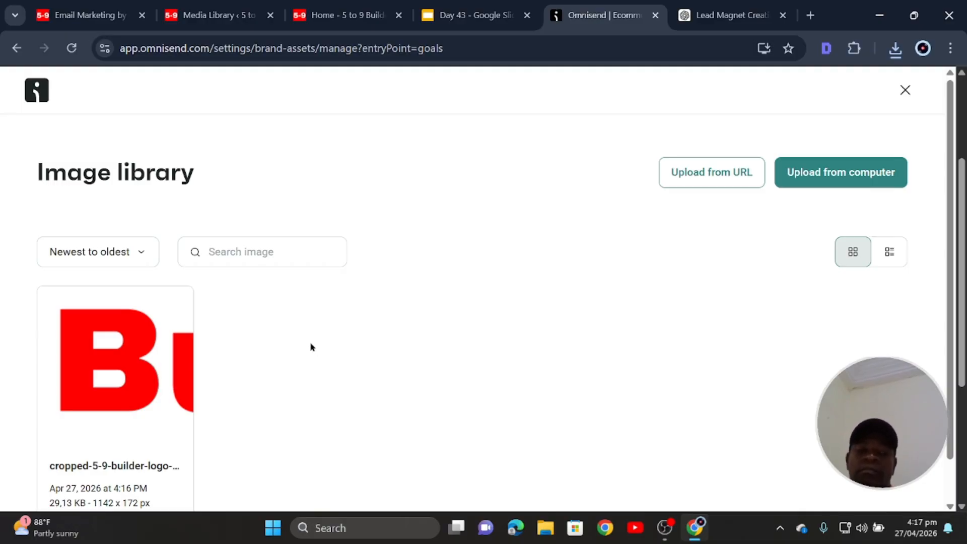
pyautogui.scroll(-1, 209, 352)
pyautogui.scroll(1, 292, 342)
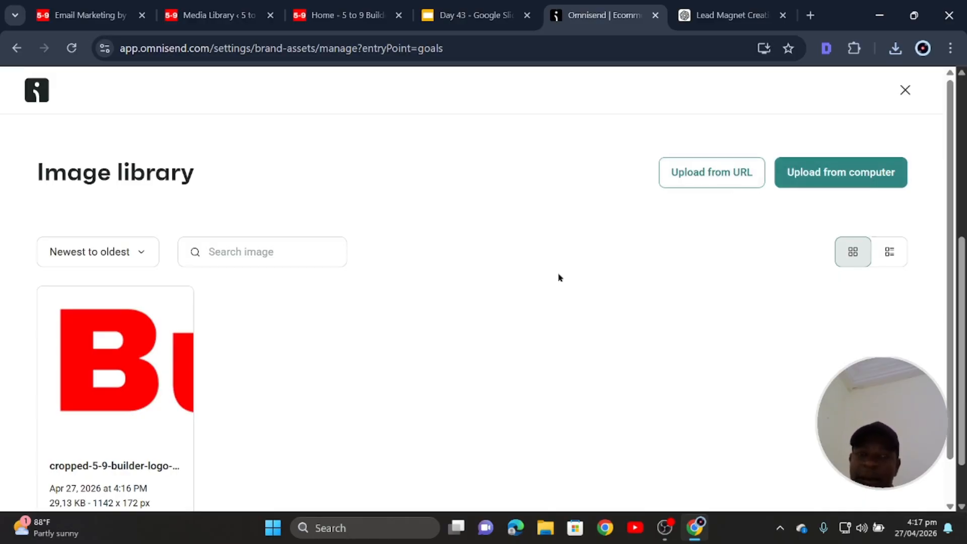
pyautogui.scroll(-1, 477, 378)
pyautogui.scroll(1, 729, 240)
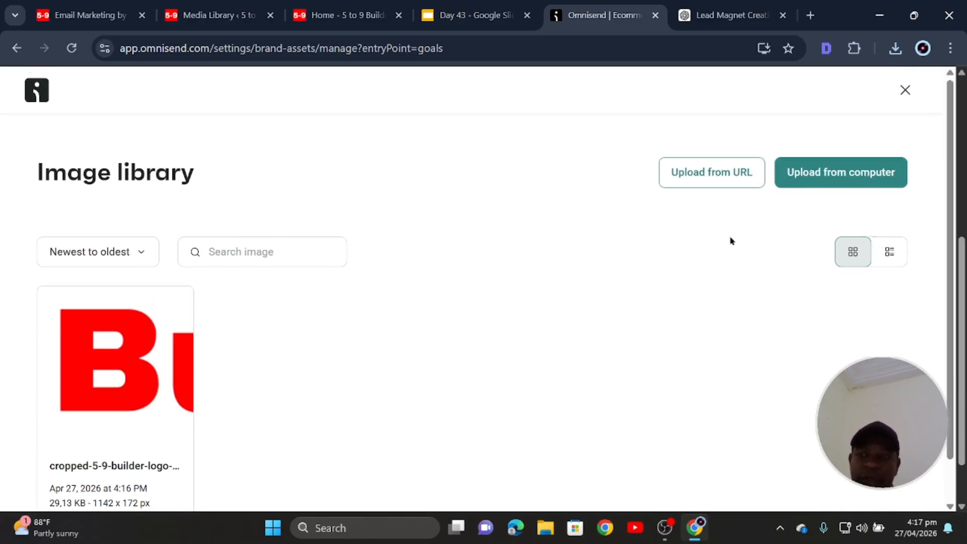
pyautogui.click(906, 90)
pyautogui.scroll(4, 383, 282)
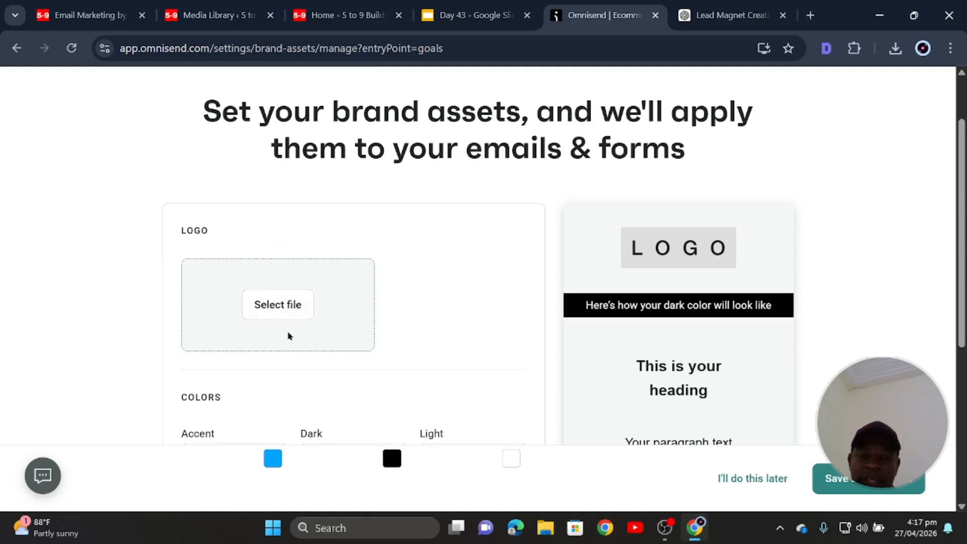
# Replace the blue #00A3FF accent with a custom red #FF0000 colour and add it.
pyautogui.scroll(-3, 302, 378)
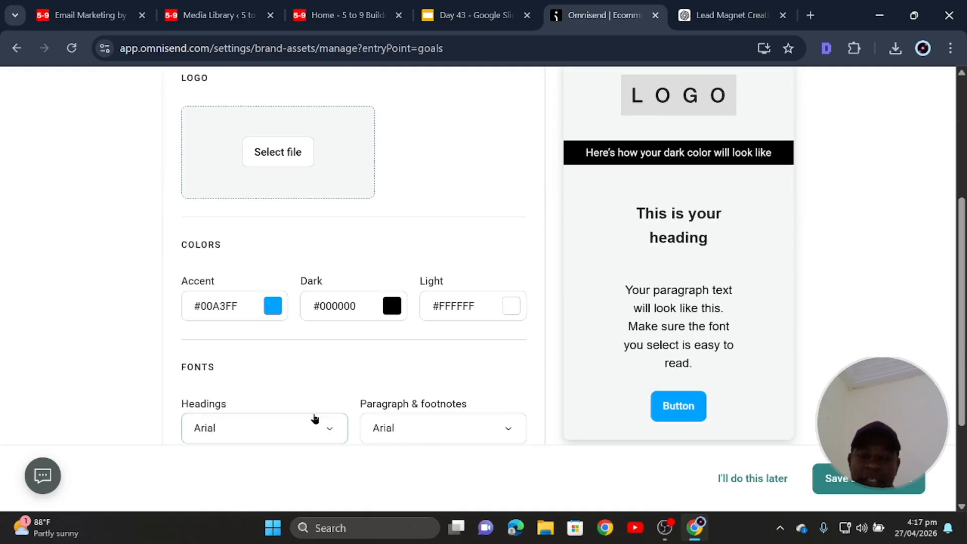
pyautogui.click(275, 313)
pyautogui.scroll(5, 337, 265)
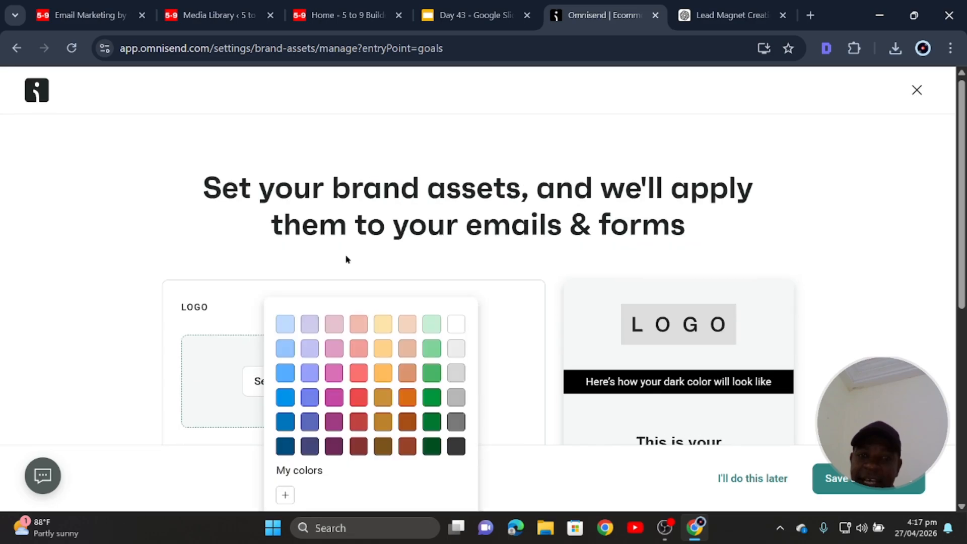
pyautogui.scroll(-5, 396, 360)
pyautogui.click(285, 262)
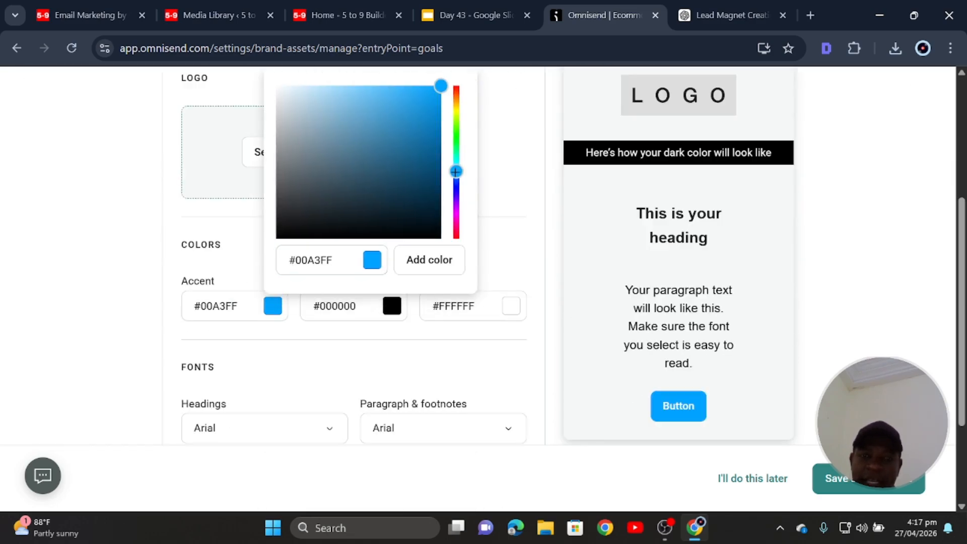
pyautogui.moveTo(455, 172); pyautogui.dragTo(446, 79)
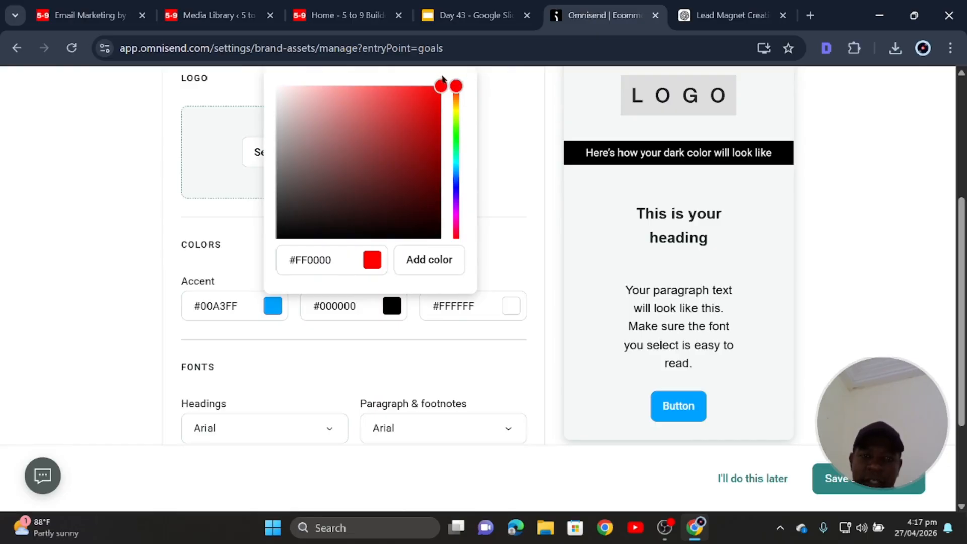
pyautogui.click(494, 123)
pyautogui.click(273, 307)
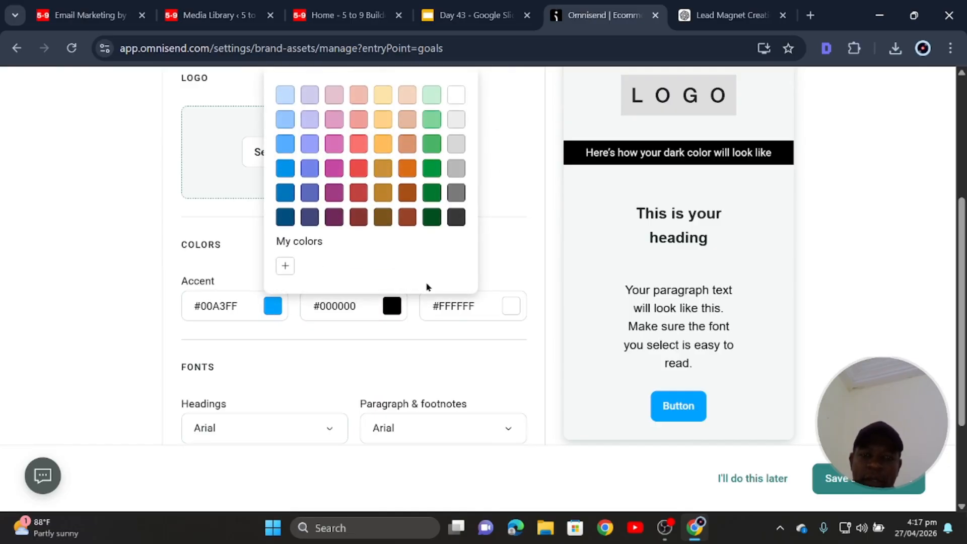
pyautogui.click(285, 266)
pyautogui.click(456, 88)
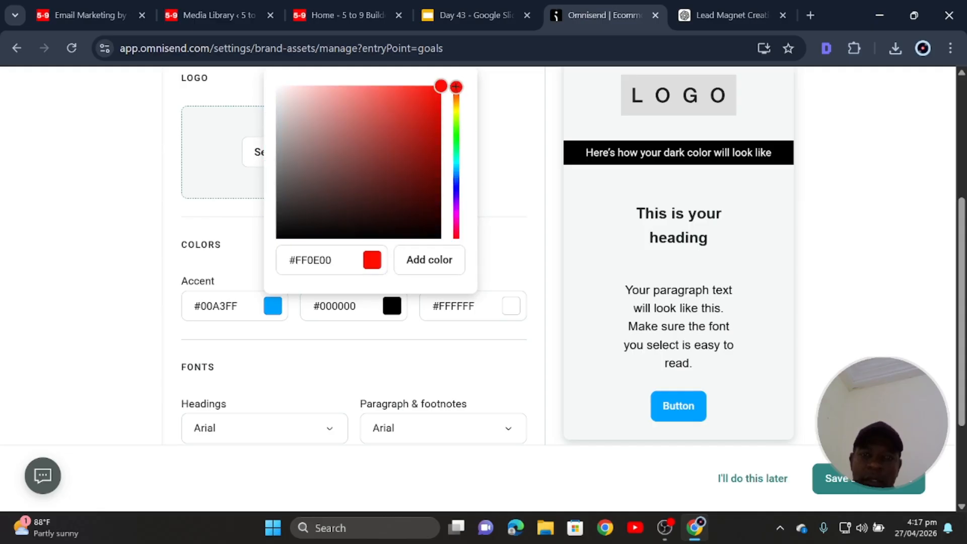
pyautogui.click(457, 82)
pyautogui.click(426, 262)
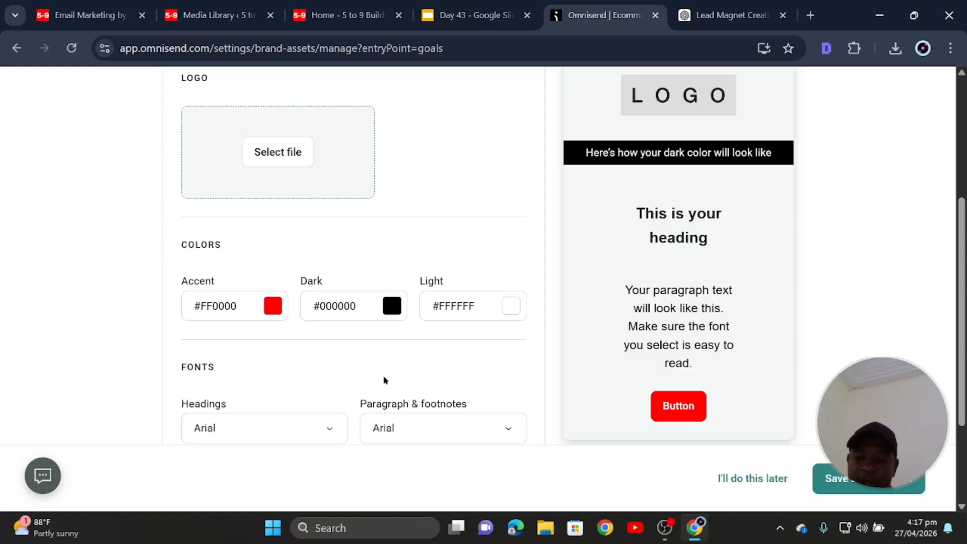
# Try Georgia as the heading font and confirm the paragraph font stays Arial.
pyautogui.scroll(5, 401, 318)
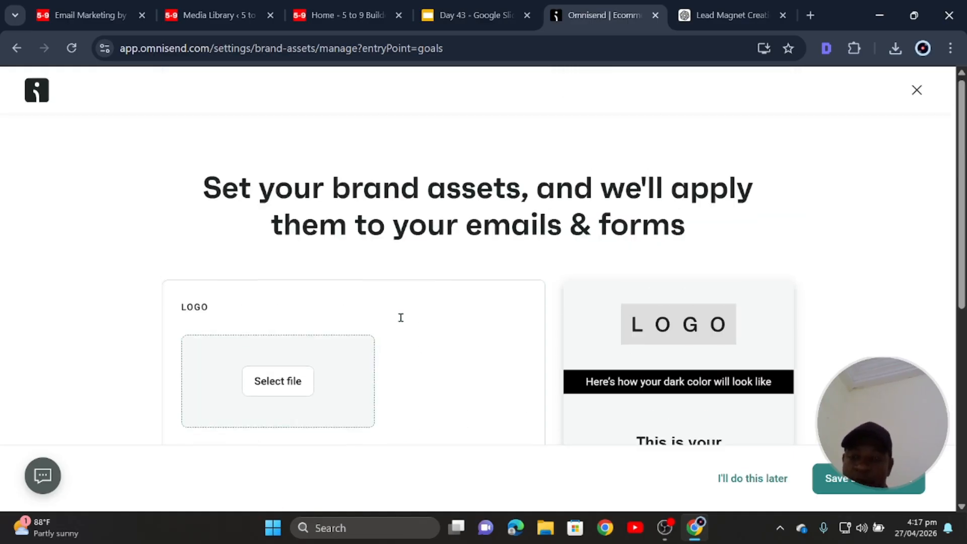
pyautogui.scroll(-6, 383, 325)
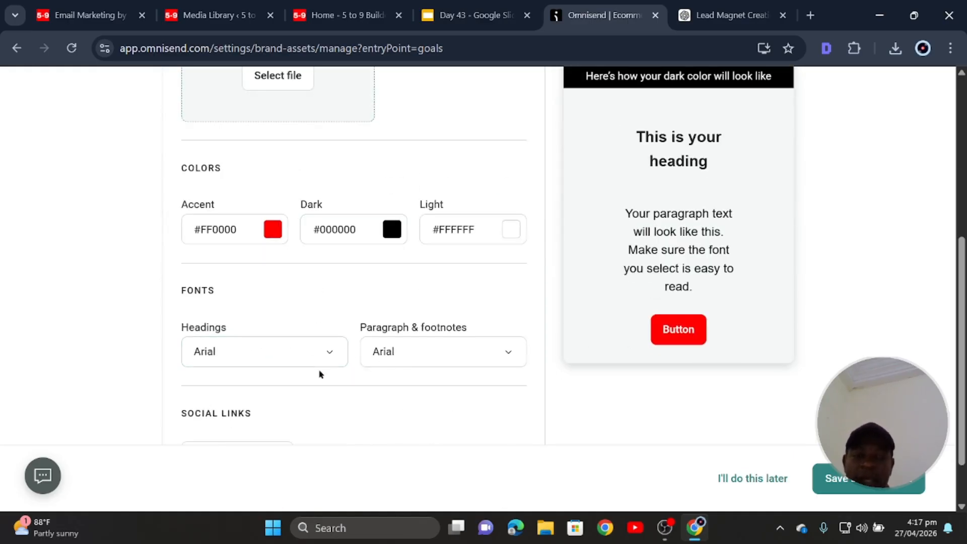
pyautogui.click(330, 354)
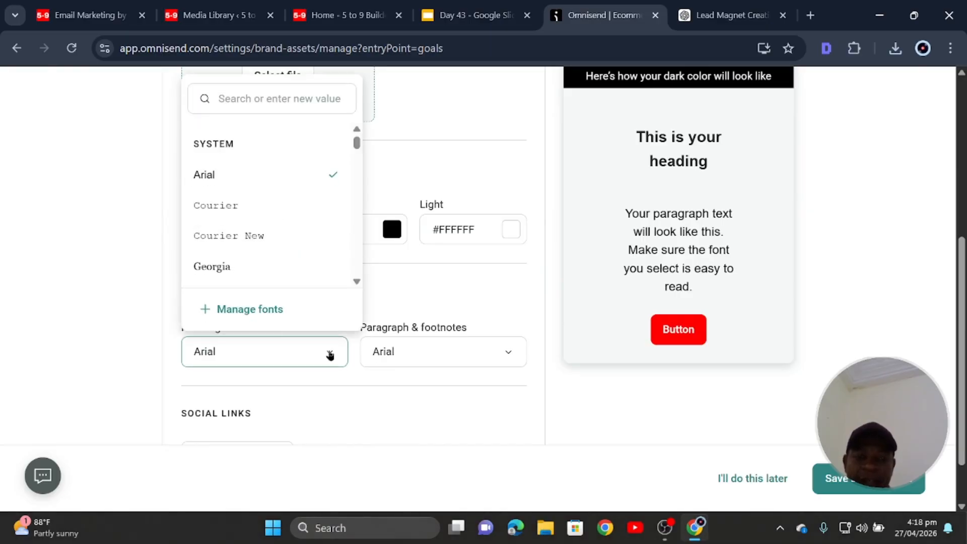
pyautogui.scroll(-2, 272, 223)
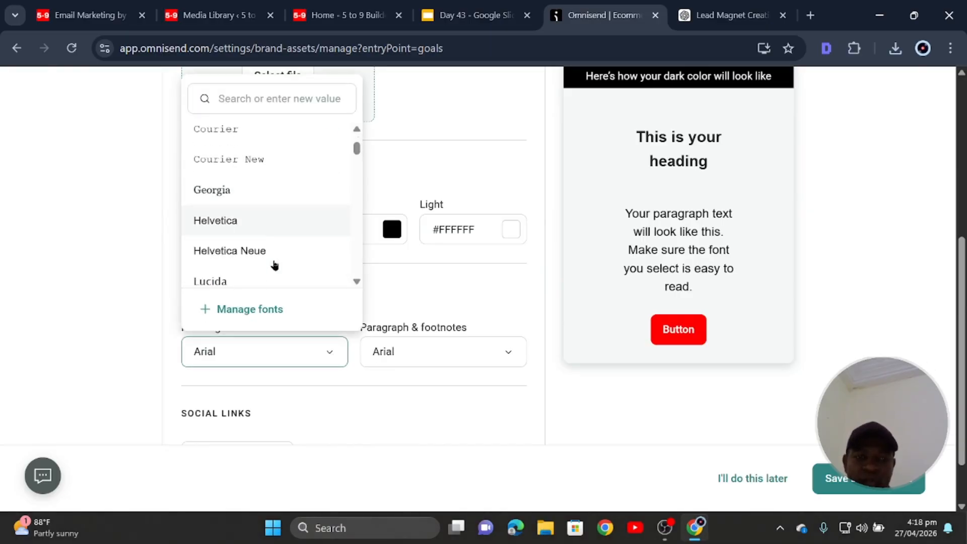
pyautogui.click(263, 199)
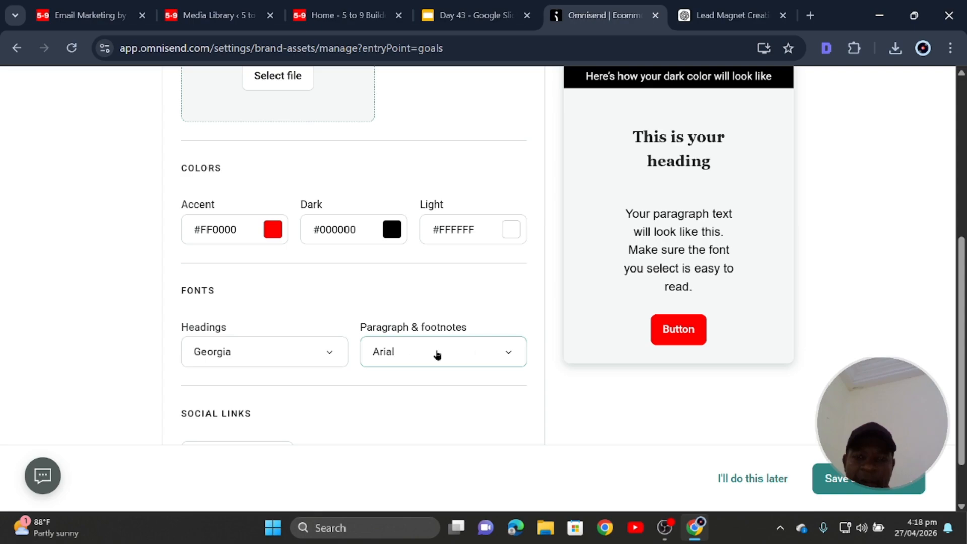
pyautogui.click(510, 352)
pyautogui.click(511, 353)
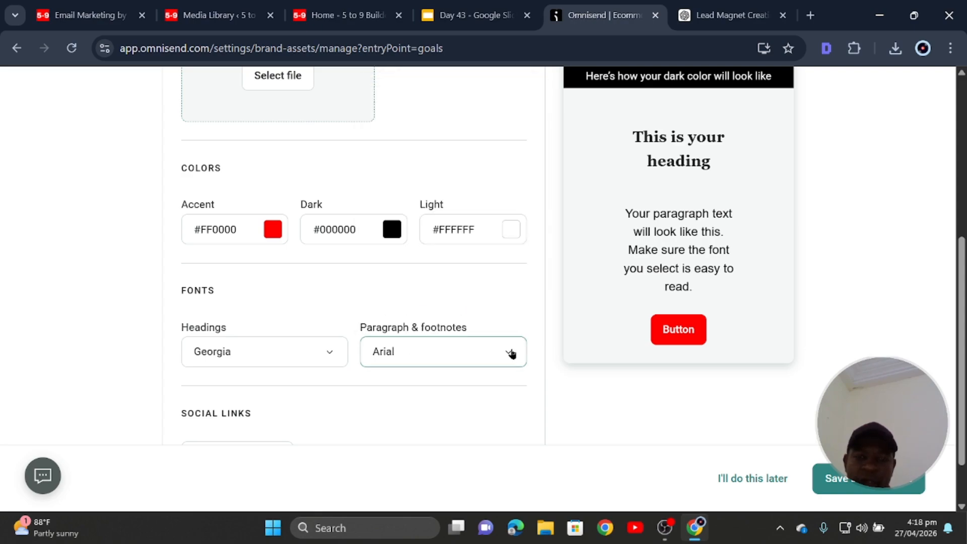
# Change the brand headings font from Georgia to Arial.
pyautogui.scroll(3, 626, 360)
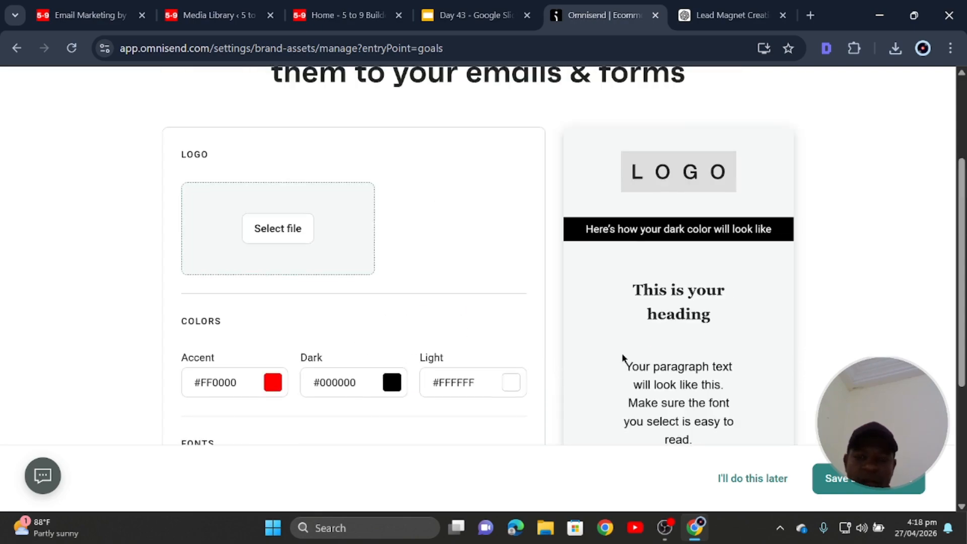
pyautogui.scroll(-3, 626, 361)
pyautogui.click(281, 356)
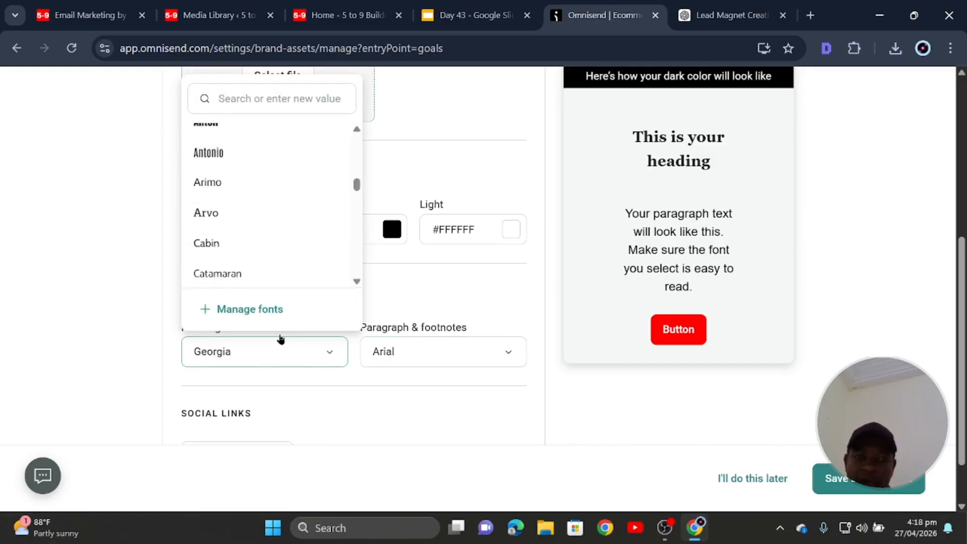
pyautogui.scroll(3, 256, 249)
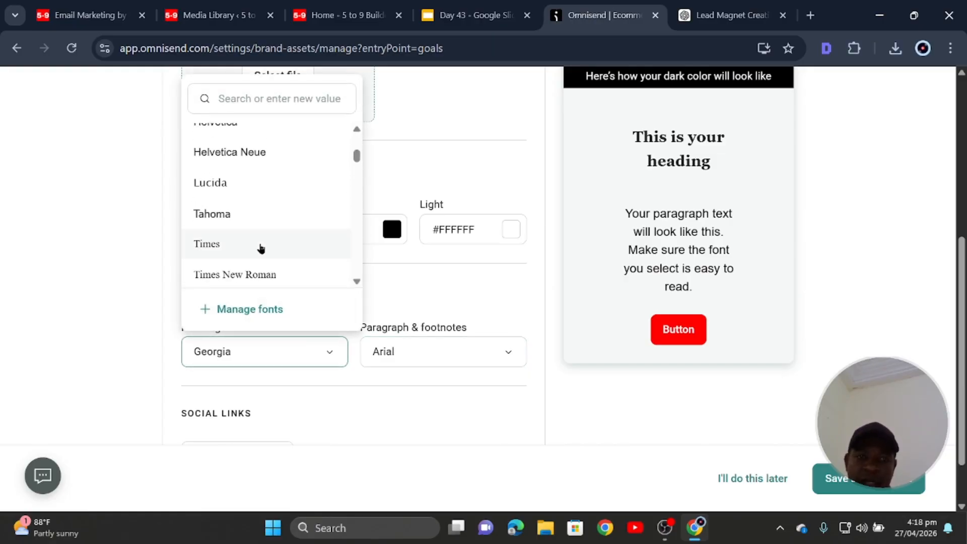
pyautogui.scroll(3, 261, 247)
pyautogui.click(251, 177)
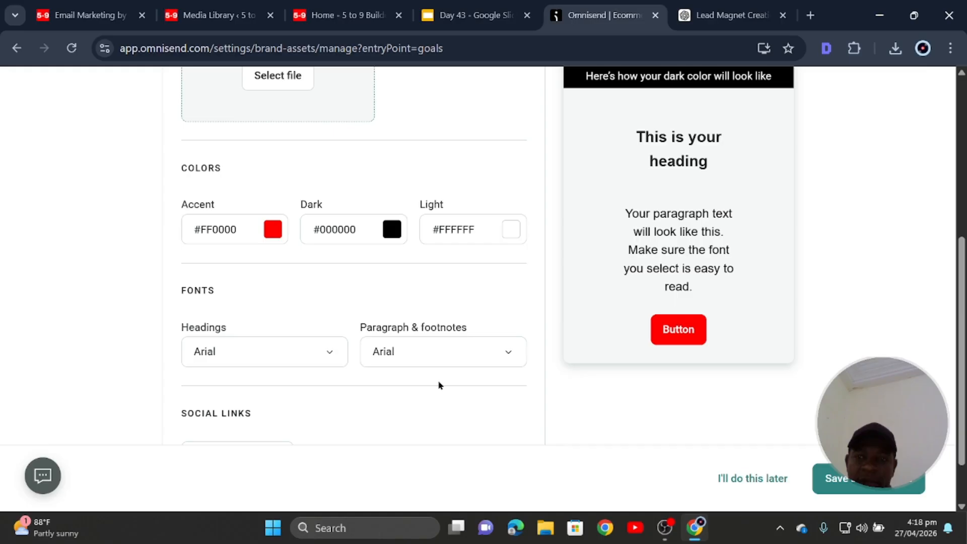
pyautogui.scroll(-2, 479, 367)
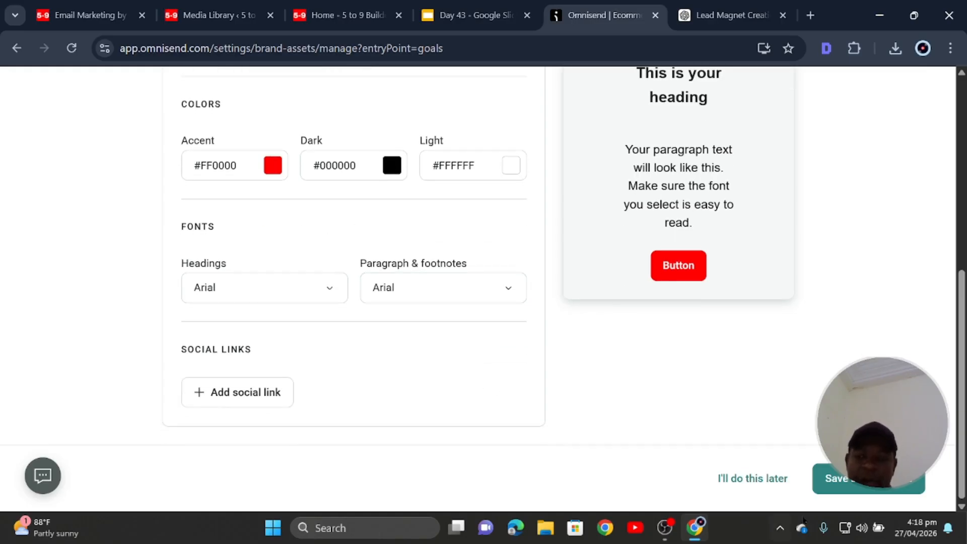
# Save the brand assets and cycle back through the dashboard's recommended steps to the email campaign.
pyautogui.click(863, 484)
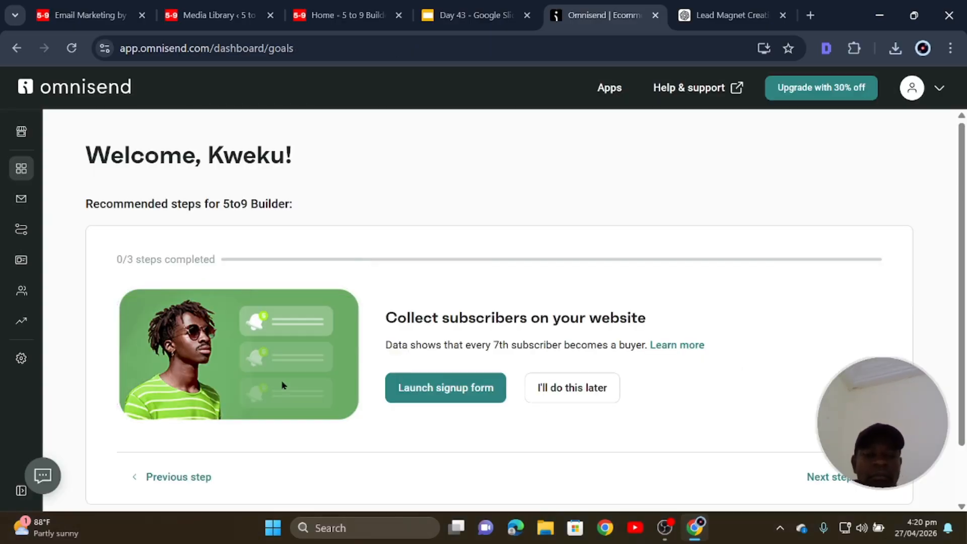
pyautogui.scroll(-1, 282, 385)
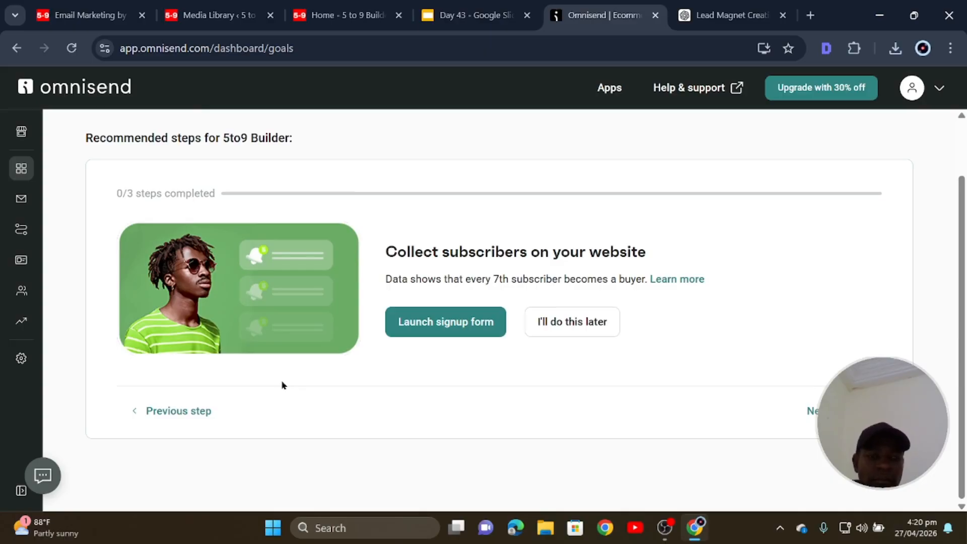
pyautogui.click(193, 411)
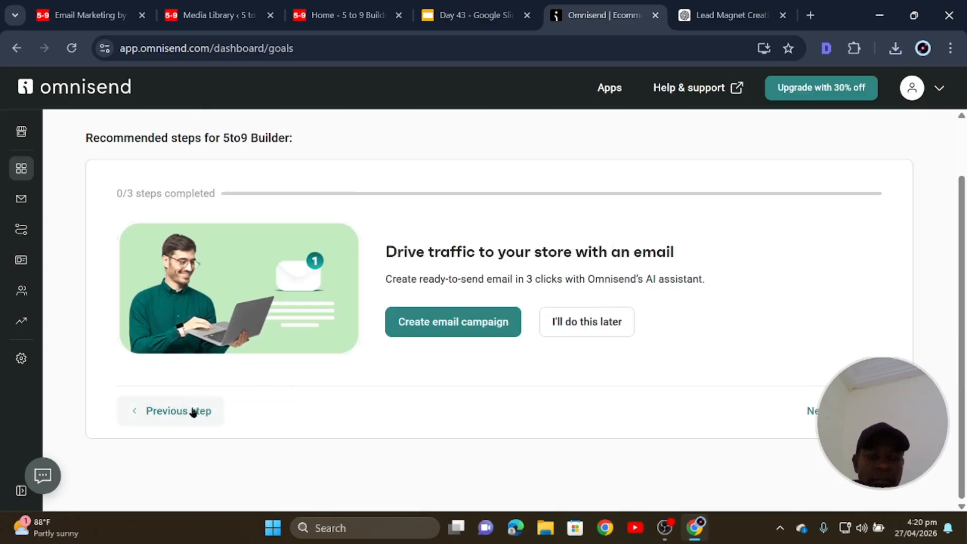
pyautogui.click(193, 413)
pyautogui.click(192, 415)
pyautogui.click(191, 416)
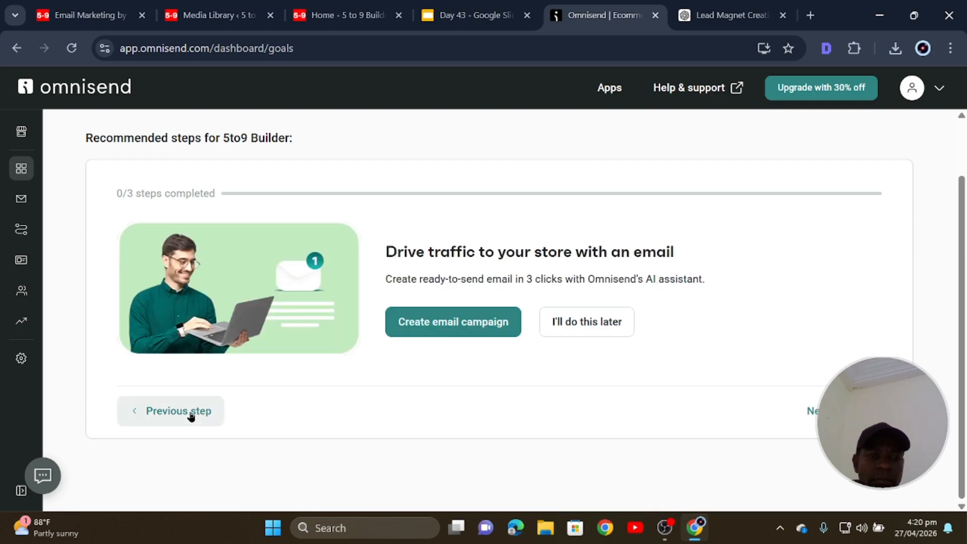
pyautogui.click(191, 415)
pyautogui.click(191, 416)
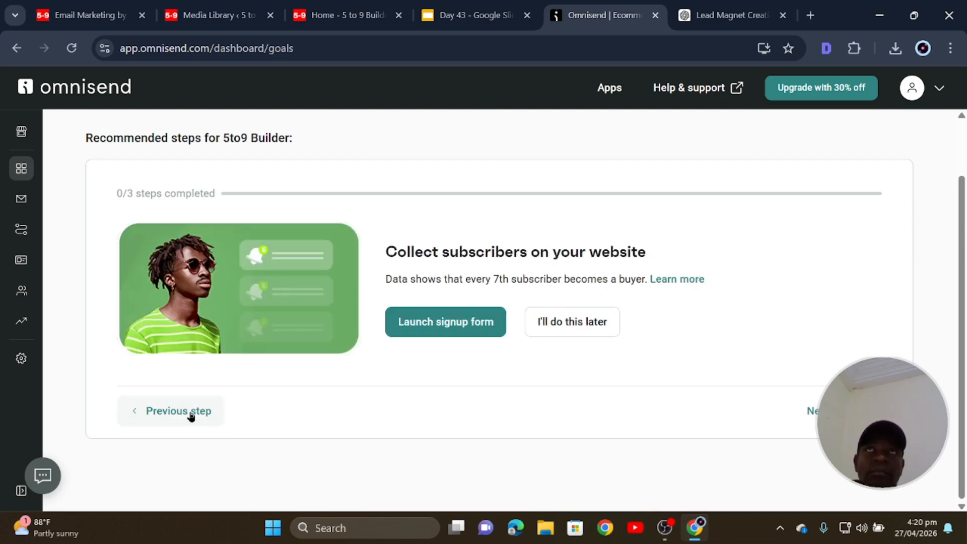
pyautogui.click(191, 416)
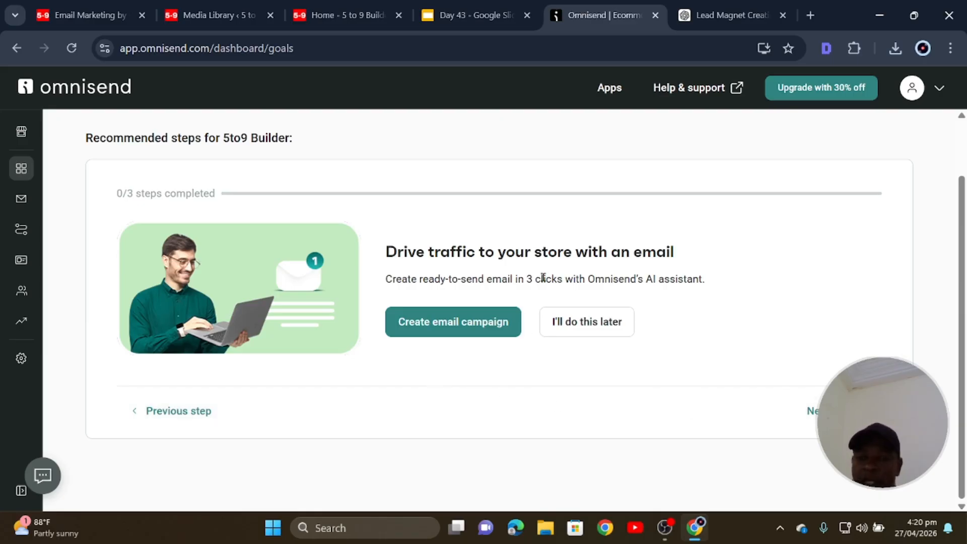
# Postpone the email campaign, signup form, welcome email, branded links and plans suggestions.
pyautogui.click(578, 322)
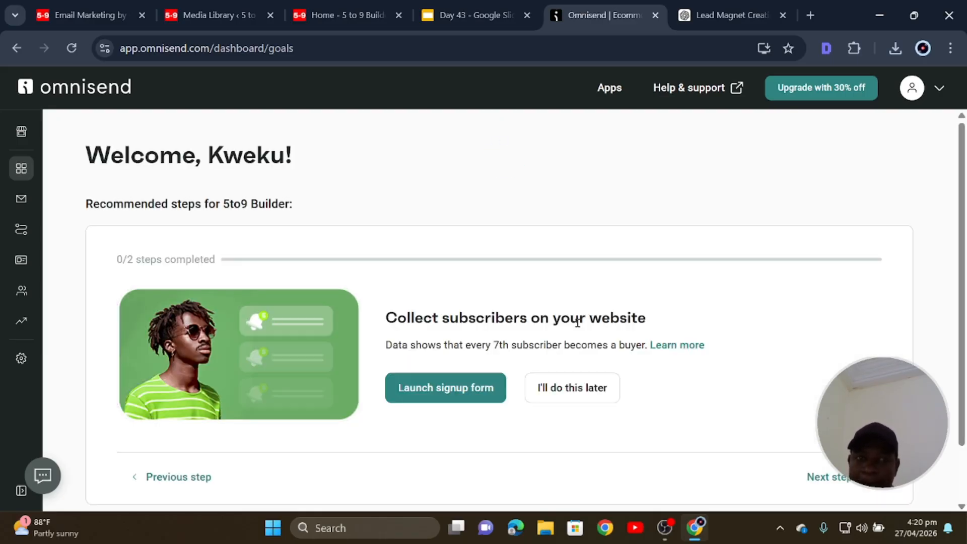
pyautogui.click(575, 386)
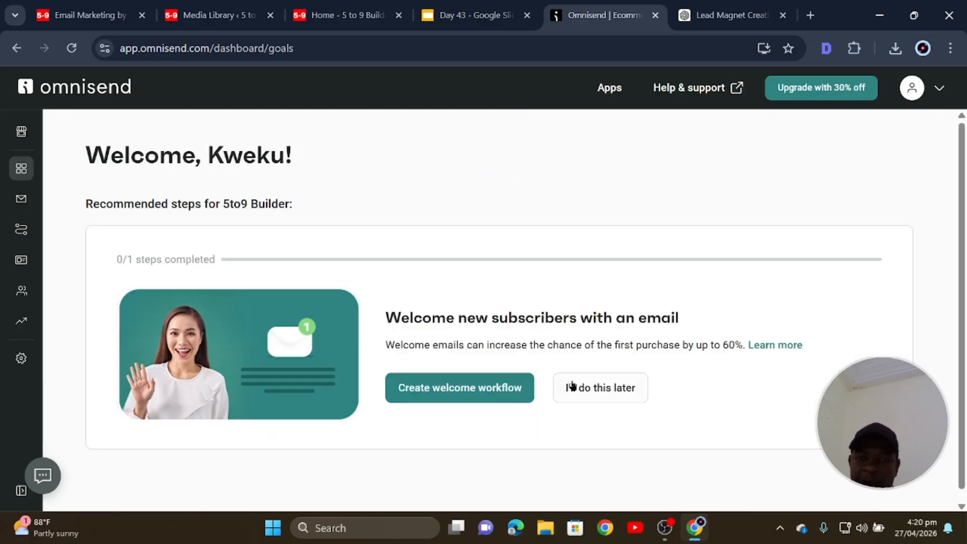
pyautogui.click(576, 400)
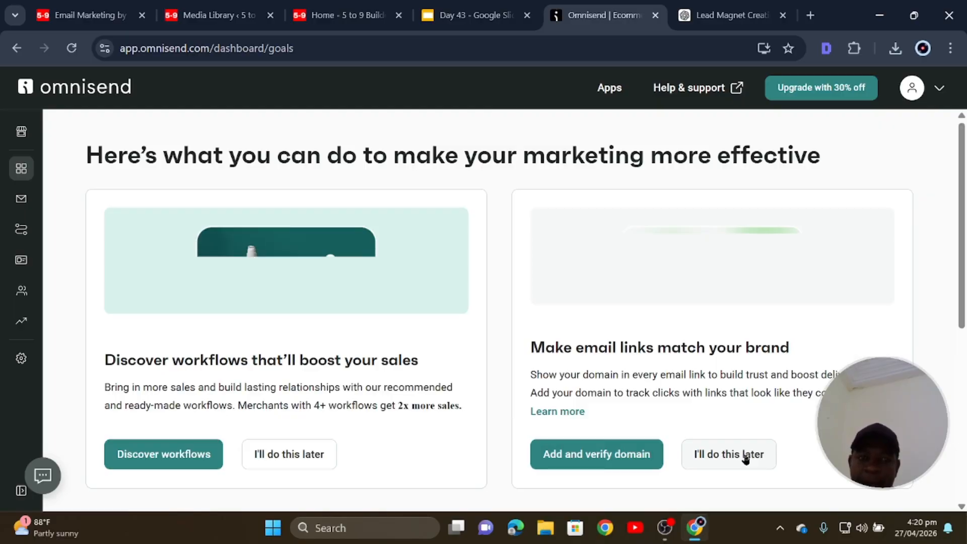
pyautogui.click(745, 458)
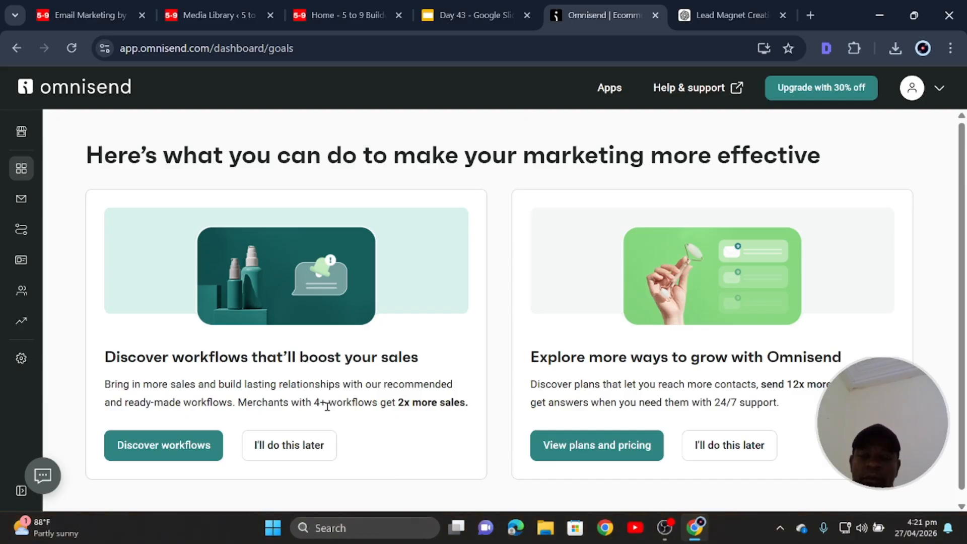
pyautogui.scroll(-1, 337, 411)
pyautogui.click(735, 434)
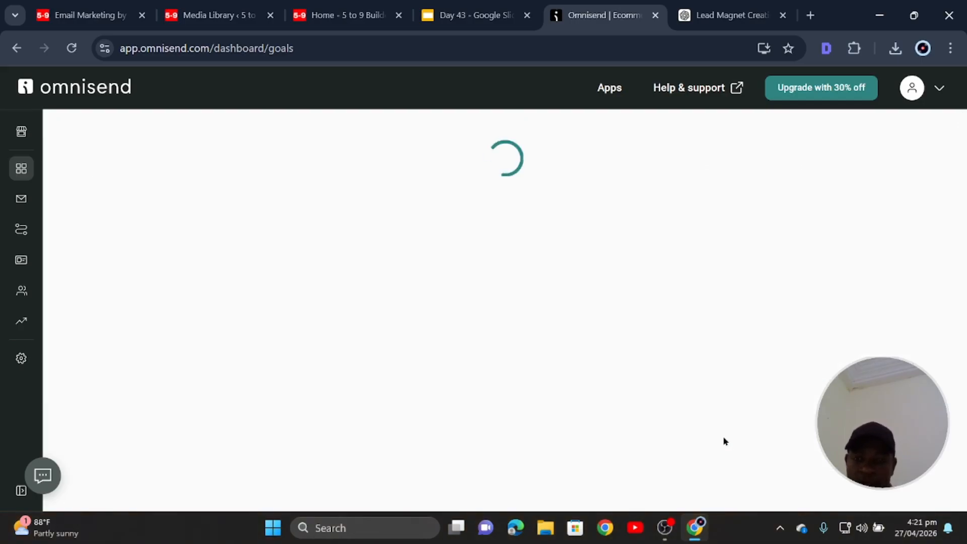
# Postpone the workflows suggestion, reload, and open the dashboard overview showing 0.00 revenue, 0 orders.
pyautogui.click(320, 447)
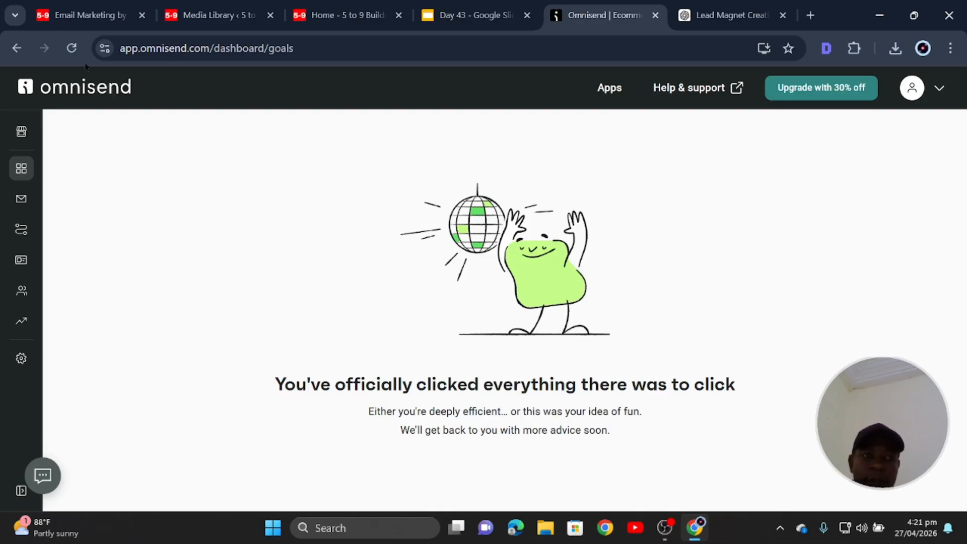
pyautogui.click(73, 52)
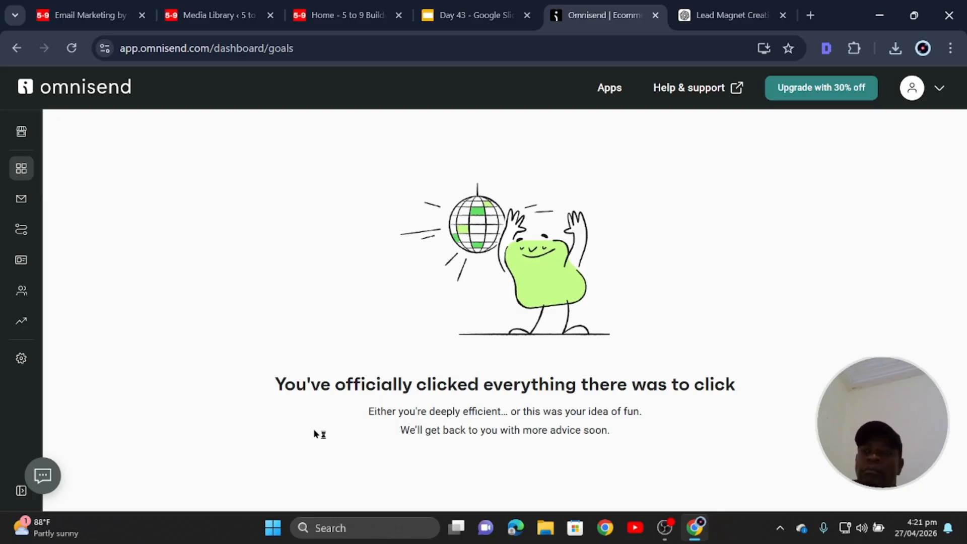
pyautogui.moveTo(31, 137)
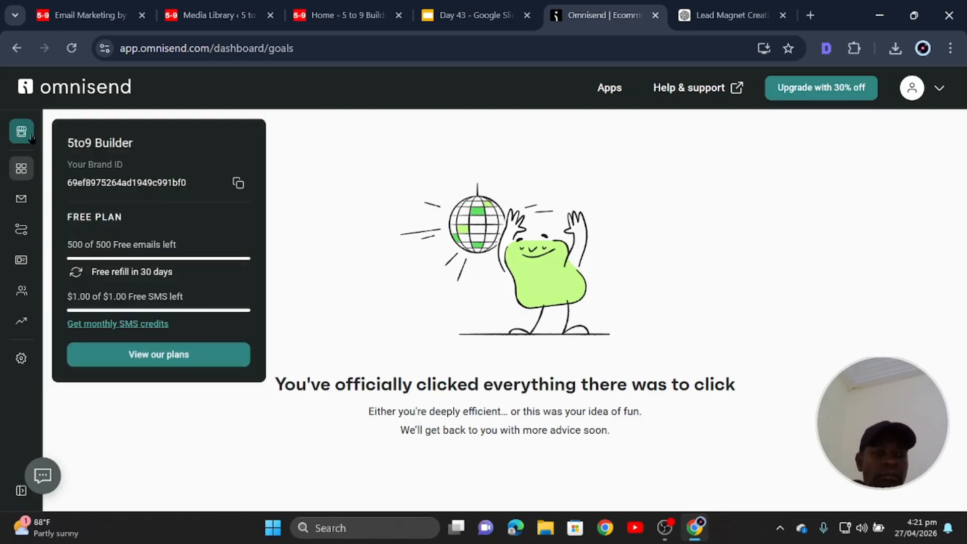
pyautogui.click(76, 91)
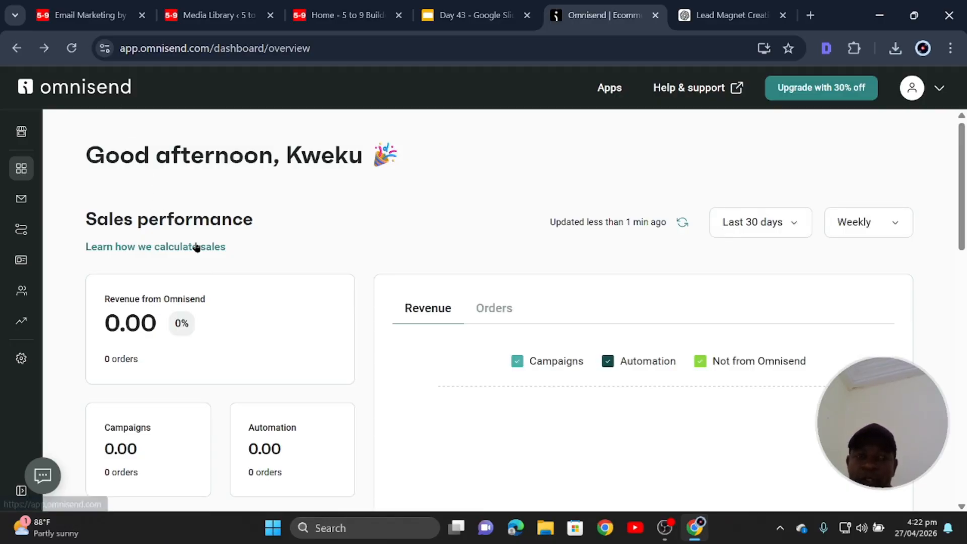
# Scroll through the dashboard overview and show the store's plan details.
pyautogui.scroll(-1, 221, 201)
pyautogui.scroll(-8, 221, 201)
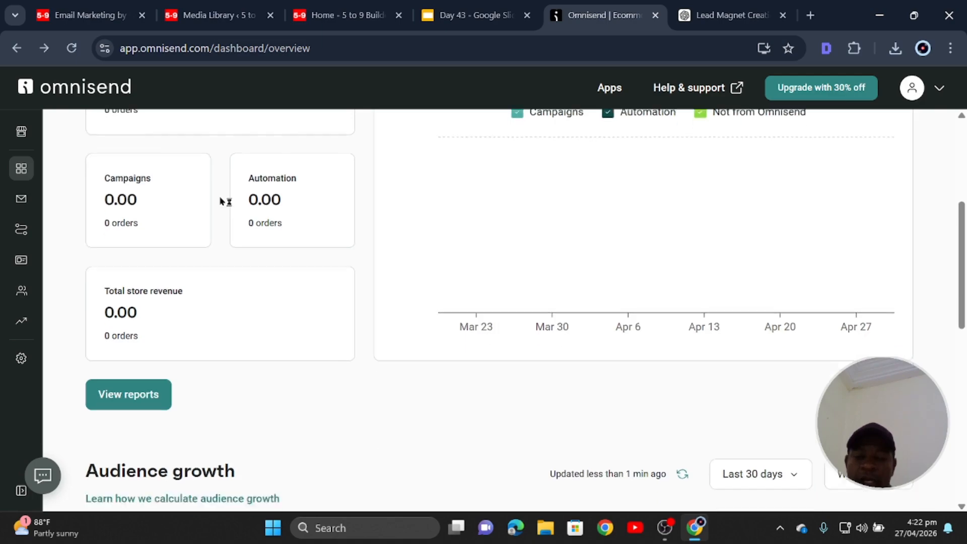
pyautogui.scroll(-3, 222, 201)
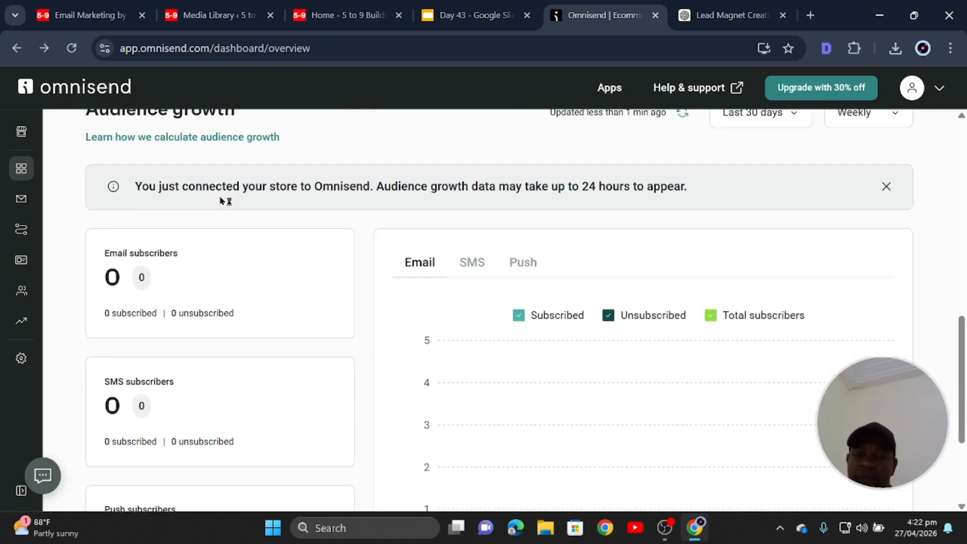
pyautogui.scroll(-3, 222, 201)
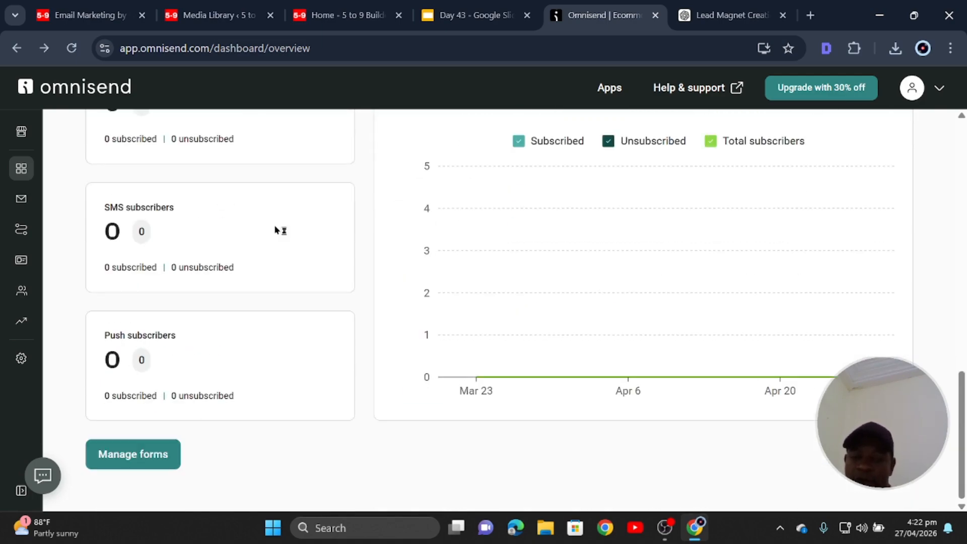
pyautogui.scroll(15, 278, 229)
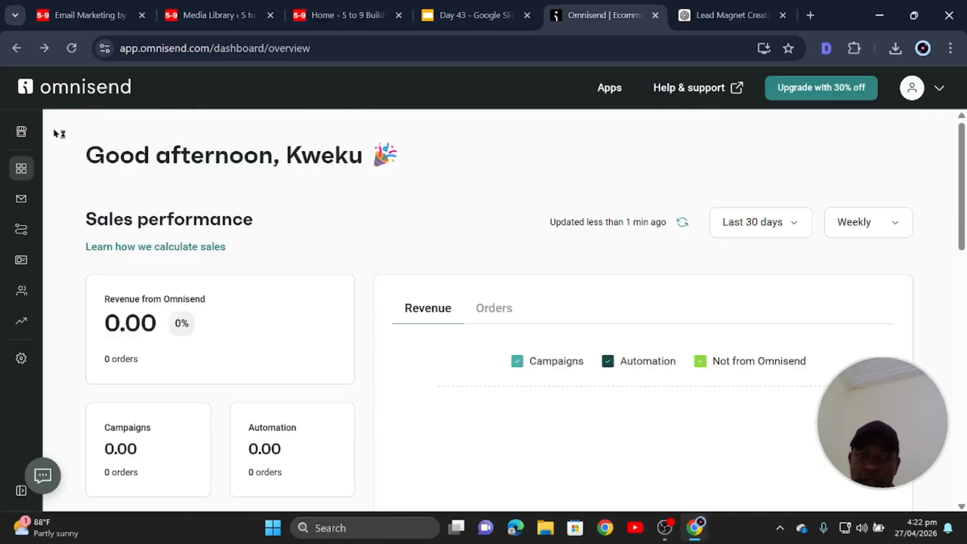
pyautogui.click(22, 138)
# Switch to Goals, then Overview, then back to Goals showing the all-clear message.
pyautogui.moveTo(21, 168)
pyautogui.click(88, 205)
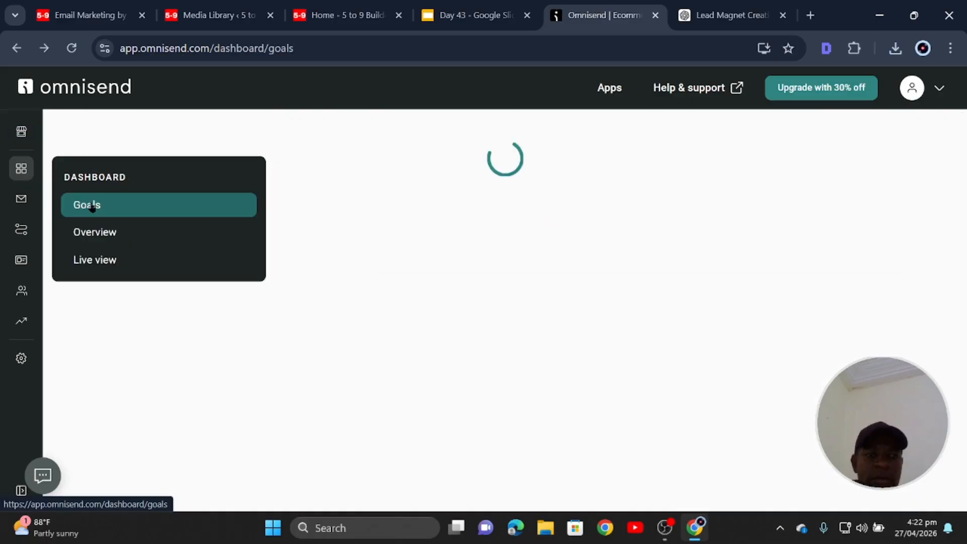
pyautogui.click(86, 235)
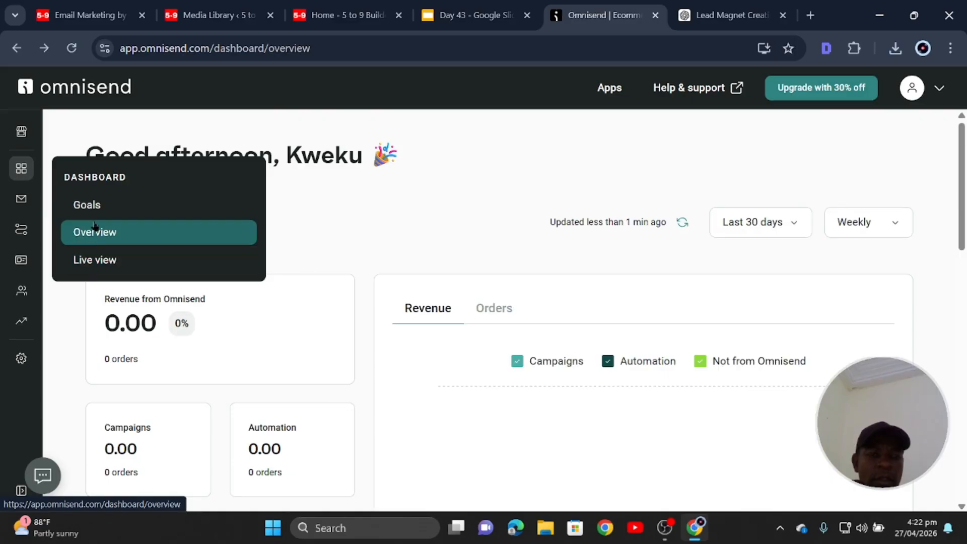
pyautogui.click(87, 211)
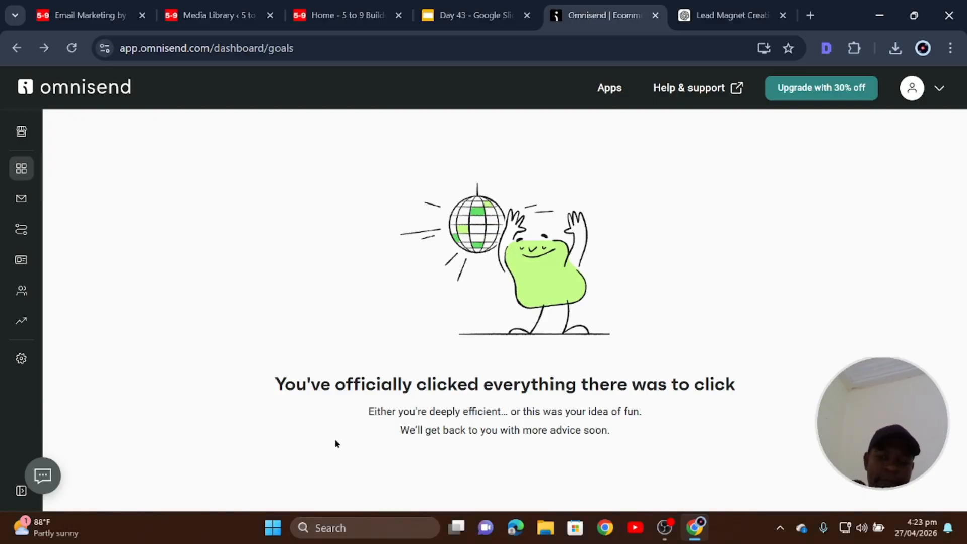
# Go to Store settings > Brand assets and open Manage brand assets.
pyautogui.click(27, 369)
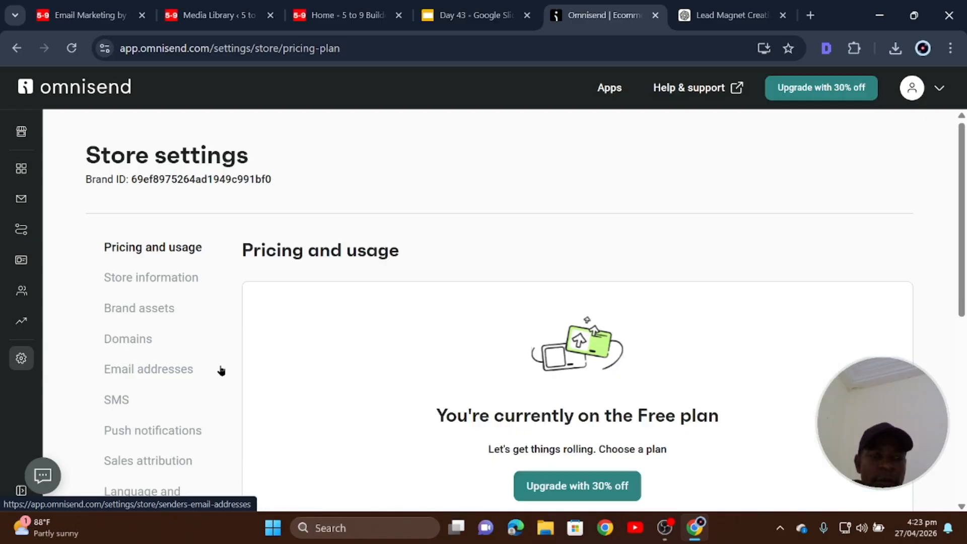
pyautogui.click(160, 308)
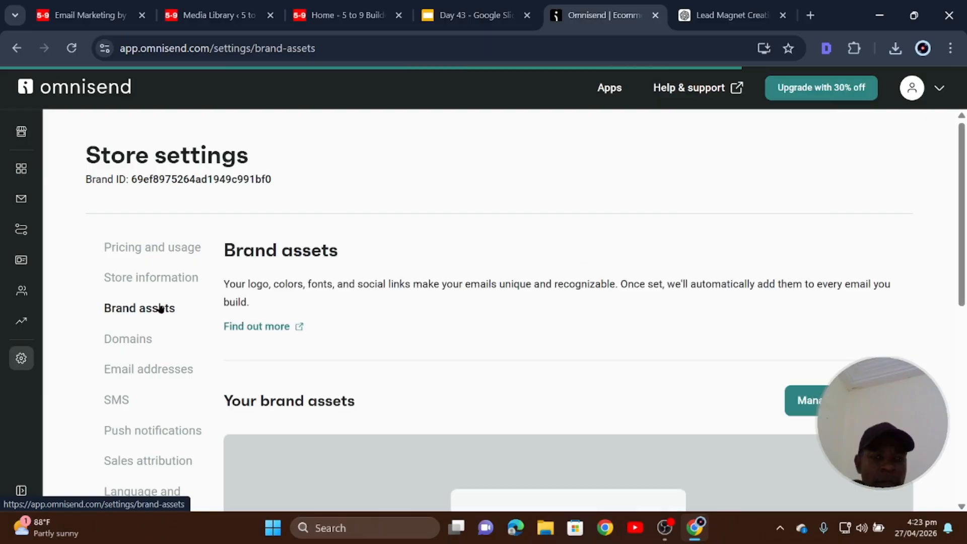
pyautogui.scroll(-4, 160, 308)
pyautogui.scroll(-1, 160, 308)
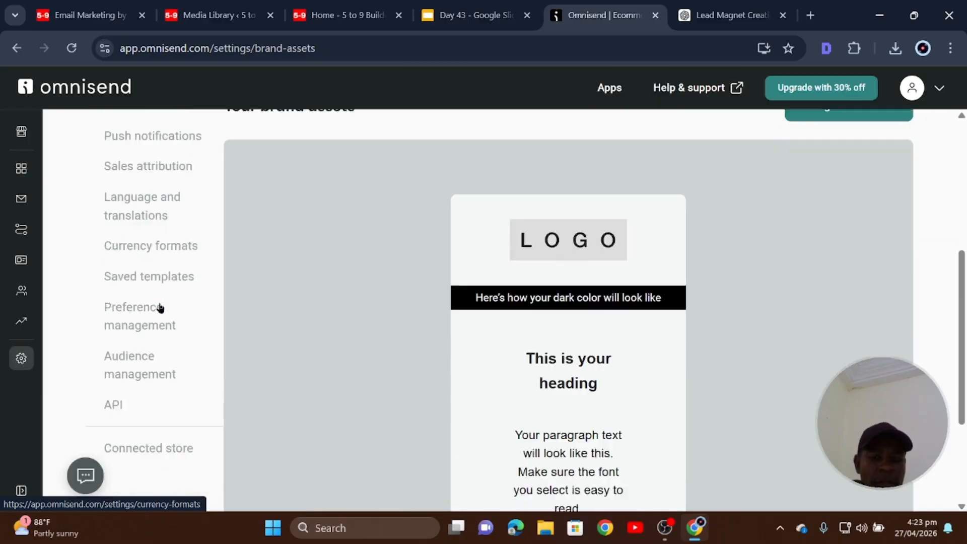
pyautogui.scroll(-3, 160, 309)
pyautogui.scroll(3, 160, 308)
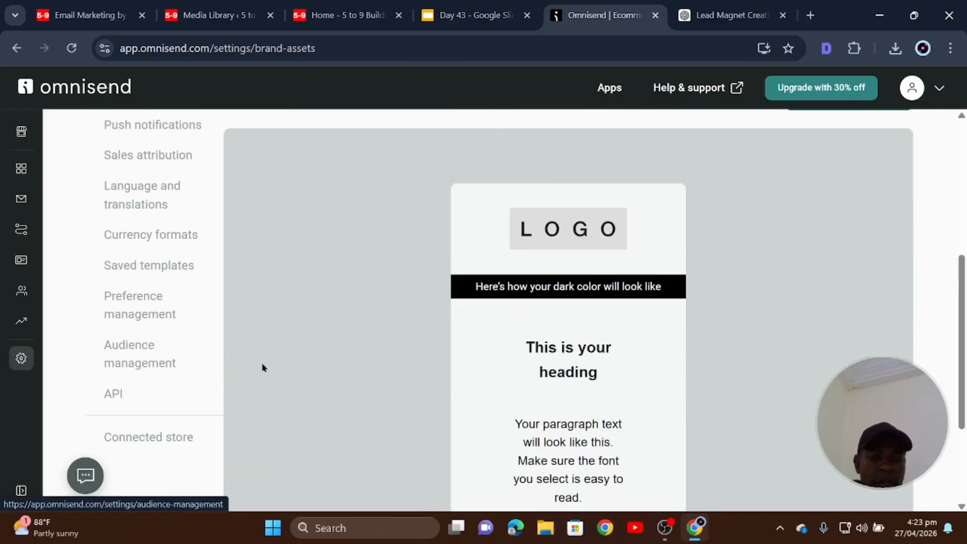
pyautogui.scroll(6, 261, 367)
pyautogui.scroll(-5, 262, 367)
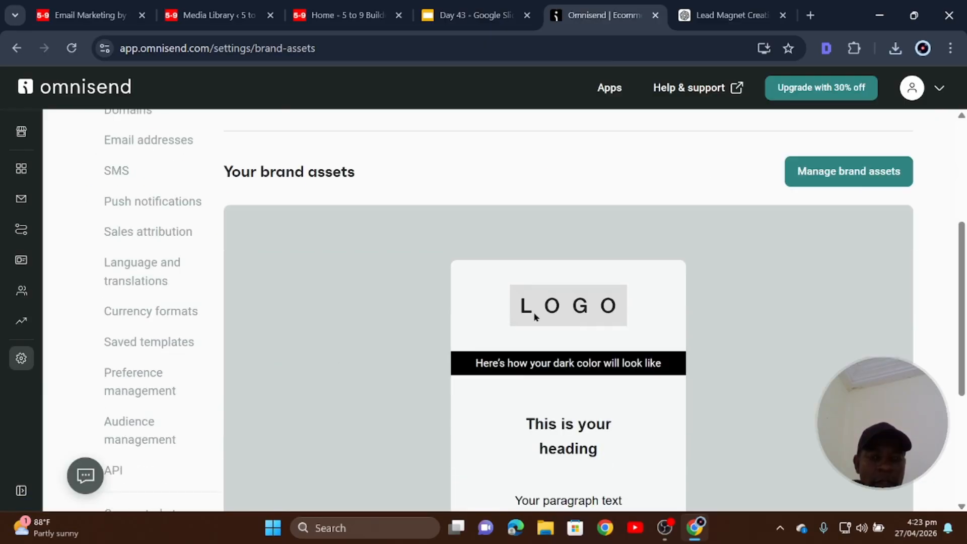
pyautogui.scroll(1, 468, 355)
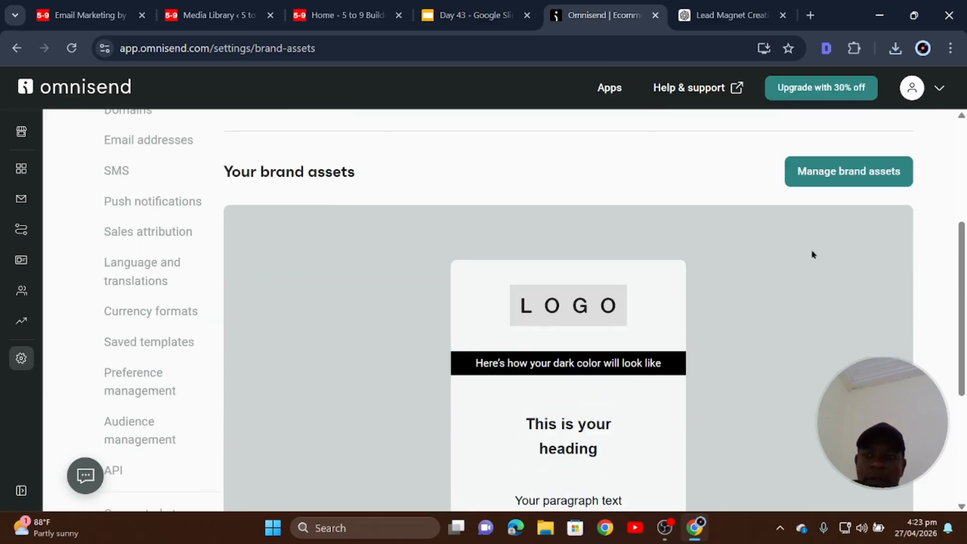
pyautogui.click(851, 176)
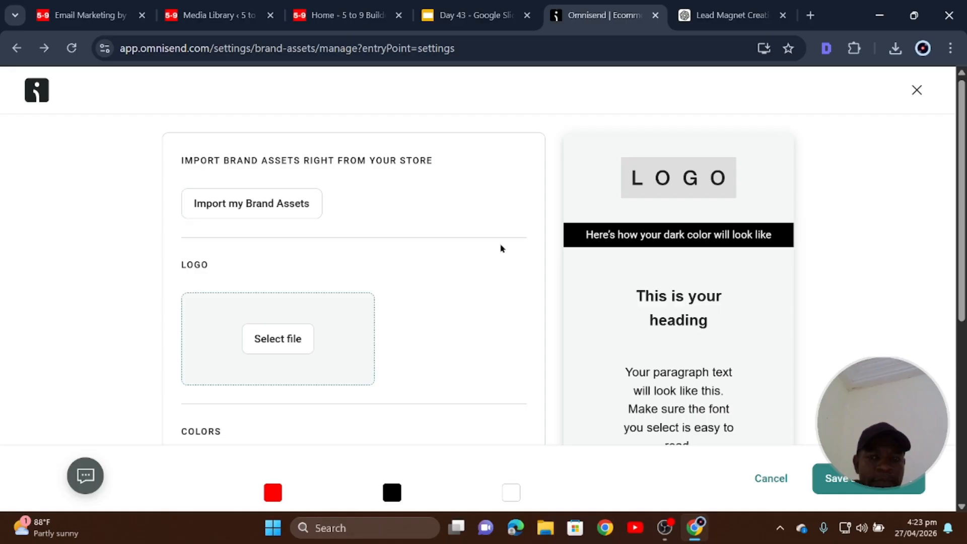
# Choose the 5-9 Builder logo from the image library as the brand logo.
pyautogui.scroll(-6, 432, 292)
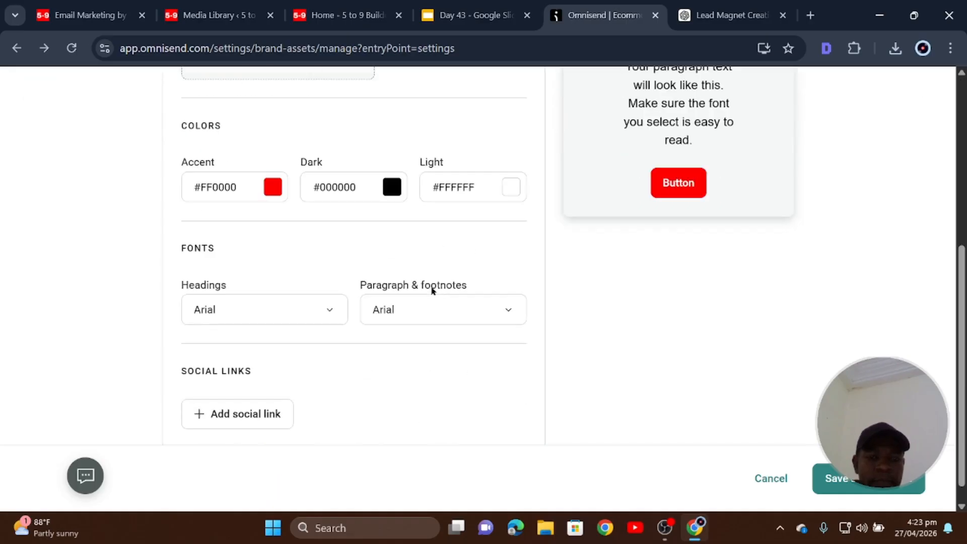
pyautogui.scroll(6, 432, 292)
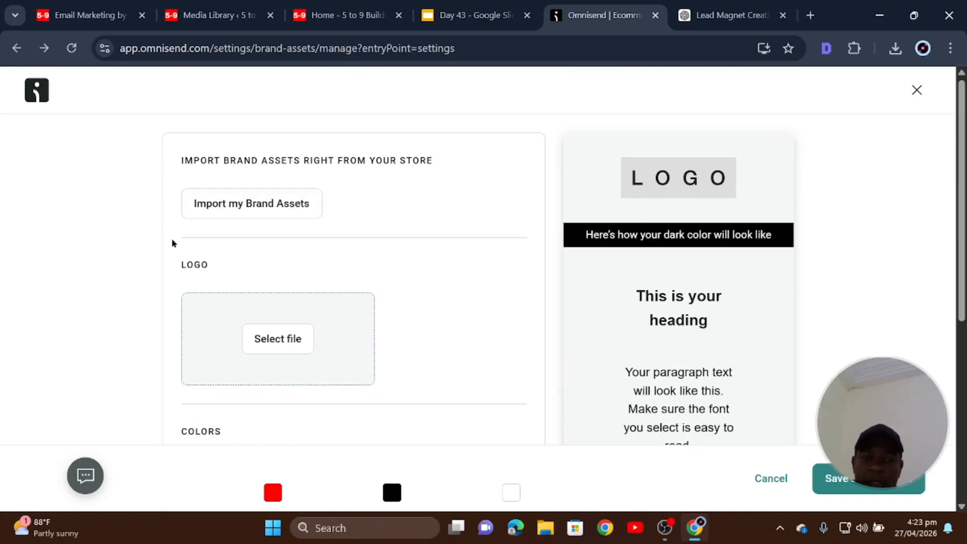
pyautogui.click(278, 340)
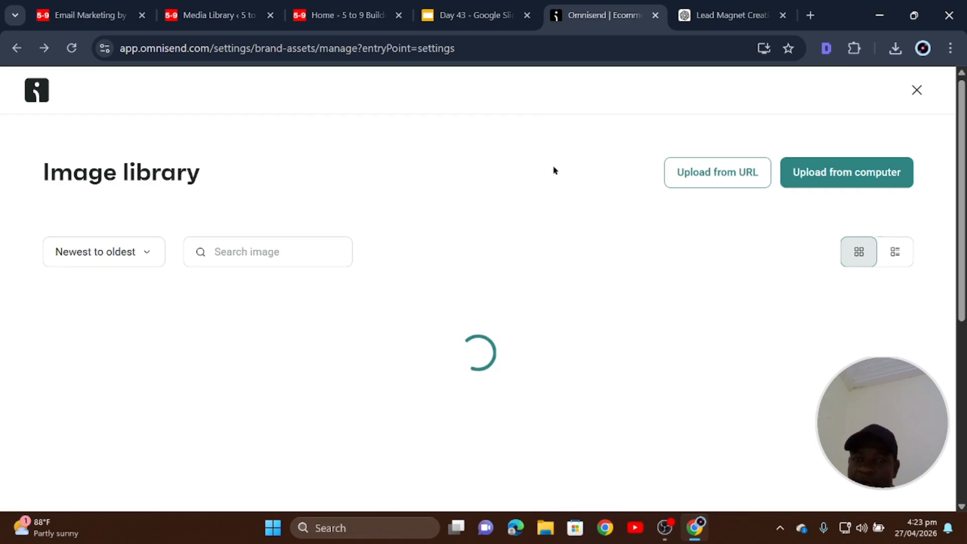
pyautogui.moveTo(151, 376)
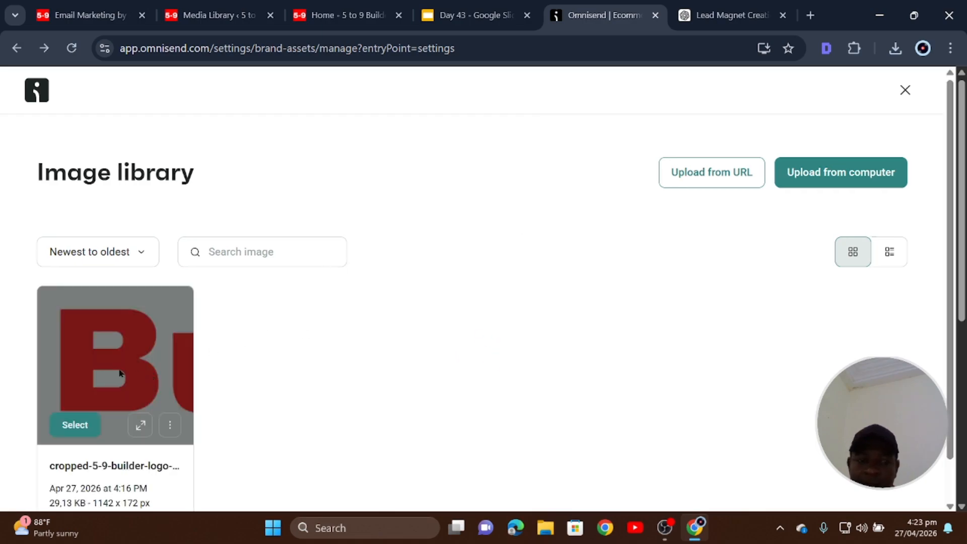
pyautogui.click(74, 425)
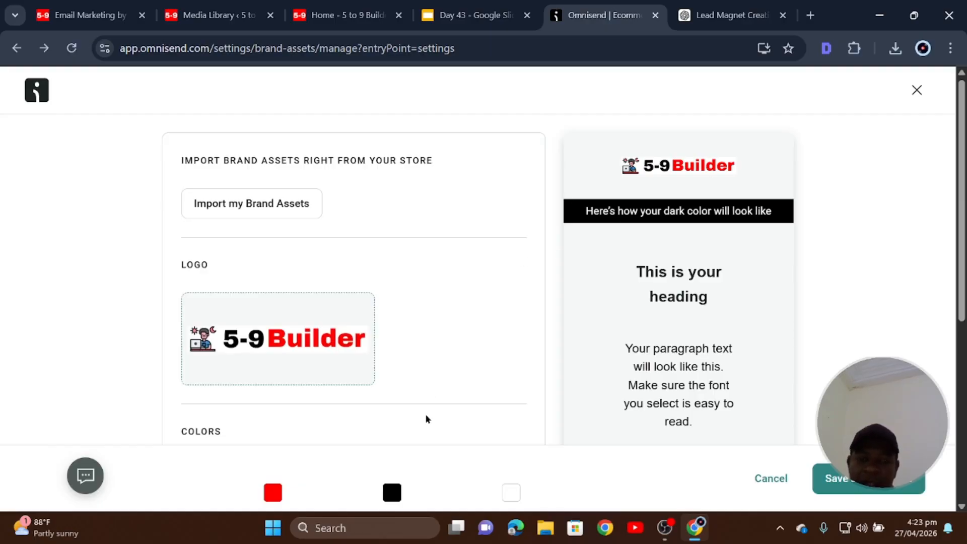
pyautogui.scroll(-6, 426, 419)
# Add a Facebook social link with the pasted page URL.
pyautogui.click(274, 394)
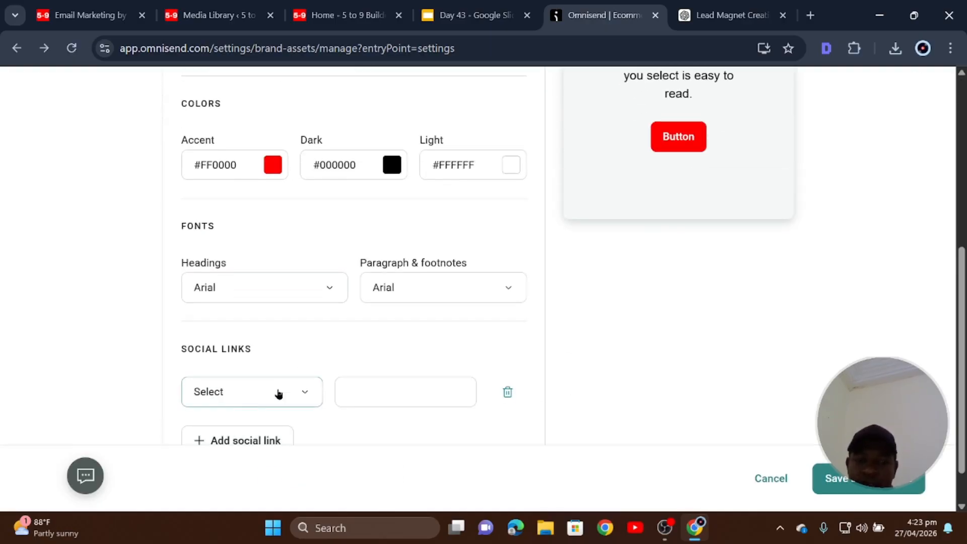
pyautogui.click(293, 396)
pyautogui.click(244, 135)
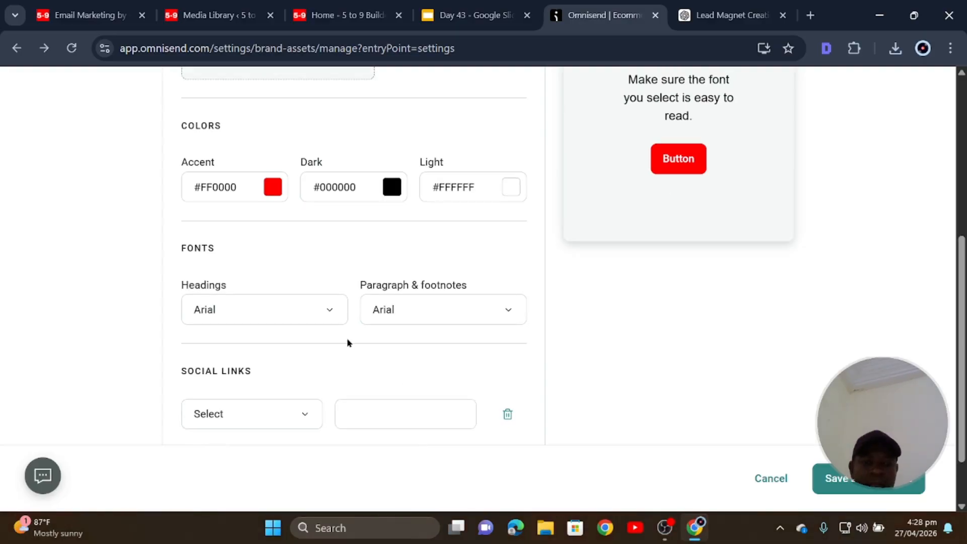
pyautogui.click(361, 414)
pyautogui.rightClick(371, 413)
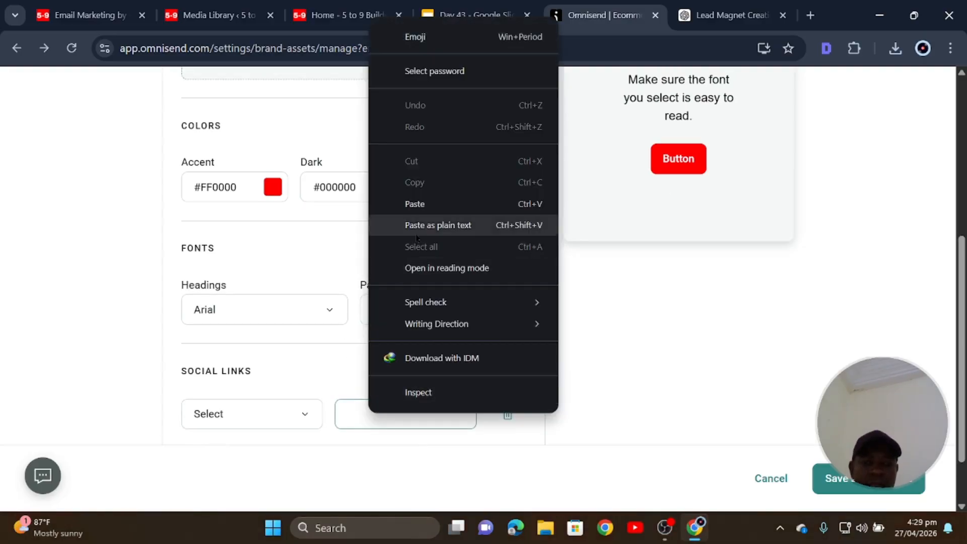
pyautogui.click(416, 232)
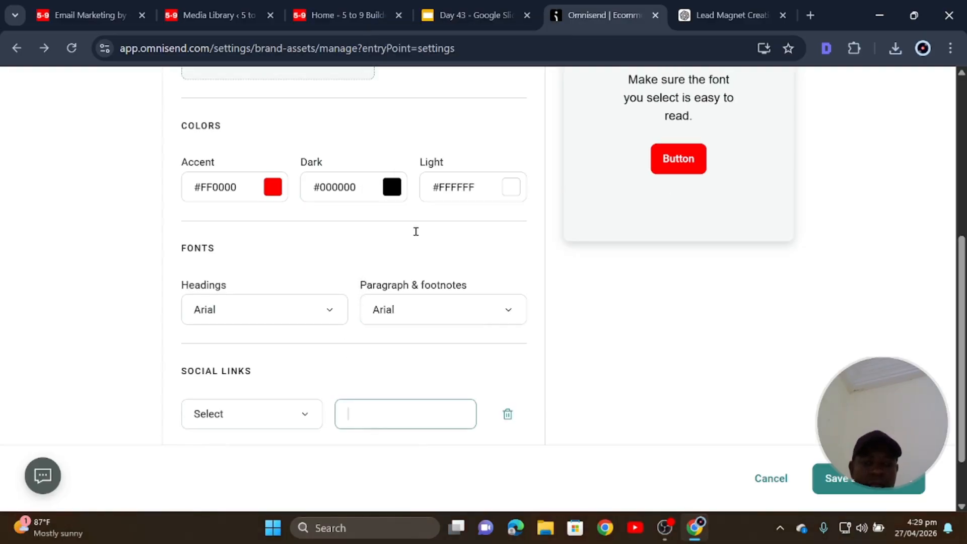
pyautogui.click(300, 416)
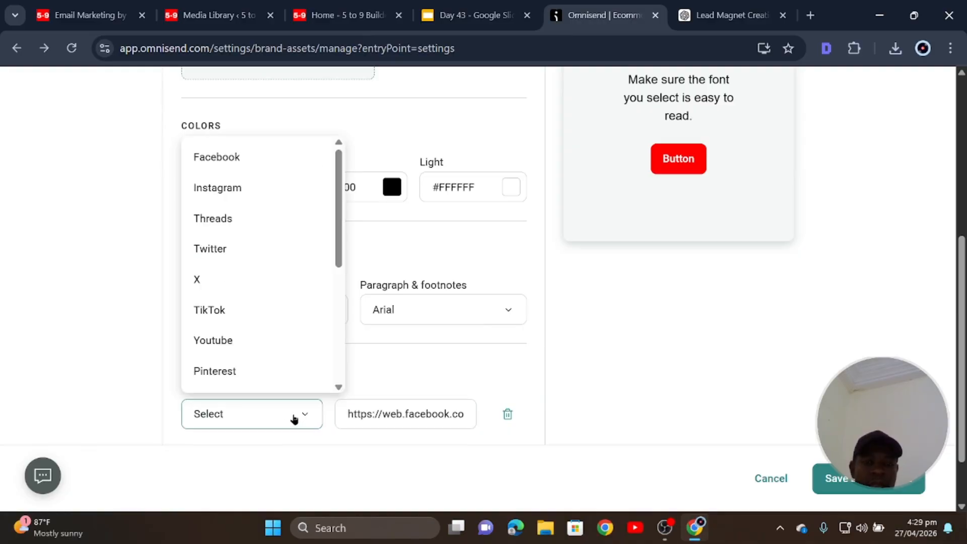
pyautogui.click(244, 161)
pyautogui.scroll(-2, 414, 419)
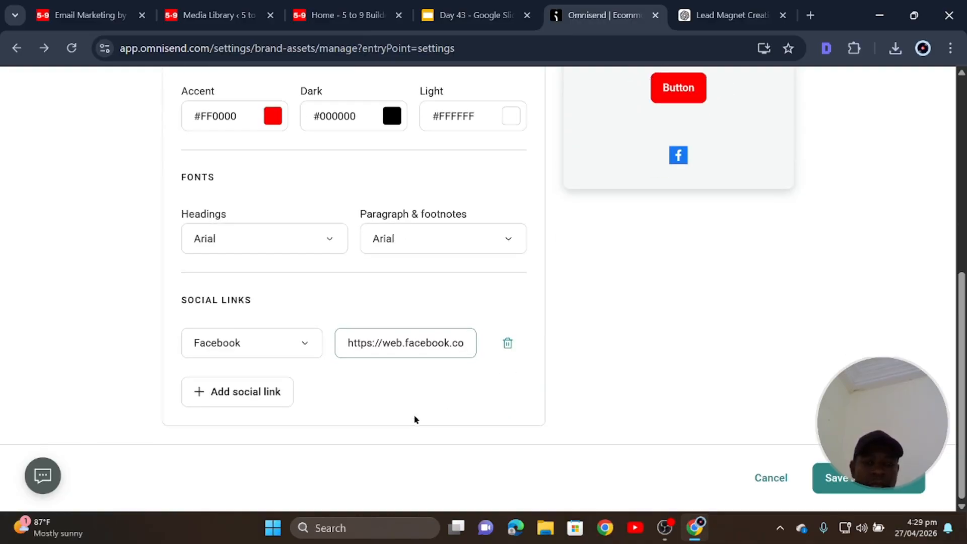
# Add a Youtube social link, paste the copied URL and delete its Facebook domain.
pyautogui.click(255, 396)
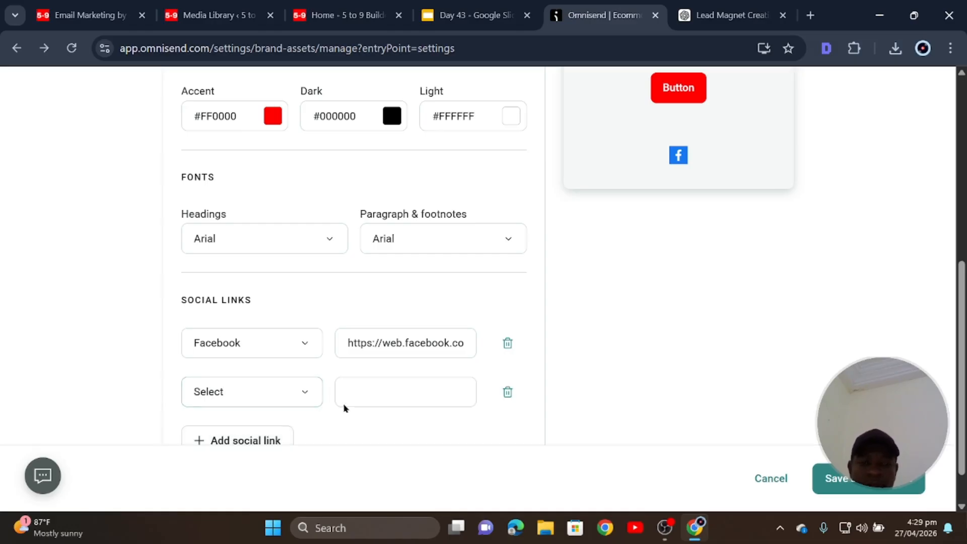
pyautogui.click(285, 391)
pyautogui.scroll(-1, 265, 335)
pyautogui.click(248, 264)
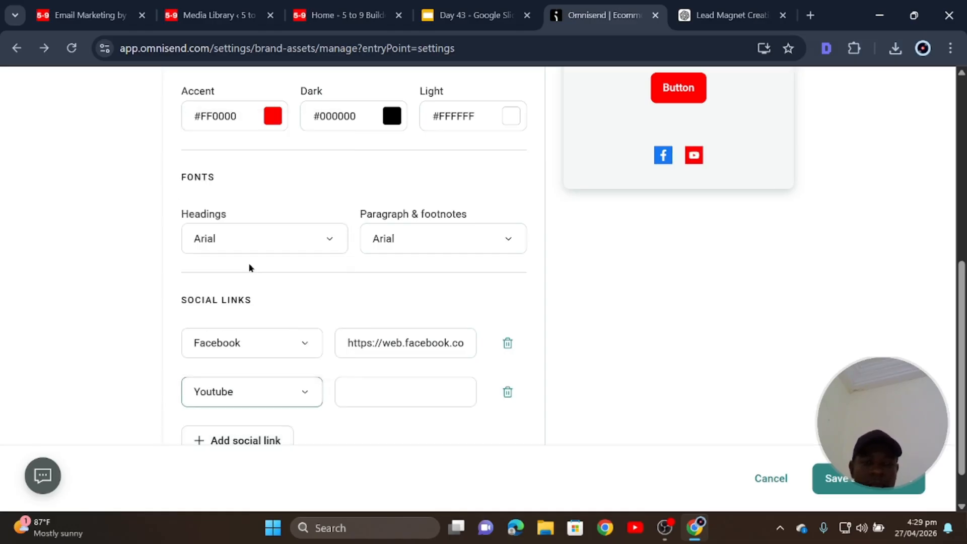
pyautogui.click(448, 390)
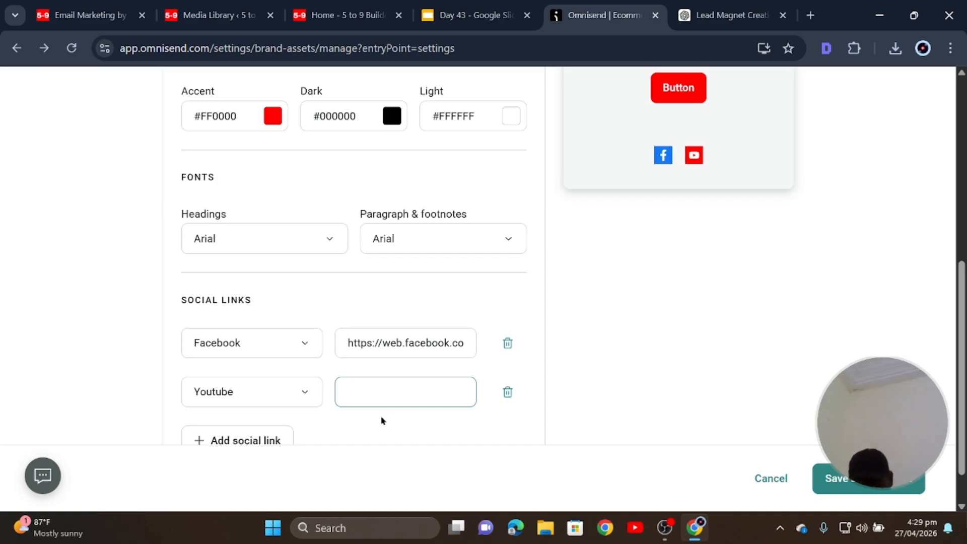
pyautogui.rightClick(401, 390)
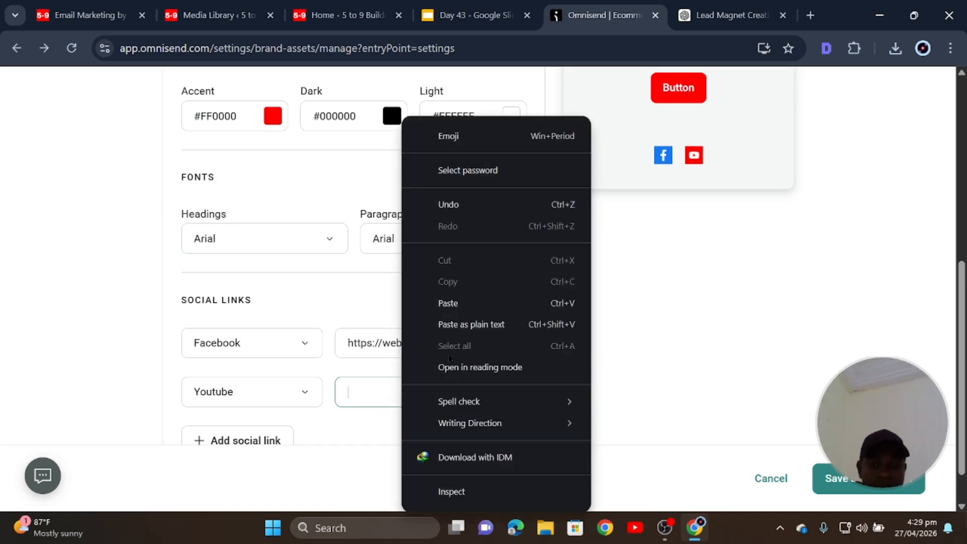
pyautogui.click(453, 324)
pyautogui.press('BackSpace')
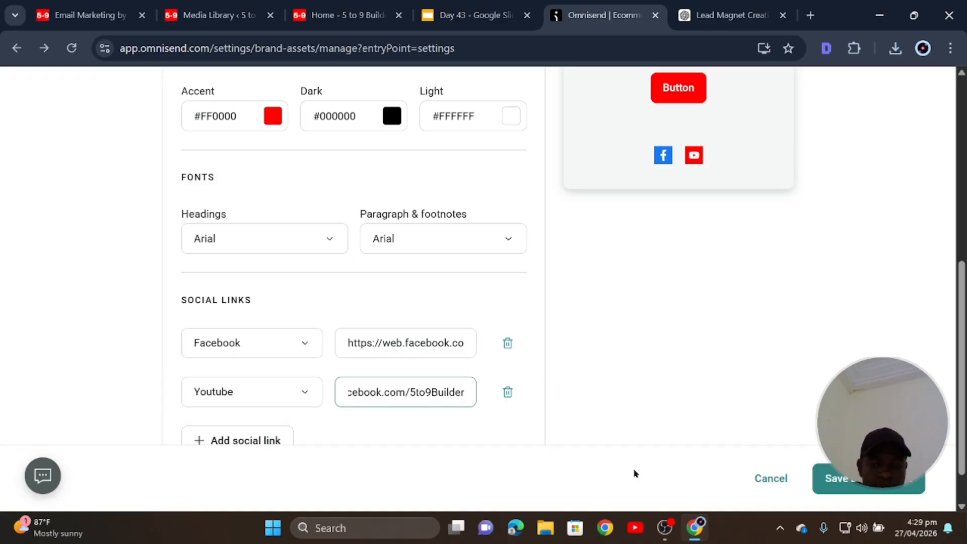
pyautogui.press('BackSpace')
pyautogui.press('BackSpace')
pyautogui.press('BackSpace')
pyautogui.press('BackSpace')
pyautogui.press('BackSpace')
pyautogui.press('BackSpace')
pyautogui.press('BackSpace')
pyautogui.press('BackSpace')
pyautogui.press('BackSpace')
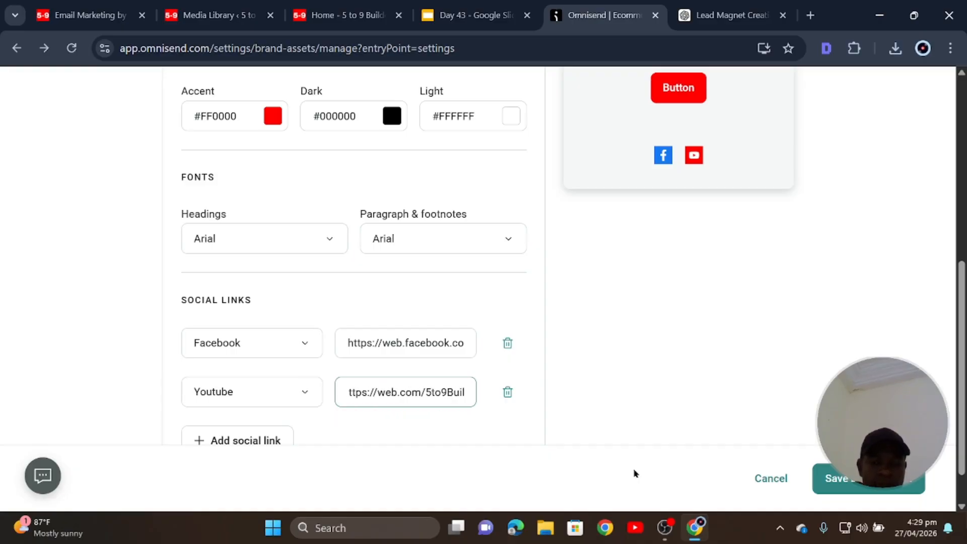
pyautogui.press('BackSpace')
pyautogui.press('BackSpace')
pyautogui.press('BackSpace')
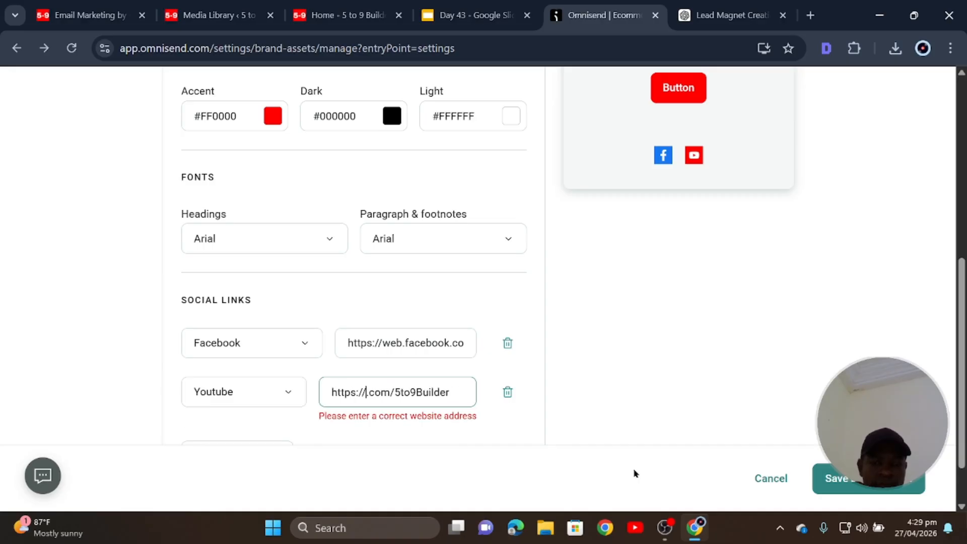
pyautogui.write('y')
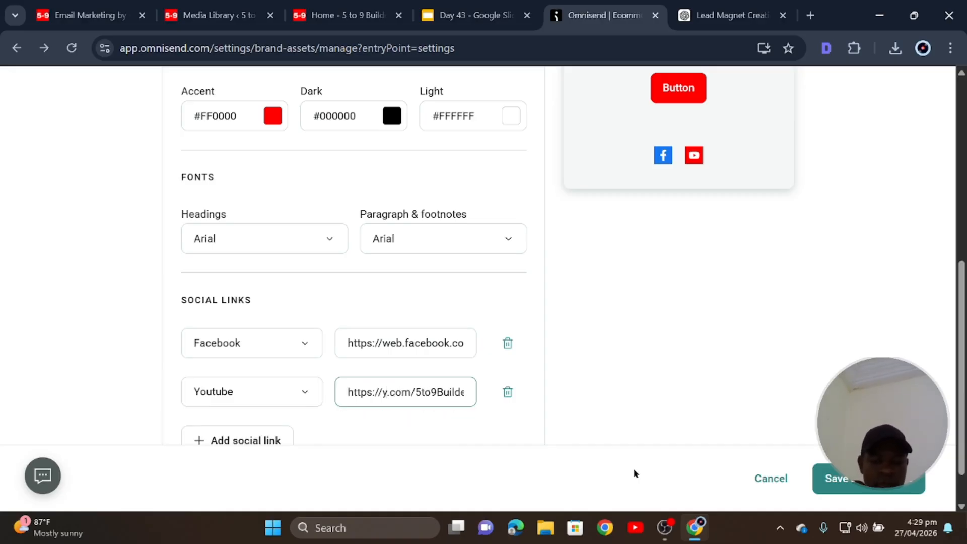
pyautogui.write('outube')
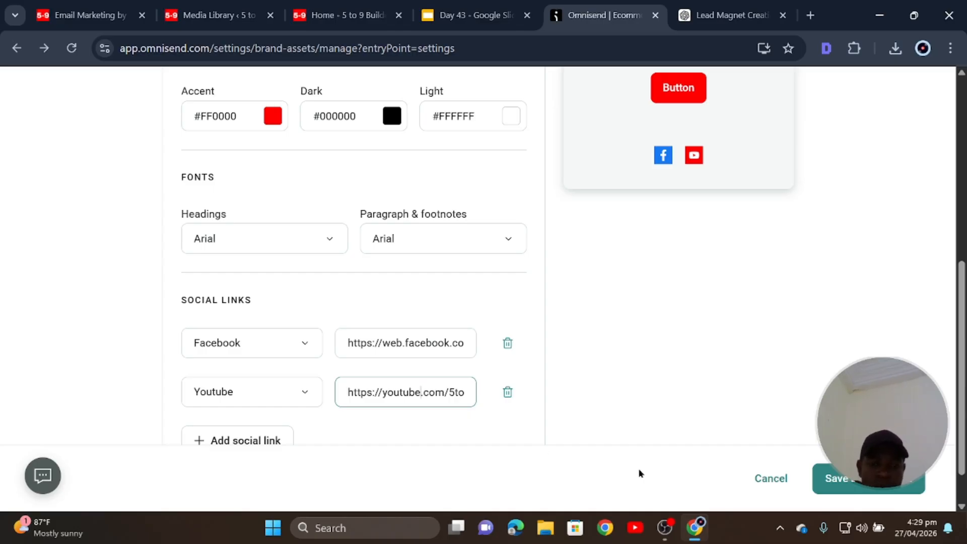
pyautogui.click(456, 435)
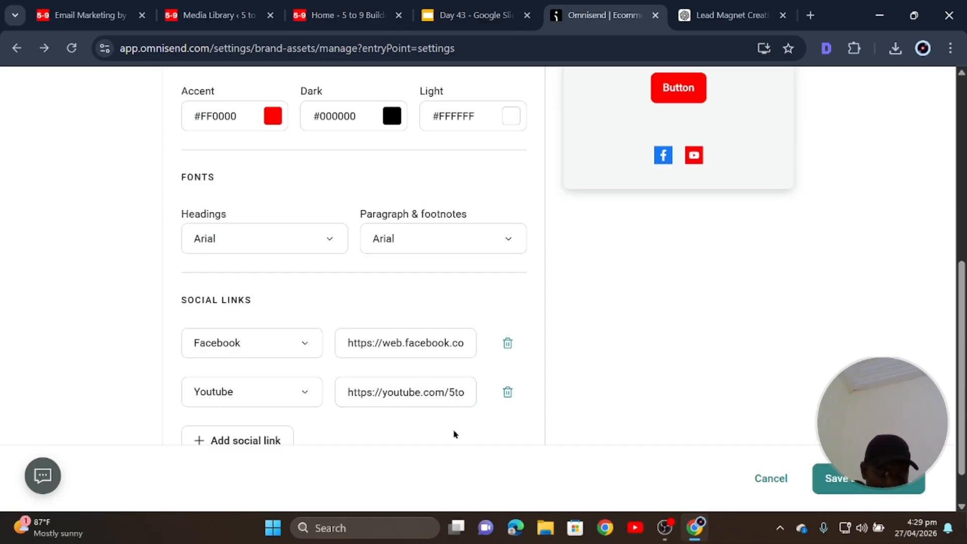
pyautogui.scroll(-1, 524, 403)
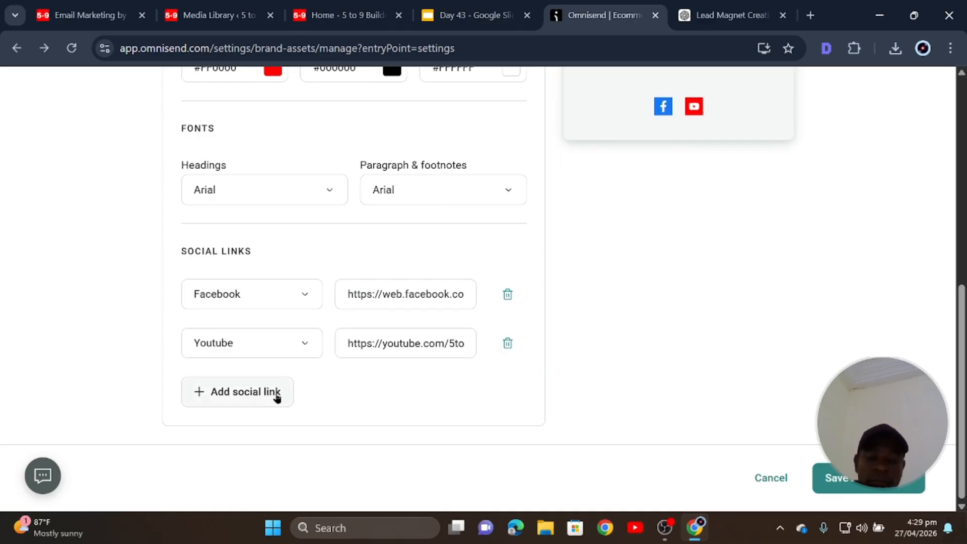
# Add a third social link row with Instagram as its platform.
pyautogui.click(254, 398)
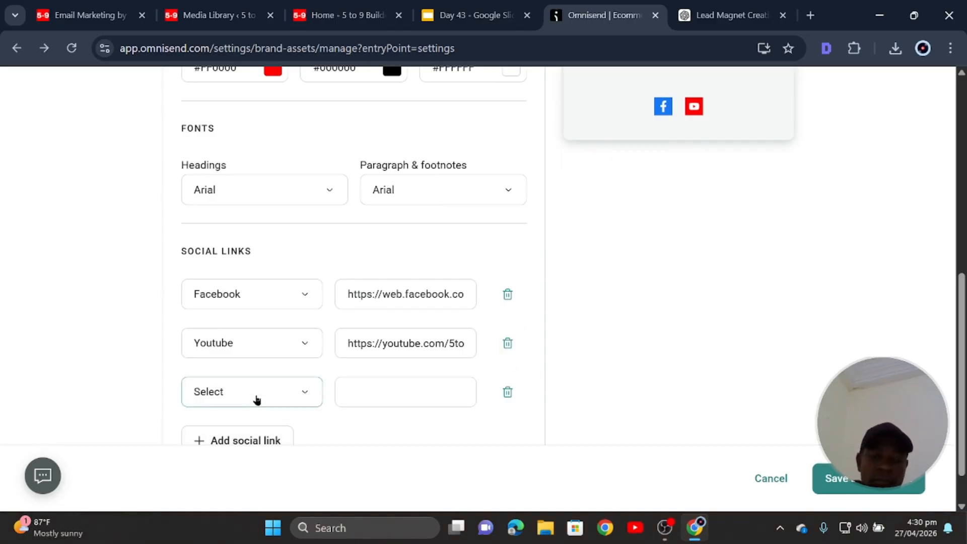
pyautogui.scroll(-1, 258, 390)
pyautogui.click(302, 348)
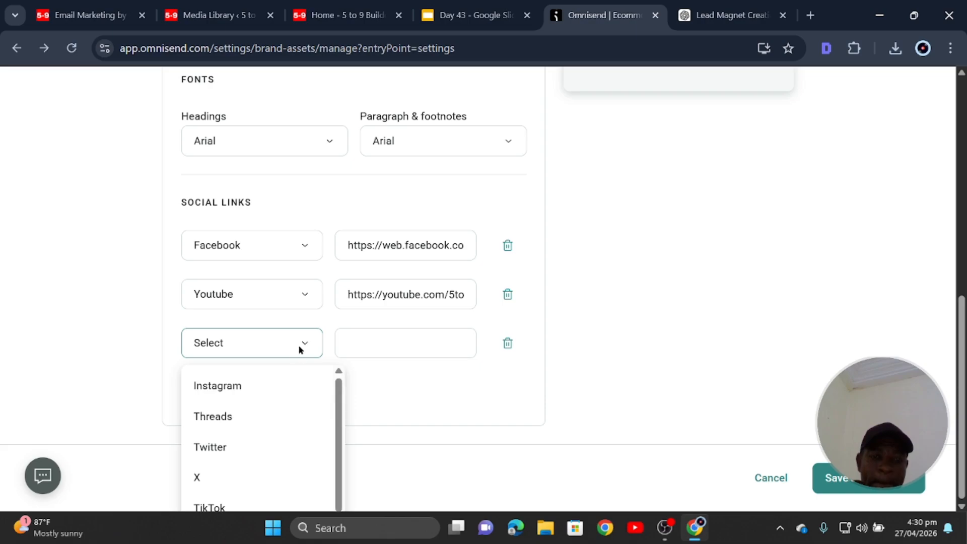
pyautogui.scroll(-2, 265, 404)
pyautogui.scroll(2, 257, 410)
pyautogui.scroll(-1, 255, 408)
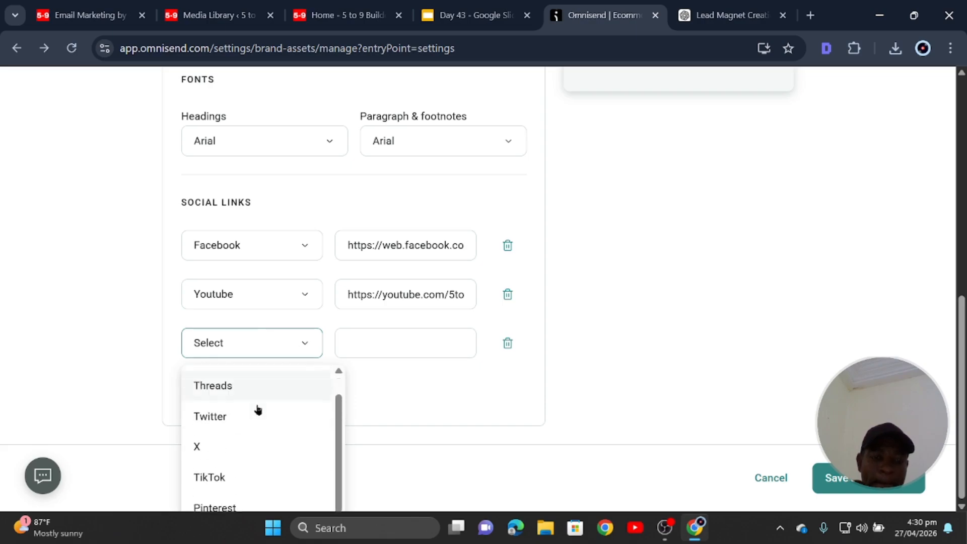
pyautogui.scroll(1, 247, 398)
pyautogui.click(236, 385)
# Paste the profile URL and change its domain to instagram.com/5to9Builder/.
pyautogui.click(419, 340)
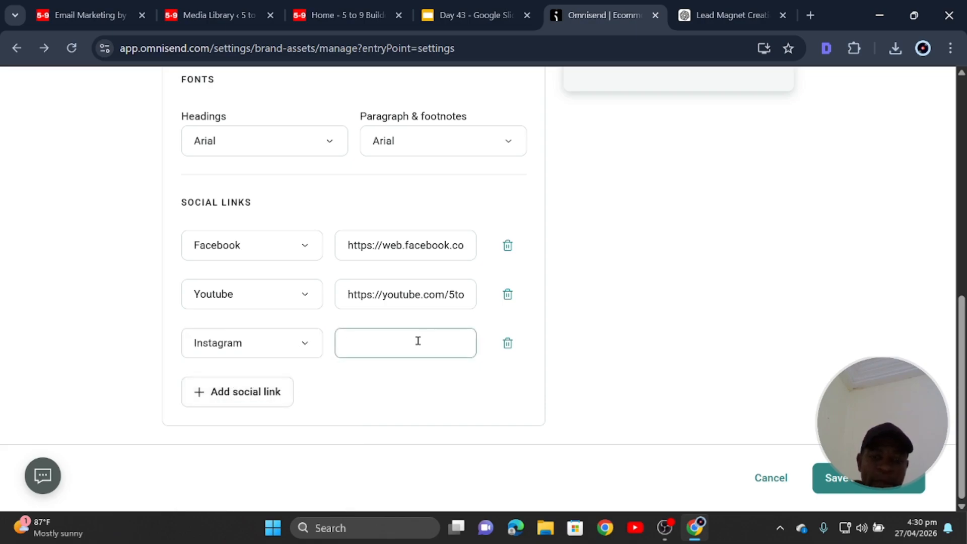
pyautogui.rightClick(418, 341)
pyautogui.click(484, 323)
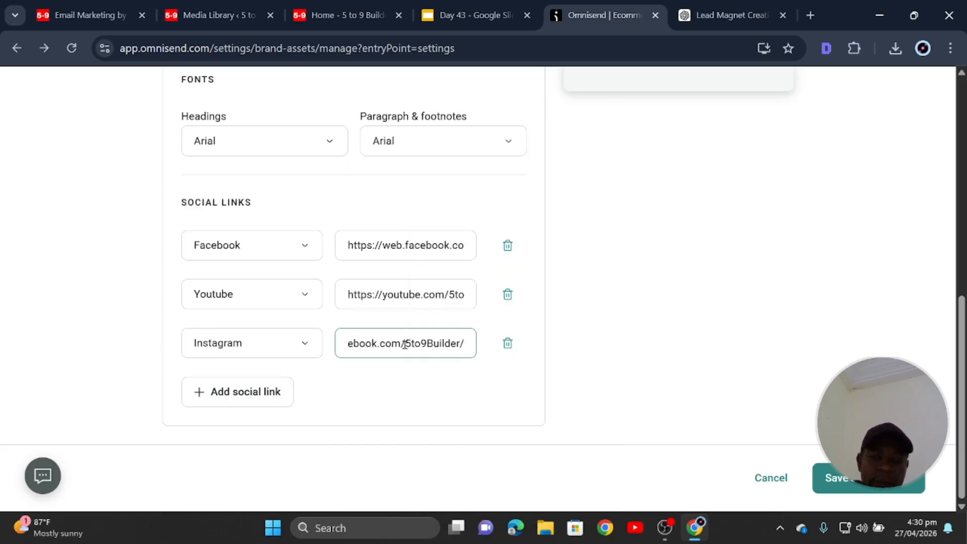
pyautogui.press('BackSpace')
pyautogui.press('BackSpace')
pyautogui.press('BackSpace')
pyautogui.press('BackSpace')
pyautogui.press('BackSpace')
pyautogui.press('BackSpace')
pyautogui.press('BackSpace')
pyautogui.press('BackSpace')
pyautogui.press('BackSpace')
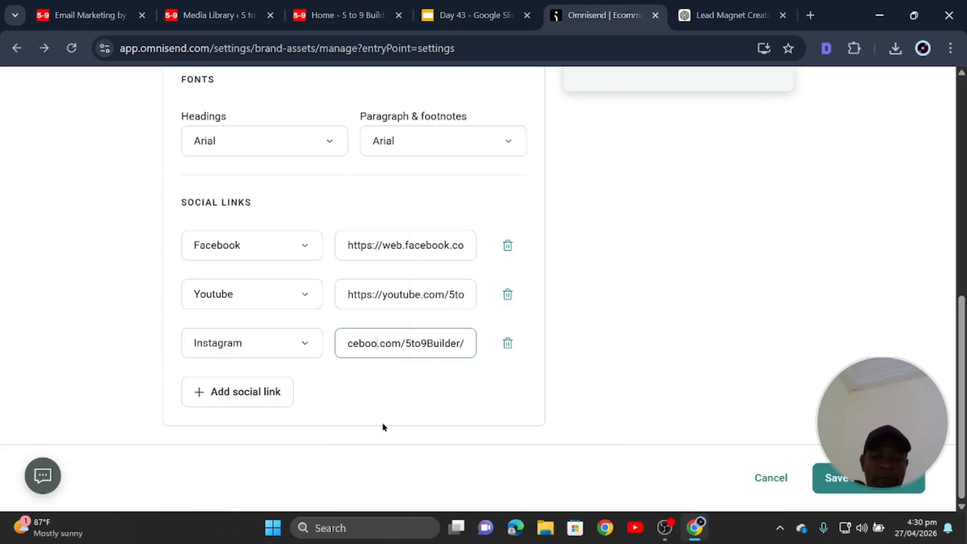
pyautogui.press('BackSpace')
pyautogui.press('BackSpace')
pyautogui.press('BackSpace')
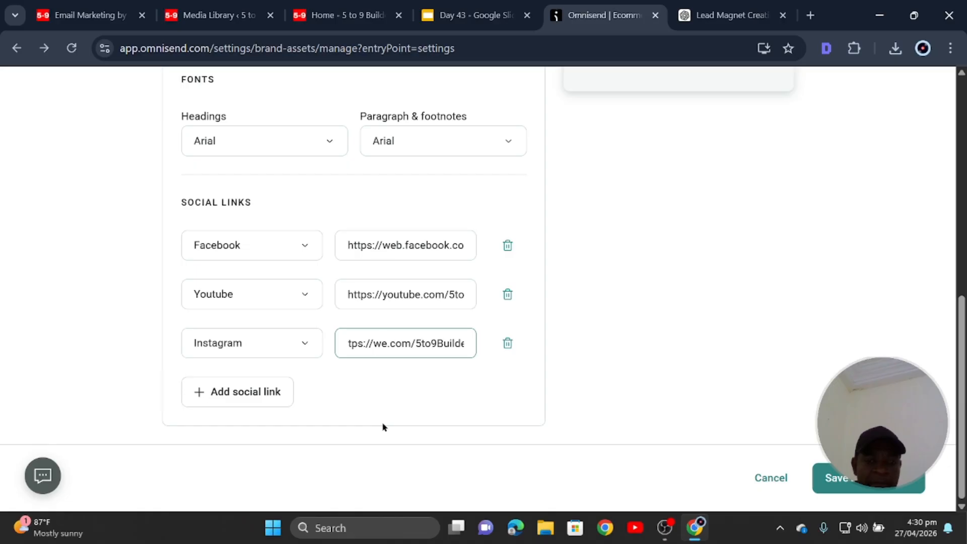
pyautogui.write('instagr')
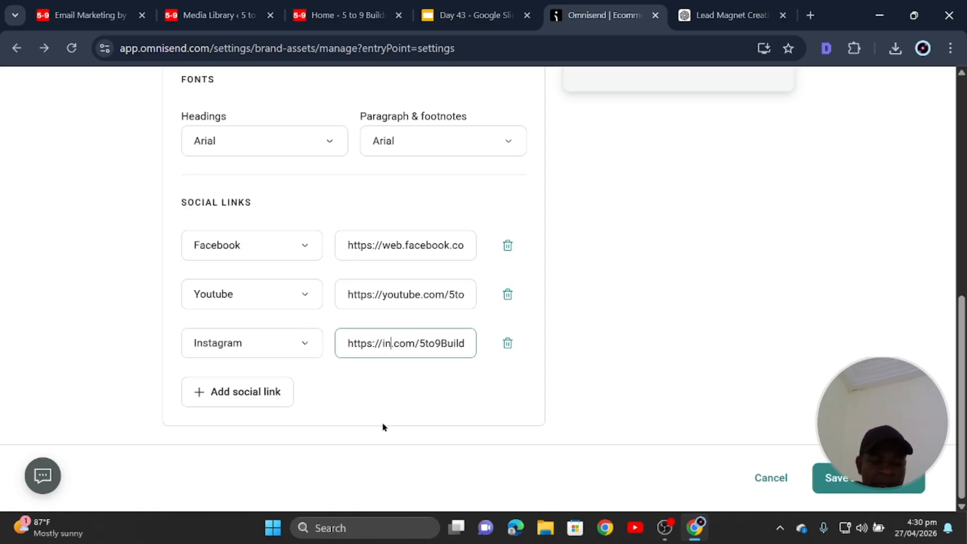
pyautogui.write('am')
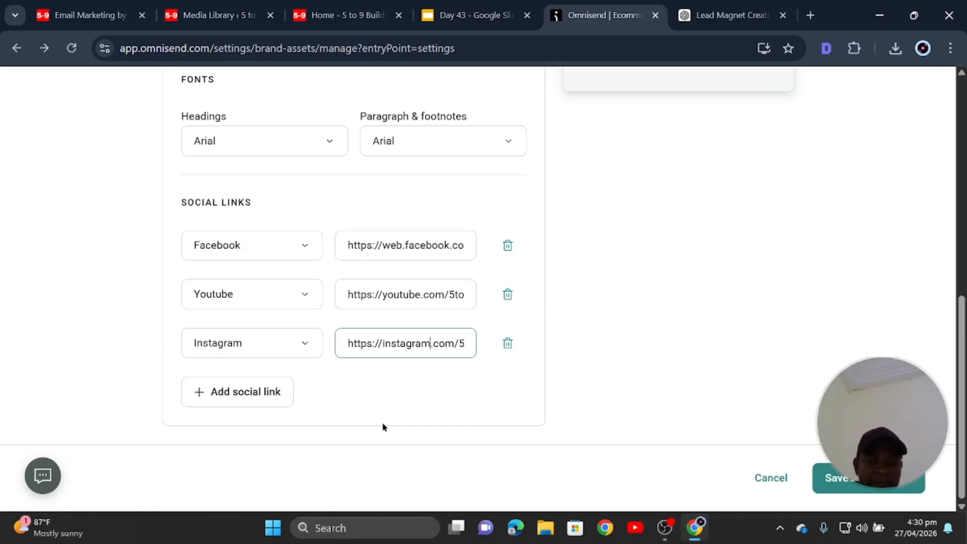
pyautogui.click(383, 427)
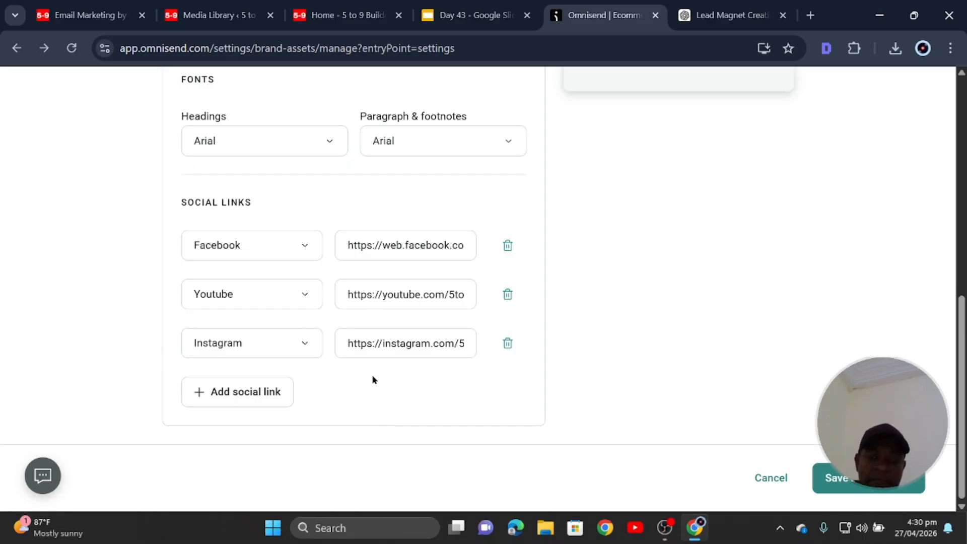
pyautogui.scroll(5, 445, 413)
pyautogui.scroll(-3, 466, 343)
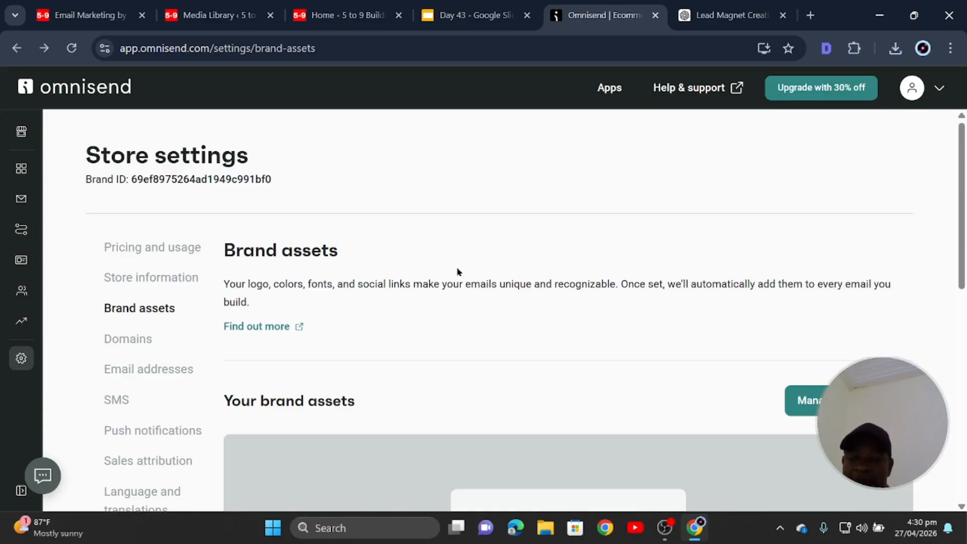
pyautogui.scroll(-8, 655, 363)
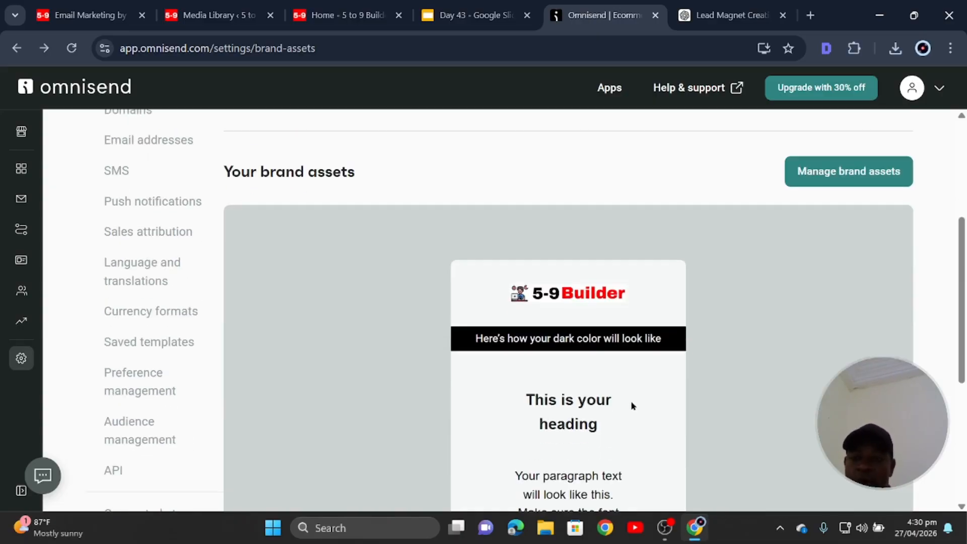
pyautogui.scroll(-2, 650, 274)
pyautogui.scroll(9, 615, 395)
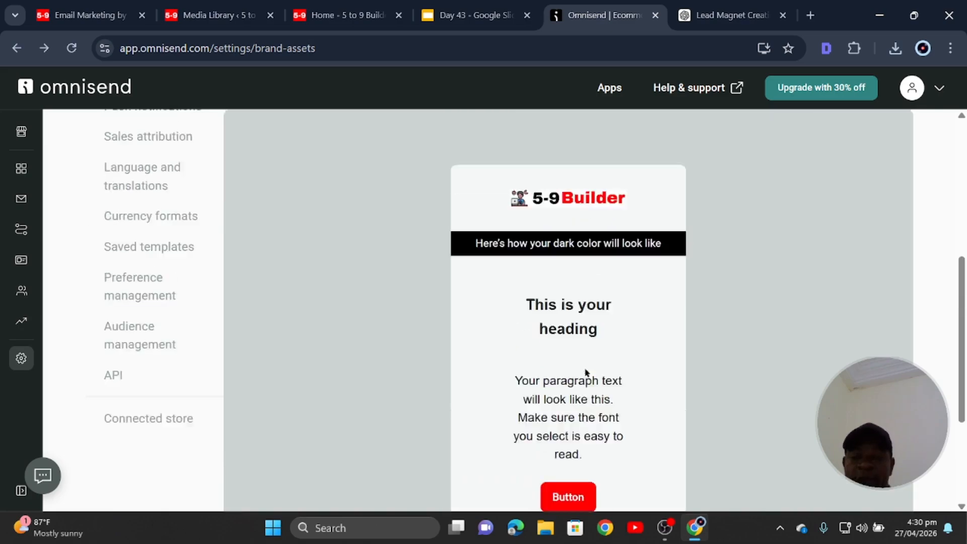
pyautogui.scroll(-4, 572, 365)
pyautogui.scroll(5, 468, 441)
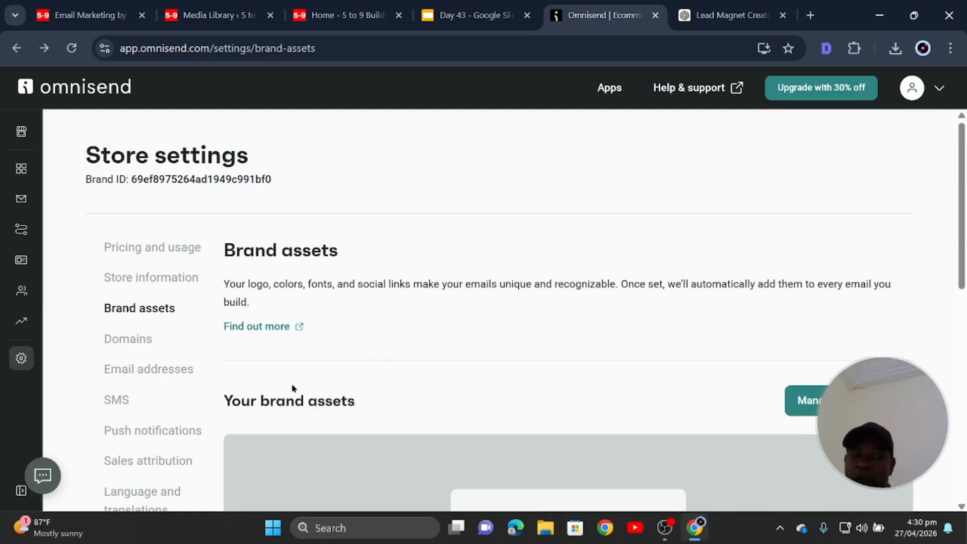
pyautogui.scroll(-9, 309, 380)
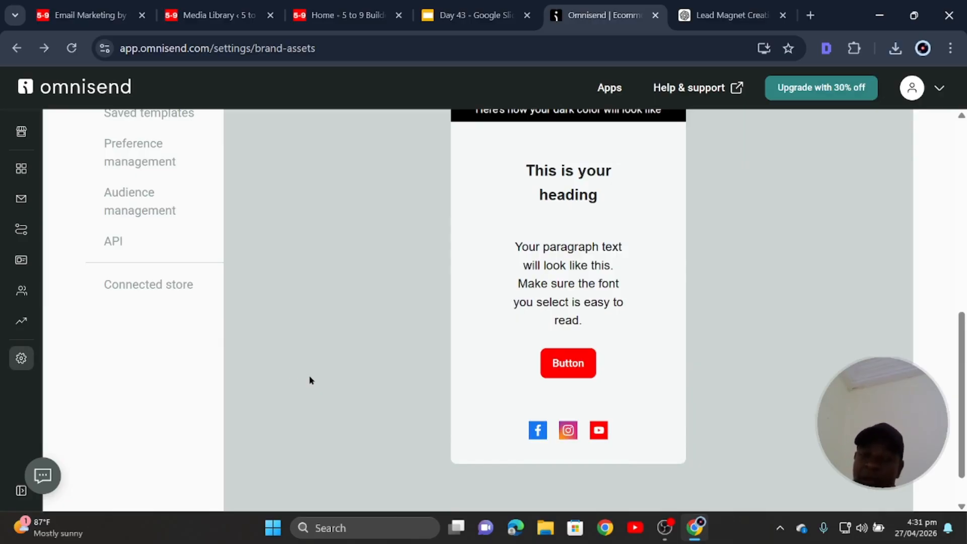
pyautogui.scroll(9, 330, 342)
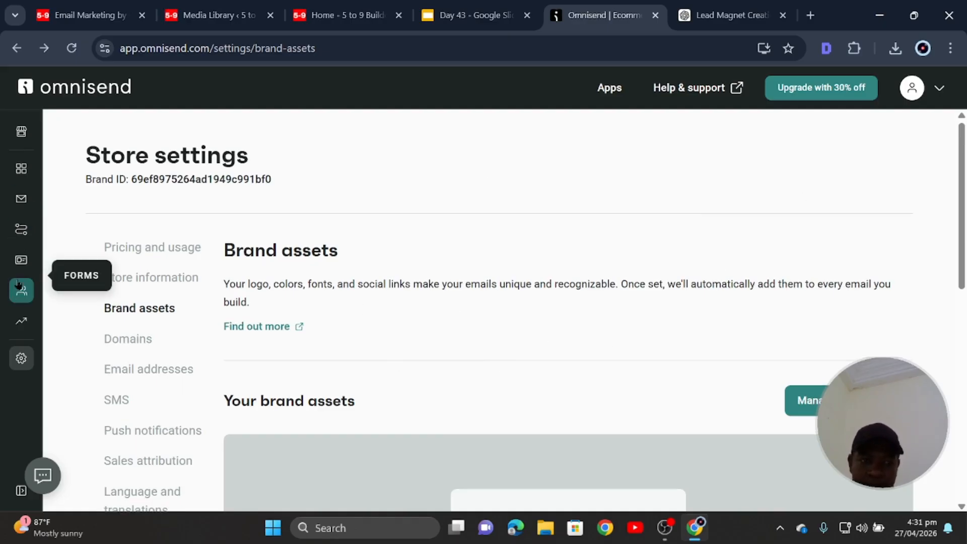
# Go to Signup forms and open the library of other form types.
pyautogui.click(21, 261)
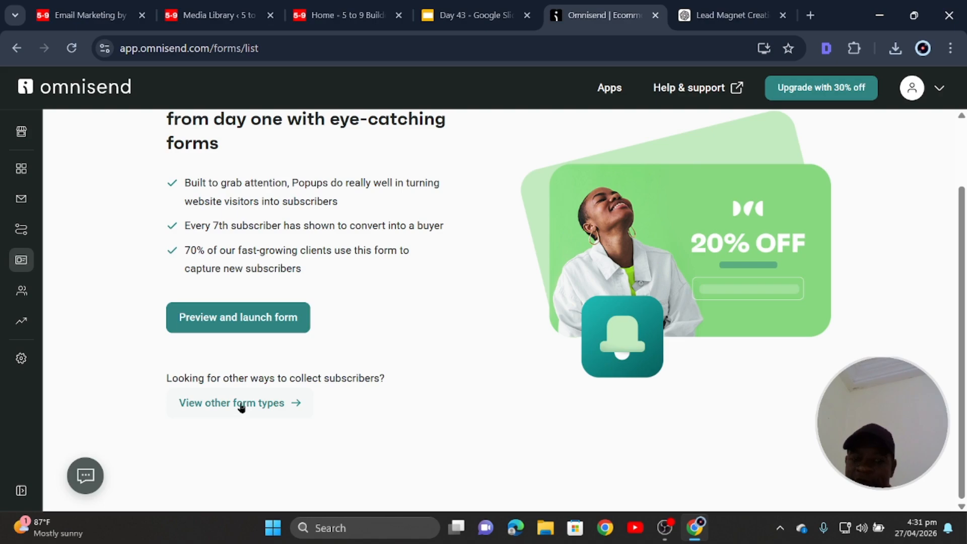
pyautogui.click(245, 403)
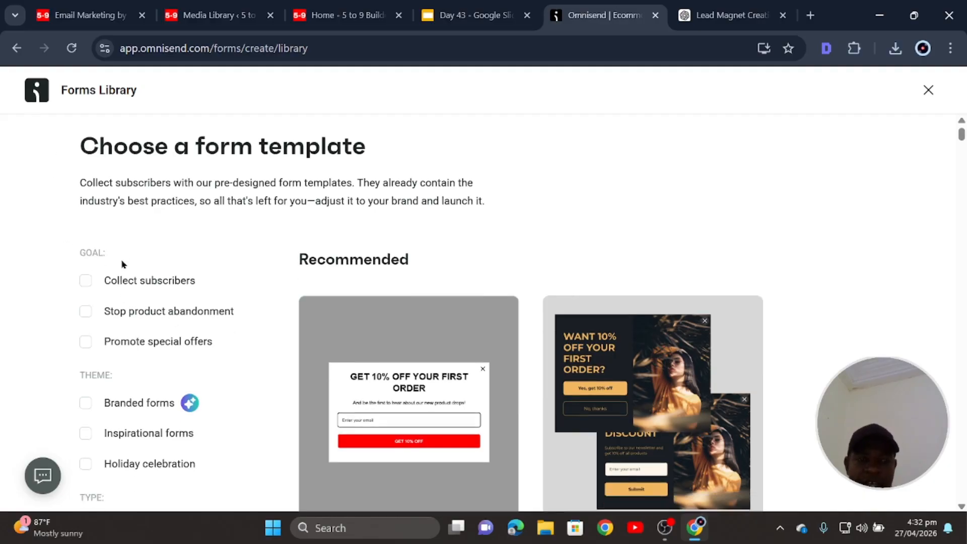
pyautogui.scroll(-8, 142, 229)
pyautogui.scroll(-12, 357, 267)
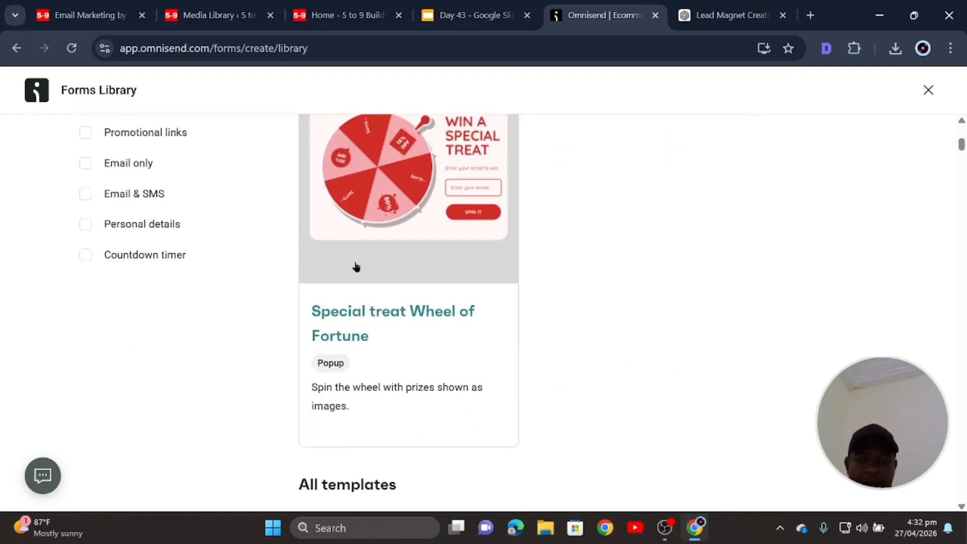
pyautogui.scroll(-14, 356, 267)
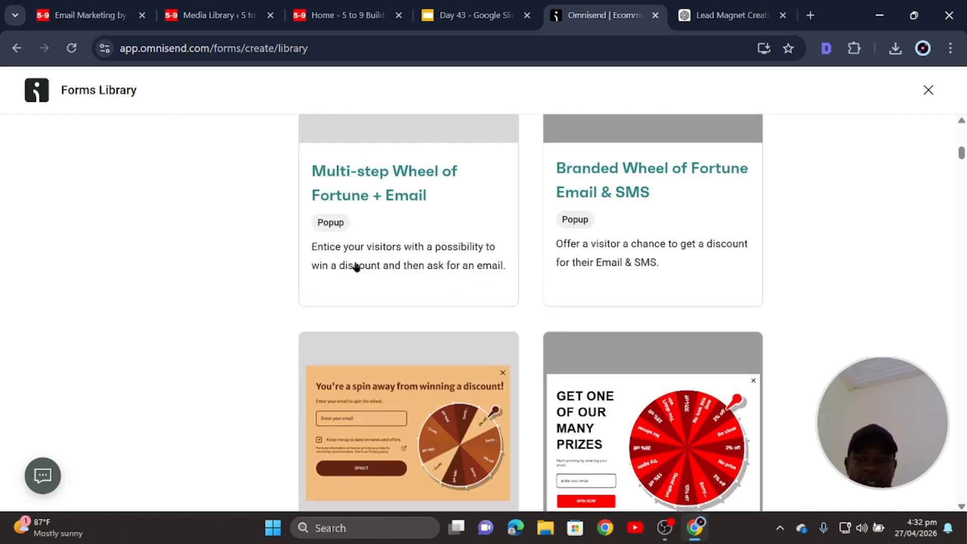
pyautogui.scroll(-6, 356, 267)
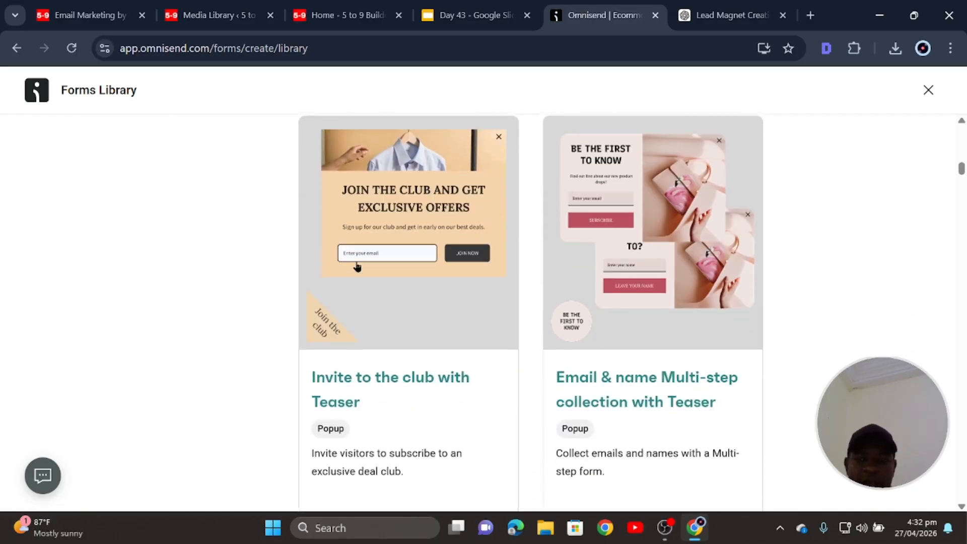
pyautogui.scroll(2, 632, 410)
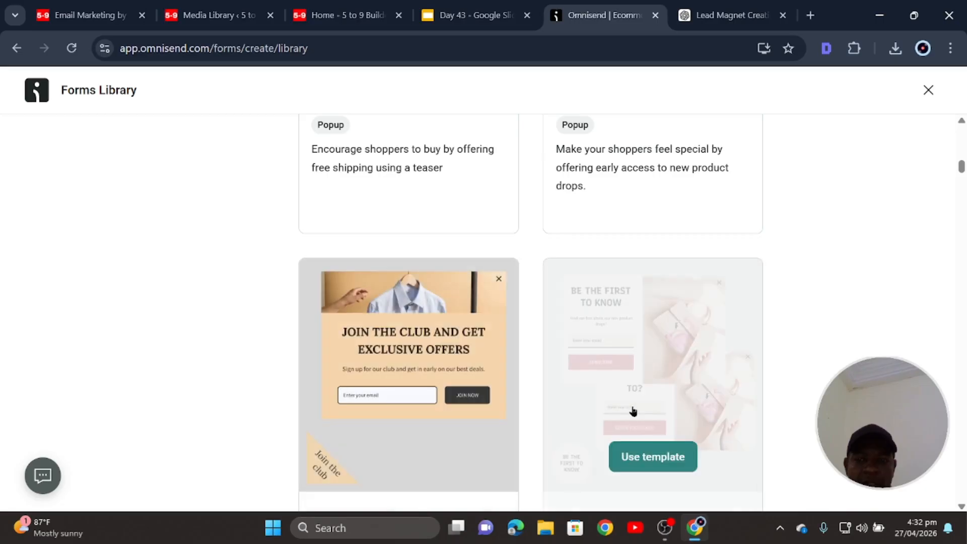
pyautogui.scroll(-2, 618, 388)
pyautogui.scroll(-1, 625, 328)
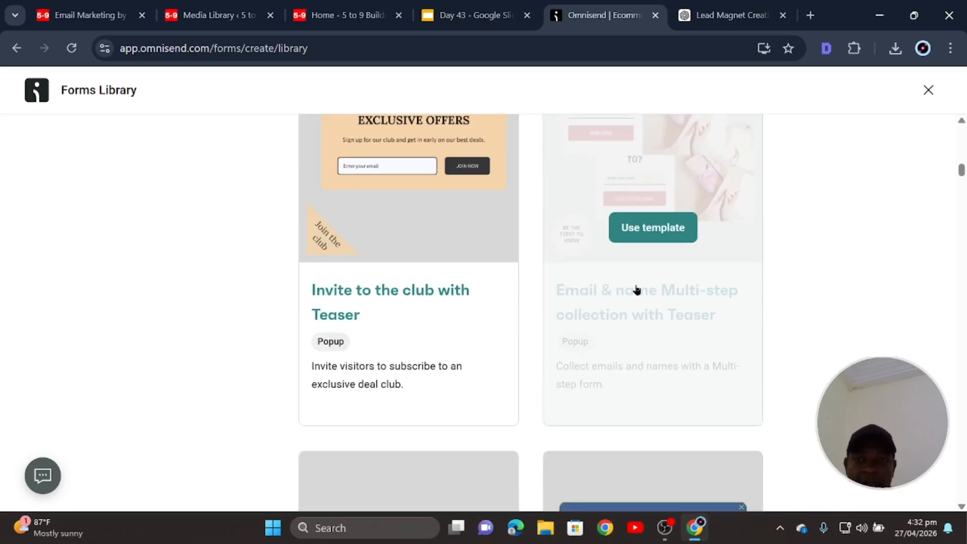
pyautogui.scroll(16, 583, 352)
pyautogui.scroll(8, 431, 399)
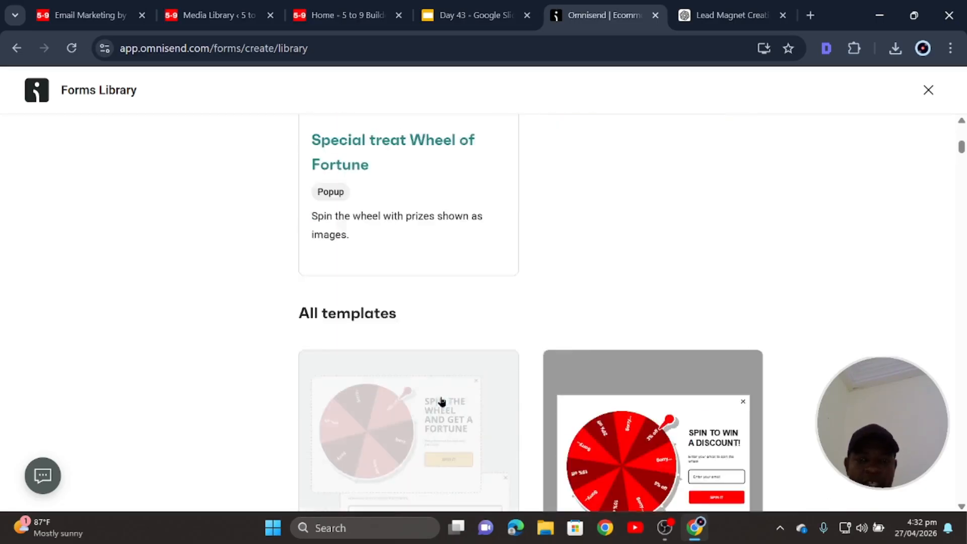
pyautogui.scroll(4, 414, 361)
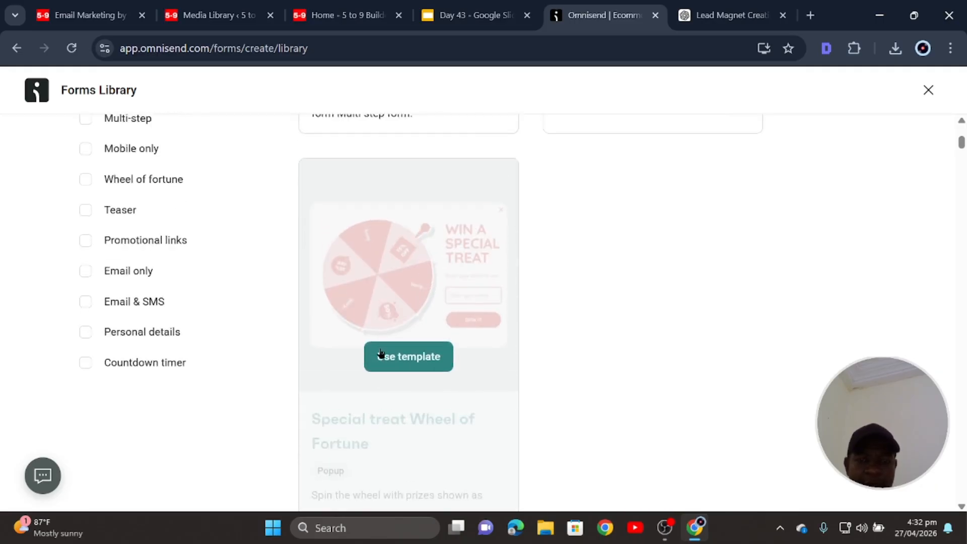
pyautogui.scroll(-10, 378, 356)
pyautogui.scroll(-8, 530, 402)
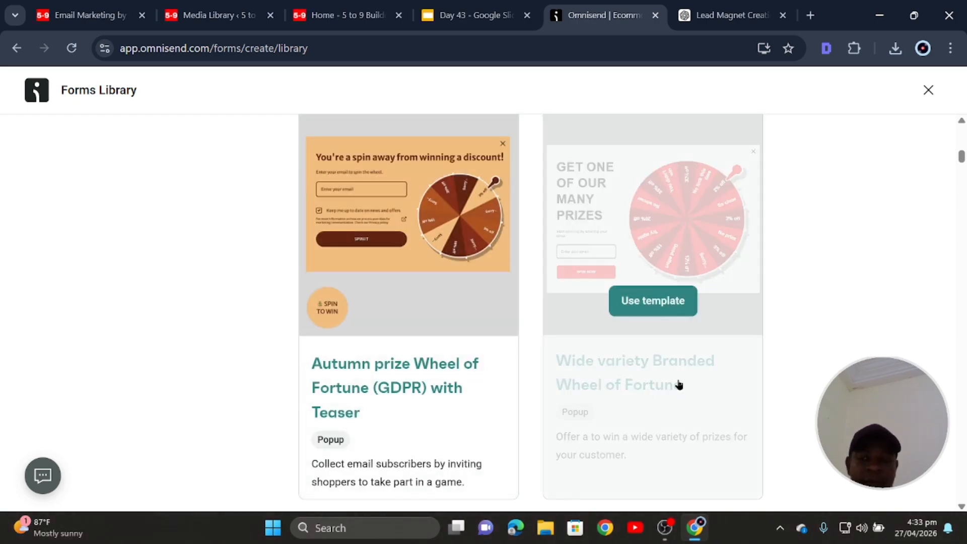
pyautogui.scroll(-2, 655, 378)
pyautogui.scroll(-12, 646, 453)
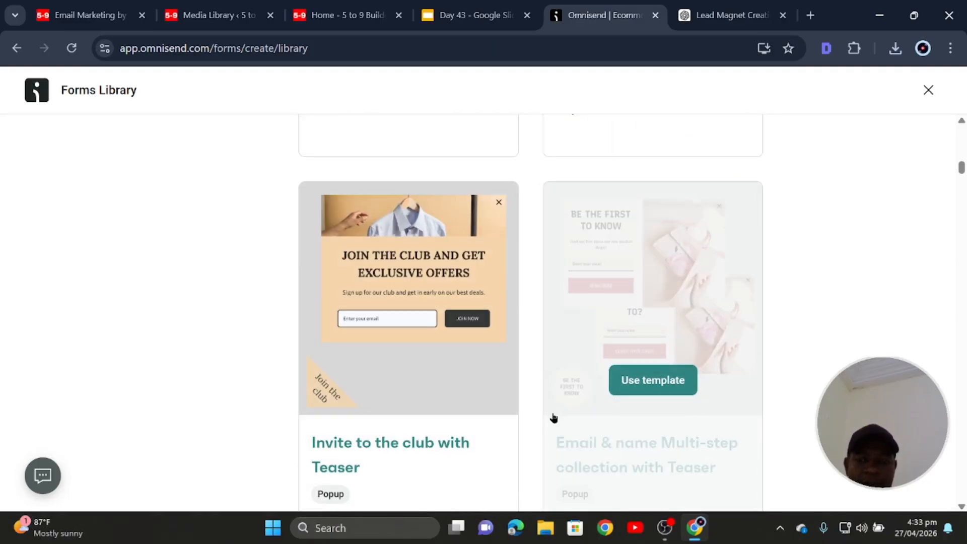
pyautogui.scroll(-8, 342, 404)
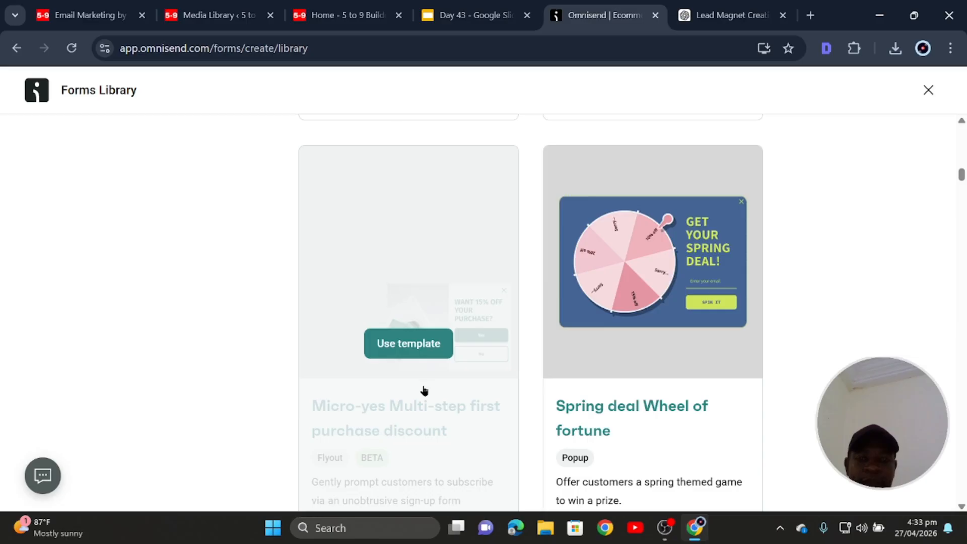
pyautogui.scroll(-9, 424, 391)
pyautogui.scroll(3, 447, 436)
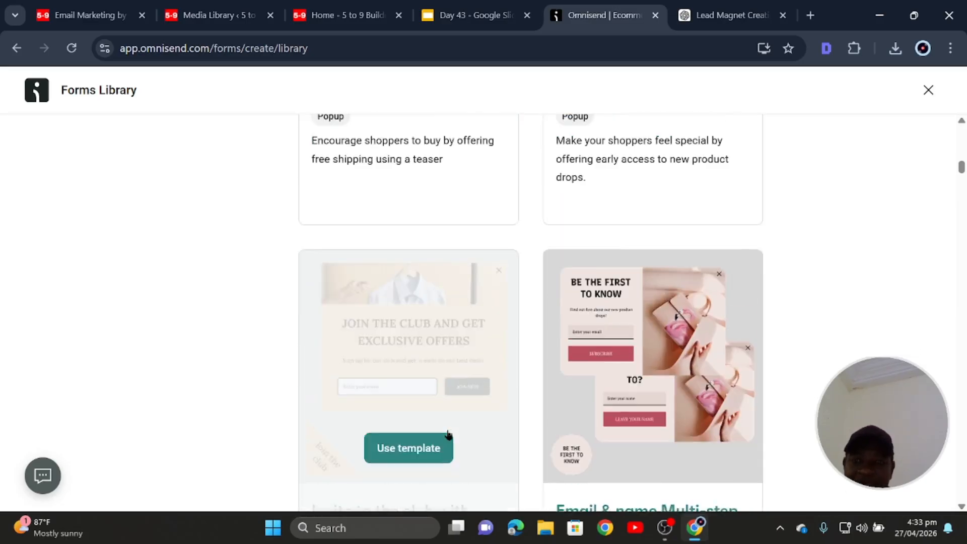
pyautogui.scroll(2, 504, 441)
pyautogui.scroll(-3, 624, 443)
pyautogui.scroll(3, 575, 343)
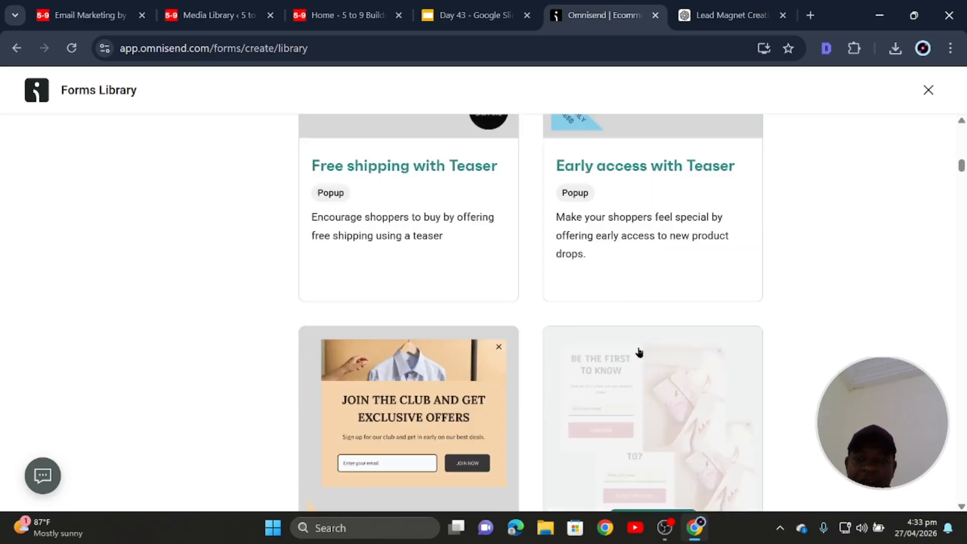
pyautogui.scroll(3, 639, 360)
pyautogui.scroll(-4, 655, 413)
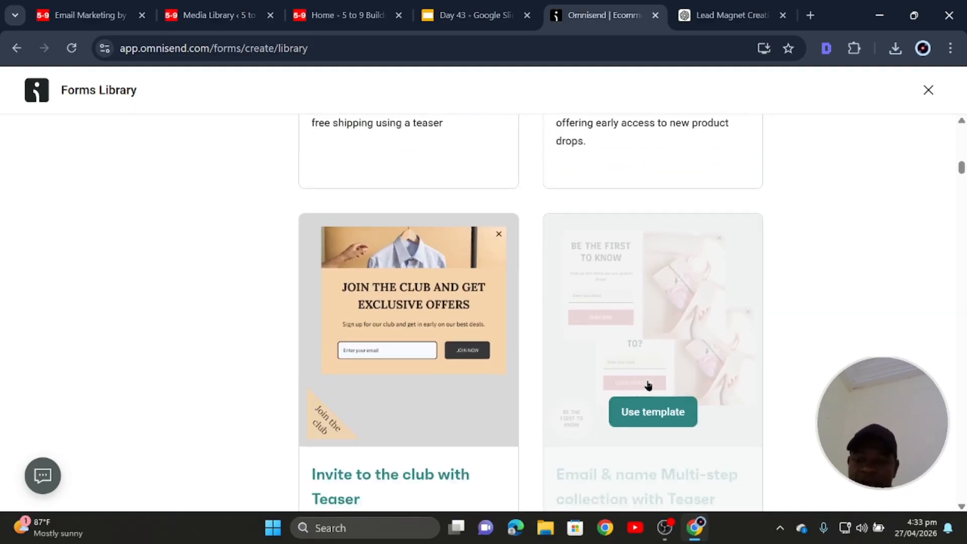
pyautogui.scroll(-2, 650, 397)
pyautogui.scroll(3, 639, 345)
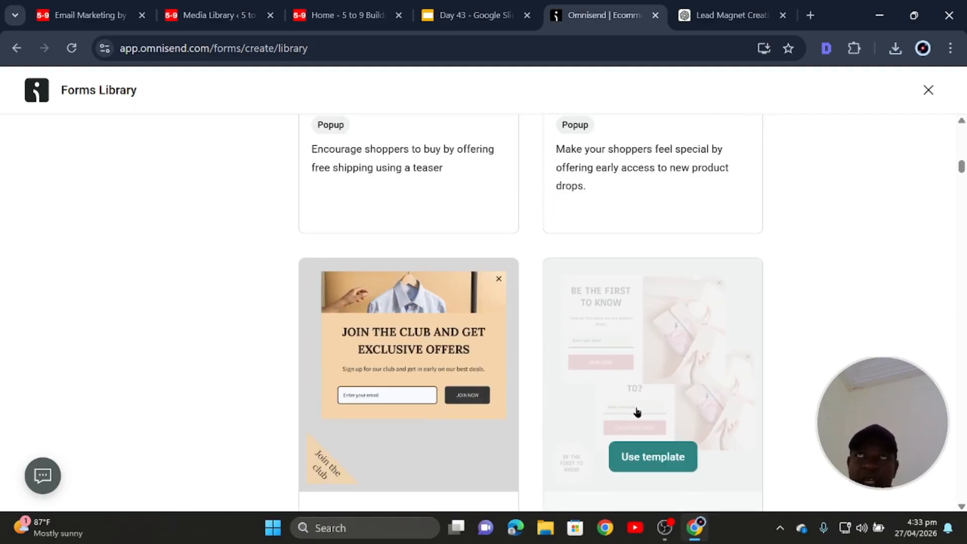
pyautogui.scroll(-2, 628, 419)
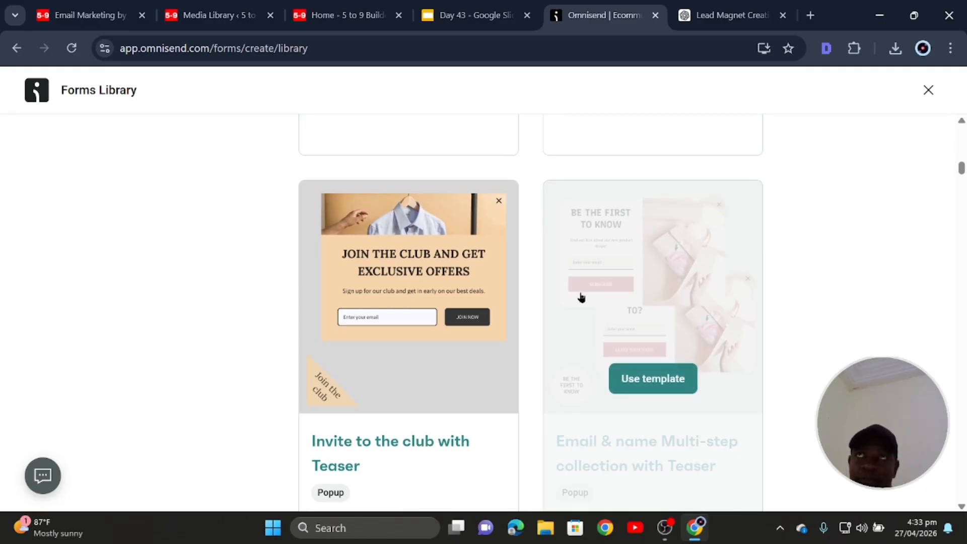
pyautogui.scroll(-2, 579, 298)
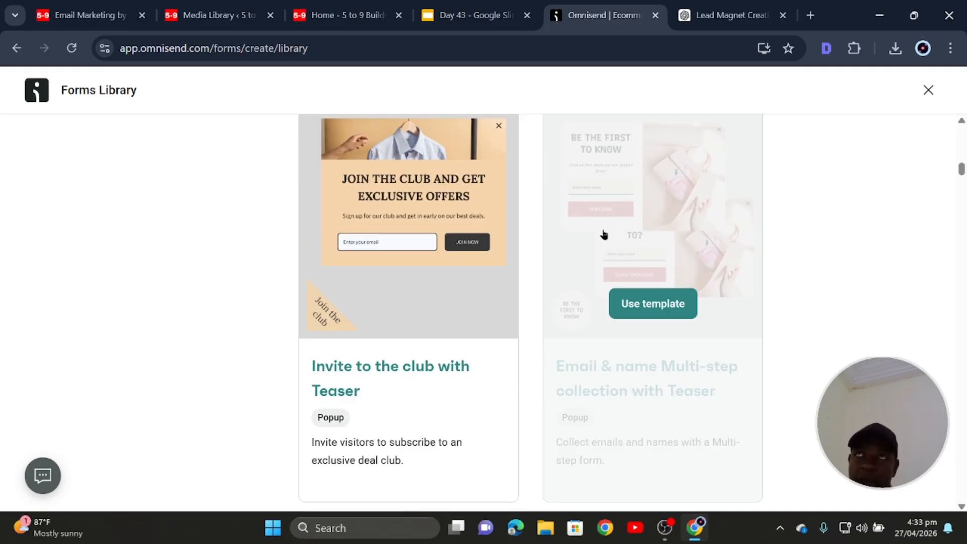
pyautogui.scroll(-3, 623, 304)
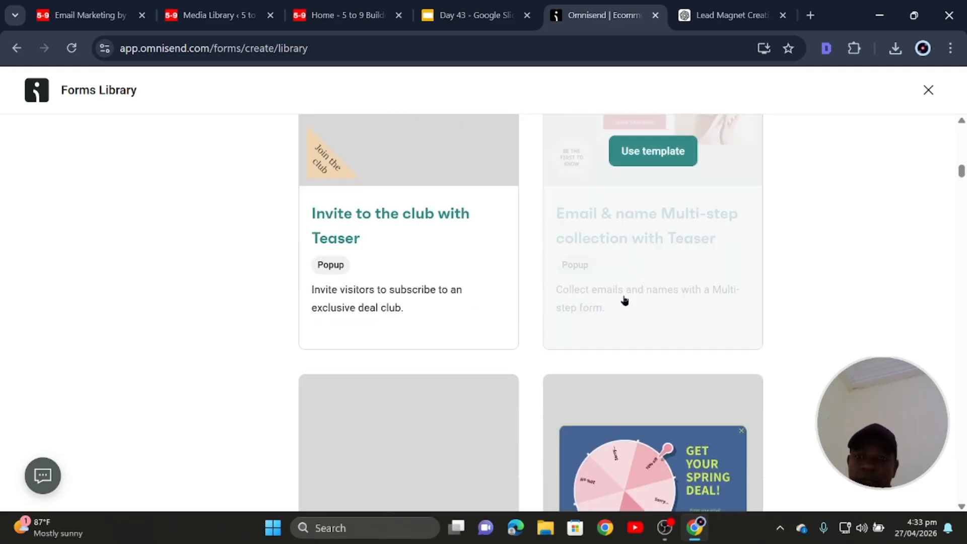
pyautogui.scroll(5, 623, 301)
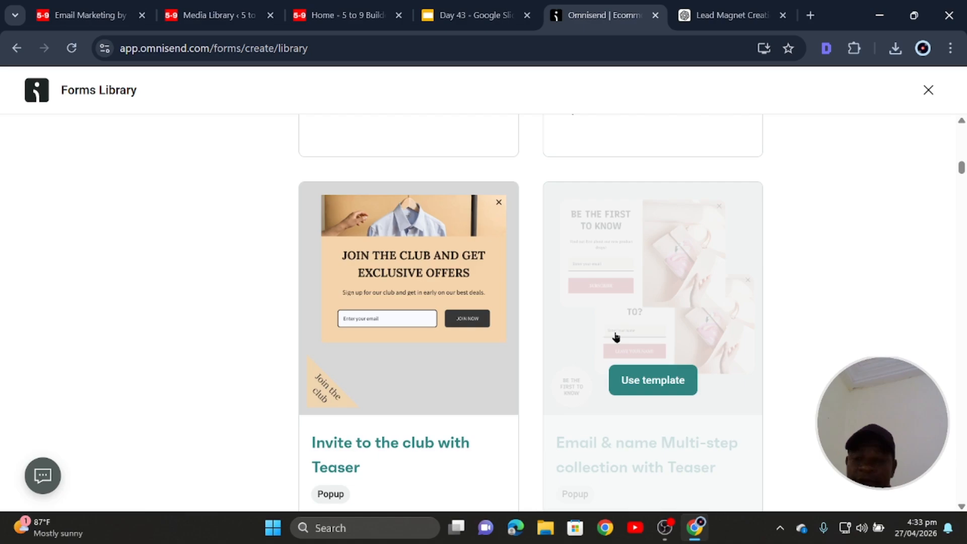
pyautogui.scroll(-15, 617, 337)
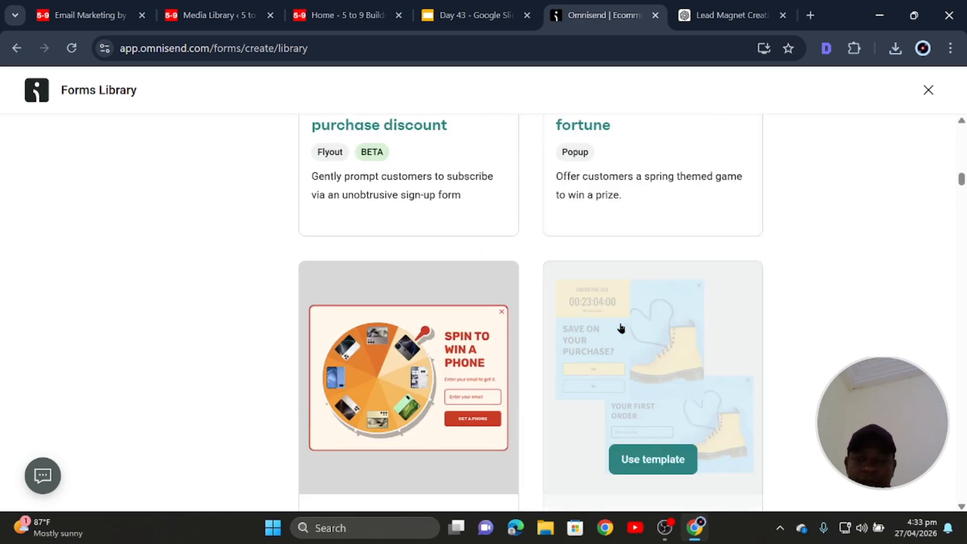
pyautogui.scroll(-6, 621, 327)
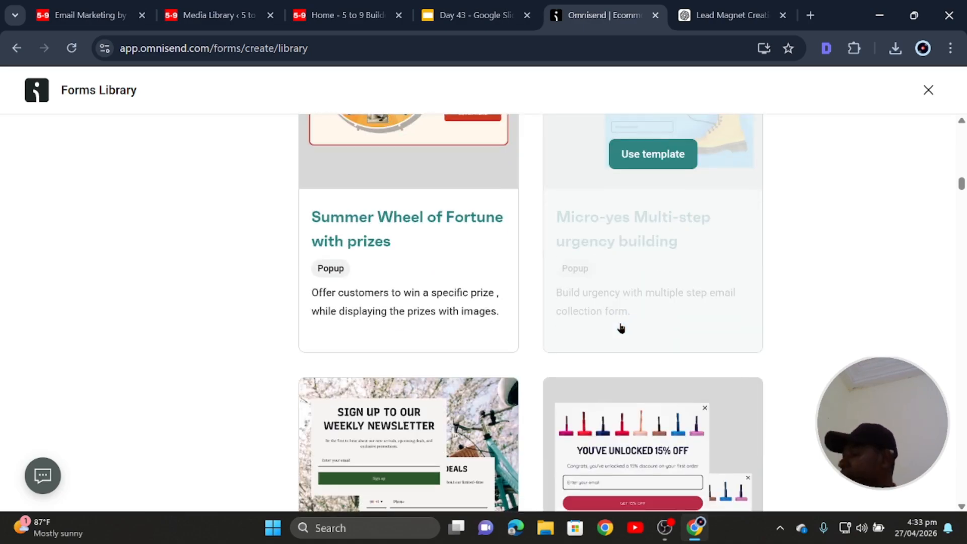
pyautogui.scroll(20, 621, 328)
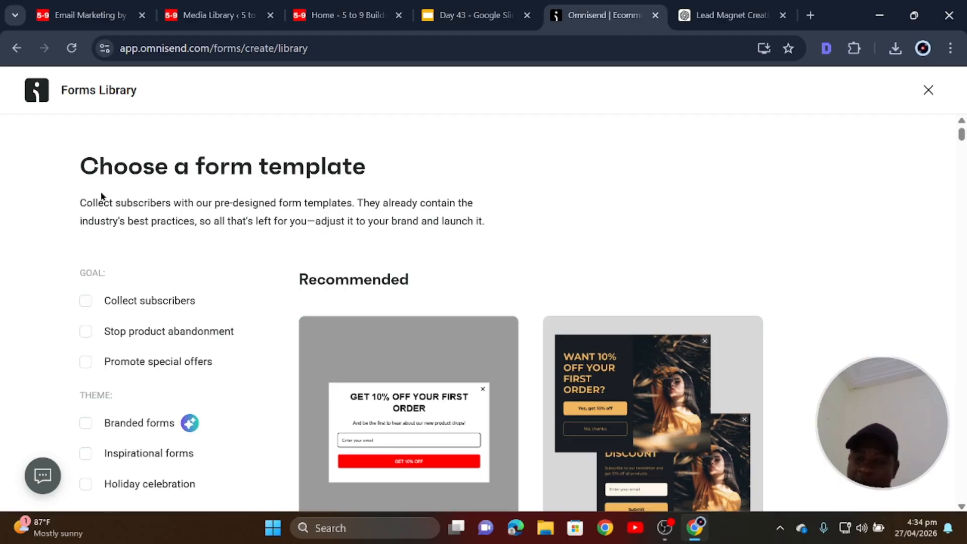
# Find the 'Email & name Multi-step collection with Teaser' template and open it in the form editor.
pyautogui.scroll(-3, 240, 214)
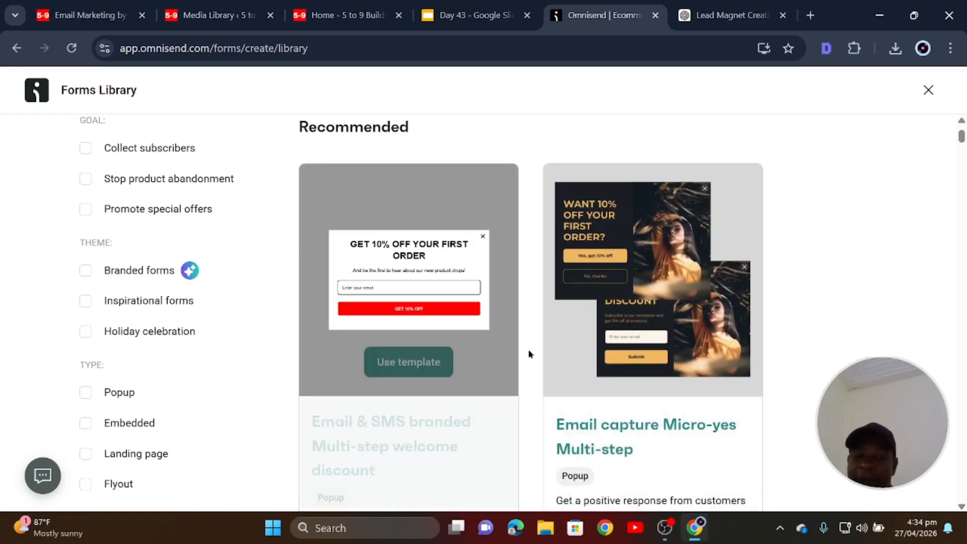
pyautogui.scroll(-3, 596, 346)
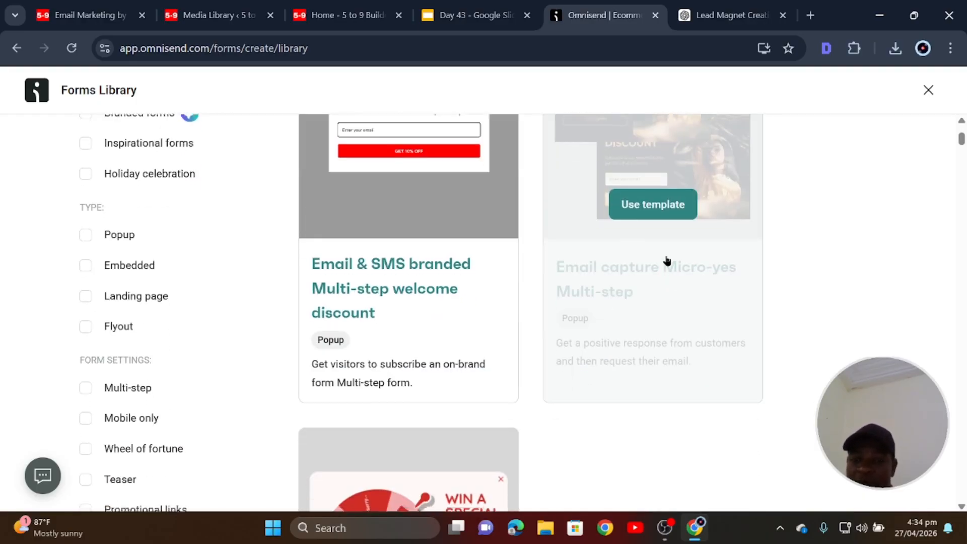
pyautogui.scroll(-15, 407, 257)
pyautogui.scroll(-4, 407, 257)
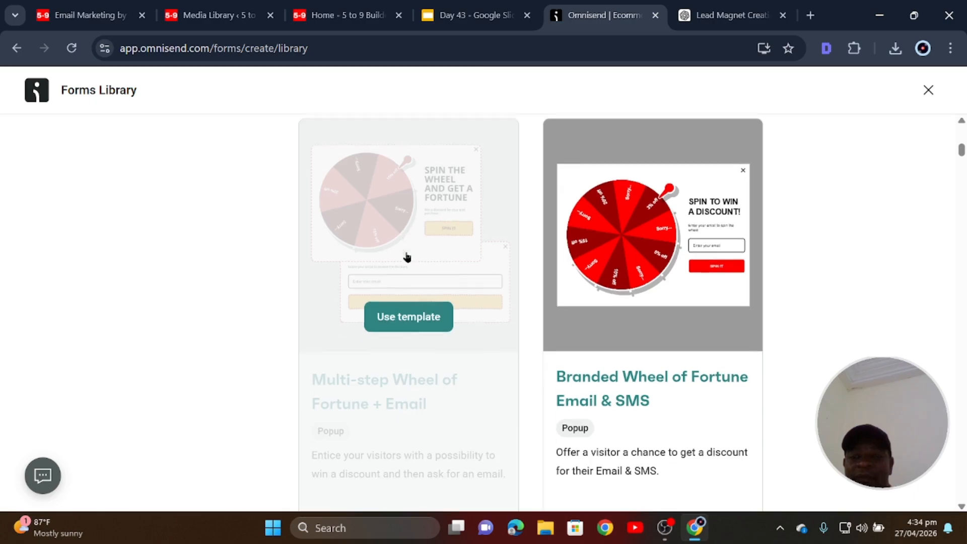
pyautogui.scroll(4, 614, 325)
pyautogui.scroll(-5, 408, 367)
pyautogui.scroll(-17, 408, 368)
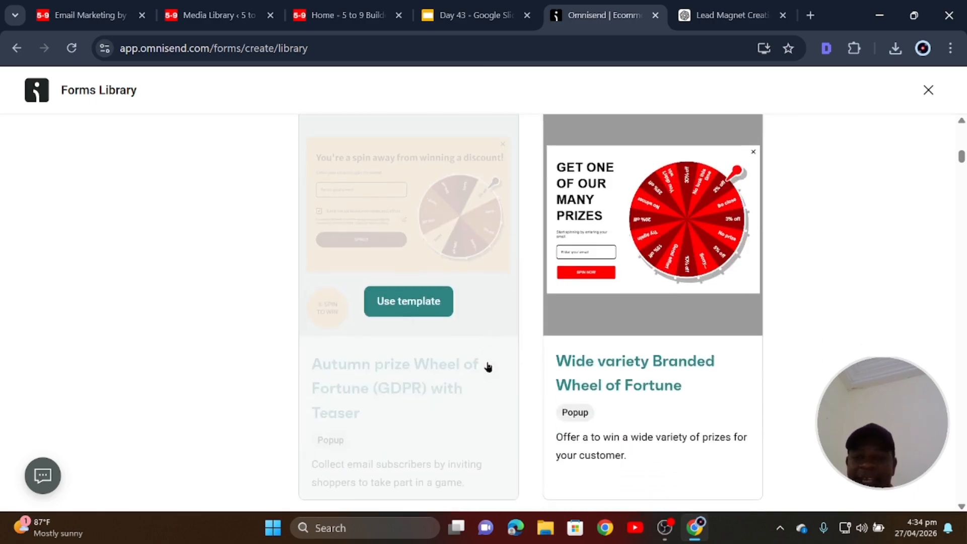
pyautogui.scroll(-7, 622, 318)
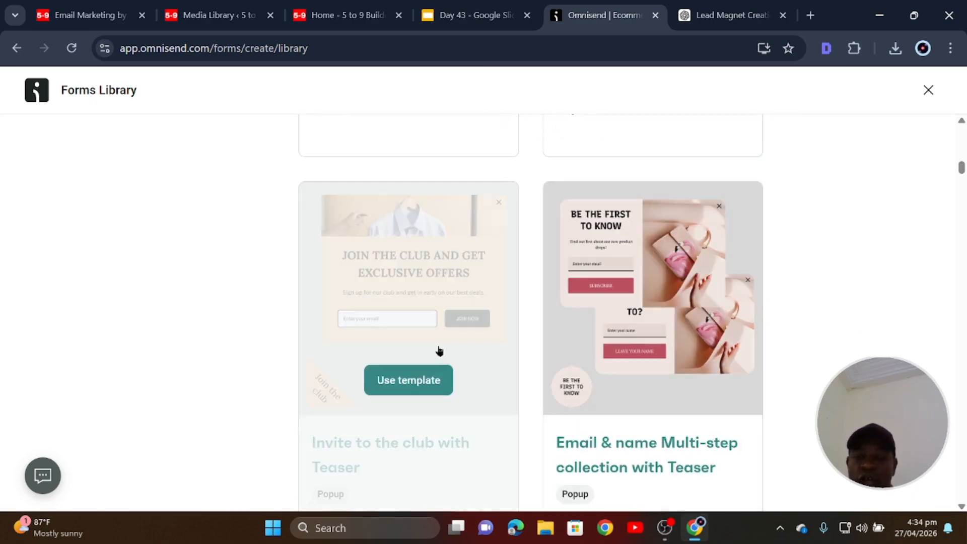
pyautogui.scroll(-7, 583, 332)
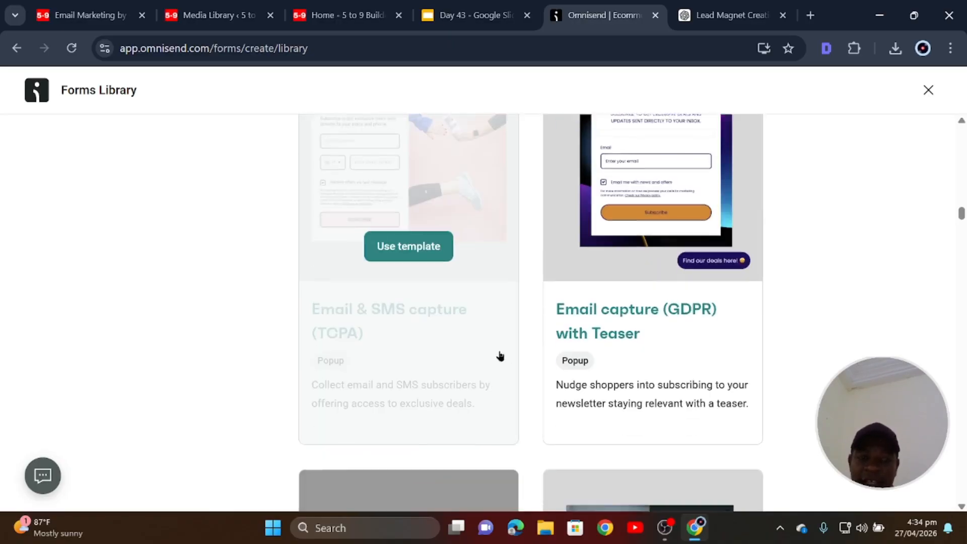
pyautogui.scroll(-20, 500, 356)
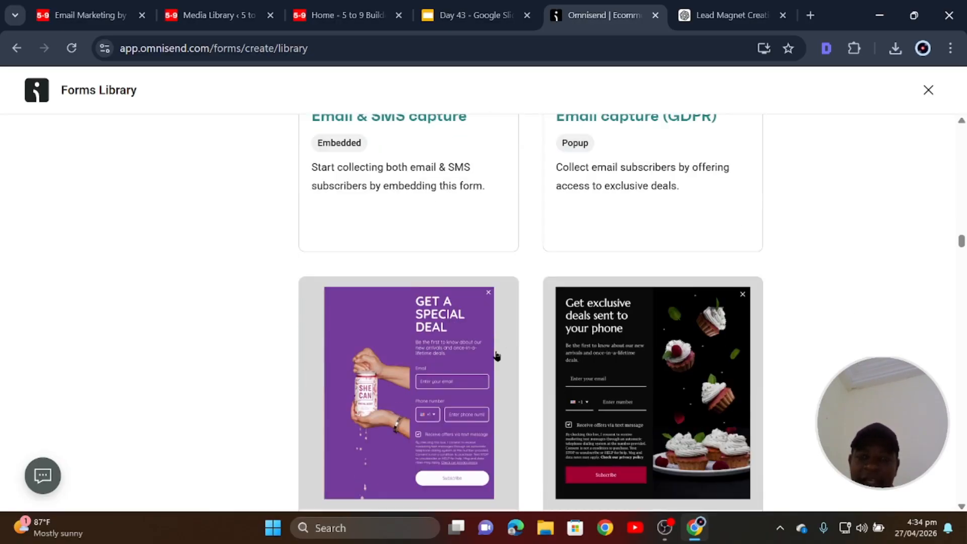
pyautogui.scroll(-2, 497, 356)
pyautogui.scroll(-15, 552, 356)
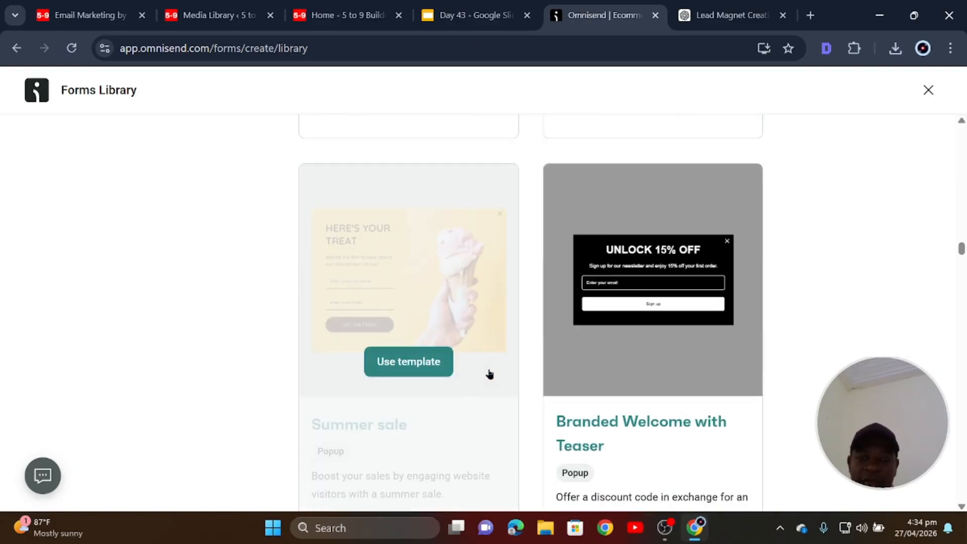
pyautogui.moveTo(963, 256); pyautogui.dragTo(963, 116)
pyautogui.scroll(-20, 443, 351)
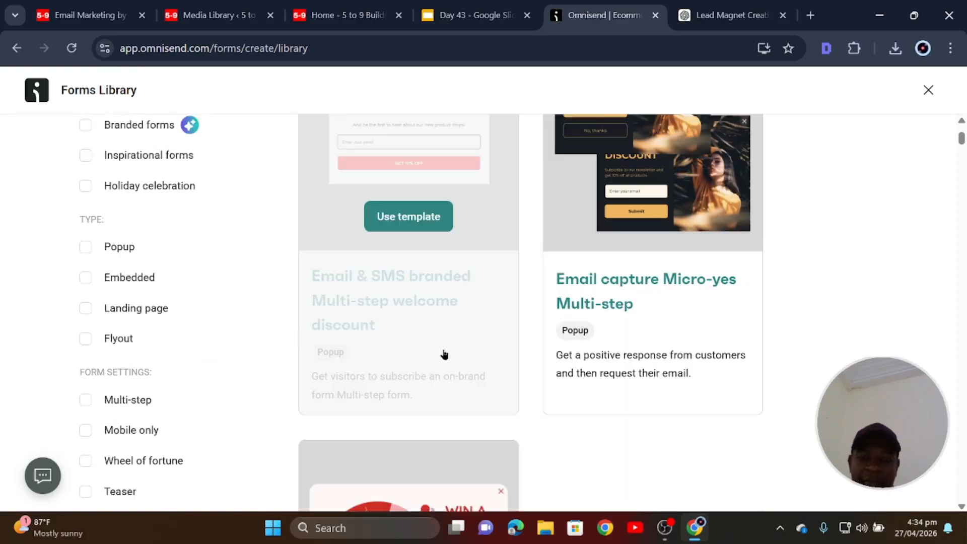
pyautogui.scroll(-10, 444, 349)
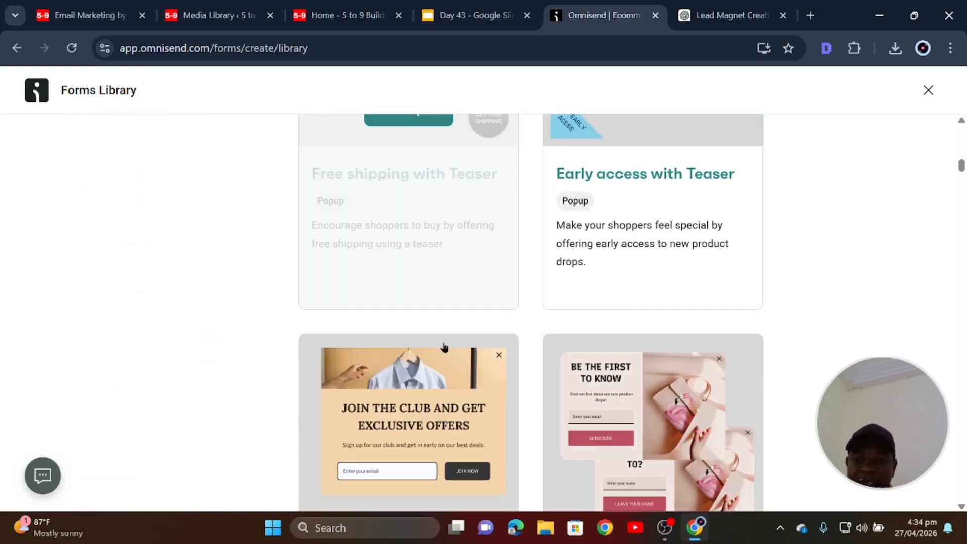
pyautogui.scroll(-4, 635, 402)
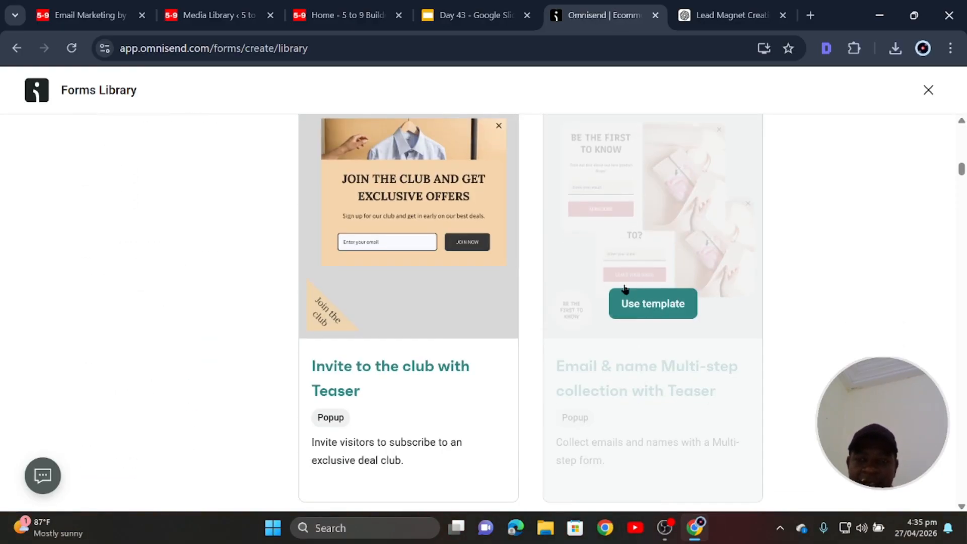
pyautogui.scroll(2, 505, 428)
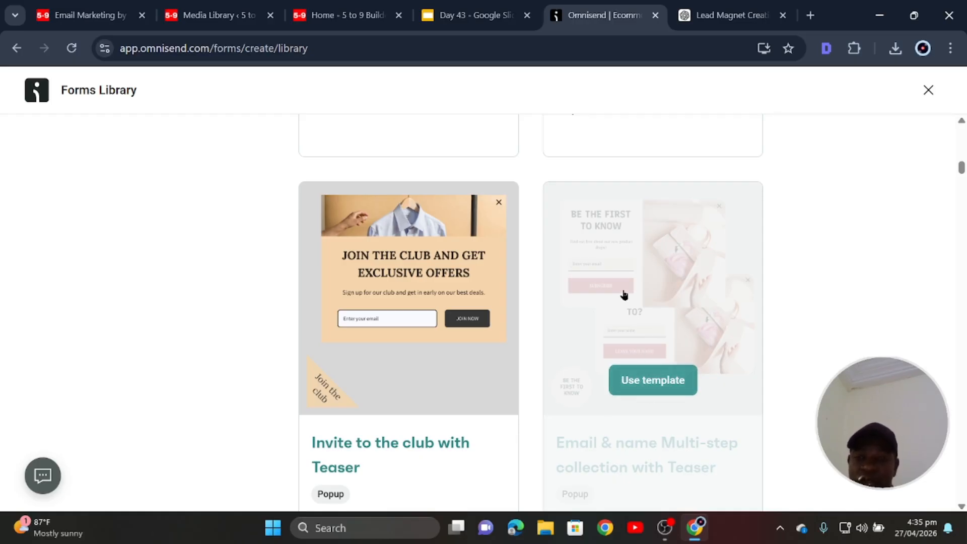
pyautogui.click(658, 373)
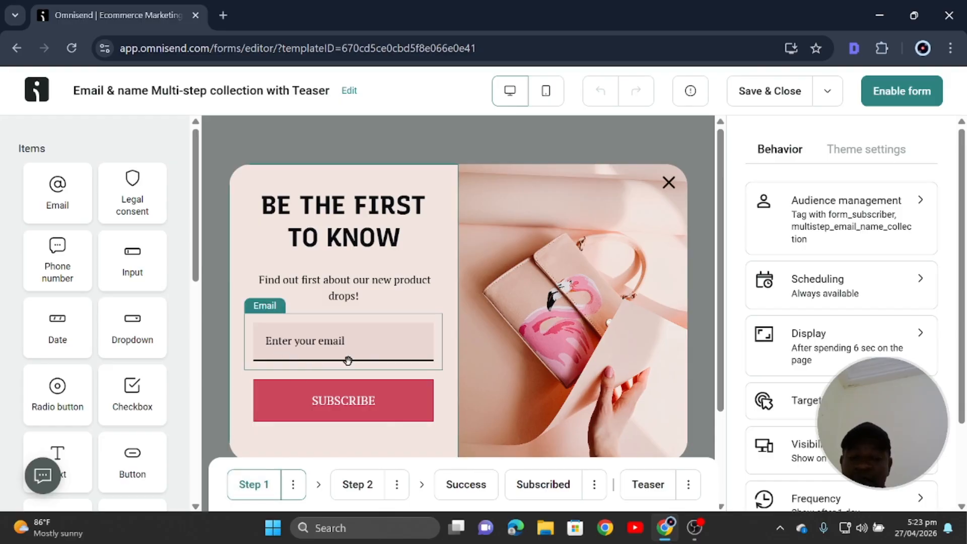
pyautogui.click(355, 485)
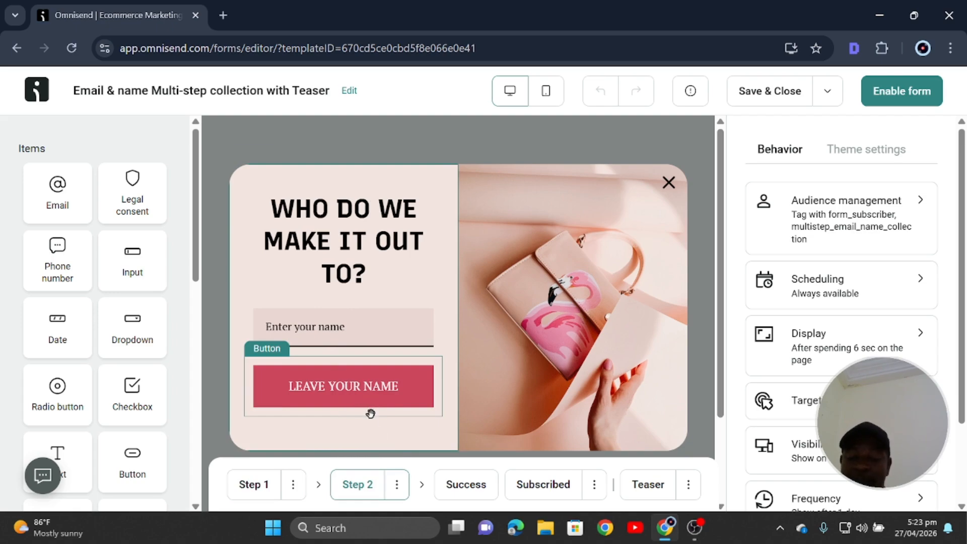
pyautogui.click(460, 484)
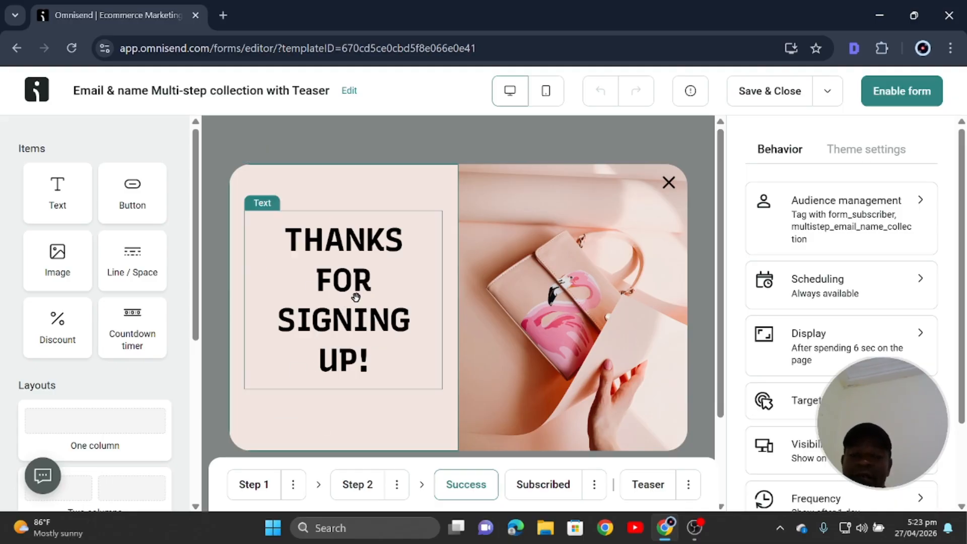
pyautogui.click(552, 484)
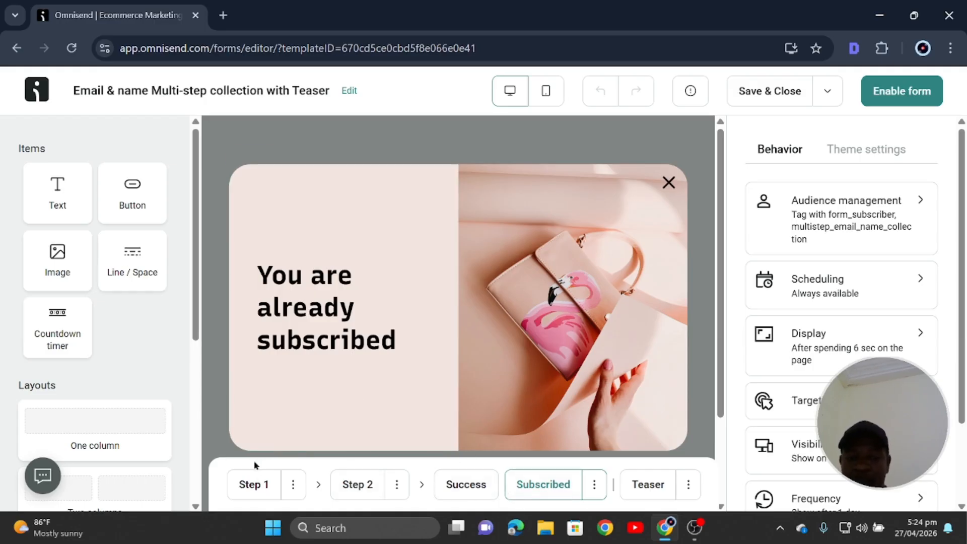
pyautogui.click(266, 486)
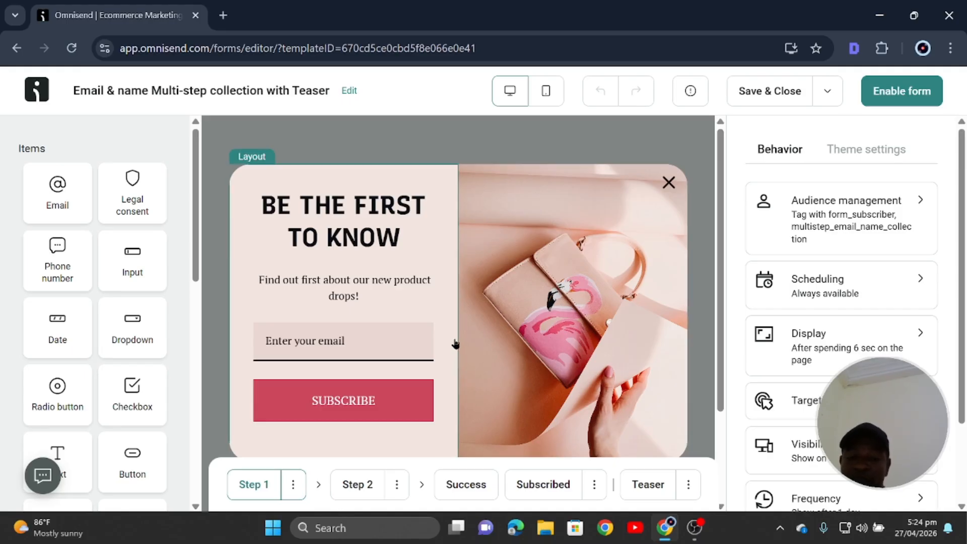
# Replace the 'BE THE FIRST TO KNOW' heading with 'Get The FREE eBook' and select it.
pyautogui.scroll(-2, 464, 352)
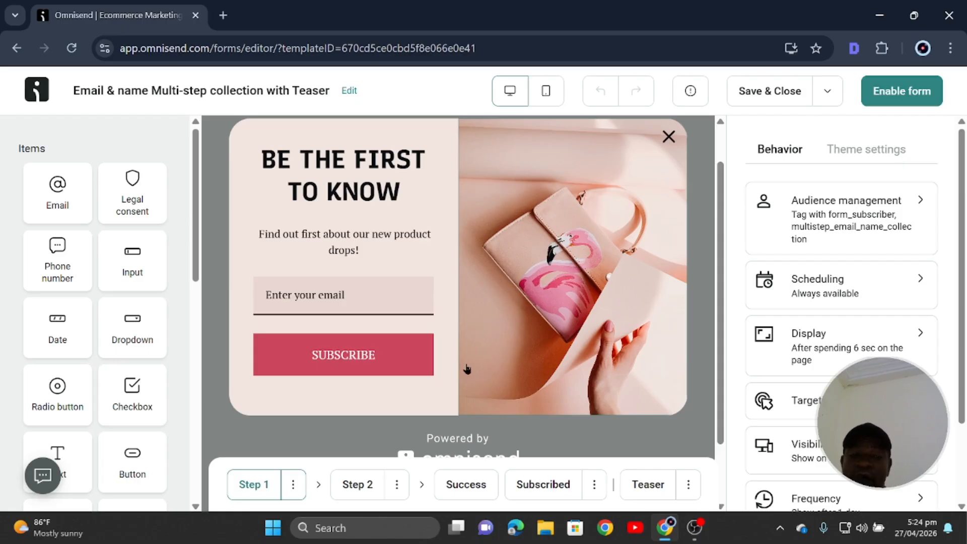
pyautogui.scroll(2, 451, 332)
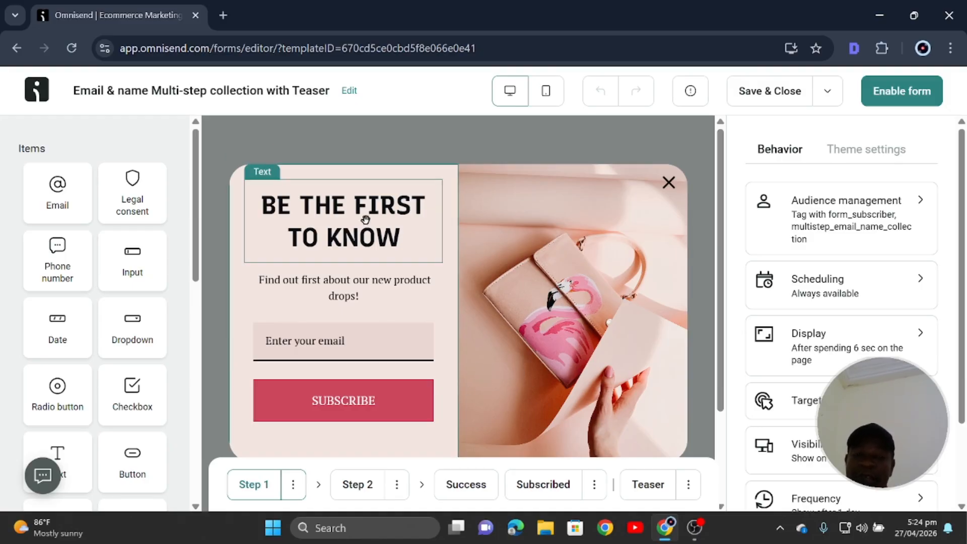
pyautogui.click(345, 221)
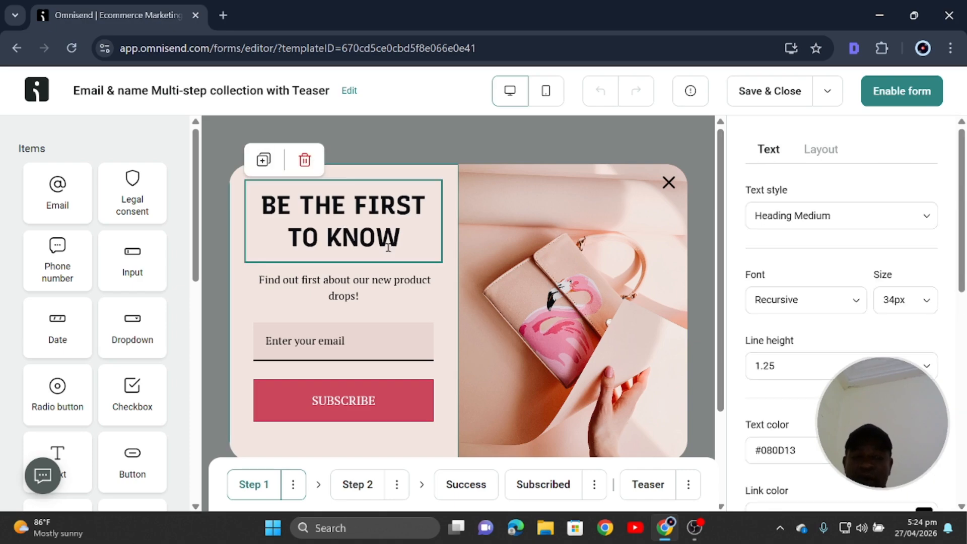
pyautogui.click(402, 233)
pyautogui.press('BackSpace')
pyautogui.press('BackSpace')
pyautogui.press('BackSpace')
pyautogui.press('BackSpace')
pyautogui.press('BackSpace')
pyautogui.press('BackSpace')
pyautogui.press('BackSpace')
pyautogui.press('BackSpace')
pyautogui.press('BackSpace')
pyautogui.press('BackSpace')
pyautogui.press('BackSpace')
pyautogui.press('BackSpace')
pyautogui.press('BackSpace')
pyautogui.press('BackSpace')
pyautogui.press('BackSpace')
pyautogui.press('BackSpace')
pyautogui.press('BackSpace')
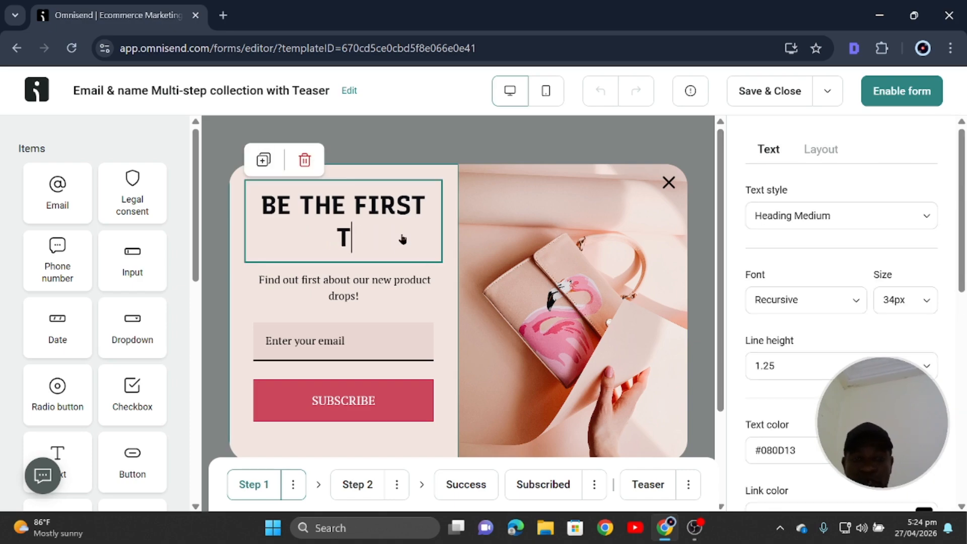
pyautogui.press('BackSpace')
pyautogui.press('BackSpace')
pyautogui.press('BackSpace')
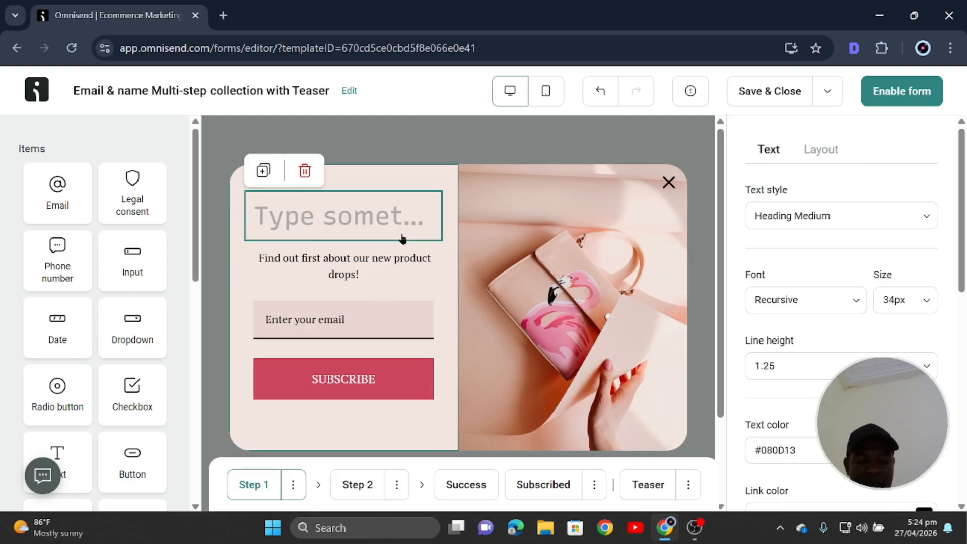
pyautogui.write('Get ')
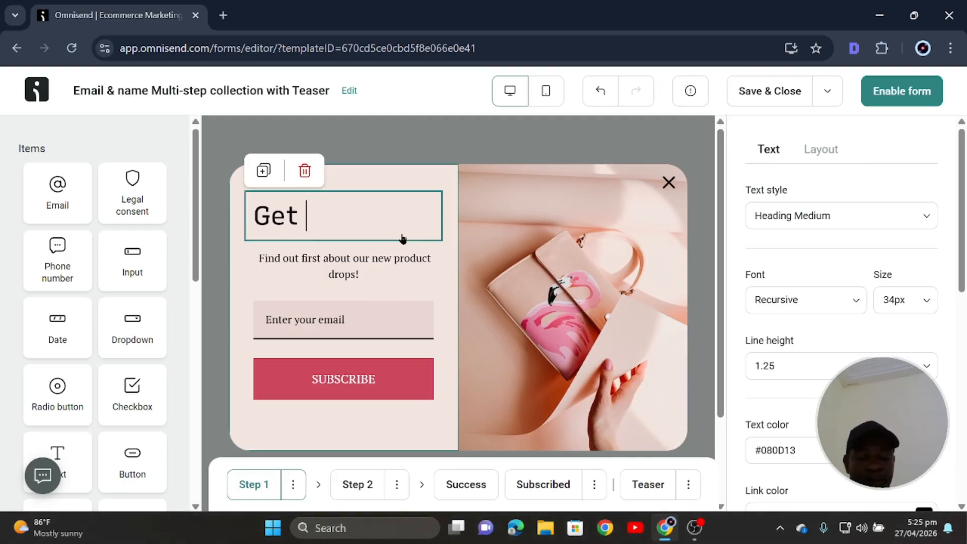
pyautogui.write('T')
pyautogui.press('BackSpace')
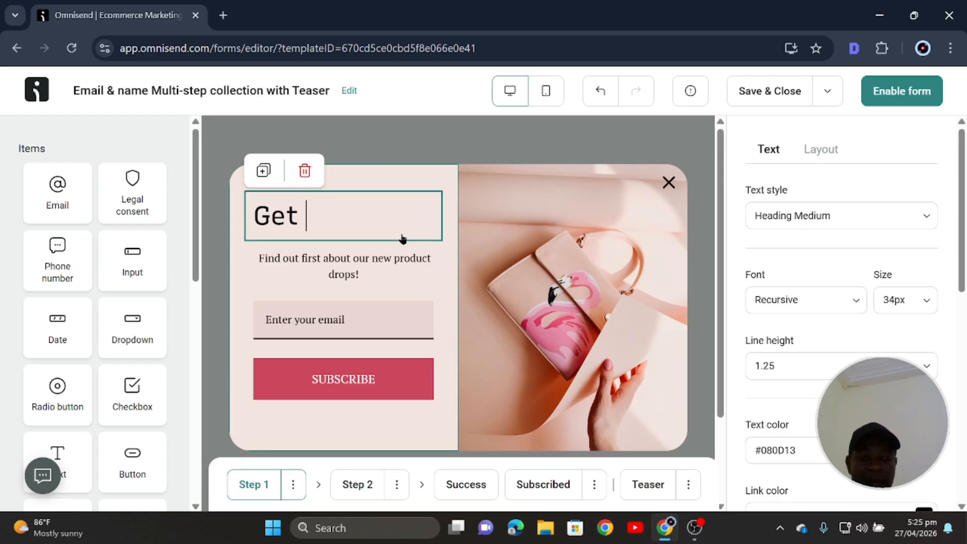
pyautogui.write('The F')
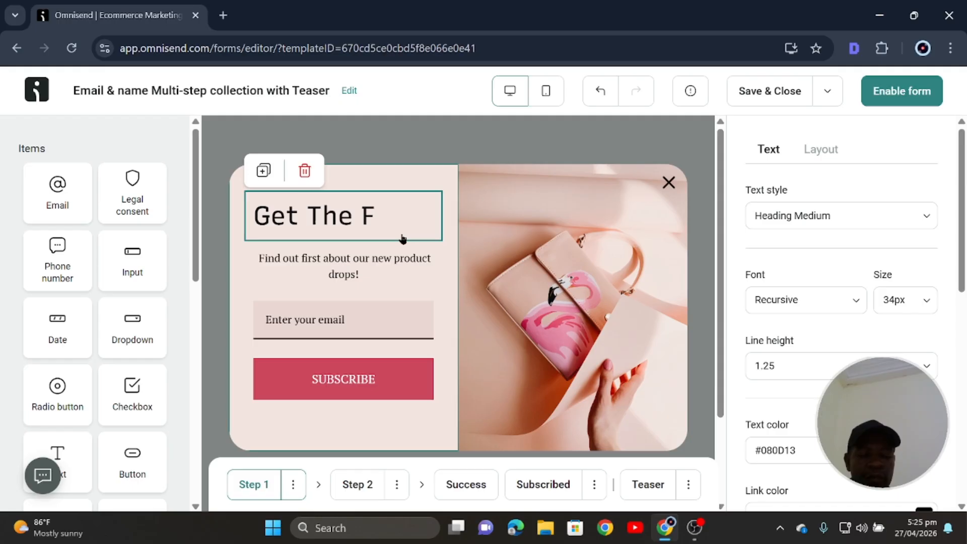
pyautogui.write('REE ')
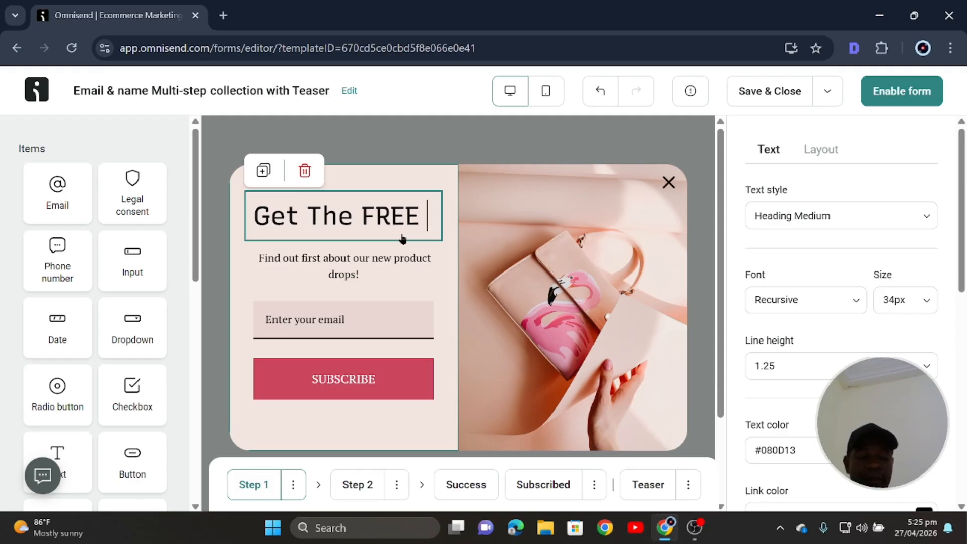
pyautogui.write('eBook')
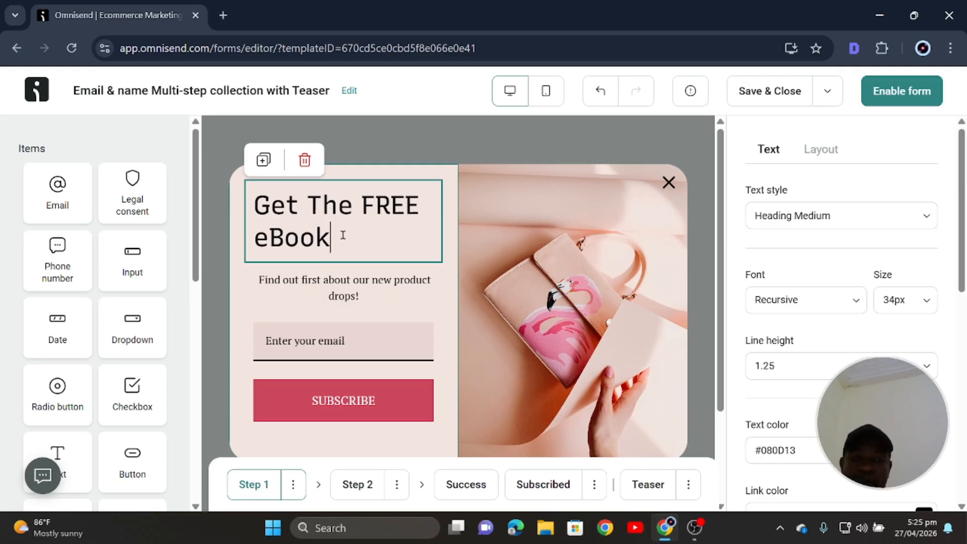
pyautogui.moveTo(343, 234); pyautogui.dragTo(252, 204)
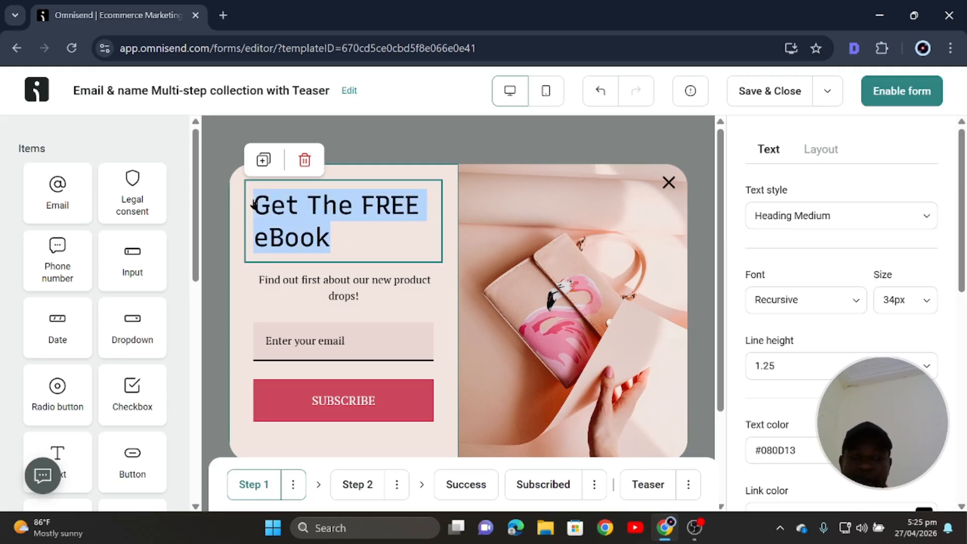
# Set the heading font to Poppins, searching the list for 'pop'.
pyautogui.click(789, 301)
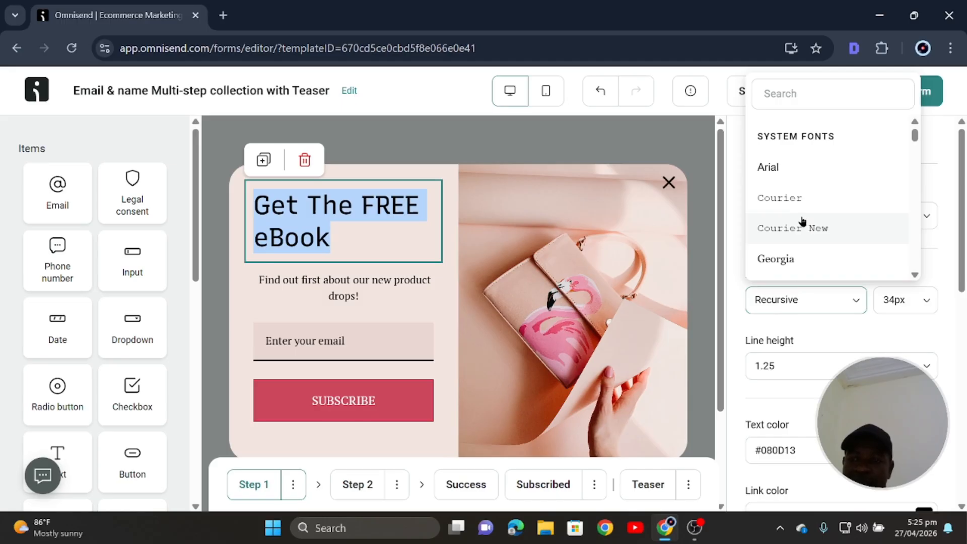
pyautogui.scroll(-3, 796, 224)
pyautogui.click(812, 94)
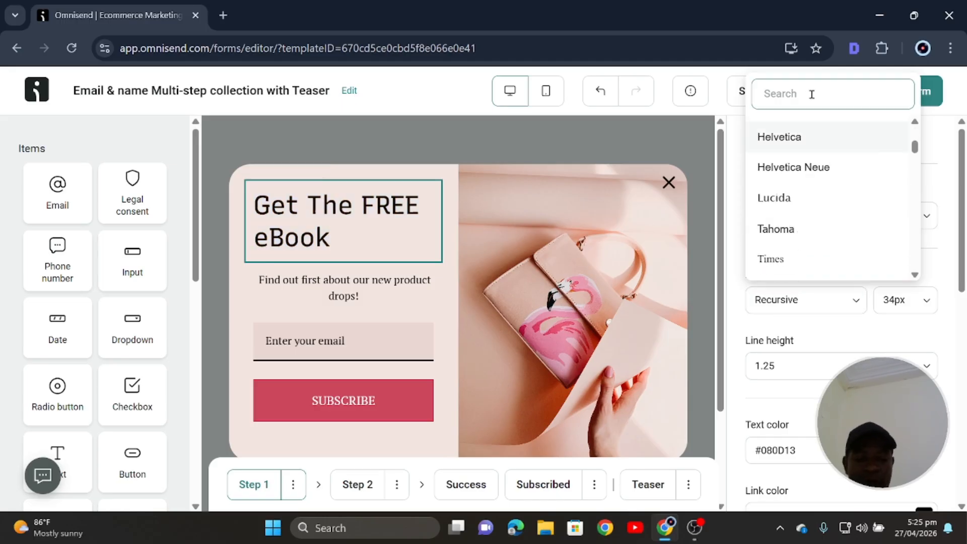
pyautogui.write('pop')
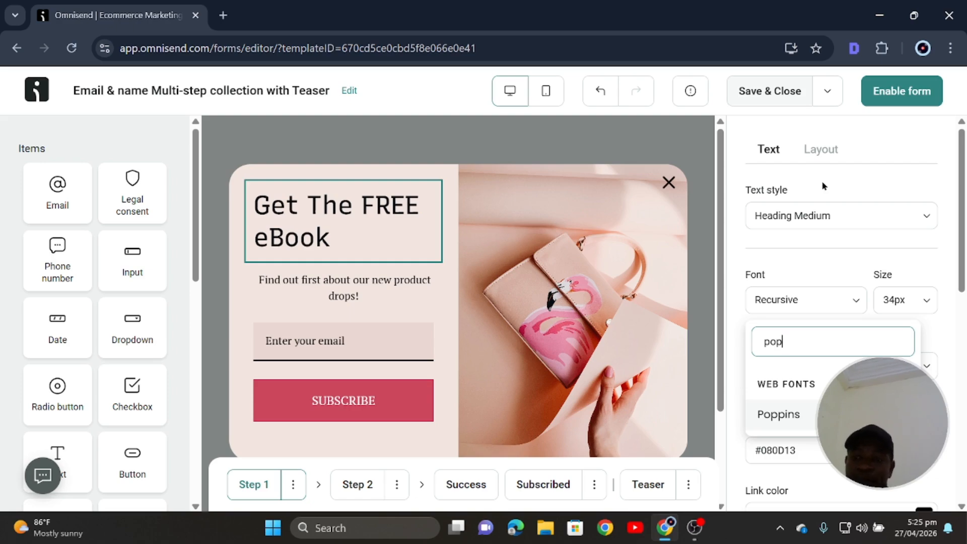
pyautogui.click(794, 416)
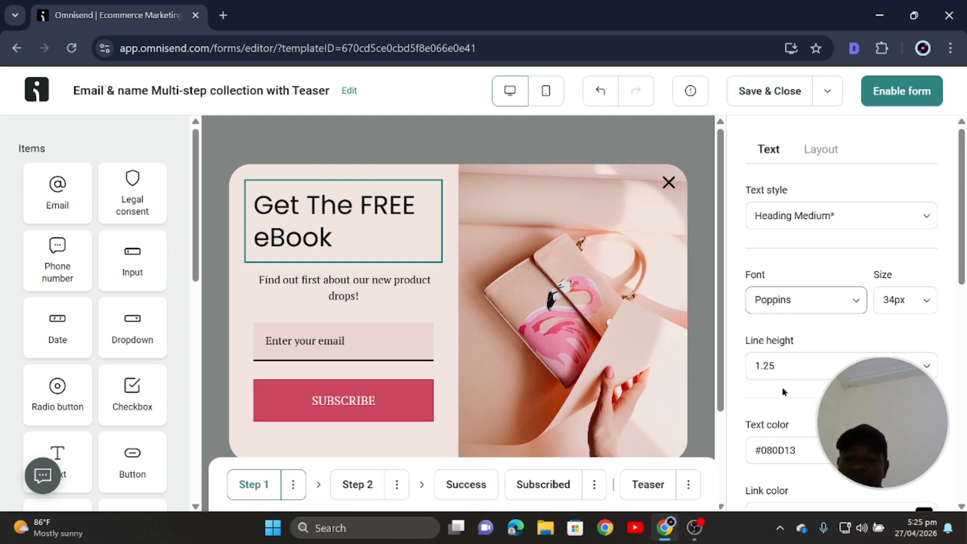
# Make the 'Get The FREE eBook' heading bold.
pyautogui.scroll(-3, 783, 392)
pyautogui.click(761, 413)
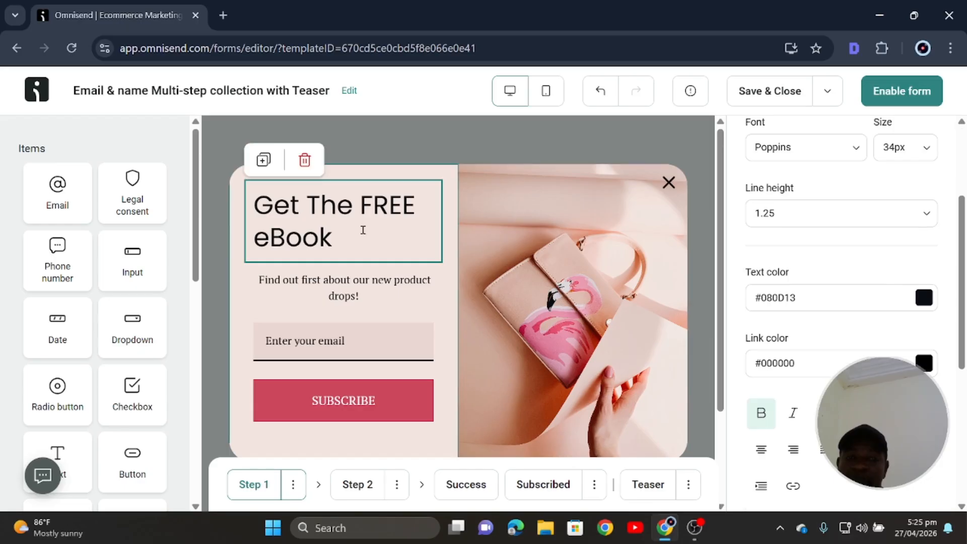
pyautogui.moveTo(363, 230); pyautogui.dragTo(228, 215)
pyautogui.click(681, 377)
pyautogui.click(334, 239)
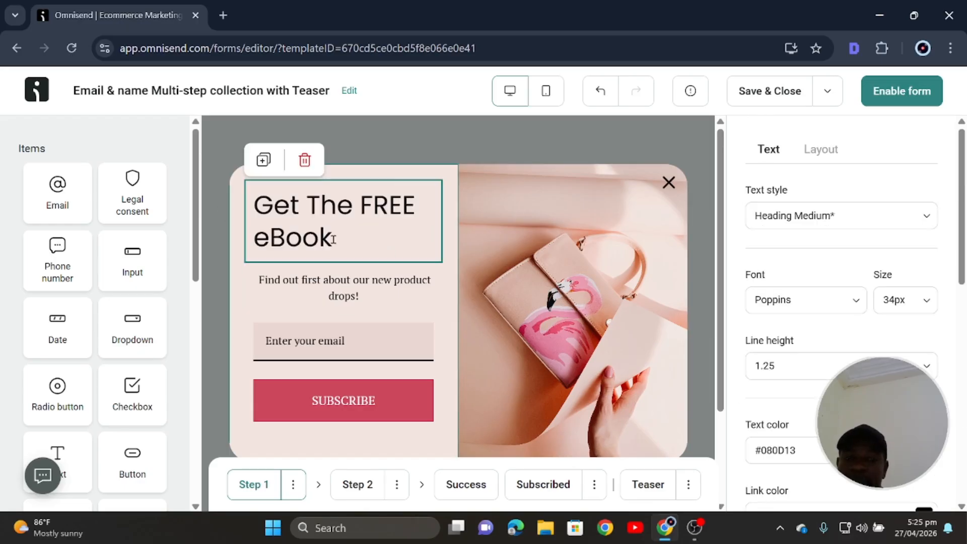
pyautogui.moveTo(334, 240); pyautogui.dragTo(252, 200)
pyautogui.scroll(-4, 793, 390)
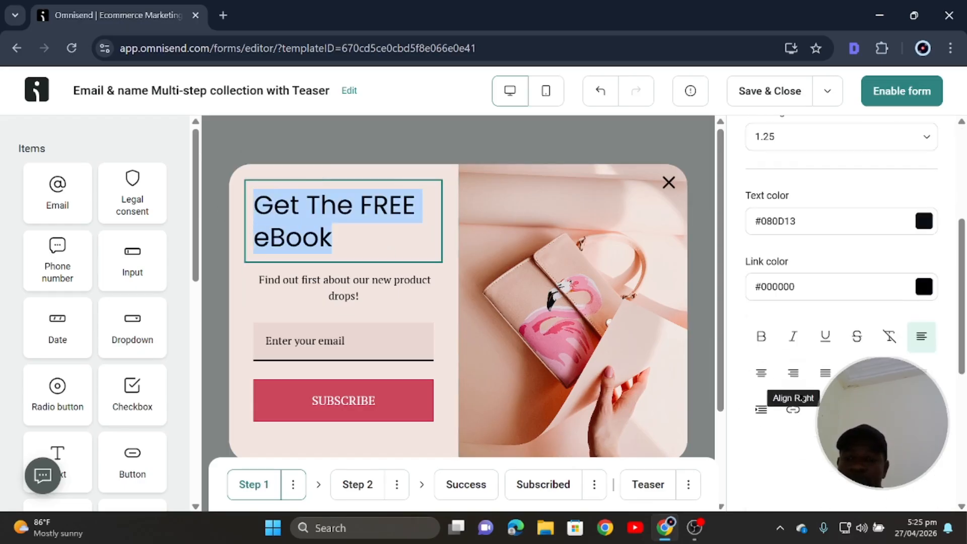
pyautogui.click(760, 337)
# Select all the heading text and centre-align it.
pyautogui.click(450, 204)
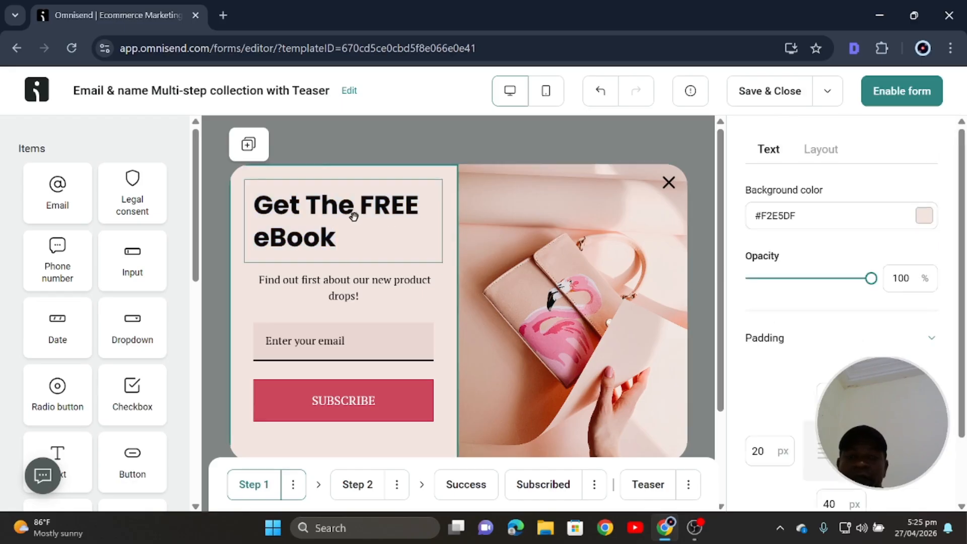
pyautogui.click(347, 241)
pyautogui.click(481, 255)
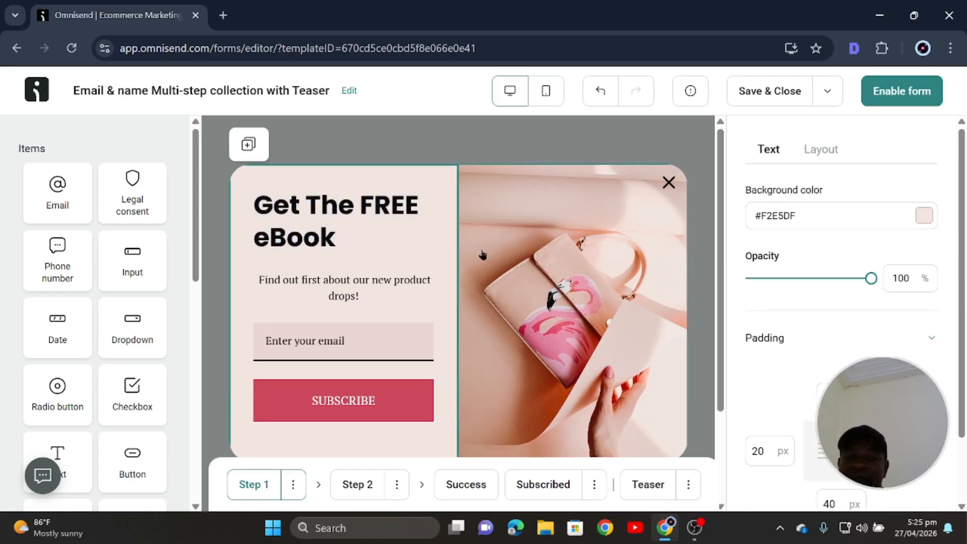
pyautogui.click(347, 233)
pyautogui.hotkey('ctrl', 'a')
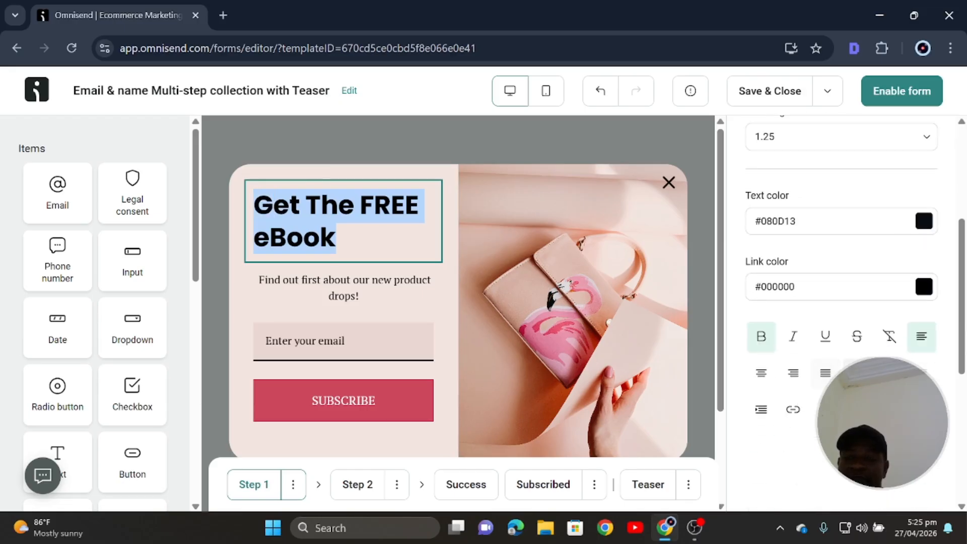
pyautogui.click(761, 379)
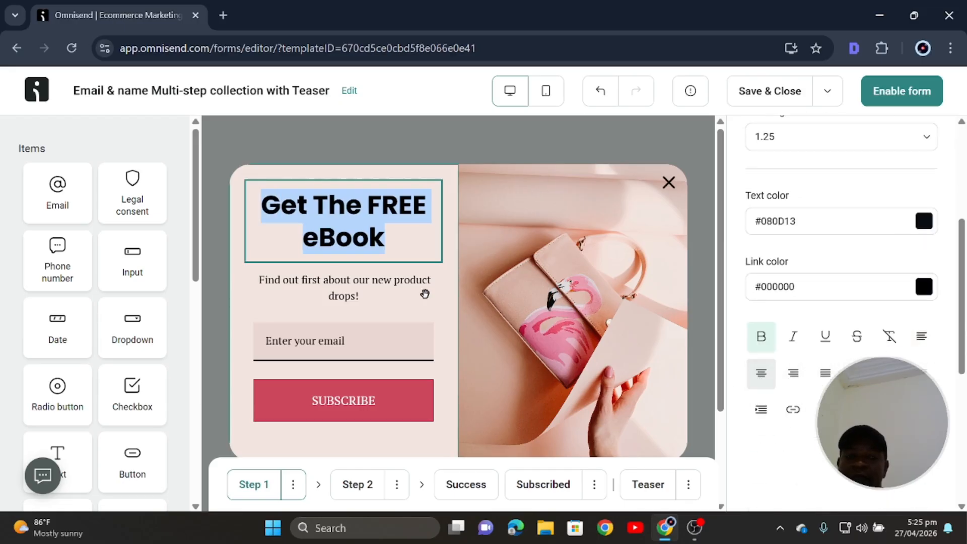
pyautogui.click(421, 174)
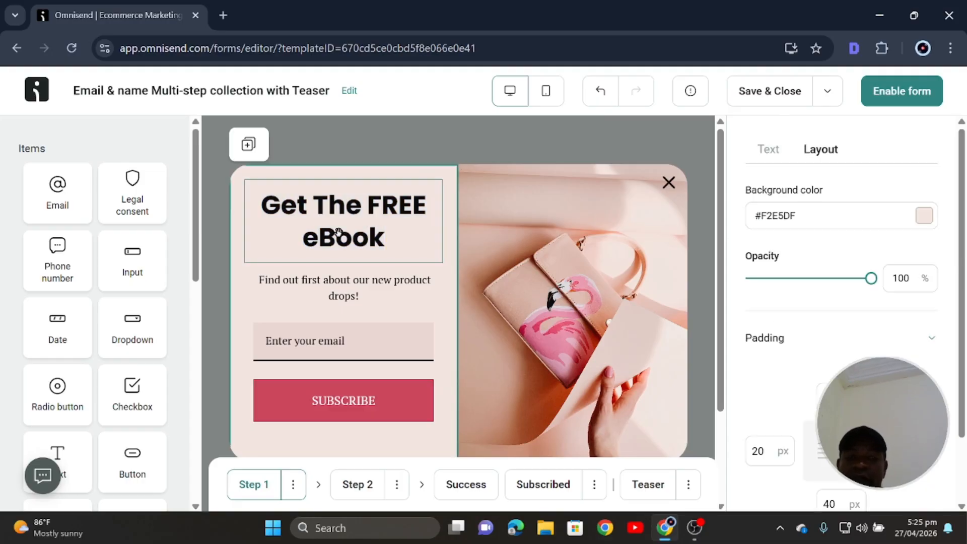
# Delete the product-drops paragraph and add a First name input above the email field.
pyautogui.click(389, 298)
pyautogui.click(304, 243)
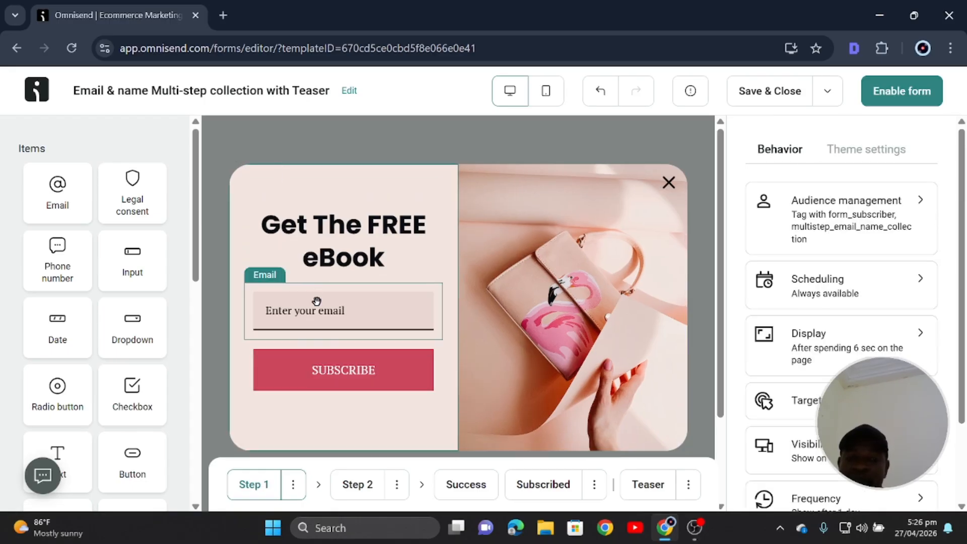
pyautogui.moveTo(115, 269); pyautogui.dragTo(294, 279)
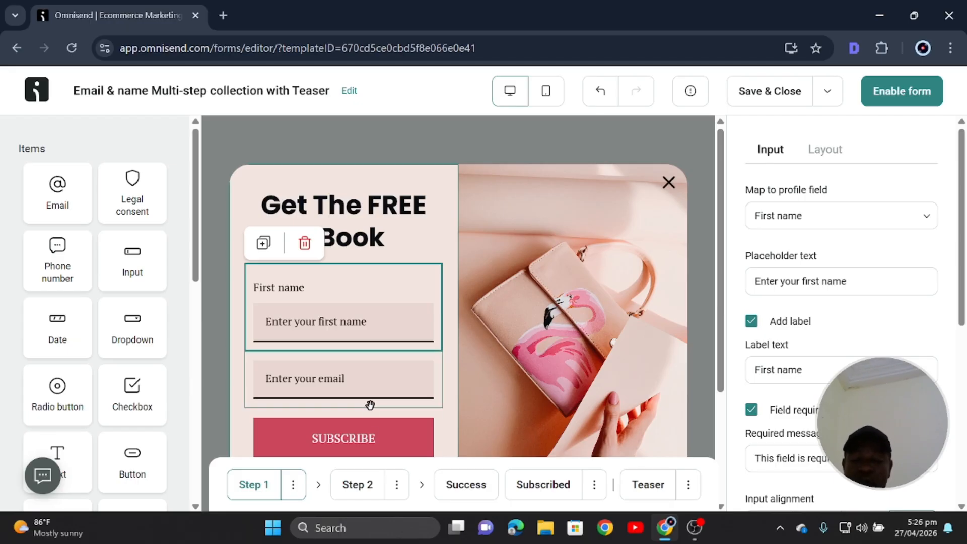
# Delete the form's second step from its options menu.
pyautogui.click(366, 486)
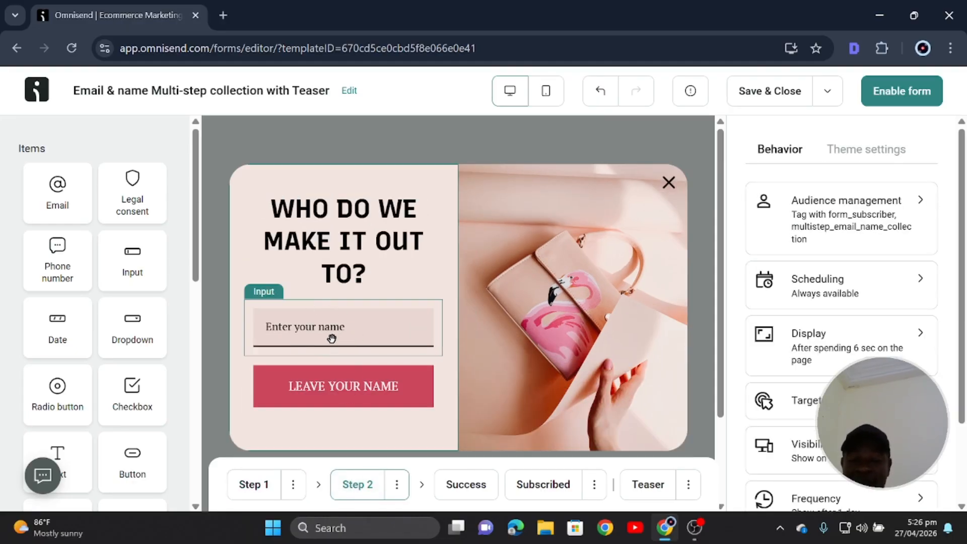
pyautogui.click(398, 485)
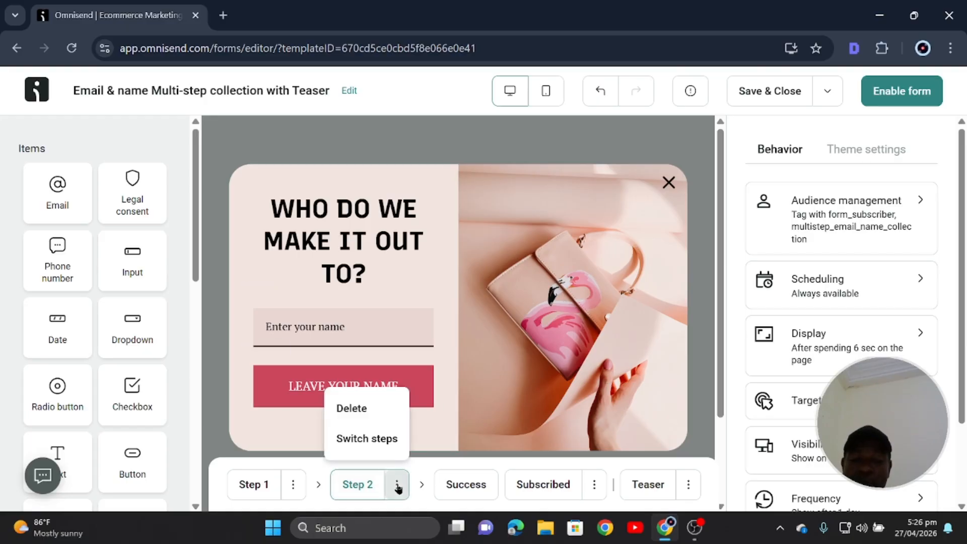
pyautogui.click(355, 408)
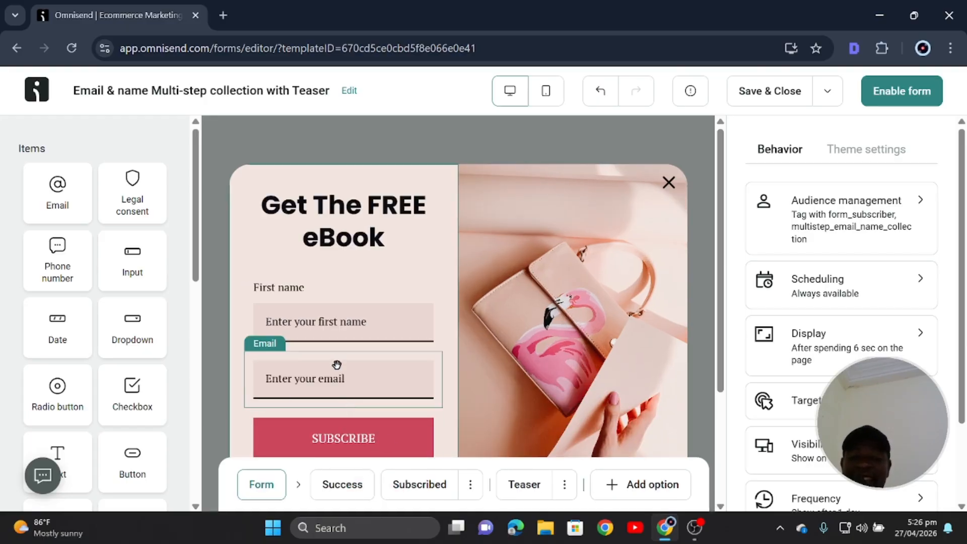
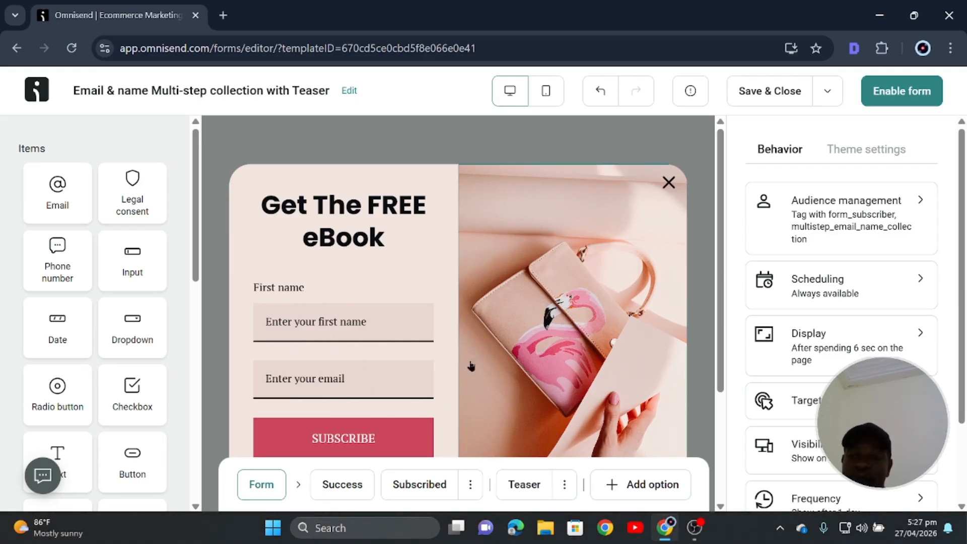
# Hide the First name field's label and capitalise its placeholder to 'Your First Name'.
pyautogui.click(334, 308)
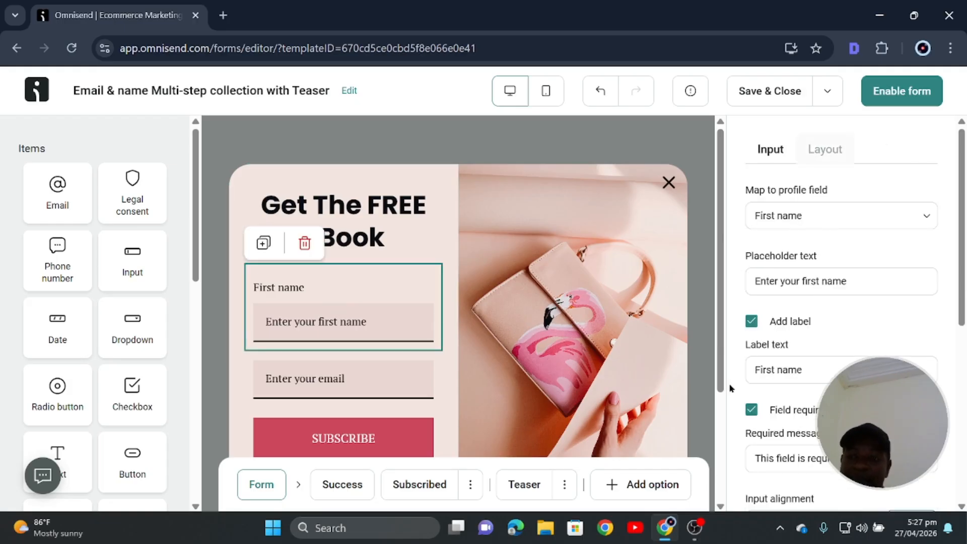
pyautogui.click(751, 321)
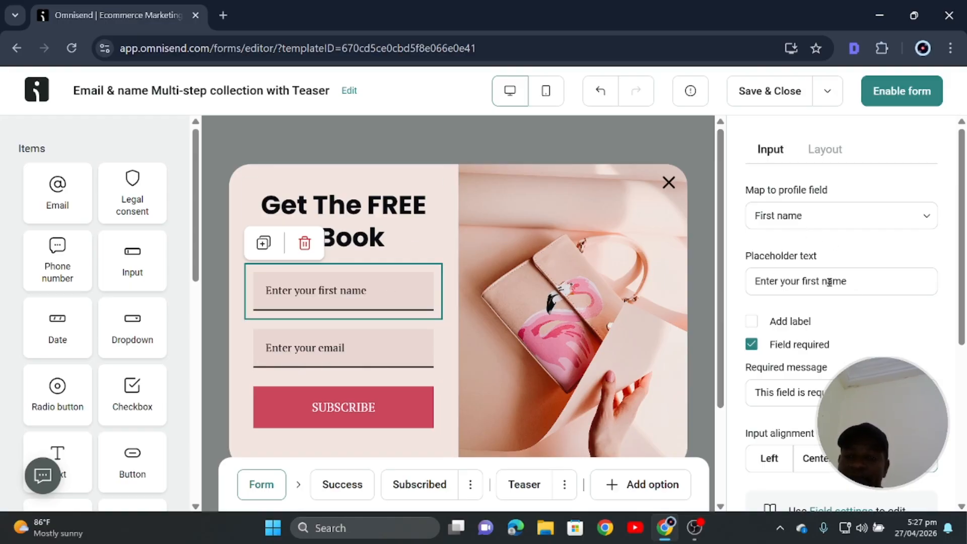
pyautogui.click(781, 281)
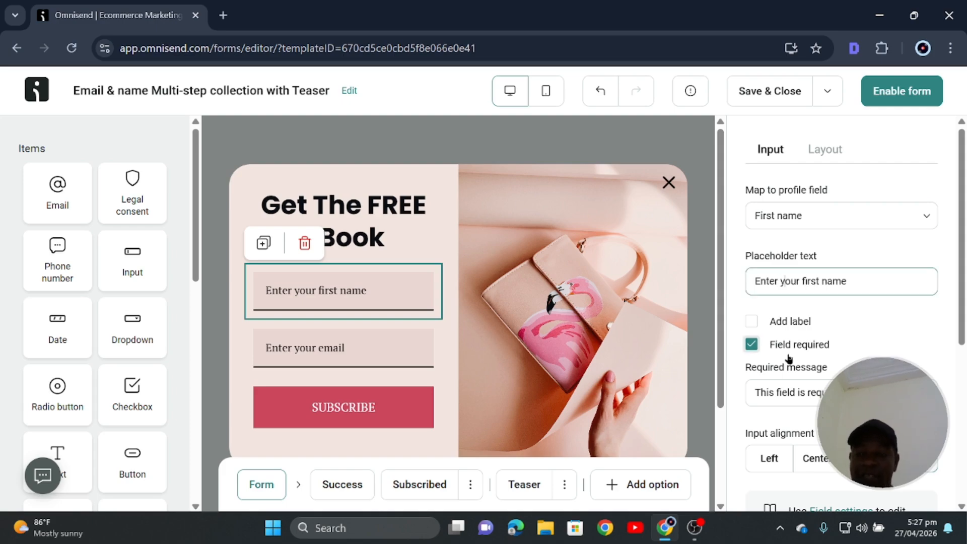
pyautogui.press('BackSpace')
pyautogui.press('BackSpace')
pyautogui.press('BackSpace')
pyautogui.press('BackSpace')
pyautogui.press('BackSpace')
pyautogui.press('BackSpace')
pyautogui.press('BackSpace')
pyautogui.write('Y')
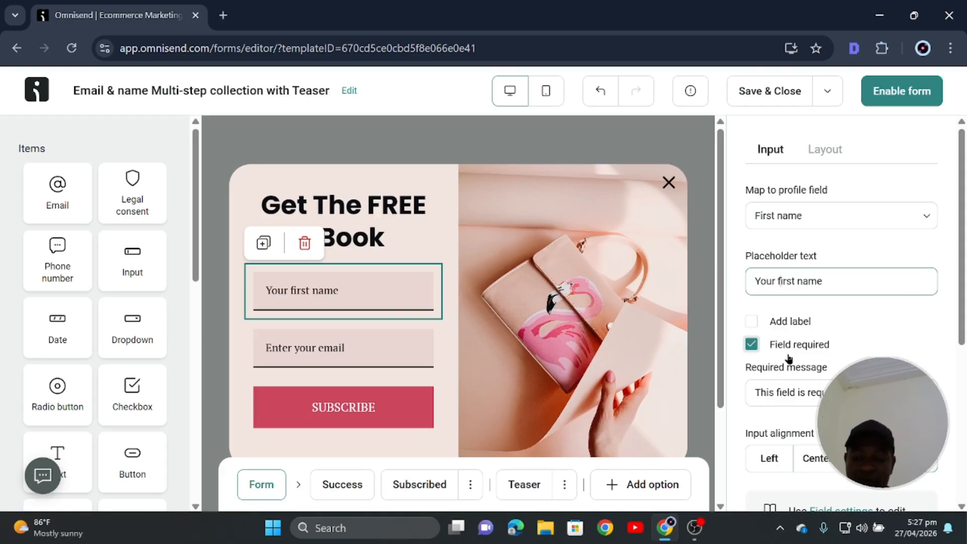
pyautogui.press('BackSpace')
pyautogui.write('F')
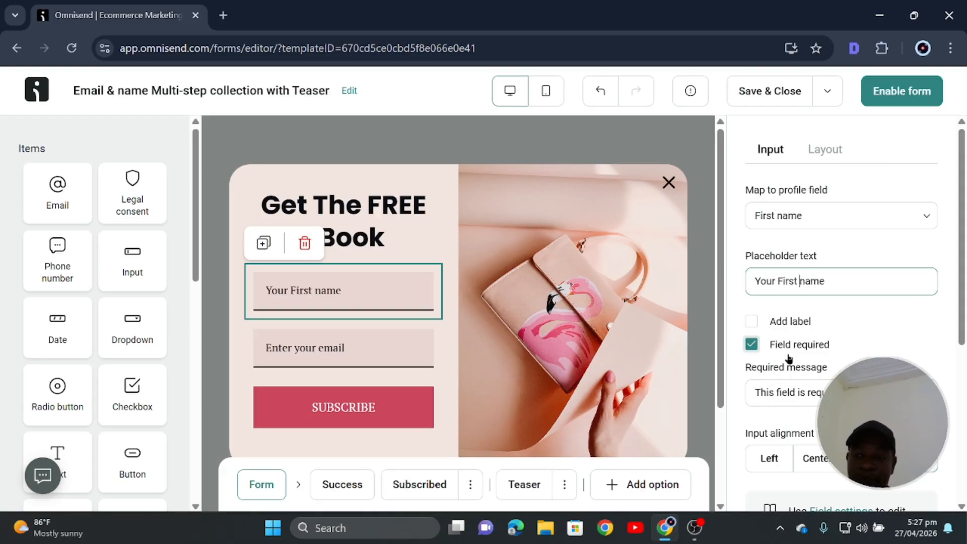
pyautogui.press('BackSpace')
pyautogui.write('N')
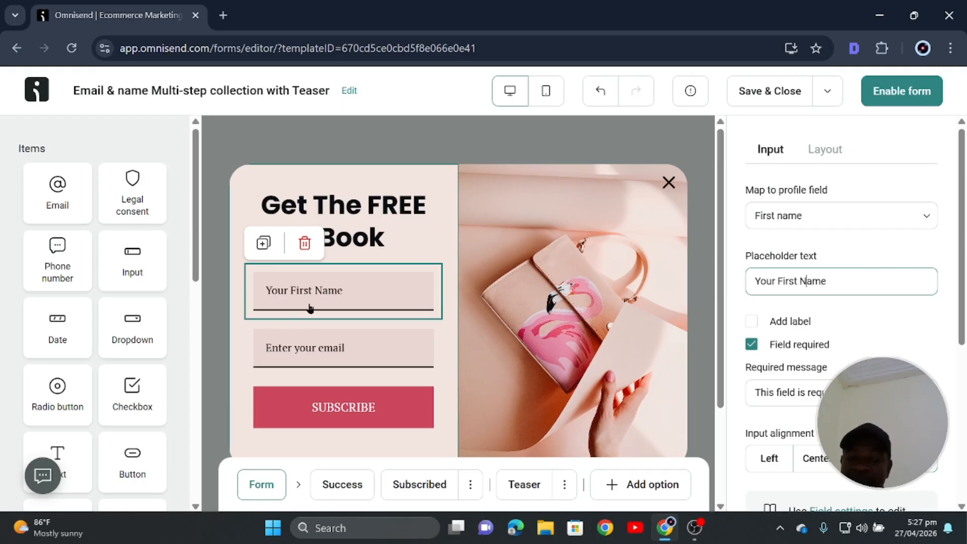
# Scroll down the form and select the email field.
pyautogui.scroll(-3, 796, 383)
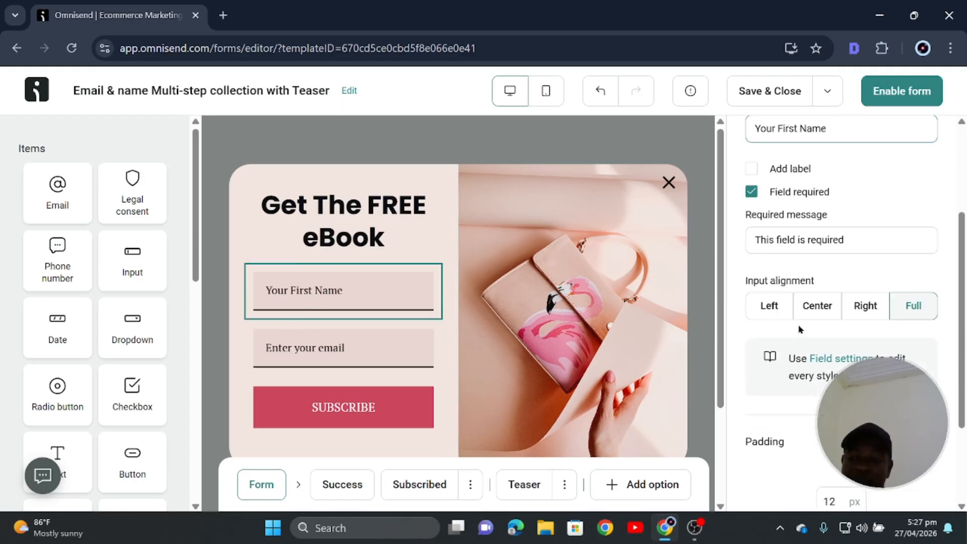
pyautogui.scroll(-3, 773, 396)
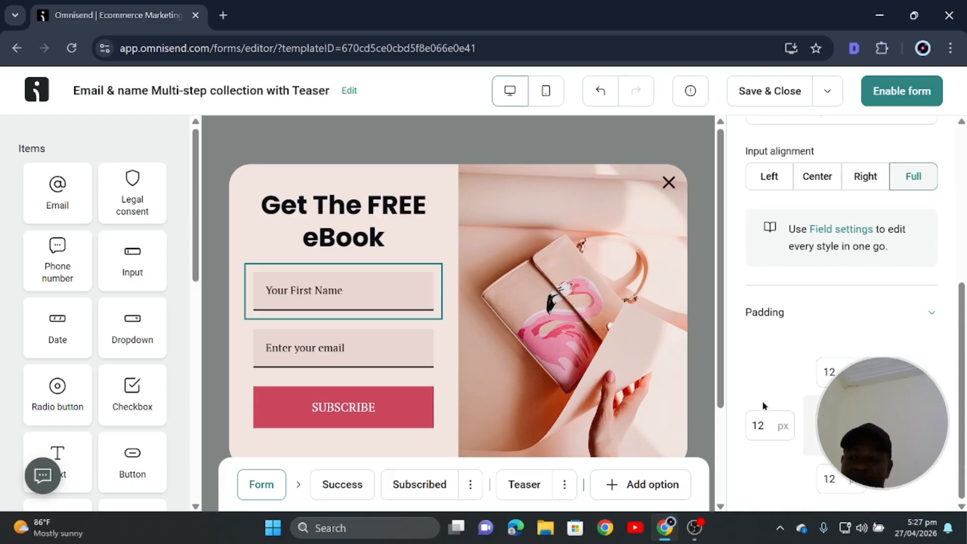
pyautogui.click(312, 362)
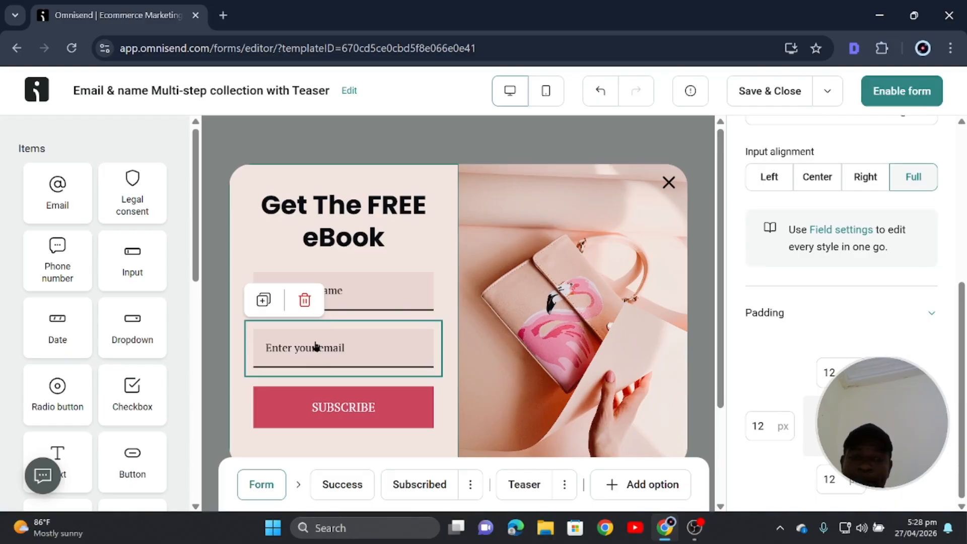
# Capitalise the email placeholder to 'Enter Your Email', leaving the field without a label.
pyautogui.scroll(5, 798, 319)
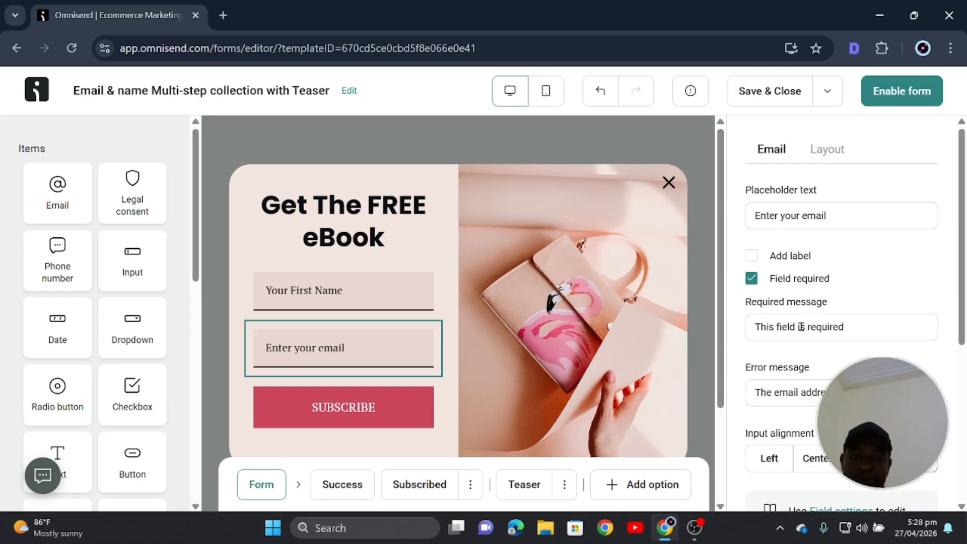
pyautogui.click(782, 217)
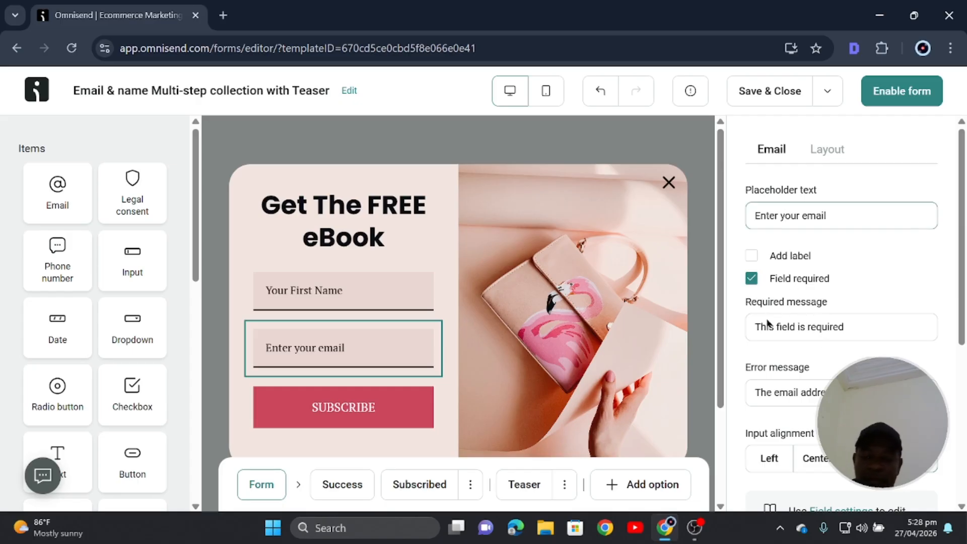
pyautogui.press('BackSpace')
pyautogui.write('Y')
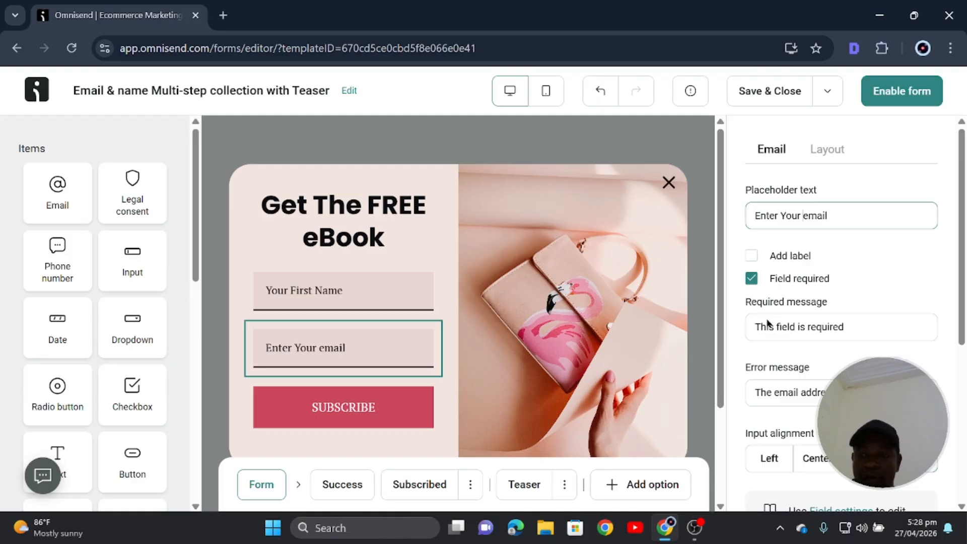
pyautogui.press('BackSpace')
pyautogui.write('E')
pyautogui.click(899, 260)
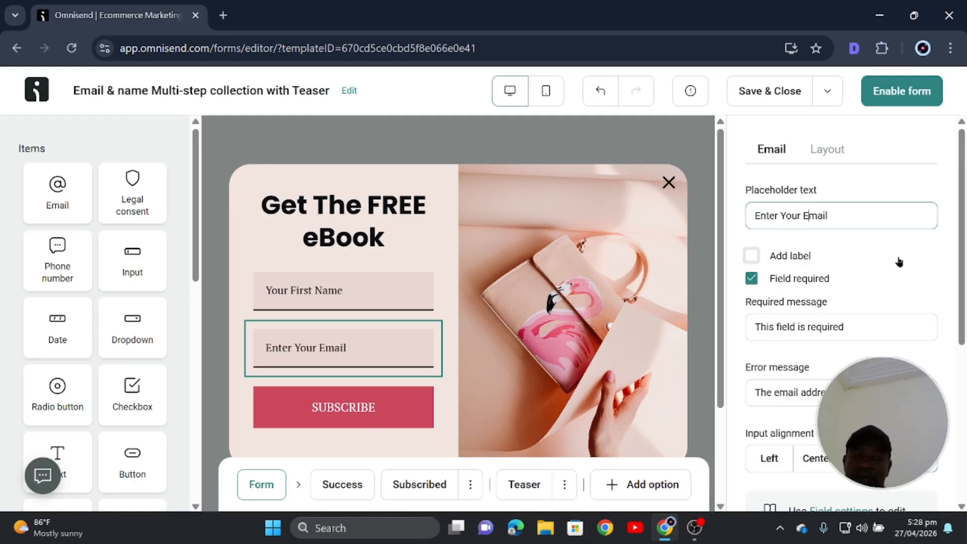
pyautogui.click(781, 262)
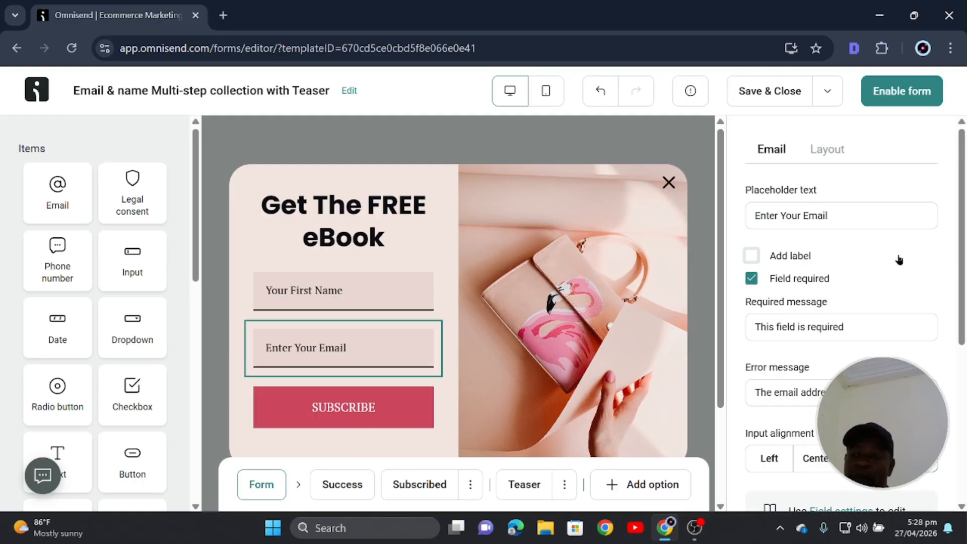
pyautogui.scroll(-3, 824, 255)
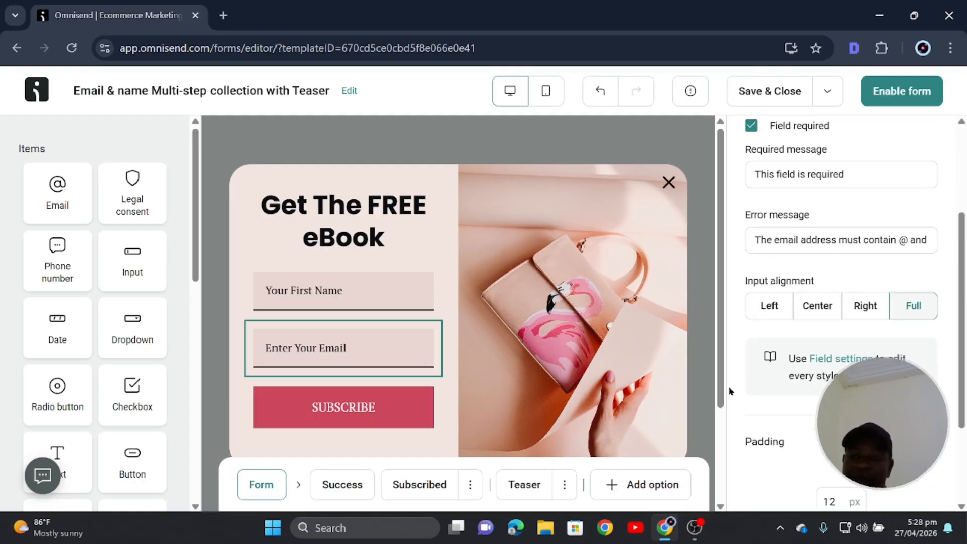
# Replace the SUBSCRIBE button's text with 'Get The eBook'.
pyautogui.click(364, 426)
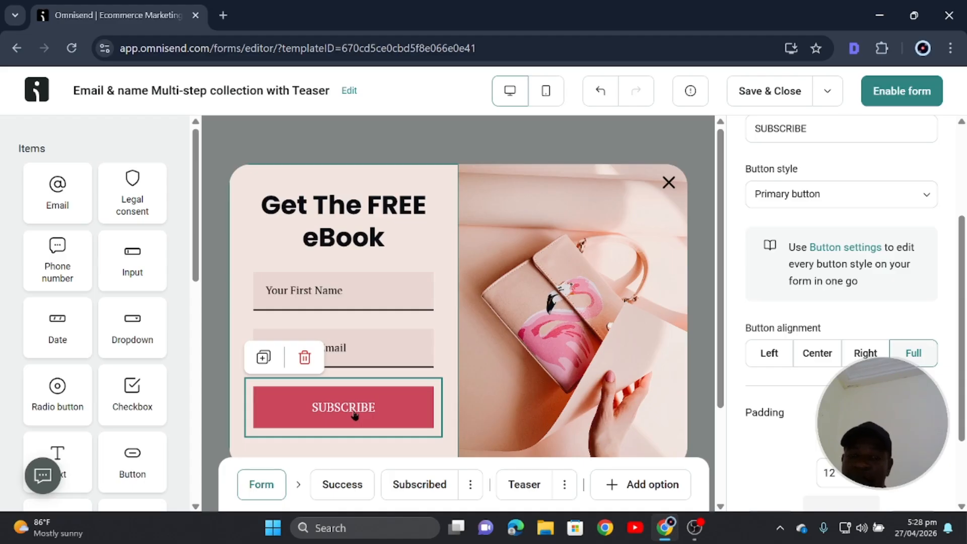
pyautogui.click(836, 201)
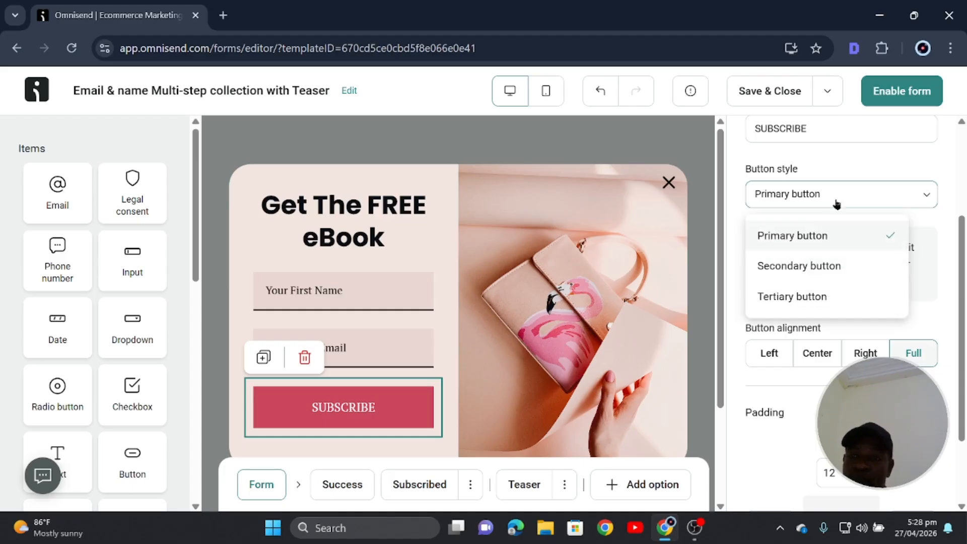
pyautogui.click(828, 123)
pyautogui.moveTo(828, 125); pyautogui.dragTo(723, 132)
pyautogui.write('Get The')
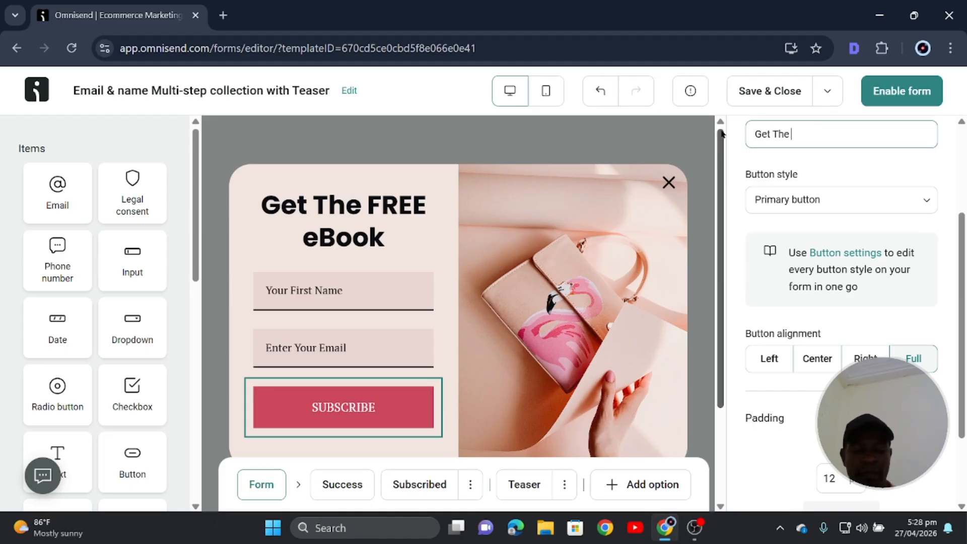
pyautogui.write(' eBook')
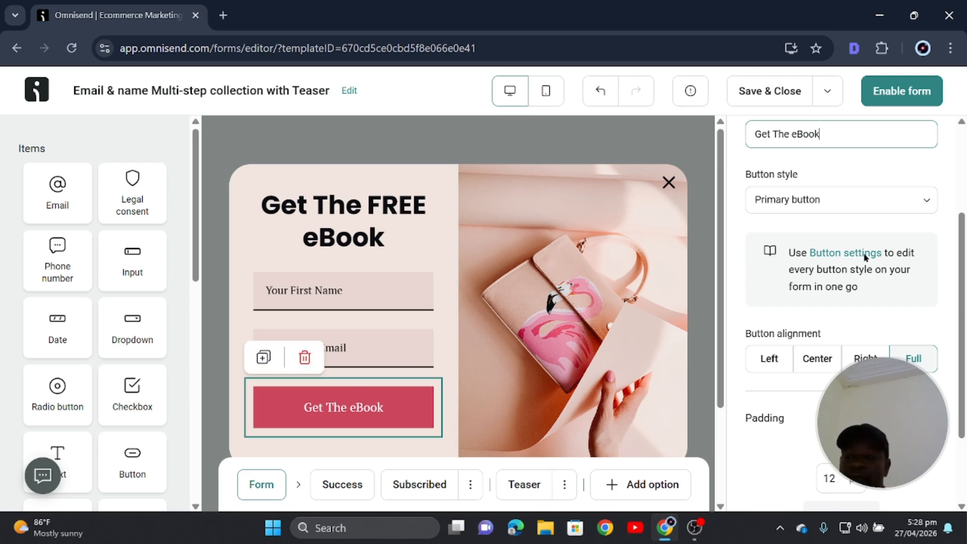
pyautogui.moveTo(837, 134); pyautogui.dragTo(747, 121)
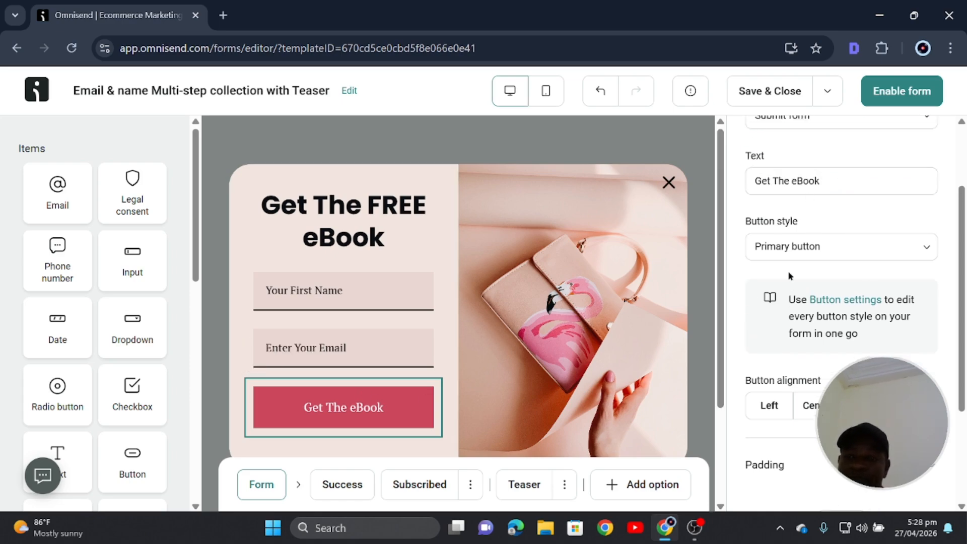
# Keep the button's Primary style and open the form-wide Button settings.
pyautogui.scroll(-3, 805, 426)
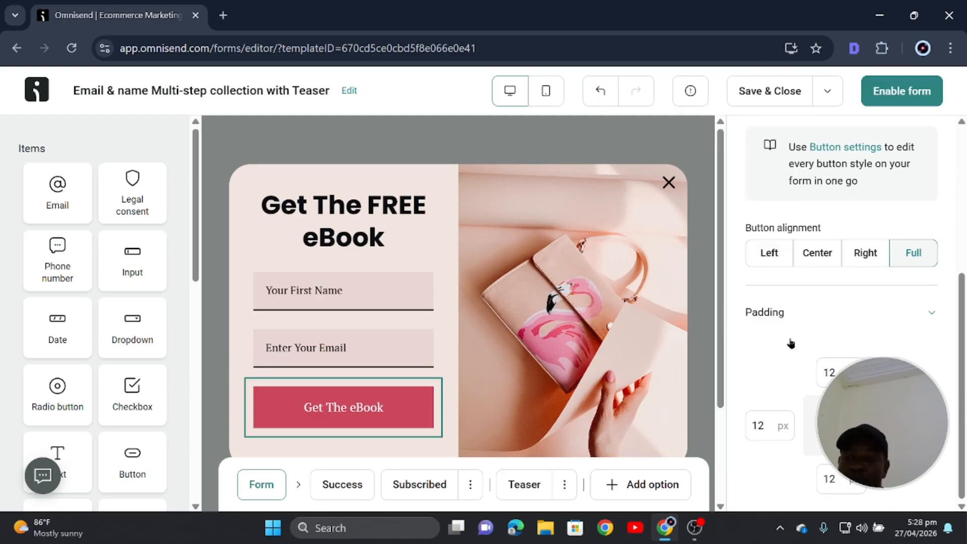
pyautogui.scroll(4, 791, 341)
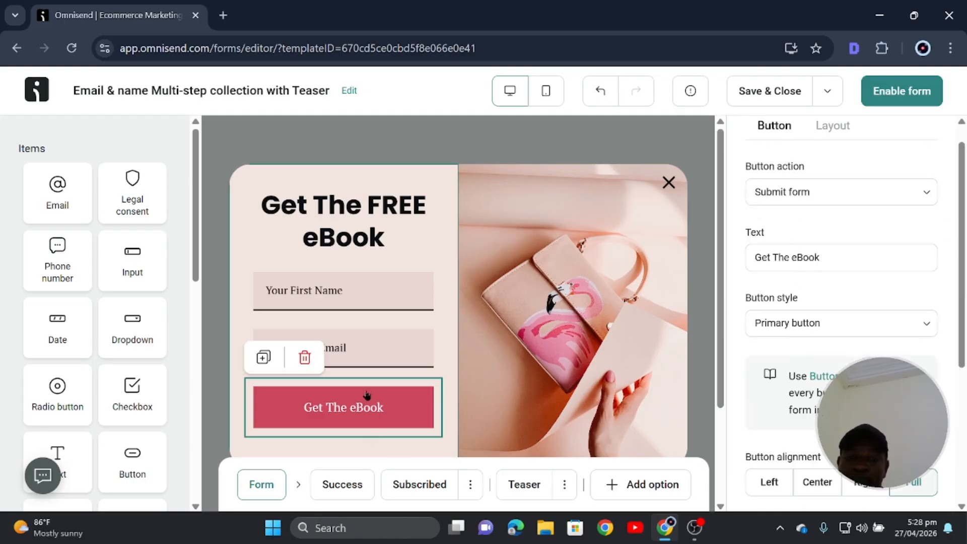
pyautogui.scroll(-2, 803, 270)
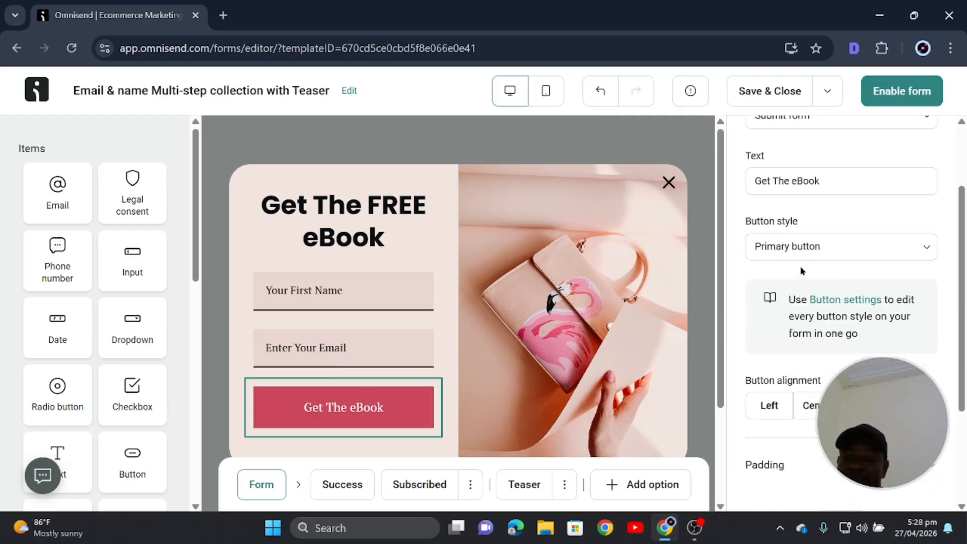
pyautogui.click(809, 249)
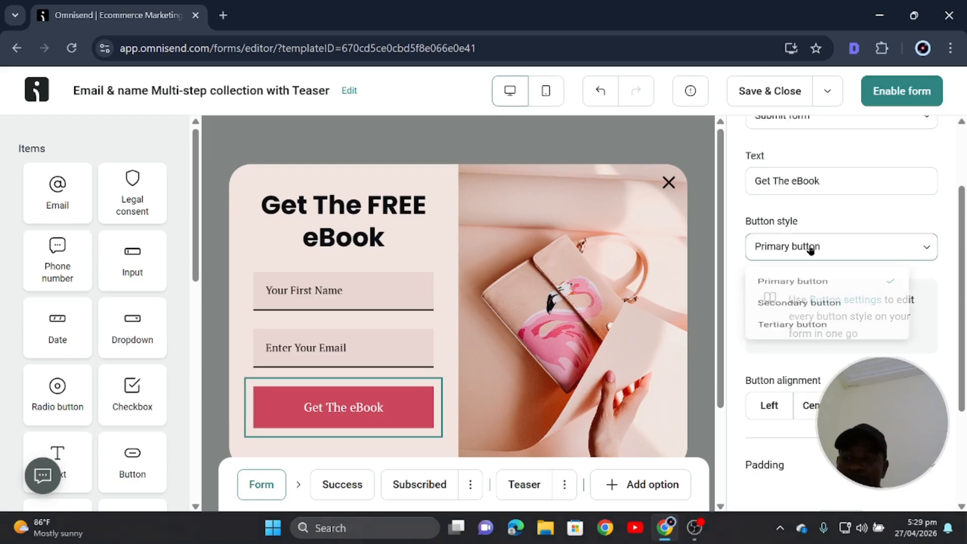
pyautogui.click(808, 248)
pyautogui.scroll(-3, 789, 280)
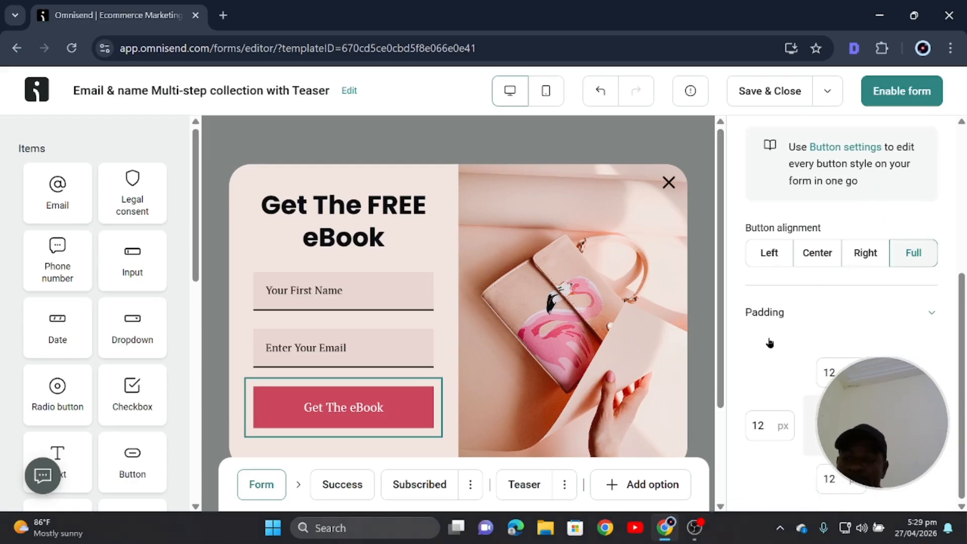
pyautogui.scroll(5, 803, 397)
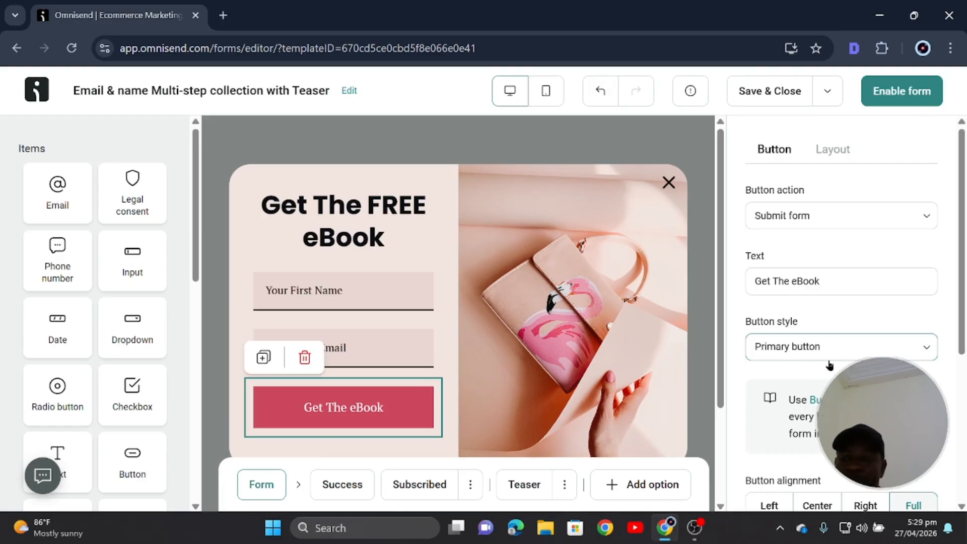
pyautogui.scroll(-2, 827, 367)
pyautogui.click(342, 350)
pyautogui.click(363, 396)
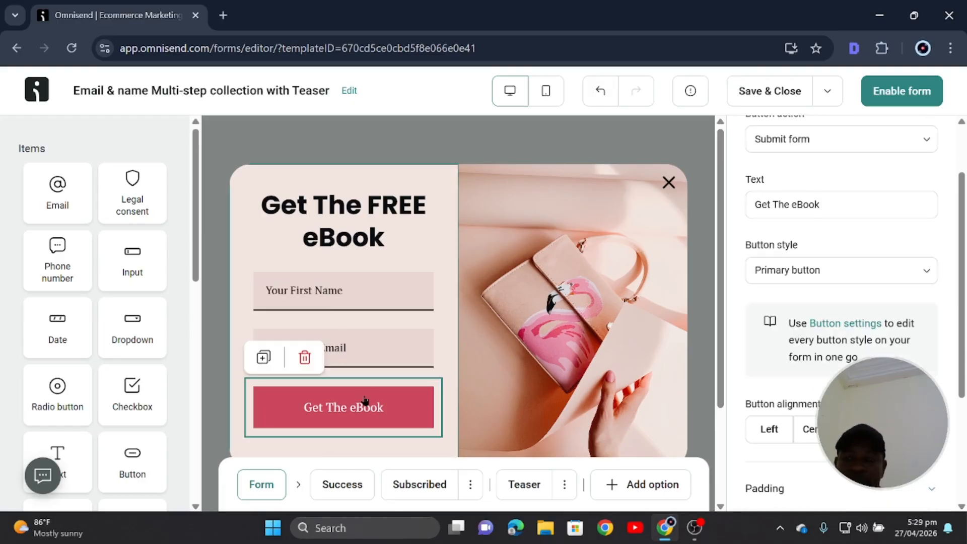
pyautogui.scroll(-2, 857, 298)
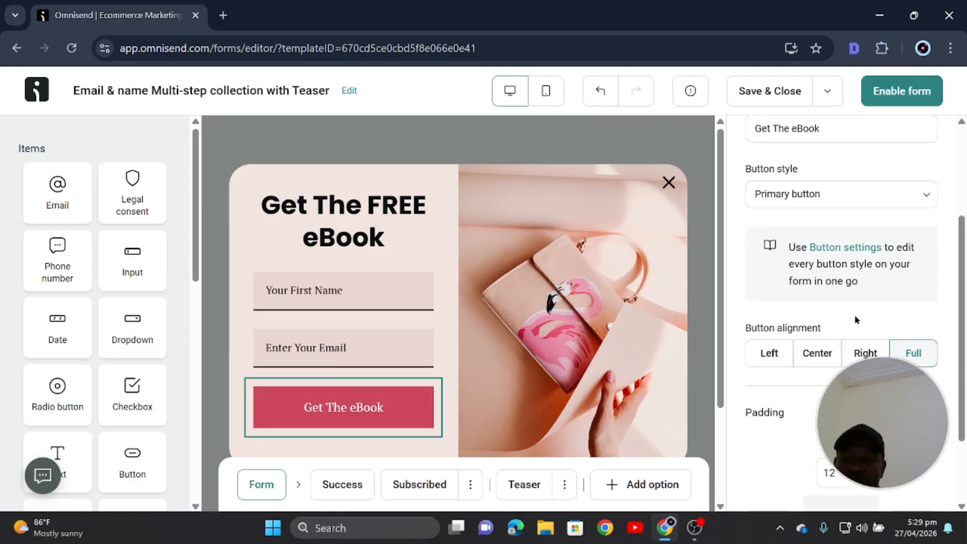
pyautogui.click(873, 252)
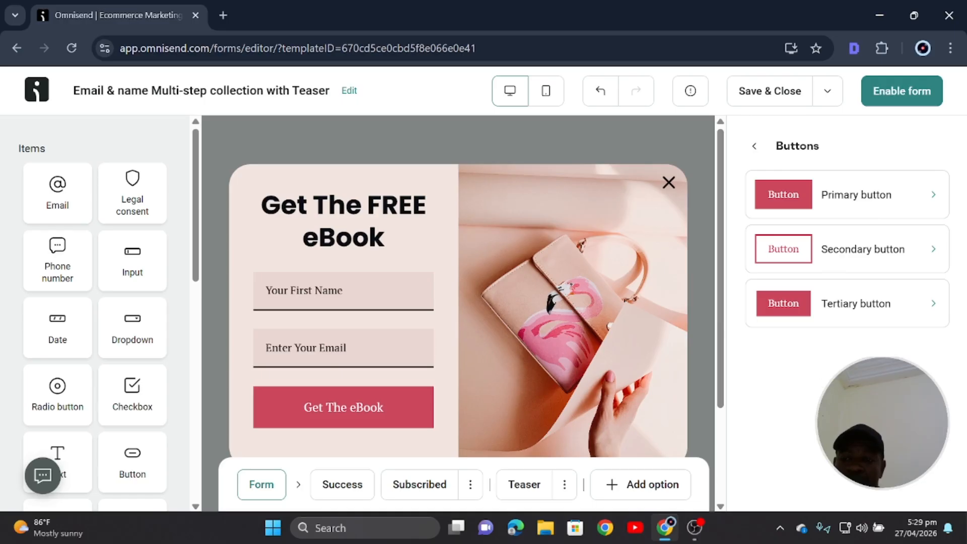
# Review the Theme and Behavior settings, then reselect the Get The eBook button.
pyautogui.click(754, 146)
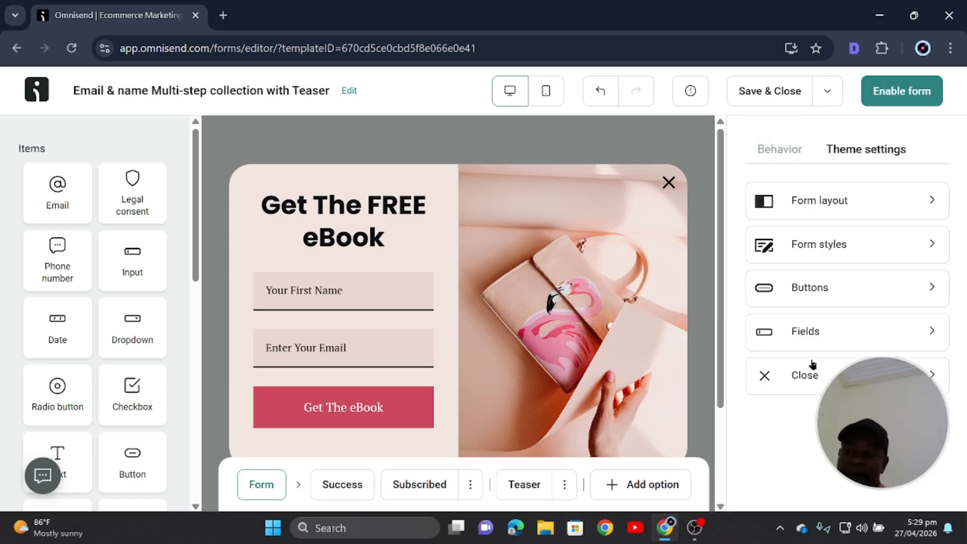
pyautogui.click(786, 155)
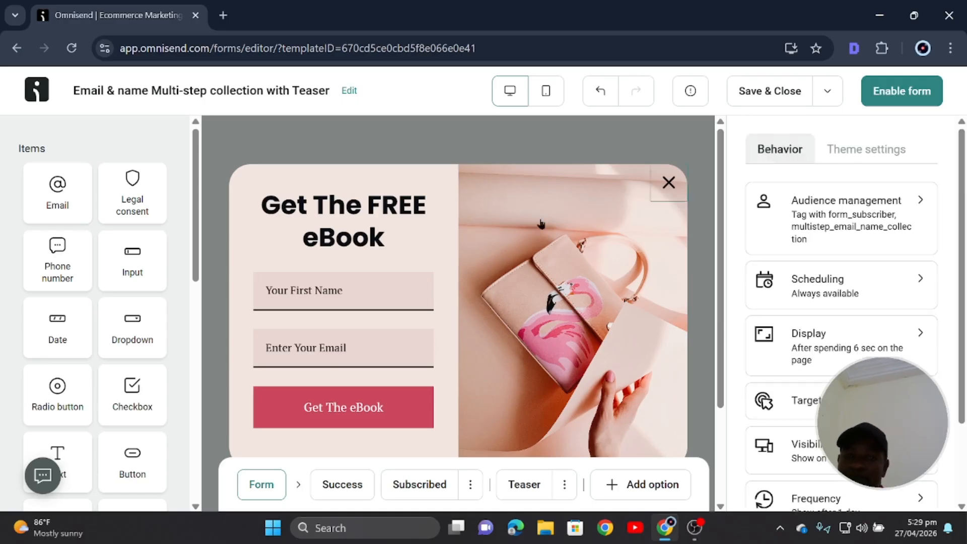
pyautogui.click(342, 430)
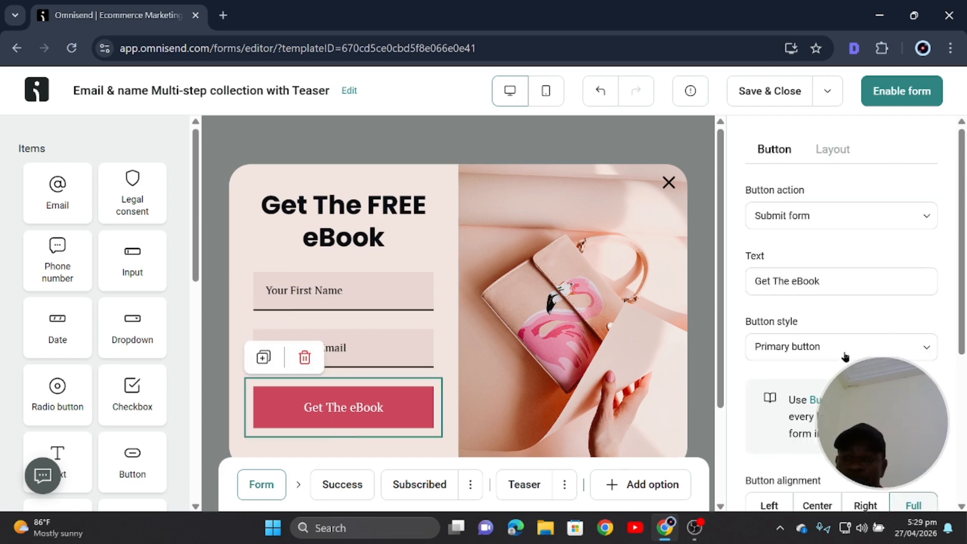
pyautogui.scroll(-5, 845, 356)
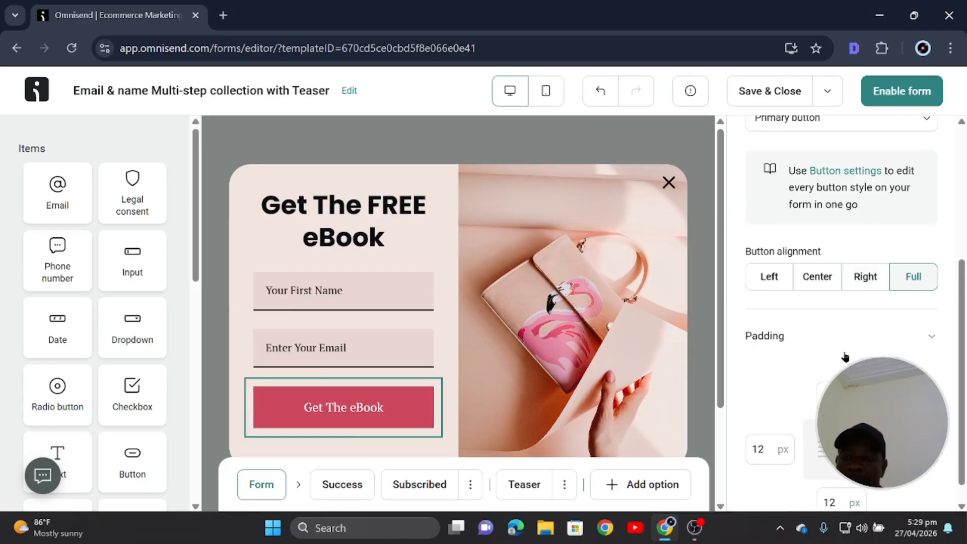
pyautogui.scroll(-1, 845, 356)
pyautogui.scroll(4, 875, 355)
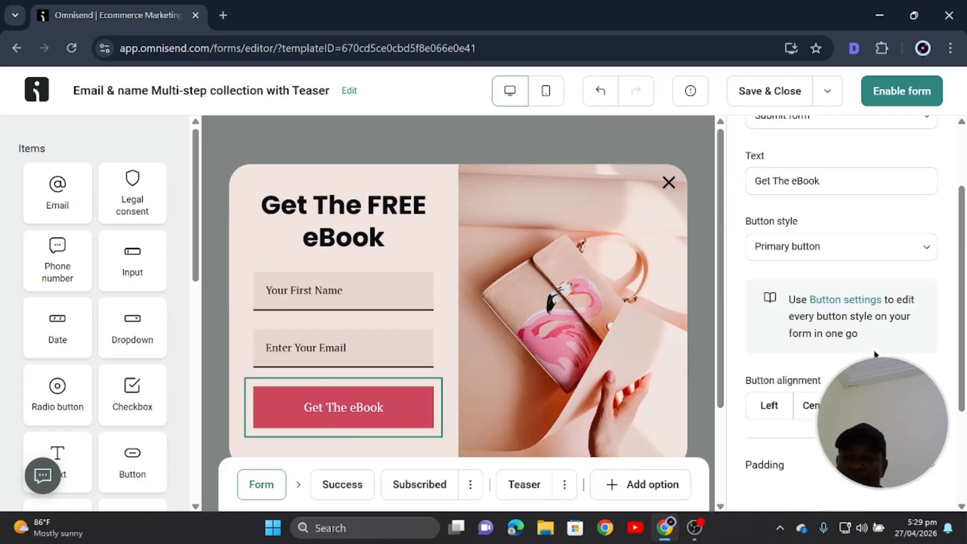
pyautogui.scroll(-4, 875, 354)
pyautogui.scroll(5, 875, 354)
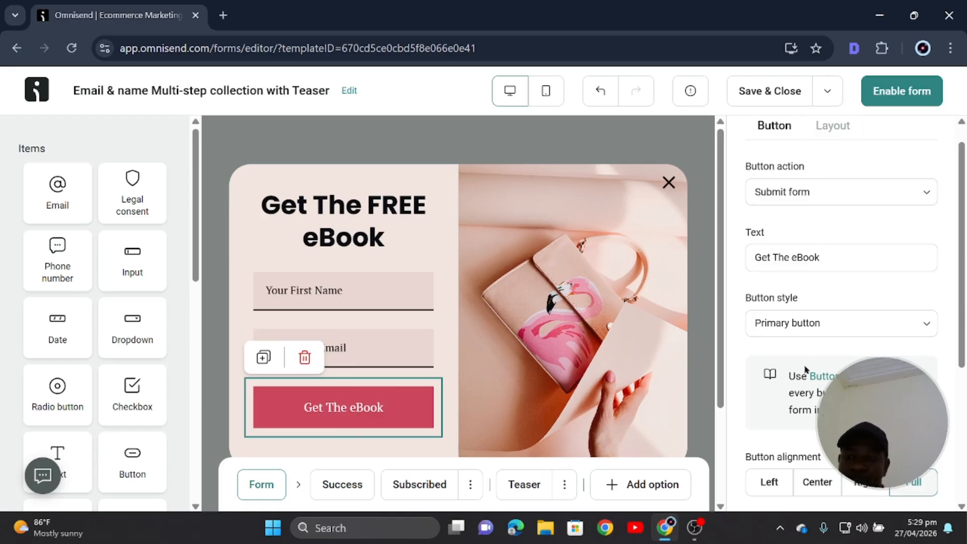
pyautogui.scroll(-2, 819, 408)
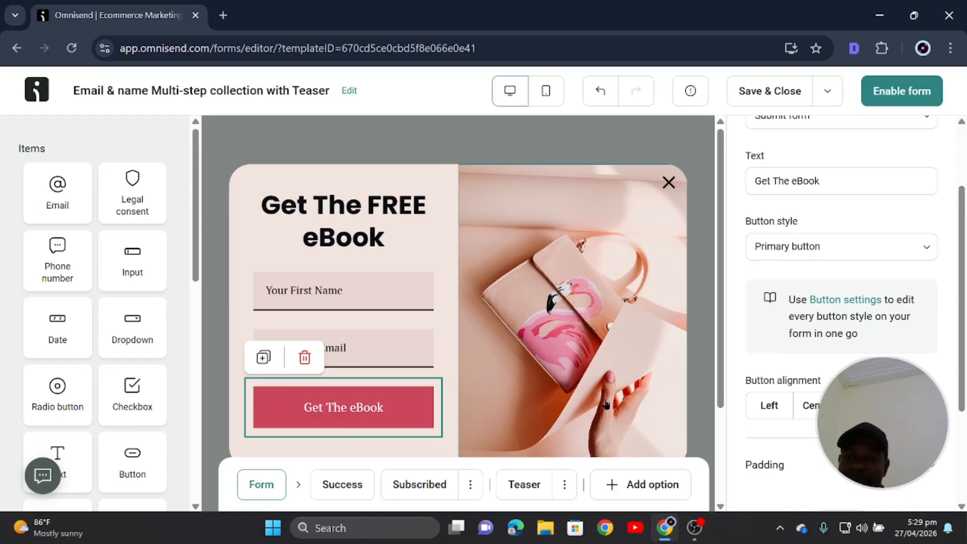
pyautogui.scroll(3, 791, 368)
# Select the Your First Name input and open the shared Field settings.
pyautogui.click(834, 149)
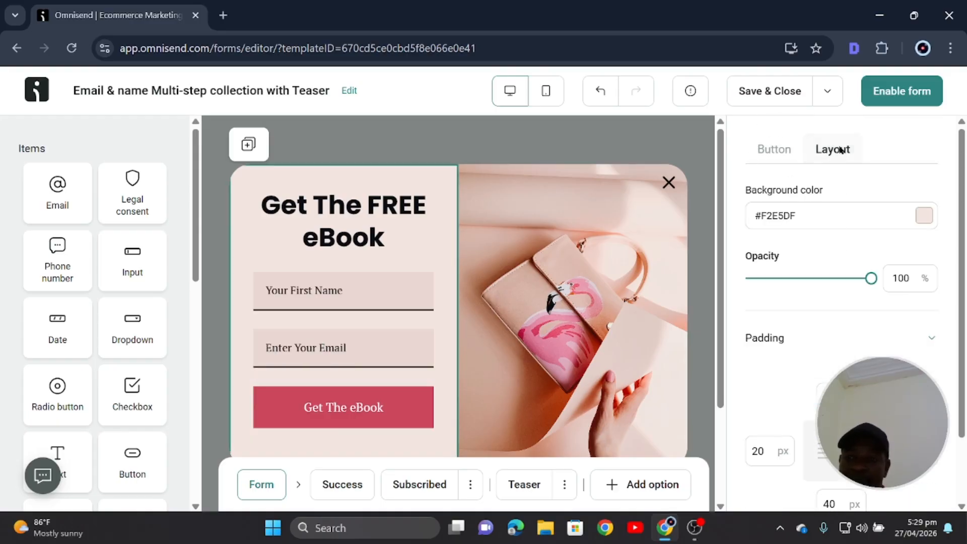
pyautogui.click(331, 303)
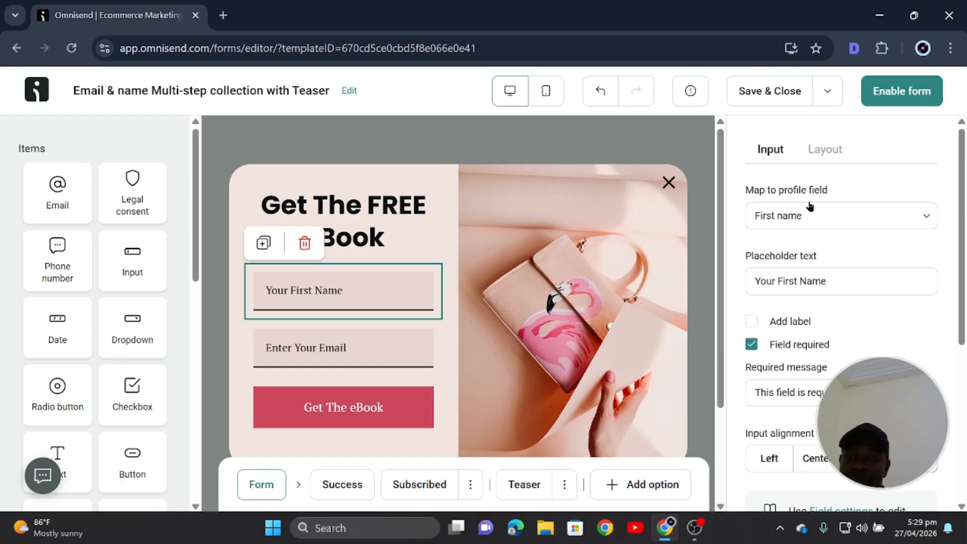
pyautogui.scroll(-2, 806, 302)
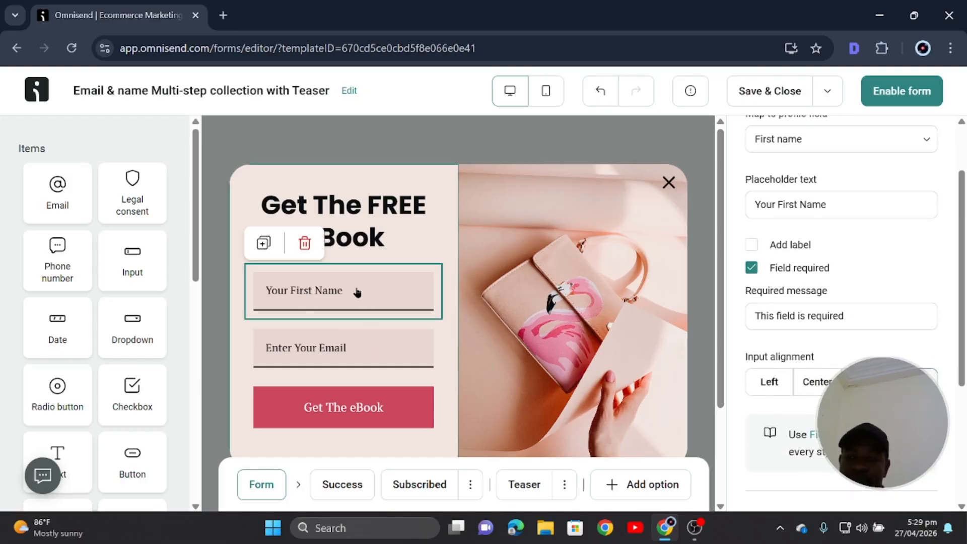
pyautogui.click(836, 435)
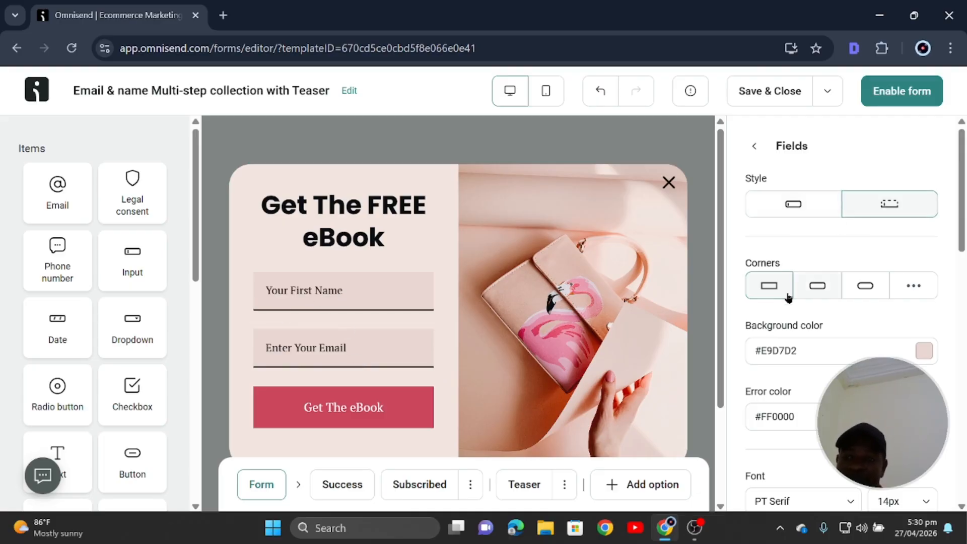
# Give the input fields pill corners, an outlined style and a white #FFFFFF background.
pyautogui.click(865, 285)
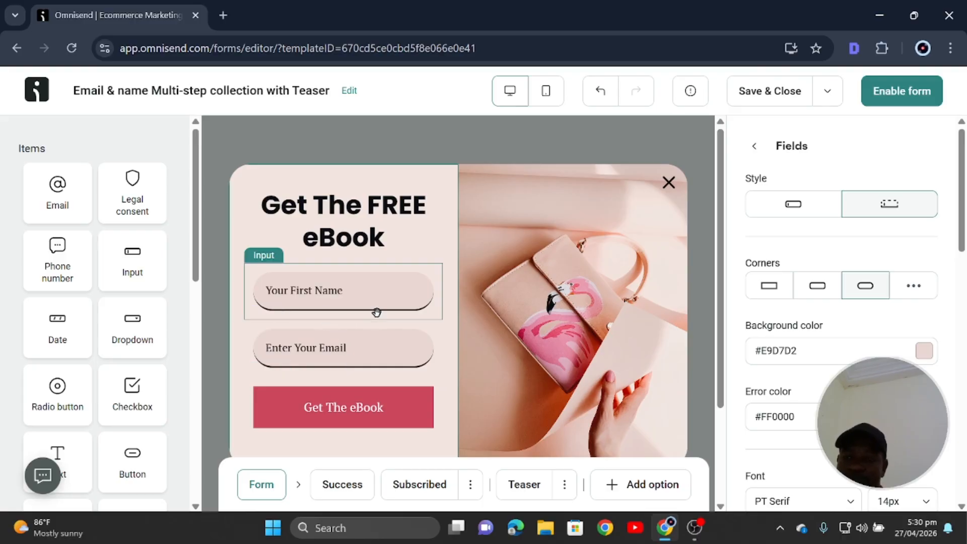
pyautogui.click(796, 205)
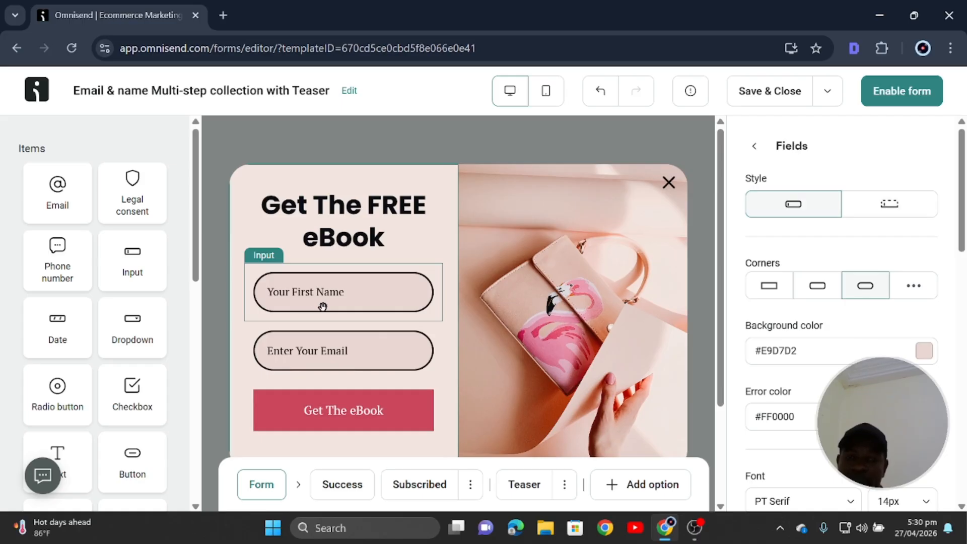
pyautogui.click(890, 205)
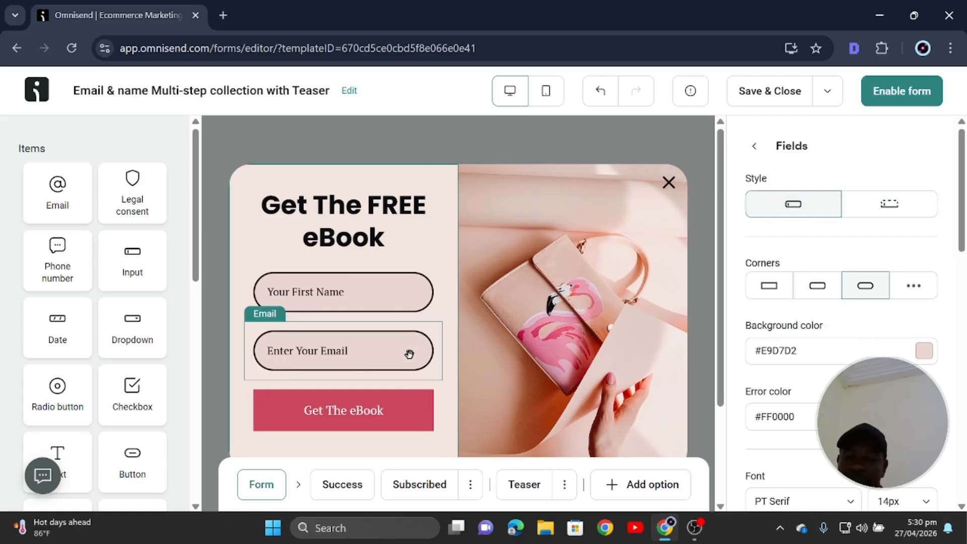
pyautogui.scroll(-2, 824, 293)
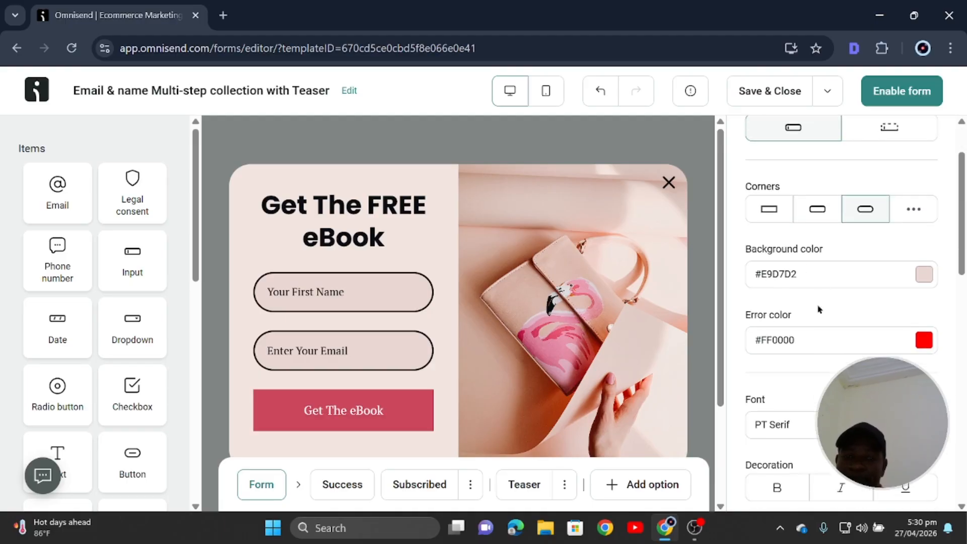
pyautogui.scroll(2, 778, 249)
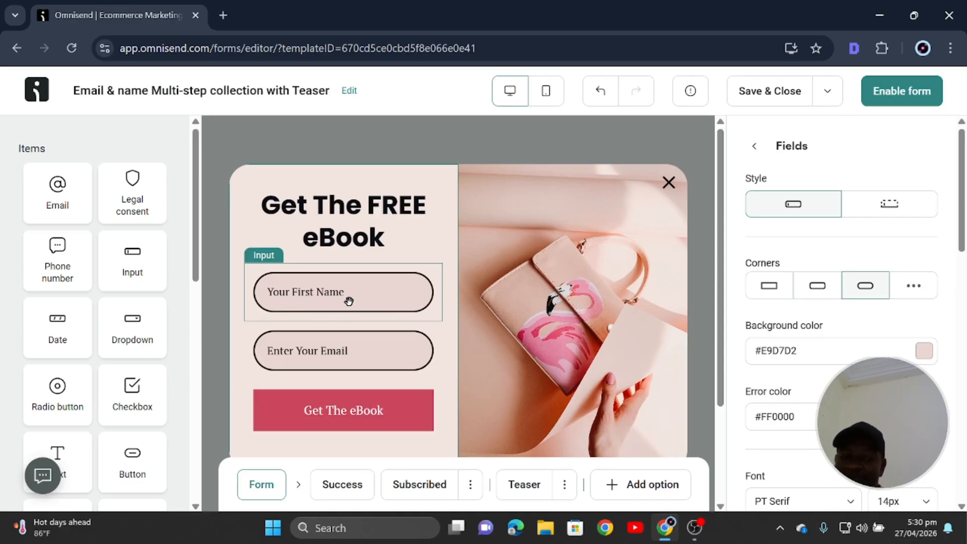
pyautogui.click(924, 351)
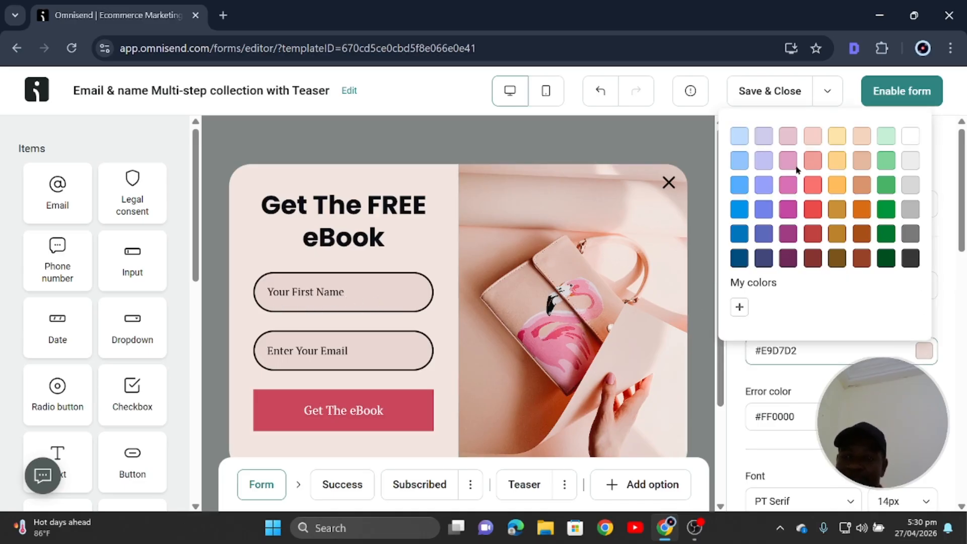
pyautogui.click(910, 136)
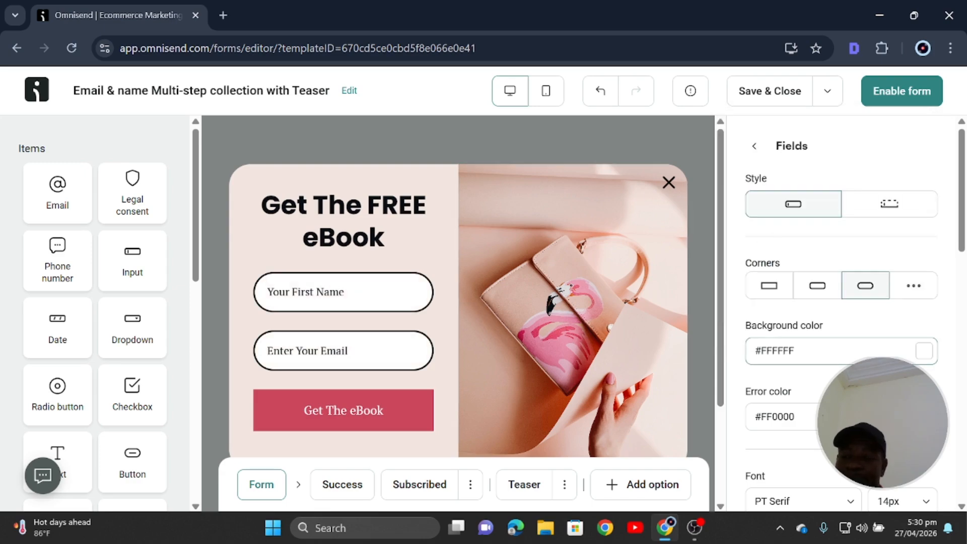
pyautogui.scroll(-2, 830, 370)
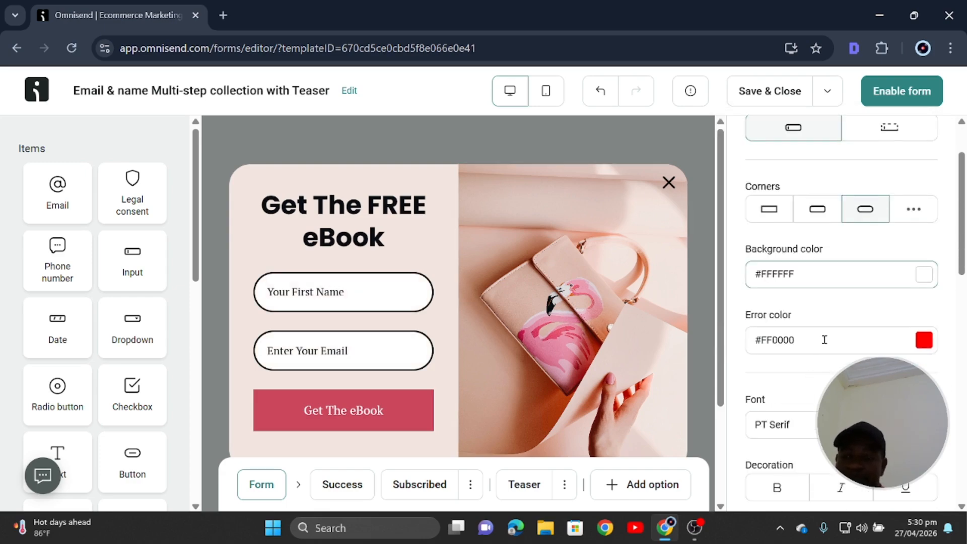
pyautogui.scroll(-2, 824, 366)
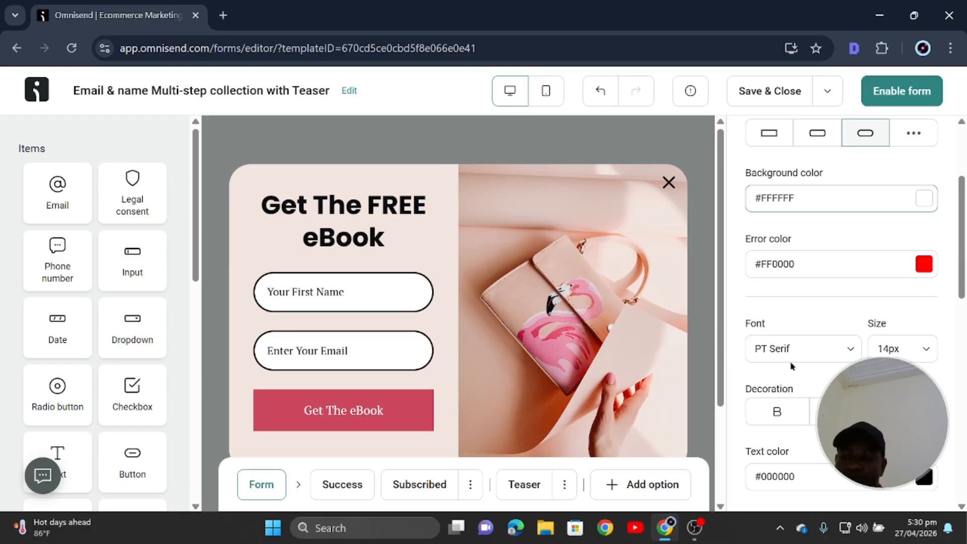
pyautogui.scroll(-2, 785, 366)
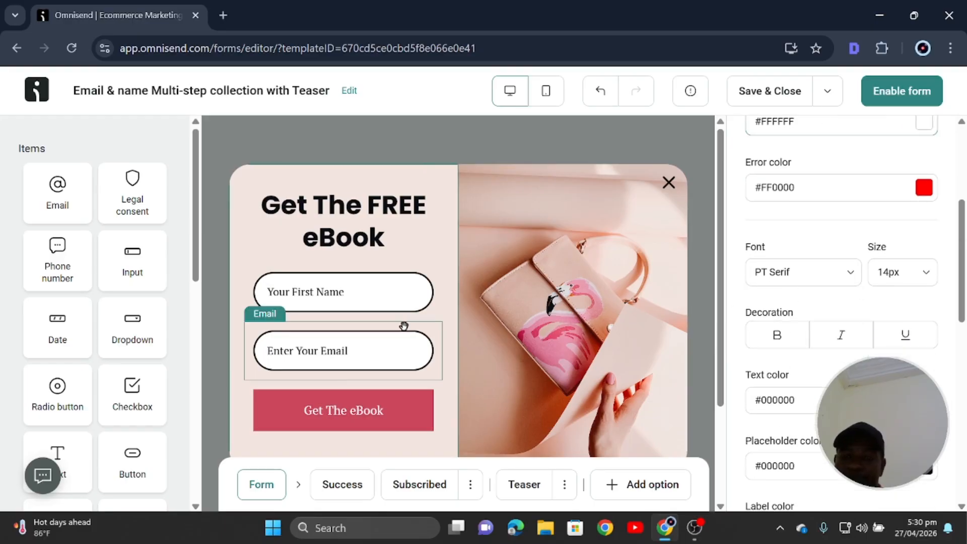
# Set the field text font to Poppins, not bold, keeping the text colour black.
pyautogui.click(790, 272)
pyautogui.click(808, 309)
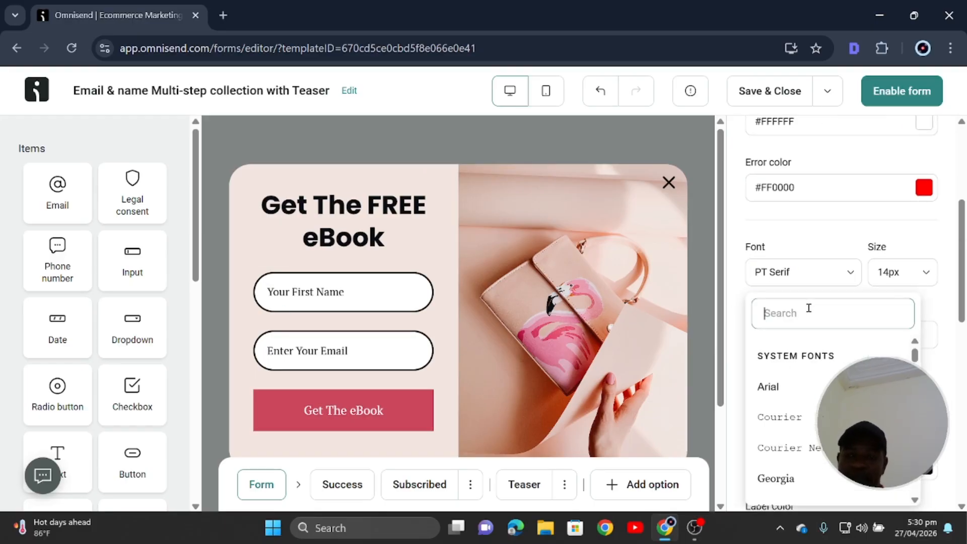
pyautogui.write('pop')
pyautogui.click(800, 380)
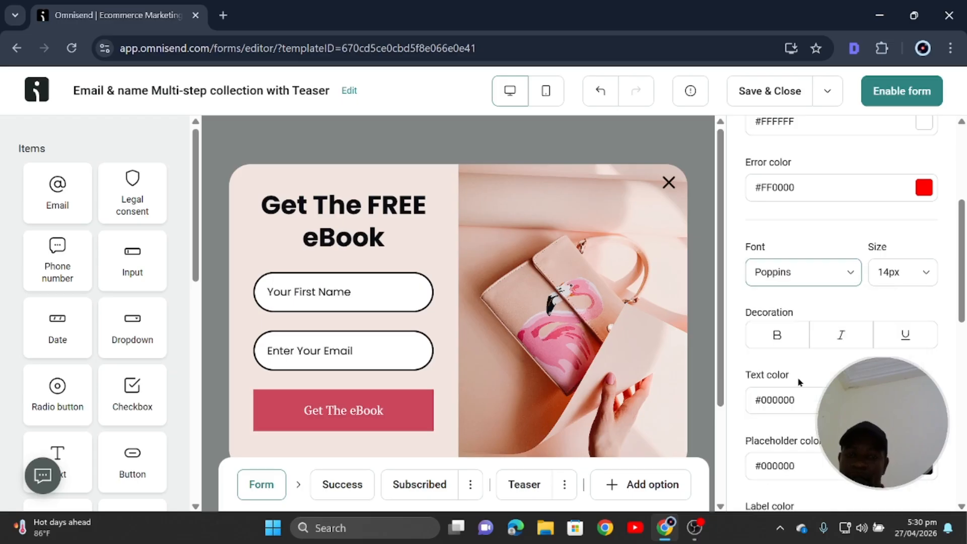
pyautogui.click(782, 338)
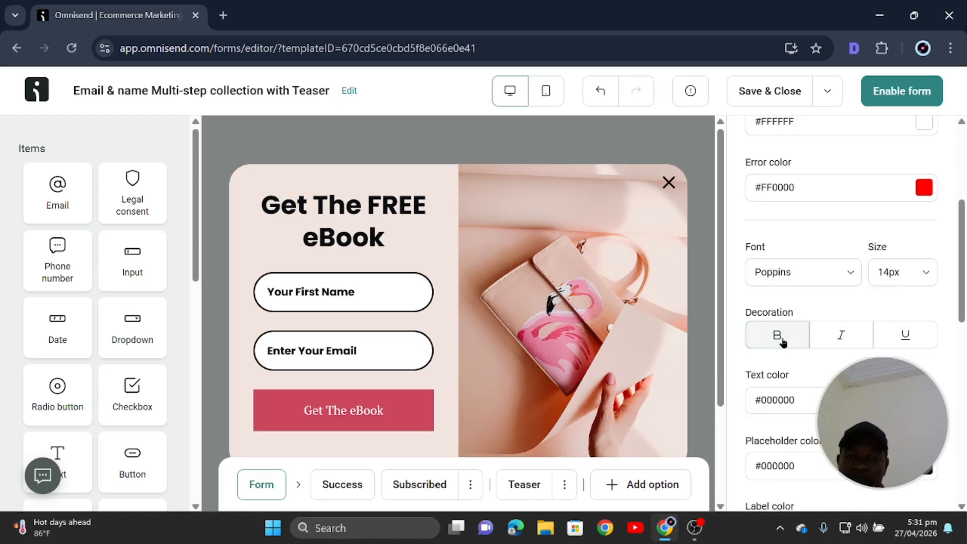
pyautogui.click(782, 338)
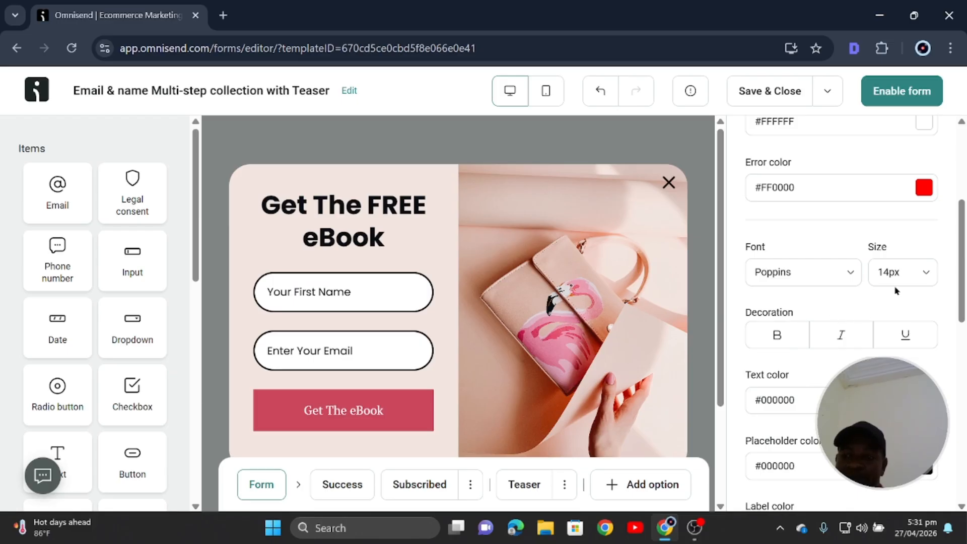
pyautogui.scroll(-2, 804, 322)
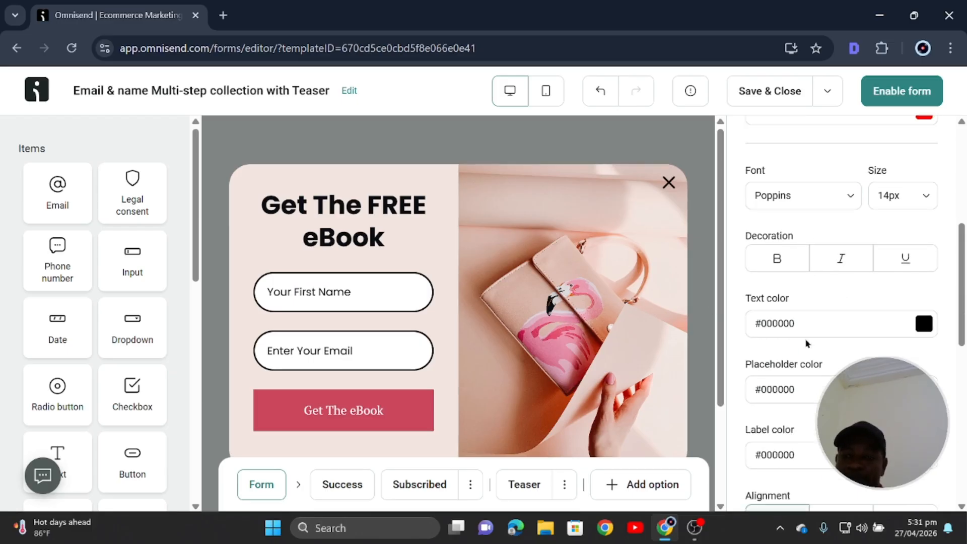
pyautogui.click(924, 324)
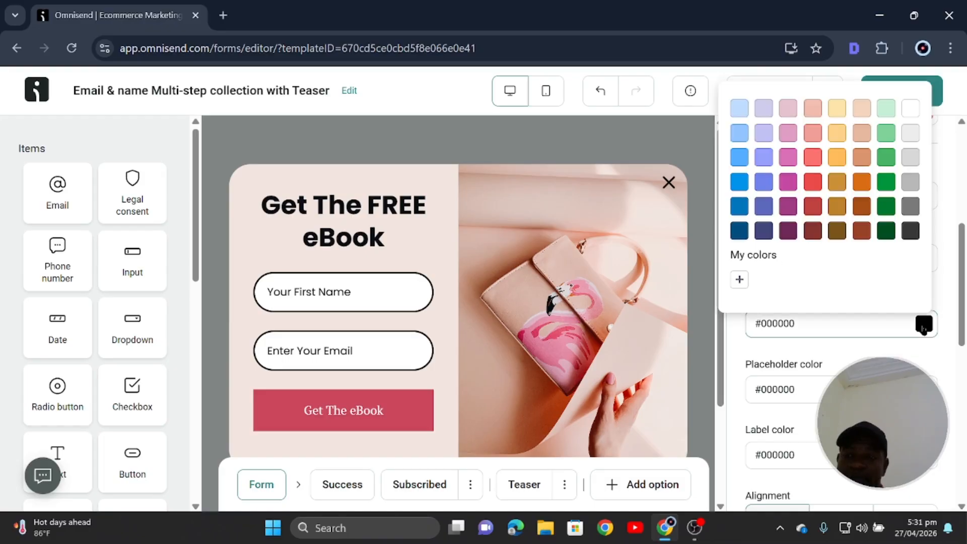
pyautogui.click(923, 327)
pyautogui.click(921, 327)
pyautogui.click(799, 412)
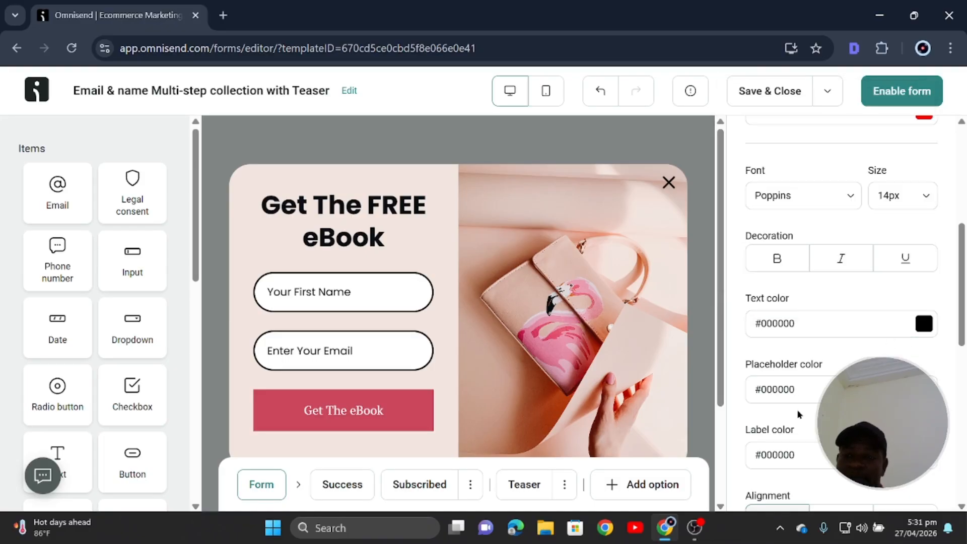
# Keep the field placeholder text left-aligned after trying centre alignment.
pyautogui.scroll(-6, 802, 411)
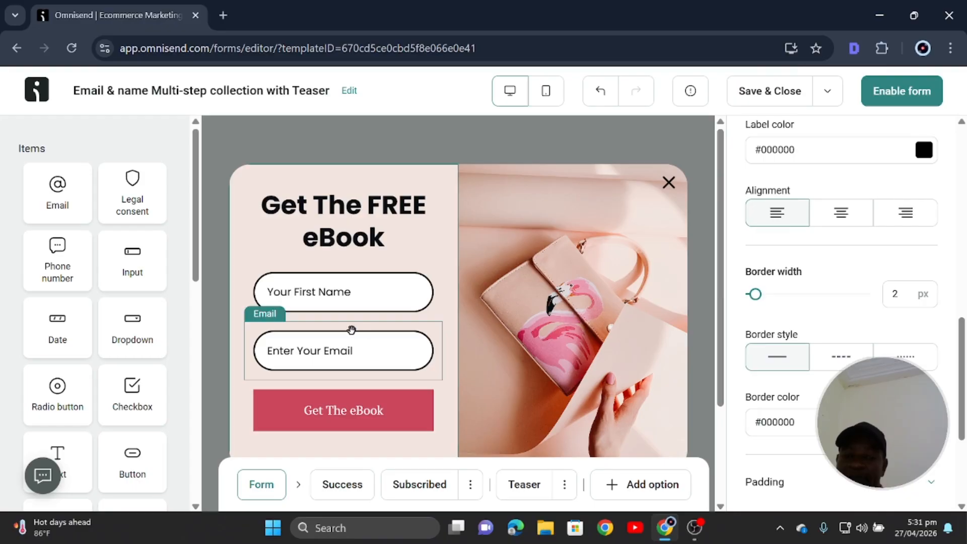
pyautogui.click(841, 213)
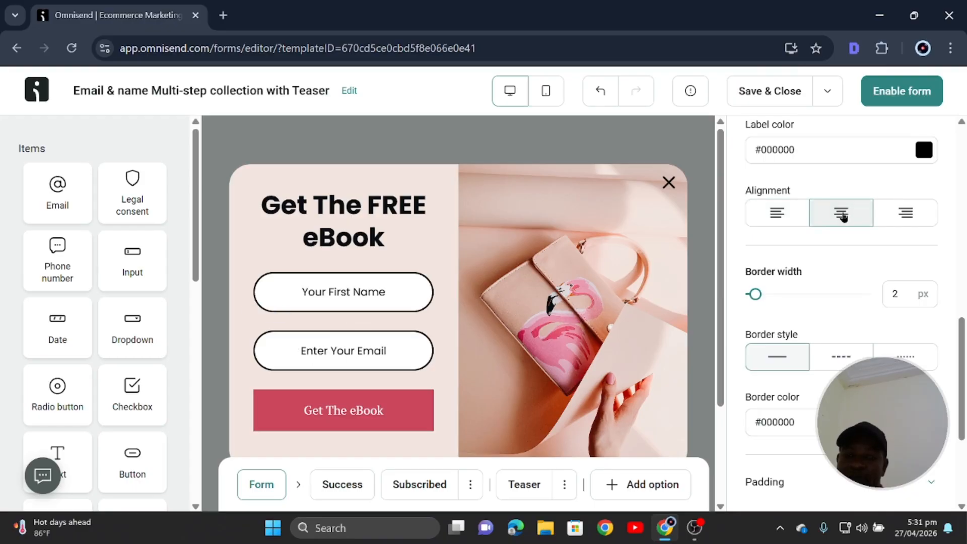
pyautogui.click(778, 213)
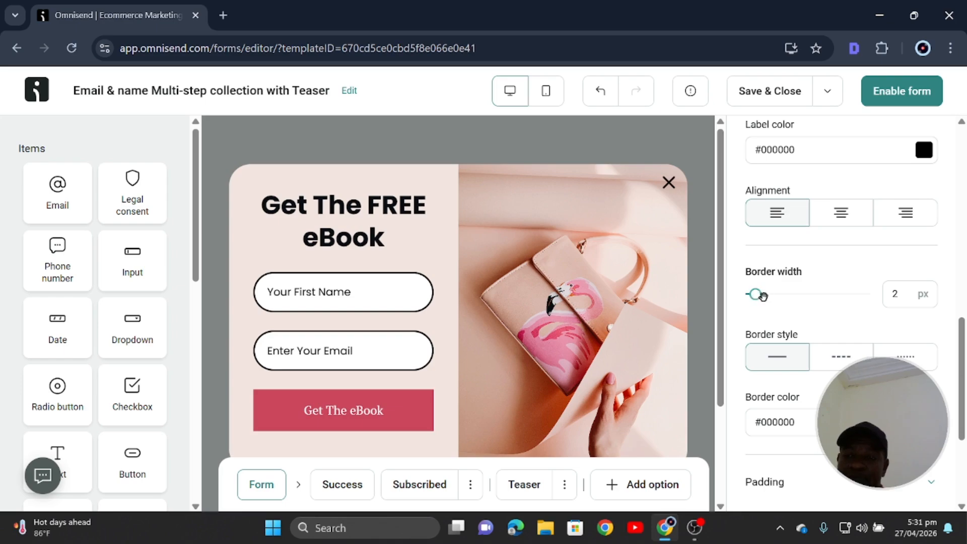
# Set the input field borders to 3 px width with a solid style.
pyautogui.moveTo(755, 294); pyautogui.dragTo(753, 294)
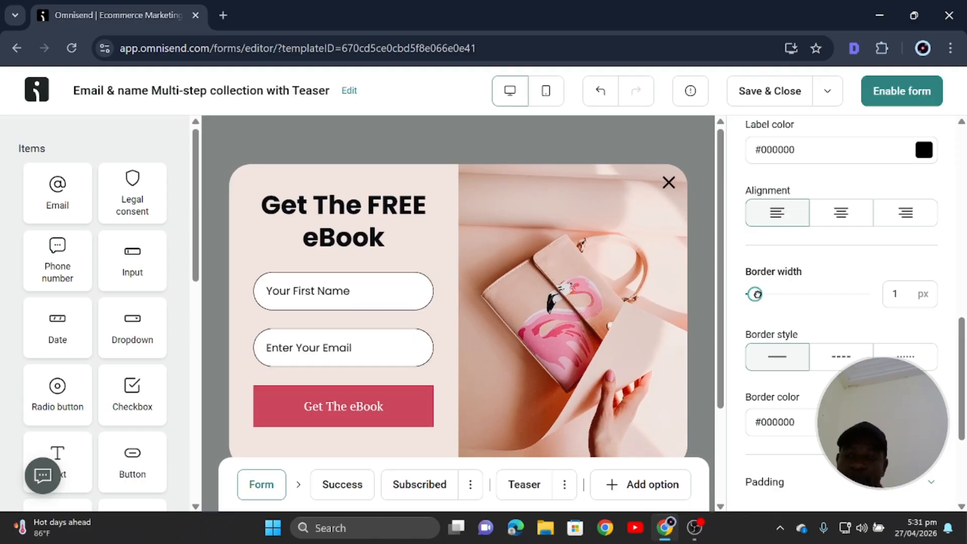
pyautogui.doubleClick(897, 292)
pyautogui.write('3')
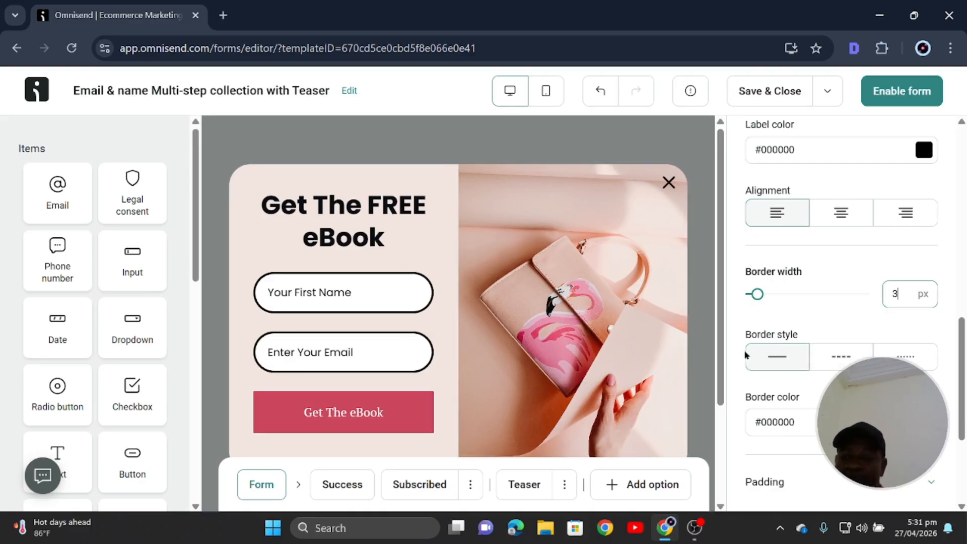
pyautogui.click(777, 359)
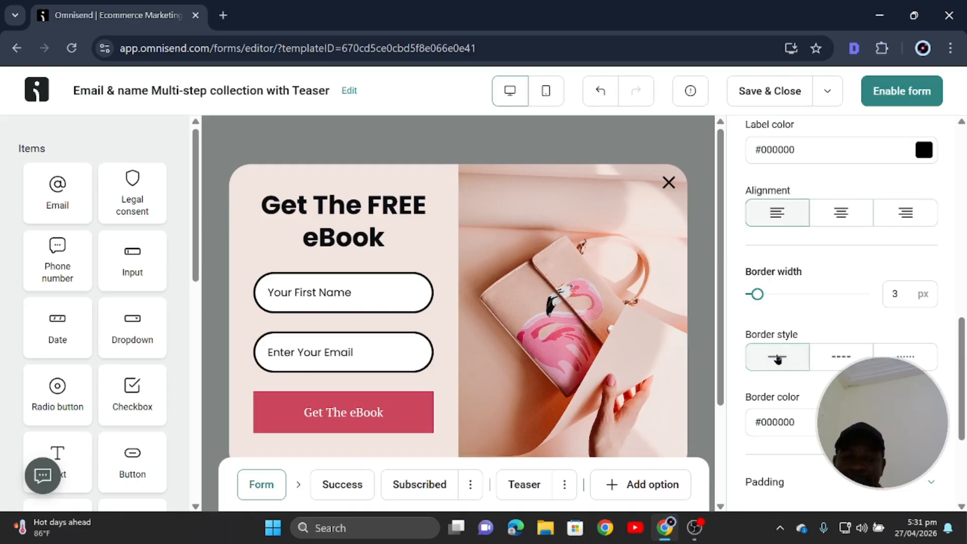
pyautogui.click(852, 358)
pyautogui.click(780, 365)
pyautogui.scroll(-2, 806, 350)
pyautogui.scroll(-2, 810, 345)
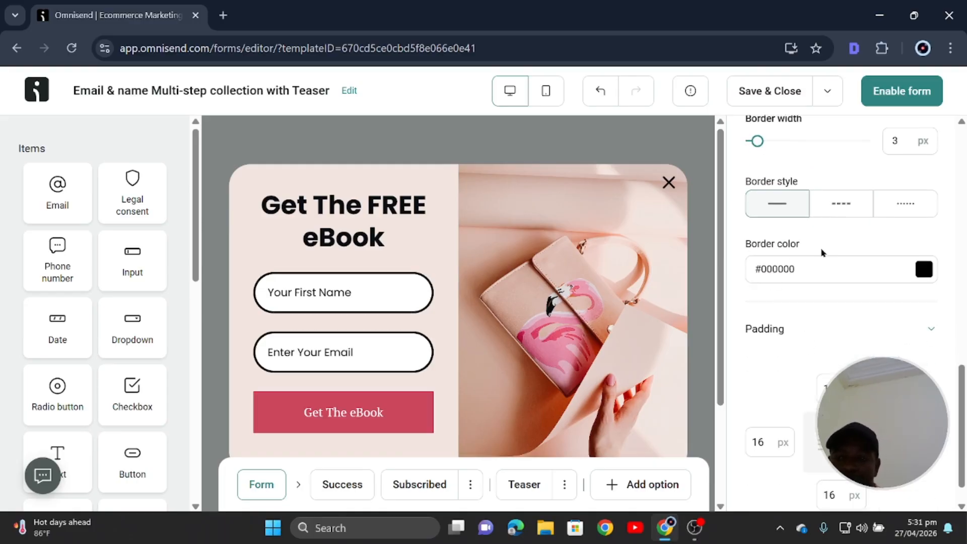
pyautogui.scroll(-1, 782, 369)
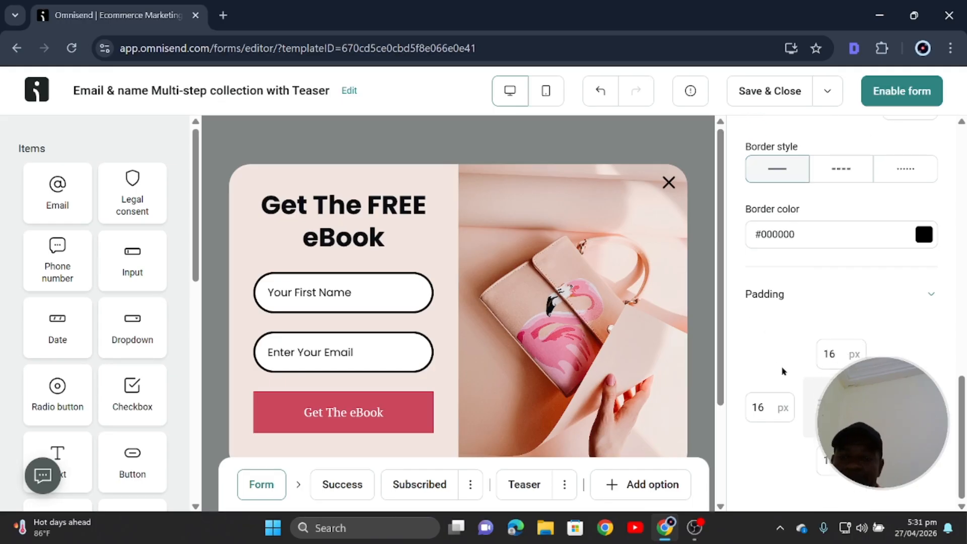
pyautogui.scroll(15, 782, 371)
pyautogui.scroll(4, 782, 371)
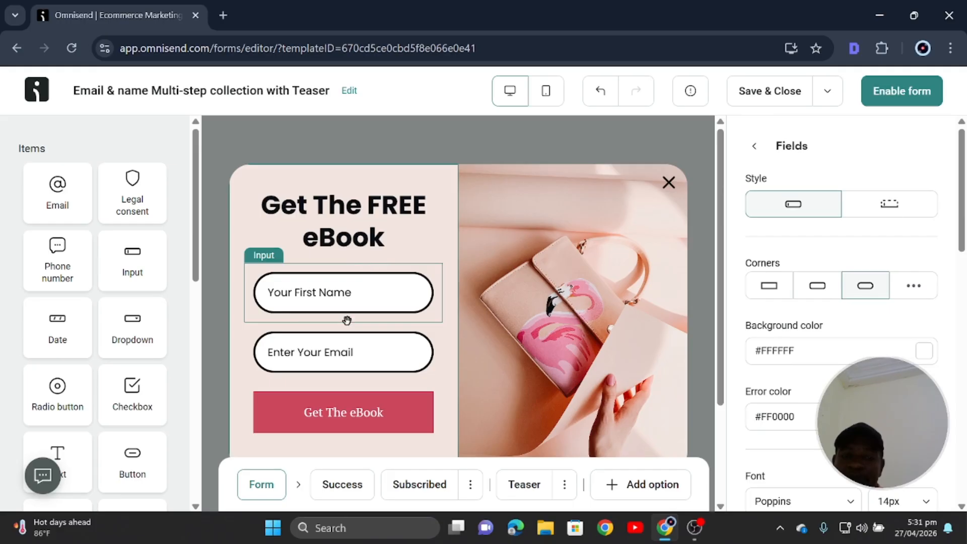
# Change the form layout block's background from #F2E5DF to white #FFFFFF.
pyautogui.click(453, 179)
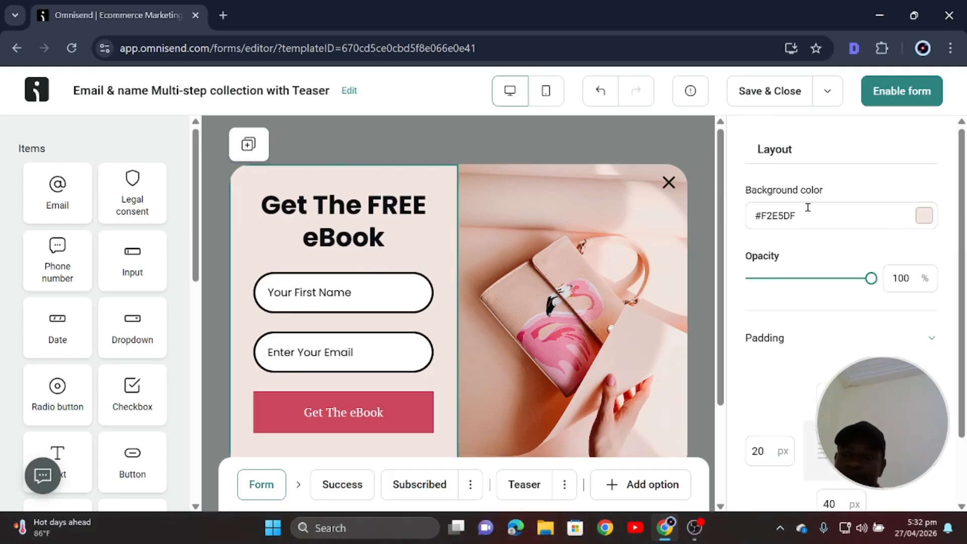
pyautogui.click(246, 192)
pyautogui.click(234, 194)
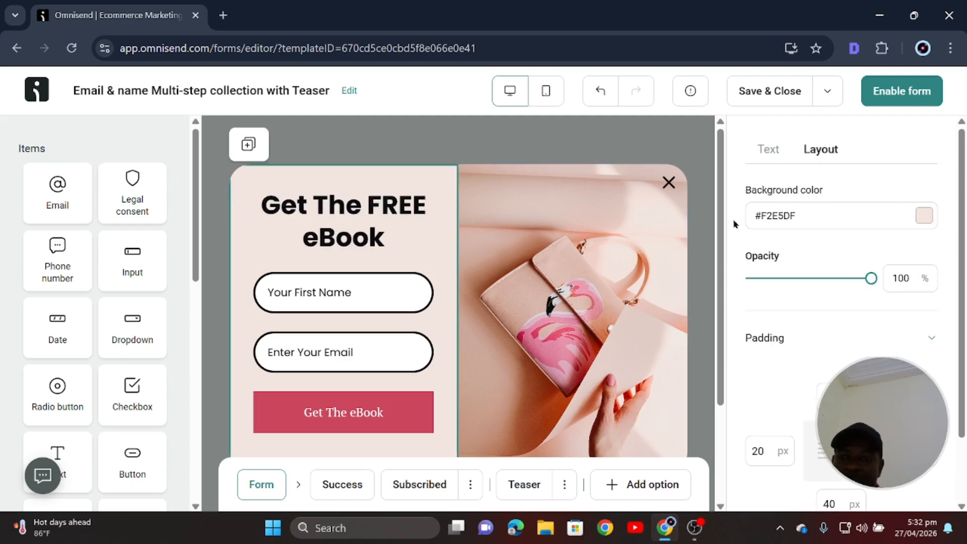
pyautogui.click(924, 215)
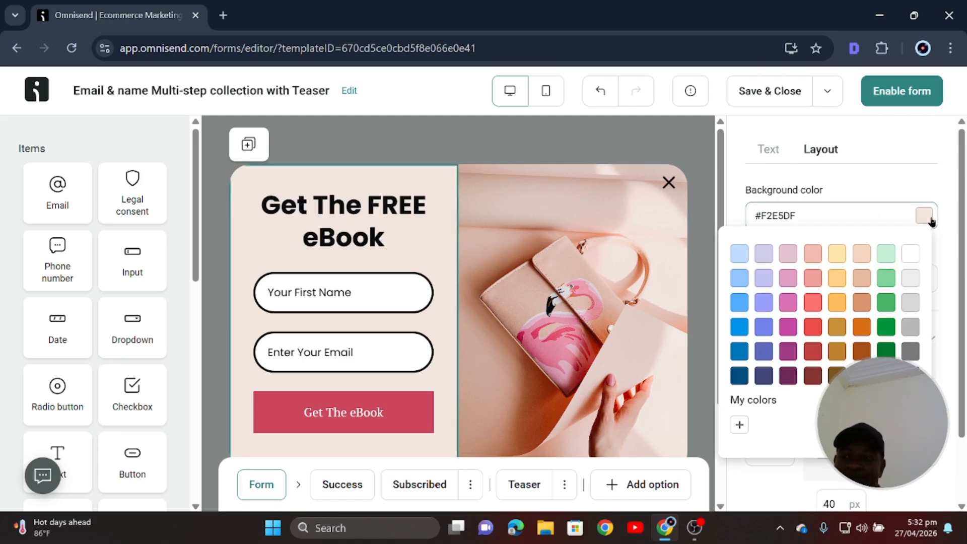
pyautogui.click(912, 256)
pyautogui.click(664, 218)
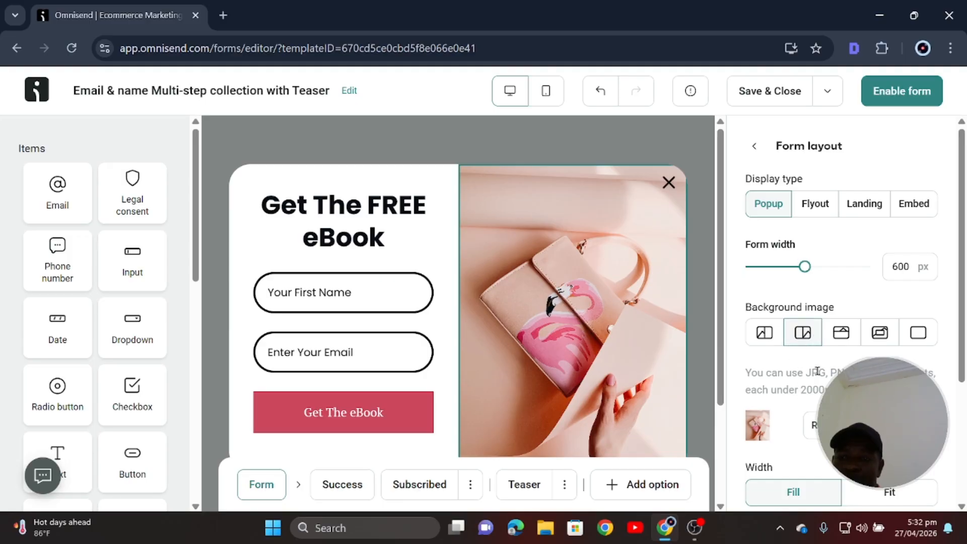
pyautogui.scroll(-2, 830, 375)
pyautogui.scroll(2, 806, 347)
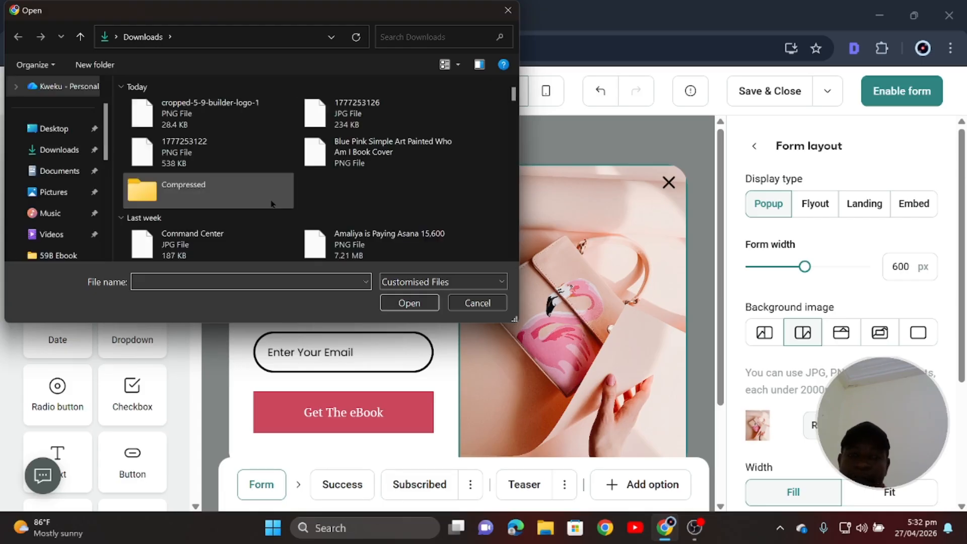
pyautogui.click(353, 114)
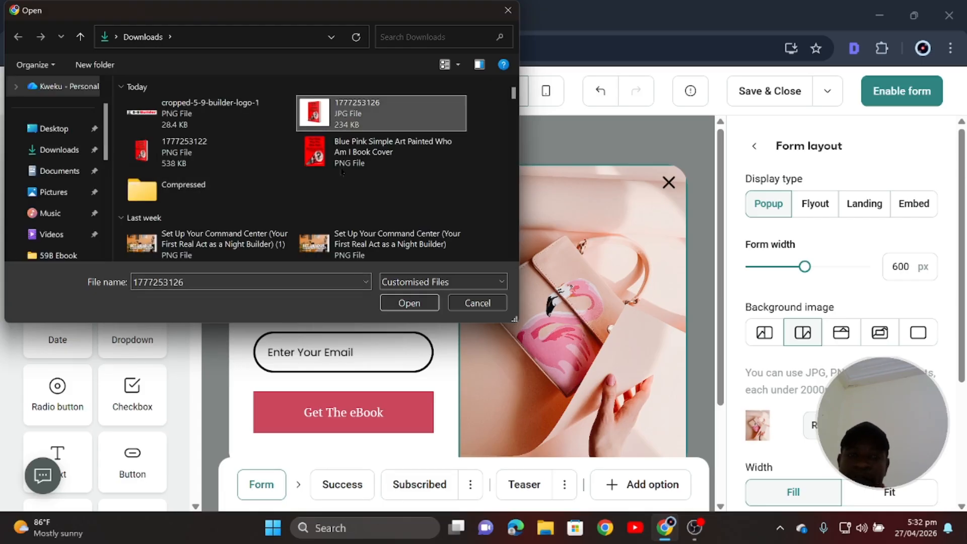
pyautogui.click(408, 304)
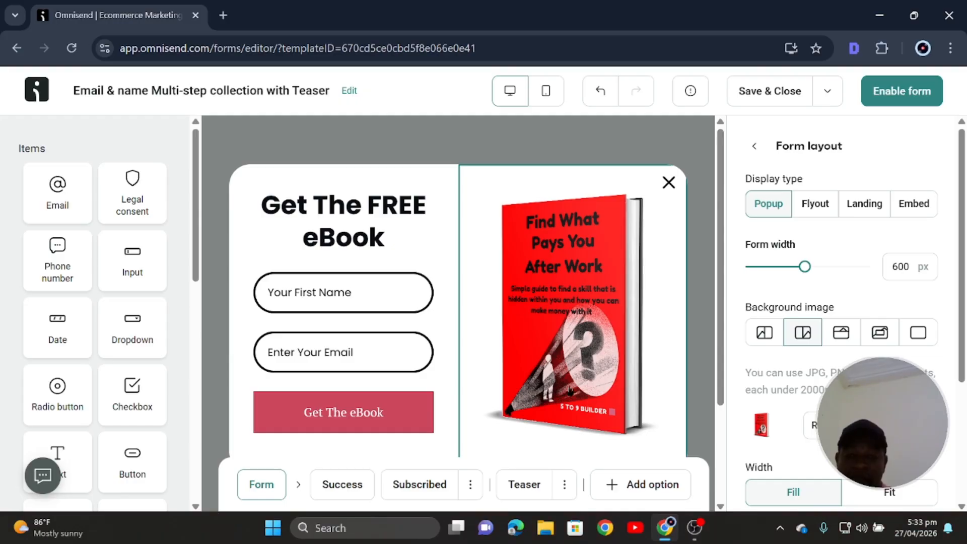
pyautogui.scroll(-3, 582, 351)
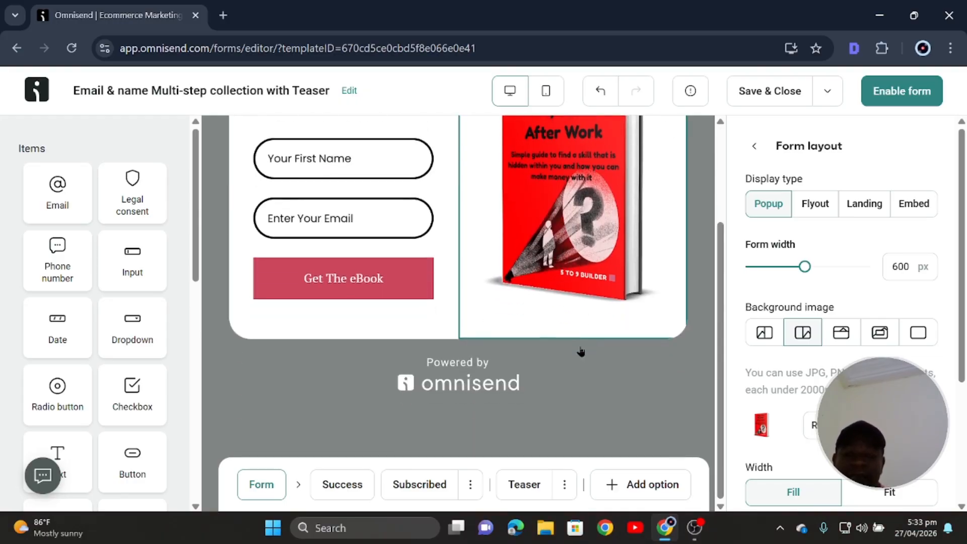
pyautogui.scroll(2, 579, 349)
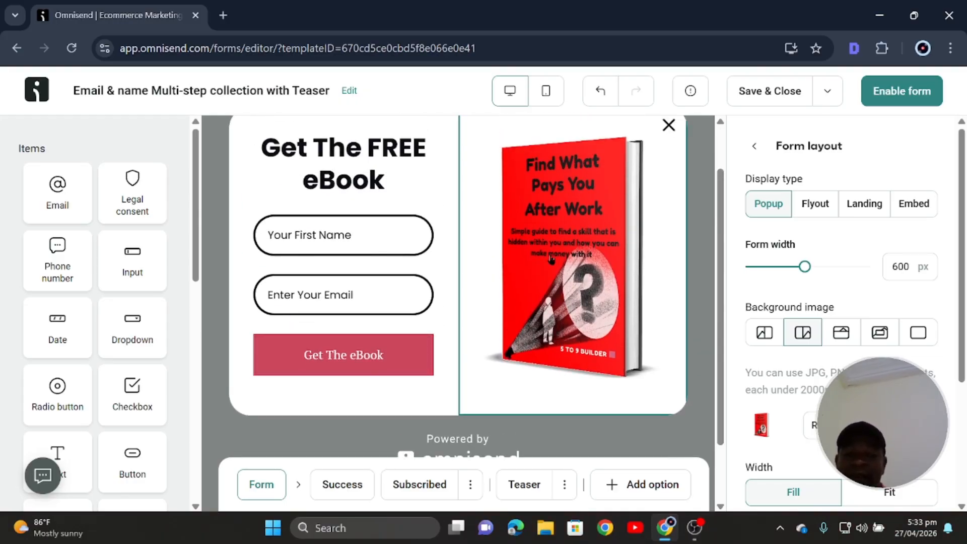
# Set the form column's opacity to 80% and open the form-wide Button settings.
pyautogui.click(405, 363)
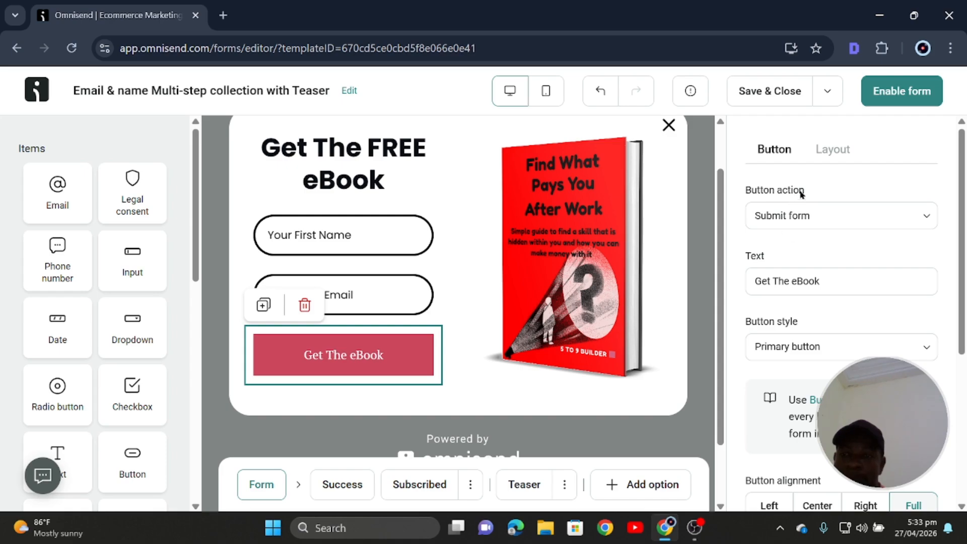
pyautogui.click(831, 149)
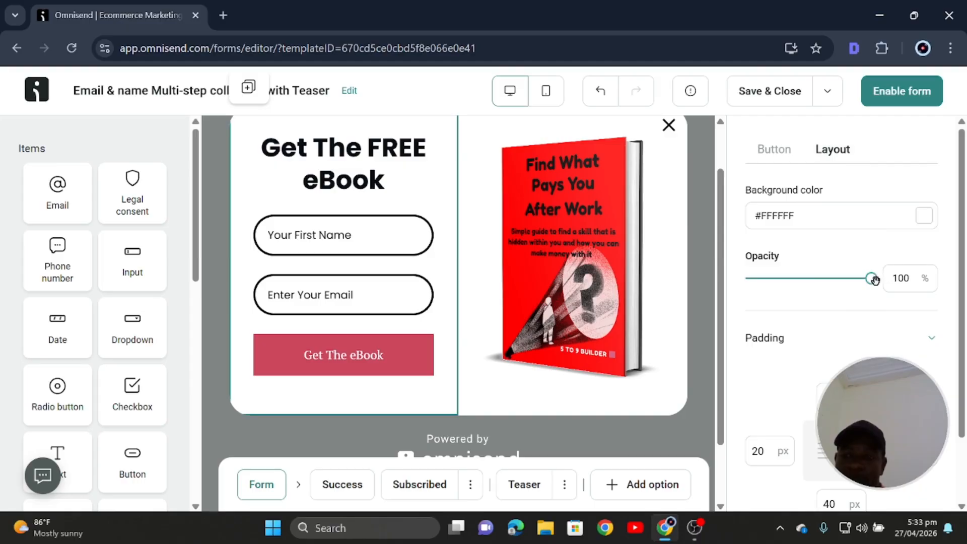
pyautogui.moveTo(871, 278)
pyautogui.mouseDown()
pyautogui.moveTo(826, 284)
pyautogui.moveTo(874, 280)
pyautogui.mouseUp()
pyautogui.scroll(-2, 789, 322)
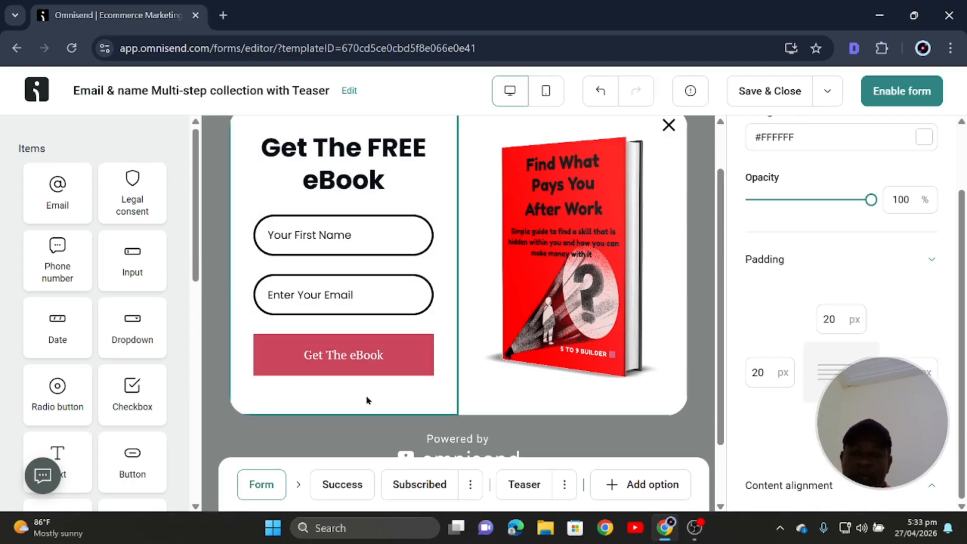
pyautogui.click(325, 372)
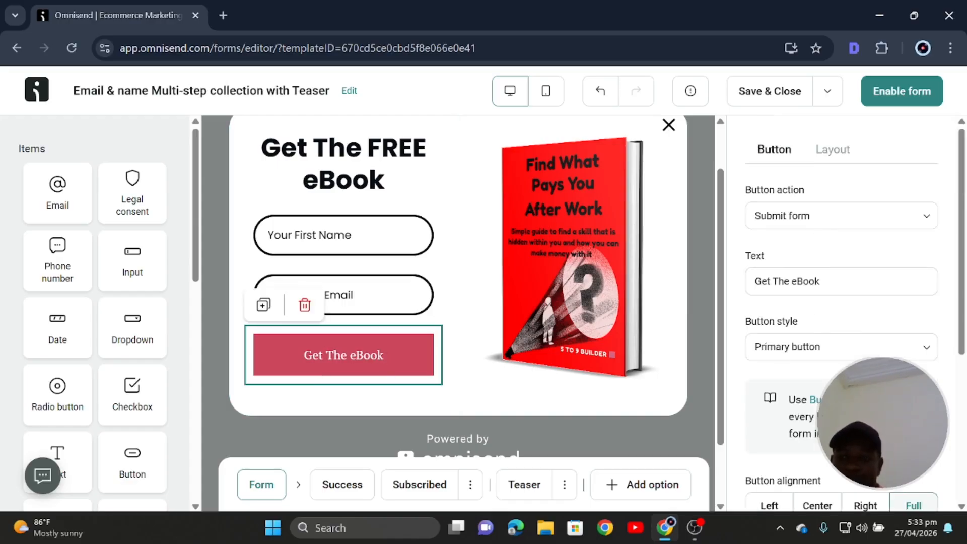
pyautogui.scroll(-2, 792, 322)
pyautogui.click(859, 324)
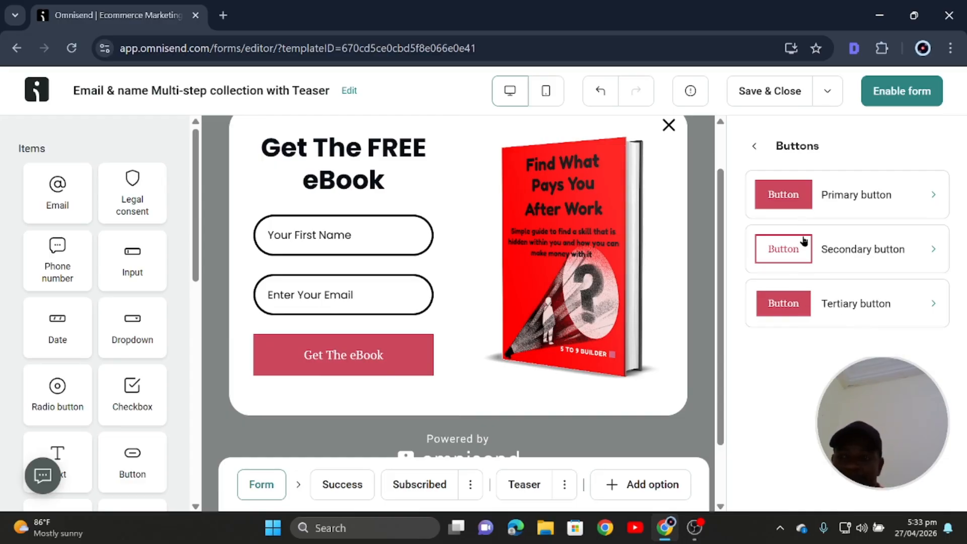
# Give the primary button a red #FF0000 fill and pill-shaped corners.
pyautogui.click(783, 200)
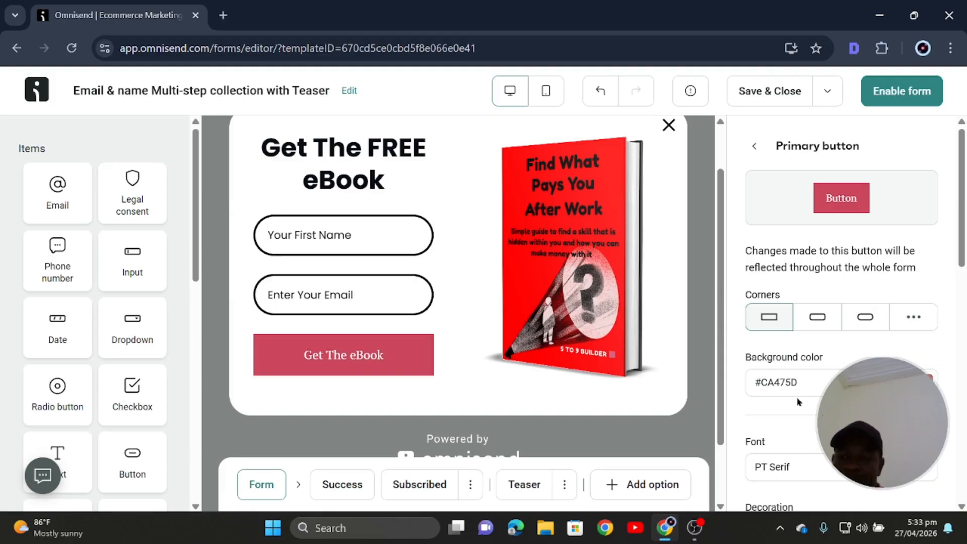
pyautogui.click(930, 382)
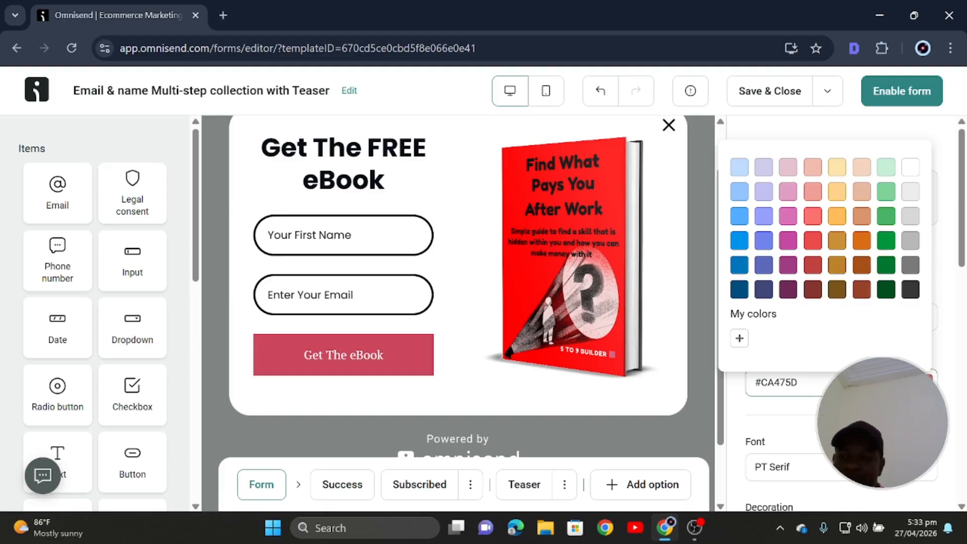
pyautogui.click(741, 339)
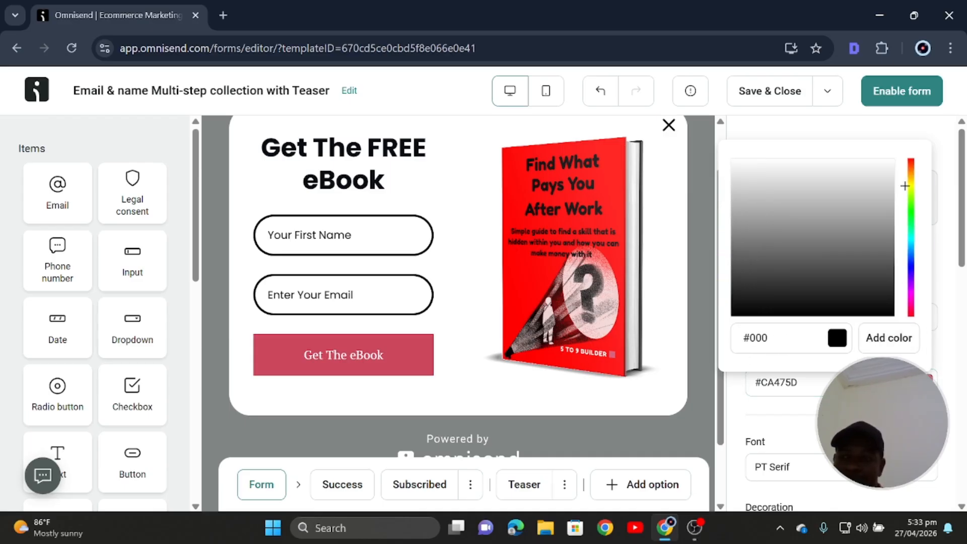
pyautogui.moveTo(912, 167)
pyautogui.mouseDown()
pyautogui.moveTo(911, 190)
pyautogui.moveTo(917, 151)
pyautogui.moveTo(890, 161)
pyautogui.moveTo(905, 160)
pyautogui.mouseUp()
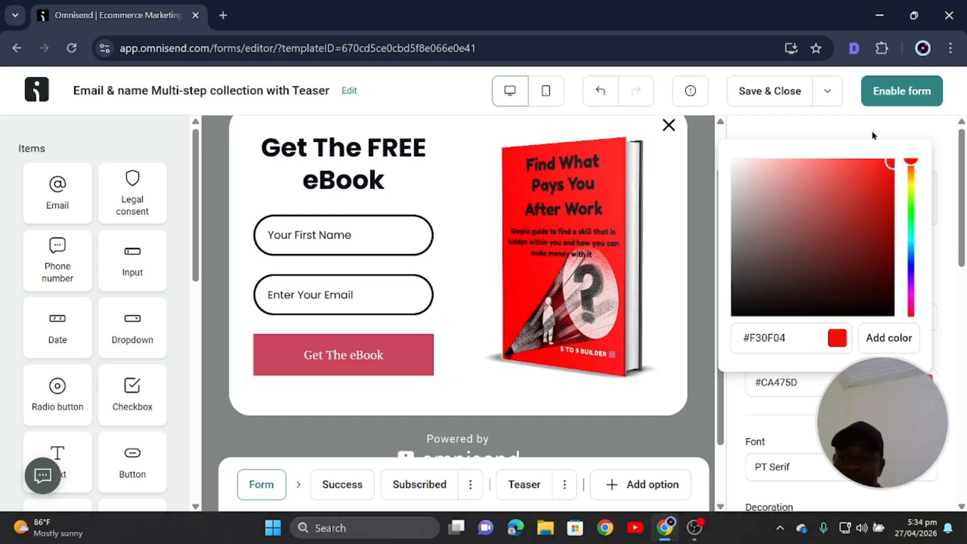
pyautogui.click(796, 349)
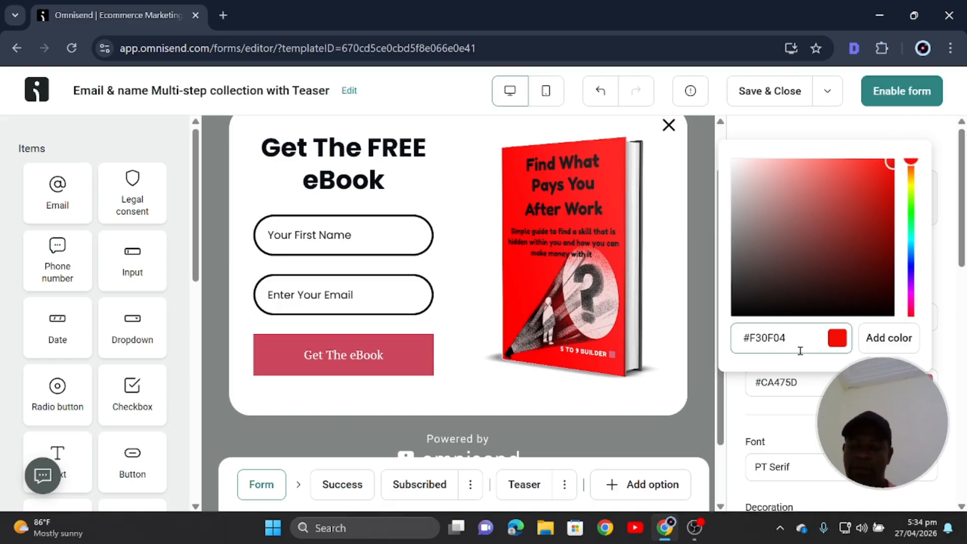
pyautogui.press('BackSpace')
pyautogui.press('BackSpace')
pyautogui.press('BackSpace')
pyautogui.press('BackSpace')
pyautogui.press('BackSpace')
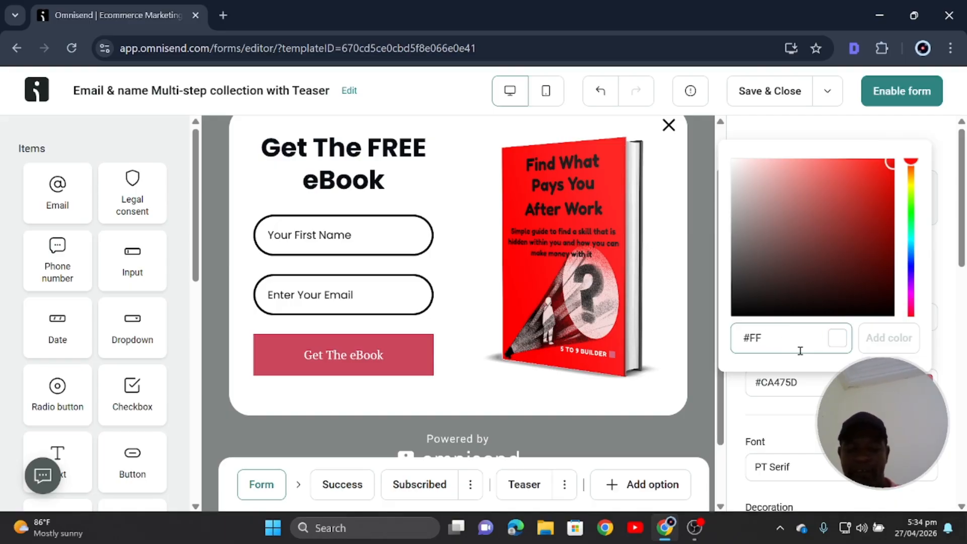
pyautogui.write('F0000')
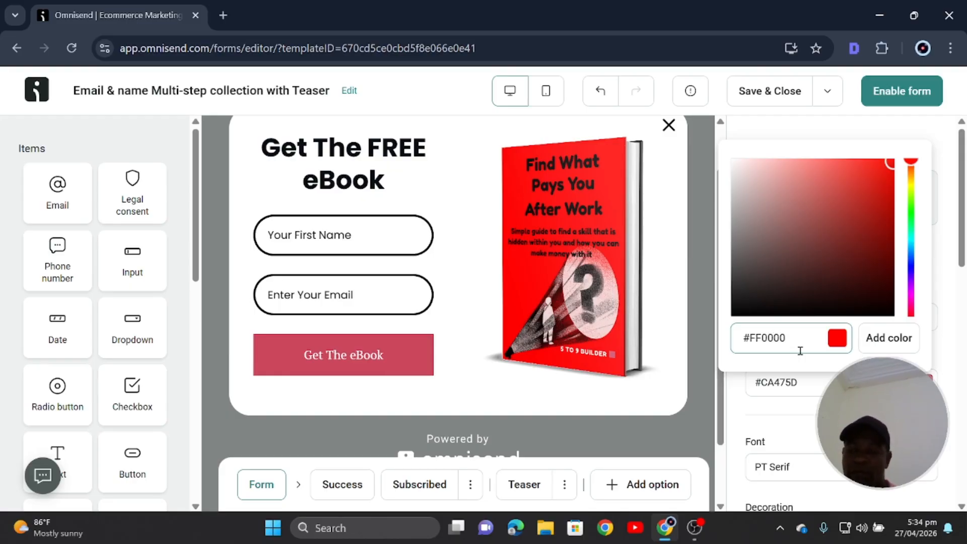
pyautogui.click(889, 338)
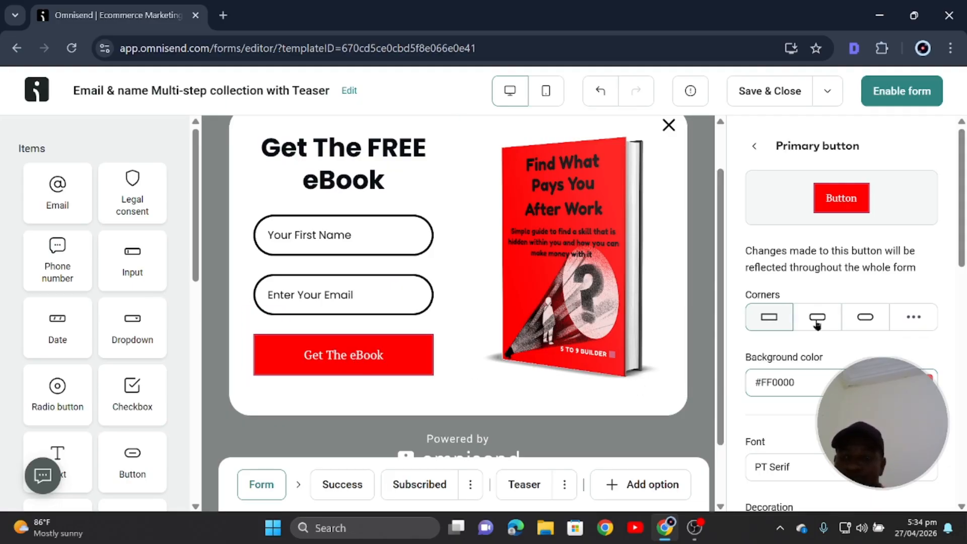
pyautogui.click(865, 317)
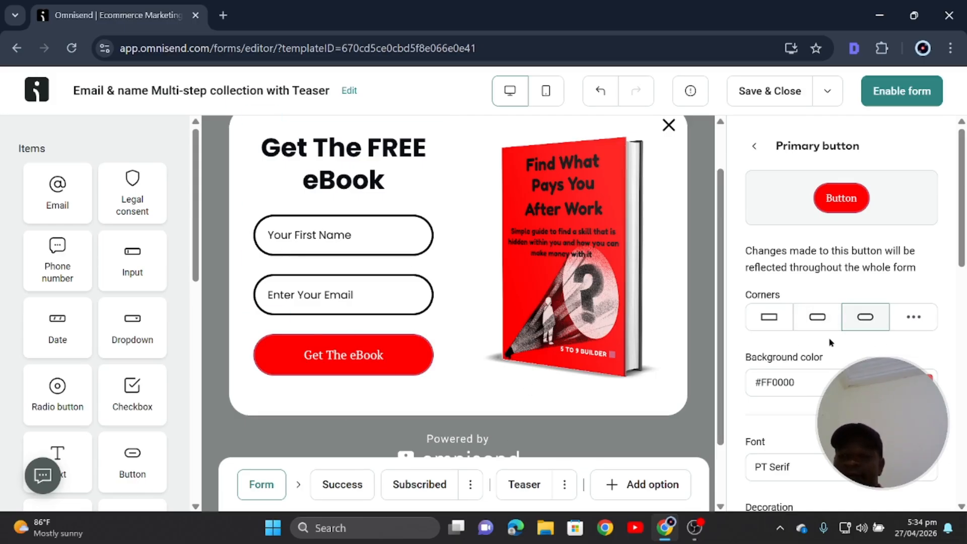
# Set the button text to Poppins 18px, centred and not bold.
pyautogui.scroll(-5, 853, 329)
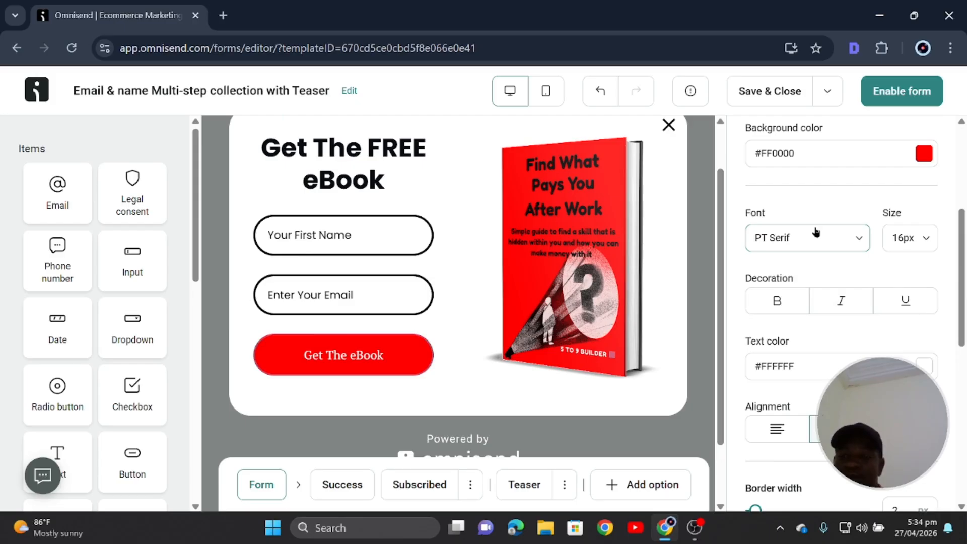
pyautogui.click(820, 235)
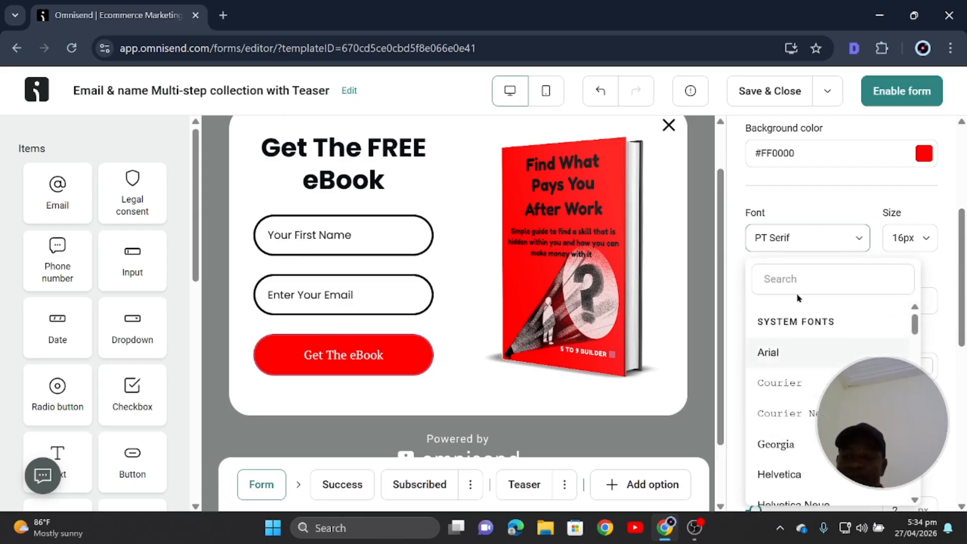
pyautogui.click(803, 281)
pyautogui.write('po')
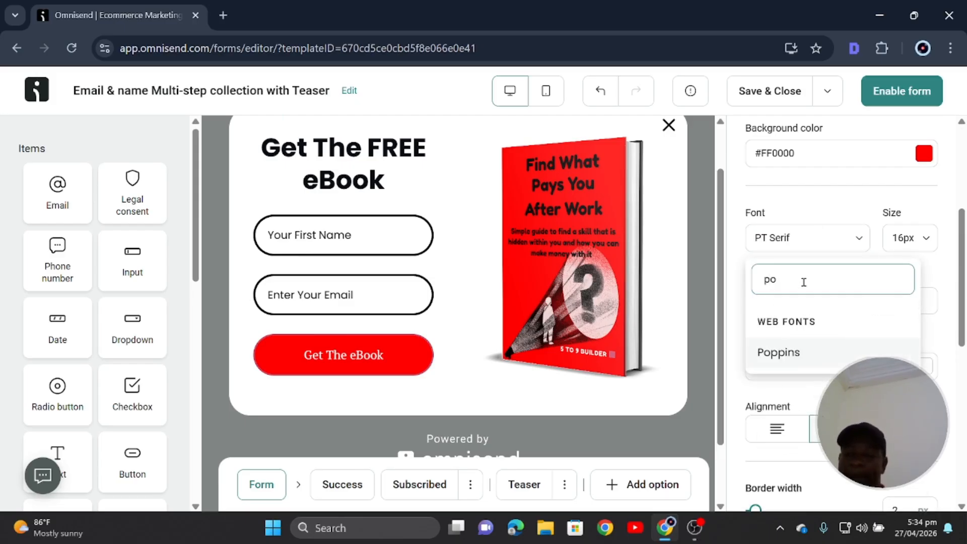
pyautogui.click(801, 350)
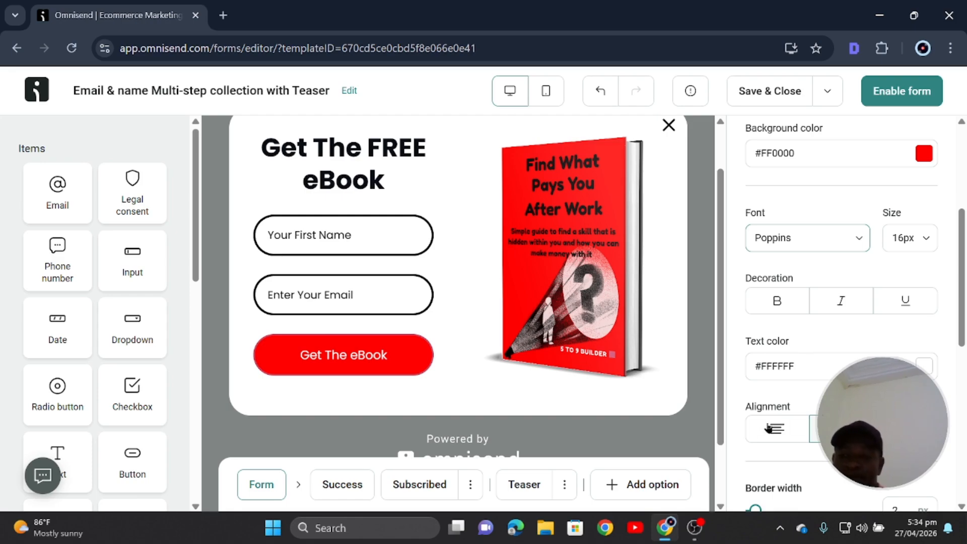
pyautogui.click(776, 309)
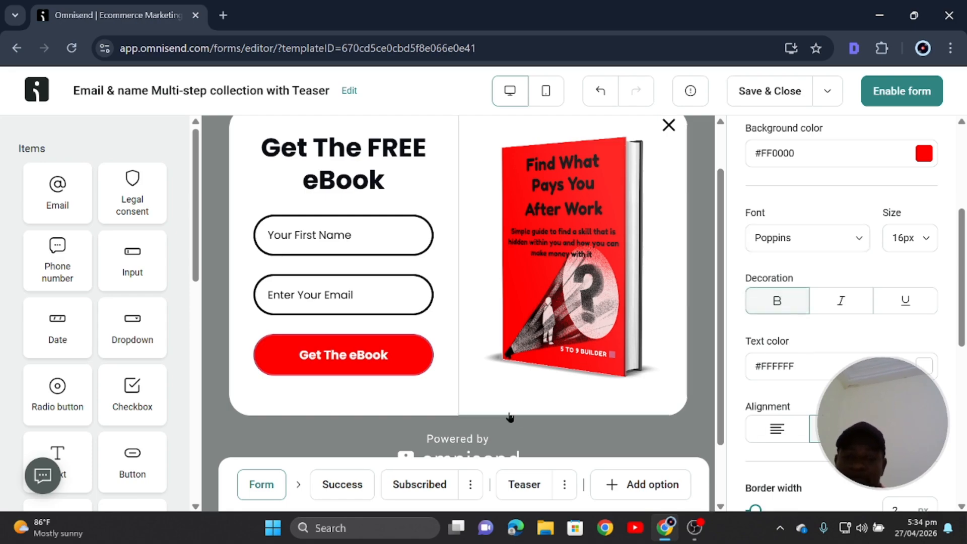
pyautogui.click(778, 309)
pyautogui.click(925, 245)
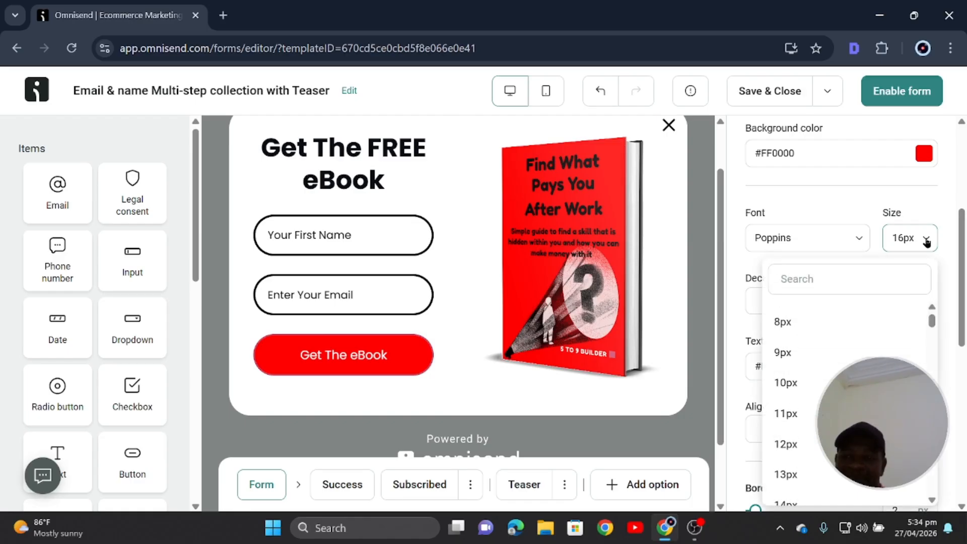
pyautogui.scroll(-3, 809, 455)
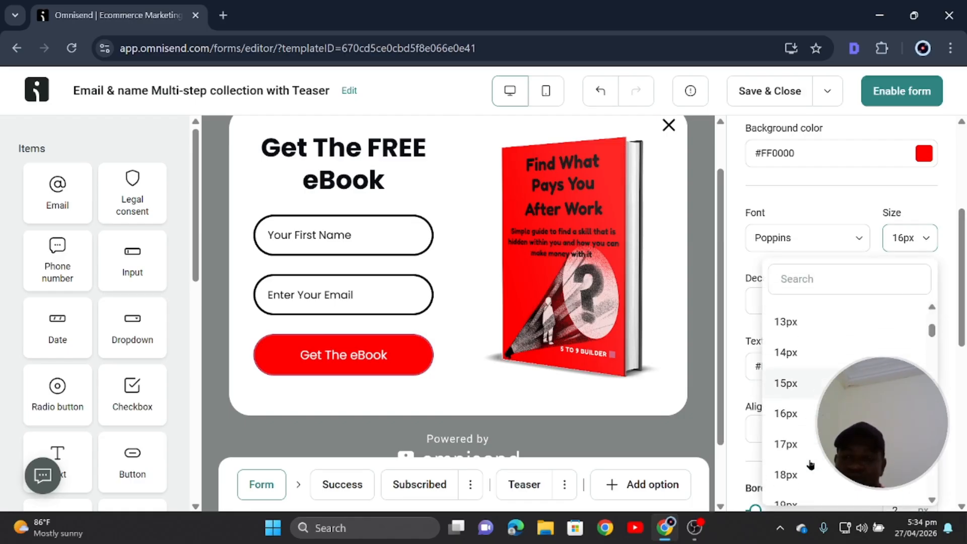
pyautogui.click(786, 475)
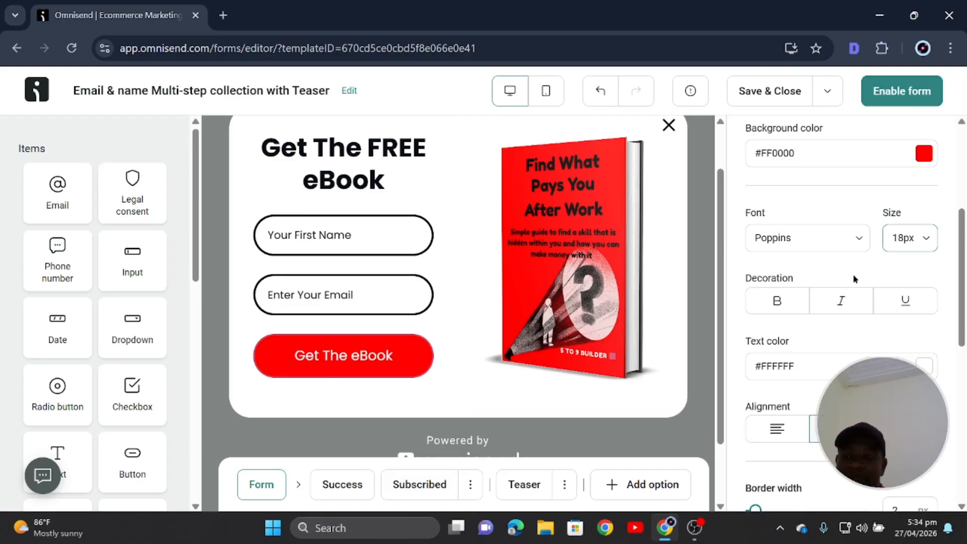
pyautogui.click(777, 429)
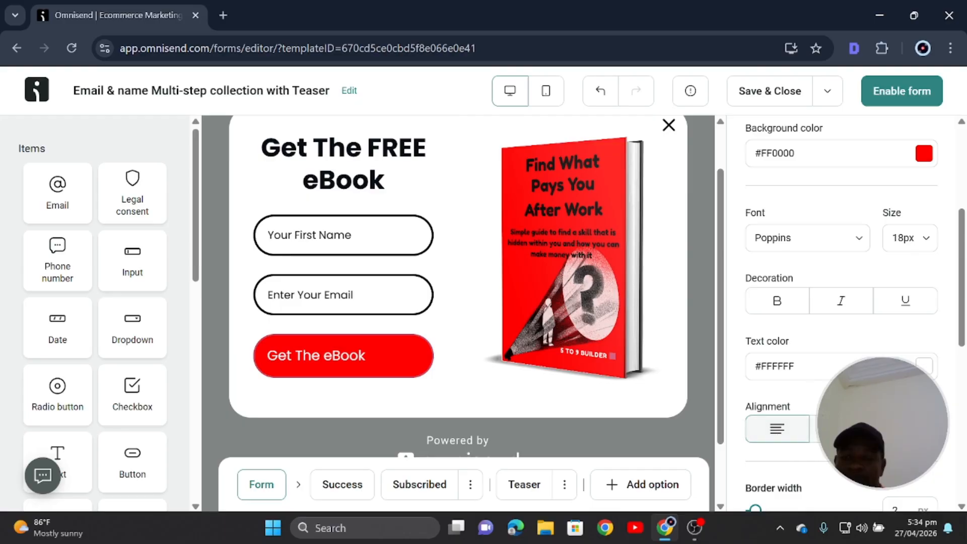
pyautogui.click(841, 429)
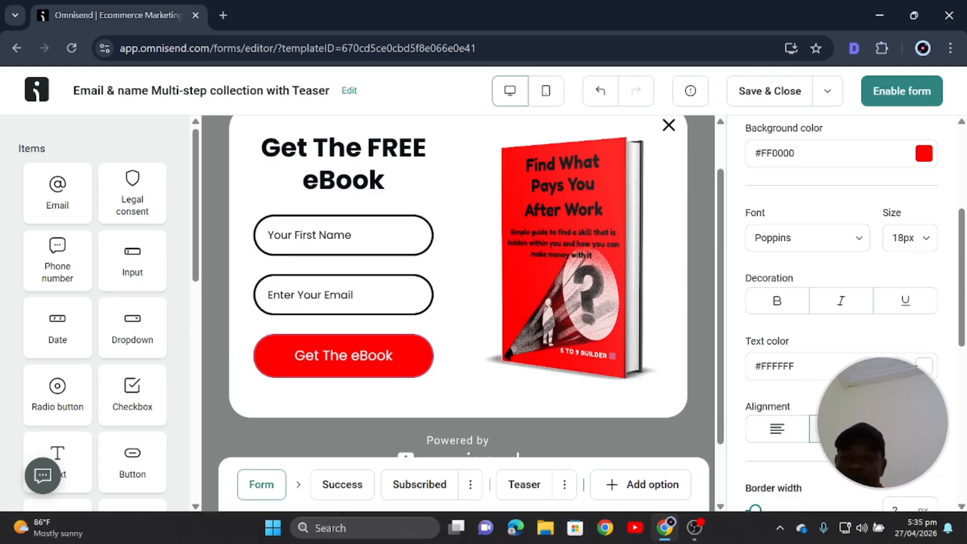
pyautogui.click(776, 302)
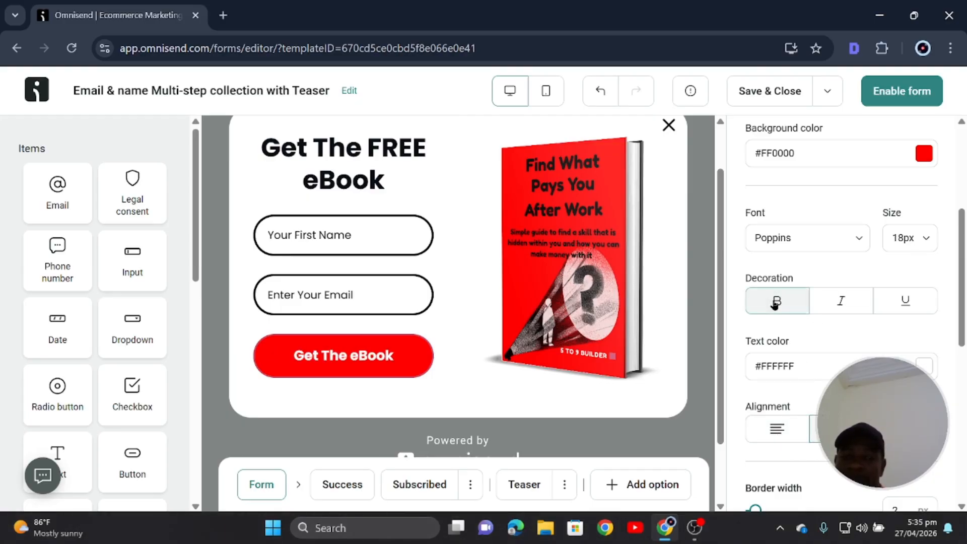
pyautogui.click(776, 302)
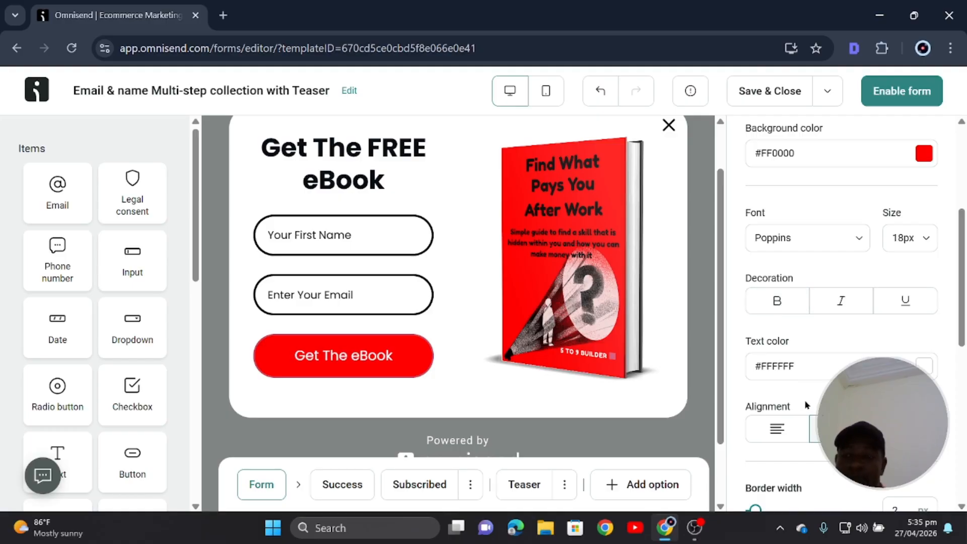
pyautogui.scroll(-1, 806, 406)
pyautogui.scroll(-4, 805, 404)
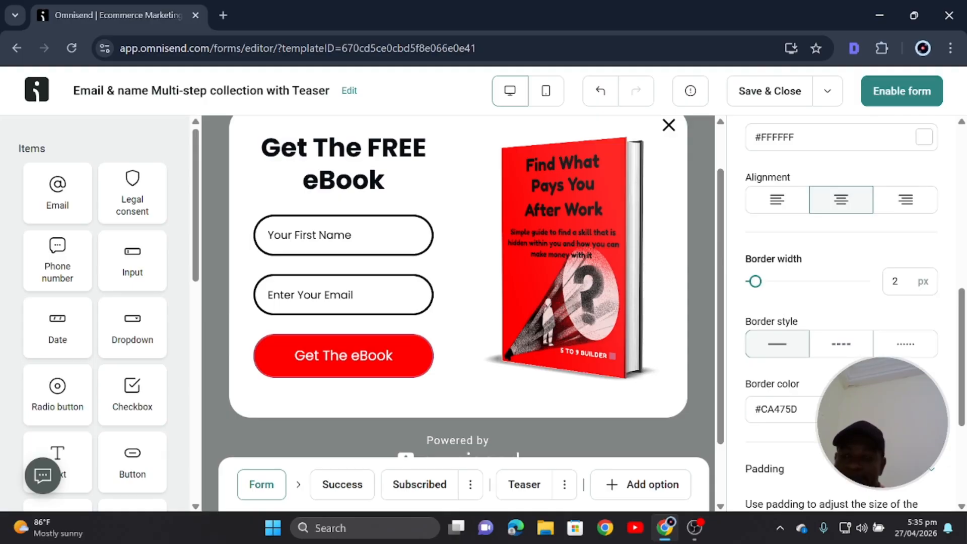
# Change the button border colour to dark grey #383838 after briefly trying the saved red.
pyautogui.click(924, 409)
pyautogui.click(740, 368)
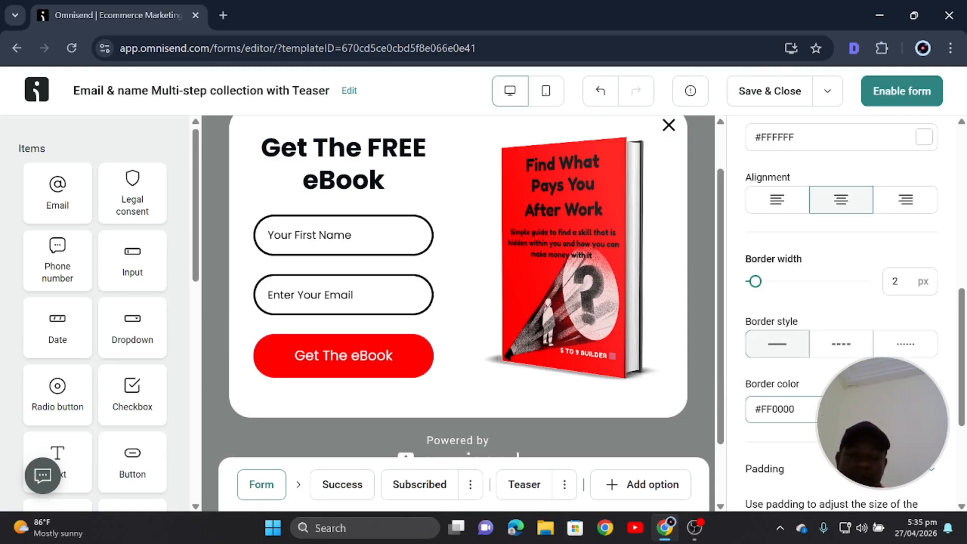
pyautogui.click(924, 409)
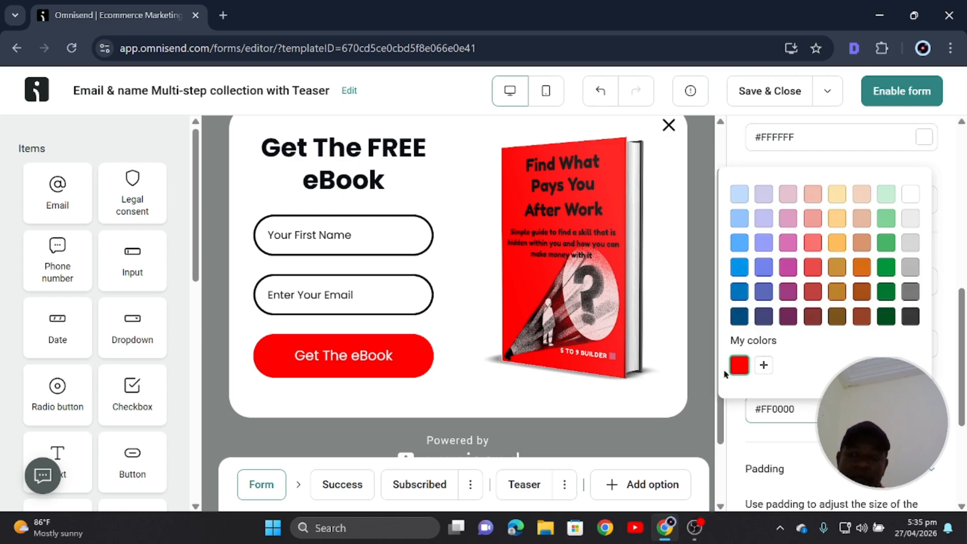
pyautogui.click(911, 316)
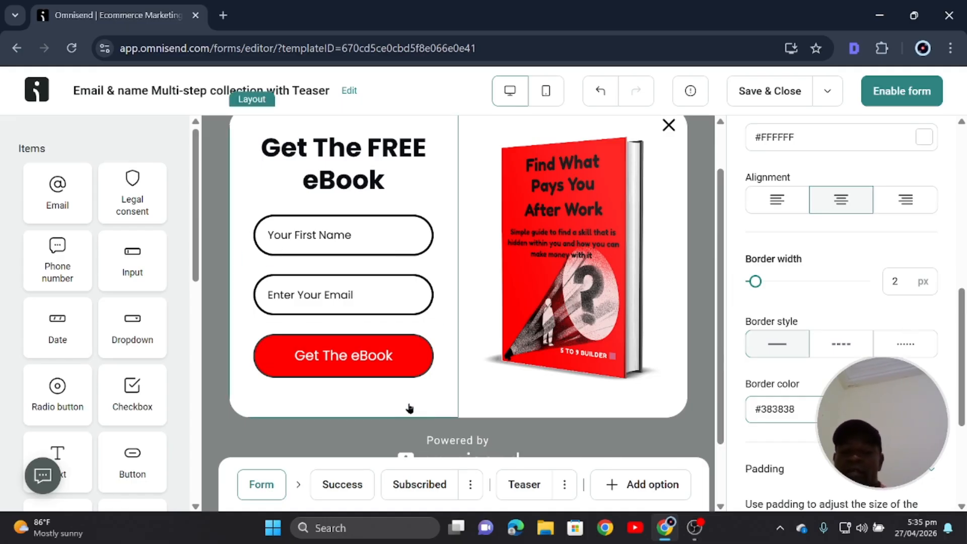
pyautogui.scroll(-2, 458, 342)
pyautogui.scroll(2, 458, 362)
pyautogui.scroll(-2, 463, 357)
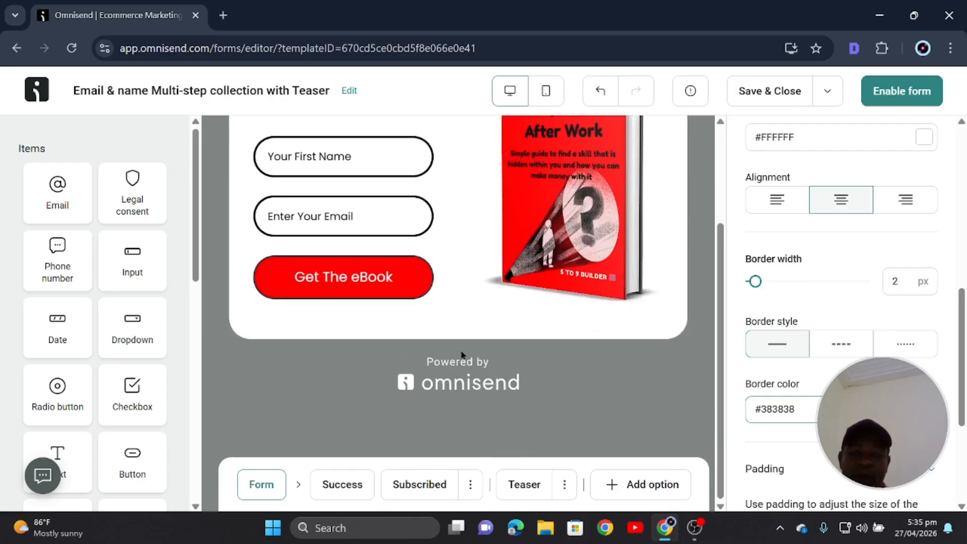
pyautogui.scroll(3, 464, 343)
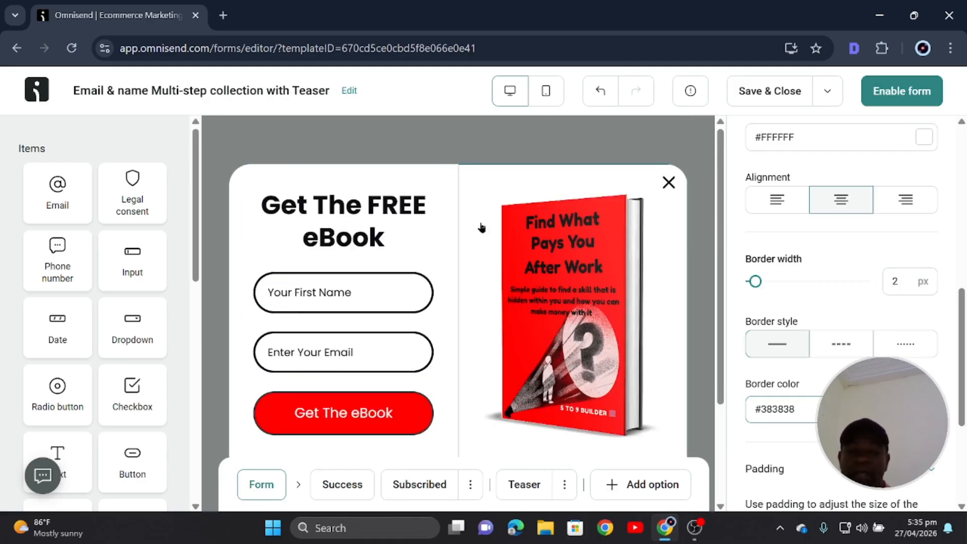
pyautogui.scroll(-2, 561, 308)
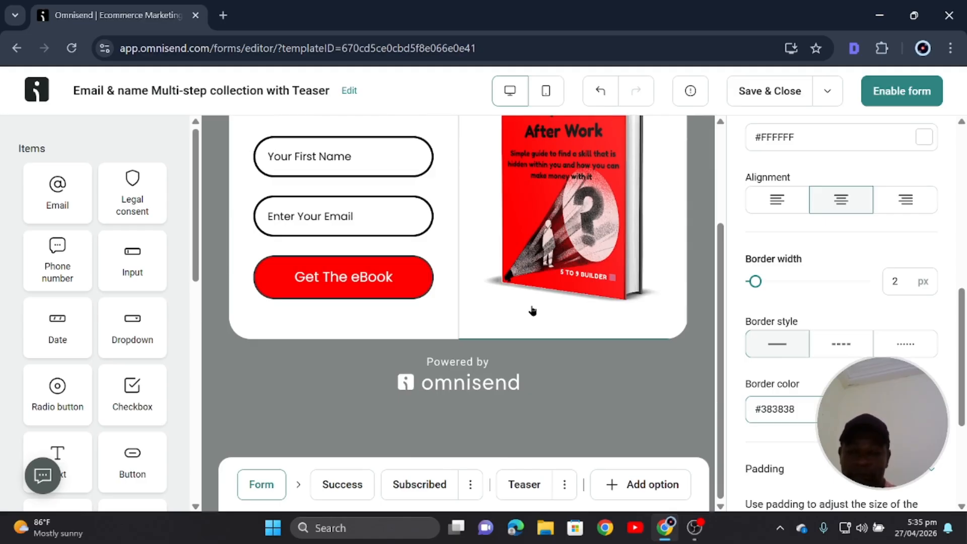
pyautogui.scroll(1, 532, 309)
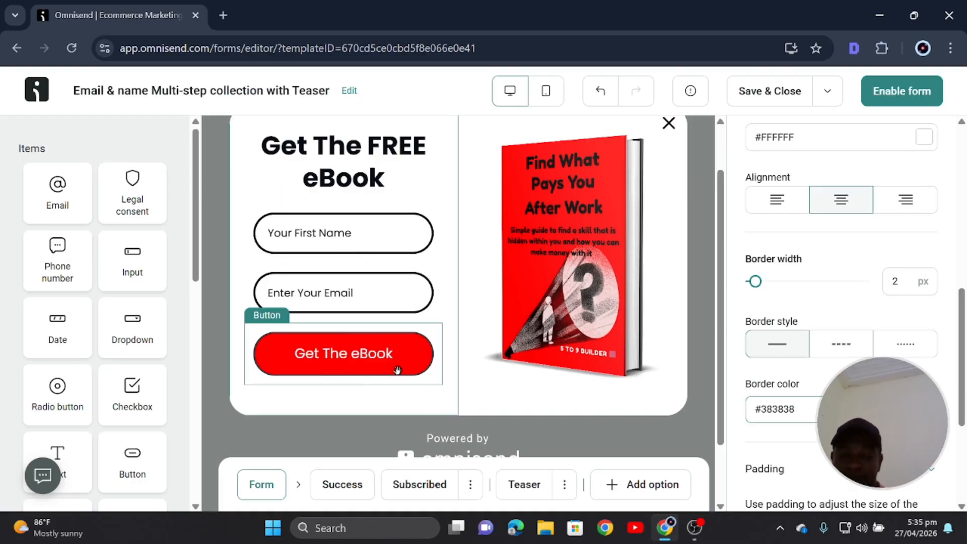
pyautogui.scroll(-2, 408, 364)
pyautogui.scroll(3, 408, 364)
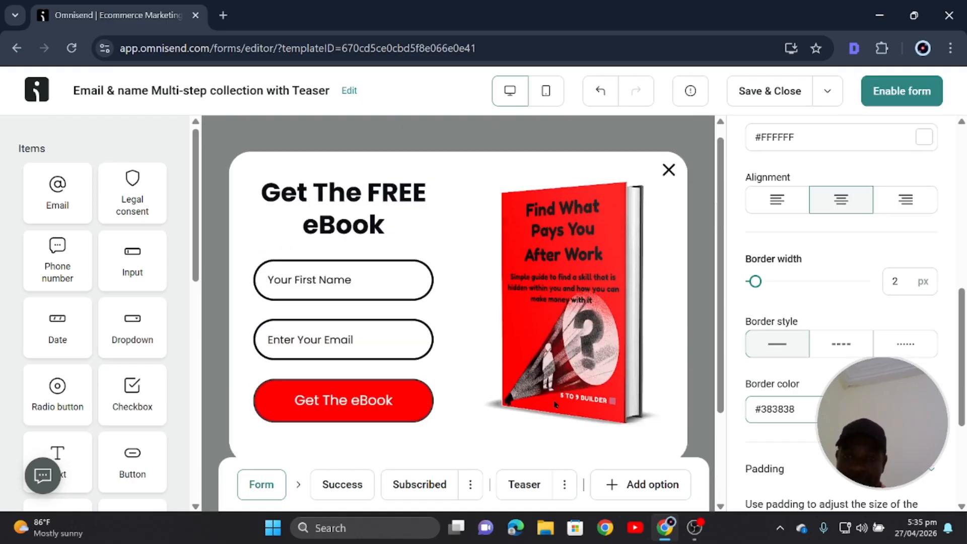
pyautogui.scroll(-3, 557, 400)
pyautogui.scroll(3, 557, 353)
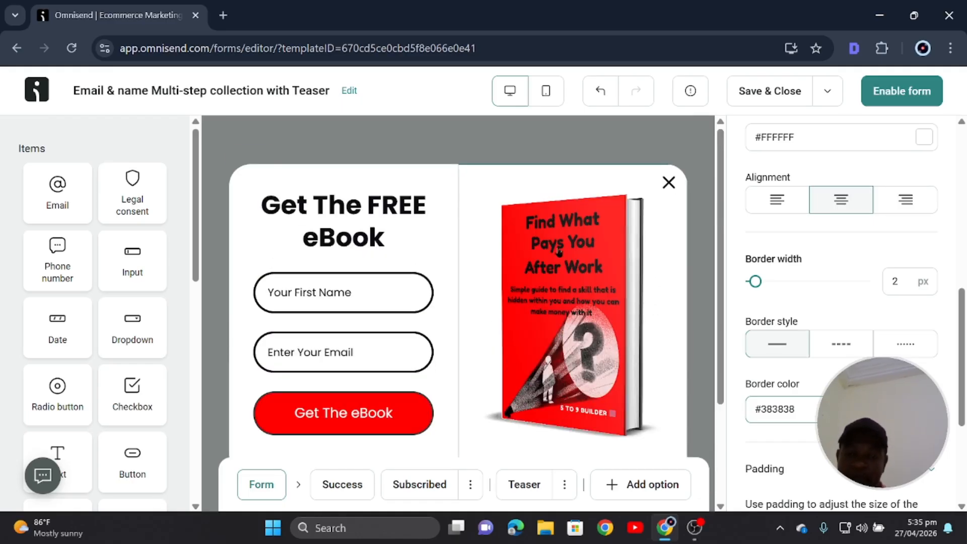
pyautogui.scroll(-3, 555, 403)
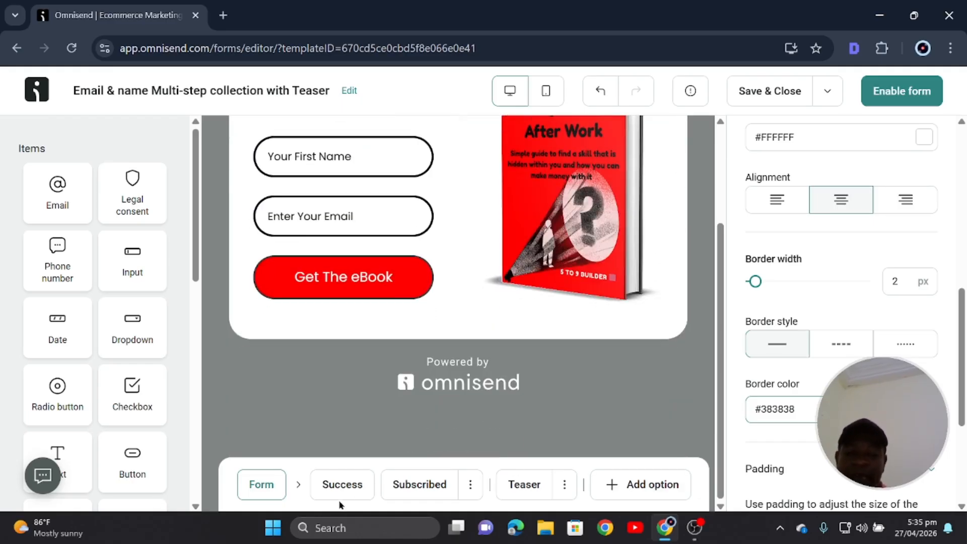
# On the Success step, replace 'THANKS FOR SIGNING UP!' with 'You Can Find The eBook In Your Inbox'.
pyautogui.click(342, 484)
pyautogui.scroll(2, 388, 387)
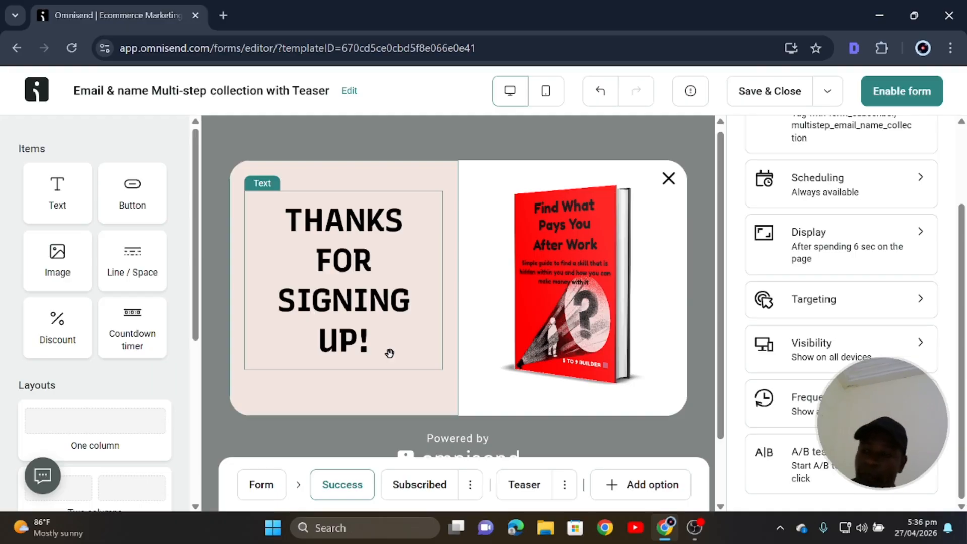
pyautogui.click(342, 285)
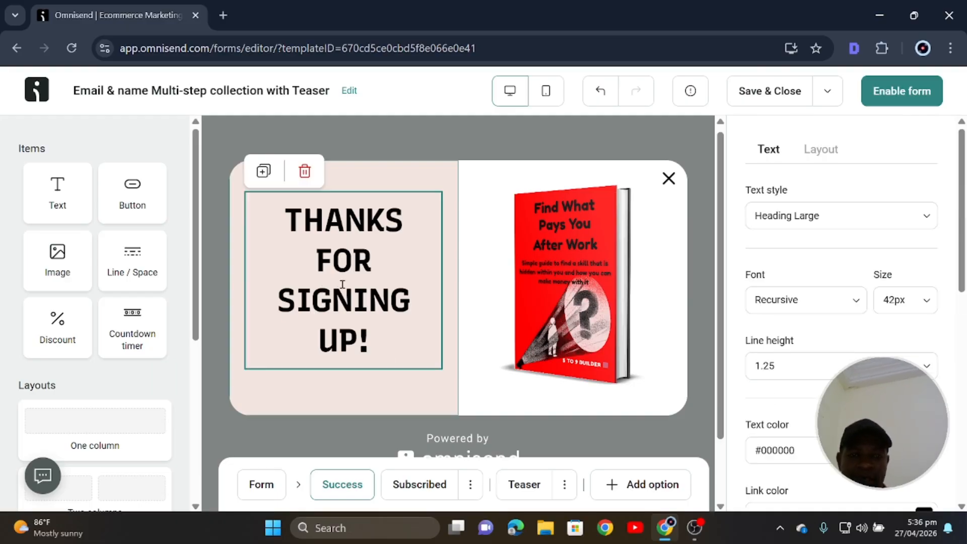
pyautogui.moveTo(380, 341); pyautogui.dragTo(295, 209)
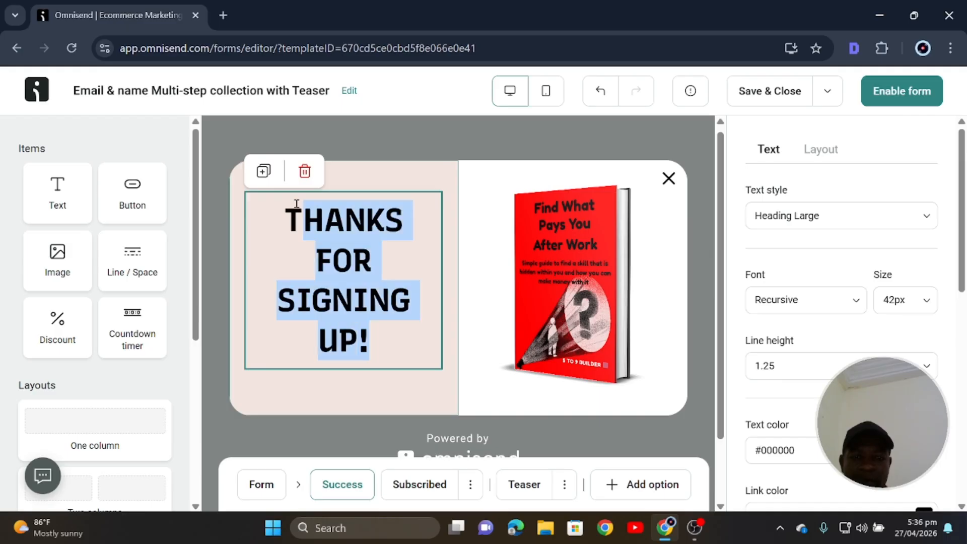
pyautogui.write('Y')
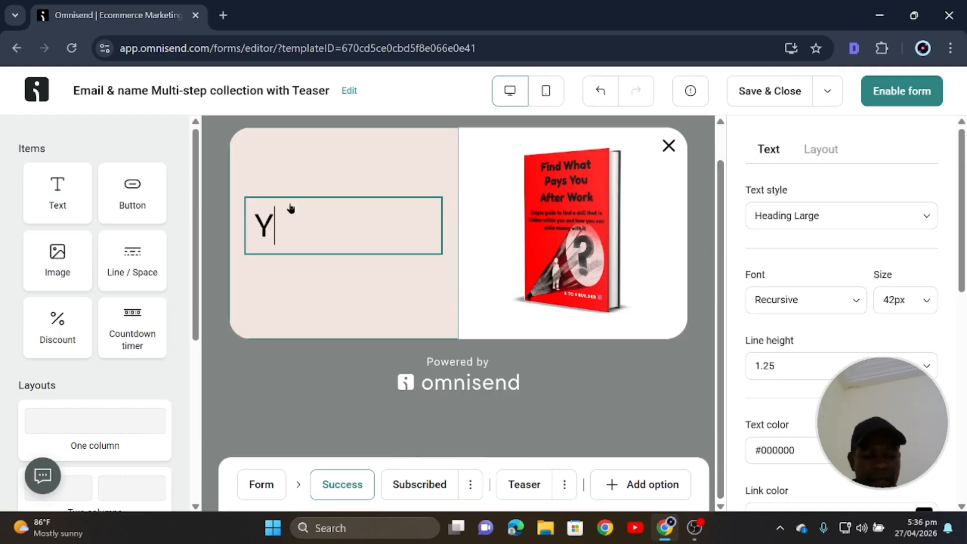
pyautogui.write('ou can')
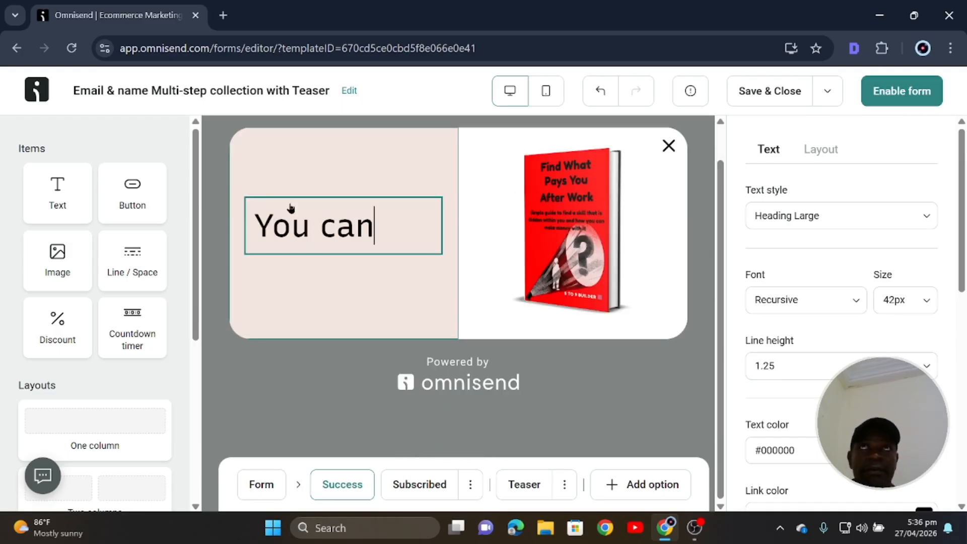
pyautogui.press('BackSpace')
pyautogui.press('BackSpace')
pyautogui.press('BackSpace')
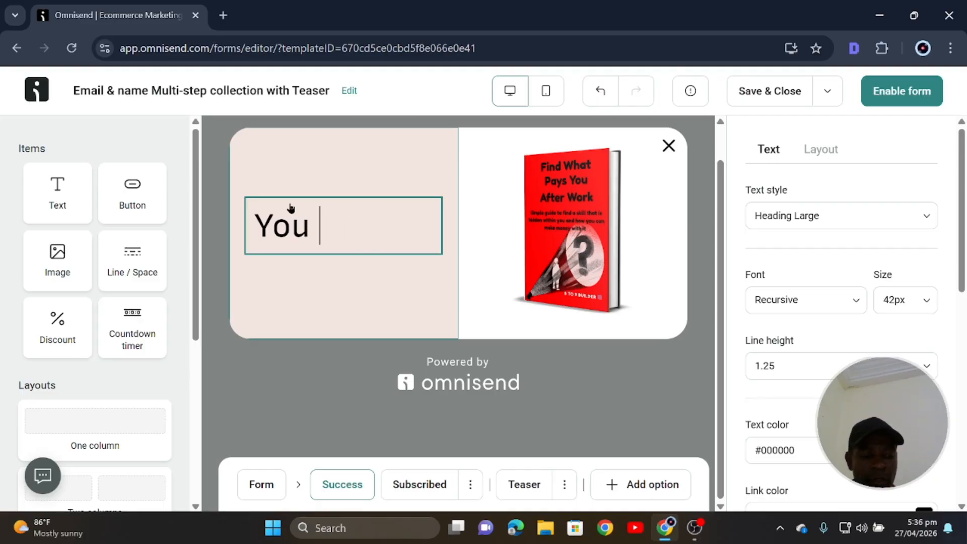
pyautogui.write('Can Find ')
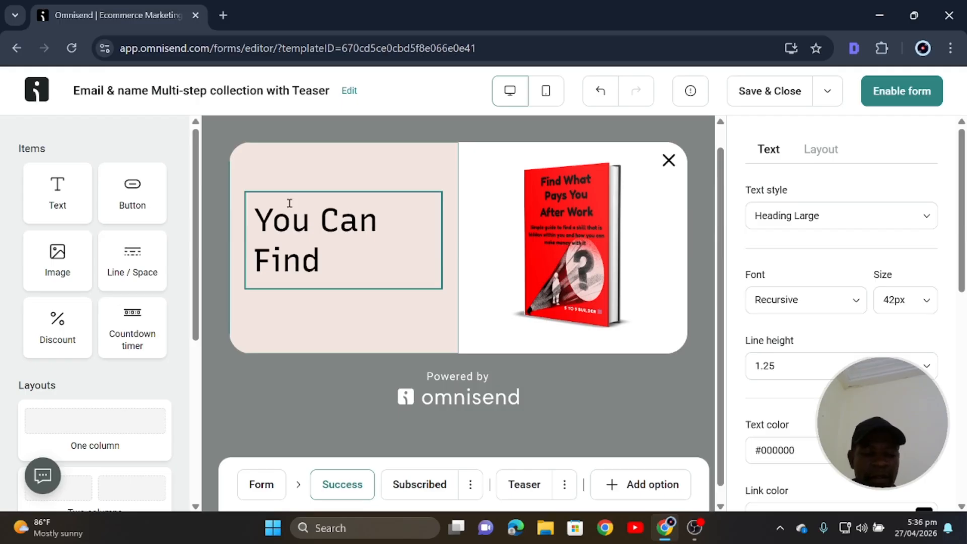
pyautogui.write('The eB')
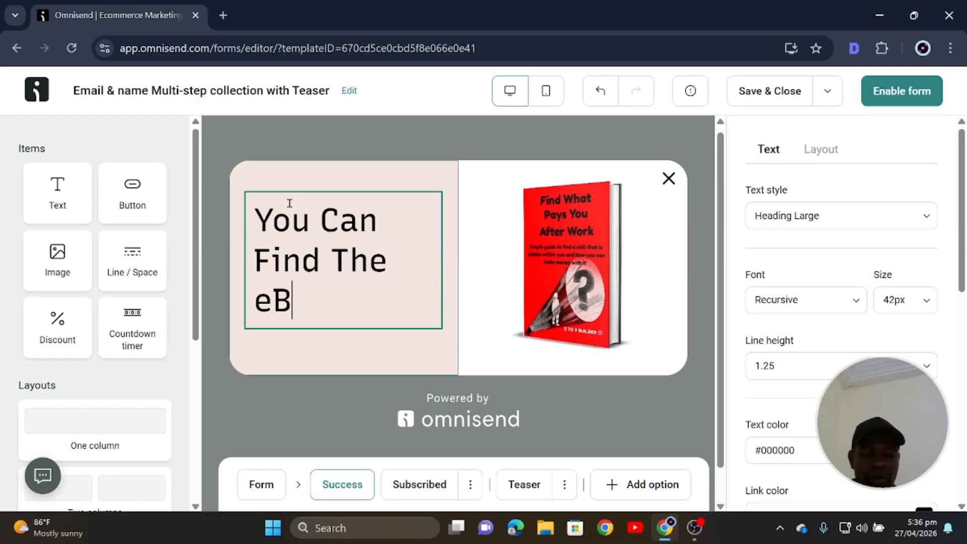
pyautogui.write('ook in')
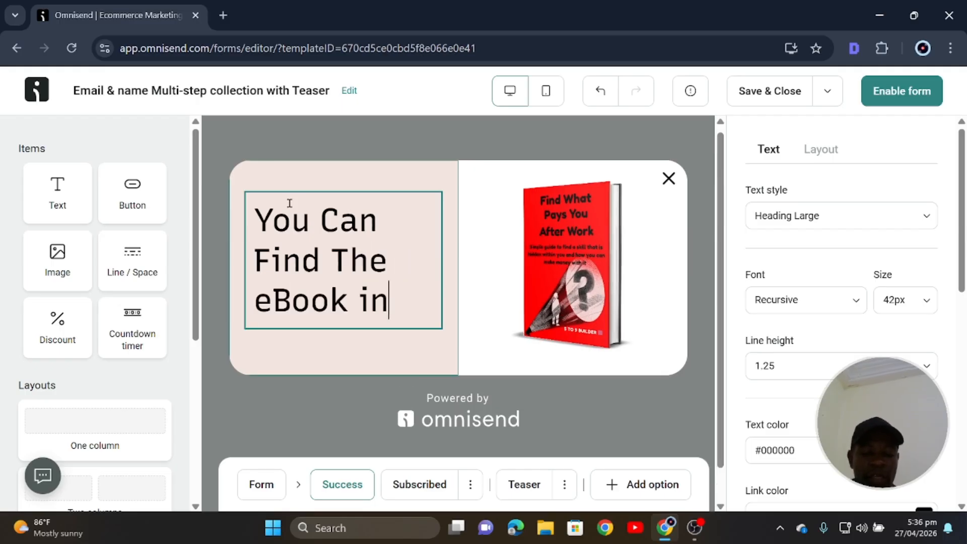
pyautogui.press('BackSpace')
pyautogui.press('BackSpace')
pyautogui.write('In ')
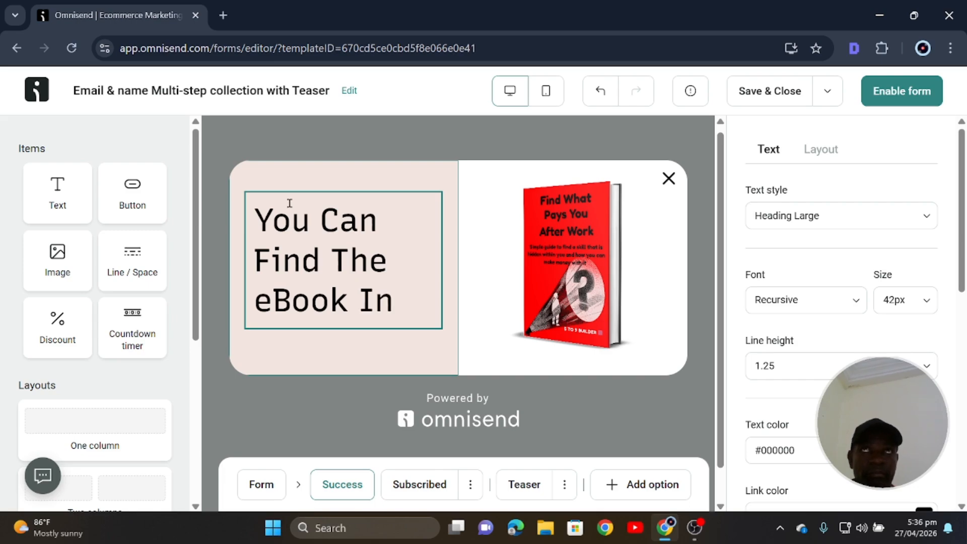
pyautogui.write('Your ')
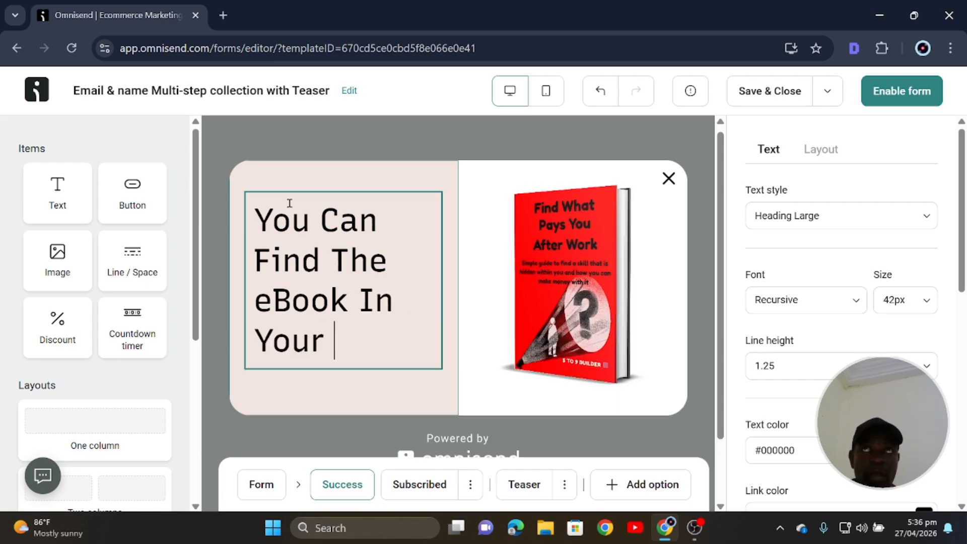
pyautogui.write('Inbox')
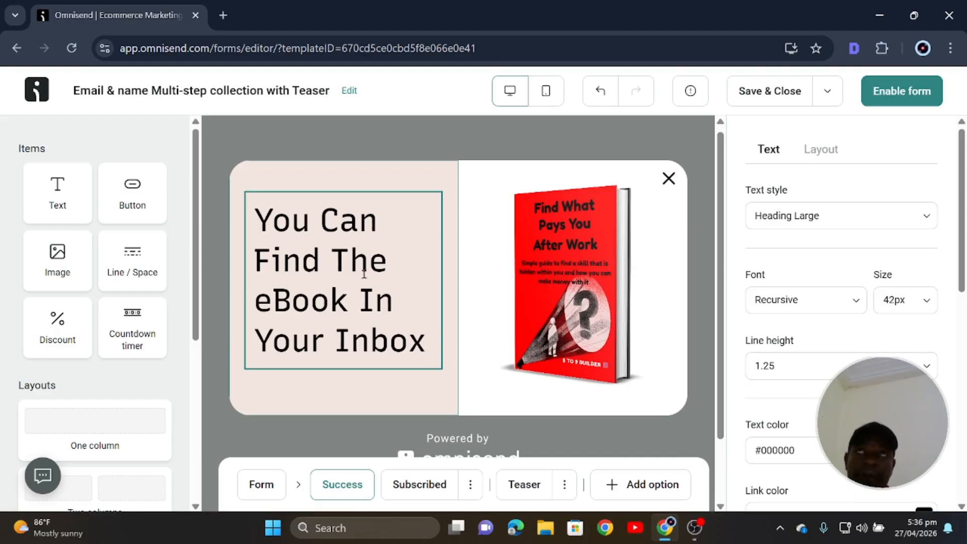
# Set the success heading's font to Poppins.
pyautogui.moveTo(424, 342); pyautogui.dragTo(252, 220)
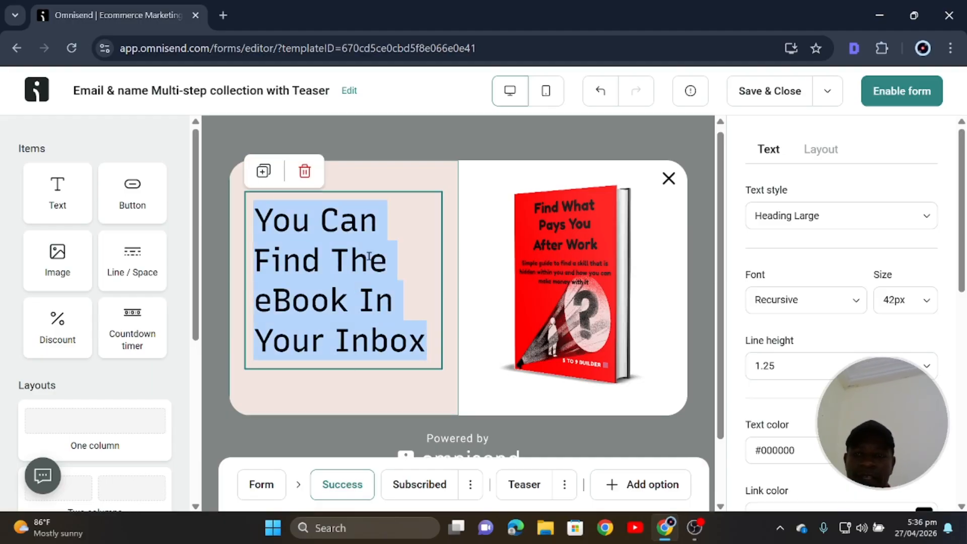
pyautogui.click(806, 300)
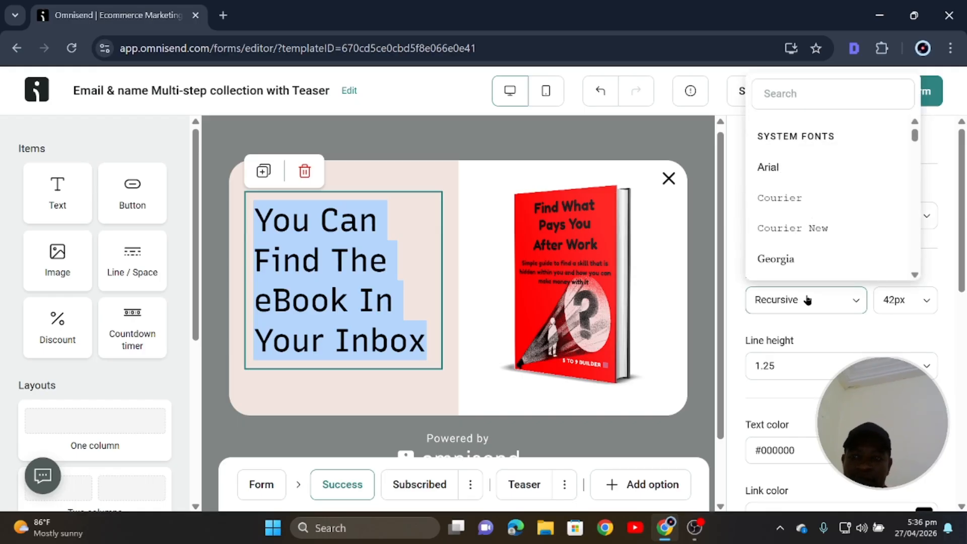
pyautogui.click(811, 86)
pyautogui.write('p')
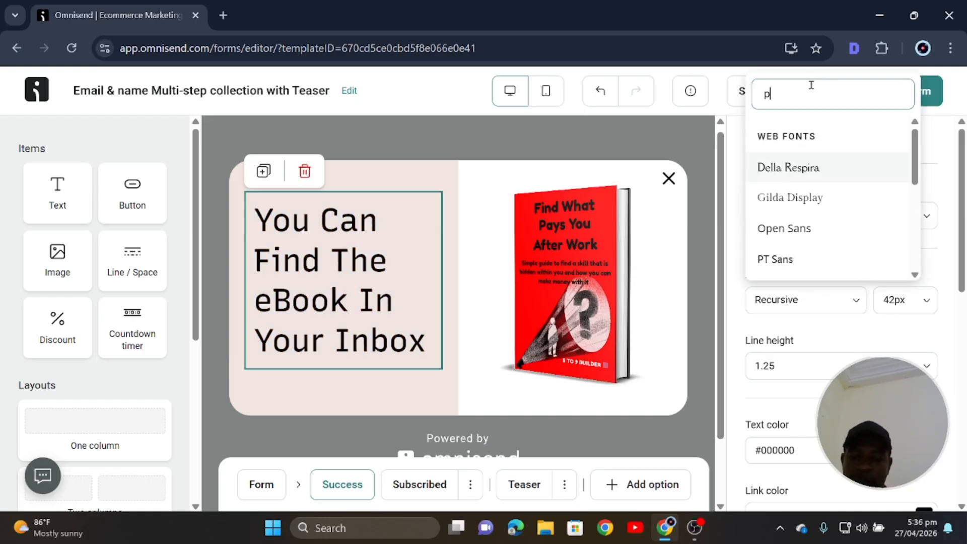
pyautogui.write('o')
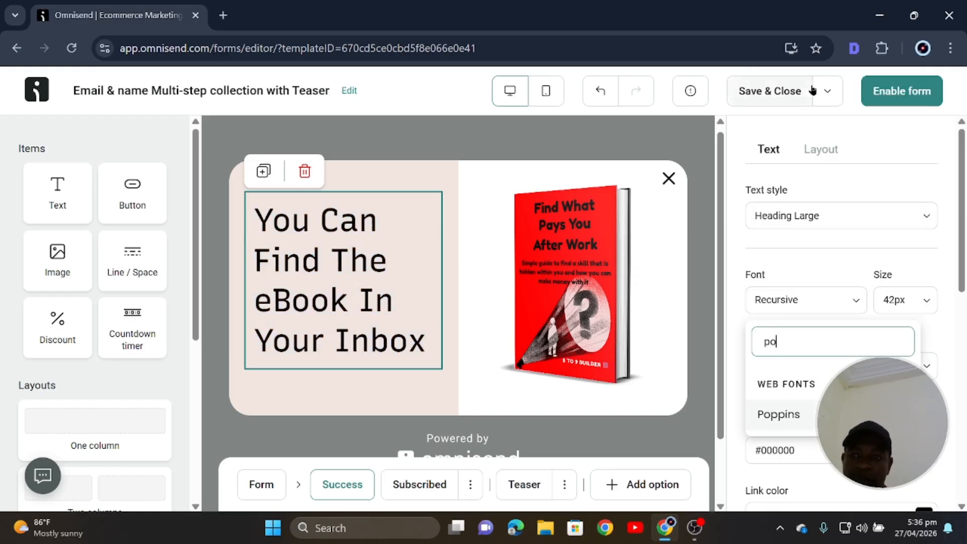
pyautogui.click(797, 416)
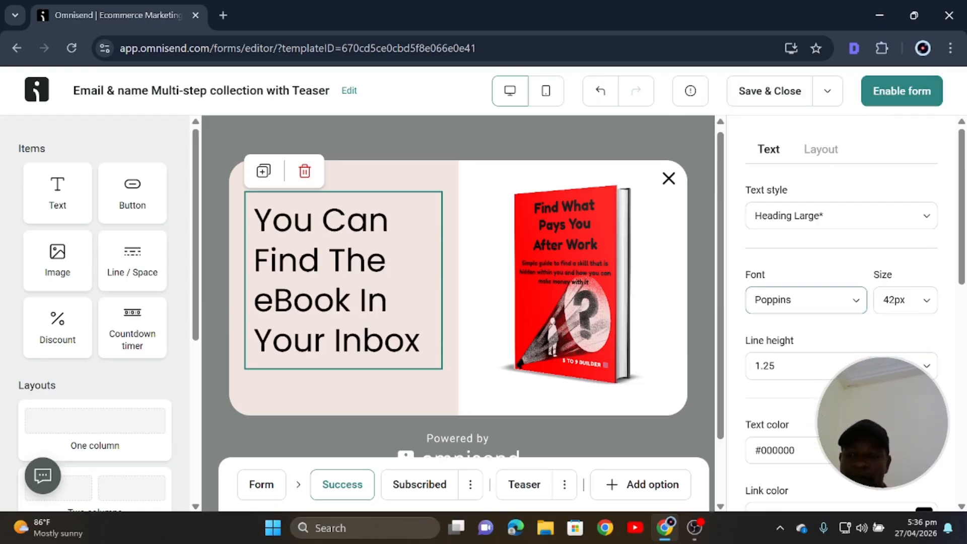
pyautogui.scroll(-2, 819, 372)
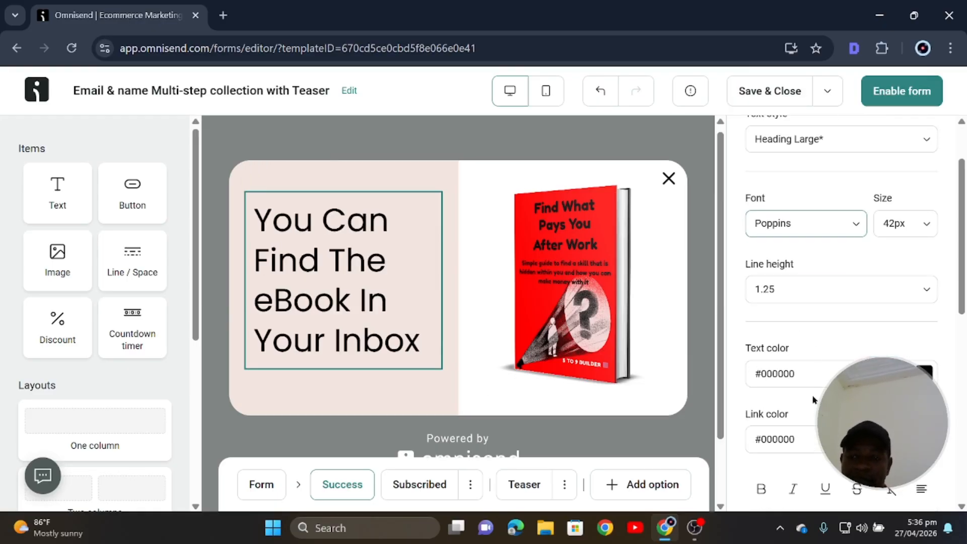
pyautogui.scroll(-3, 803, 433)
# Make the whole success heading bold.
pyautogui.click(760, 336)
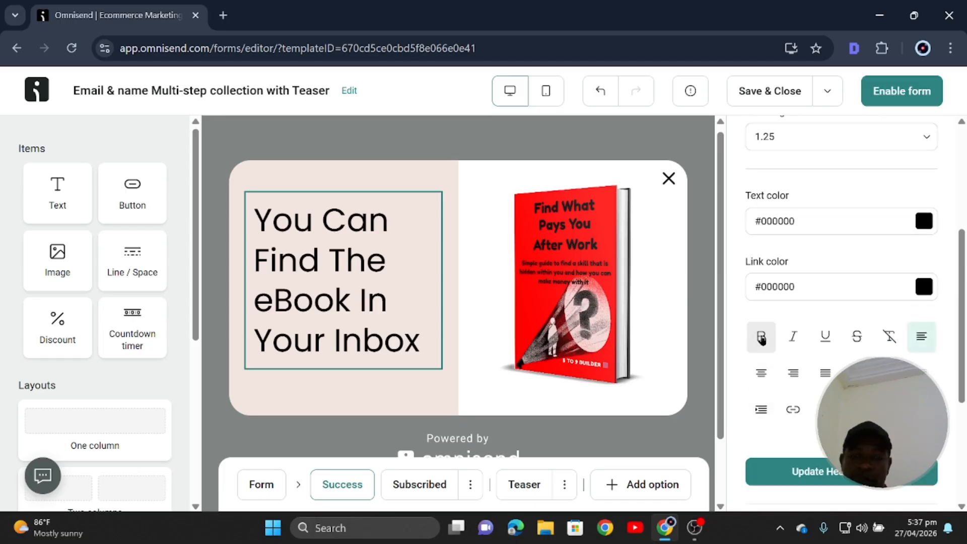
pyautogui.tripleClick(417, 316)
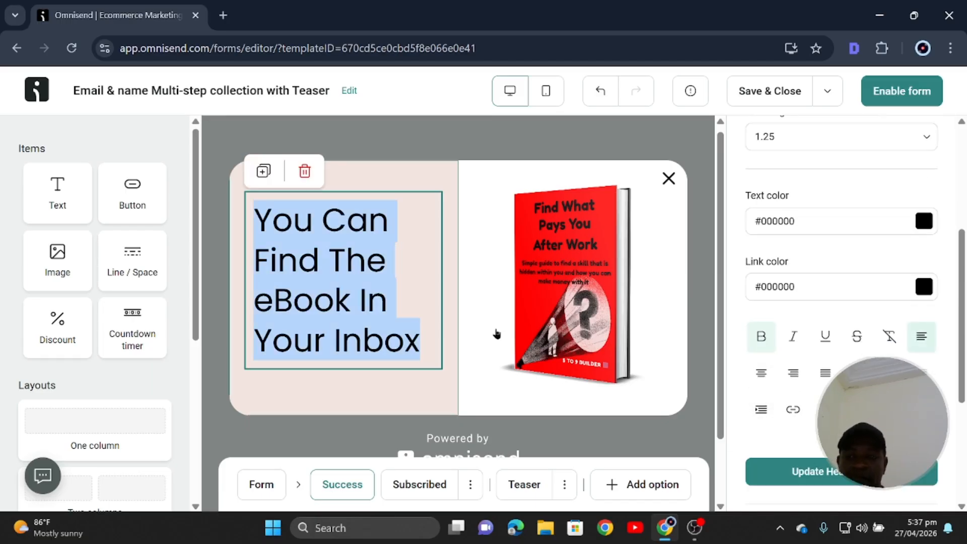
pyautogui.click(761, 336)
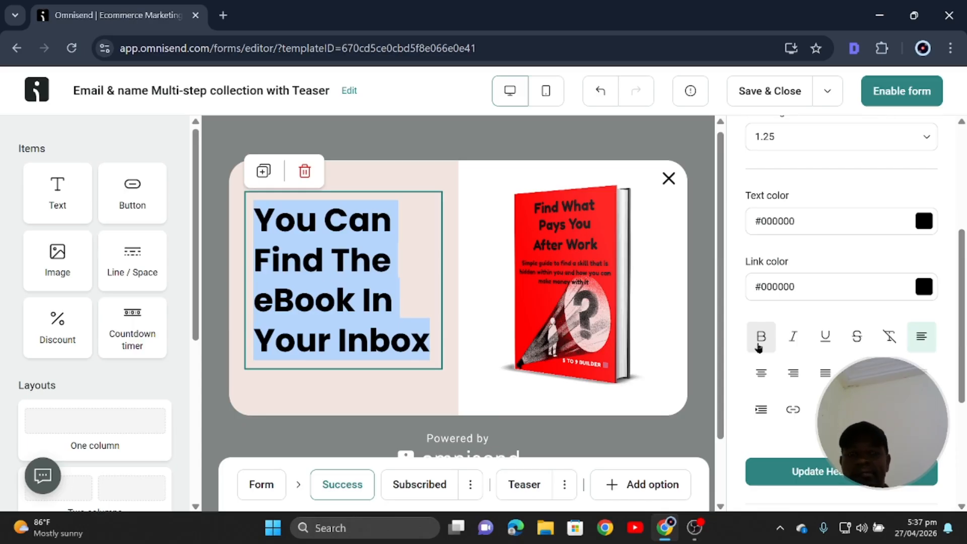
pyautogui.click(759, 346)
pyautogui.click(759, 347)
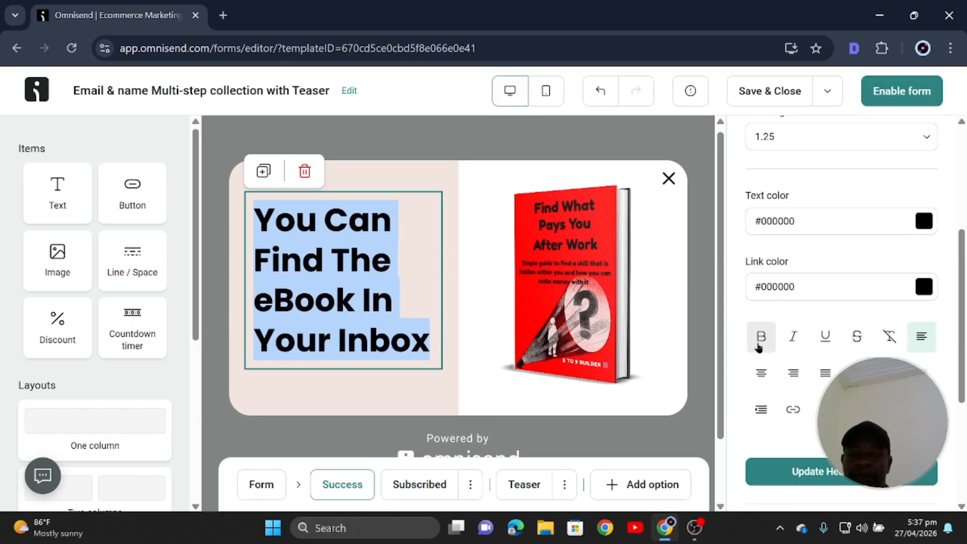
pyautogui.click(760, 343)
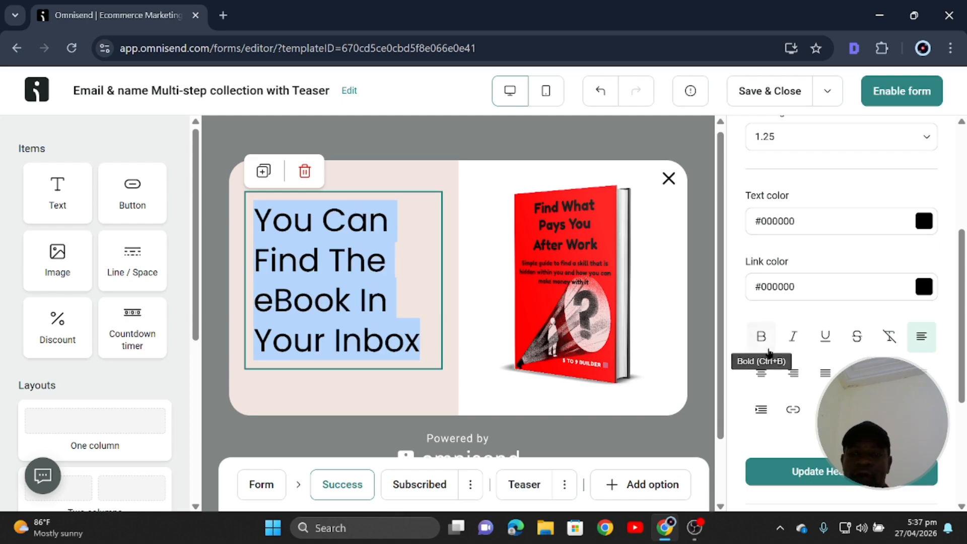
pyautogui.click(760, 342)
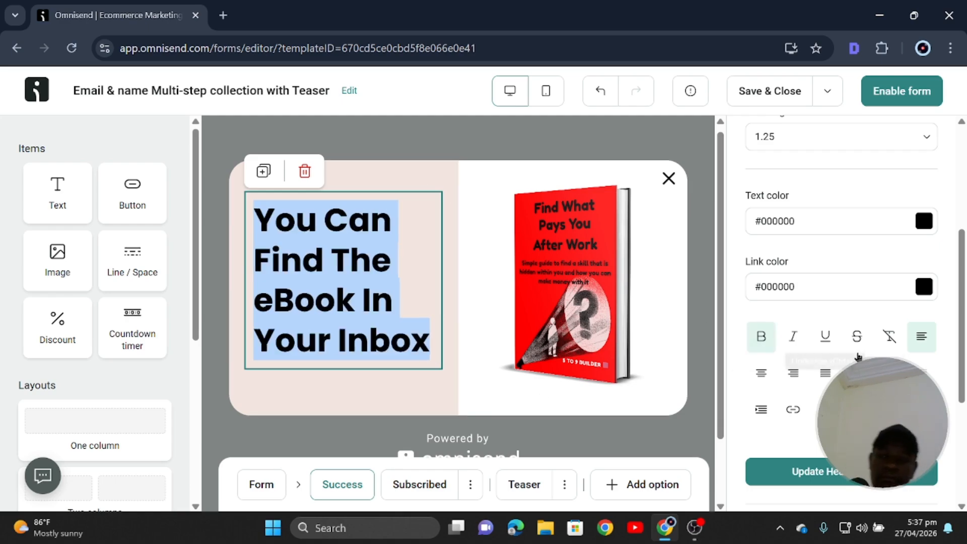
# Left-align the heading after trying right and centre alignment.
pyautogui.click(797, 372)
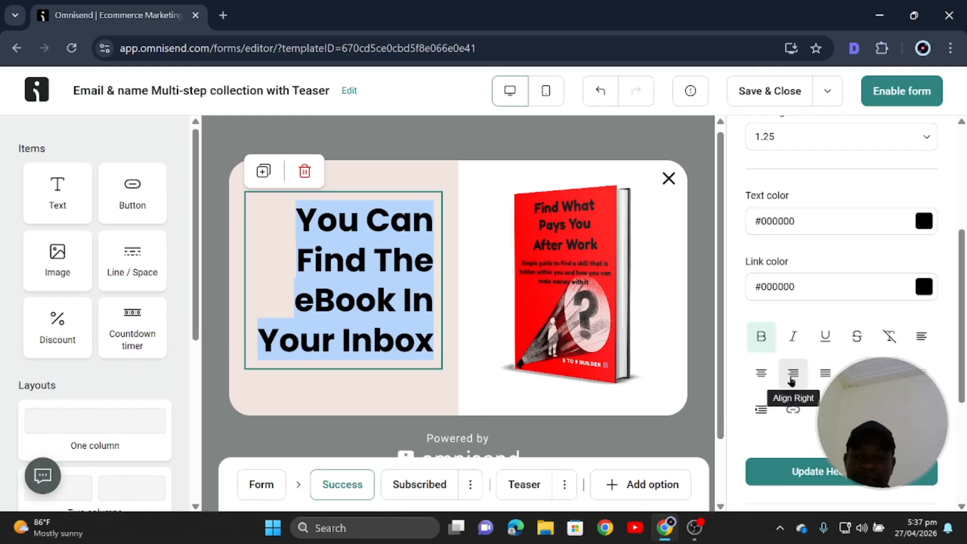
pyautogui.click(762, 375)
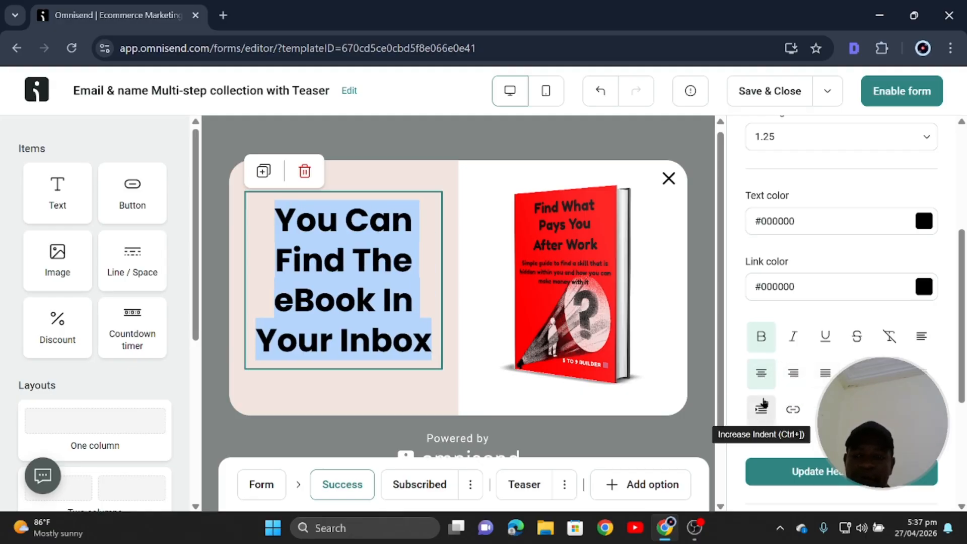
pyautogui.click(923, 337)
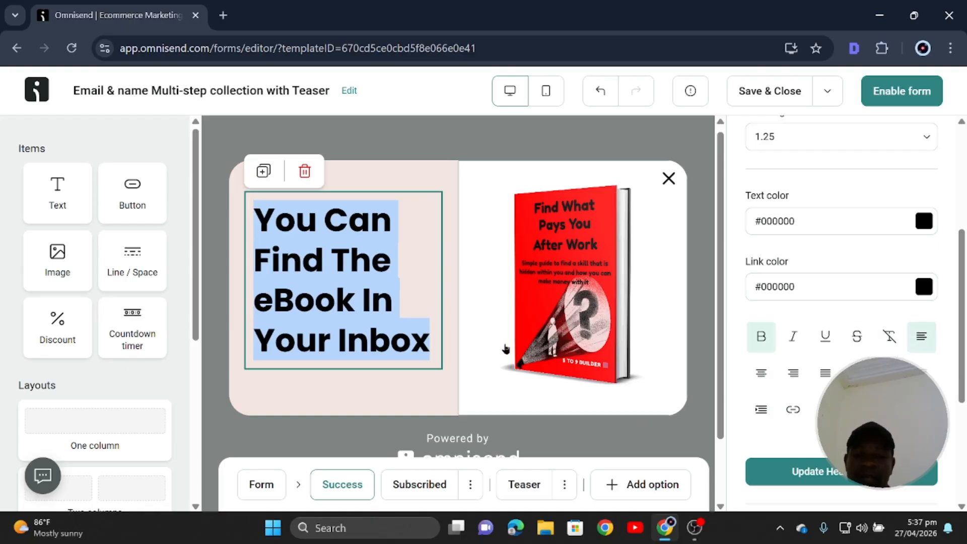
pyautogui.click(416, 178)
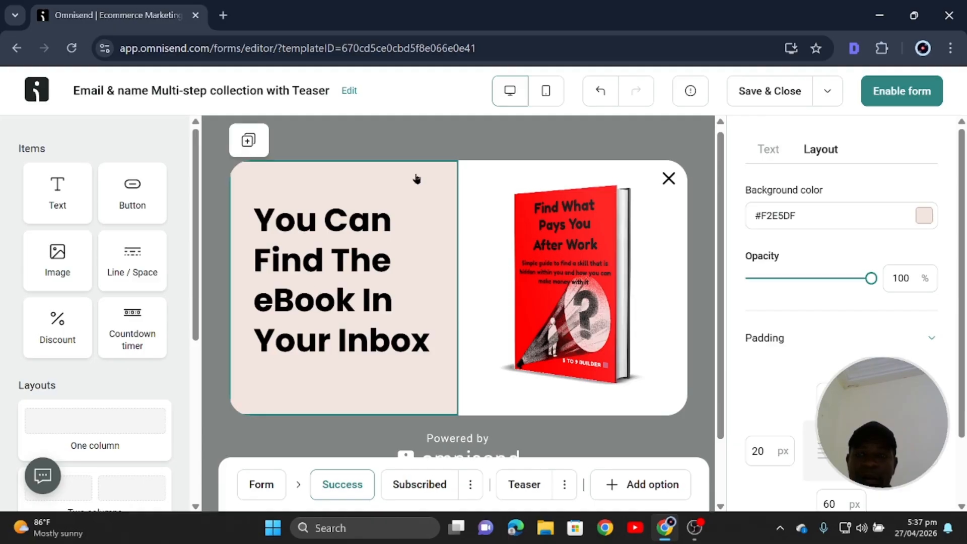
# Make the success step's left column white and select the heading text.
pyautogui.click(924, 216)
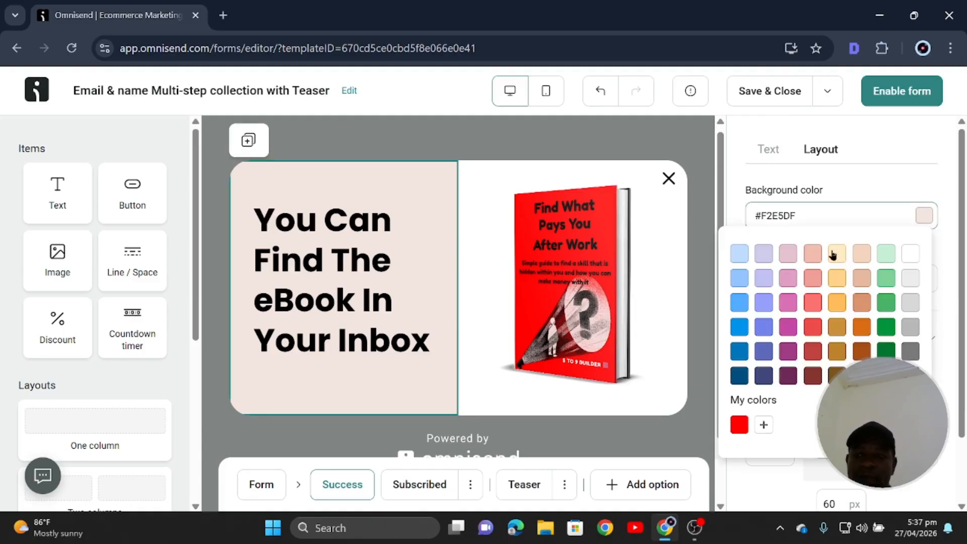
pyautogui.click(911, 255)
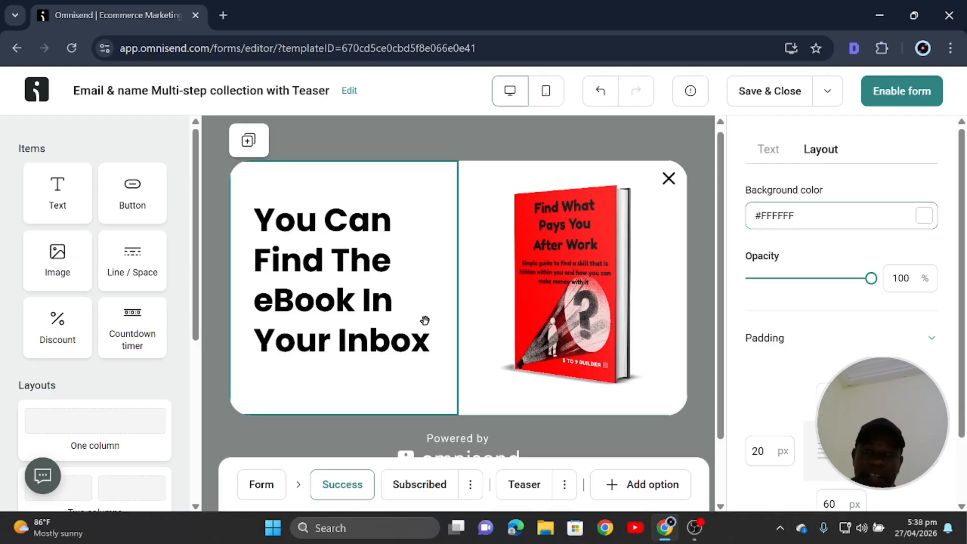
pyautogui.click(391, 315)
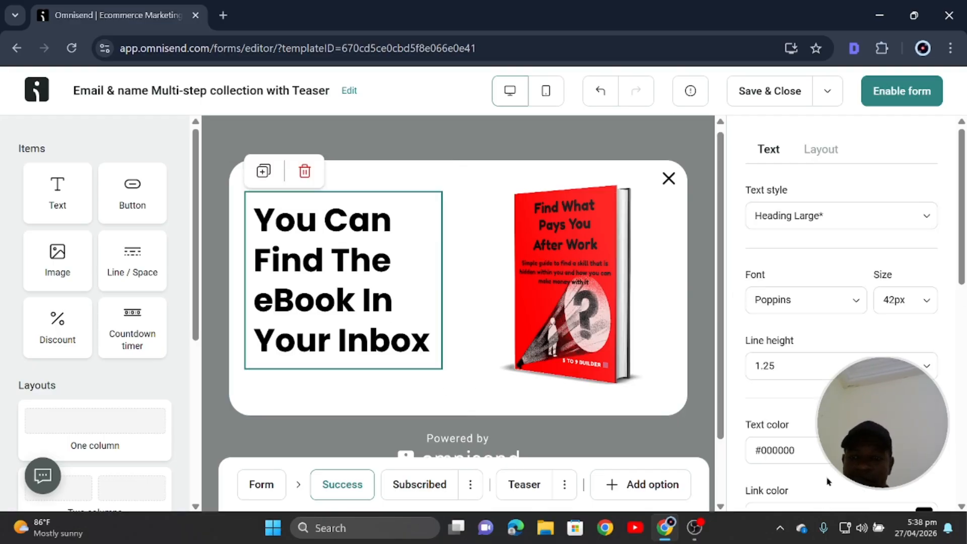
pyautogui.scroll(-3, 802, 371)
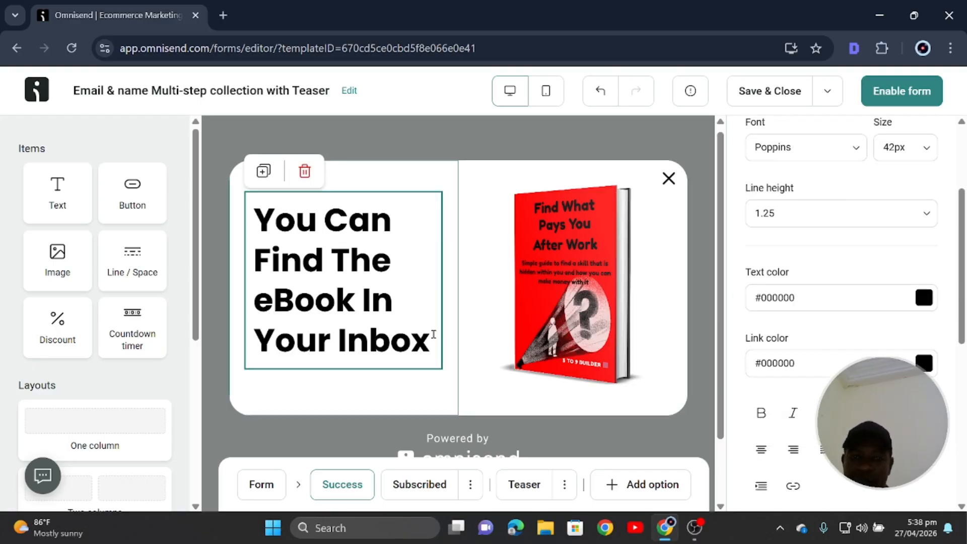
pyautogui.moveTo(426, 339); pyautogui.dragTo(246, 218)
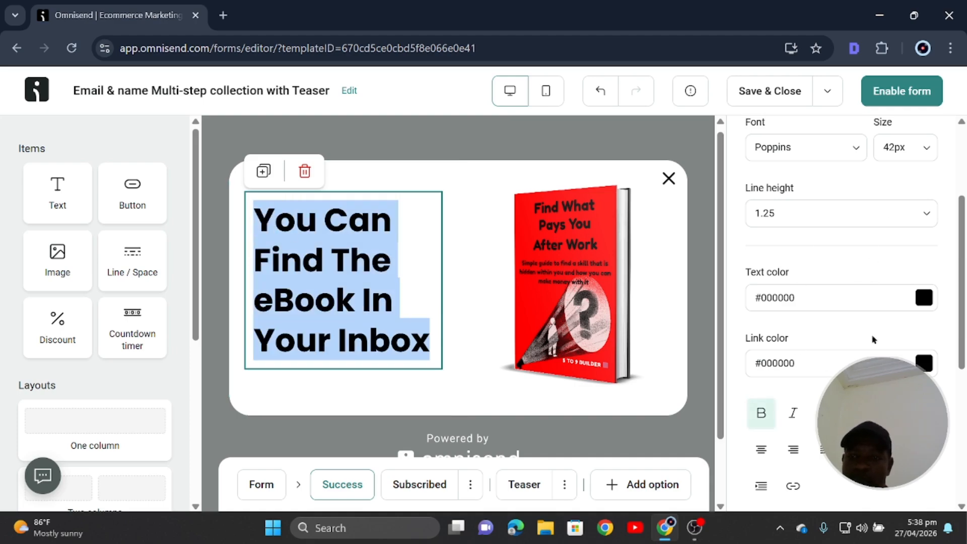
# Try heading font sizes of 38px and then 36px.
pyautogui.scroll(-5, 873, 340)
pyautogui.scroll(4, 873, 339)
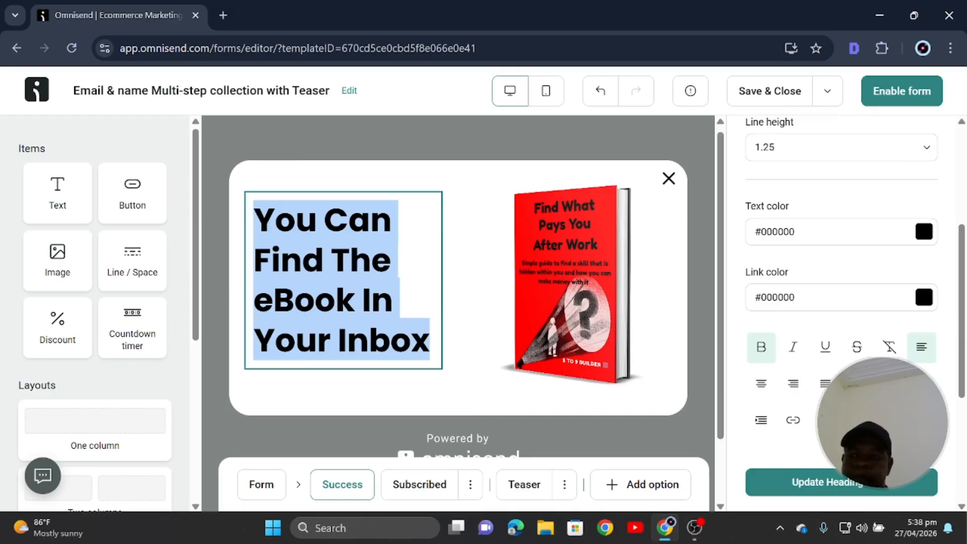
pyautogui.scroll(3, 856, 307)
pyautogui.click(926, 233)
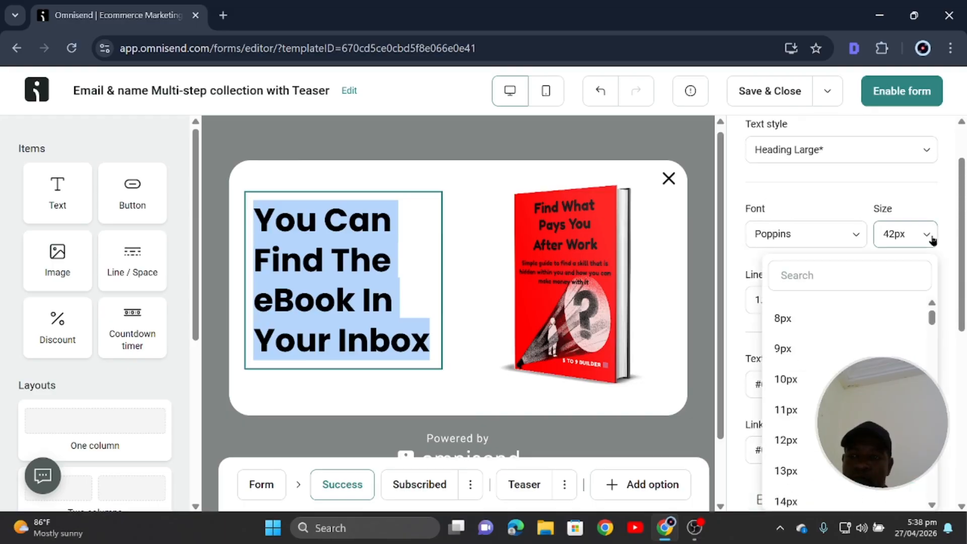
pyautogui.scroll(-5, 805, 443)
pyautogui.scroll(-5, 804, 449)
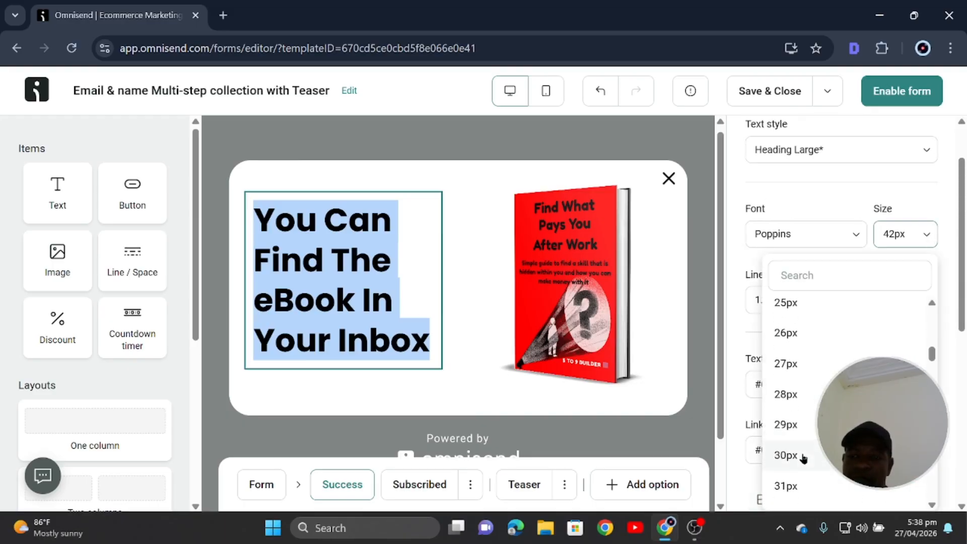
pyautogui.scroll(-4, 805, 441)
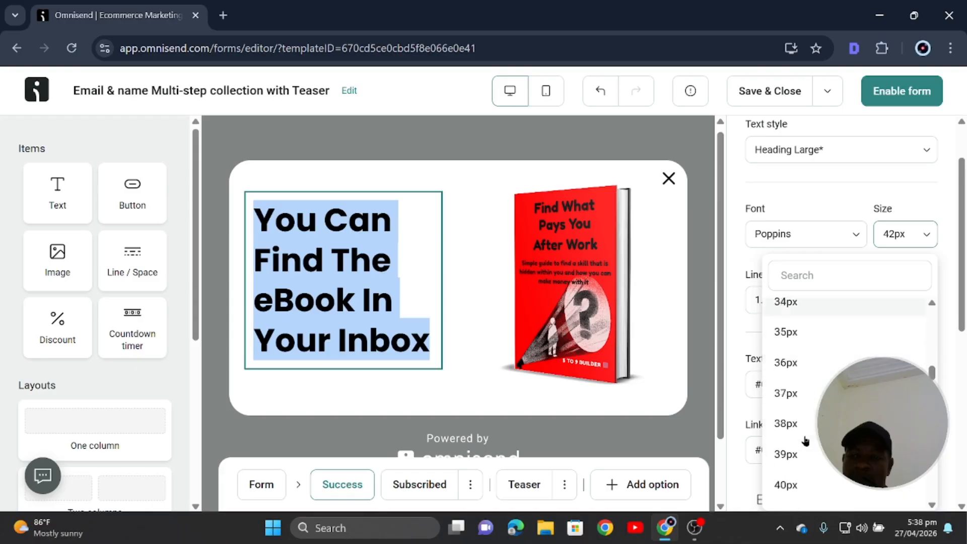
pyautogui.click(800, 392)
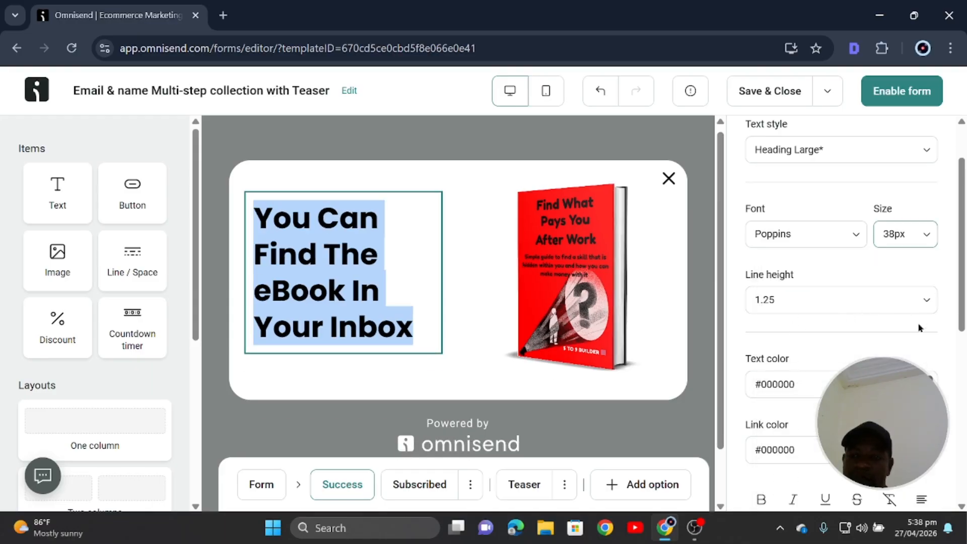
pyautogui.click(927, 234)
pyautogui.scroll(-13, 806, 454)
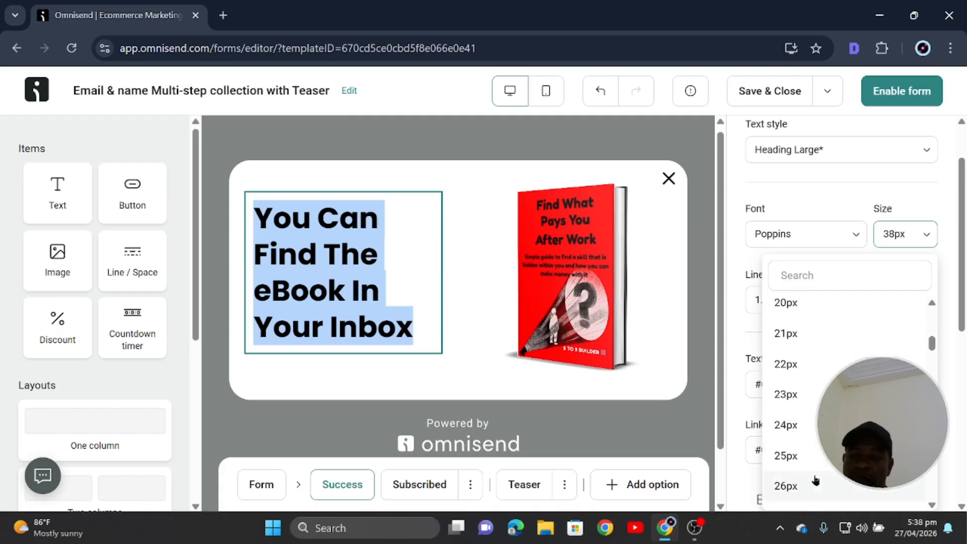
pyautogui.click(796, 337)
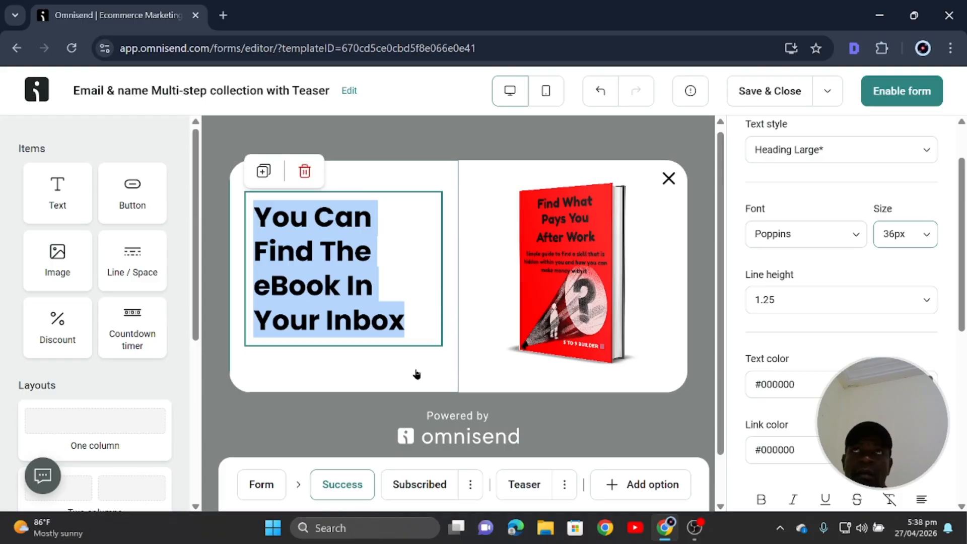
pyautogui.click(607, 425)
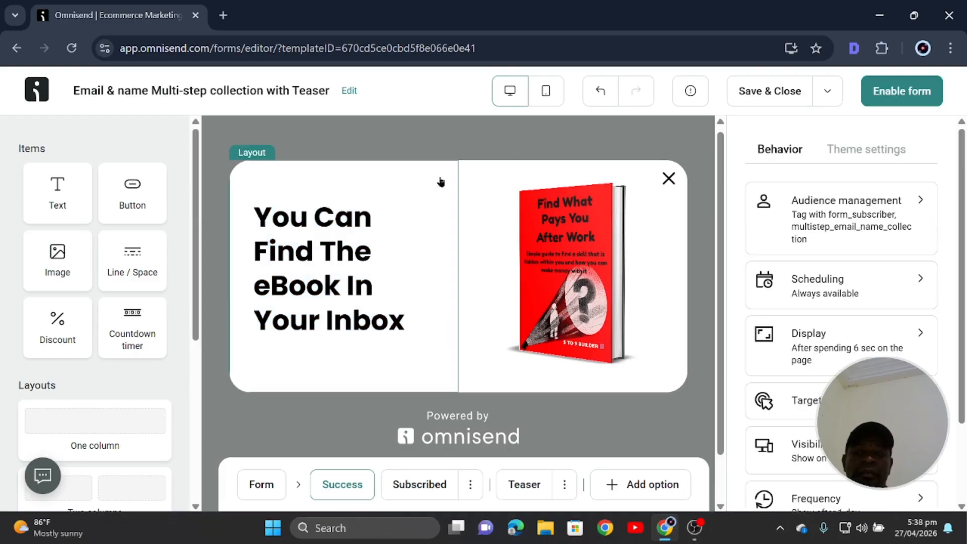
# Set the success heading to 40px, then move to the Subscribed step.
pyautogui.click(344, 310)
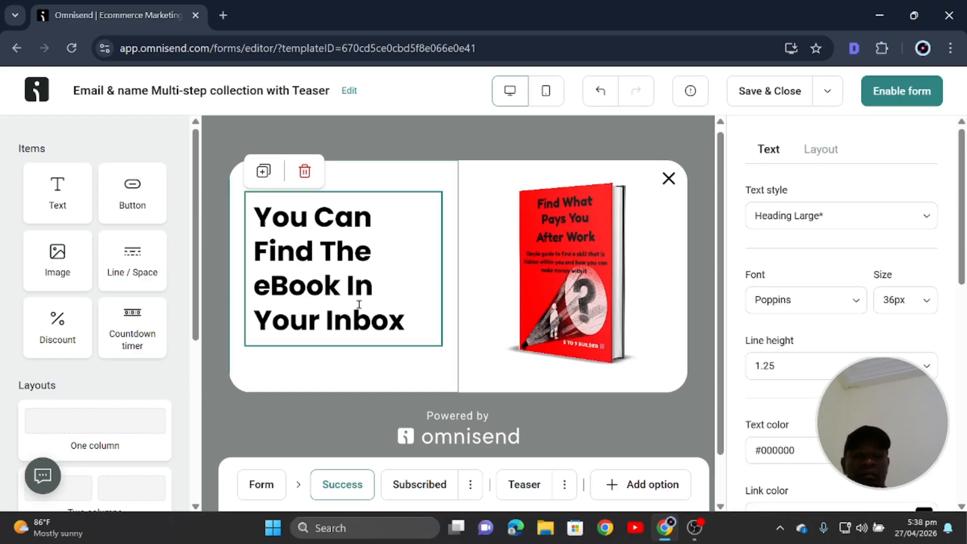
pyautogui.moveTo(408, 319); pyautogui.dragTo(250, 187)
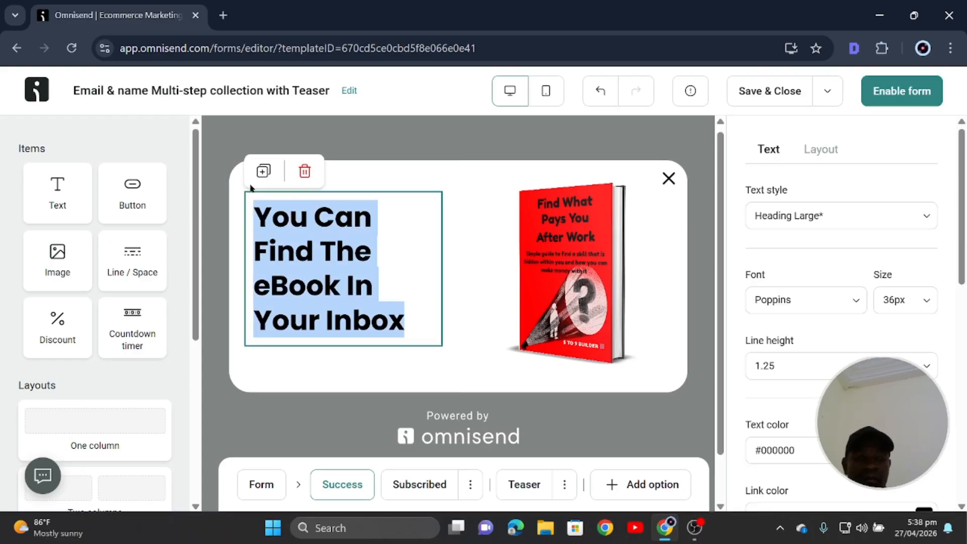
pyautogui.click(907, 300)
pyautogui.scroll(-1, 802, 261)
pyautogui.scroll(-12, 802, 261)
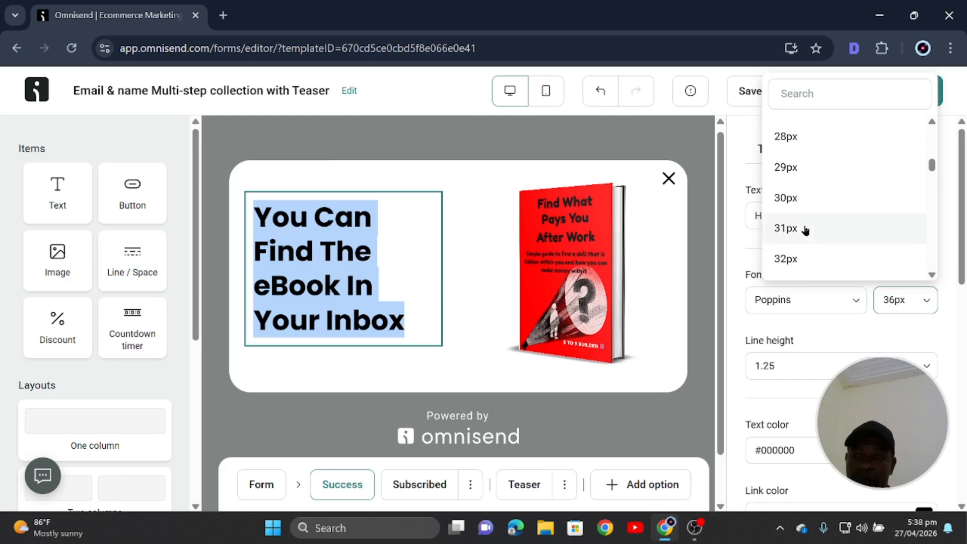
pyautogui.scroll(-1, 803, 236)
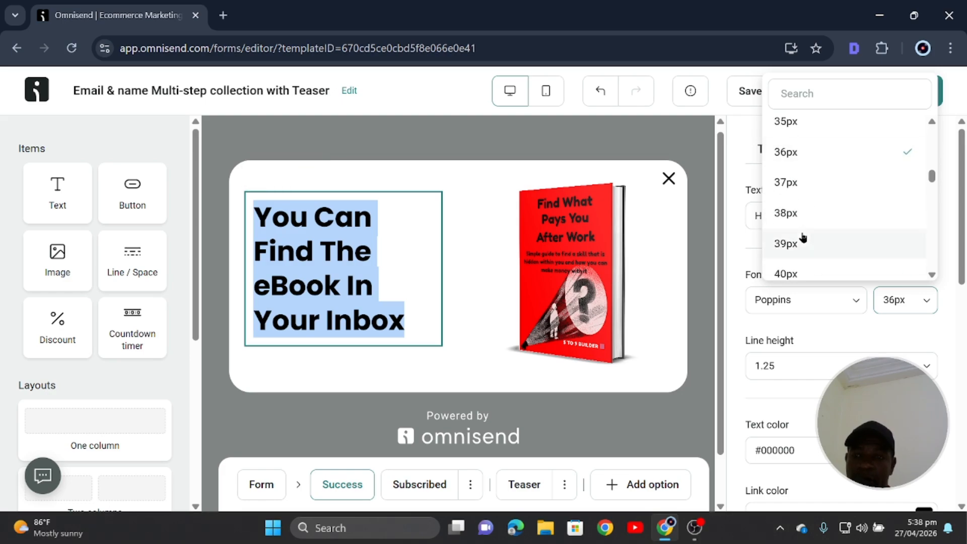
pyautogui.click(799, 269)
pyautogui.click(707, 346)
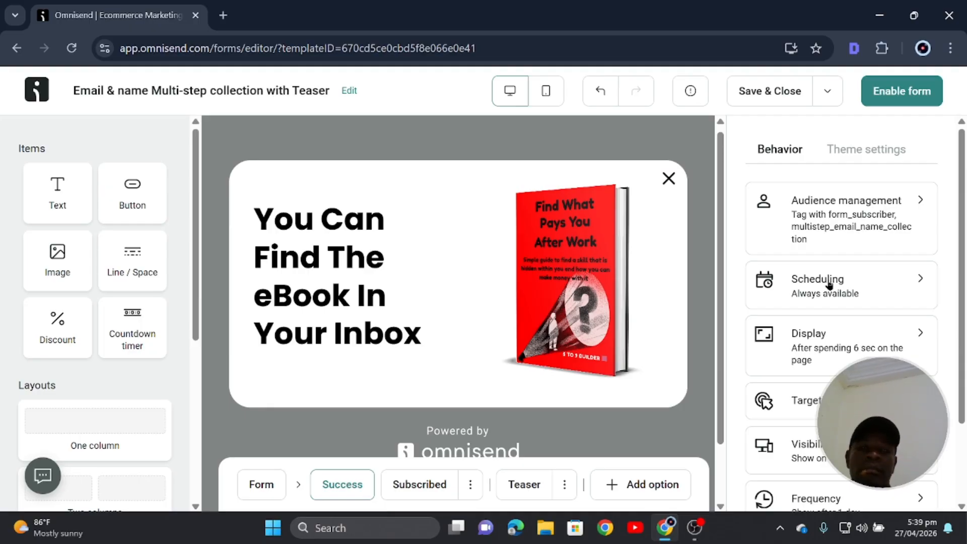
pyautogui.click(425, 479)
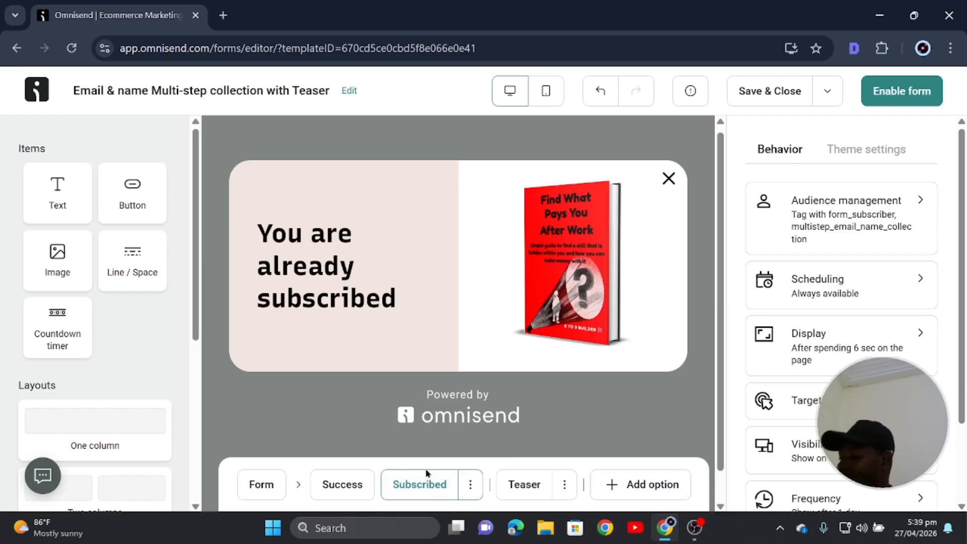
# Give the already-subscribed step's left column a white background.
pyautogui.click(350, 276)
pyautogui.click(373, 186)
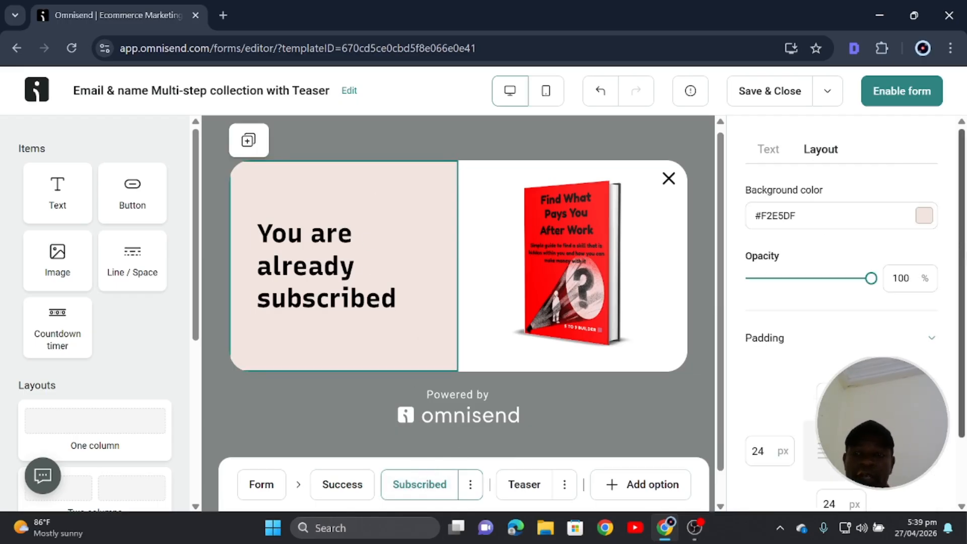
pyautogui.click(924, 215)
pyautogui.click(914, 258)
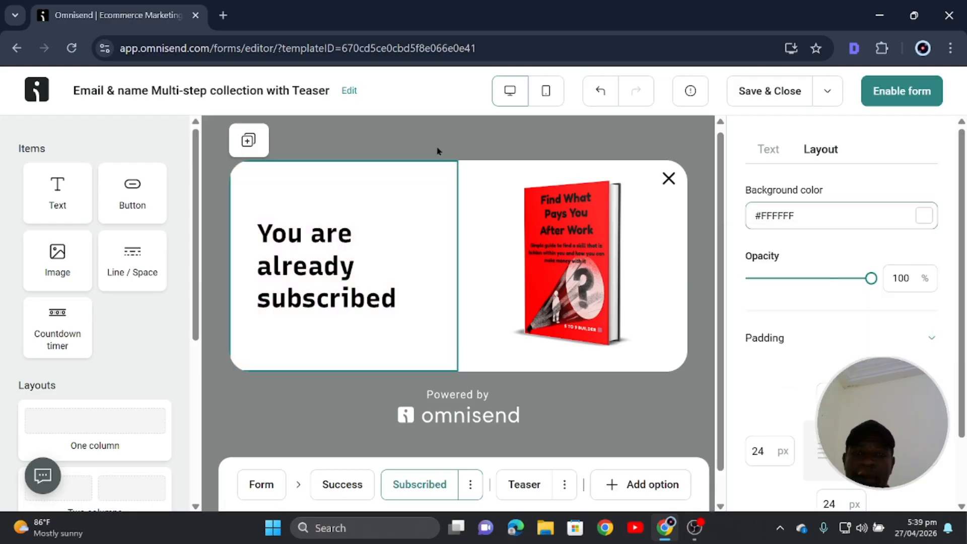
pyautogui.click(423, 143)
pyautogui.click(346, 488)
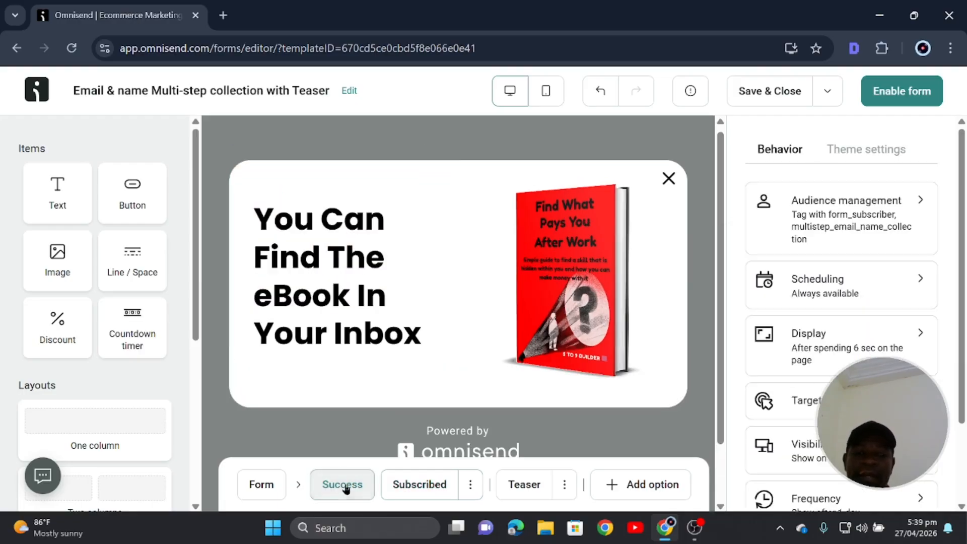
pyautogui.click(260, 484)
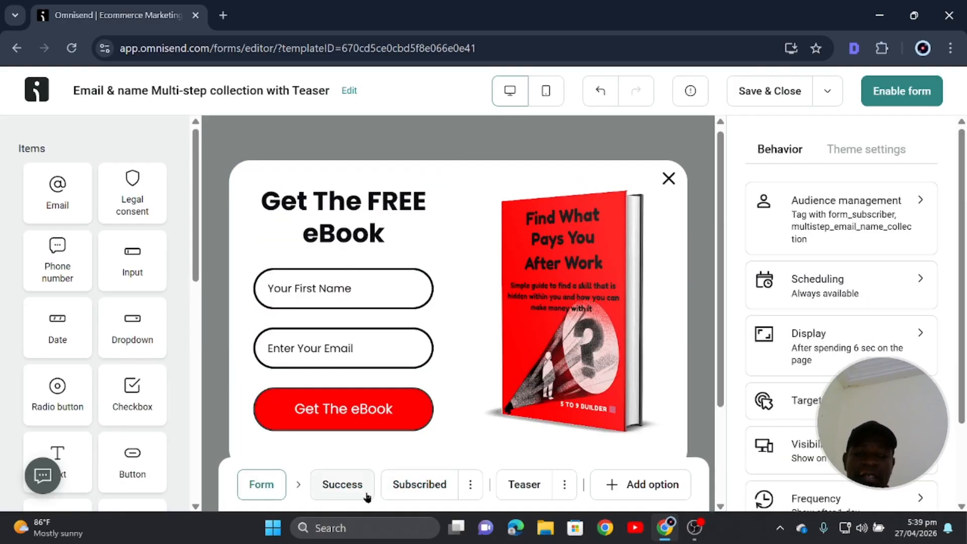
pyautogui.click(413, 485)
# Set the 'You are already subscribed' heading font to Poppins, then view the Teaser step.
pyautogui.click(383, 274)
pyautogui.click(382, 273)
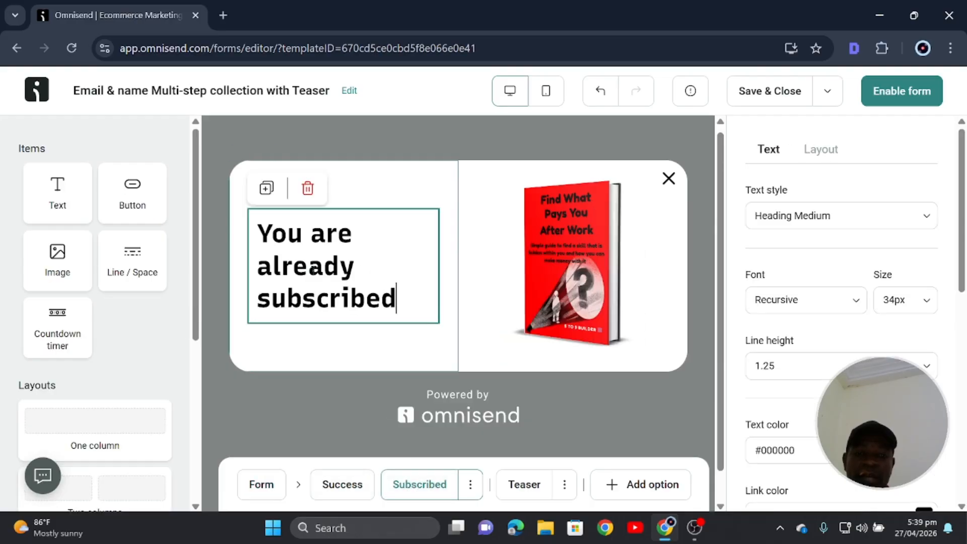
pyautogui.hotkey('ctrl', 'a')
pyautogui.click(801, 301)
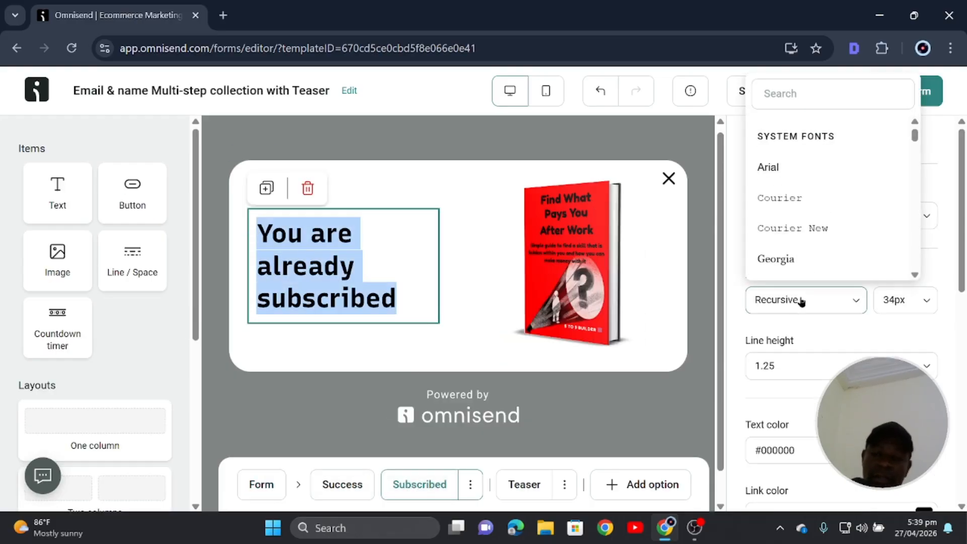
pyautogui.click(829, 96)
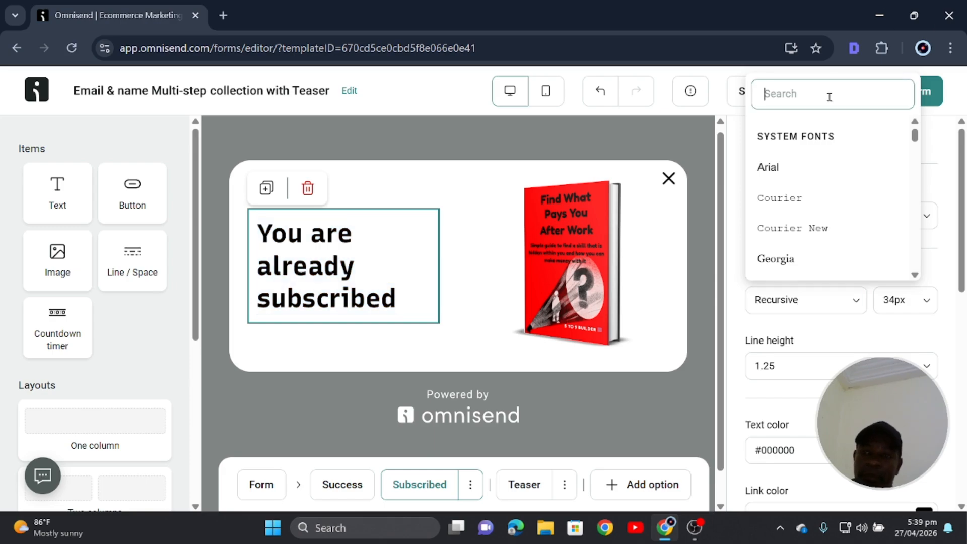
pyautogui.write('po')
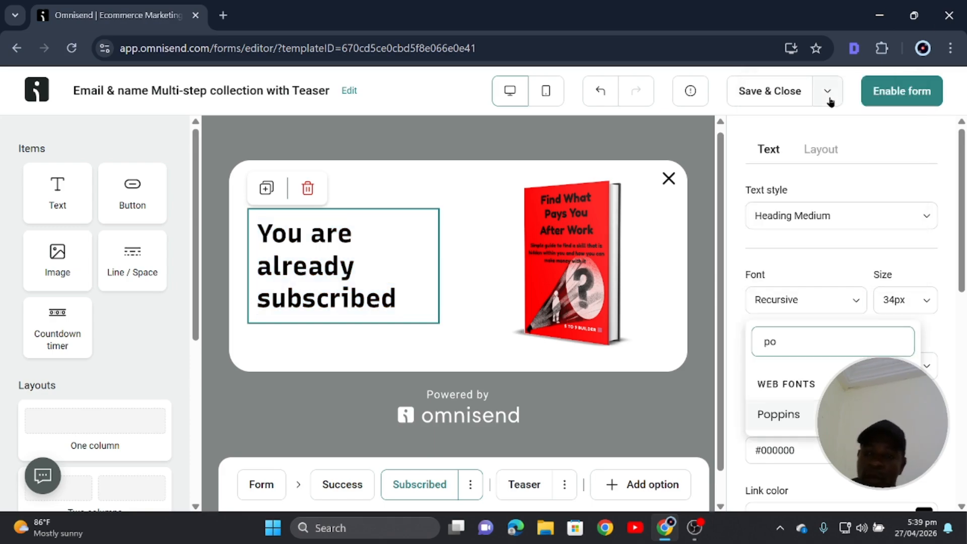
pyautogui.click(794, 421)
pyautogui.click(444, 351)
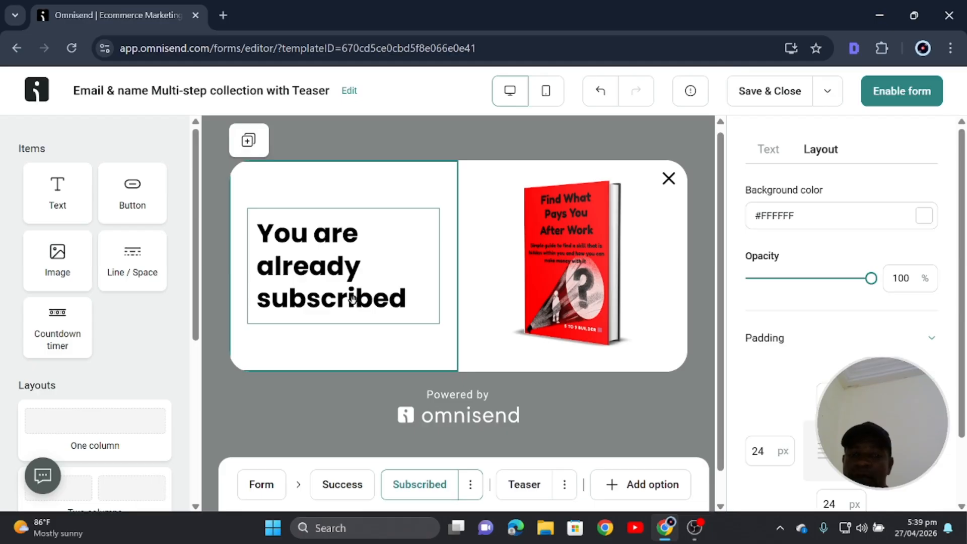
pyautogui.click(327, 284)
pyautogui.click(521, 489)
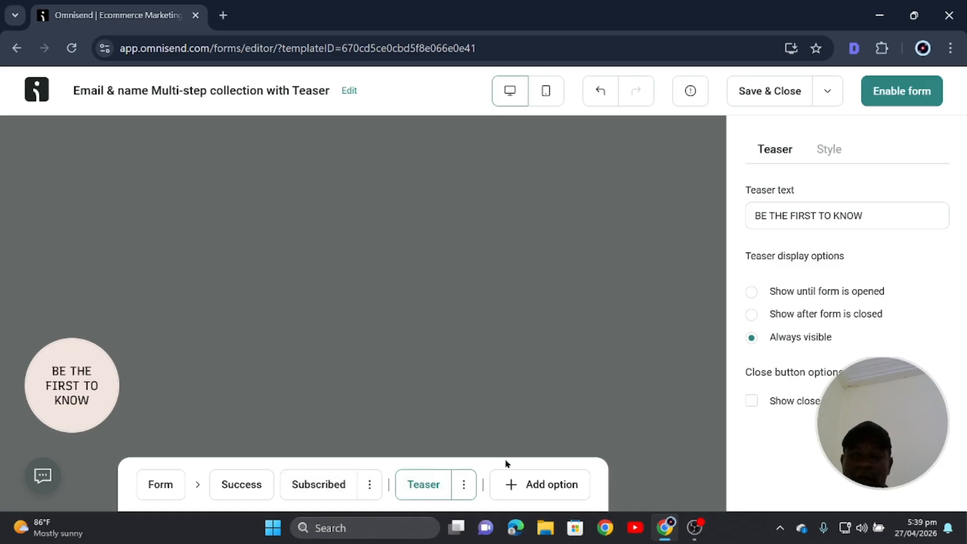
# Delete the Teaser step using its three-dot menu.
pyautogui.click(251, 490)
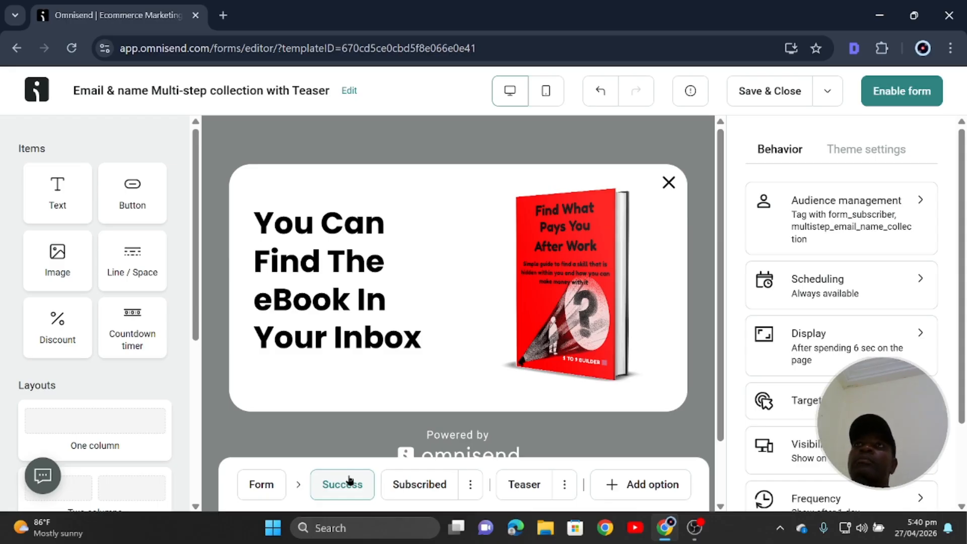
pyautogui.click(565, 486)
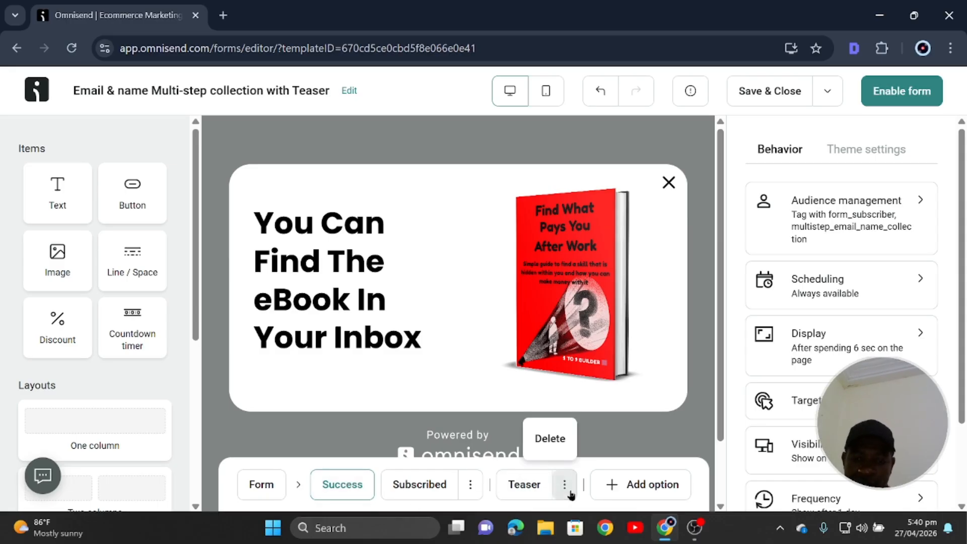
pyautogui.click(521, 486)
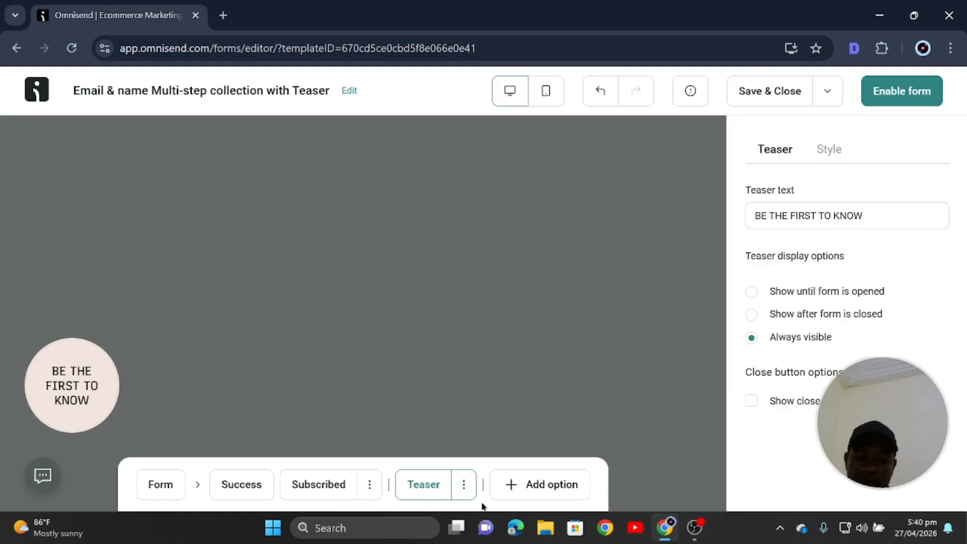
pyautogui.click(463, 484)
pyautogui.click(455, 440)
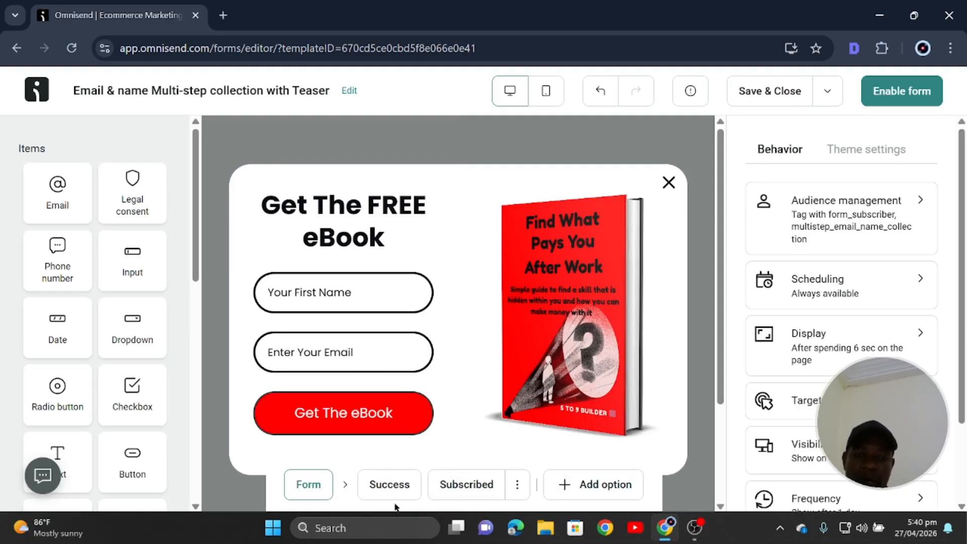
# Compare the eBook popup in the mobile and desktop preview layouts.
pyautogui.scroll(-2, 685, 384)
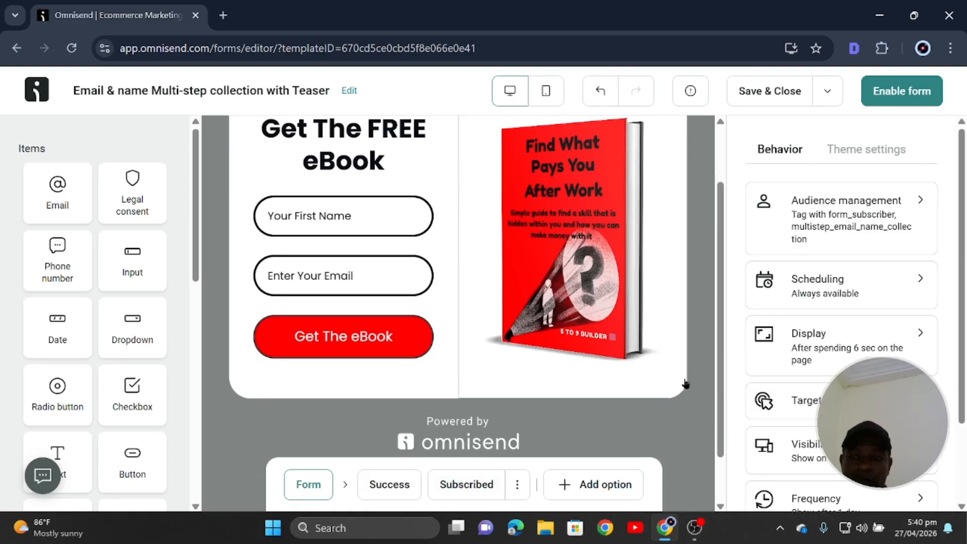
pyautogui.scroll(2, 685, 384)
pyautogui.scroll(-2, 484, 370)
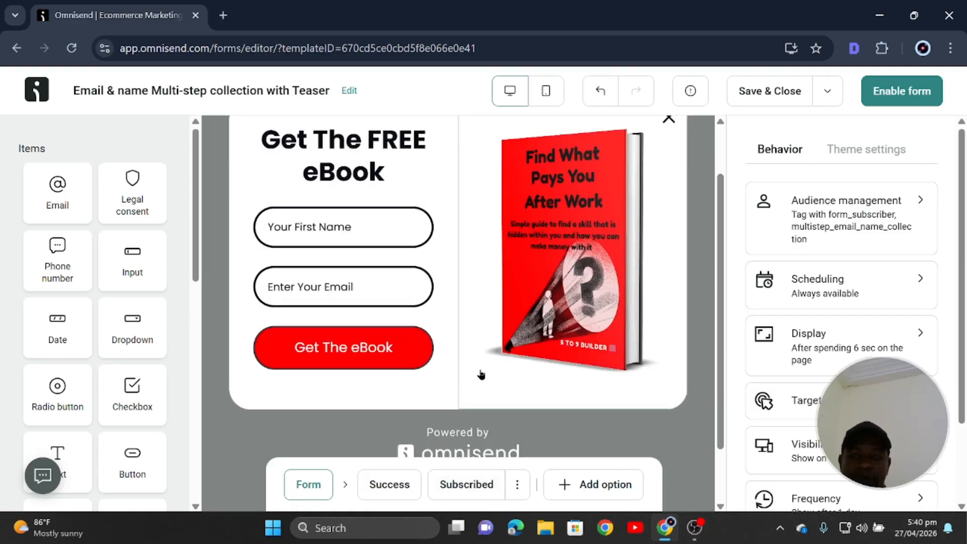
pyautogui.scroll(2, 480, 374)
pyautogui.scroll(-3, 426, 341)
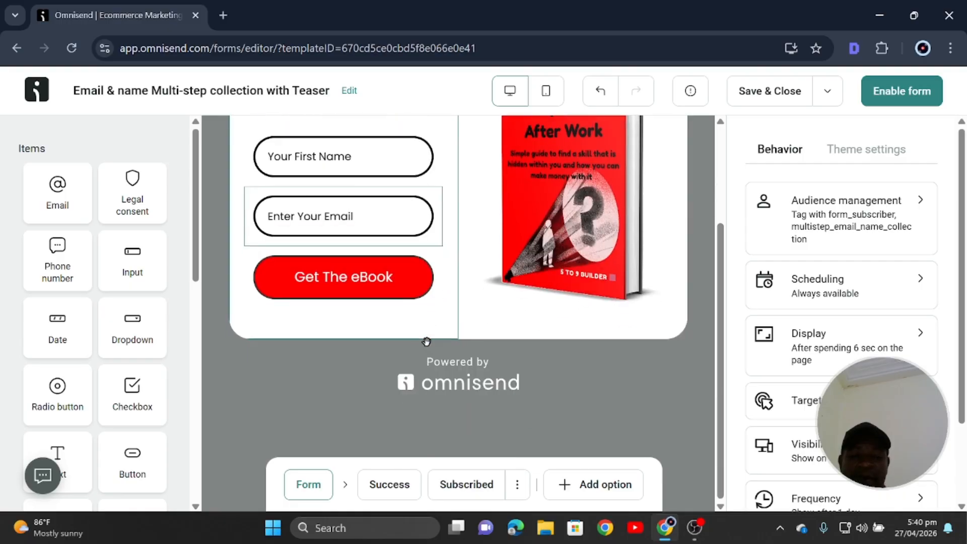
pyautogui.scroll(3, 597, 358)
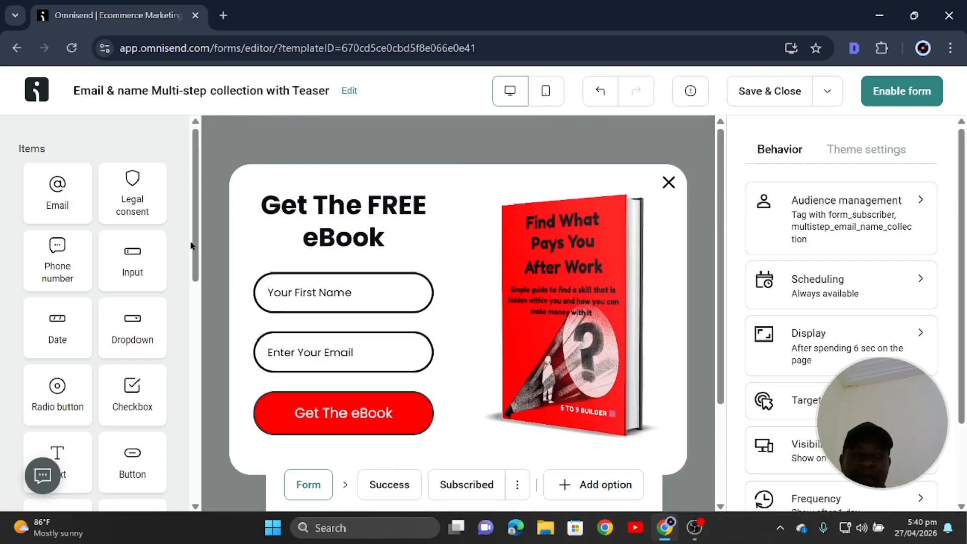
pyautogui.click(546, 90)
pyautogui.scroll(-2, 475, 272)
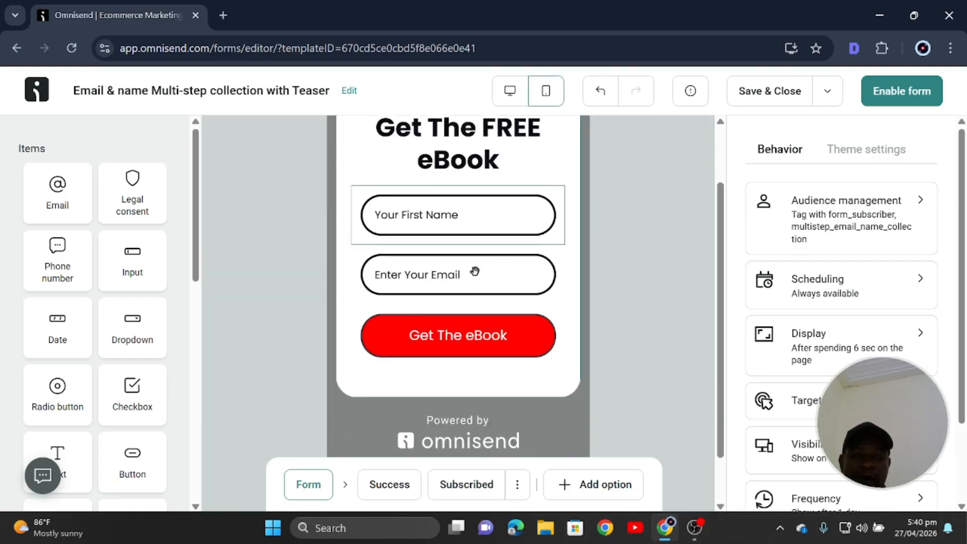
pyautogui.scroll(-1, 476, 287)
pyautogui.scroll(2, 479, 302)
pyautogui.scroll(-2, 481, 303)
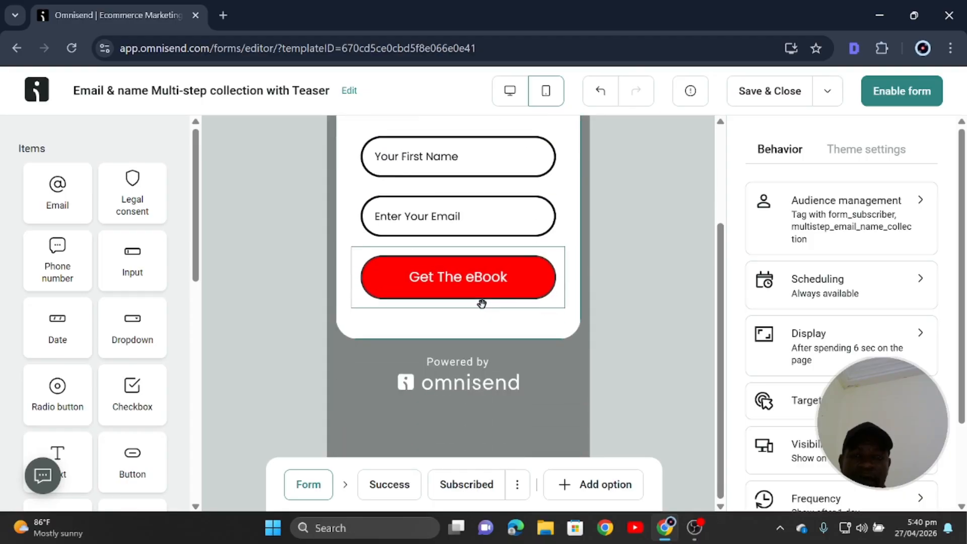
pyautogui.scroll(2, 482, 303)
pyautogui.click(509, 91)
pyautogui.scroll(-2, 447, 302)
pyautogui.scroll(2, 446, 327)
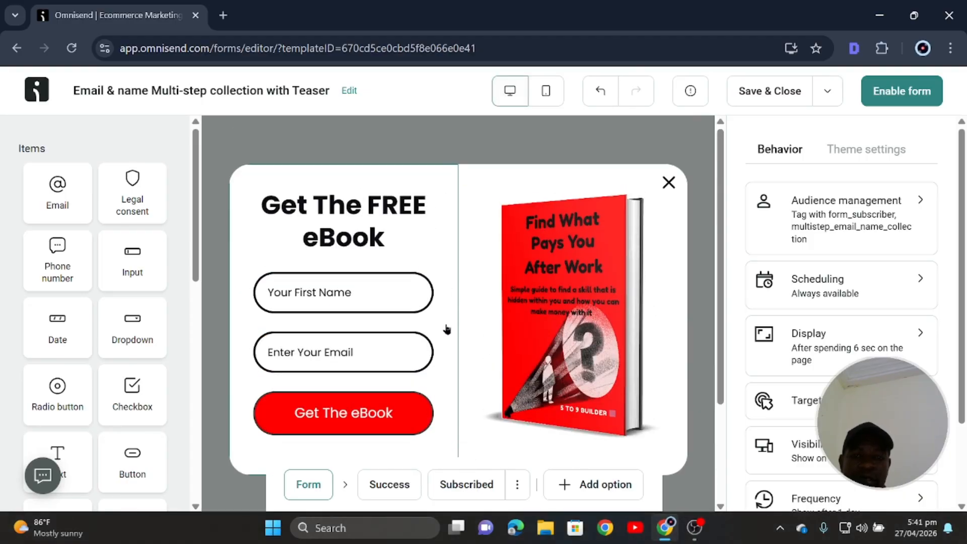
pyautogui.click(545, 90)
pyautogui.scroll(-2, 498, 282)
pyautogui.scroll(2, 494, 325)
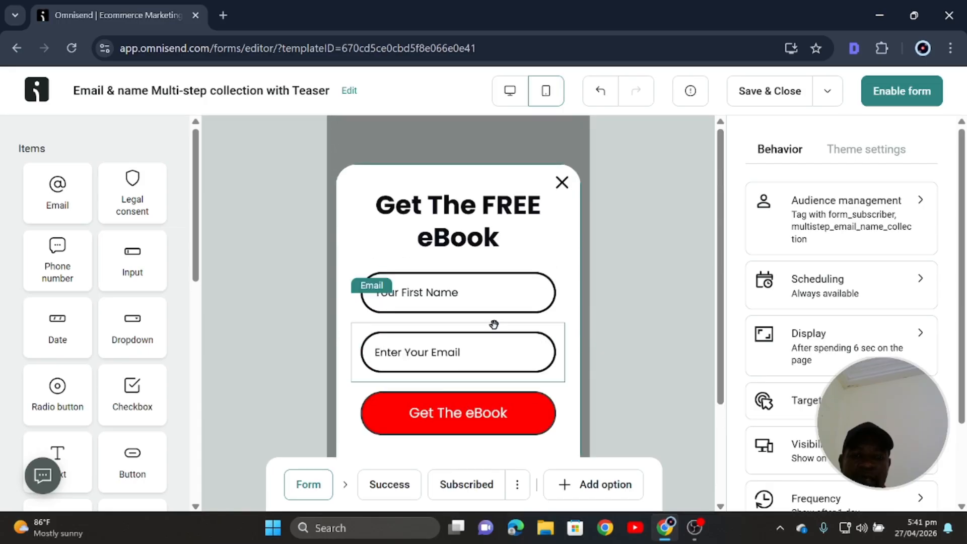
pyautogui.scroll(-2, 496, 328)
pyautogui.scroll(2, 497, 317)
pyautogui.click(511, 92)
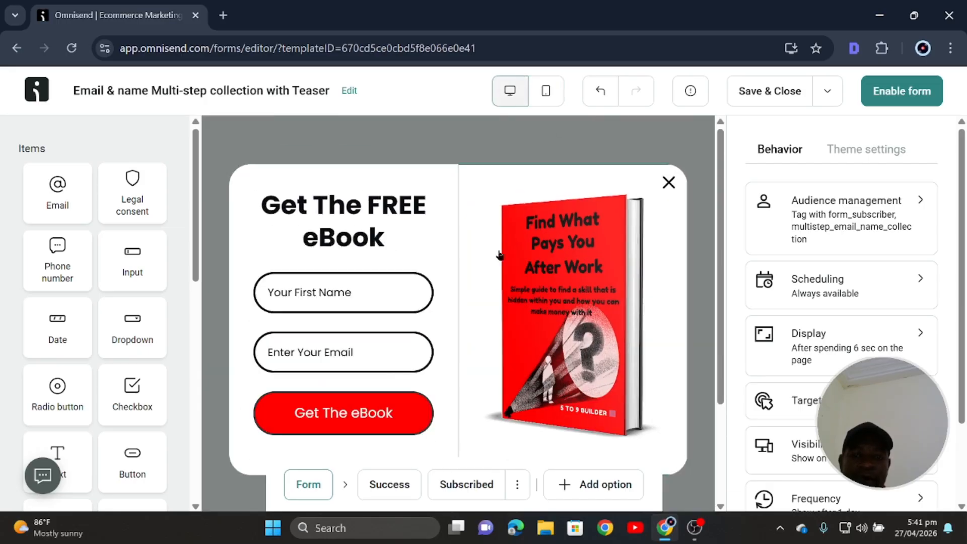
pyautogui.scroll(-2, 499, 255)
pyautogui.scroll(2, 494, 282)
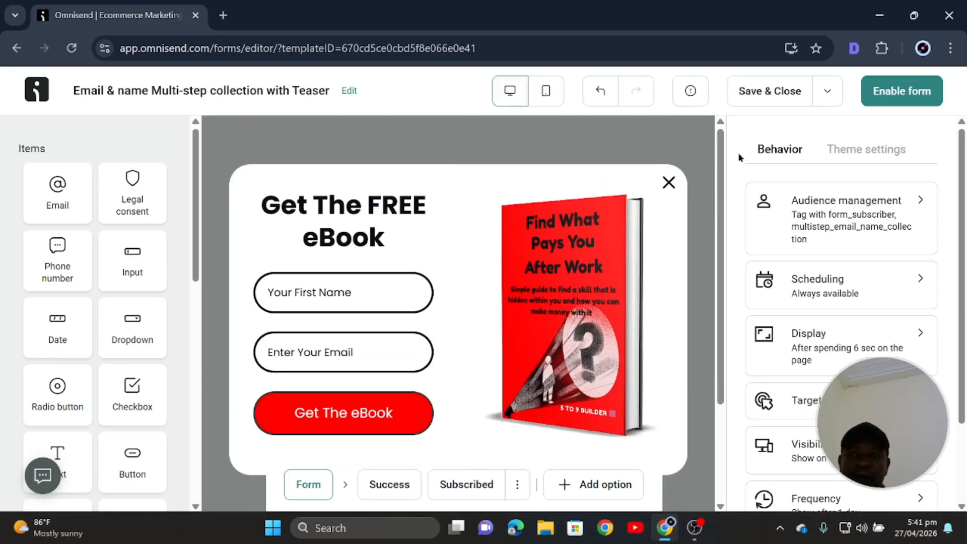
pyautogui.scroll(-2, 479, 261)
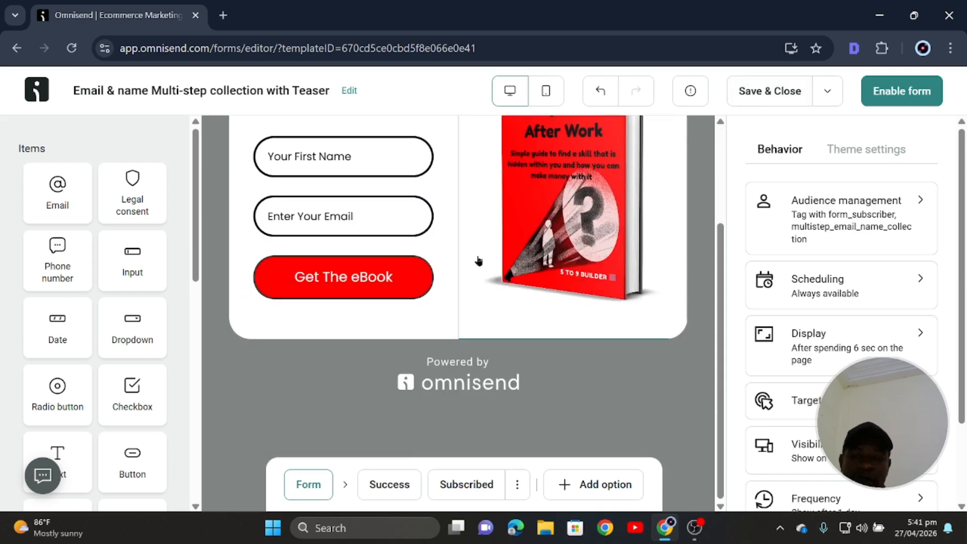
# Check the Success and Form steps, then Save & Close the form.
pyautogui.click(395, 486)
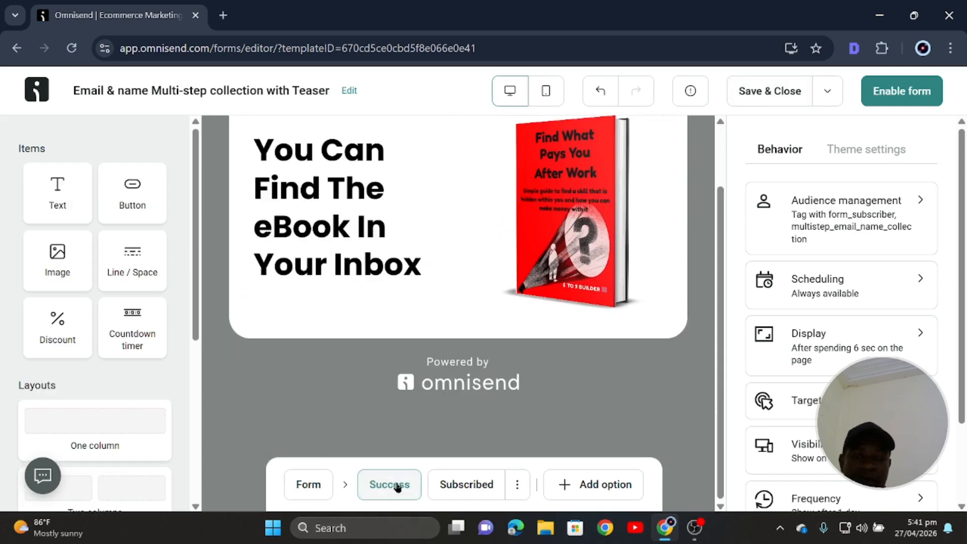
pyautogui.click(313, 495)
pyautogui.scroll(2, 386, 341)
pyautogui.scroll(-2, 395, 347)
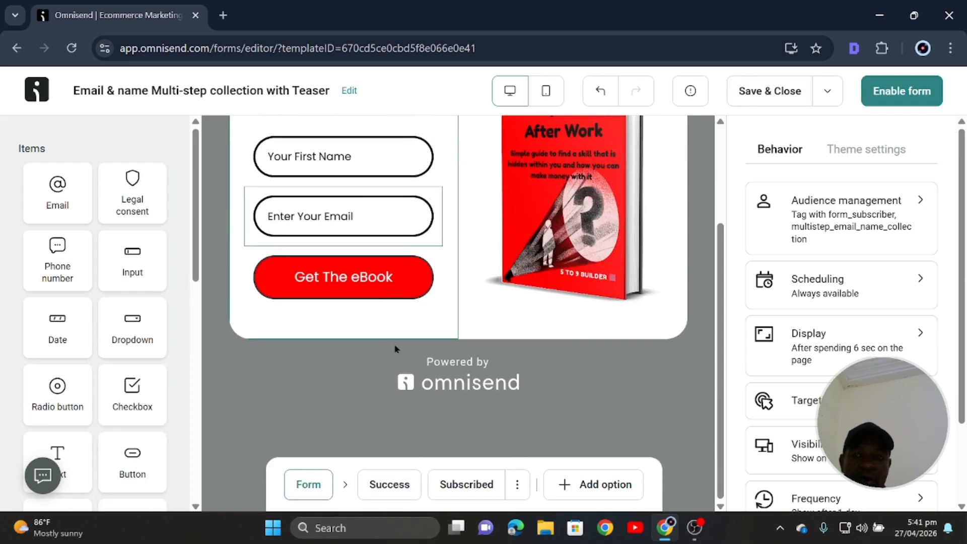
pyautogui.click(766, 95)
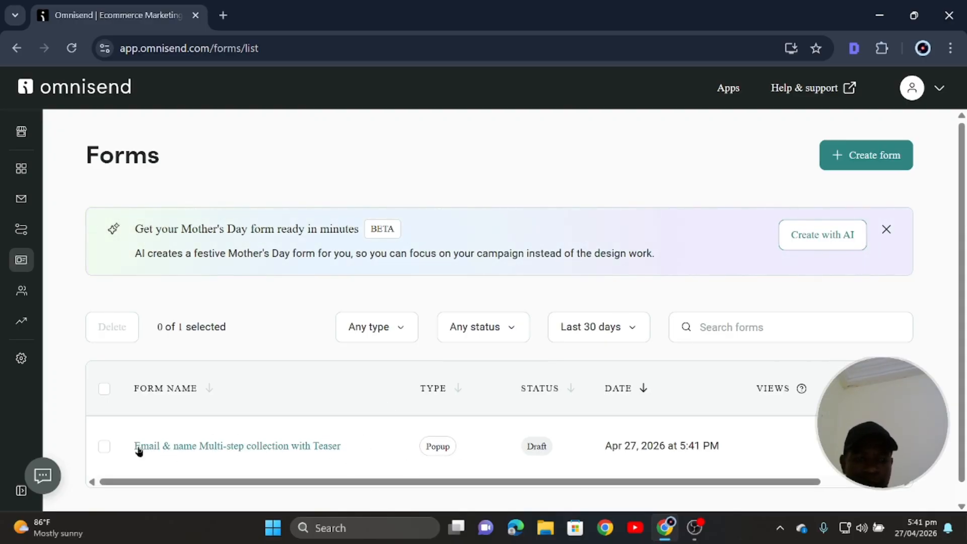
# Open the 'Email & name Multi-step collection with Teaser' form from the Forms list.
pyautogui.click(179, 446)
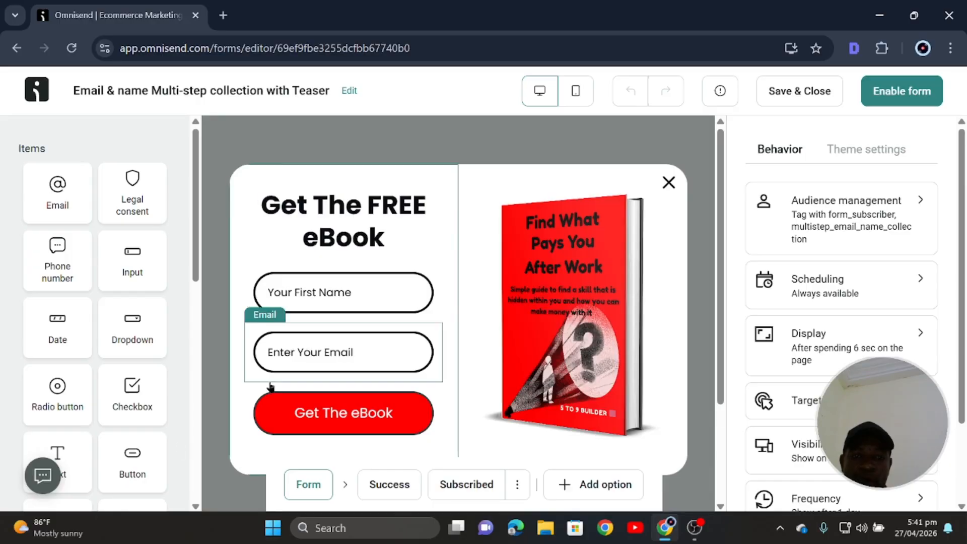
# Replace the form's title with 'Get the ebook lead magnet' and apply it with Update.
pyautogui.click(348, 90)
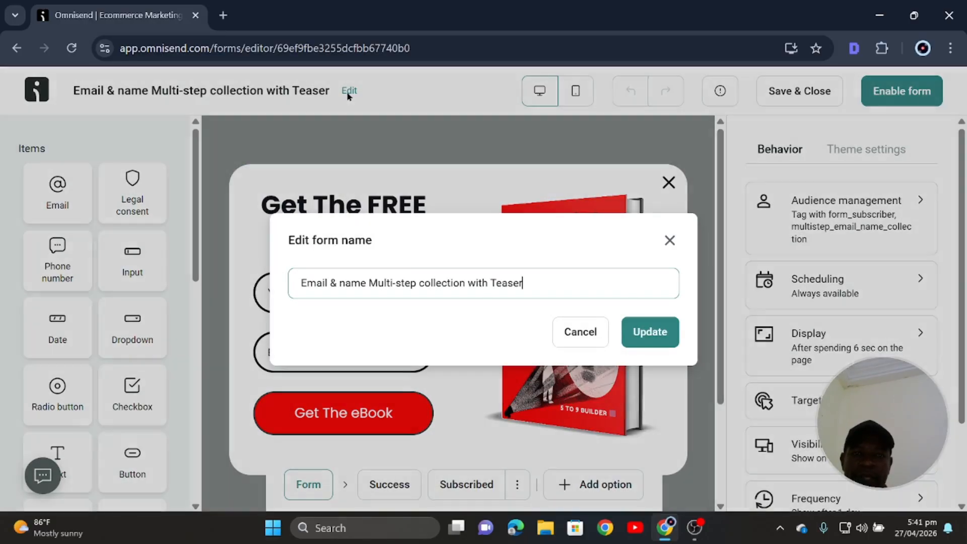
pyautogui.moveTo(523, 283); pyautogui.dragTo(293, 281)
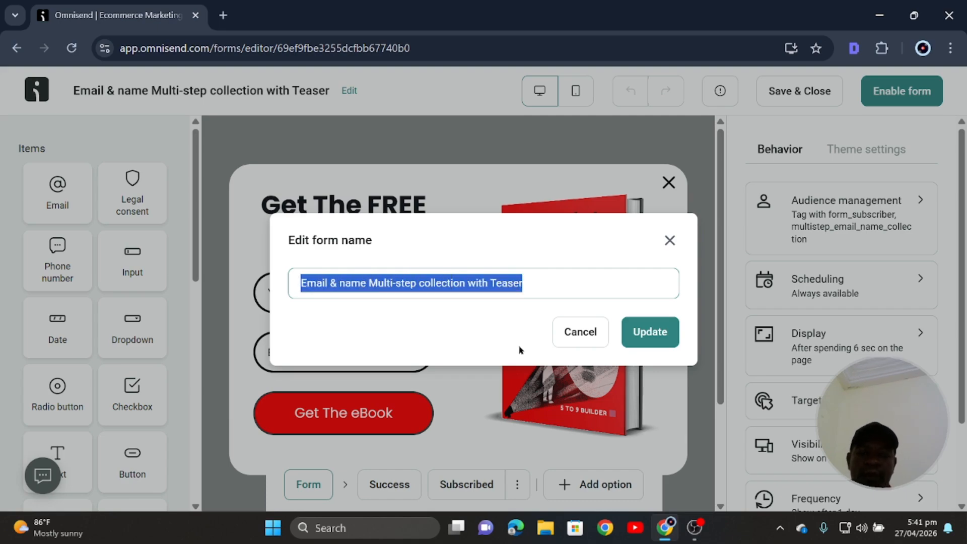
pyautogui.write('Get')
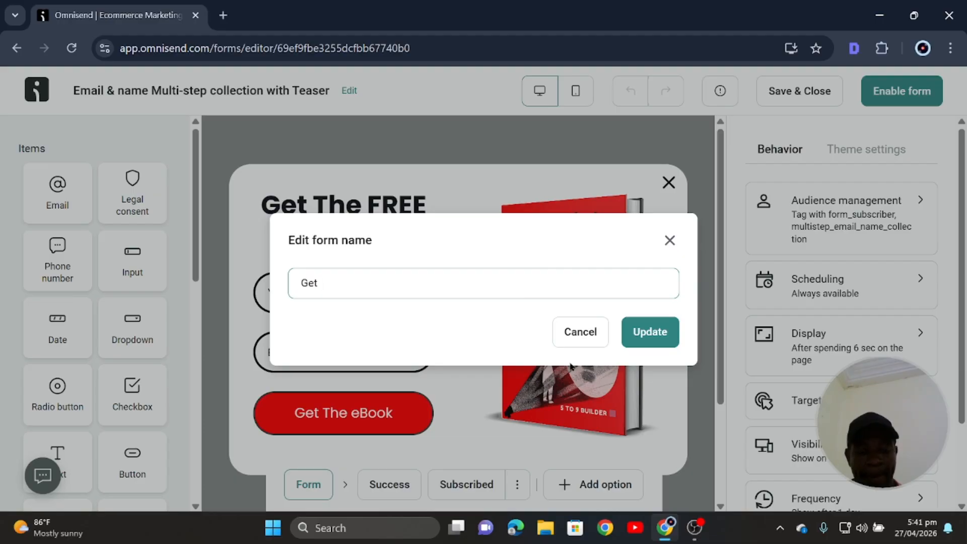
pyautogui.write(' the')
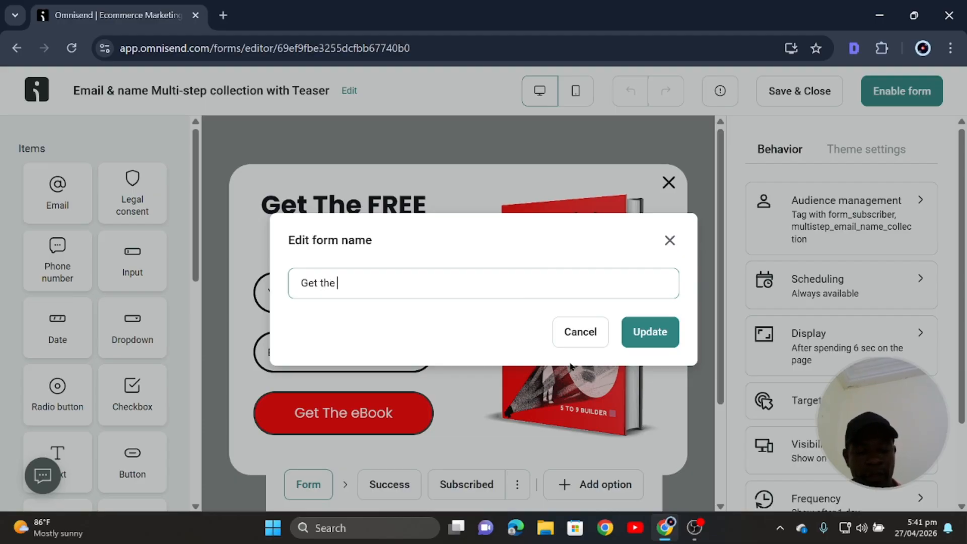
pyautogui.write(' ebook lead magnet')
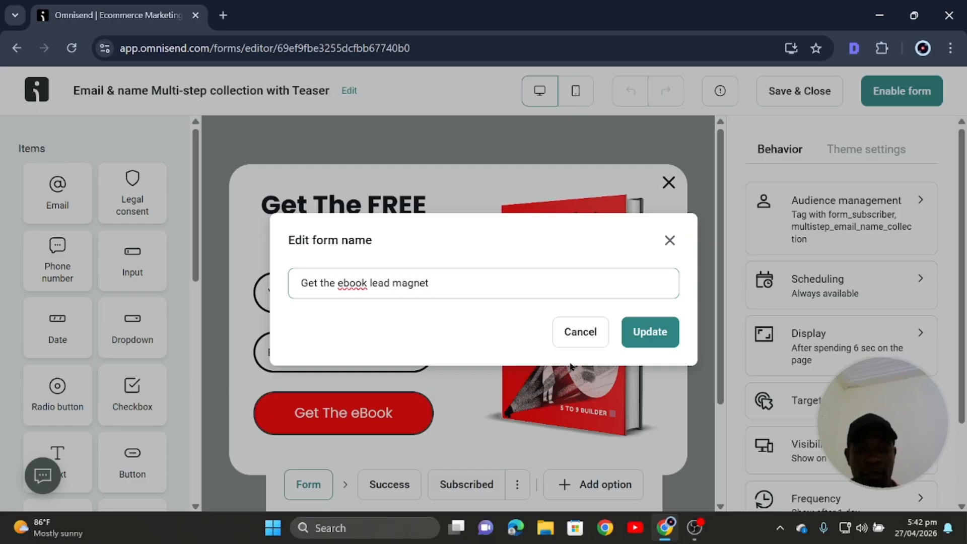
pyautogui.click(649, 334)
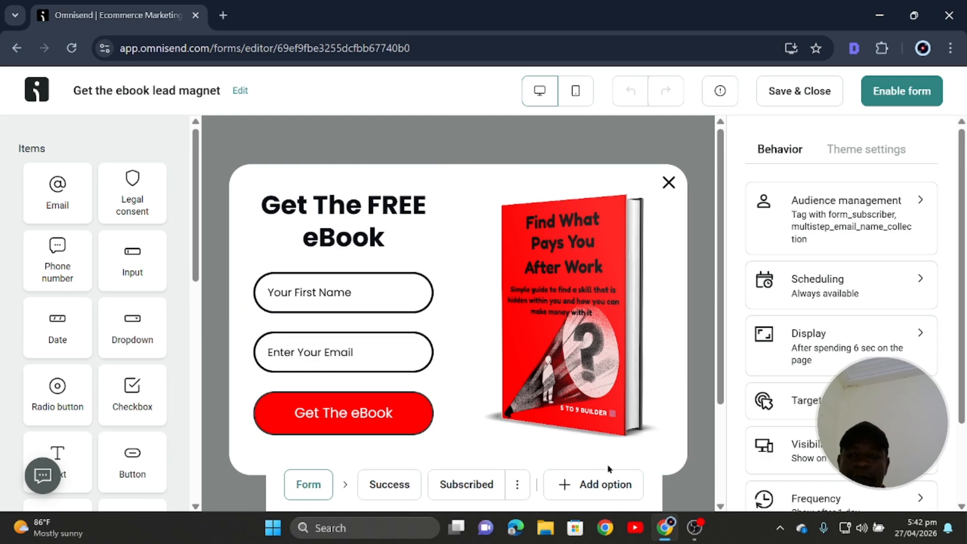
# Save and close the renamed form, reopen it from the Forms list, and enable it.
pyautogui.click(792, 97)
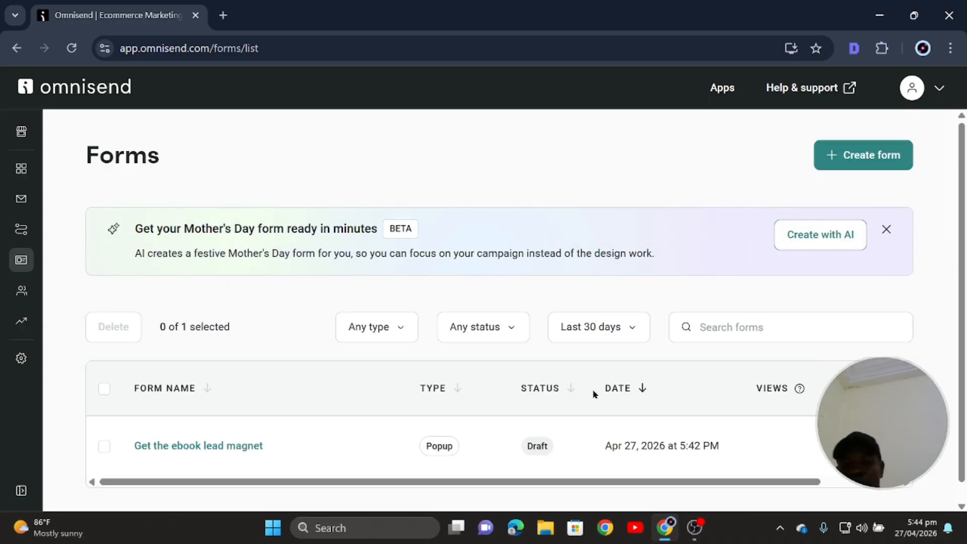
pyautogui.scroll(-1, 224, 391)
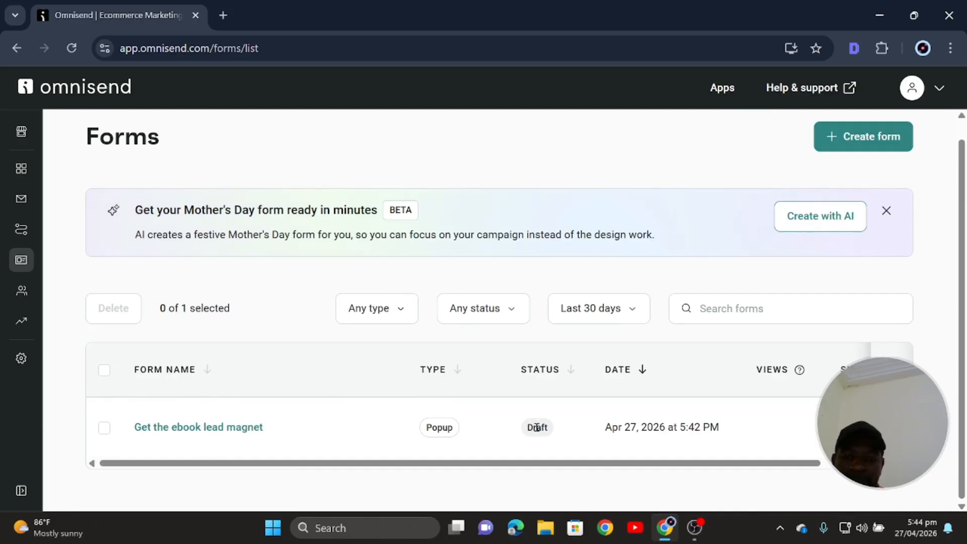
pyautogui.click(243, 429)
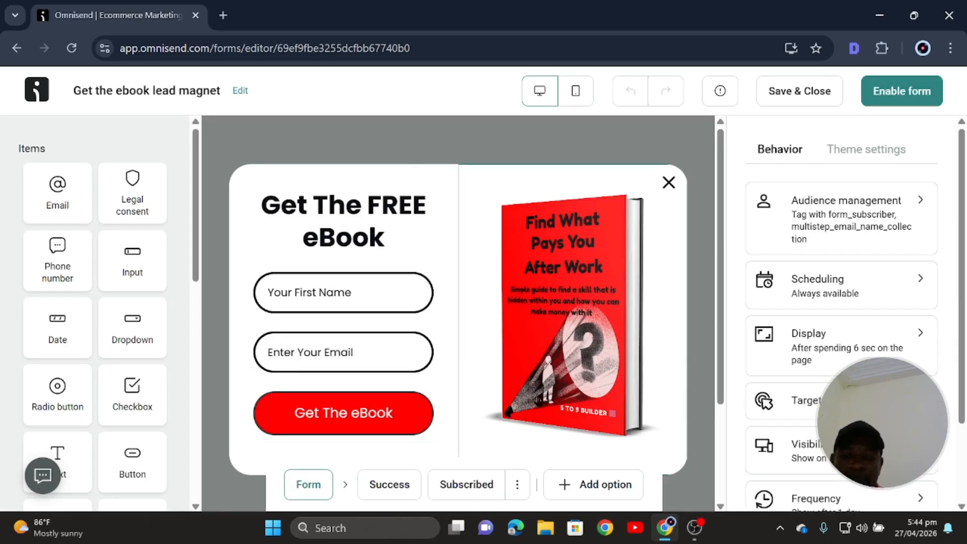
pyautogui.click(902, 91)
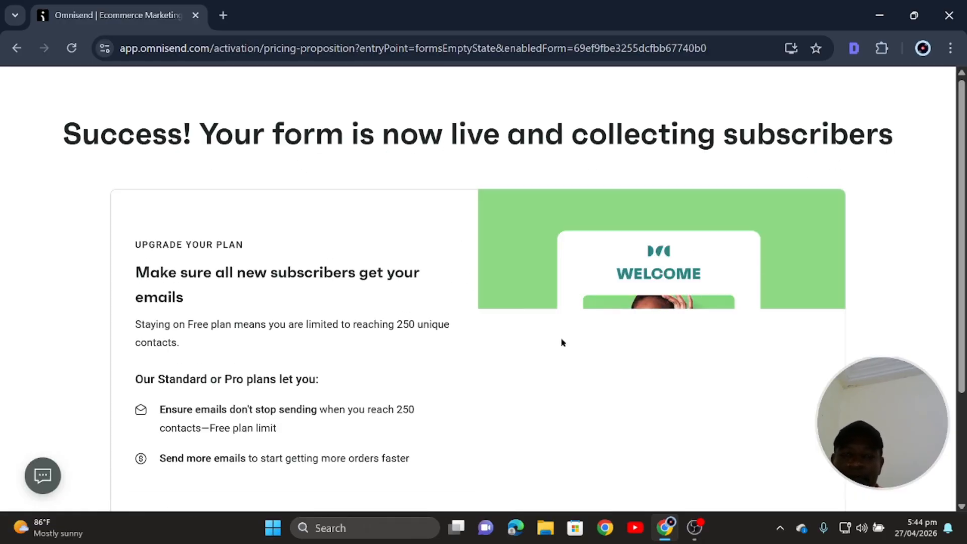
# Keep the account on the Free plan and continue back to the Forms list.
pyautogui.scroll(-3, 512, 308)
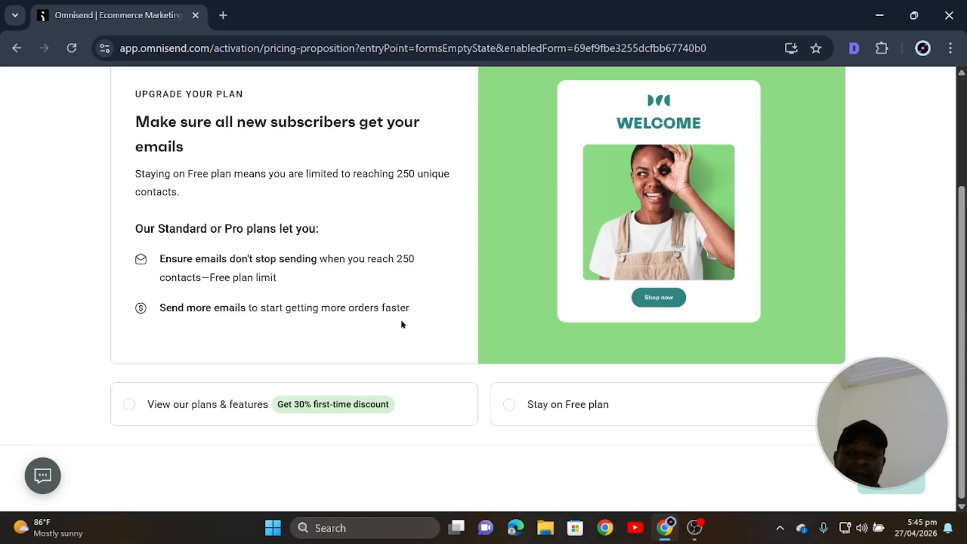
pyautogui.scroll(1, 403, 323)
pyautogui.scroll(-1, 402, 324)
pyautogui.scroll(1, 537, 423)
pyautogui.scroll(-1, 537, 423)
pyautogui.click(512, 405)
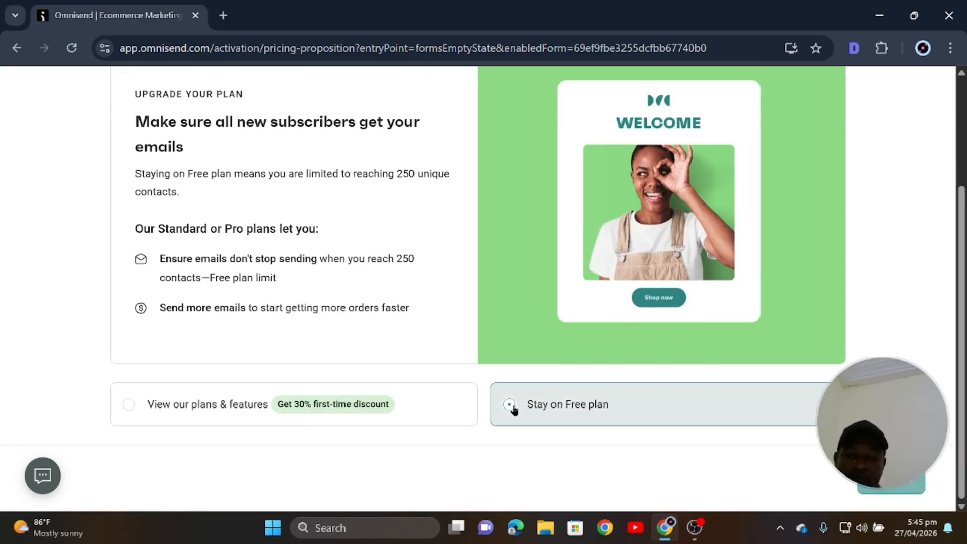
pyautogui.scroll(1, 646, 373)
pyautogui.scroll(-1, 646, 373)
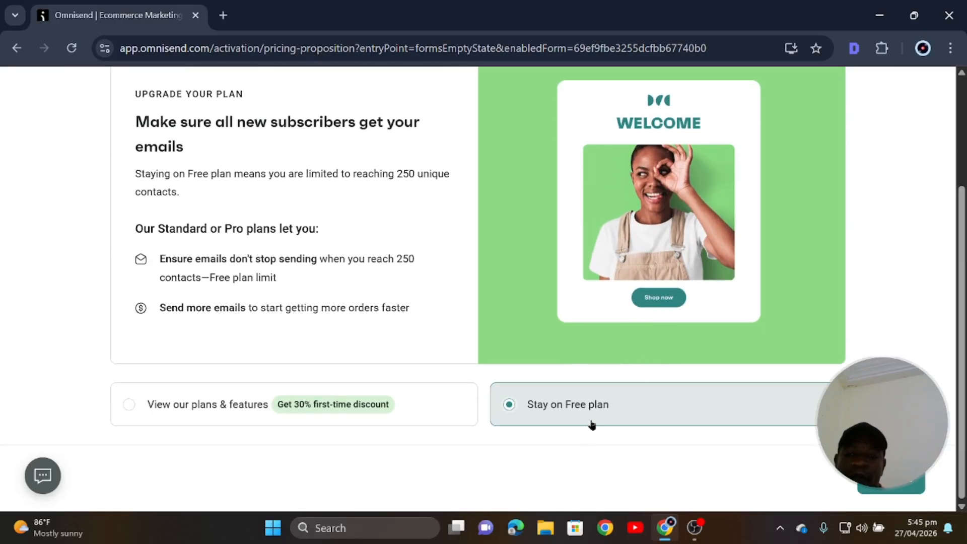
pyautogui.scroll(1, 608, 382)
pyautogui.scroll(-1, 608, 381)
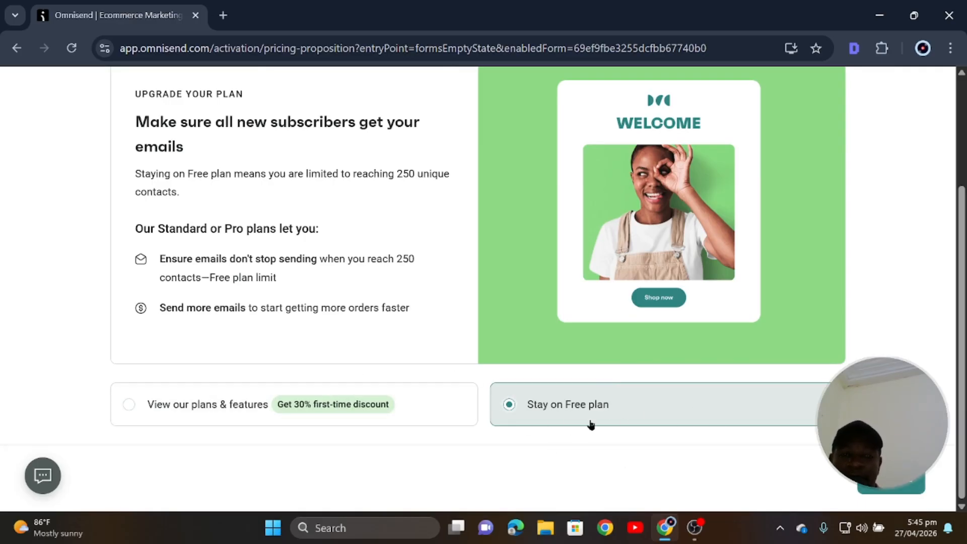
pyautogui.scroll(3, 607, 426)
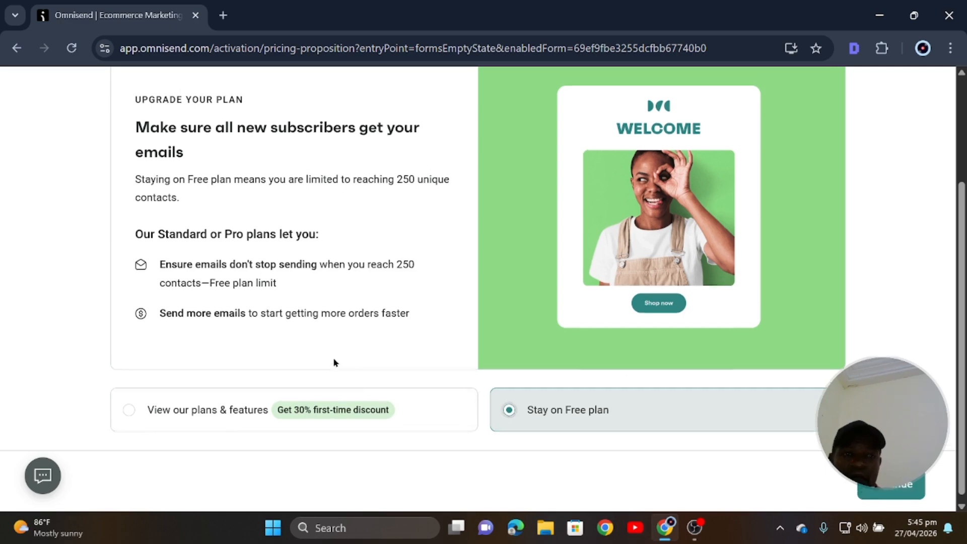
pyautogui.scroll(-3, 417, 406)
pyautogui.click(889, 480)
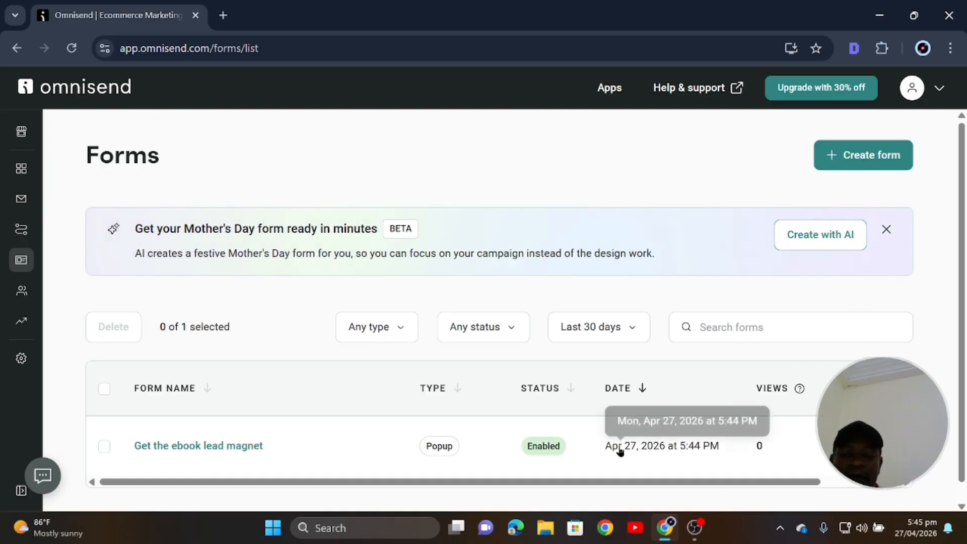
pyautogui.click(225, 22)
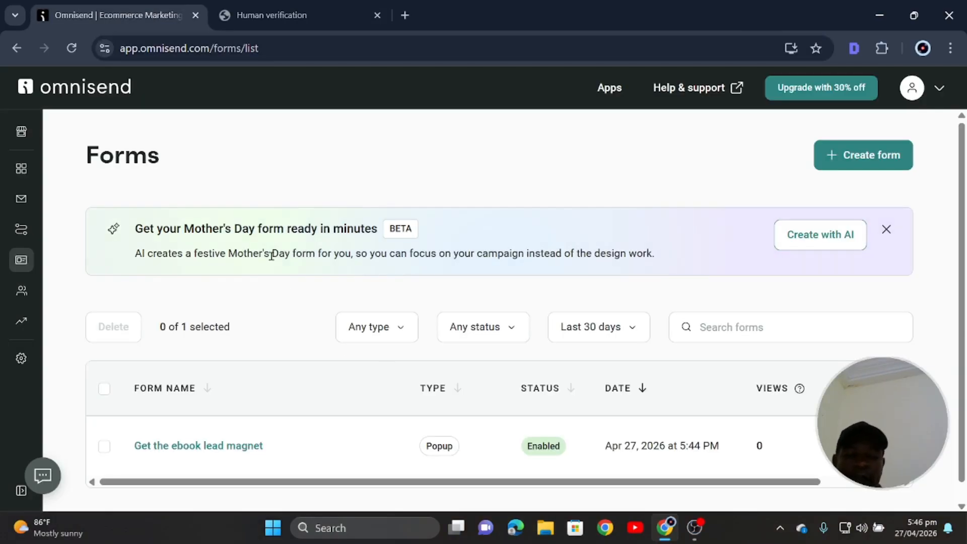
pyautogui.scroll(-1, 312, 360)
pyautogui.scroll(1, 316, 360)
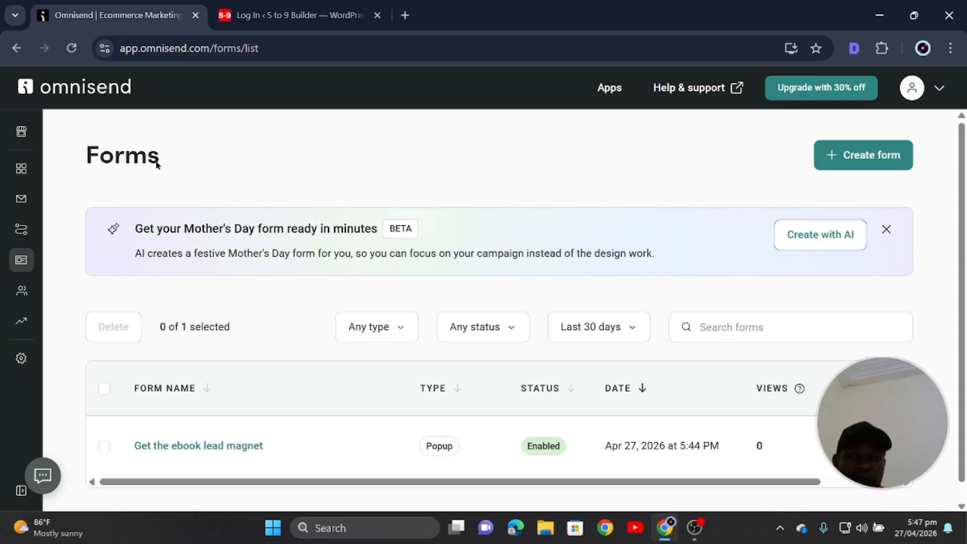
pyautogui.scroll(-1, 488, 394)
pyautogui.scroll(1, 453, 373)
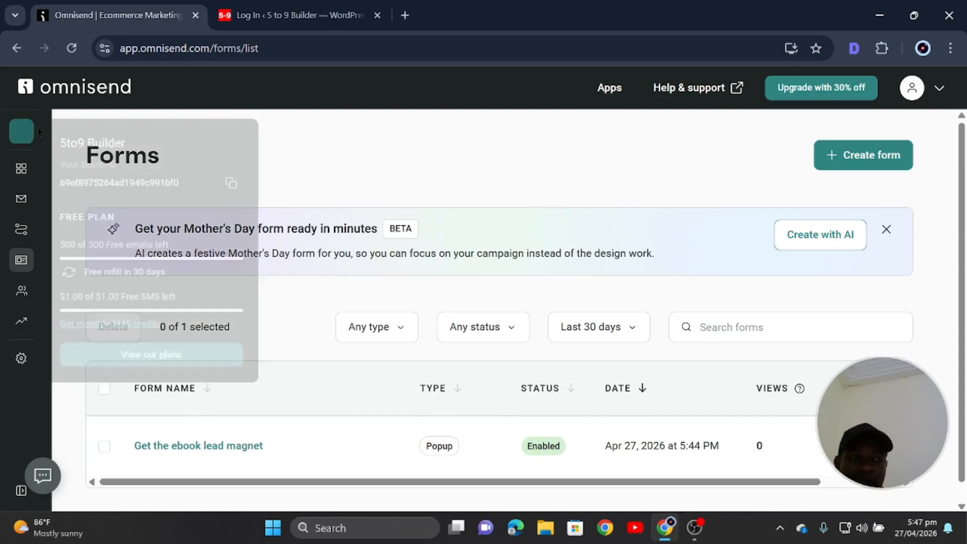
pyautogui.moveTo(23, 164)
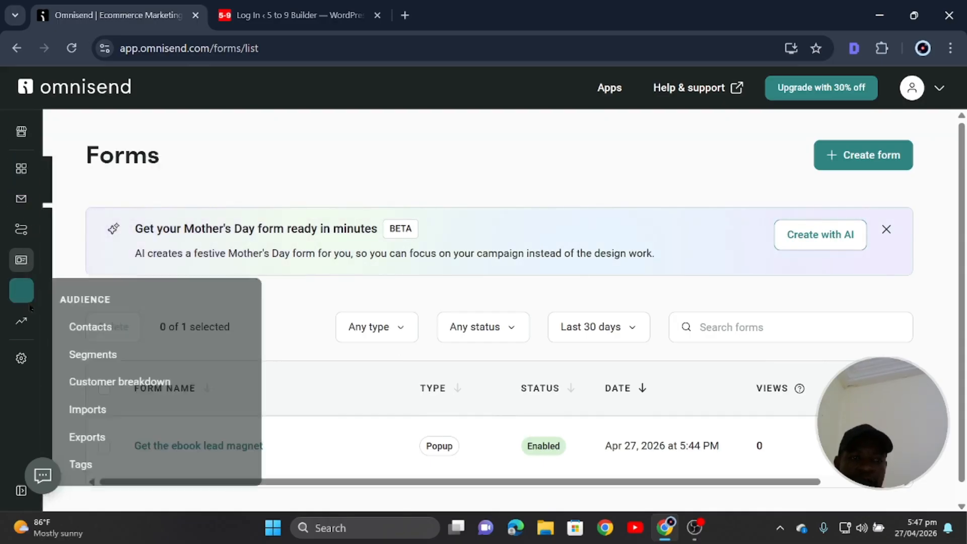
# Preview the ready-made Welcome workflow under Automation and turn it on.
pyautogui.click(22, 236)
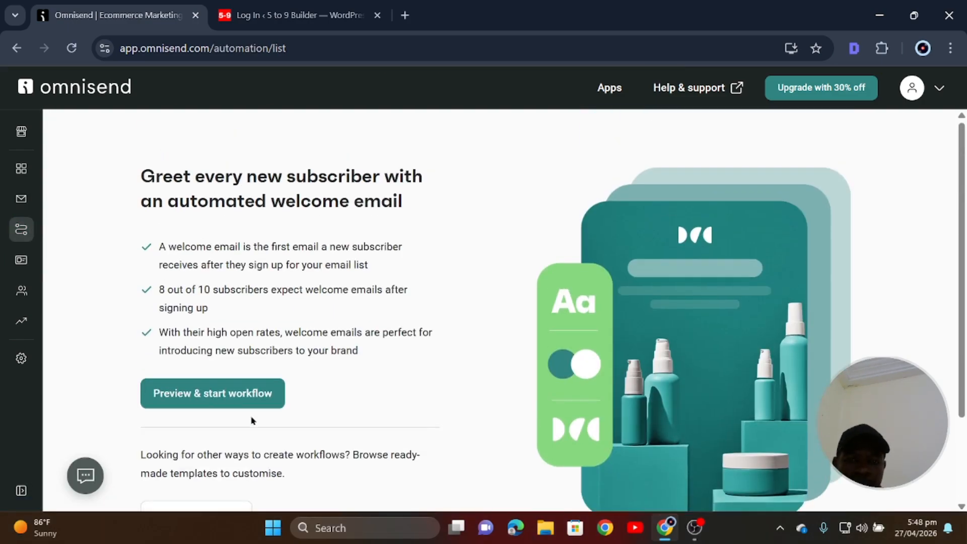
pyautogui.scroll(-1, 244, 421)
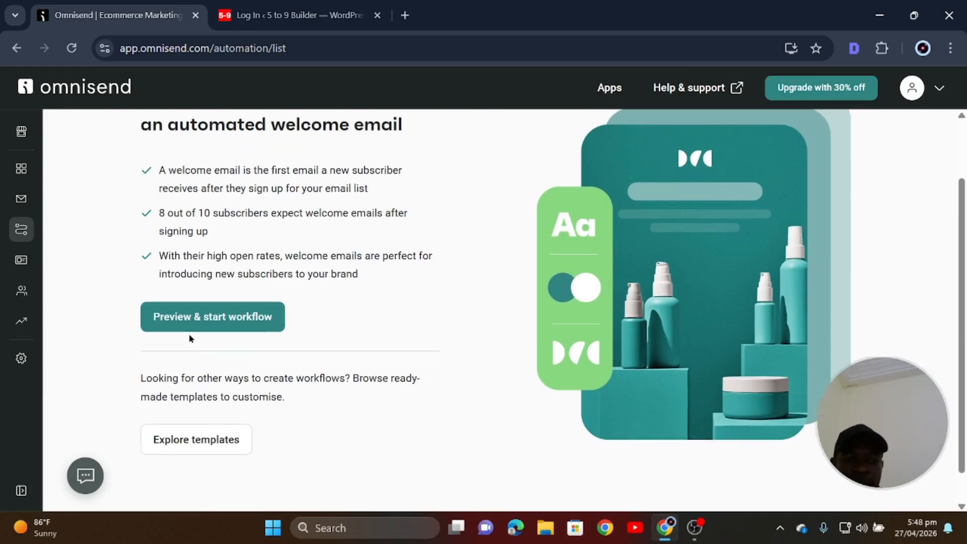
pyautogui.click(189, 322)
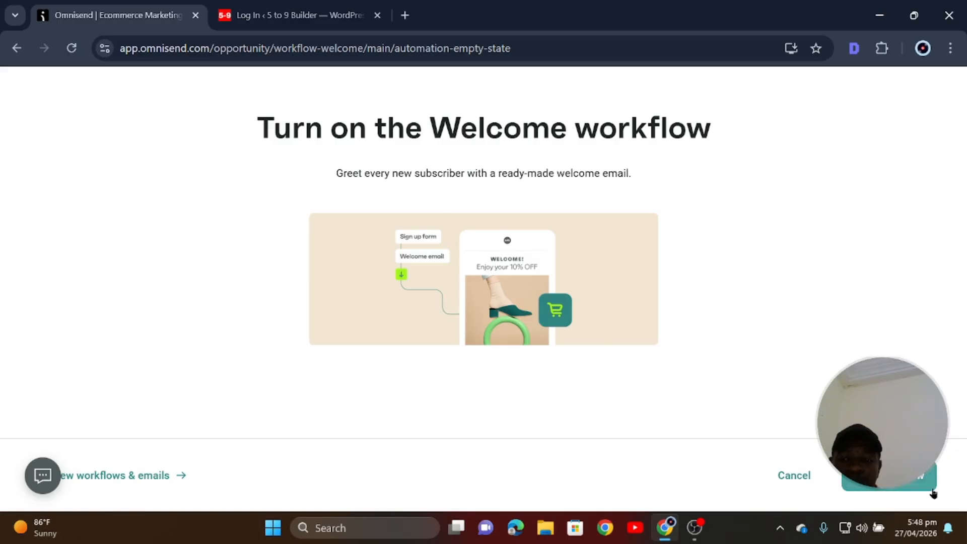
pyautogui.click(906, 481)
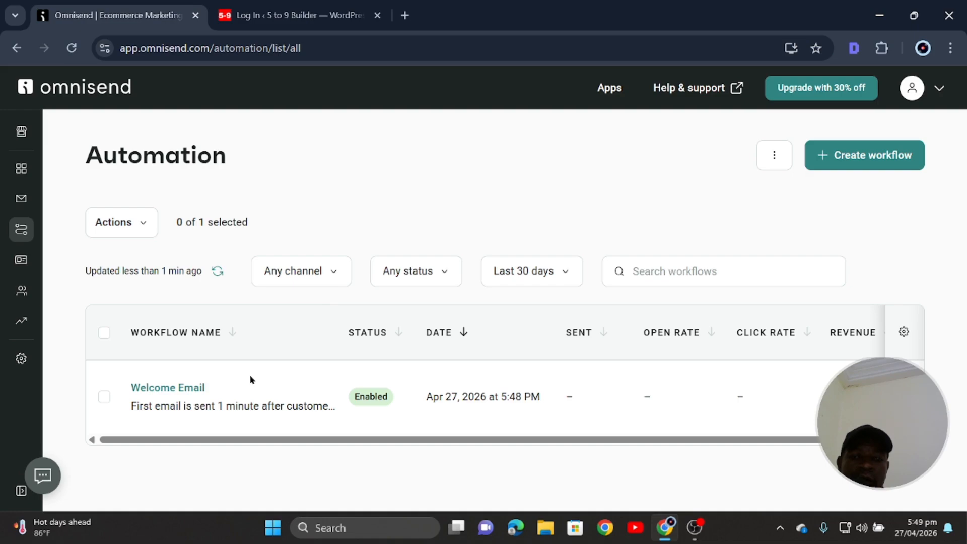
# Open the Welcome Email workflow in the editor, also logging in to the WordPress site.
pyautogui.moveTo(464, 443); pyautogui.dragTo(346, 431)
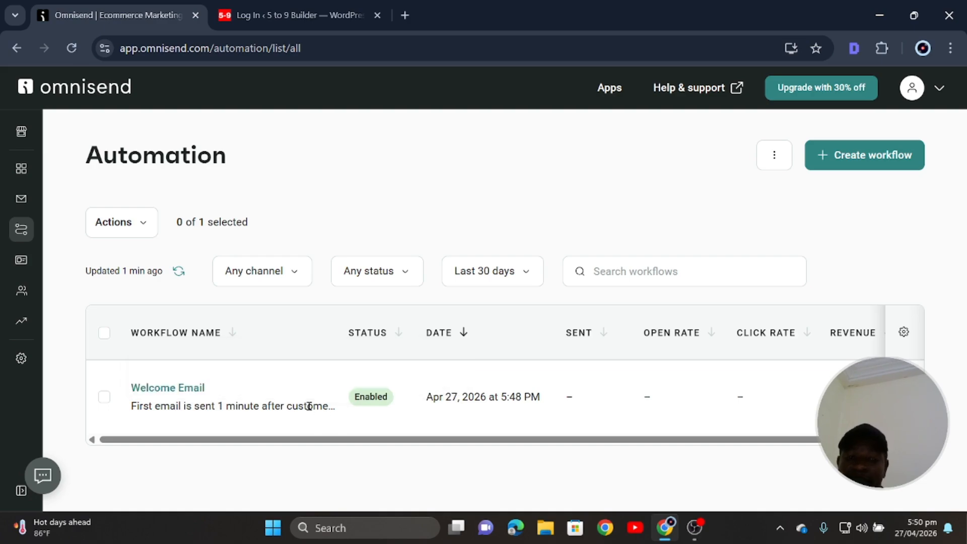
pyautogui.click(169, 388)
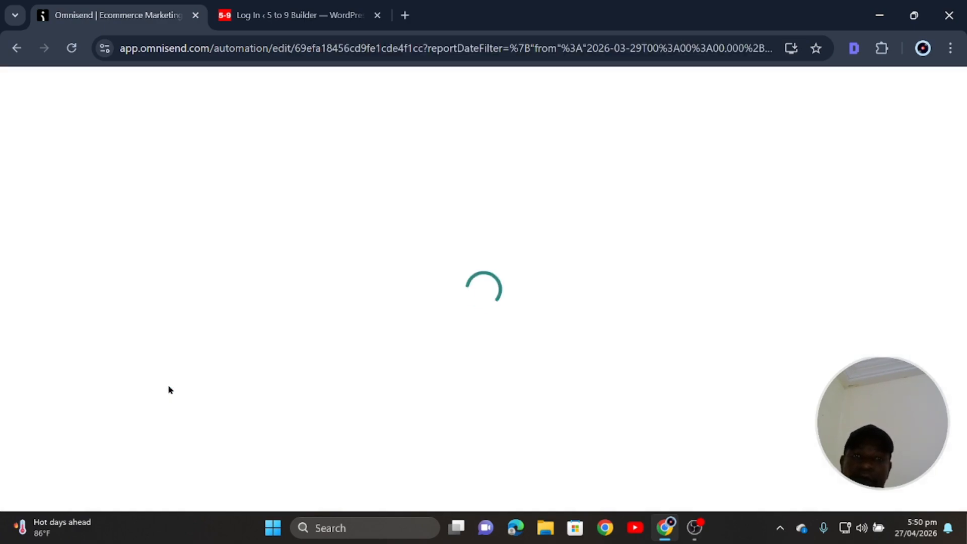
pyautogui.click(297, 15)
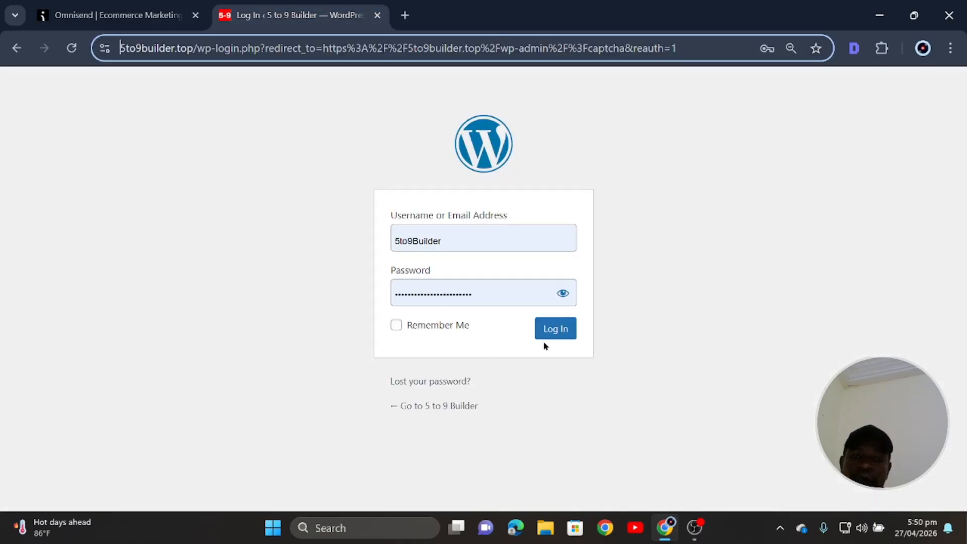
pyautogui.click(551, 330)
pyautogui.click(116, 16)
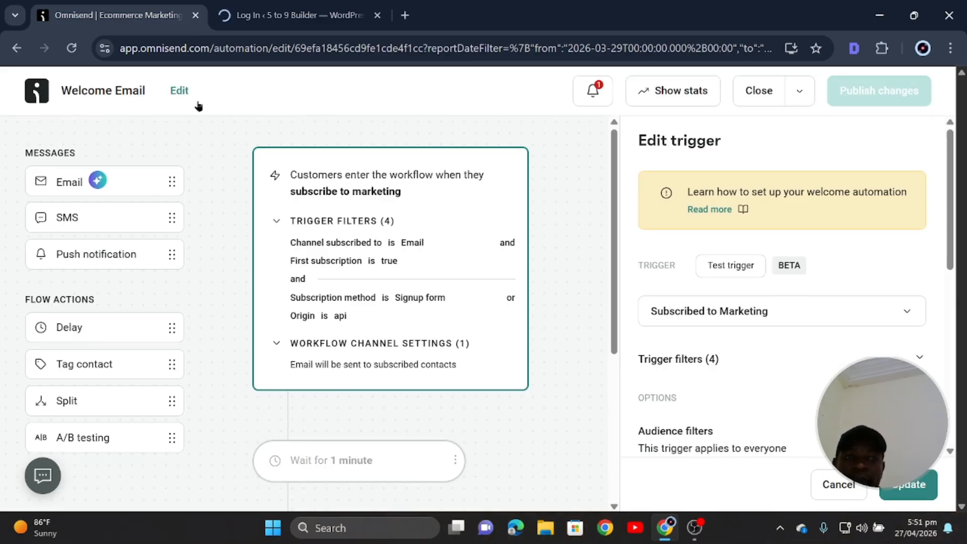
# Rename the Welcome Email workflow to 'Get The eBook Welcome message' and save the name.
pyautogui.click(174, 93)
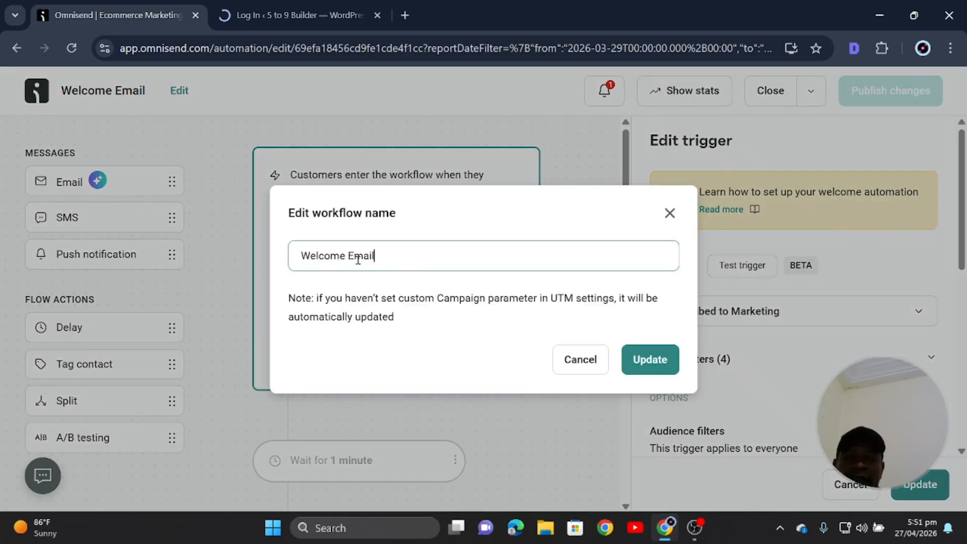
pyautogui.moveTo(410, 259); pyautogui.dragTo(232, 266)
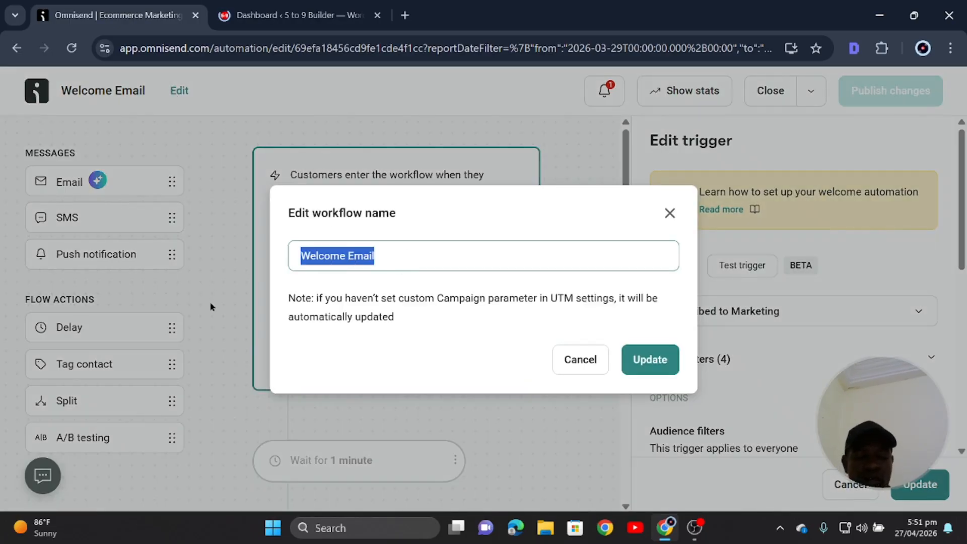
pyautogui.write('Get')
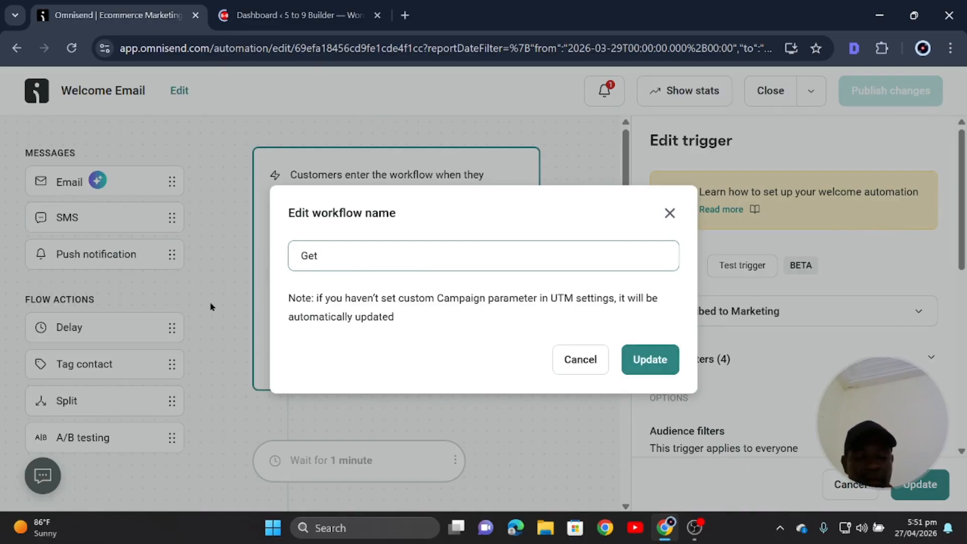
pyautogui.write(' Ebook')
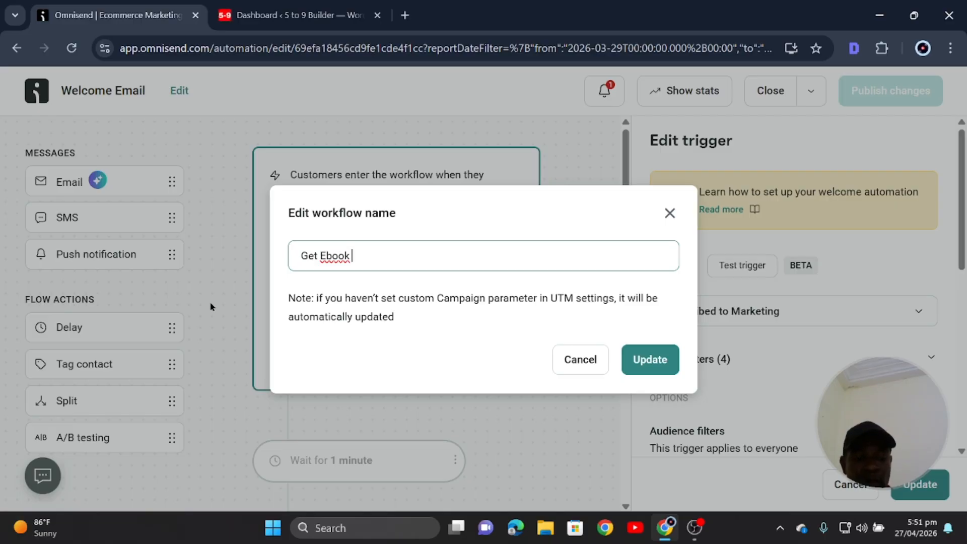
pyautogui.write(' Welcome ')
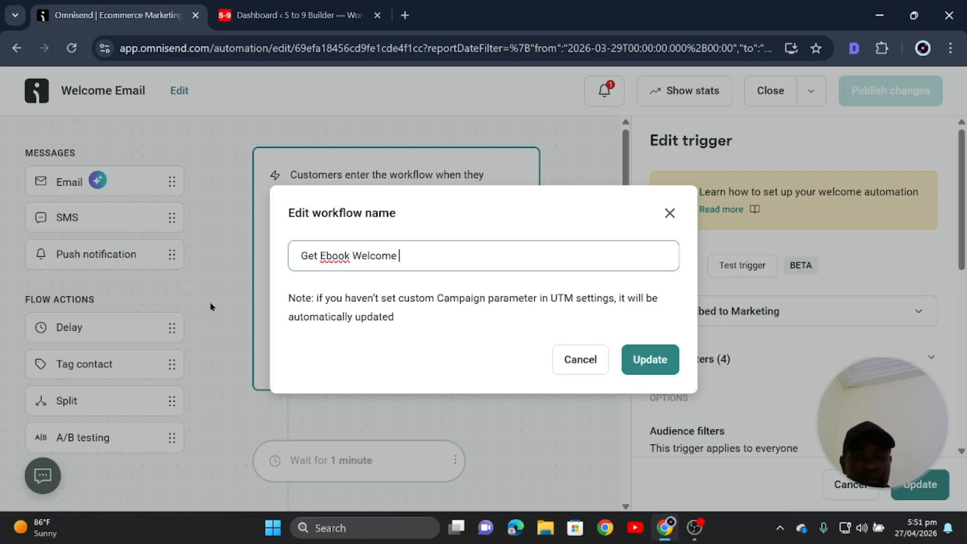
pyautogui.write('message')
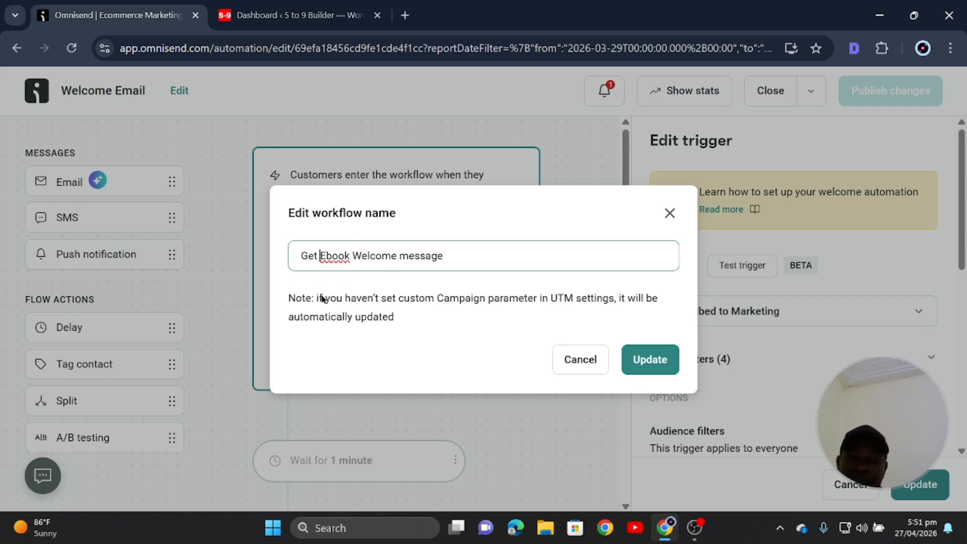
pyautogui.write('The')
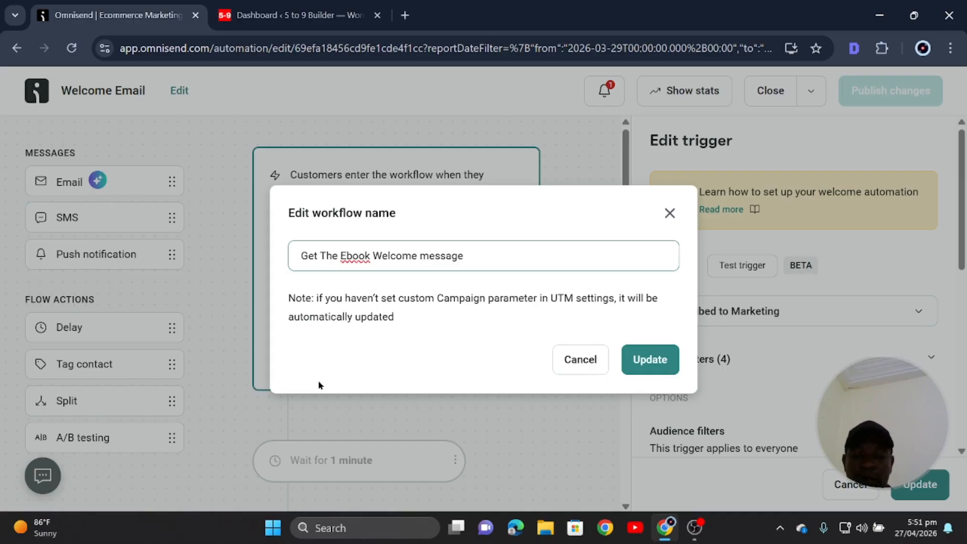
pyautogui.press('Delete')
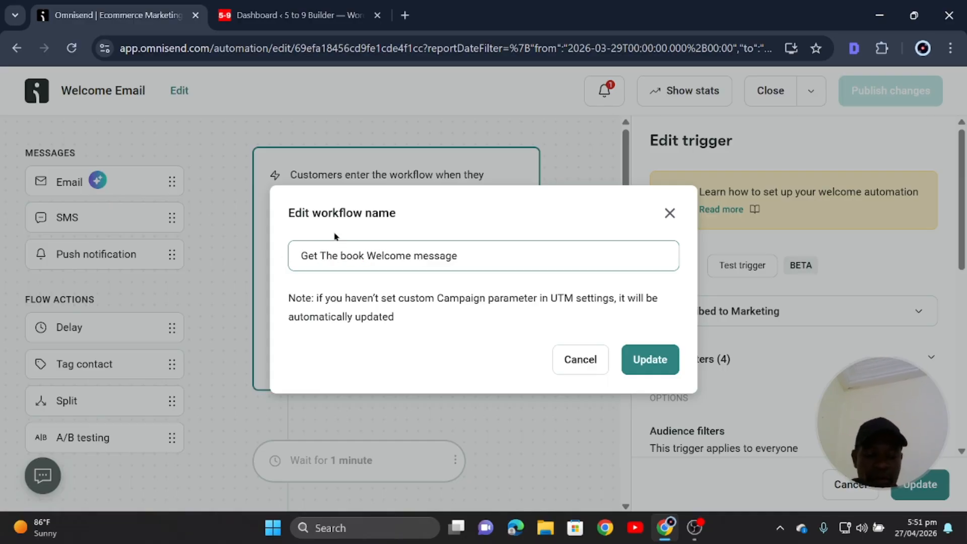
pyautogui.write('e')
pyautogui.press('Delete')
pyautogui.write('B')
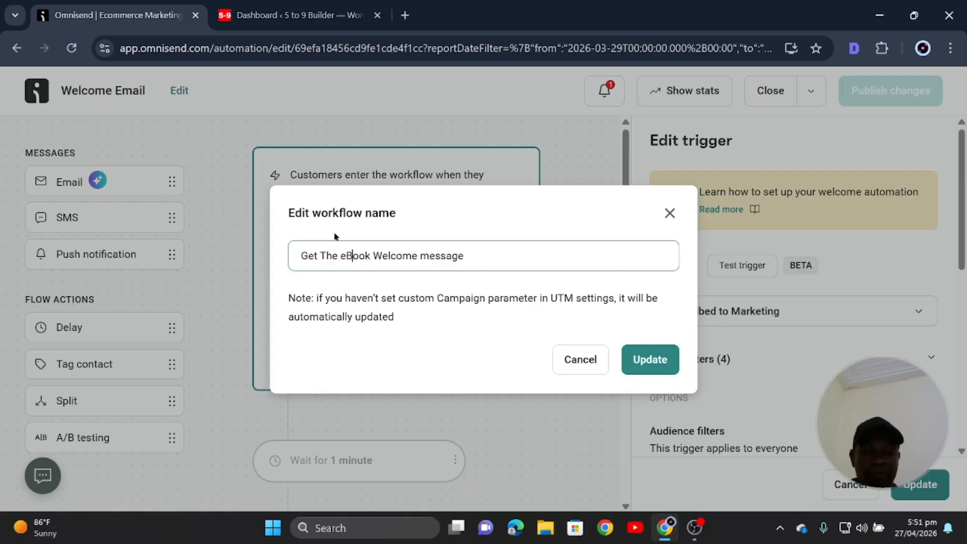
pyautogui.click(483, 257)
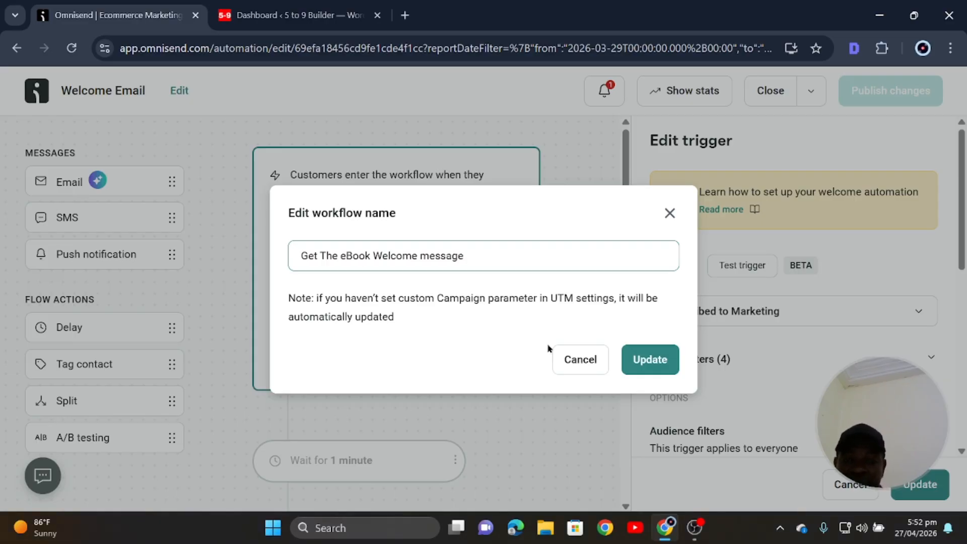
pyautogui.click(655, 366)
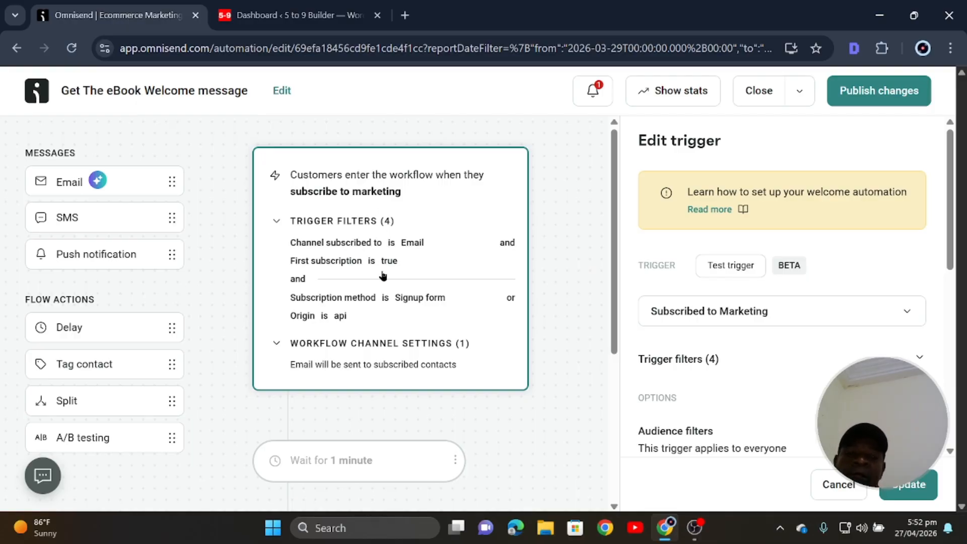
pyautogui.scroll(-2, 373, 287)
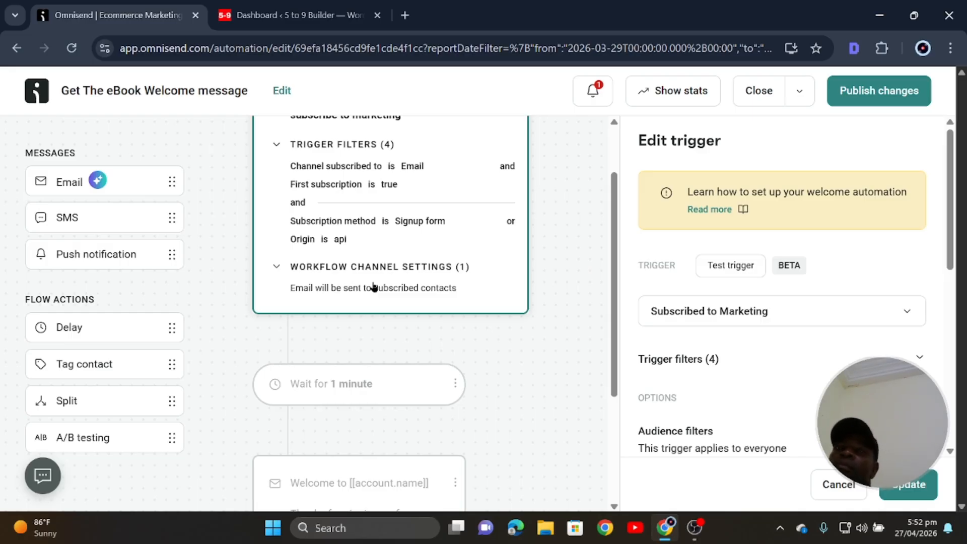
pyautogui.scroll(2, 373, 287)
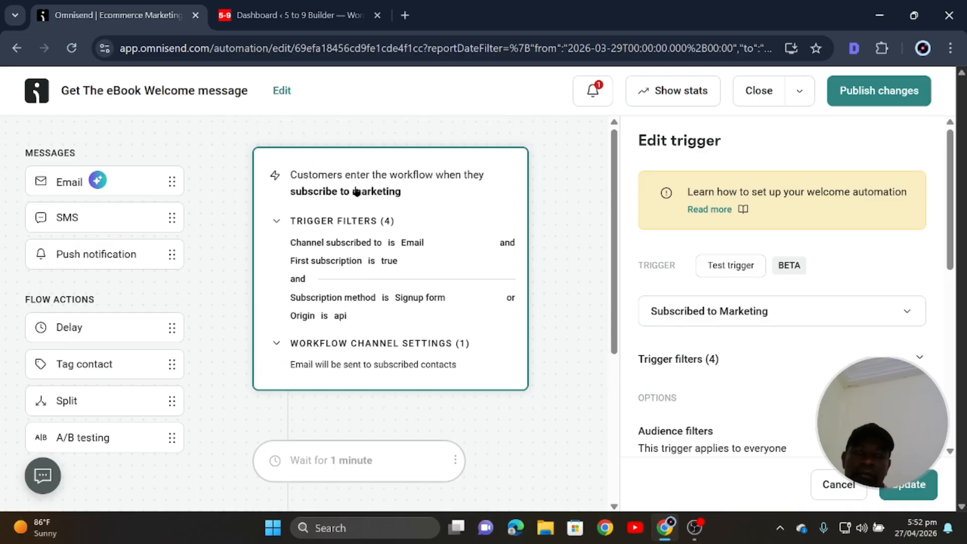
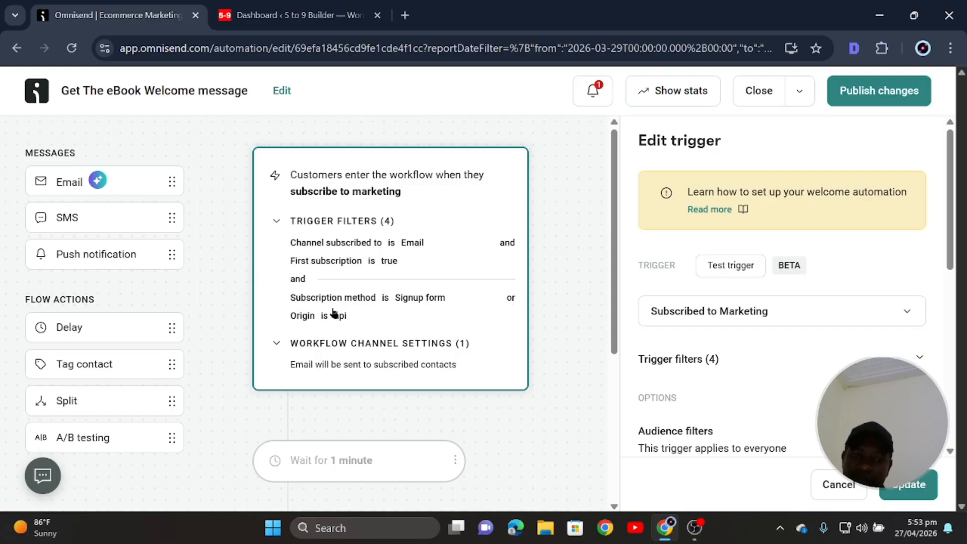
# Delete the one-minute Wait step so the welcome email follows the signup trigger directly.
pyautogui.scroll(-2, 332, 313)
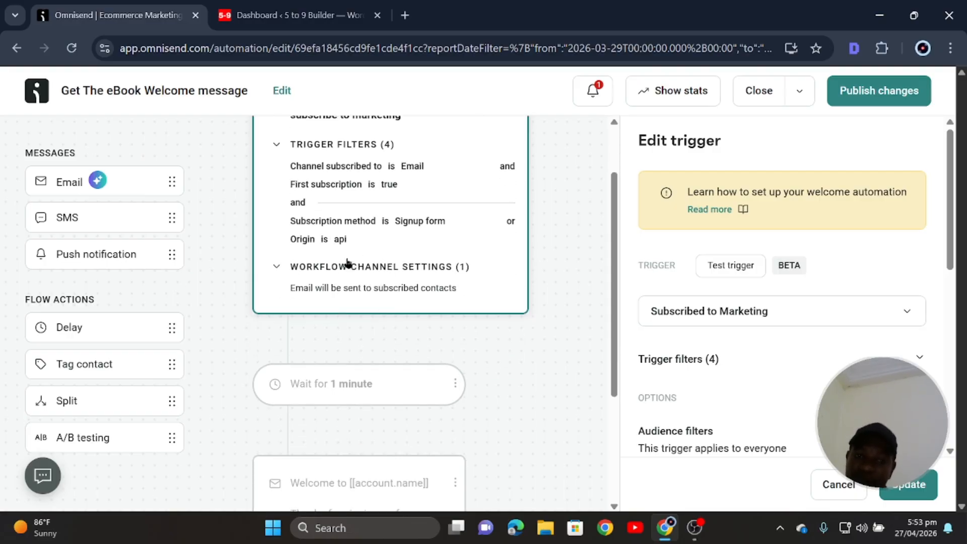
pyautogui.scroll(2, 364, 246)
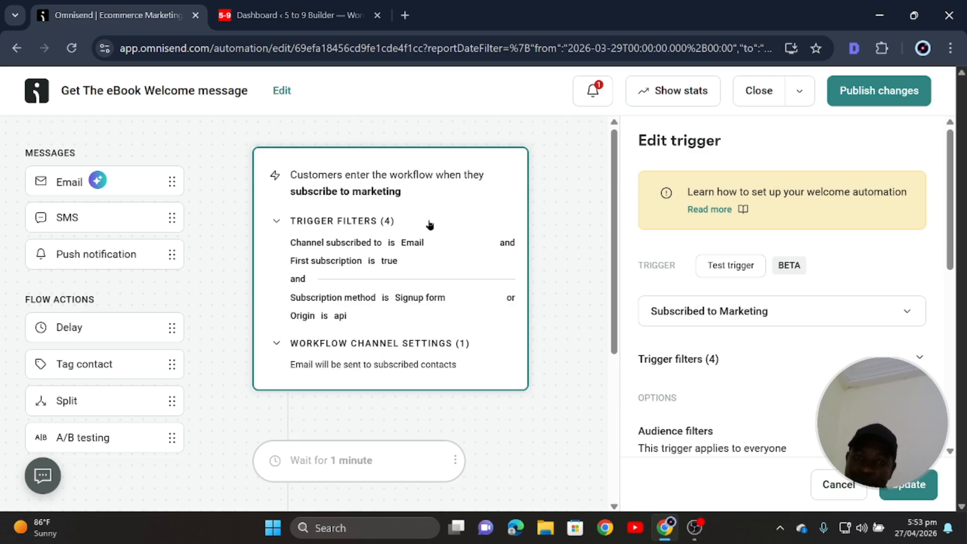
pyautogui.scroll(-2, 360, 309)
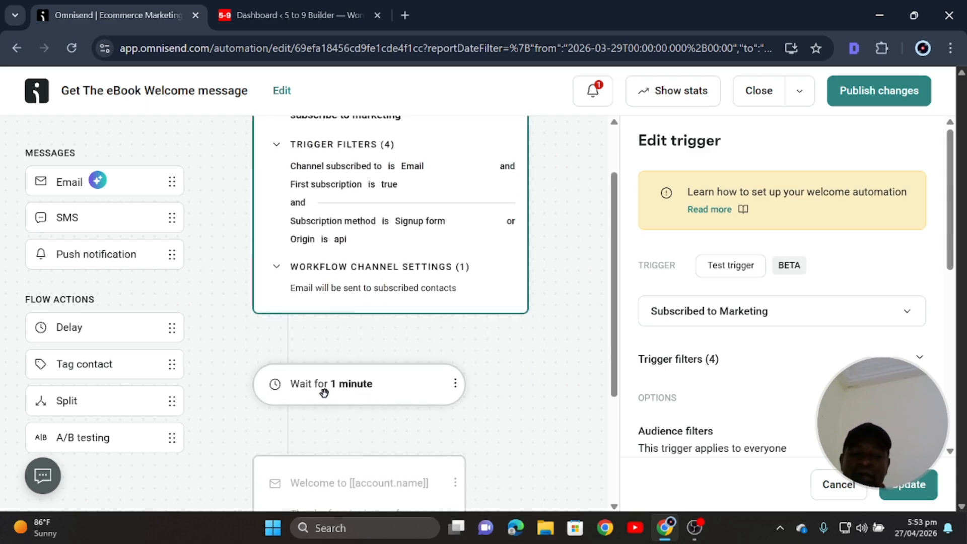
pyautogui.scroll(2, 360, 388)
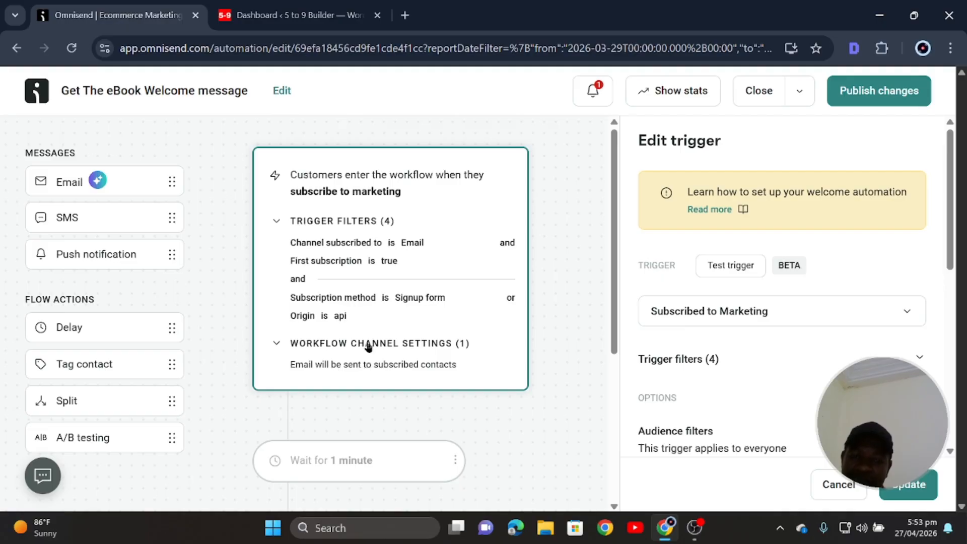
pyautogui.scroll(-2, 374, 344)
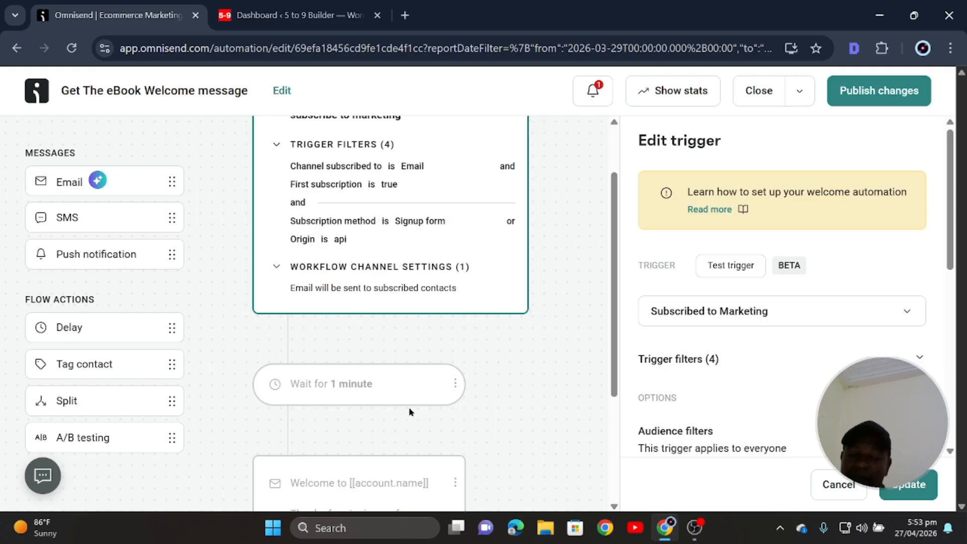
pyautogui.click(455, 385)
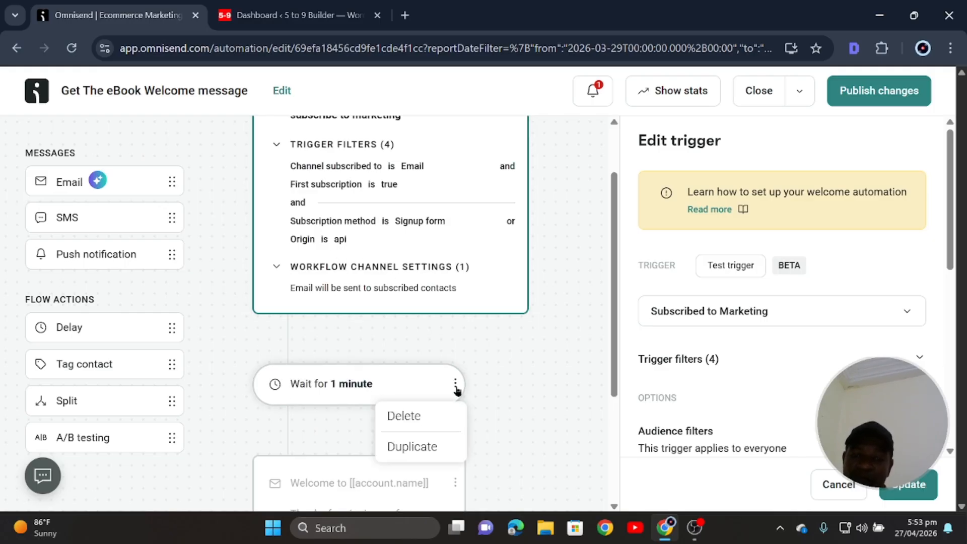
pyautogui.click(412, 417)
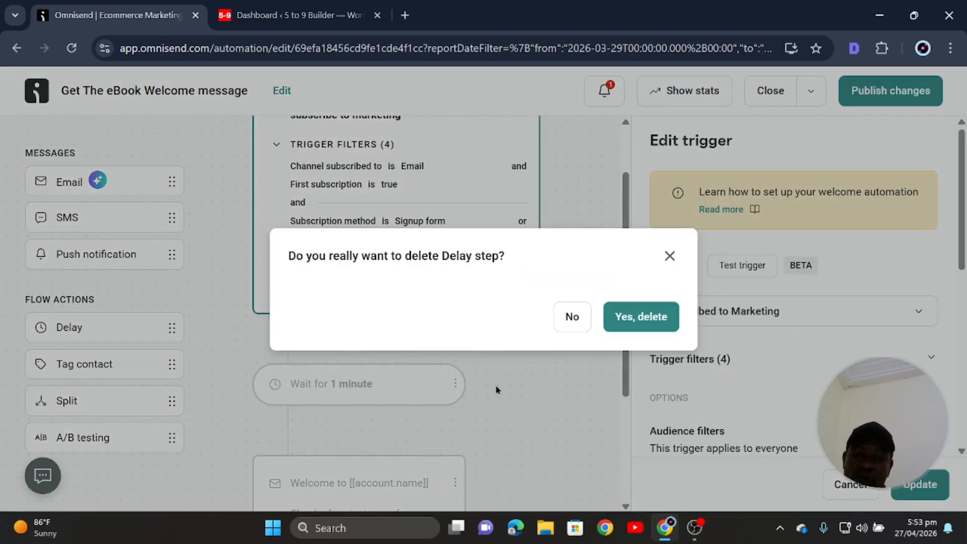
pyautogui.click(648, 320)
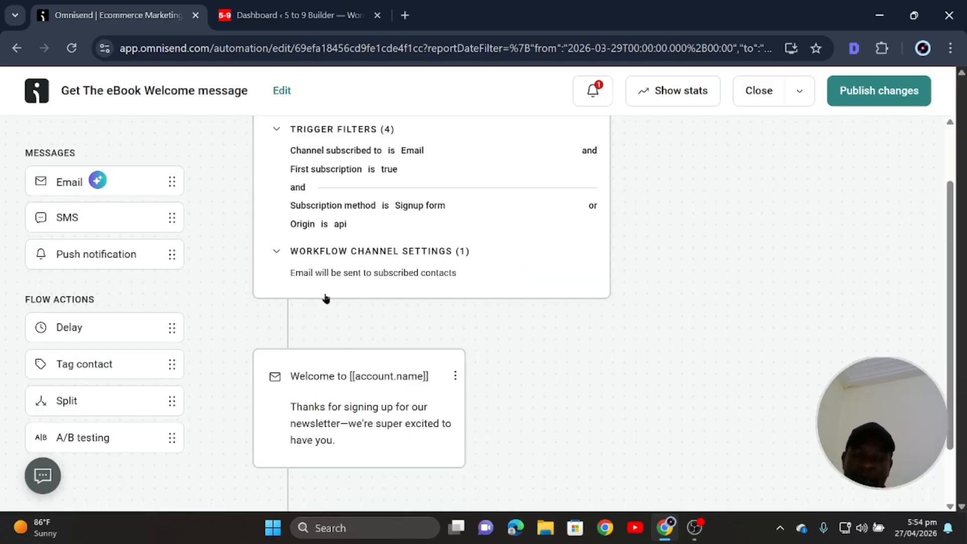
pyautogui.scroll(2, 356, 417)
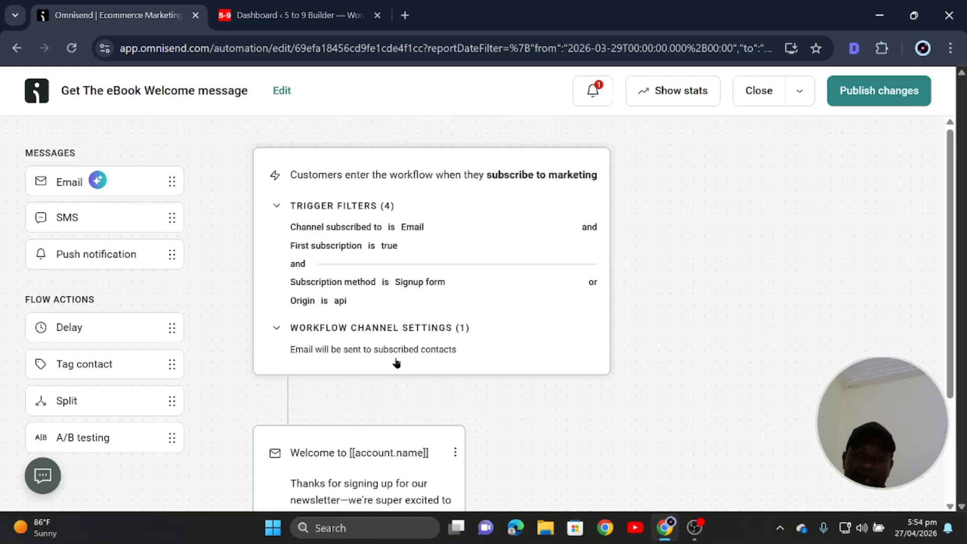
pyautogui.click(395, 362)
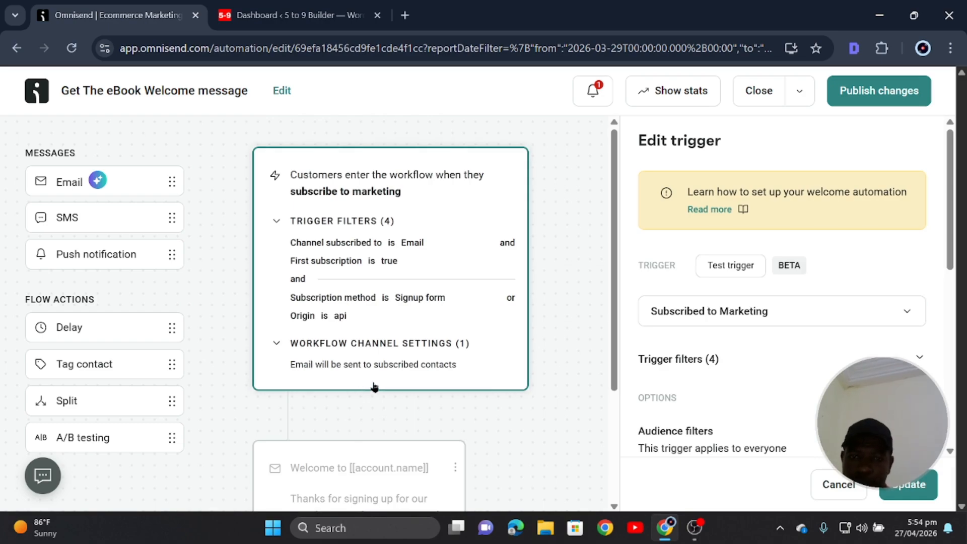
pyautogui.scroll(-3, 361, 328)
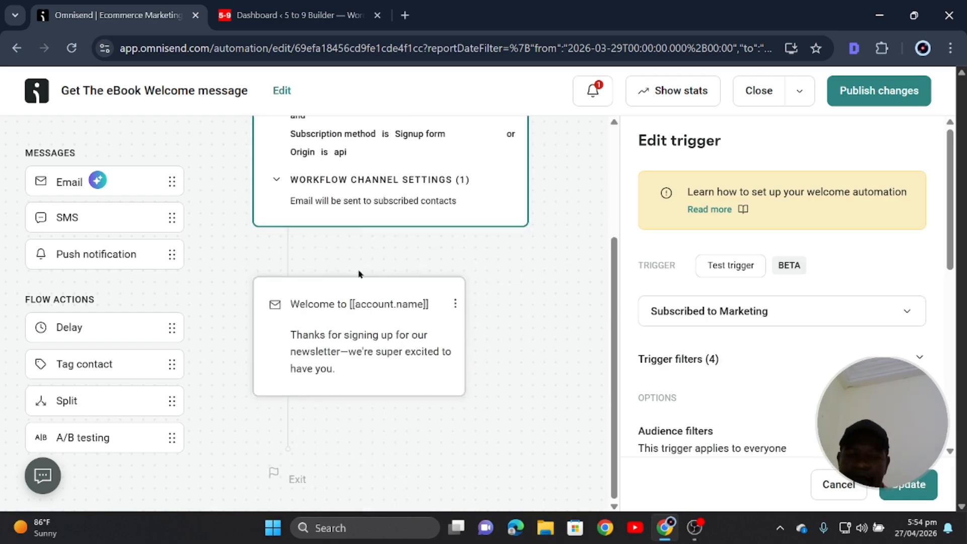
# Replace the welcome email's subject line with 'Here is your FREE eBook'.
pyautogui.click(336, 351)
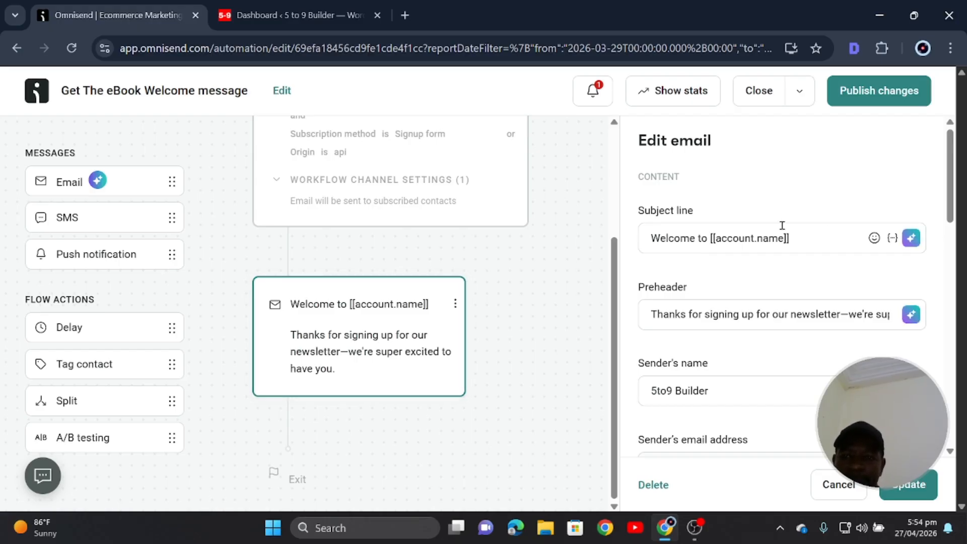
pyautogui.moveTo(820, 233); pyautogui.dragTo(586, 254)
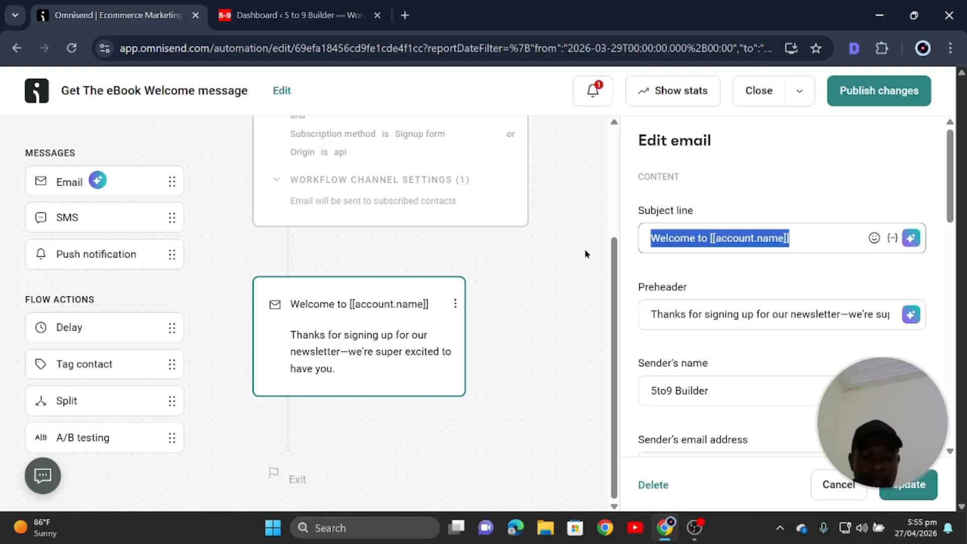
pyautogui.write('Here is')
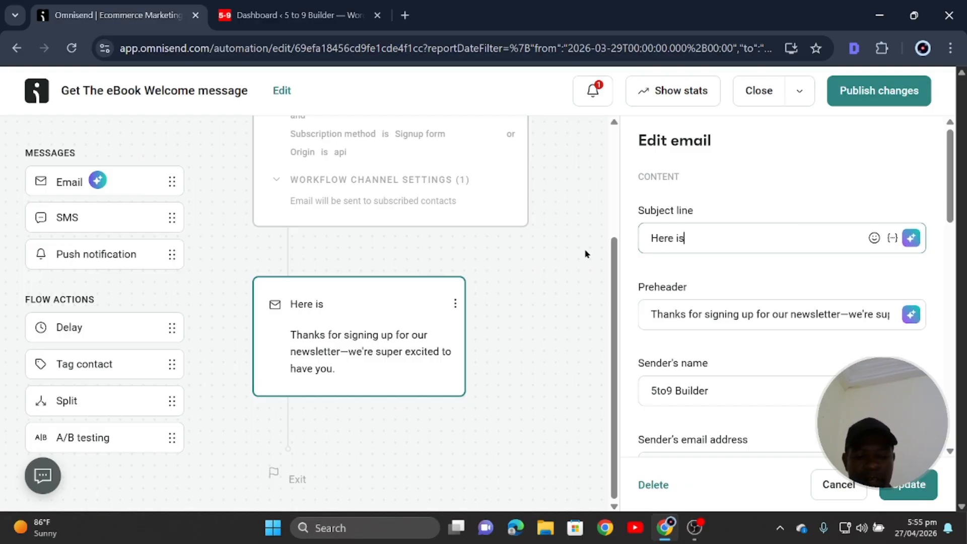
pyautogui.write(' your')
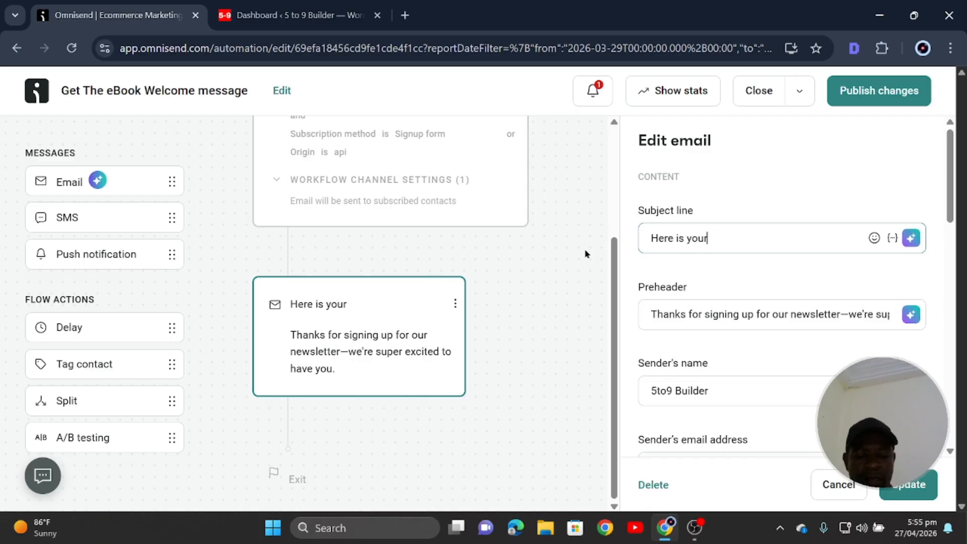
pyautogui.write(' e')
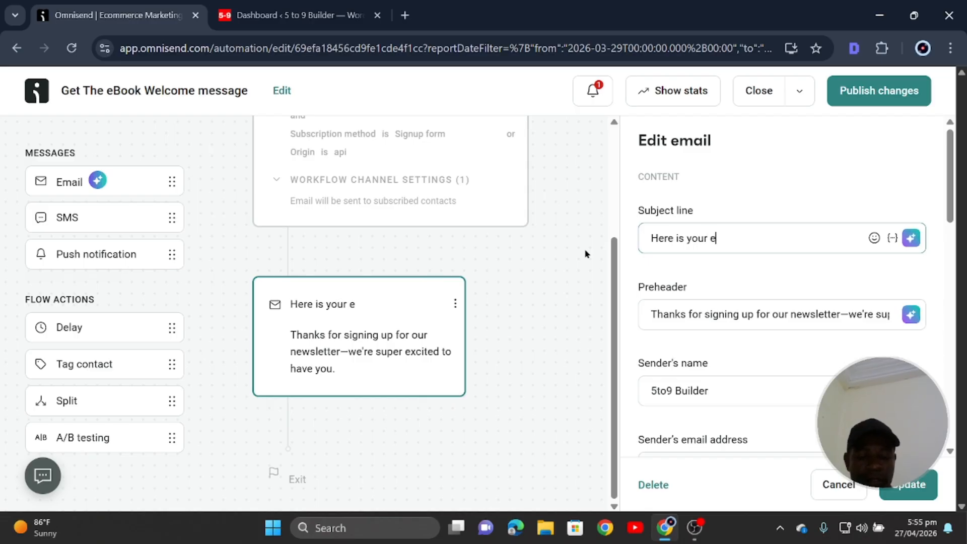
pyautogui.write('Book')
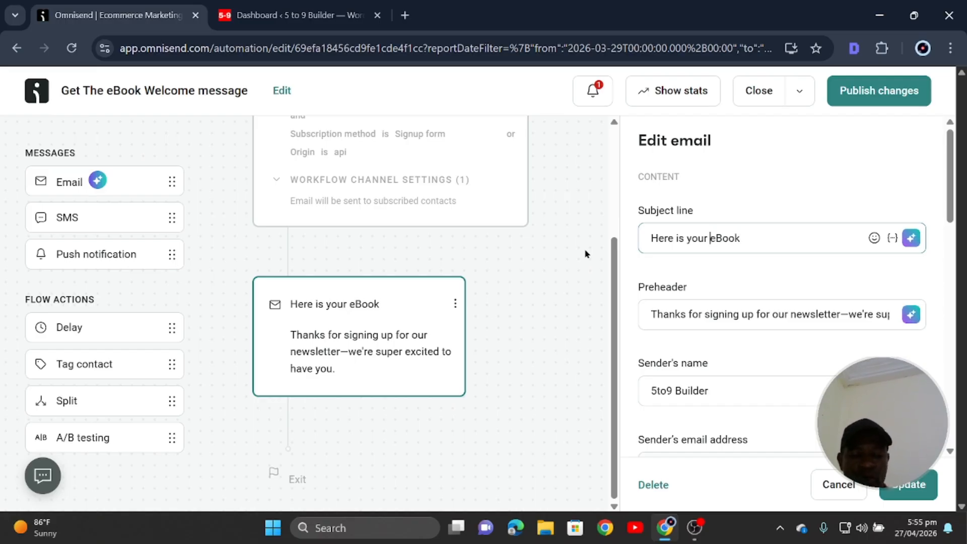
pyautogui.write('FREE')
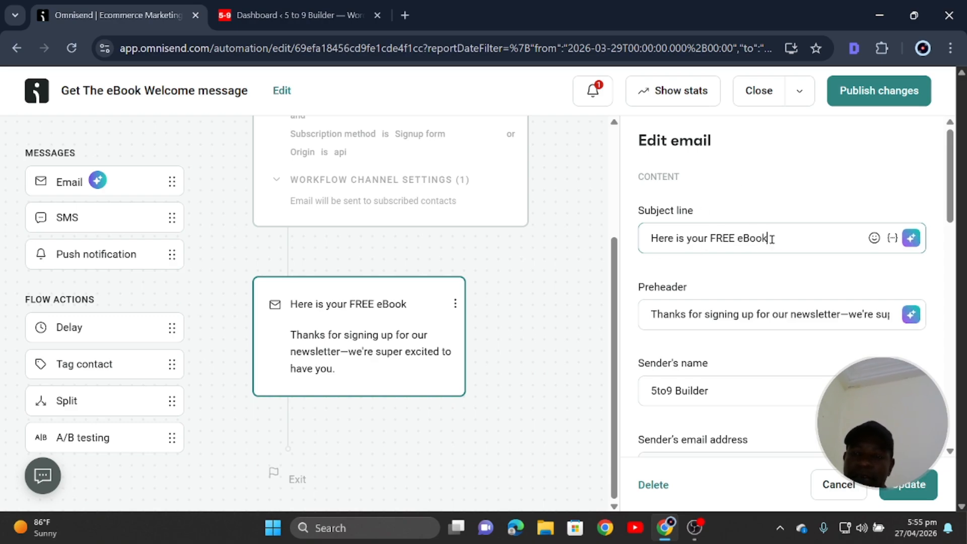
pyautogui.moveTo(771, 239); pyautogui.dragTo(644, 238)
# Insert the contact first-name tag into the subject without default text, then fix the spacing.
pyautogui.click(727, 238)
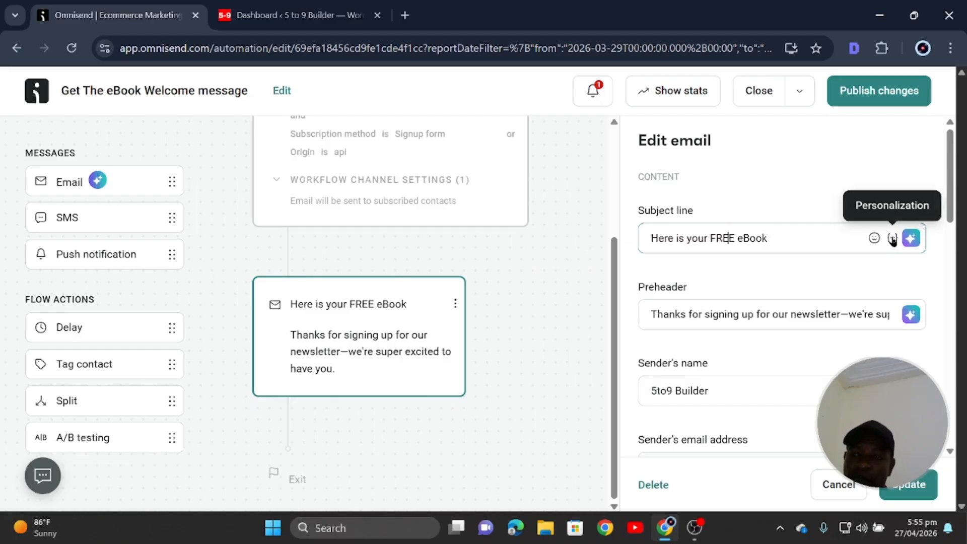
pyautogui.click(892, 239)
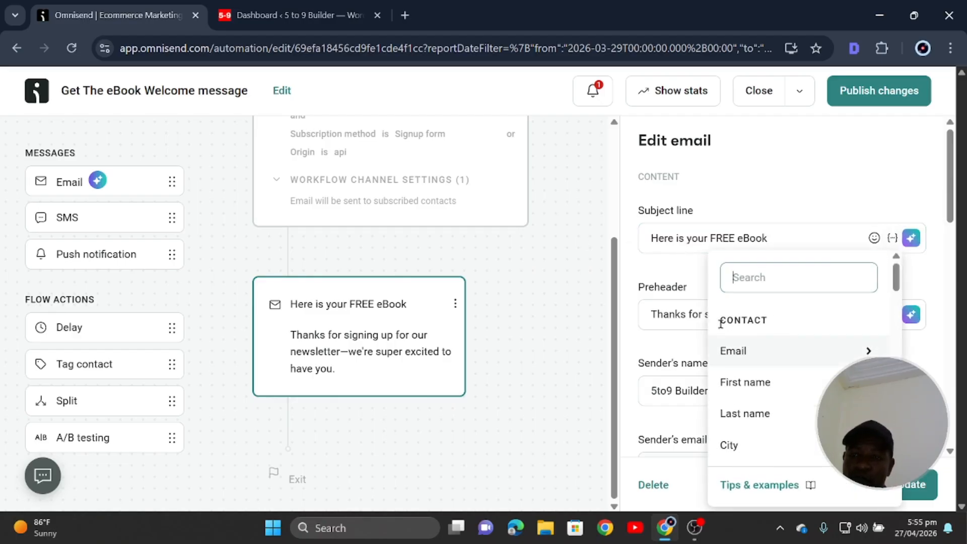
pyautogui.click(776, 324)
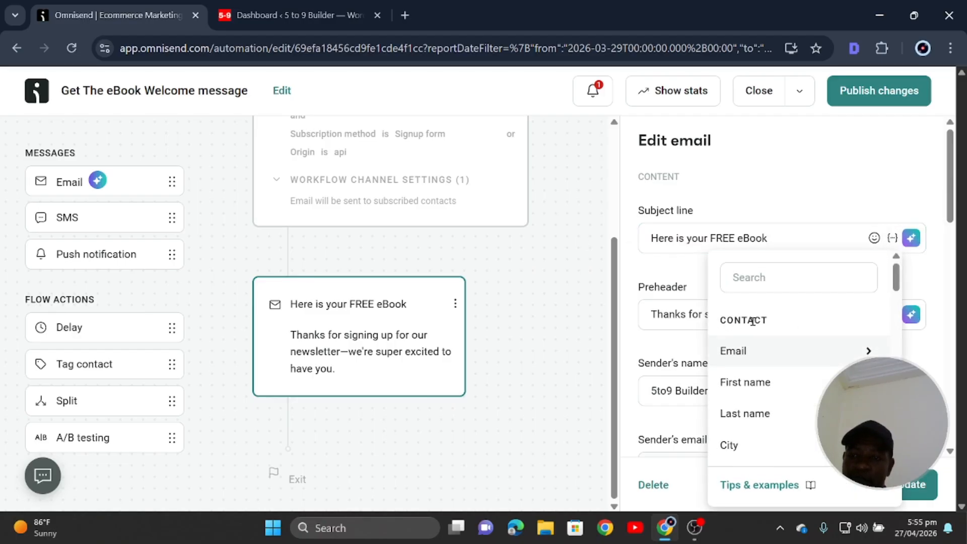
pyautogui.click(750, 386)
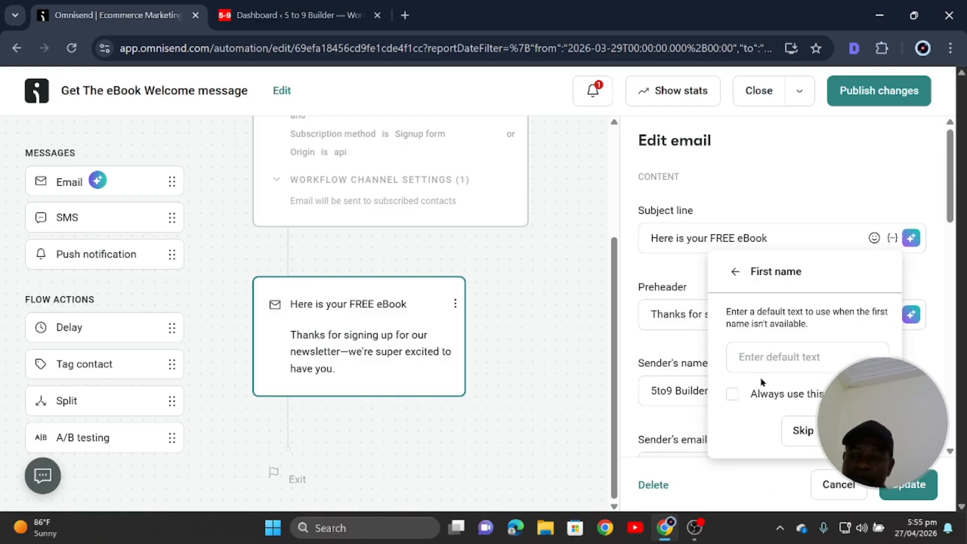
pyautogui.click(799, 431)
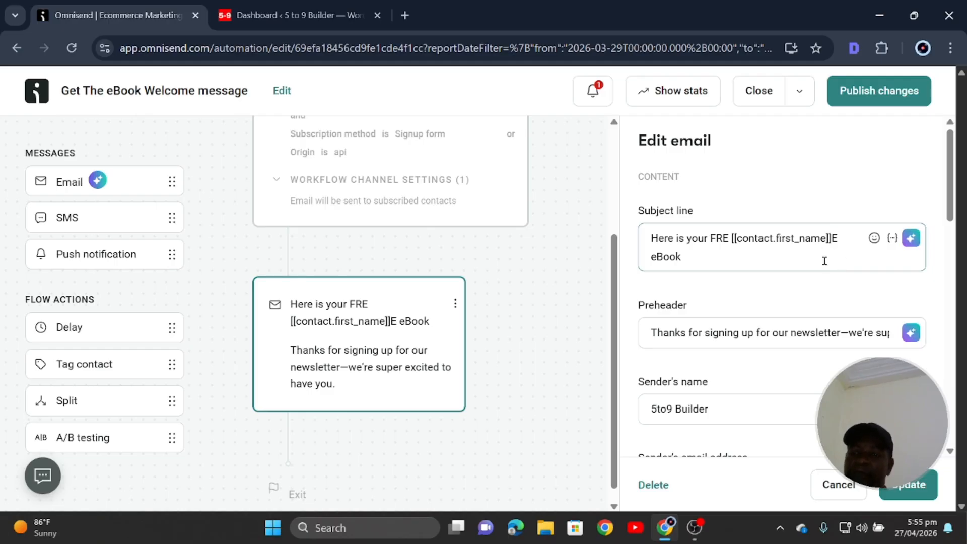
pyautogui.click(854, 238)
pyautogui.press('BackSpace')
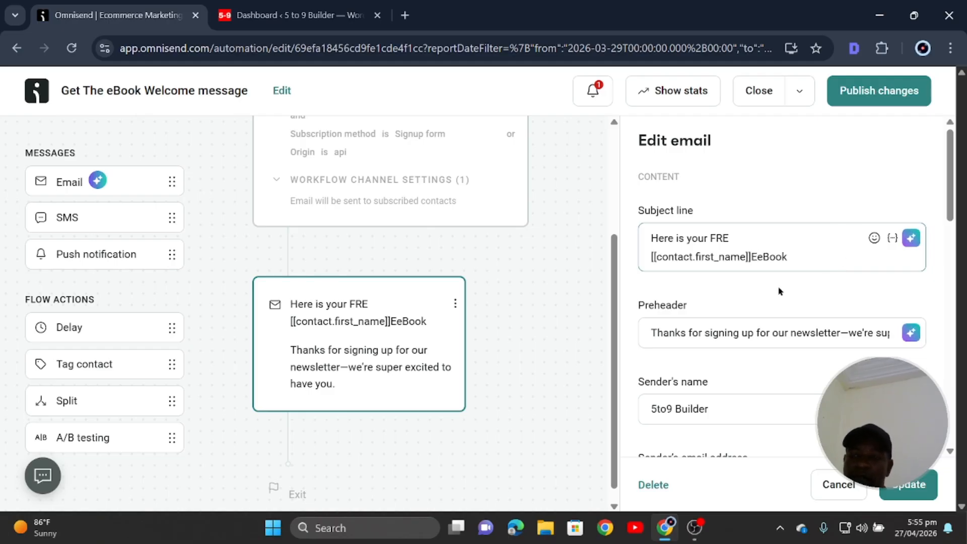
pyautogui.click(734, 242)
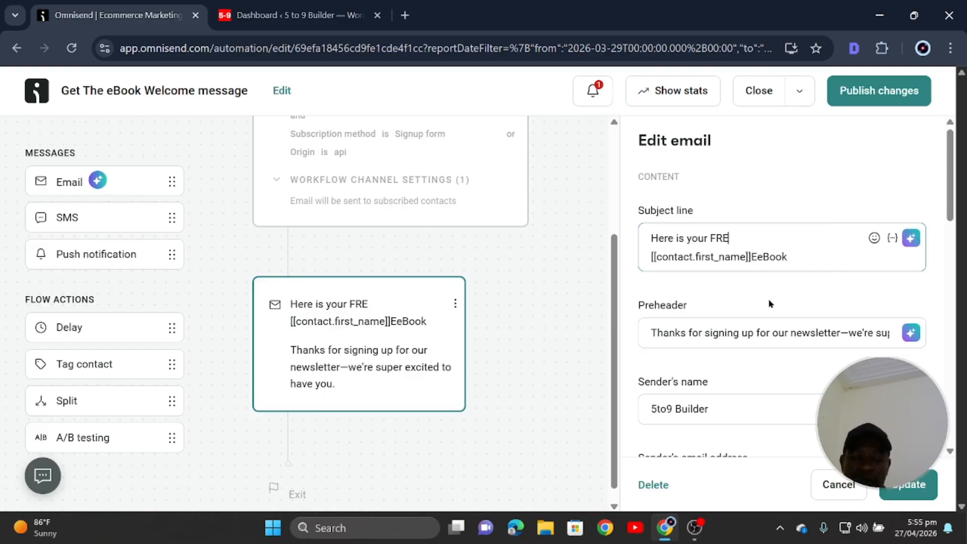
pyautogui.write('E')
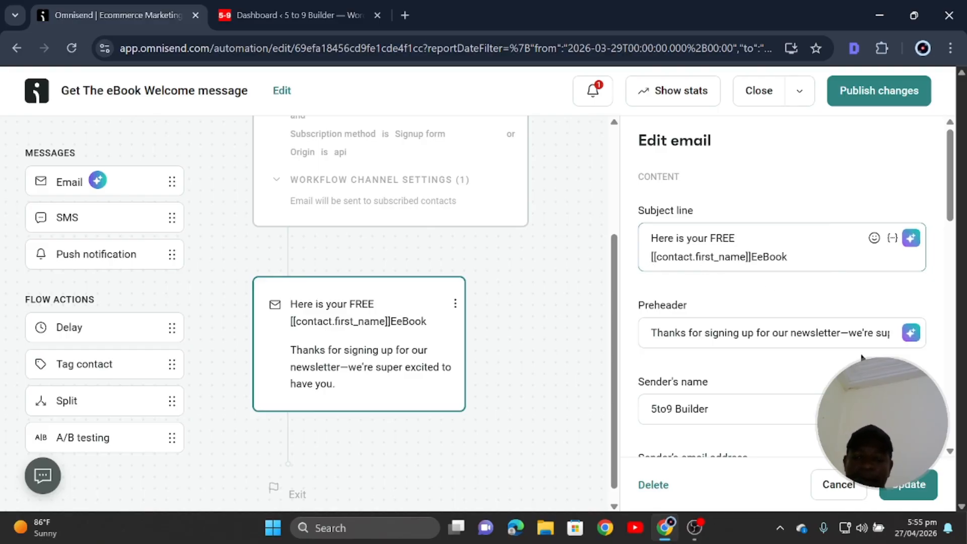
pyautogui.press('Delete')
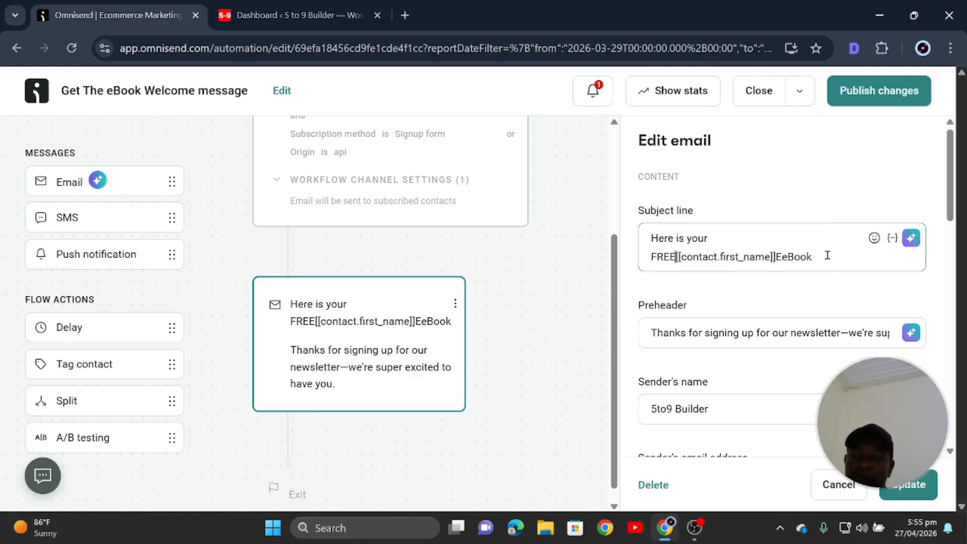
# Retype the subject as 'Here is your FREE eBook' followed by the [[contact.first_name]] tag.
pyautogui.moveTo(827, 255); pyautogui.dragTo(596, 253)
pyautogui.press('BackSpace')
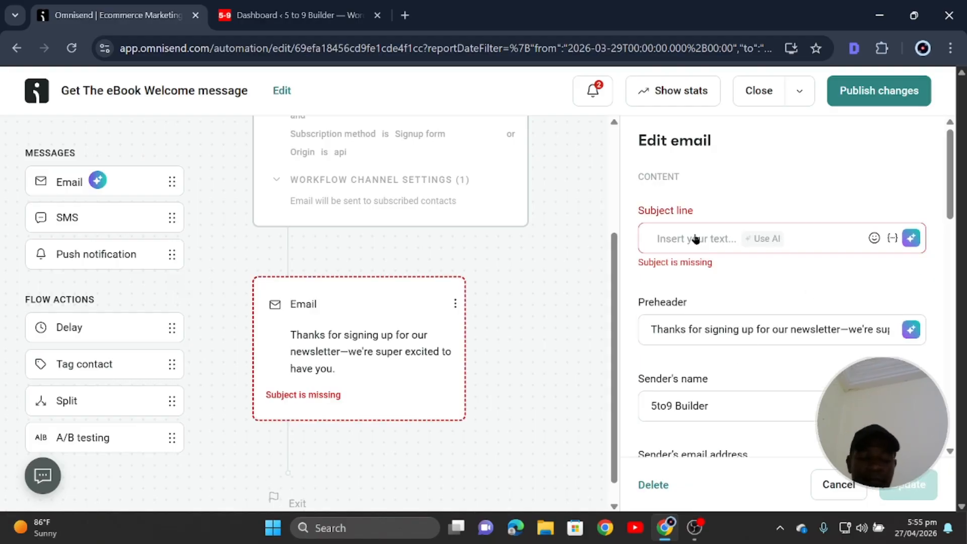
pyautogui.write('Her')
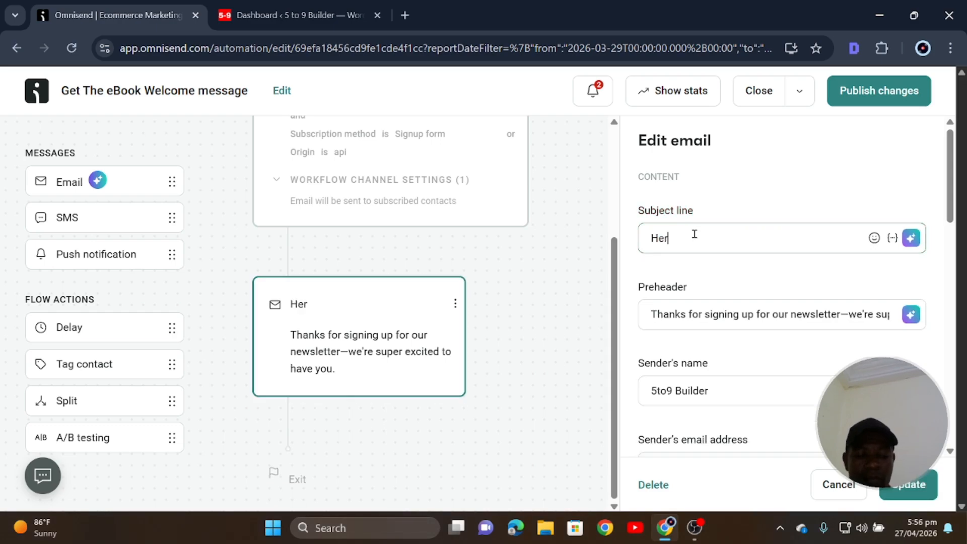
pyautogui.write('e is y')
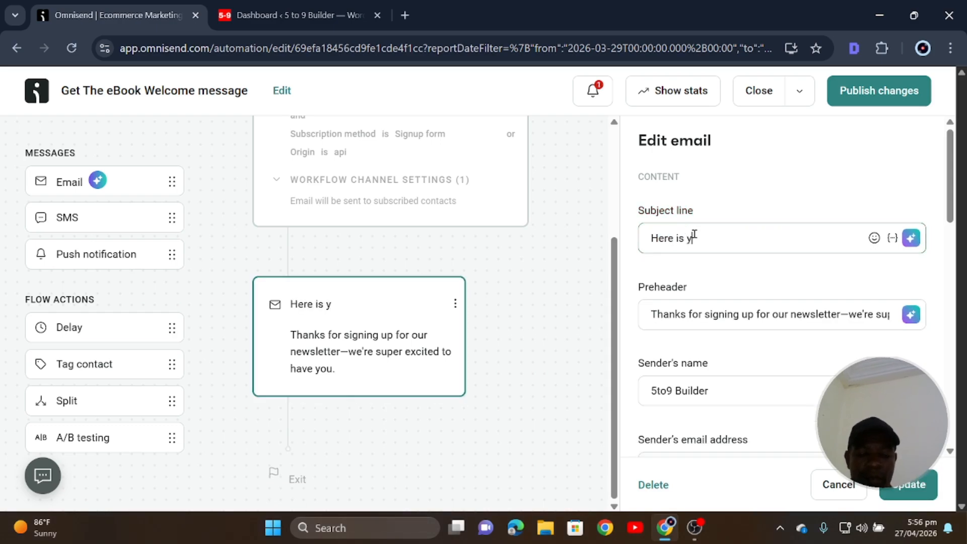
pyautogui.write('our FREE ')
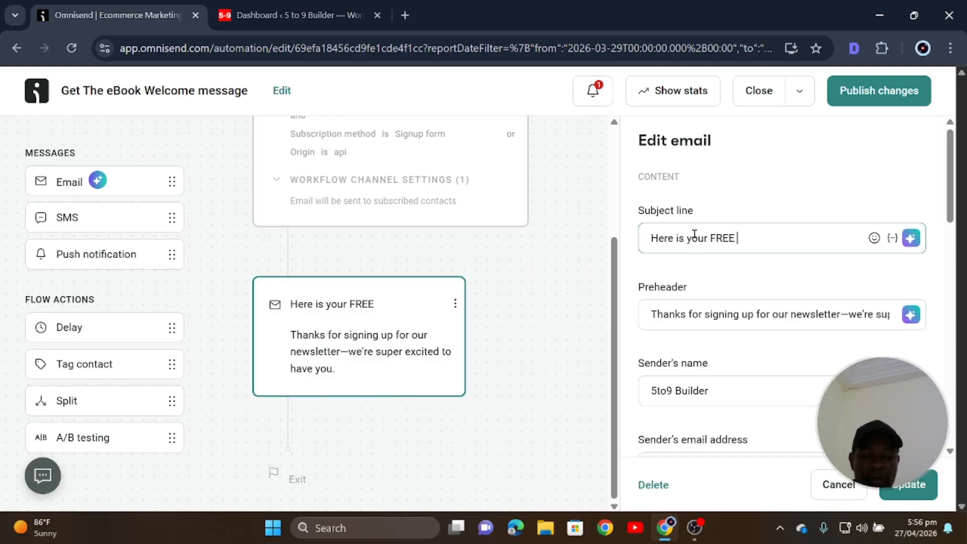
pyautogui.write('eBook')
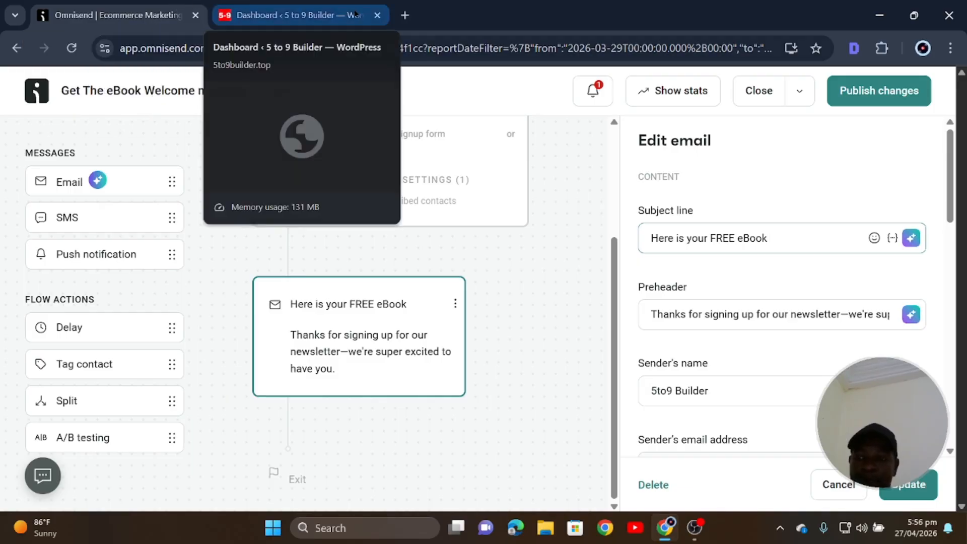
pyautogui.click(893, 237)
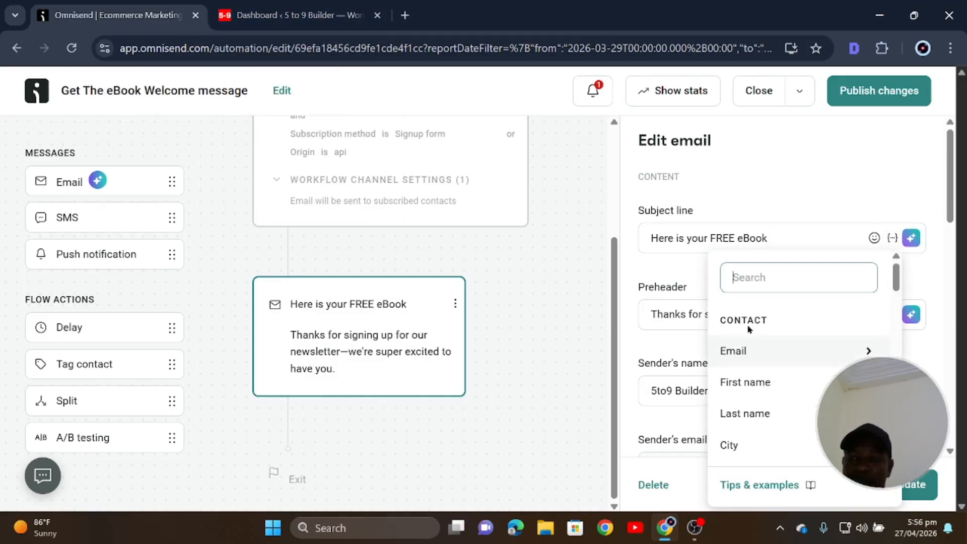
pyautogui.click(775, 389)
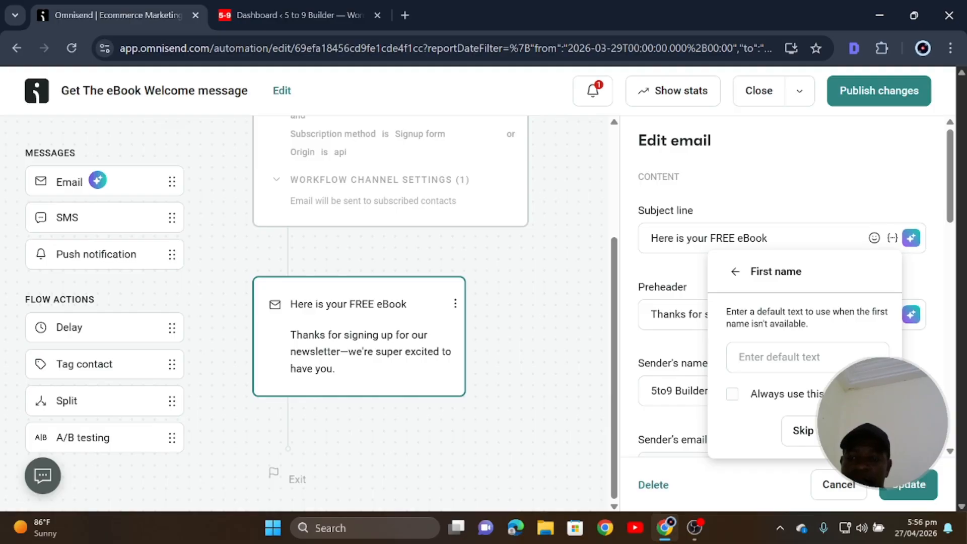
pyautogui.click(818, 431)
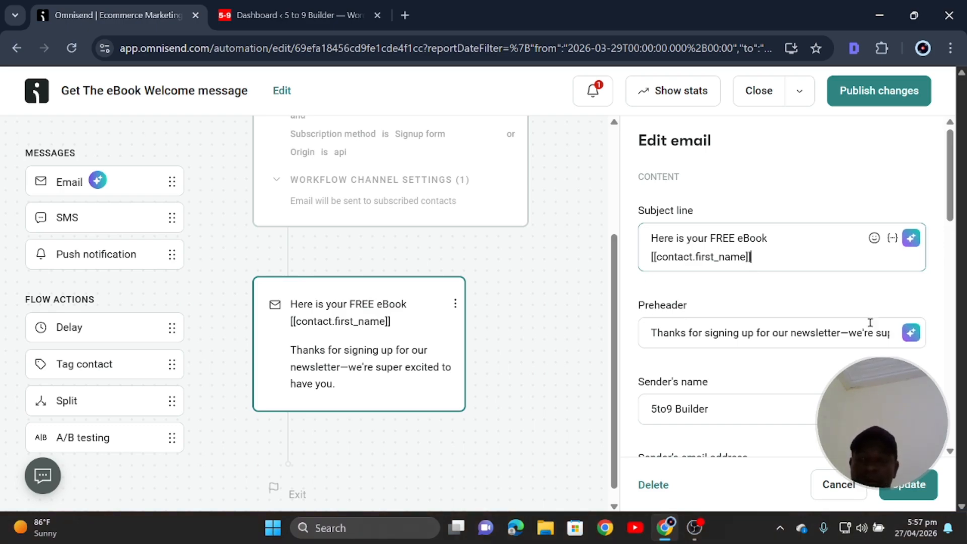
pyautogui.scroll(-1, 652, 331)
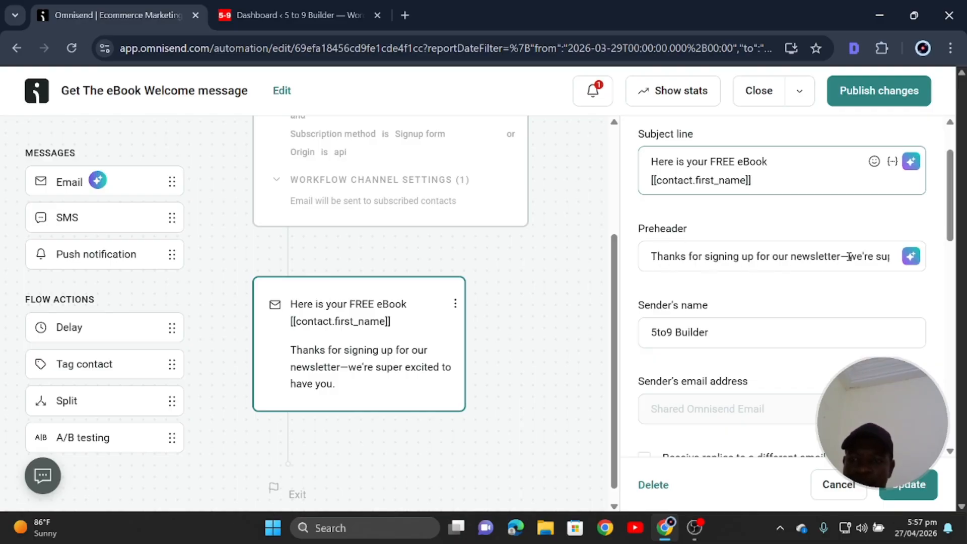
# Replace 'newsletter' in the preheader with 'Self Audit eBook' and tidy its ending.
pyautogui.click(795, 257)
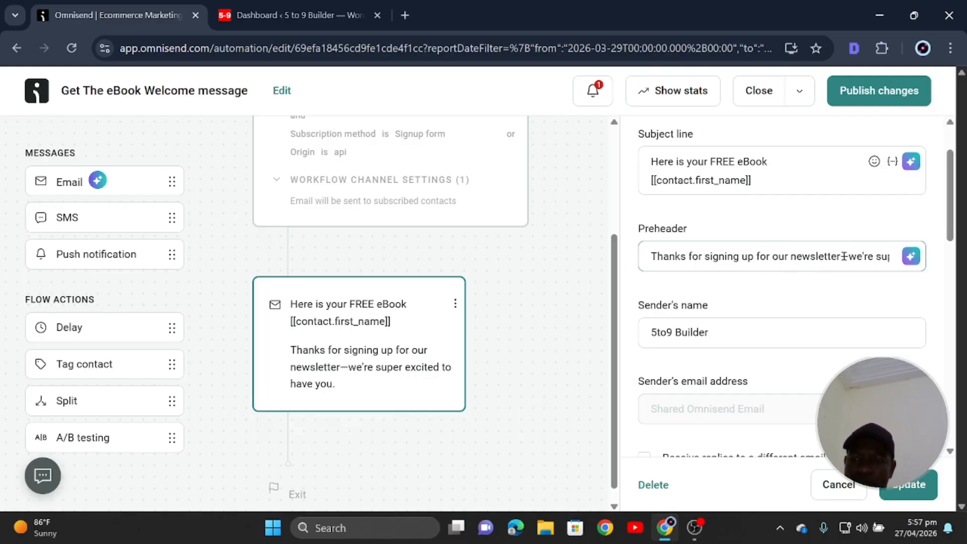
pyautogui.moveTo(840, 257); pyautogui.dragTo(788, 257)
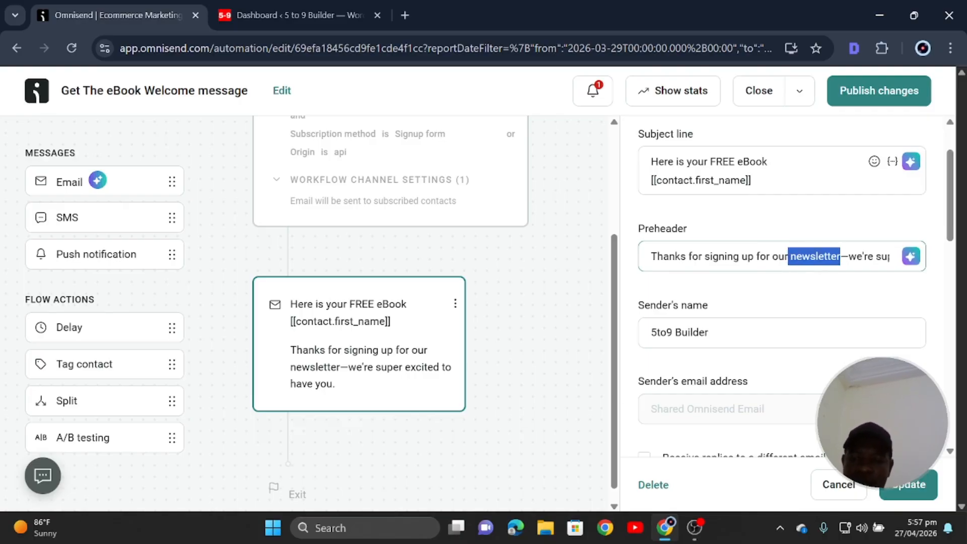
pyautogui.press('BackSpace')
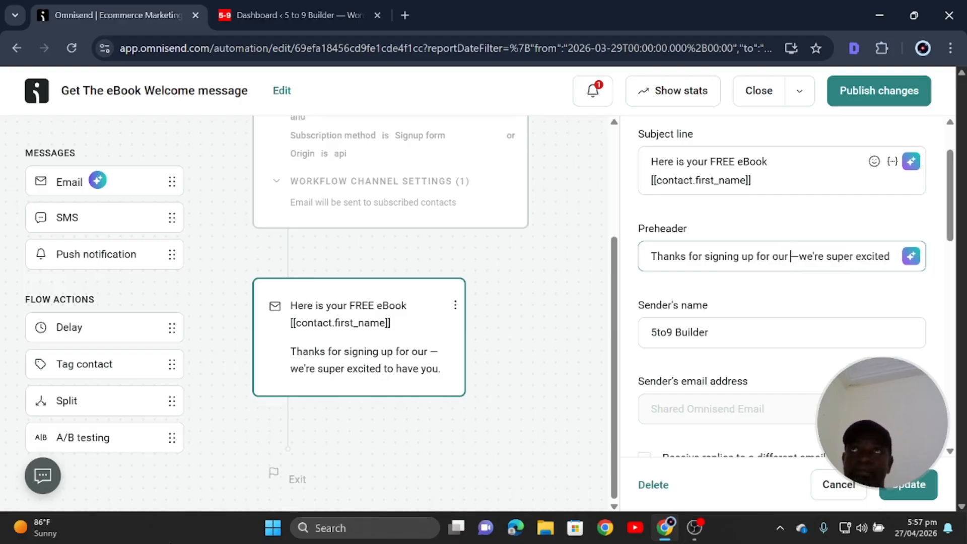
pyautogui.write('Self')
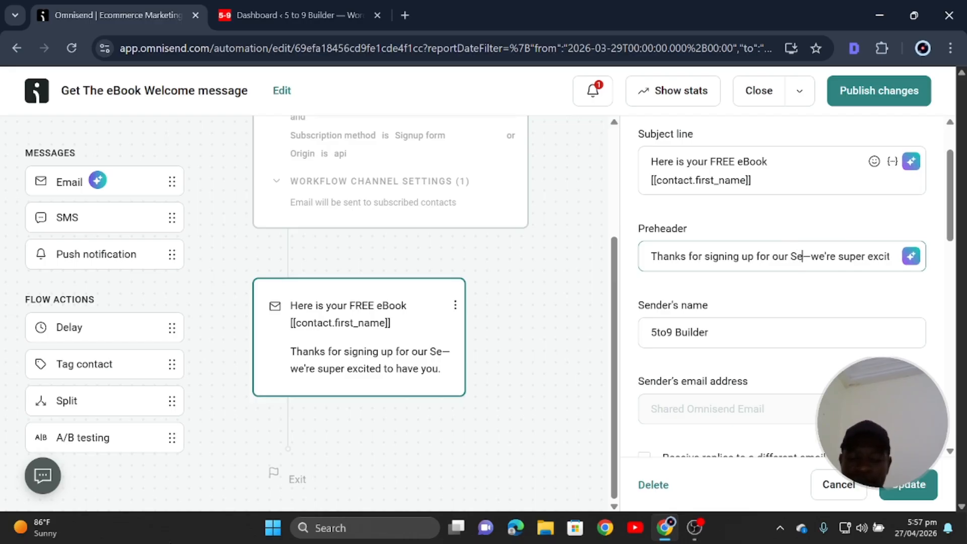
pyautogui.write(' Audit ')
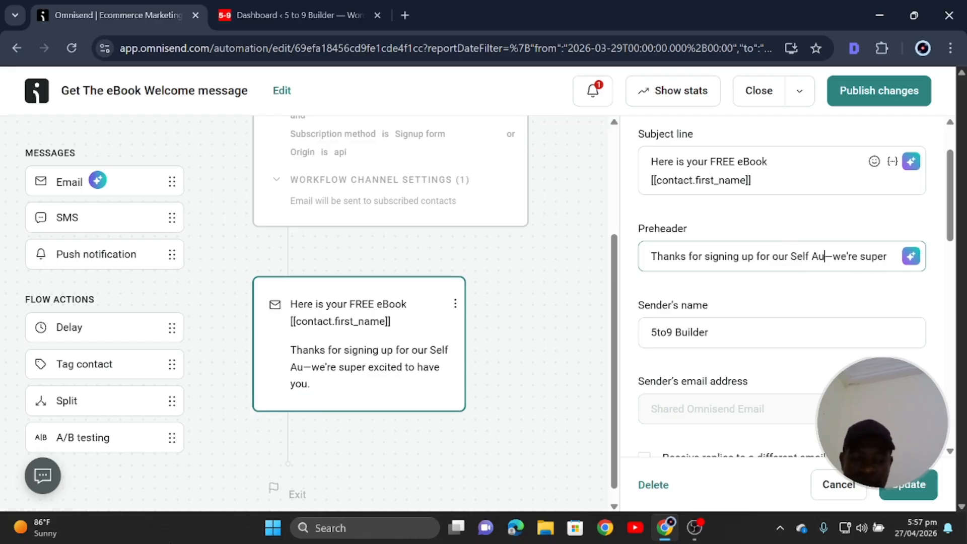
pyautogui.write('Ebook')
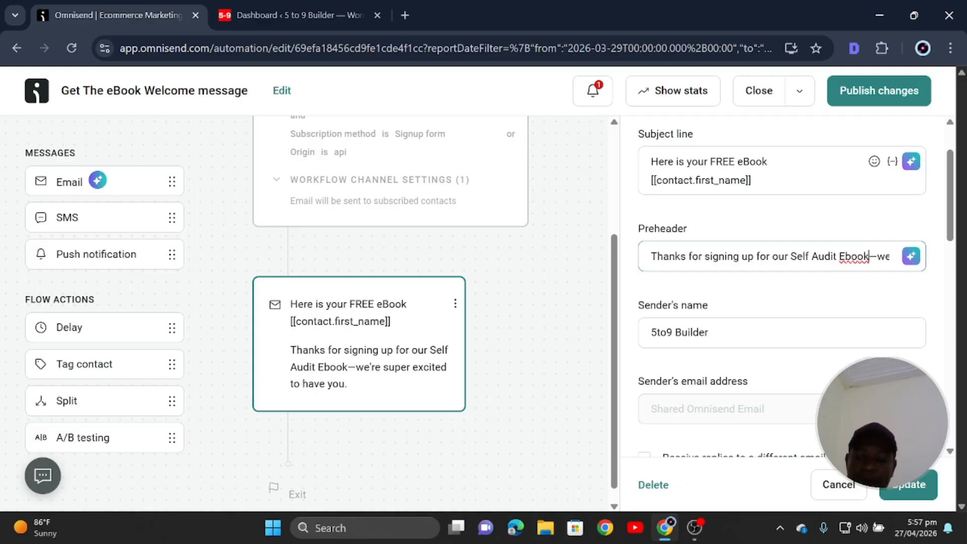
pyautogui.press('BackSpace')
pyautogui.press('BackSpace')
pyautogui.press('BackSpace')
pyautogui.press('BackSpace')
pyautogui.press('BackSpace')
pyautogui.write('eBook')
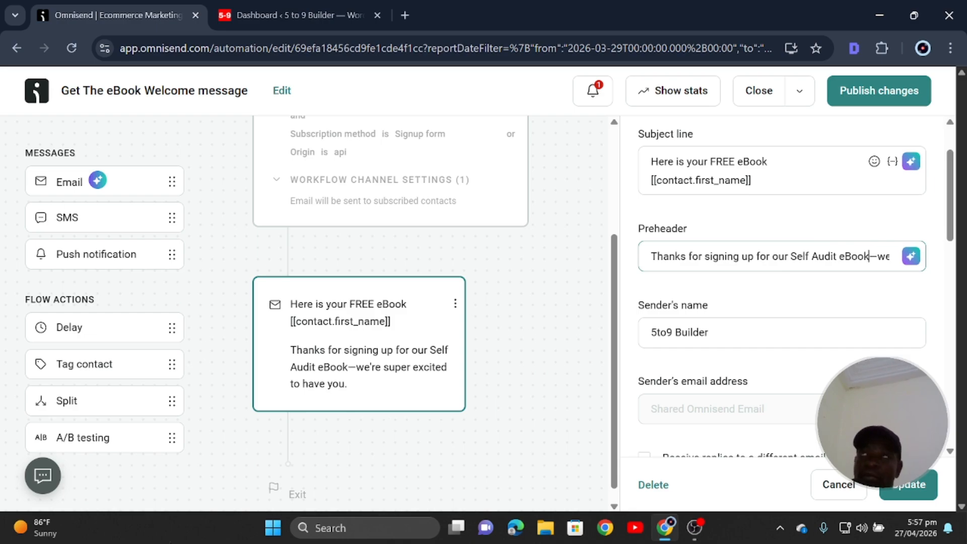
pyautogui.press('Right')
pyautogui.press('Right')
pyautogui.press('Right')
pyautogui.press('Right')
pyautogui.press('Right')
pyautogui.press('Right')
pyautogui.press('Right')
pyautogui.press('Right')
pyautogui.press('Right')
pyautogui.press('Right')
pyautogui.press('Right')
pyautogui.press('Right')
pyautogui.press('Right')
pyautogui.press('Right')
pyautogui.press('Right')
pyautogui.press('Right')
pyautogui.press('Right')
pyautogui.press('Right')
pyautogui.press('Right')
pyautogui.press('Right')
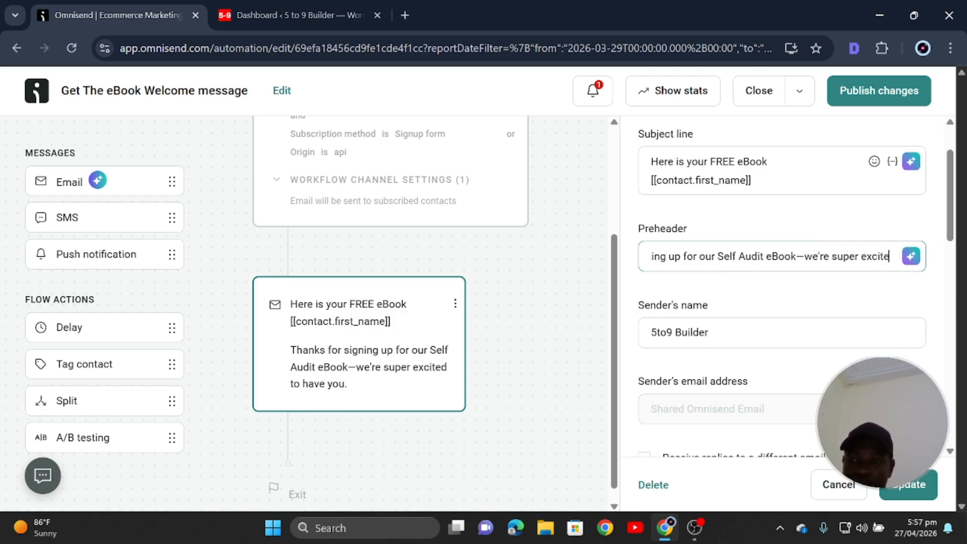
pyautogui.press('Right')
pyautogui.press('Right')
pyautogui.press('Right')
pyautogui.press('Right')
pyautogui.press('Right')
pyautogui.press('Right')
pyautogui.press('Right')
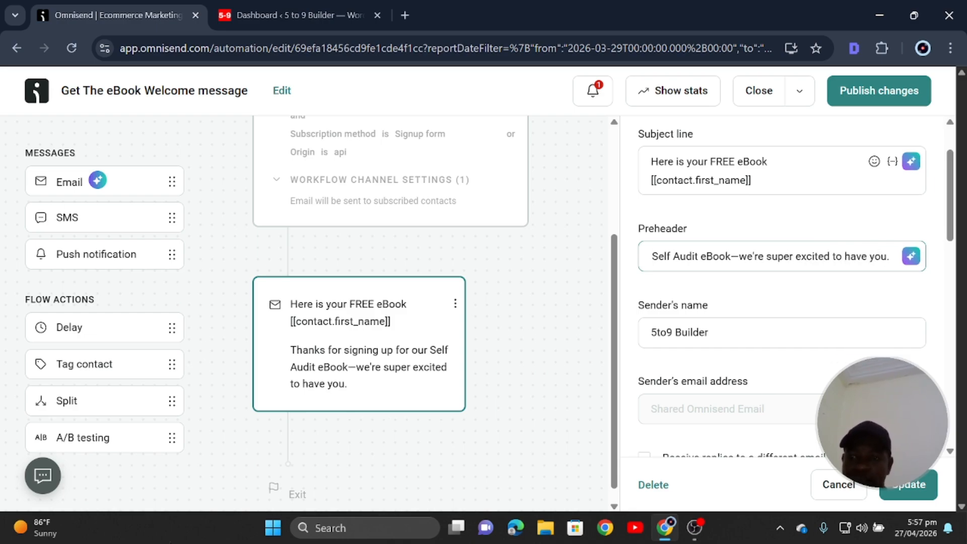
pyautogui.press('BackSpace')
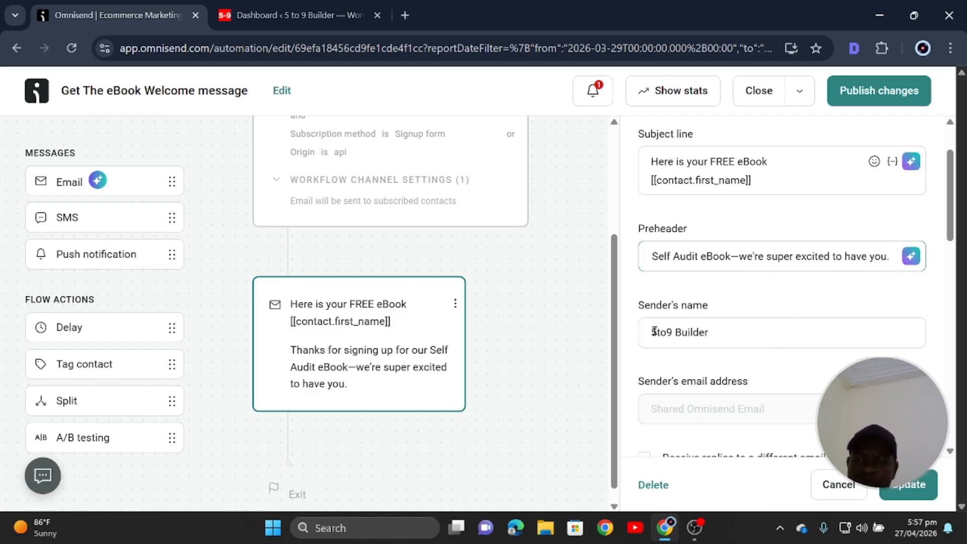
pyautogui.moveTo(744, 340); pyautogui.dragTo(654, 330)
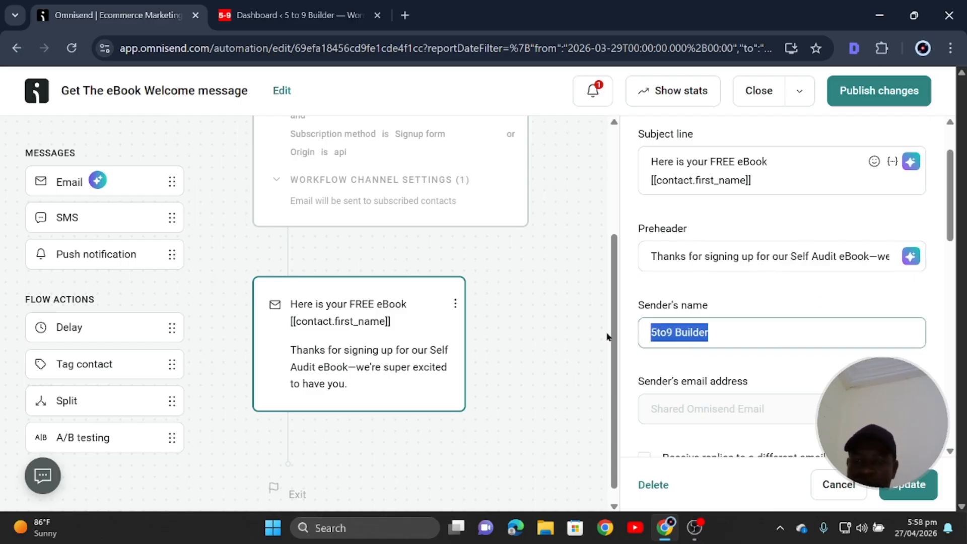
pyautogui.click(672, 333)
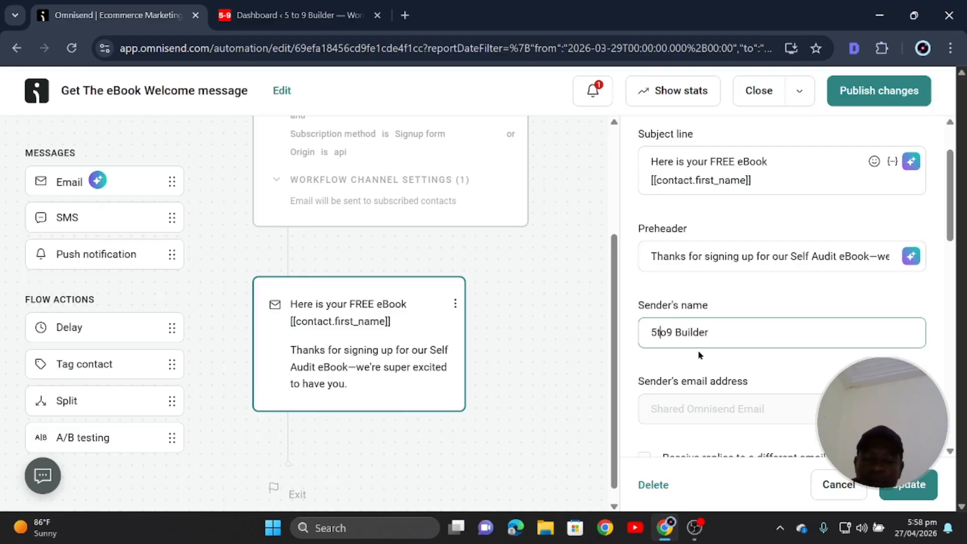
pyautogui.scroll(-2, 675, 387)
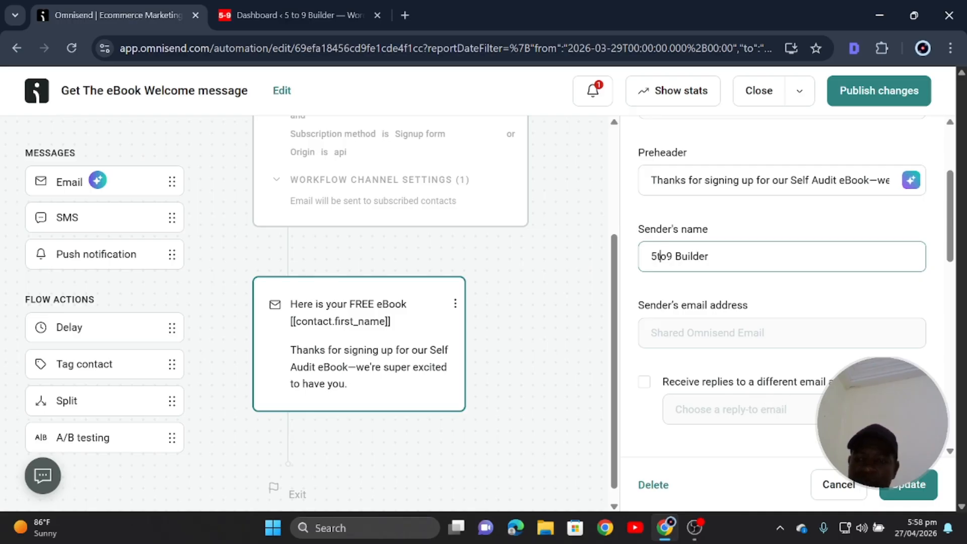
pyautogui.scroll(-10, 766, 406)
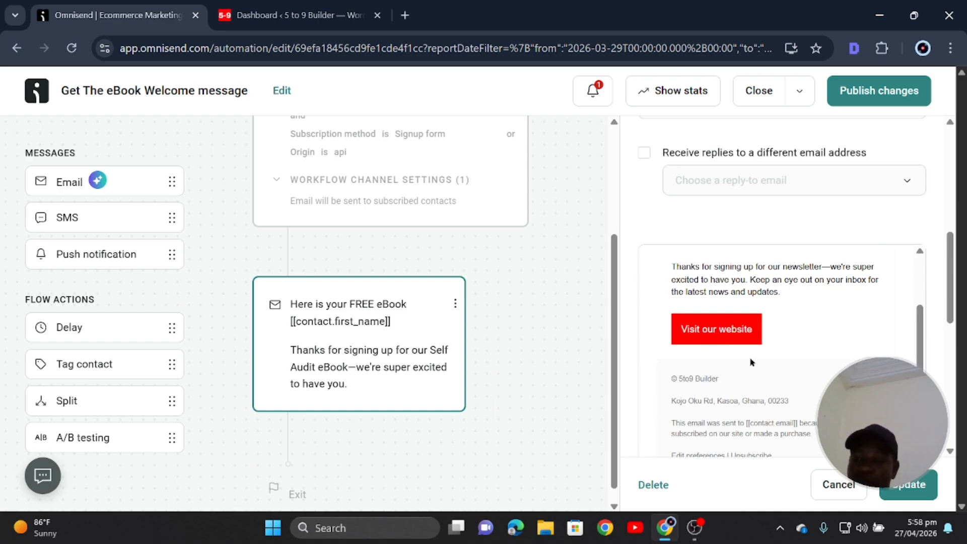
pyautogui.scroll(1, 751, 362)
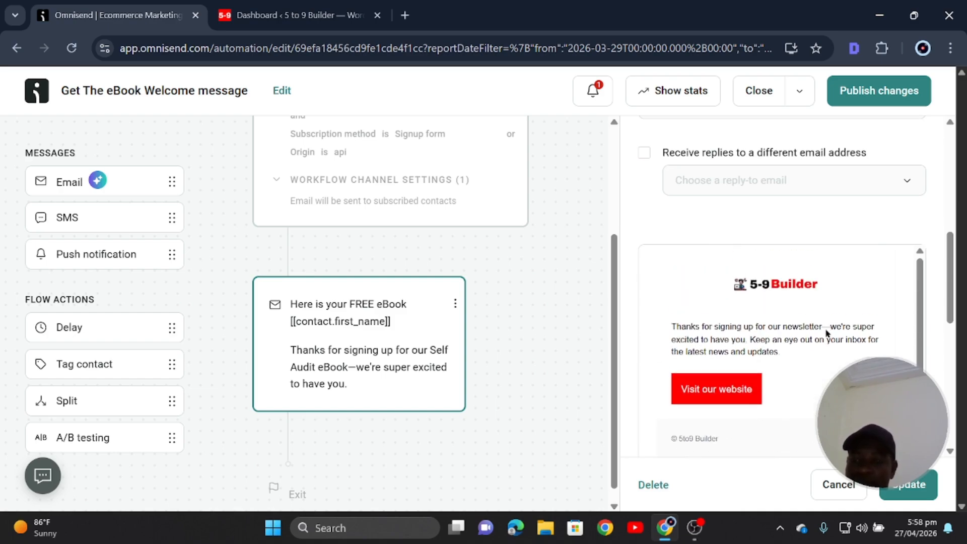
pyautogui.scroll(5, 850, 341)
pyautogui.scroll(-4, 849, 341)
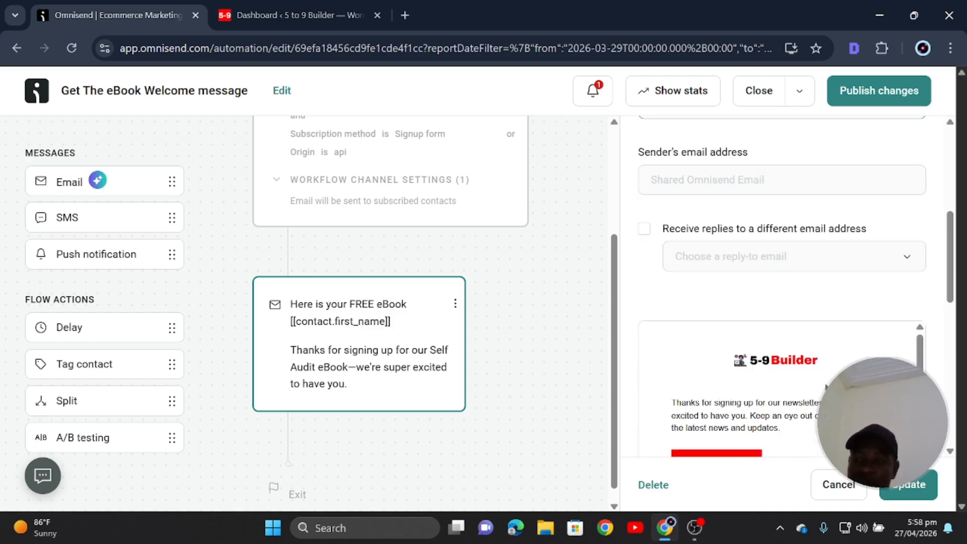
pyautogui.scroll(-2, 789, 398)
pyautogui.scroll(-3, 769, 351)
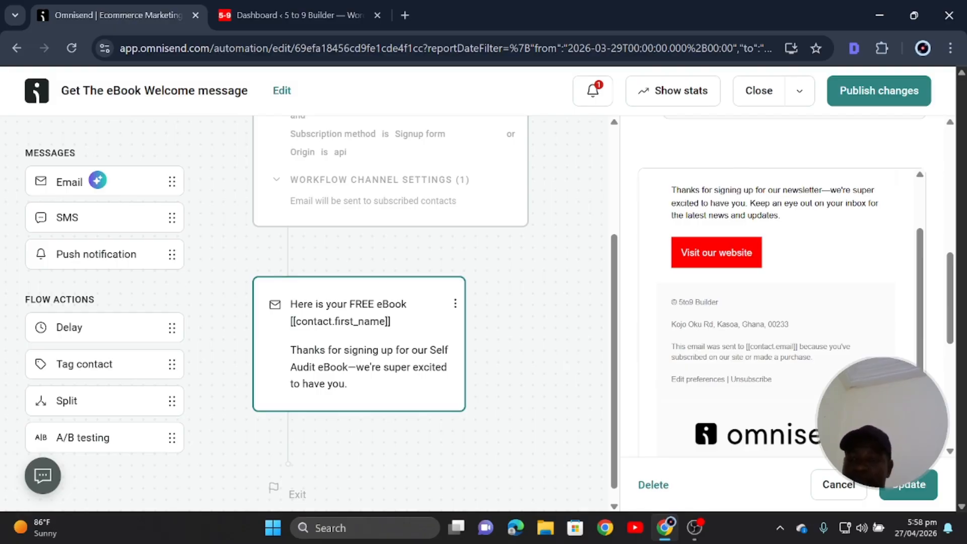
pyautogui.scroll(4, 776, 261)
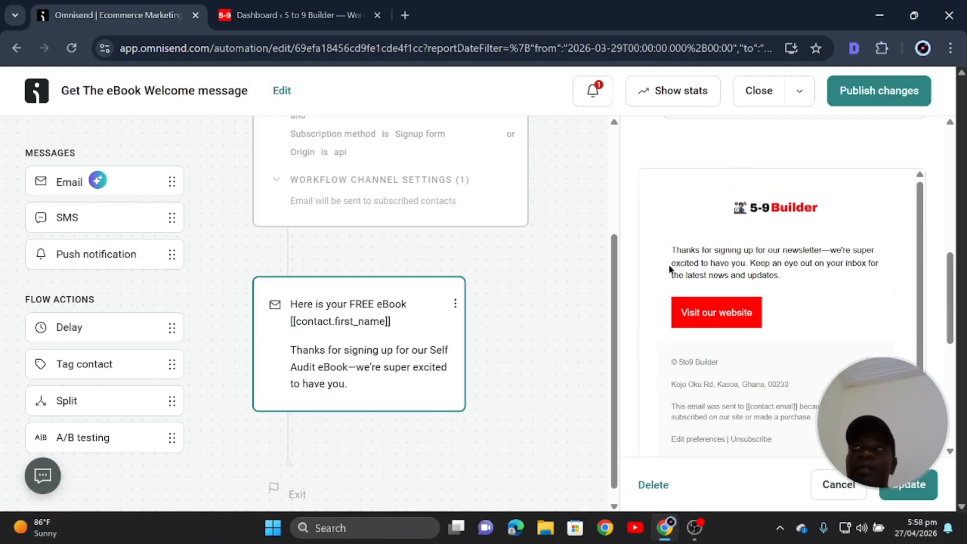
pyautogui.scroll(3, 671, 267)
pyautogui.click(743, 334)
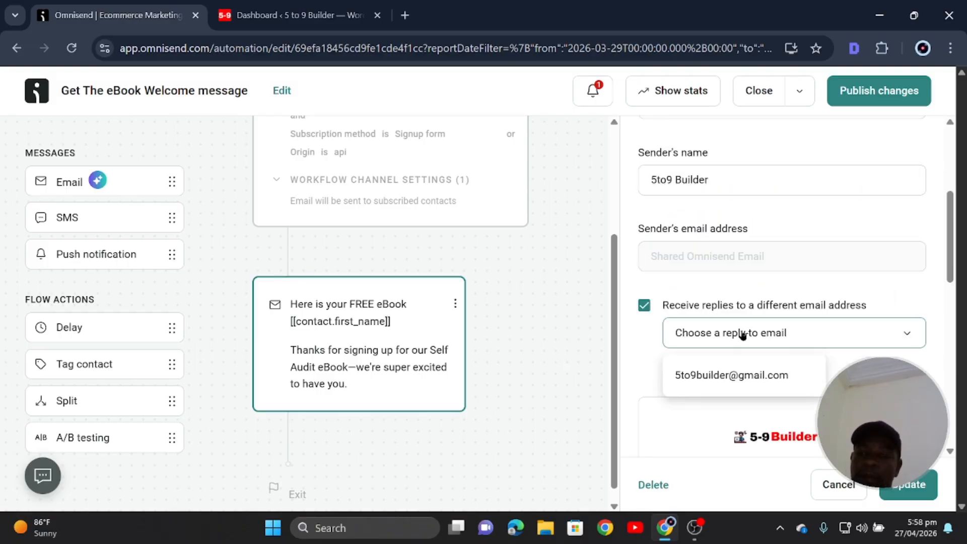
pyautogui.click(733, 377)
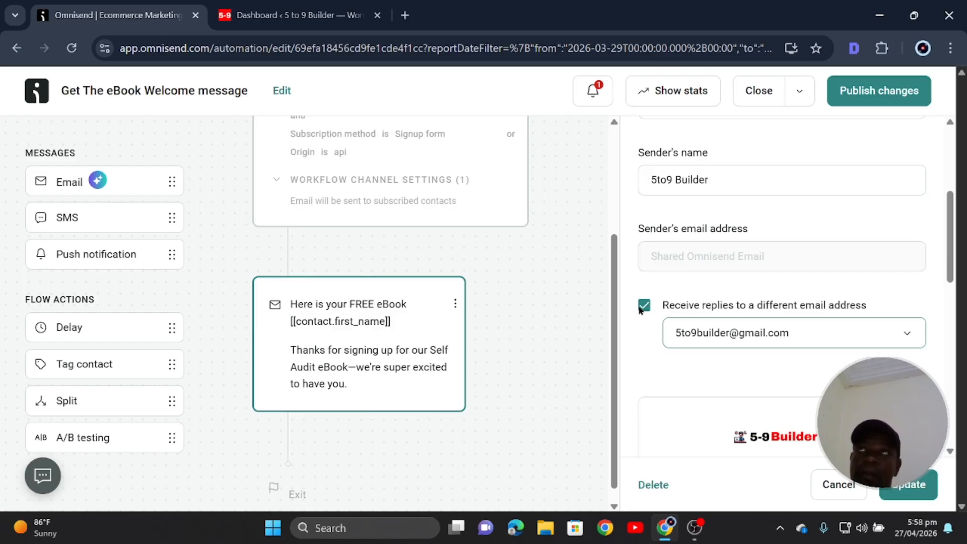
pyautogui.scroll(2, 726, 302)
pyautogui.scroll(-2, 691, 311)
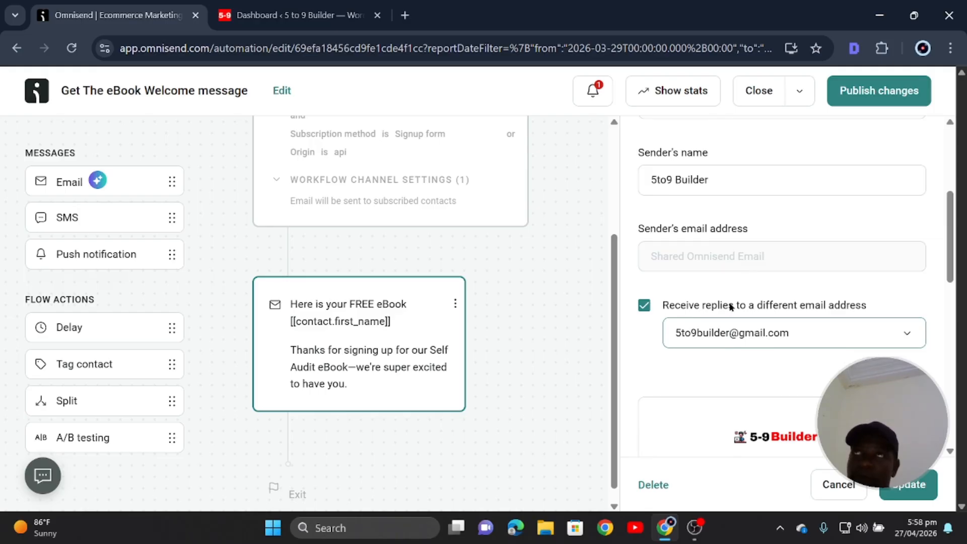
pyautogui.click(645, 306)
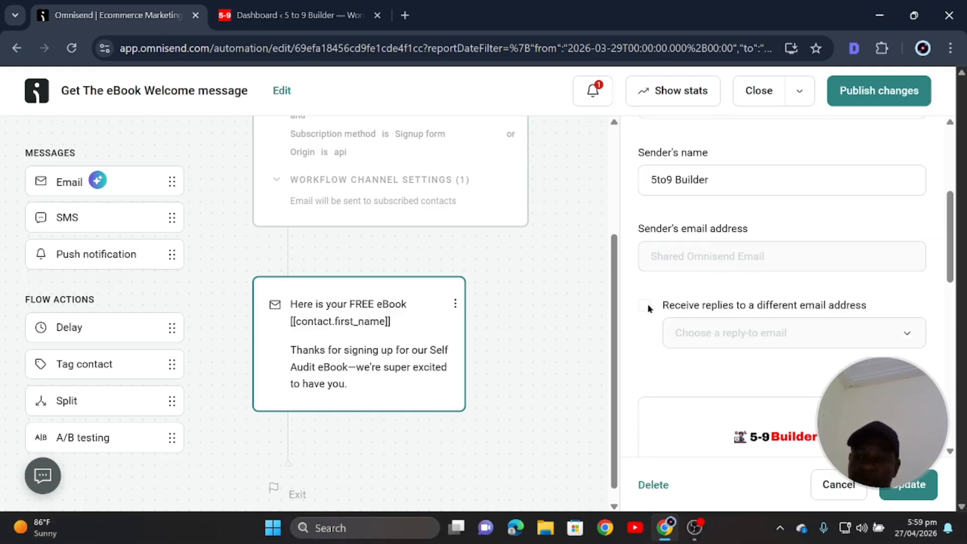
pyautogui.click(645, 306)
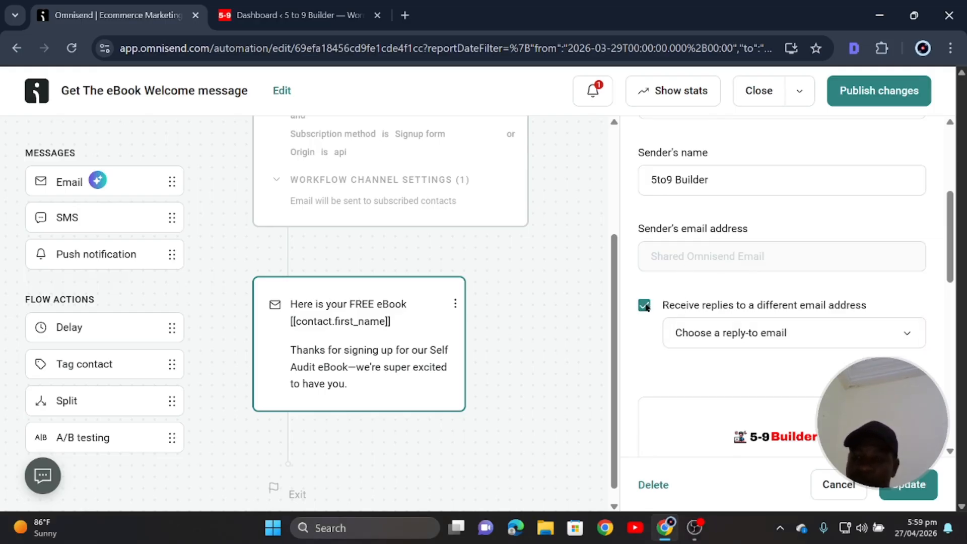
pyautogui.click(692, 335)
pyautogui.click(735, 376)
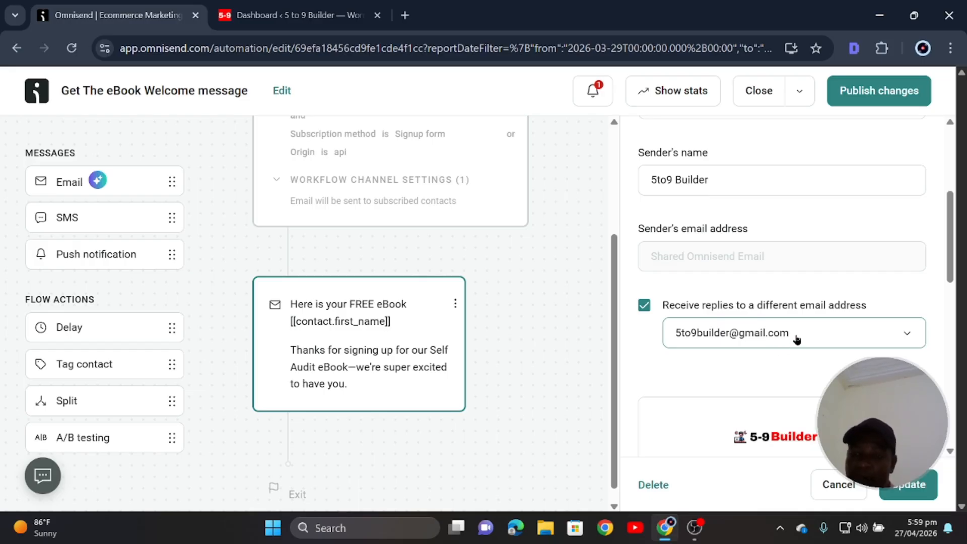
pyautogui.scroll(3, 793, 337)
pyautogui.scroll(-6, 791, 337)
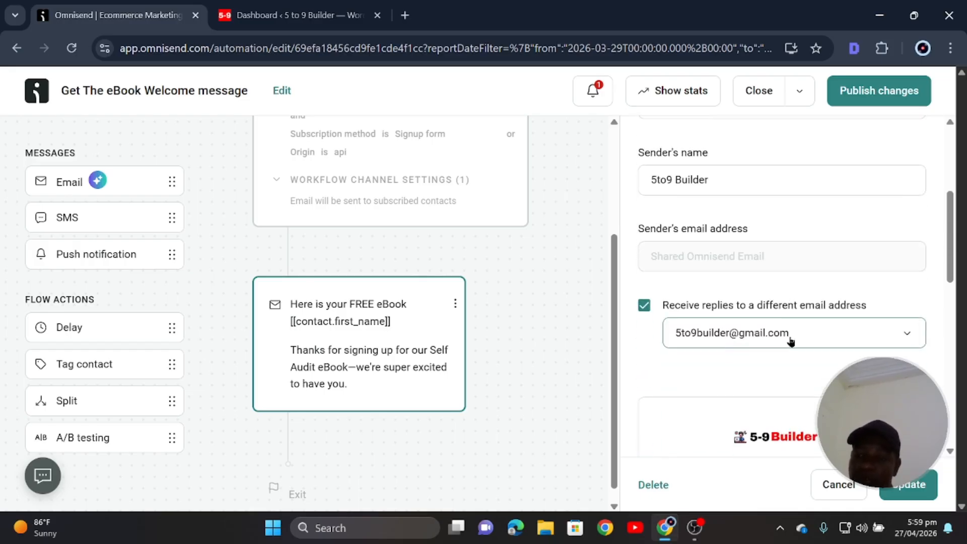
pyautogui.scroll(-8, 790, 342)
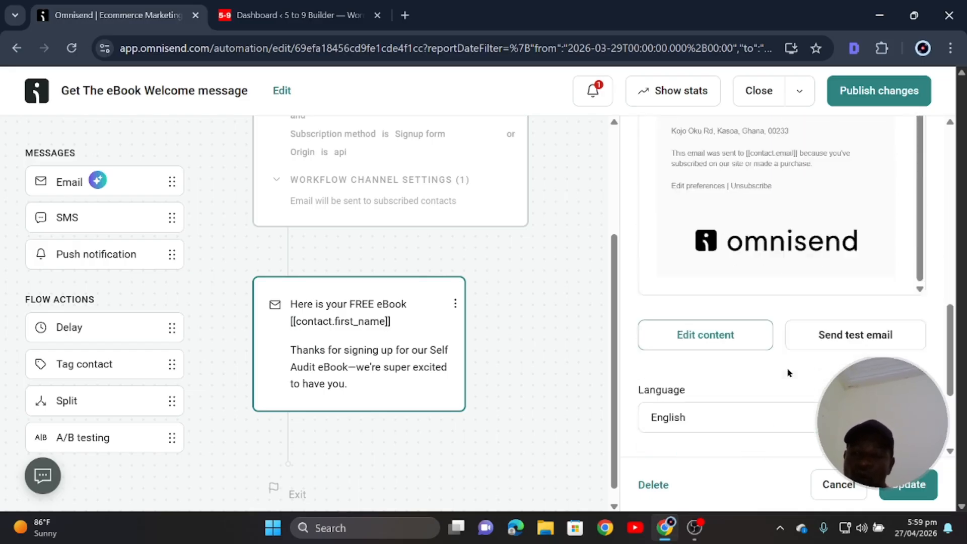
pyautogui.scroll(5, 776, 373)
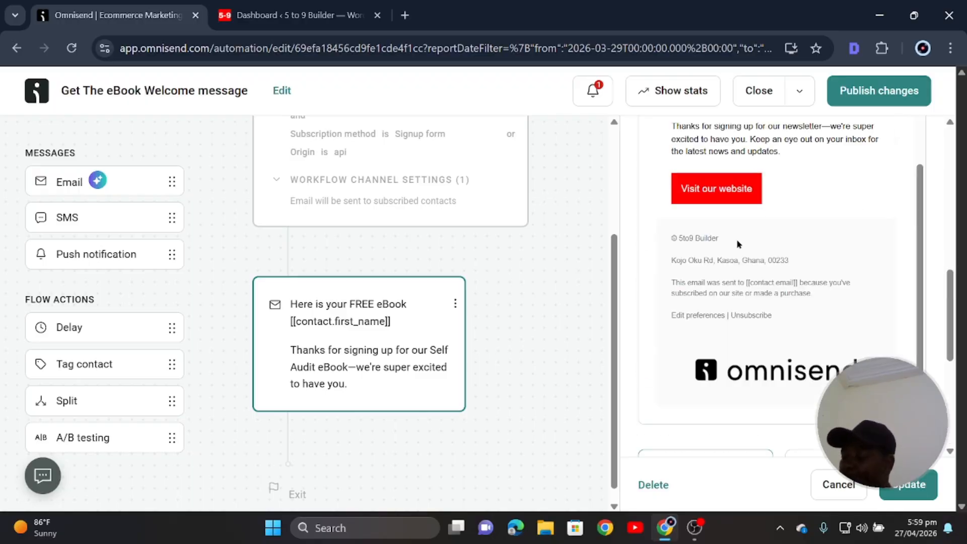
pyautogui.scroll(-5, 751, 240)
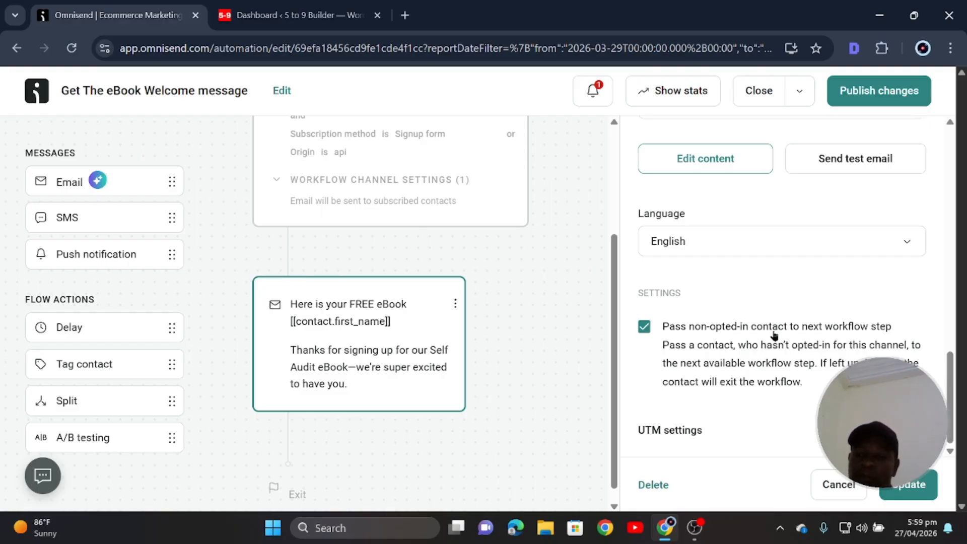
pyautogui.scroll(6, 775, 336)
pyautogui.scroll(1, 781, 373)
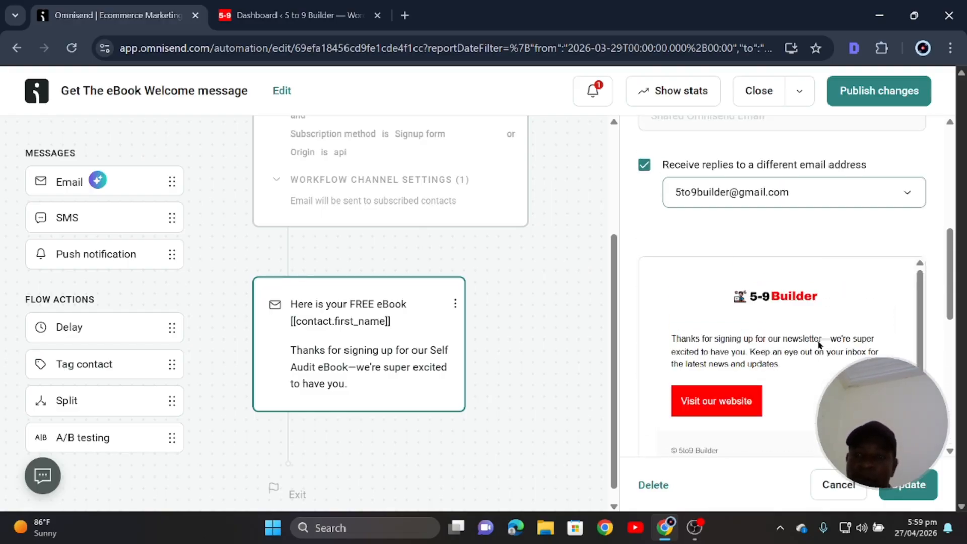
pyautogui.scroll(-1, 785, 402)
pyautogui.scroll(-8, 732, 326)
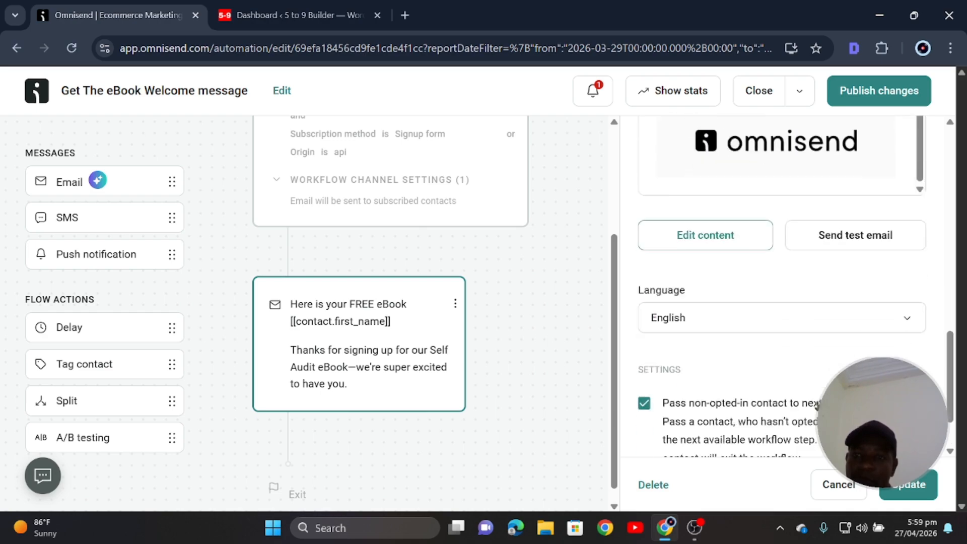
# Apply the email step's settings with Update.
pyautogui.click(913, 486)
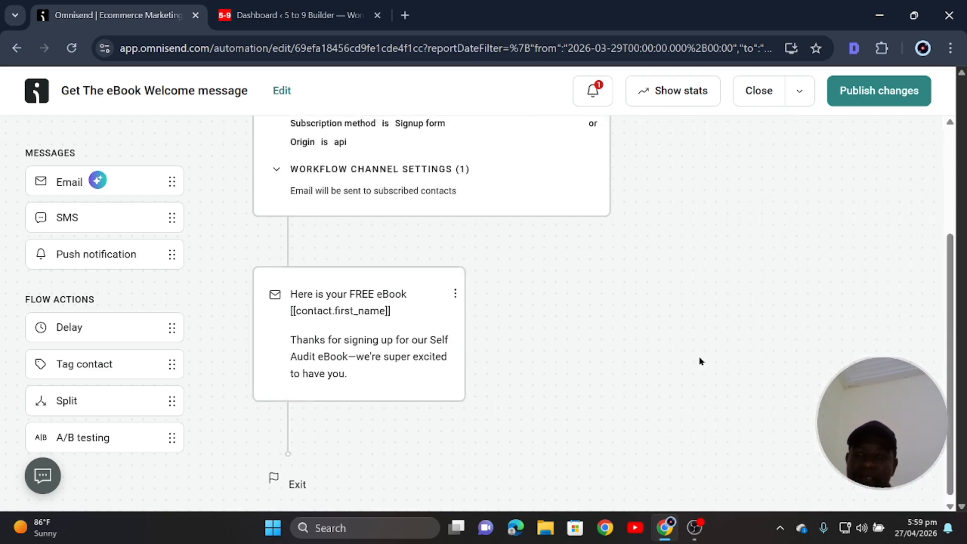
pyautogui.scroll(3, 700, 360)
pyautogui.scroll(-1, 699, 346)
pyautogui.scroll(-2, 703, 349)
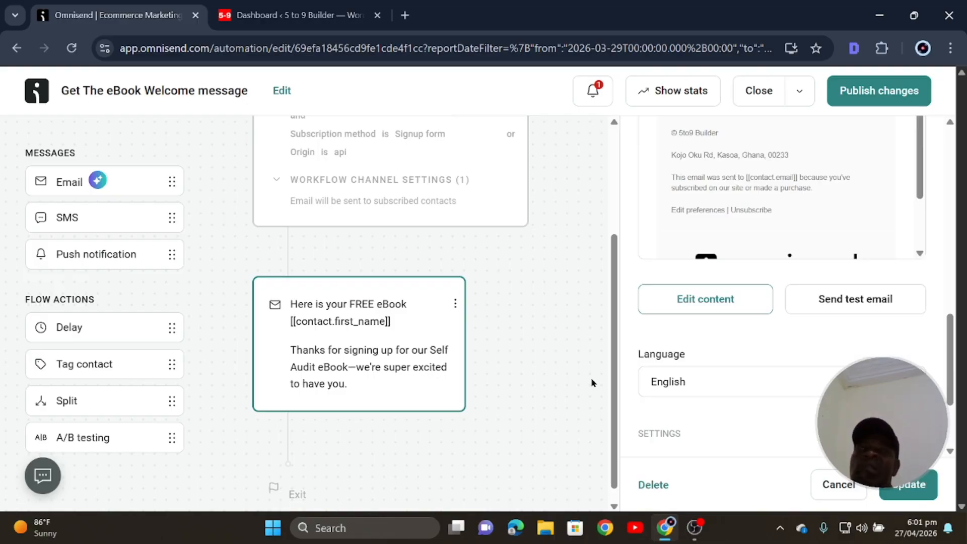
pyautogui.scroll(3, 521, 376)
pyautogui.scroll(-3, 694, 372)
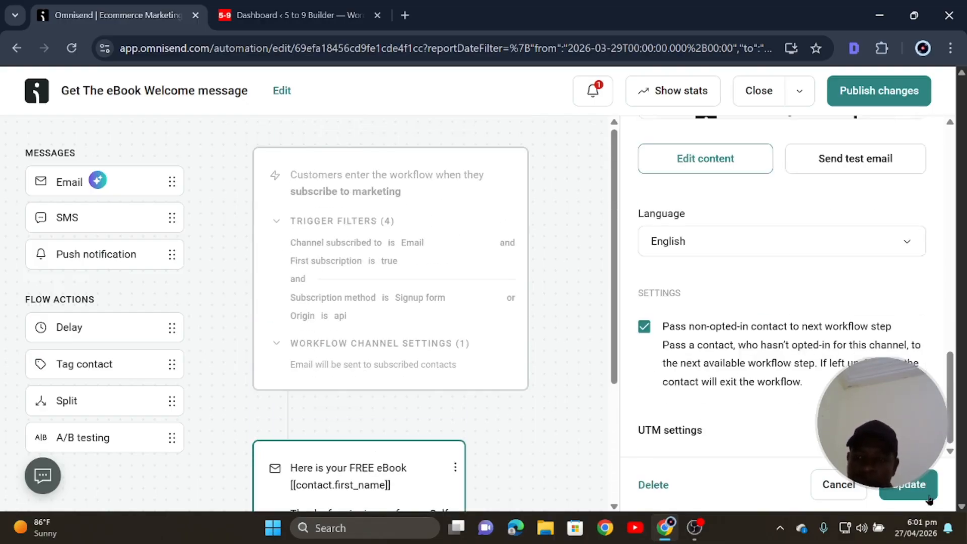
pyautogui.click(926, 494)
pyautogui.scroll(-3, 477, 352)
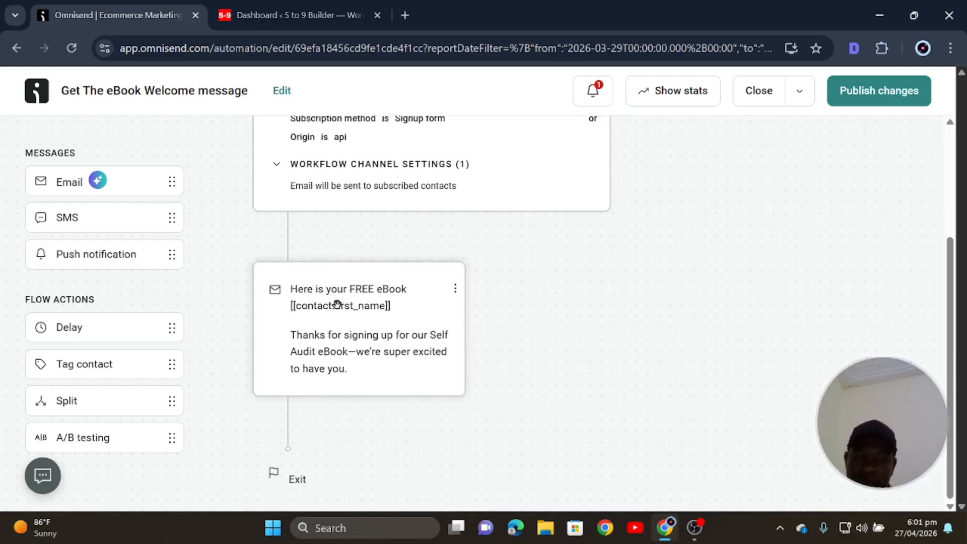
# Reopen the eBook email step's settings and review them.
pyautogui.click(345, 338)
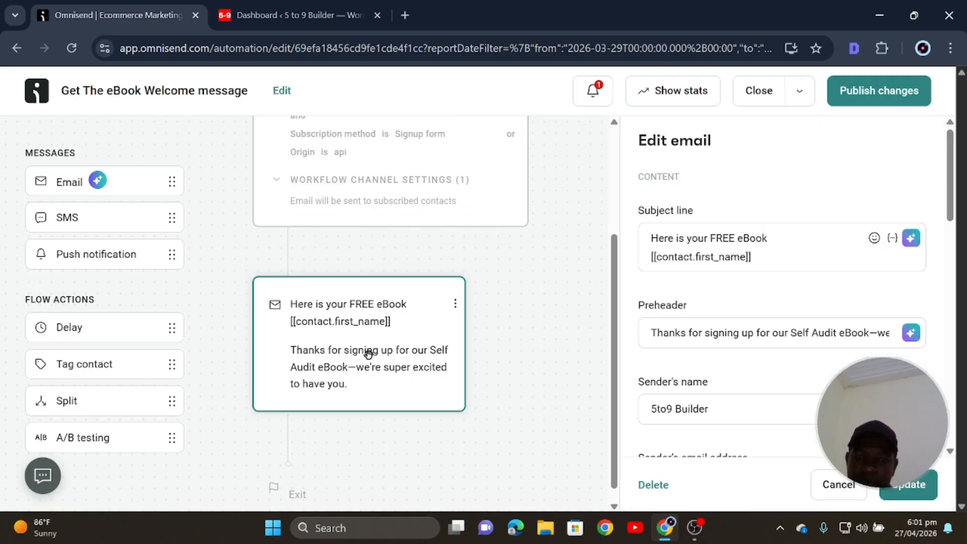
pyautogui.scroll(-8, 784, 380)
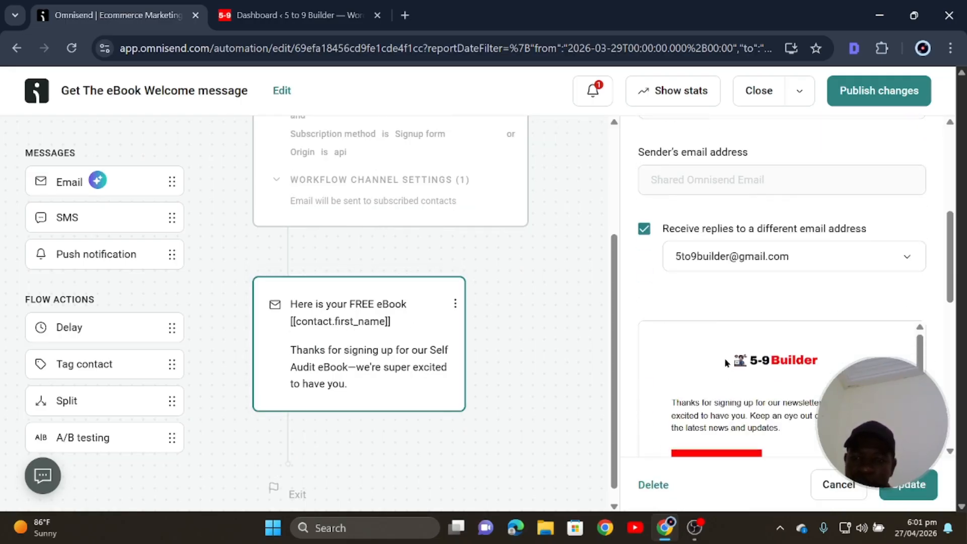
pyautogui.scroll(-5, 724, 361)
pyautogui.scroll(-1, 718, 247)
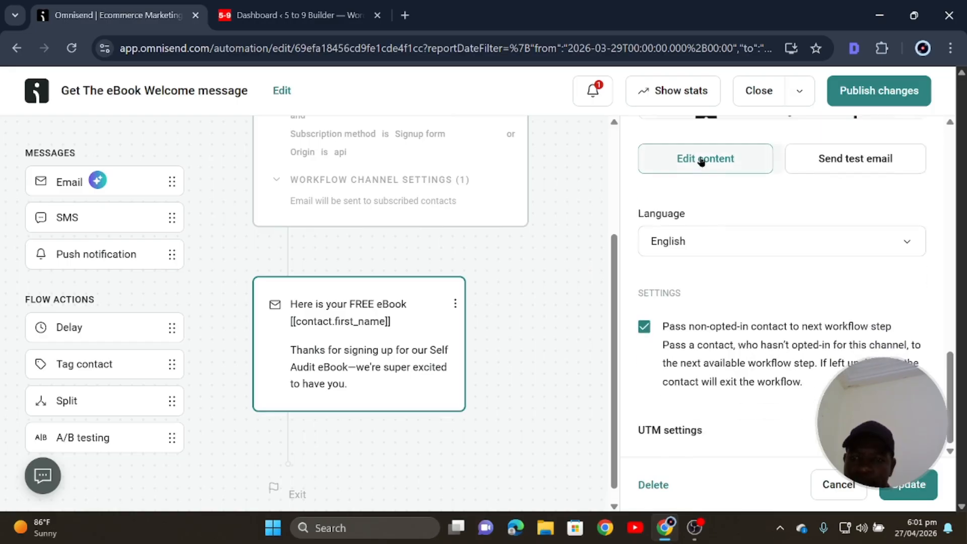
# Save and publish the workflow changes, letting current contacts finish, to edit the email content.
pyautogui.click(703, 160)
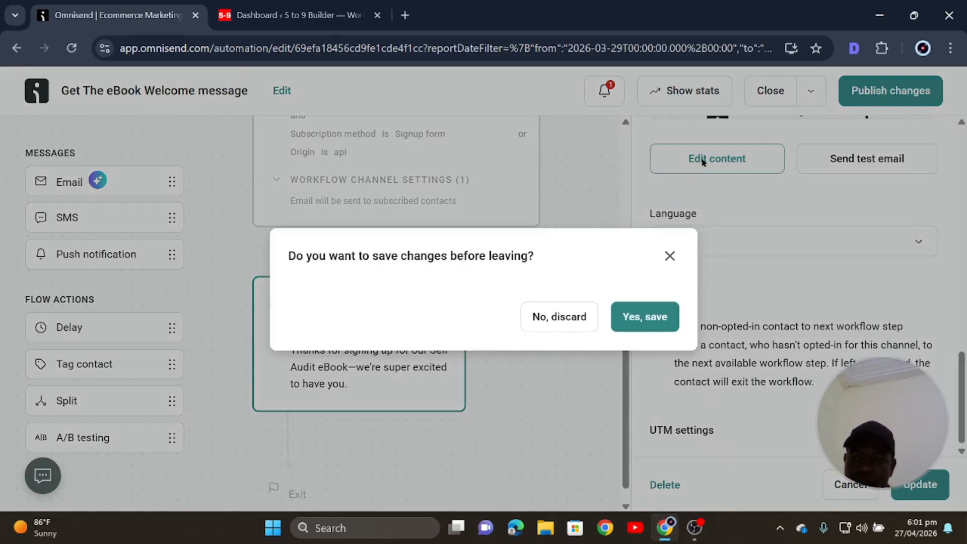
pyautogui.click(654, 319)
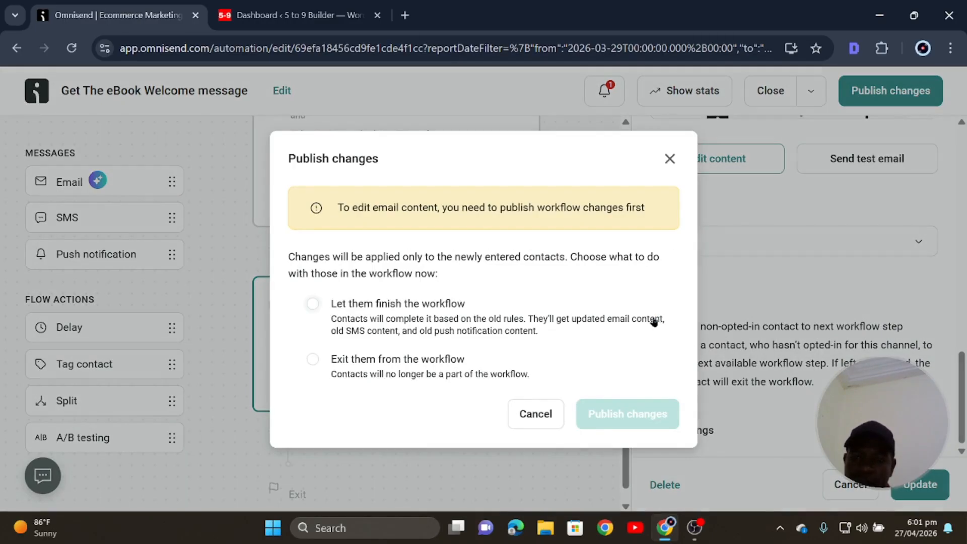
pyautogui.click(312, 305)
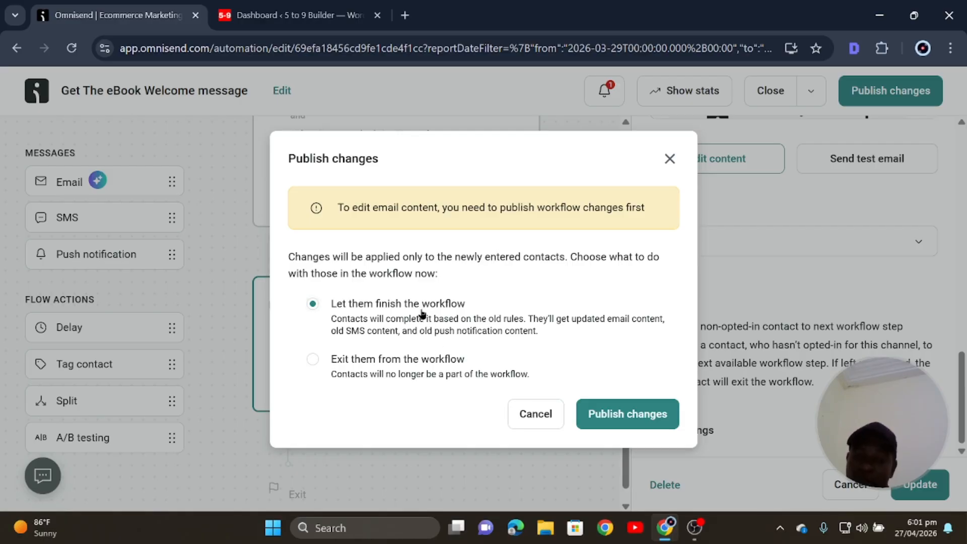
pyautogui.click(610, 412)
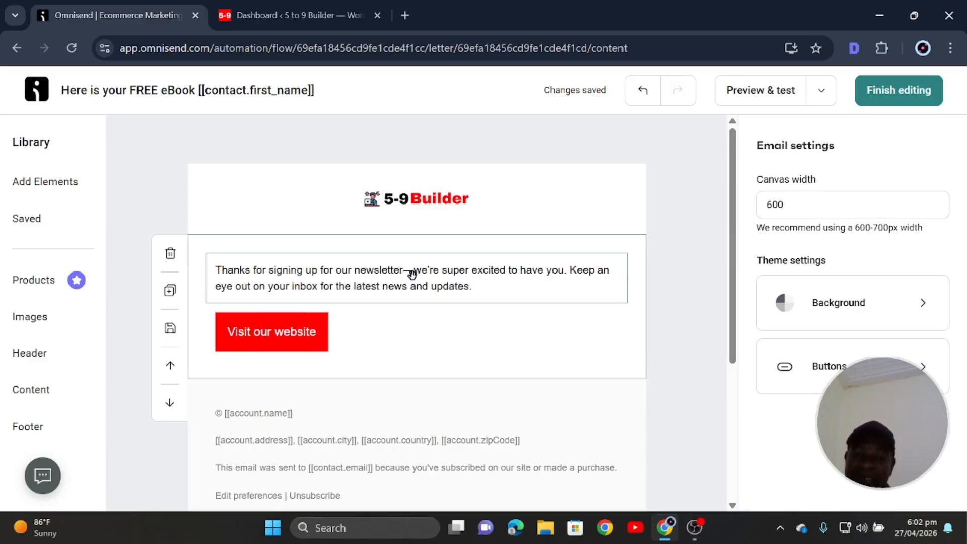
# Insert an empty line at the start of the thank-you text block.
pyautogui.click(221, 266)
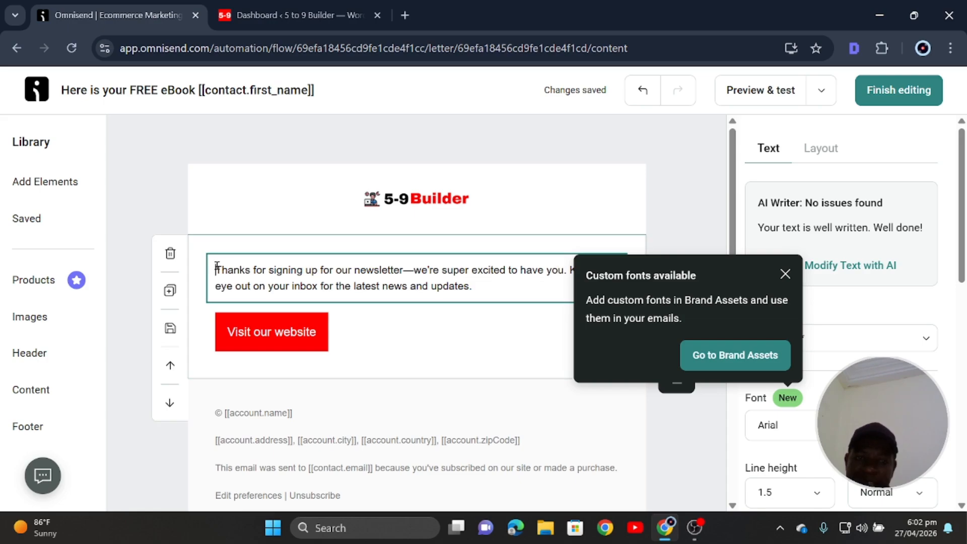
pyautogui.press('Return')
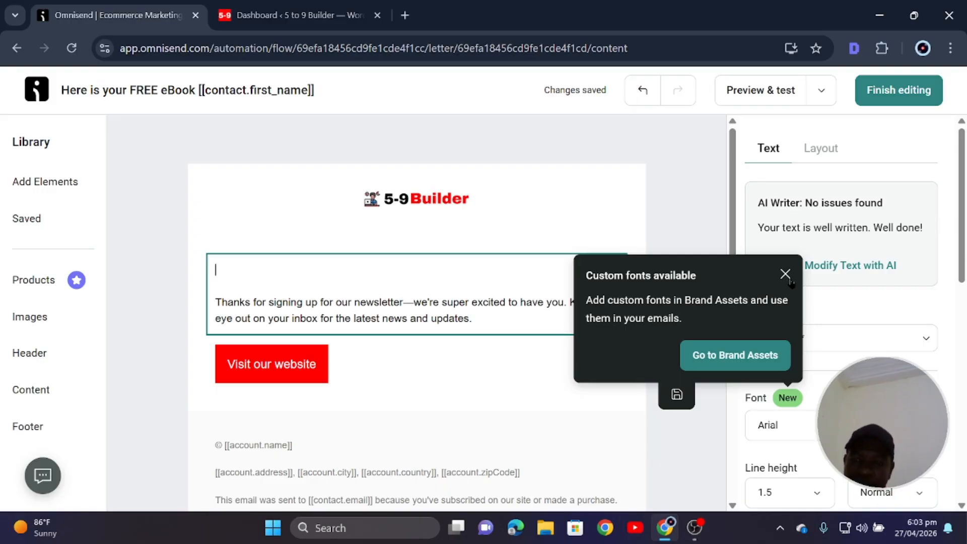
# Write a 'Hey [[contact.first_name]]' greeting on the first line, followed by a blank line.
pyautogui.click(786, 275)
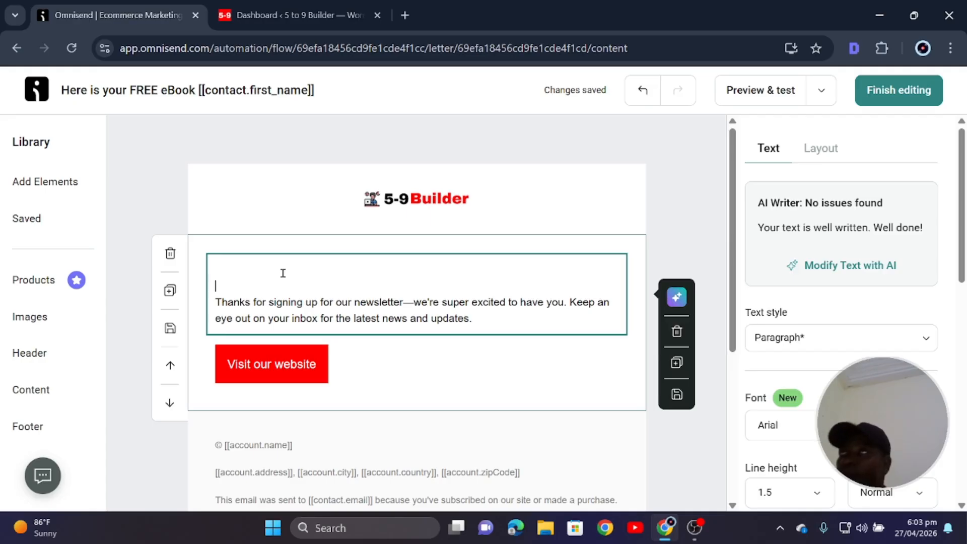
pyautogui.click(289, 267)
pyautogui.write('Hey')
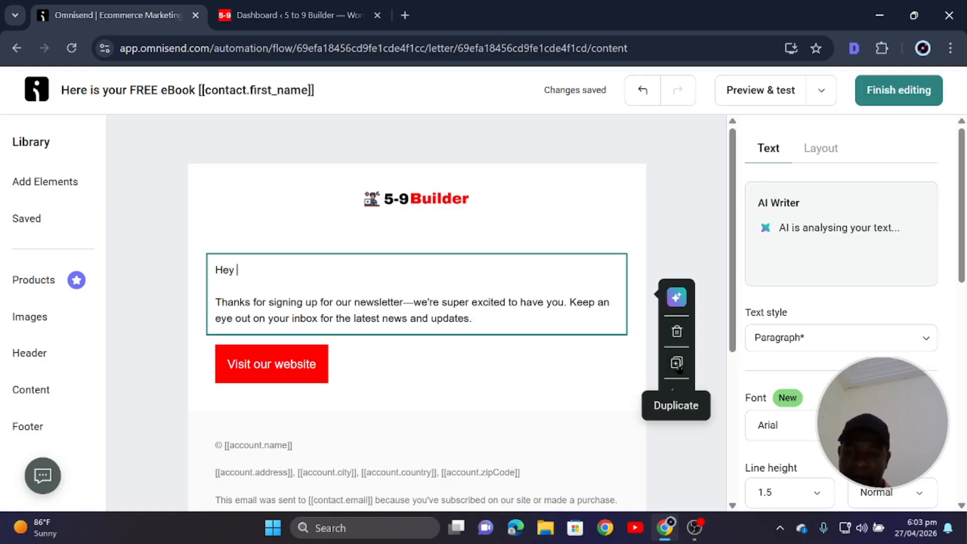
pyautogui.scroll(-3, 829, 478)
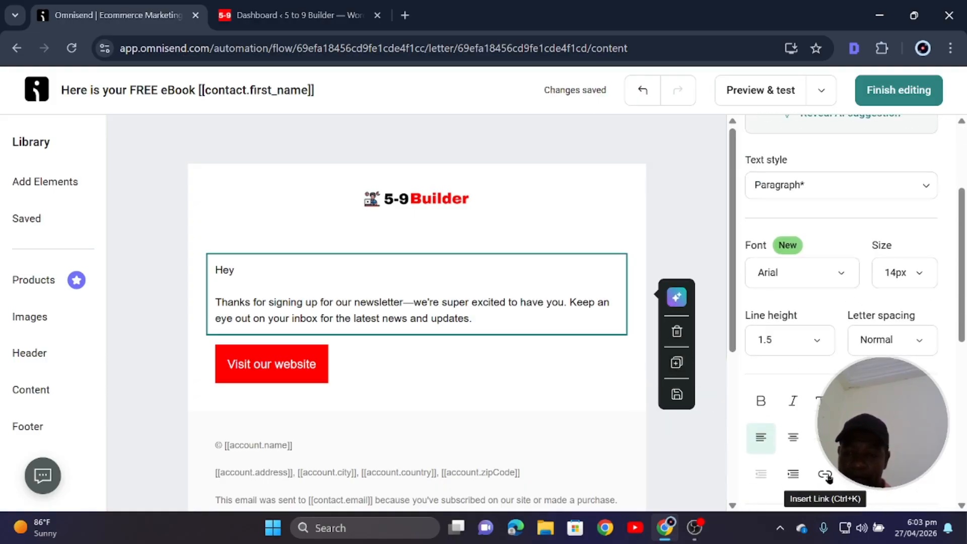
pyautogui.scroll(-3, 829, 478)
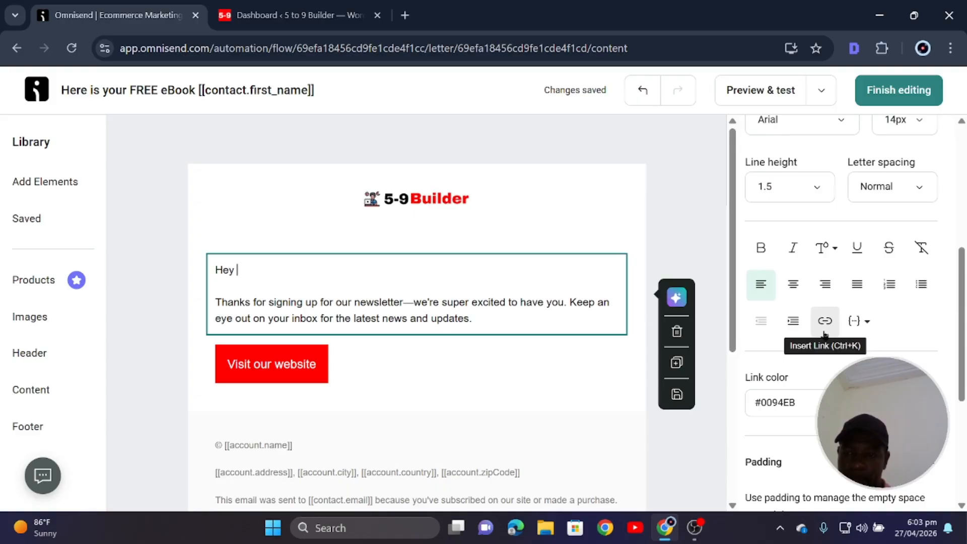
pyautogui.click(865, 321)
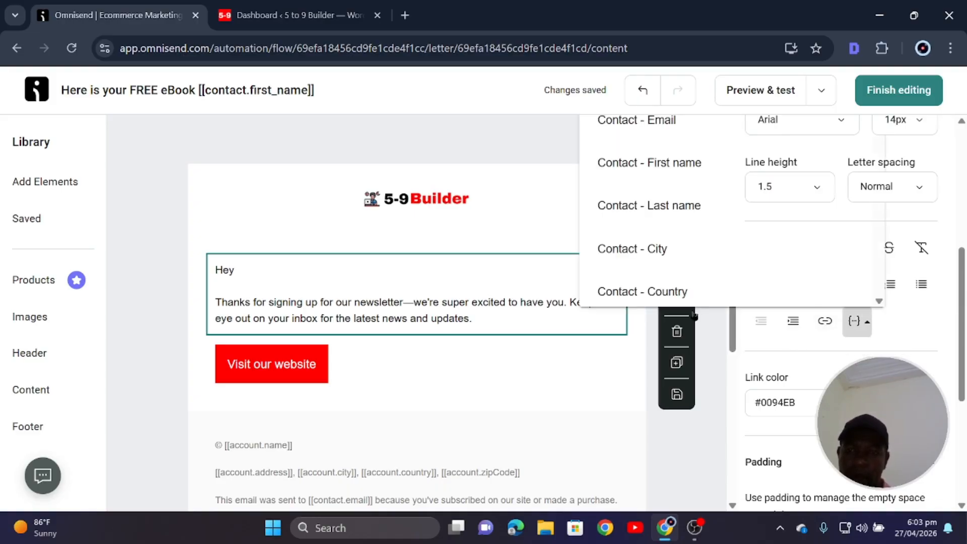
pyautogui.click(655, 164)
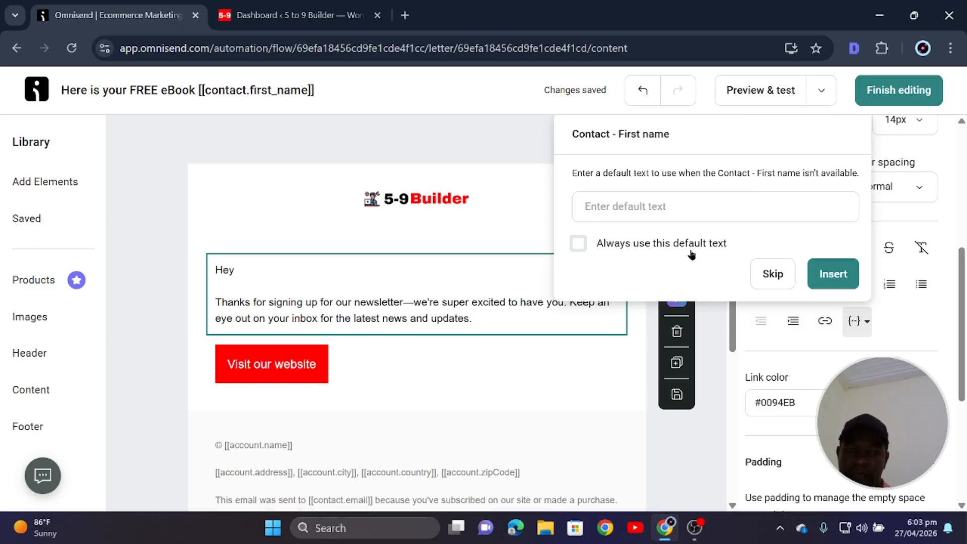
pyautogui.click(830, 274)
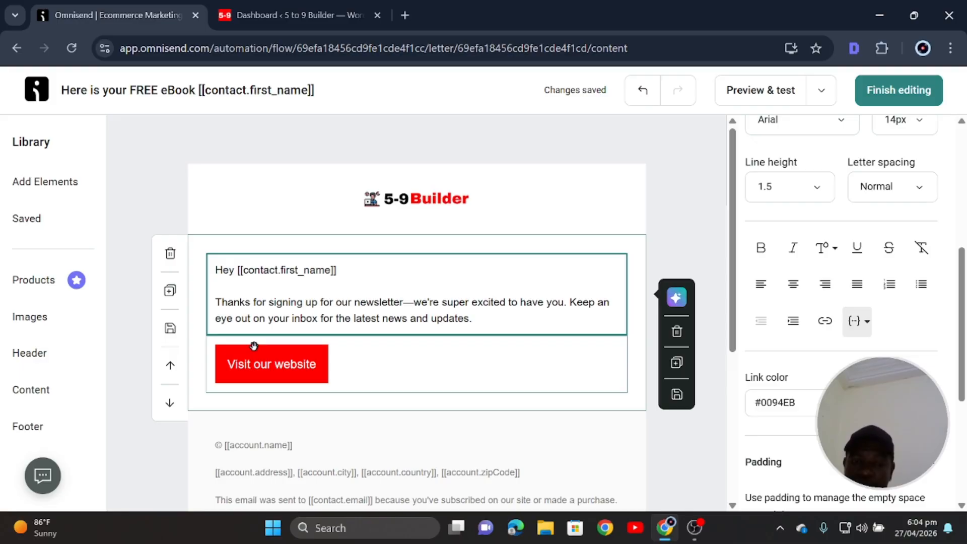
pyautogui.click(285, 292)
pyautogui.press('Return')
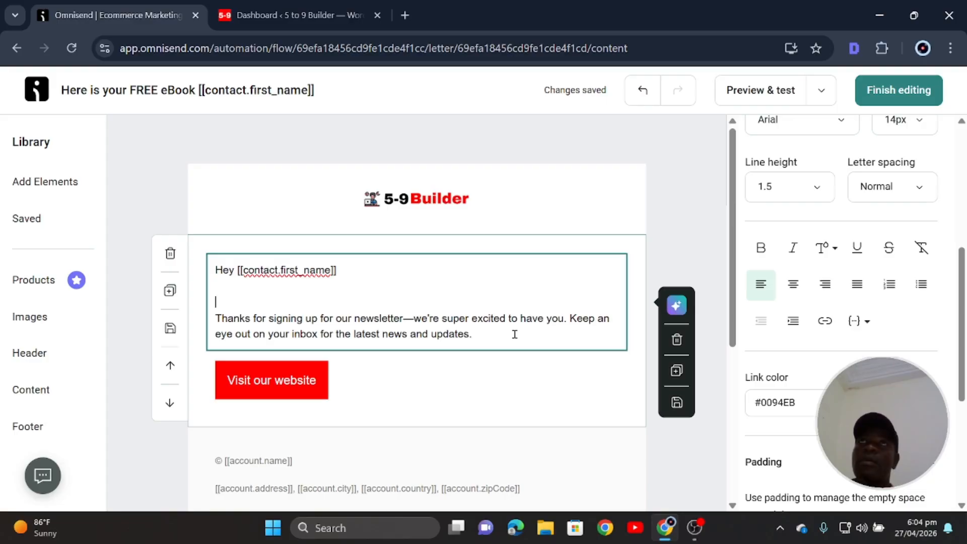
# Rewrite the paragraph as 'Thanks for your interest in our self audit. Indeed, getting to know your potential is the first step to helping others.'.
pyautogui.tripleClick(514, 334)
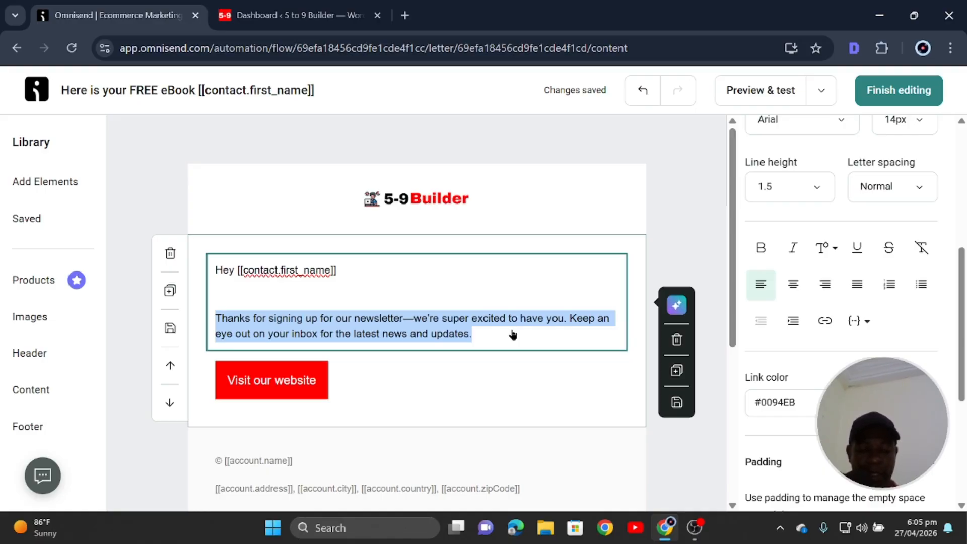
pyautogui.write('Thanks fo')
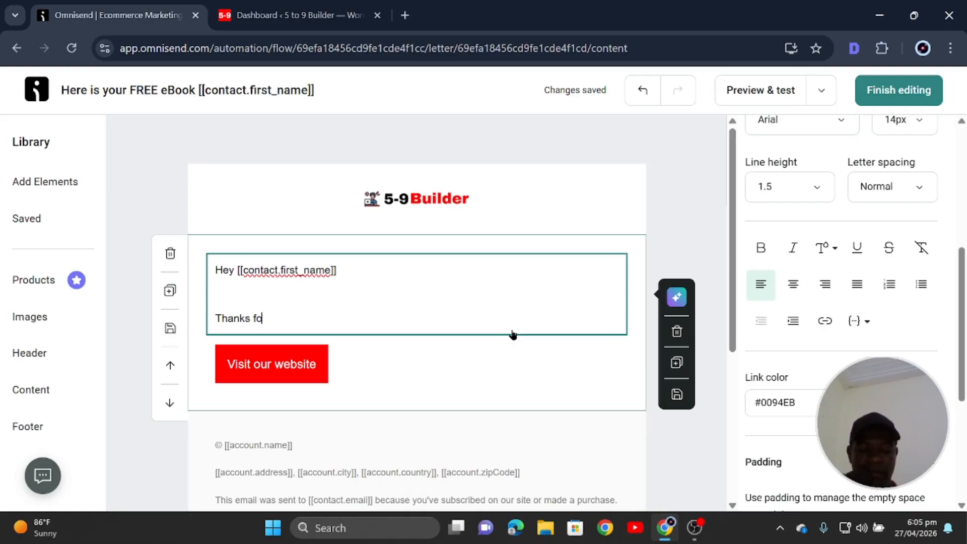
pyautogui.write('r your int')
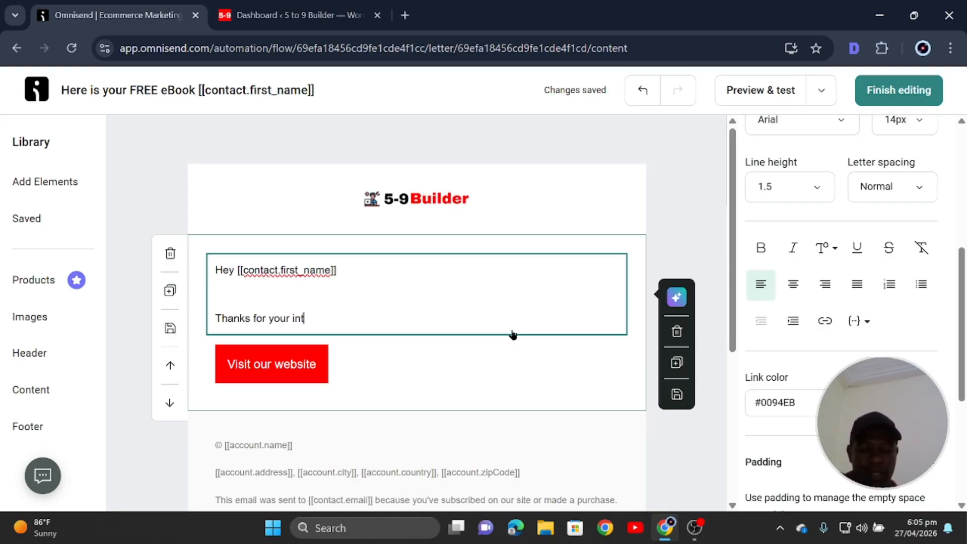
pyautogui.write('erest in ')
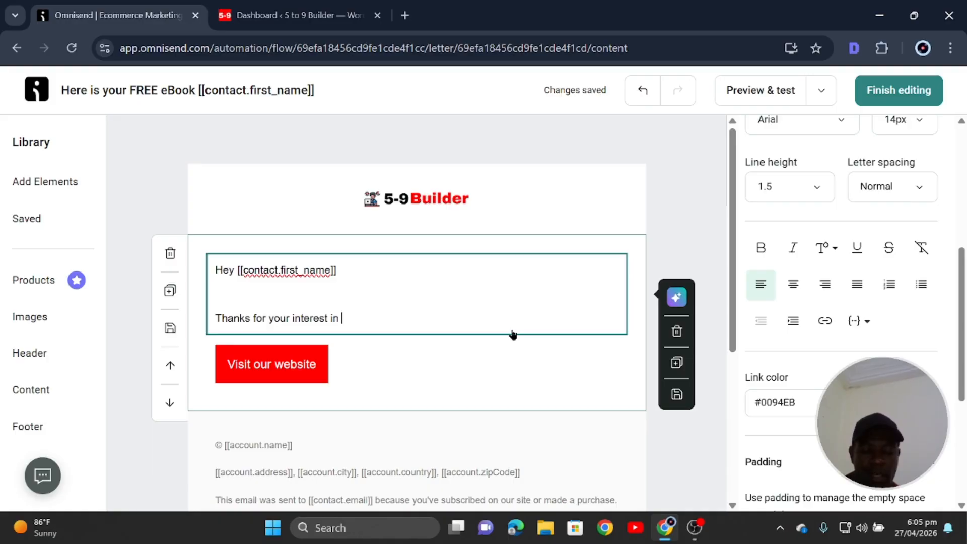
pyautogui.write('our ')
pyautogui.write('self ')
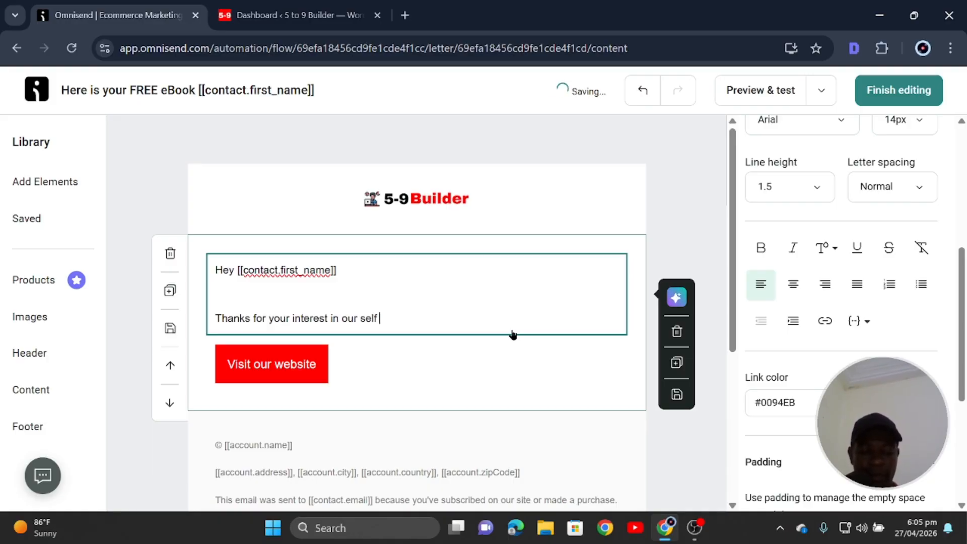
pyautogui.write('audit')
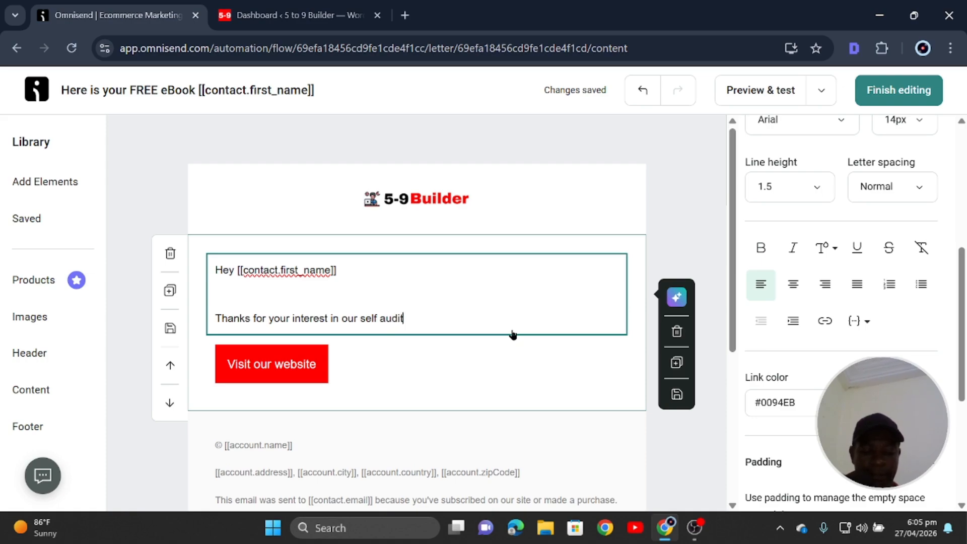
pyautogui.write('. Indeed')
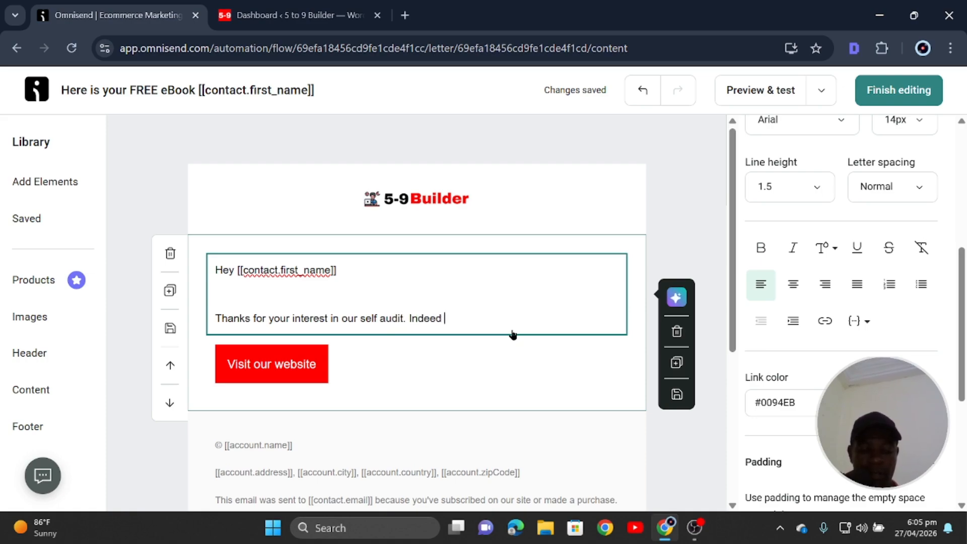
pyautogui.press('BackSpace')
pyautogui.write(',')
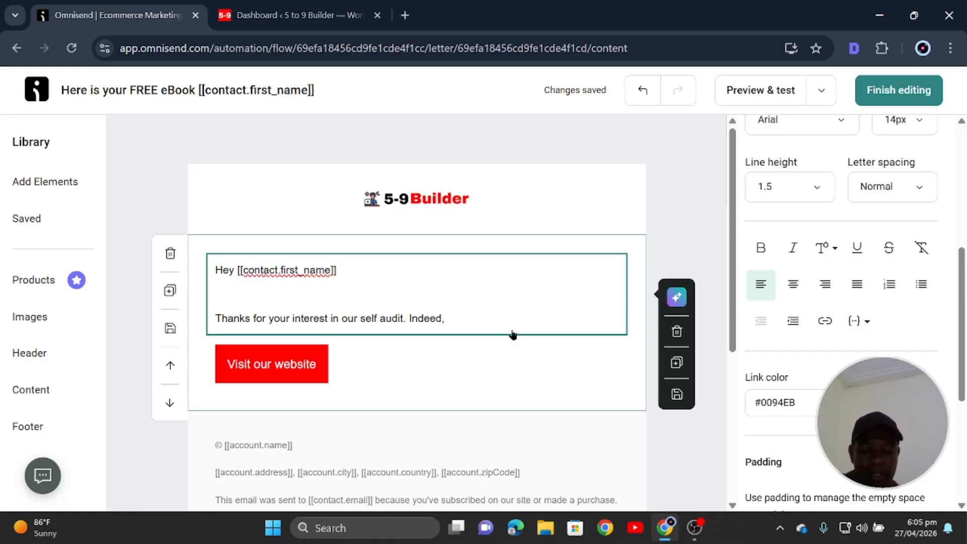
pyautogui.write(' getting to ')
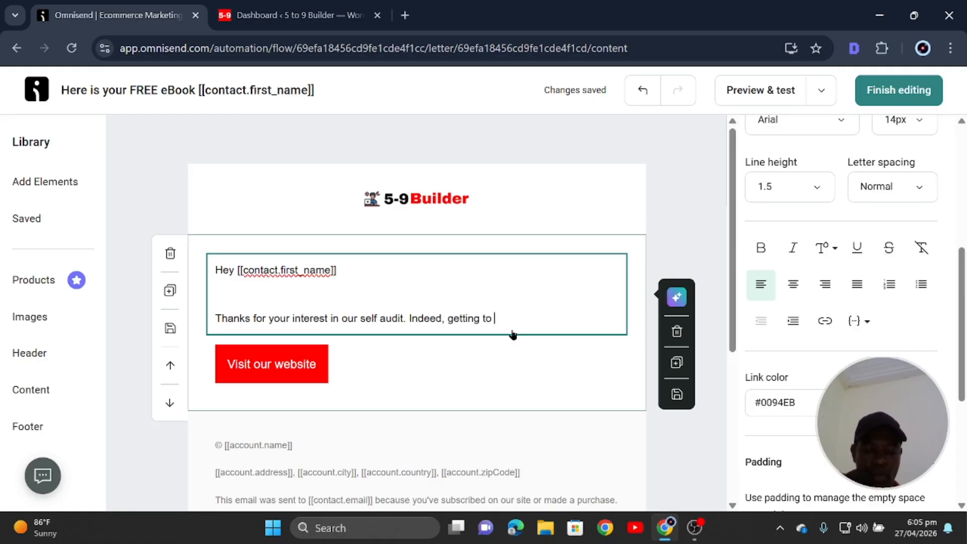
pyautogui.write('know your')
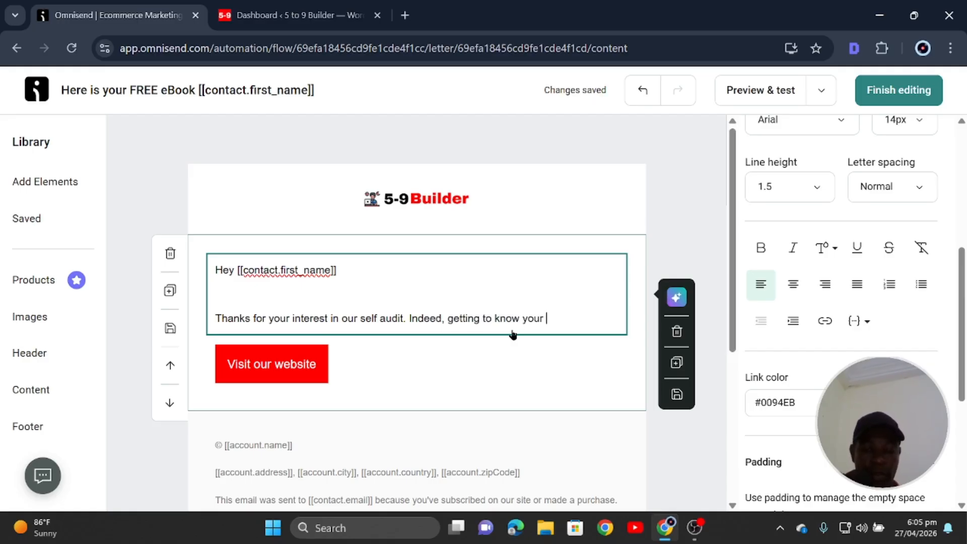
pyautogui.press('BackSpace')
pyautogui.write('potentia')
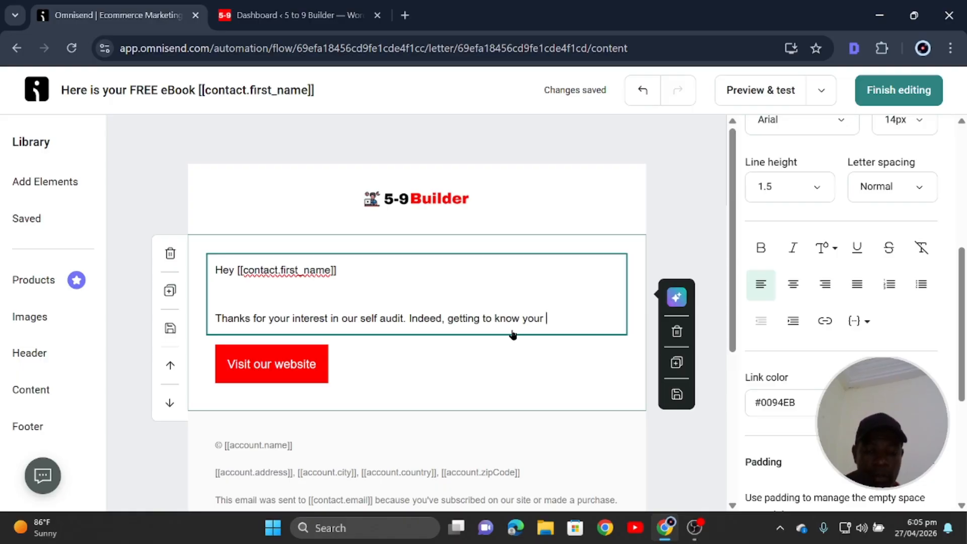
pyautogui.write('l i')
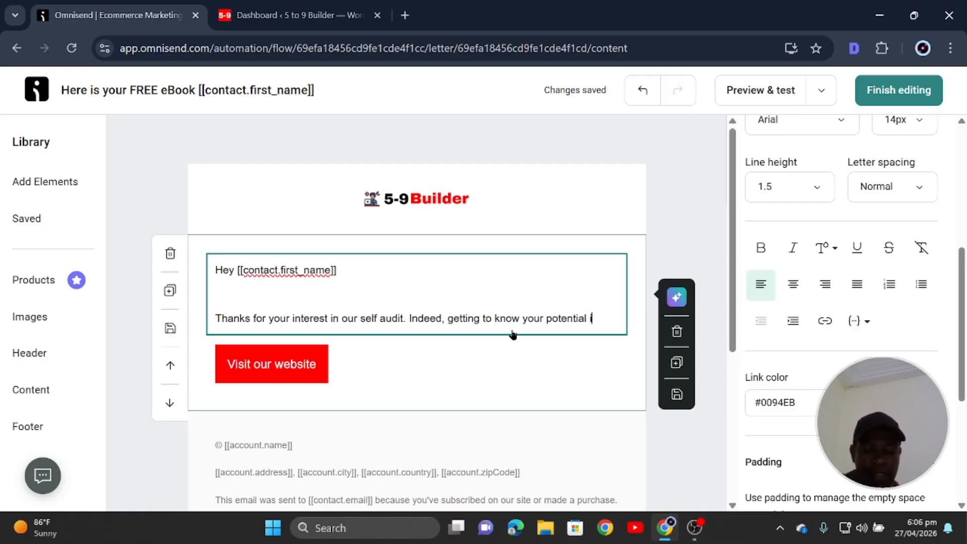
pyautogui.write('s the fiorst')
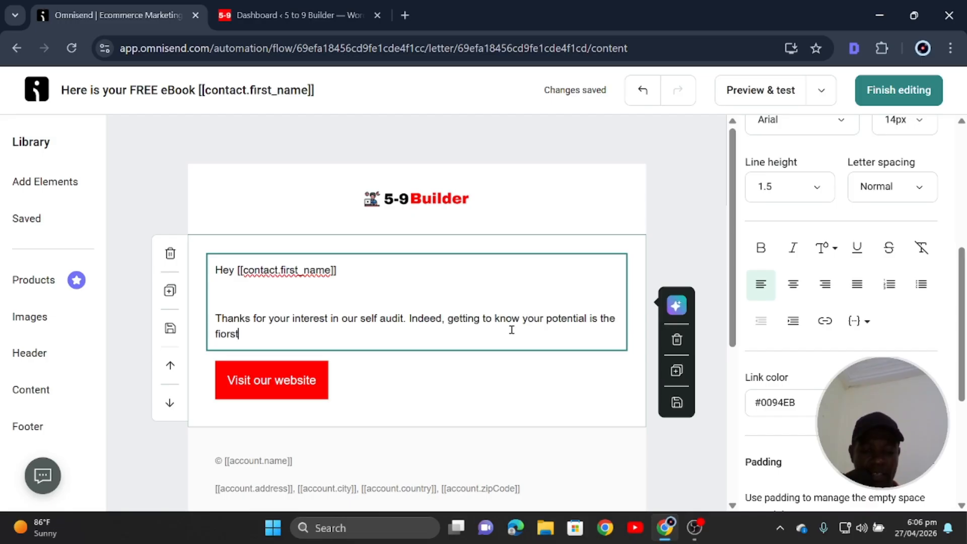
pyautogui.press('BackSpace')
pyautogui.press('BackSpace')
pyautogui.press('BackSpace')
pyautogui.press('BackSpace')
pyautogui.press('BackSpace')
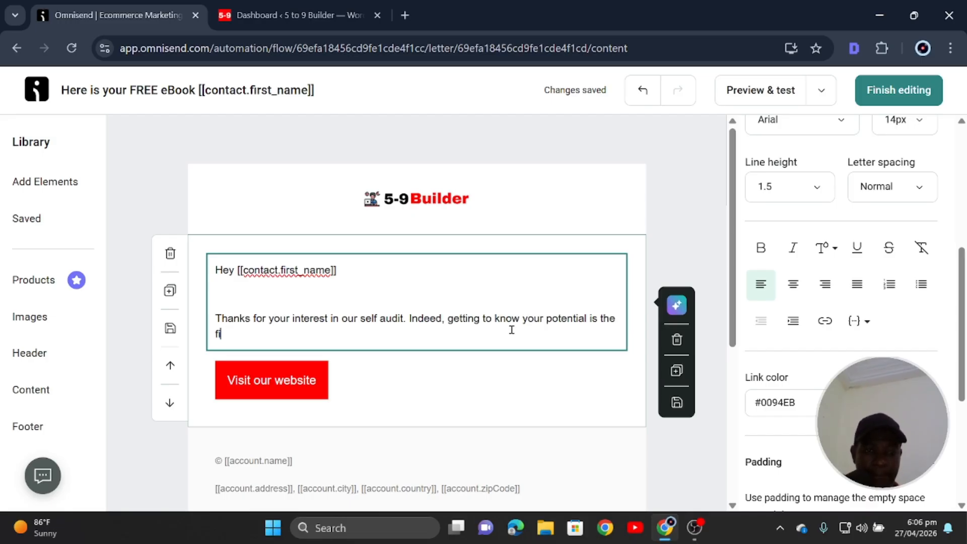
pyautogui.write('rst')
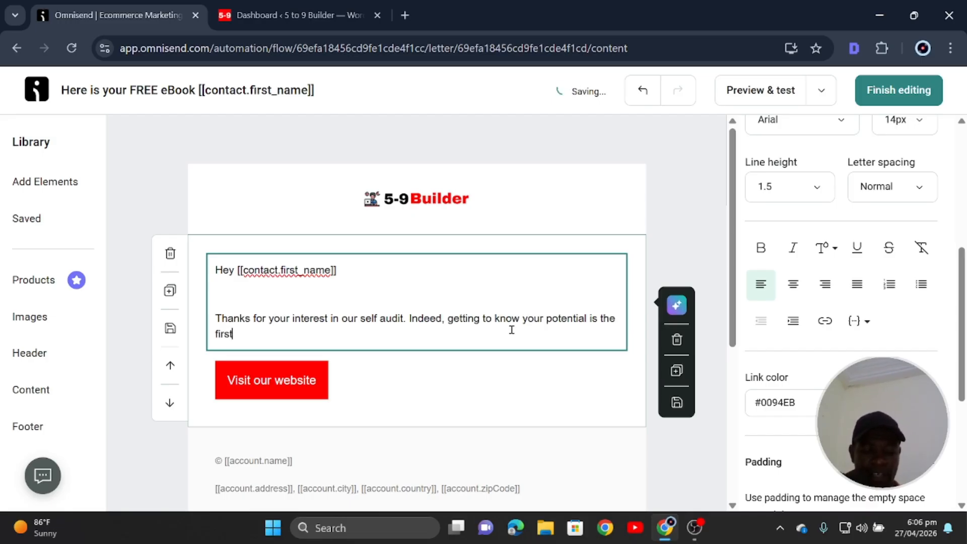
pyautogui.write(' step to ')
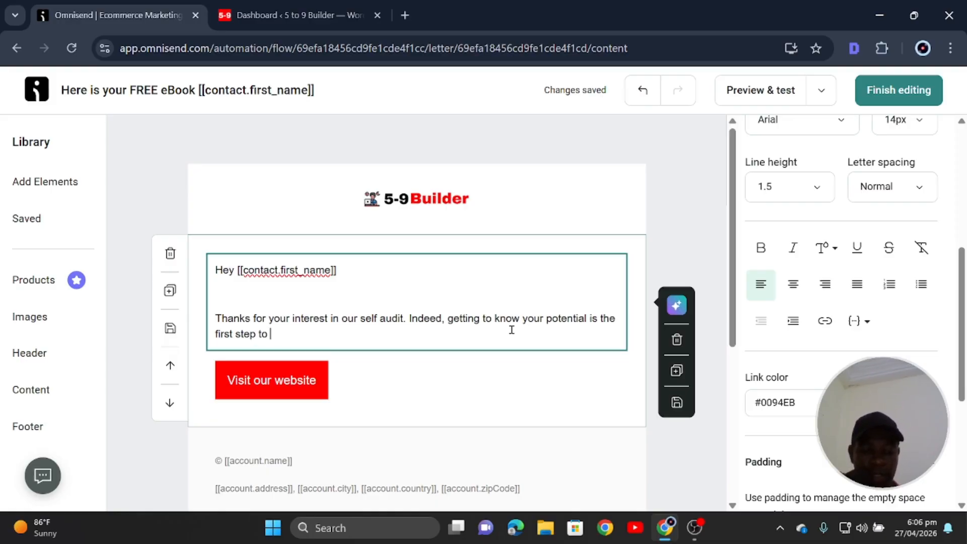
pyautogui.write('getting y')
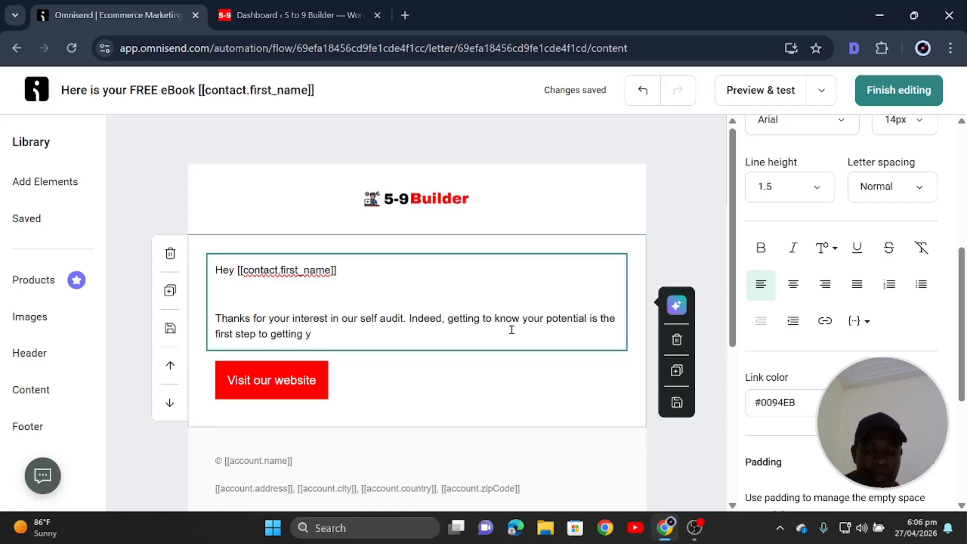
pyautogui.press('BackSpace')
pyautogui.press('BackSpace')
pyautogui.press('BackSpace')
pyautogui.press('BackSpace')
pyautogui.press('BackSpace')
pyautogui.press('BackSpace')
pyautogui.press('BackSpace')
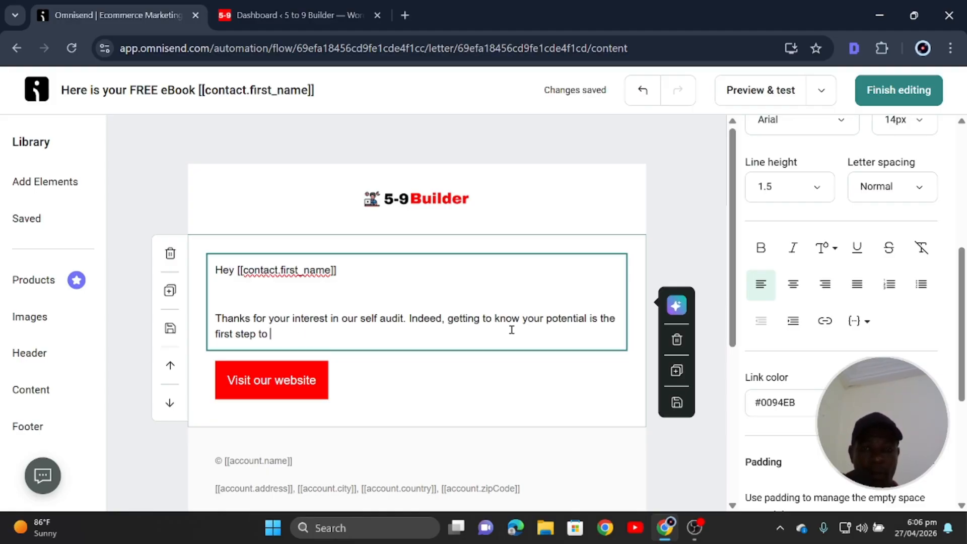
pyautogui.write('helpi')
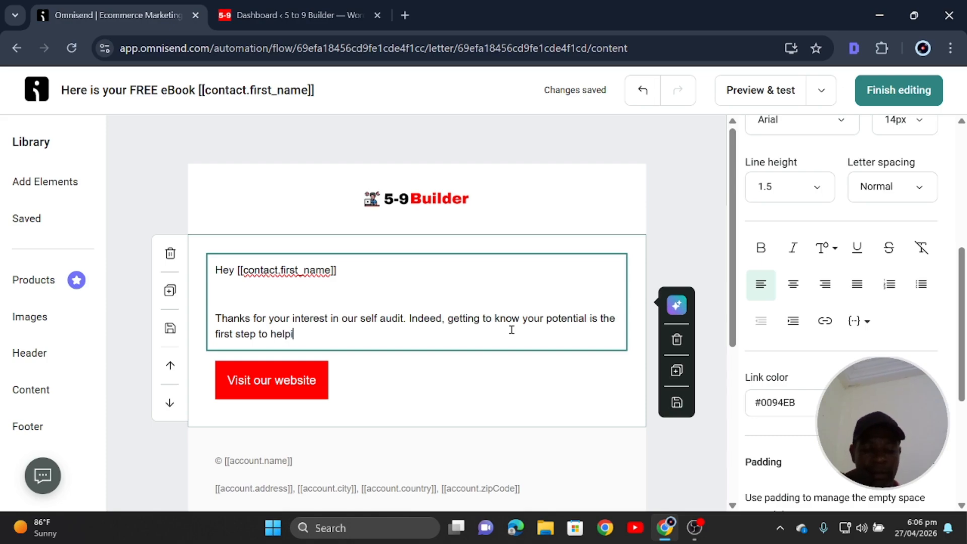
pyautogui.write('ng others.')
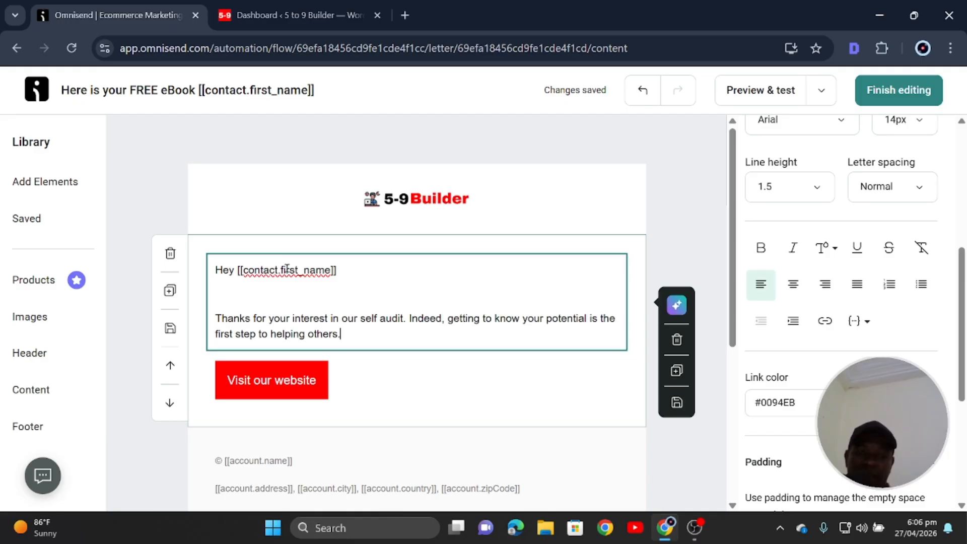
pyautogui.press('BackSpace')
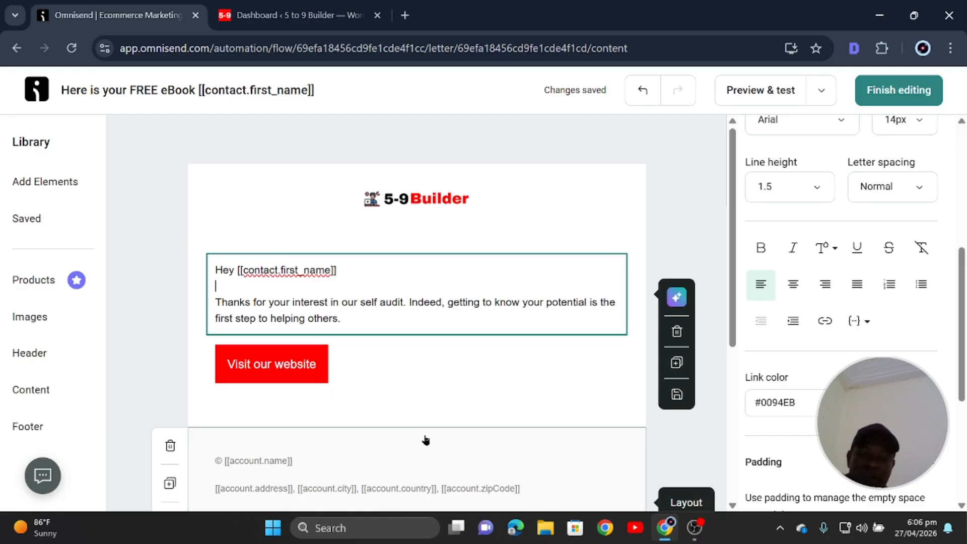
# Add 'eBook' after 'self audit' and start a new line below the paragraph.
pyautogui.click(355, 318)
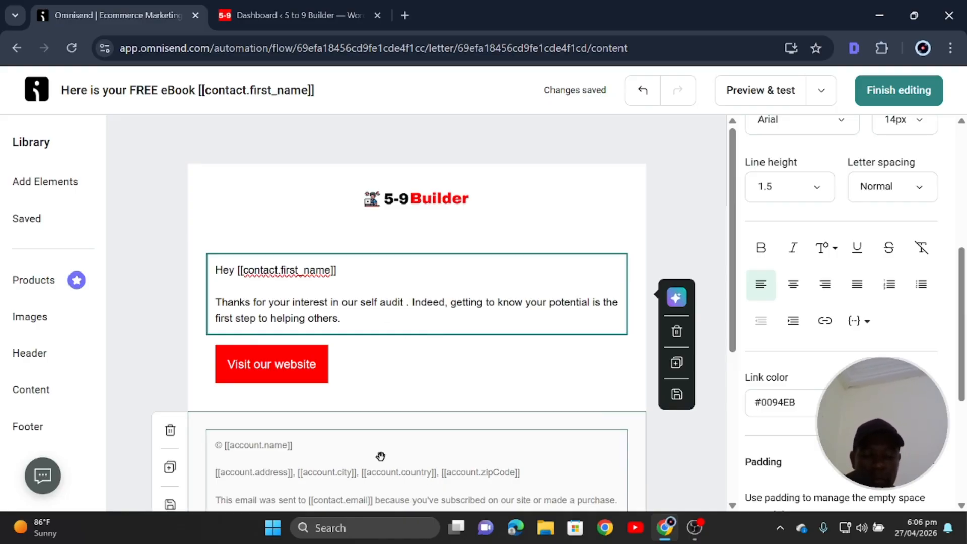
pyautogui.write('eBook')
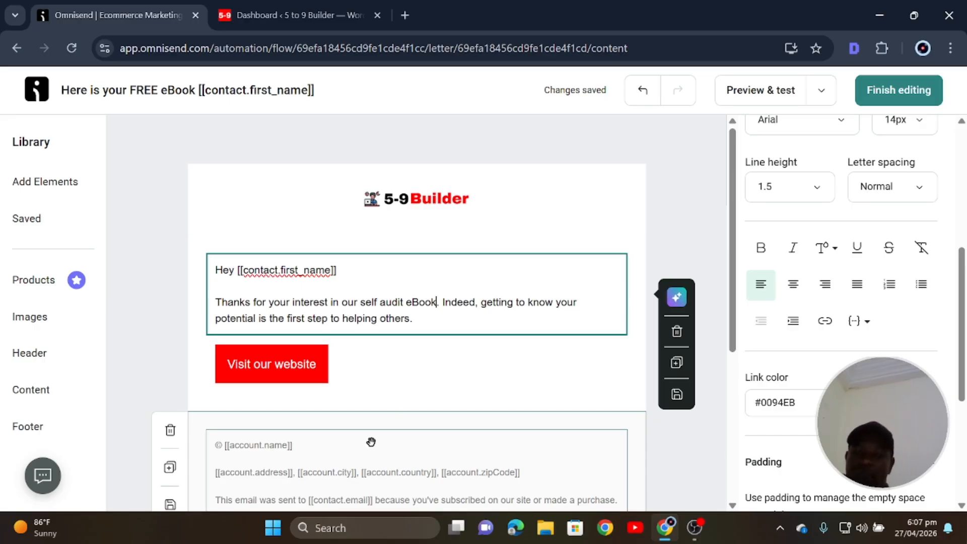
pyautogui.click(426, 318)
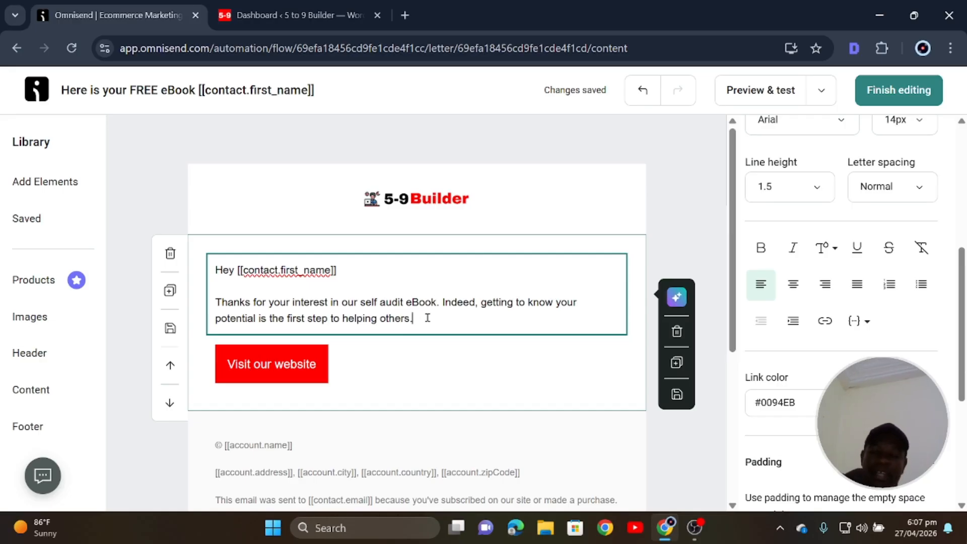
pyautogui.press('Return')
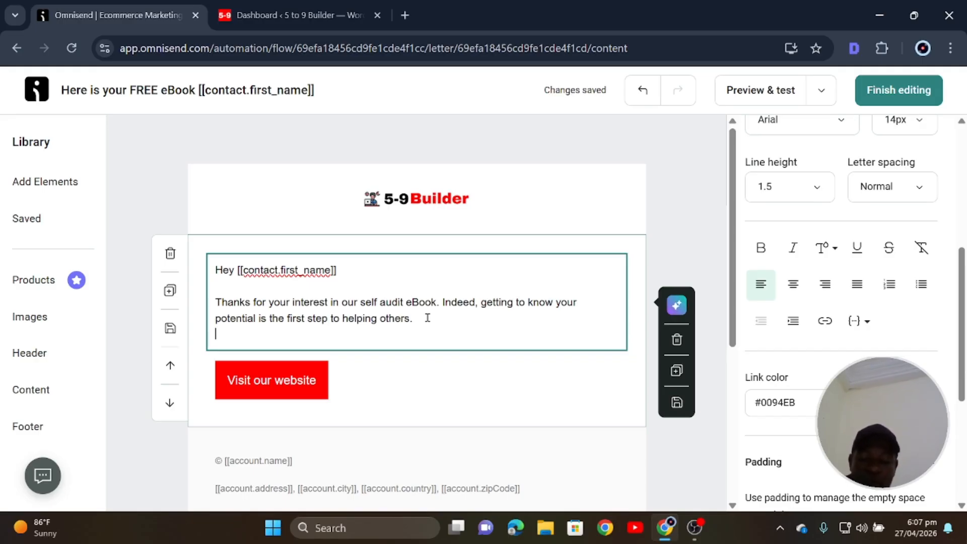
# Add the line 'Please click the link below to download your eBook.' and change 'click the link' to 'the button'.
pyautogui.press('Return')
pyautogui.write('Pleas')
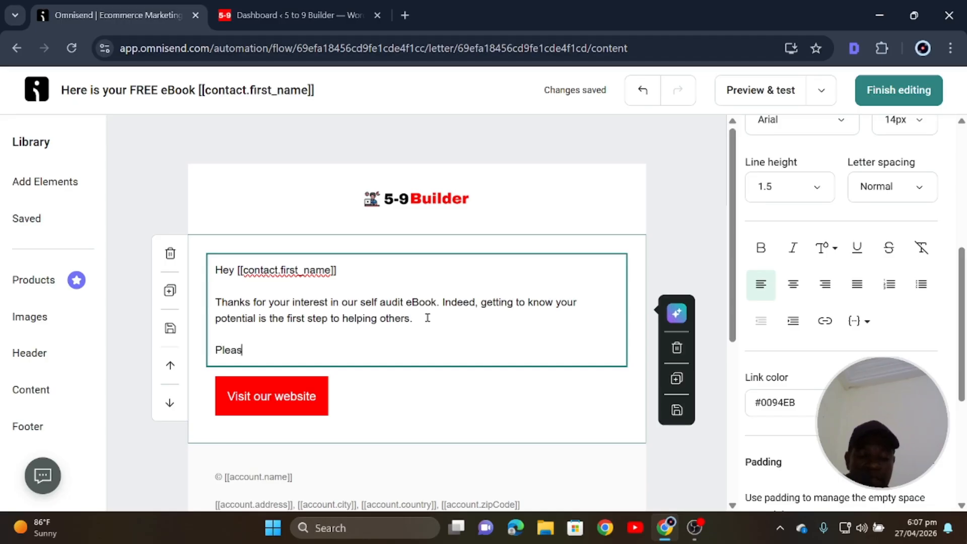
pyautogui.write('e cli')
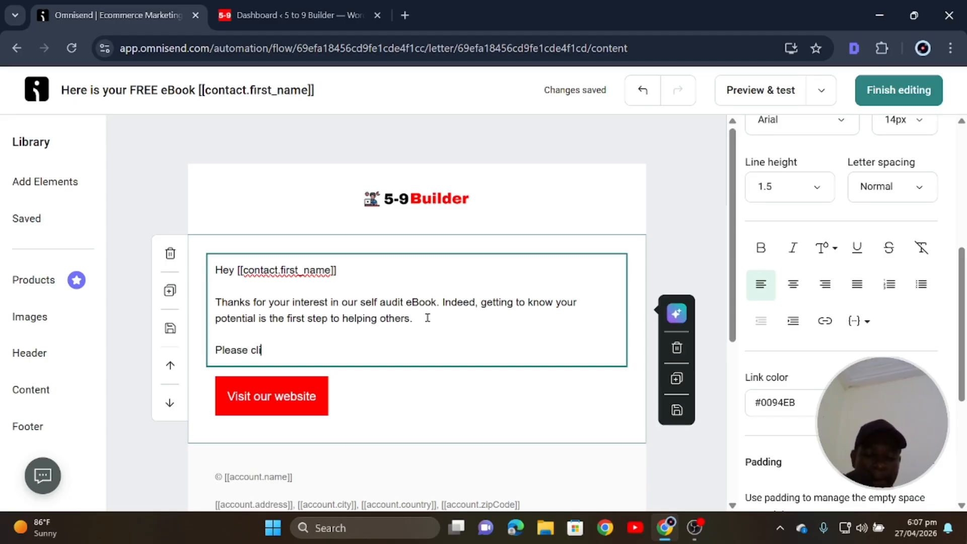
pyautogui.write('ck the lin')
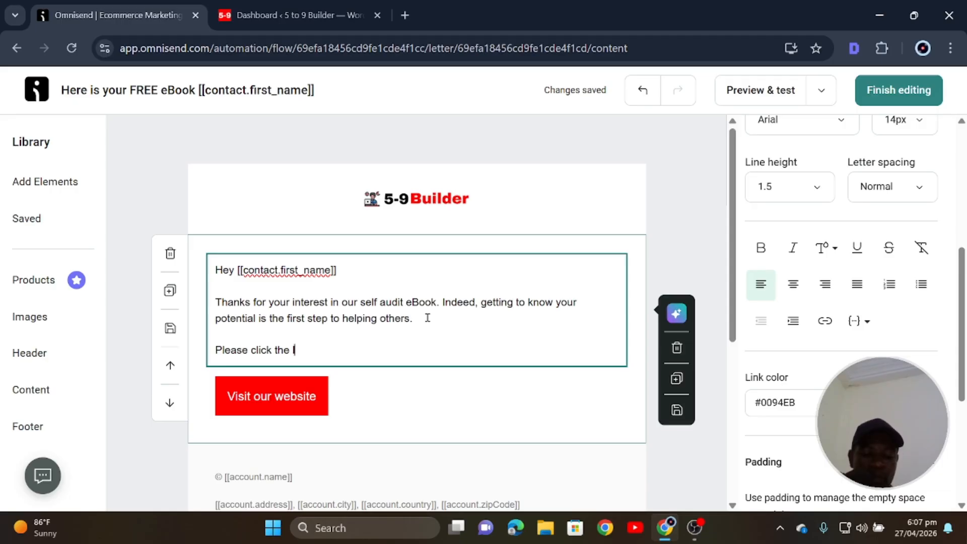
pyautogui.write('k bel')
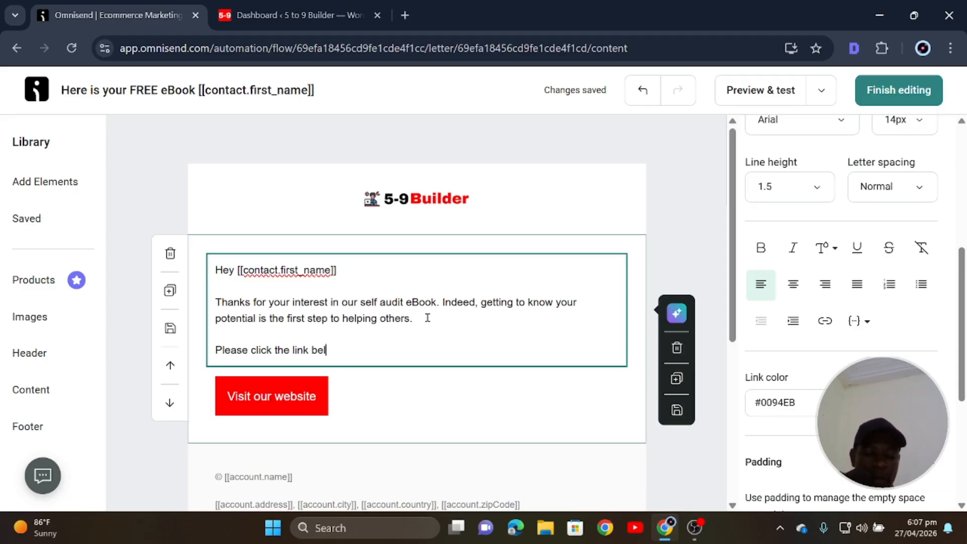
pyautogui.write('ow to down')
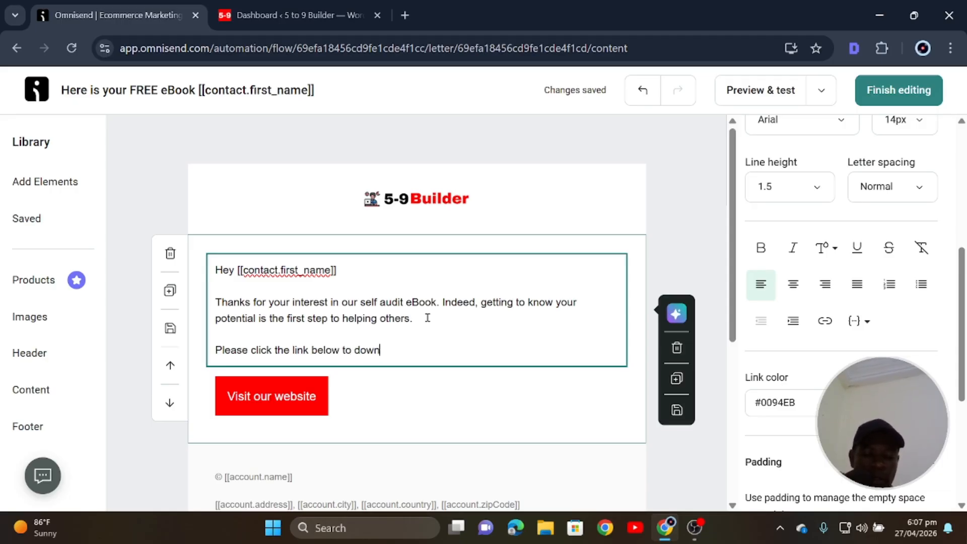
pyautogui.write('load yo')
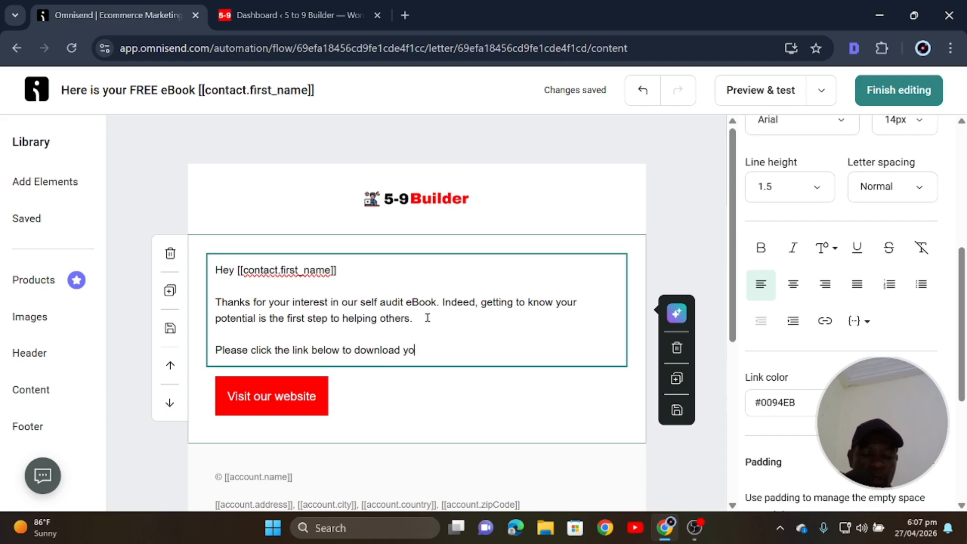
pyautogui.write('ur eBook.')
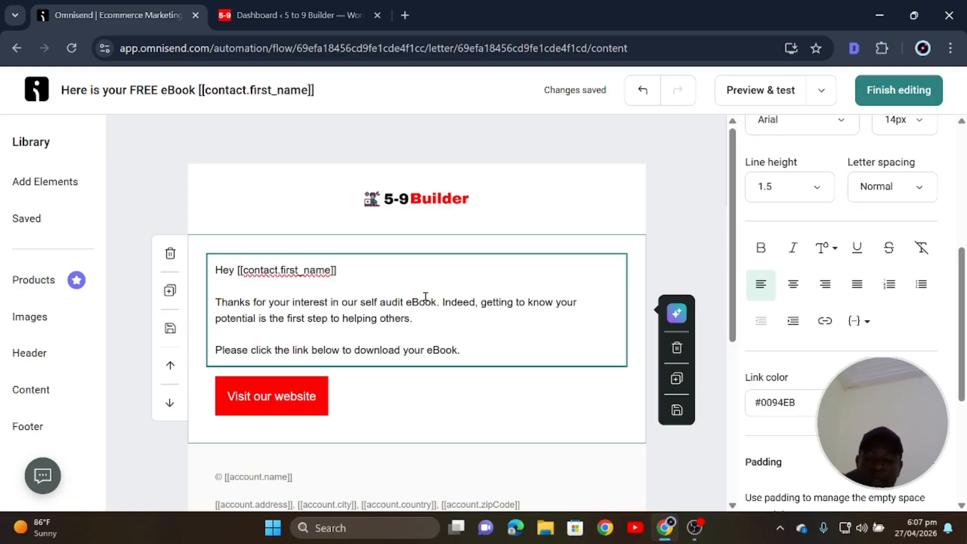
pyautogui.press('Return')
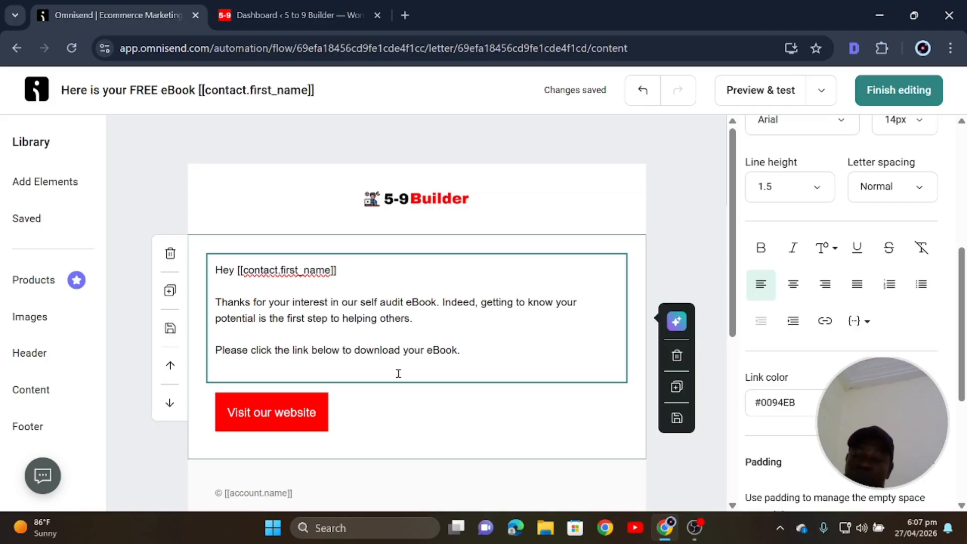
pyautogui.scroll(-3, 398, 373)
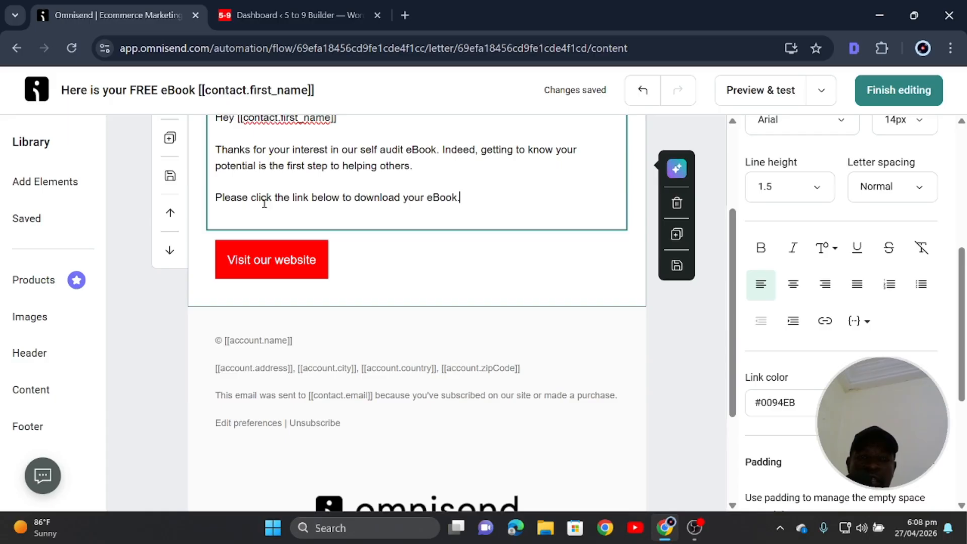
pyautogui.moveTo(311, 198); pyautogui.dragTo(257, 200)
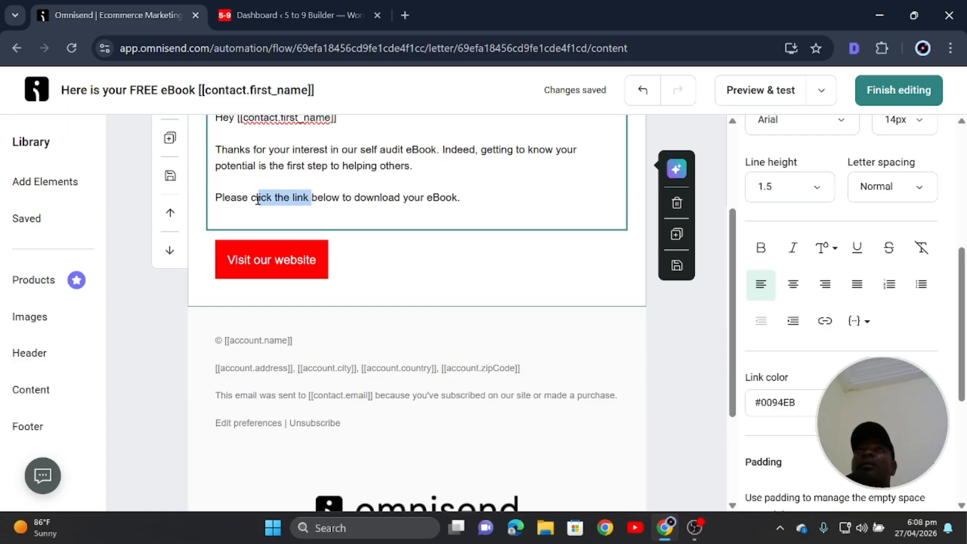
pyautogui.click(332, 189)
pyautogui.moveTo(309, 197); pyautogui.dragTo(251, 199)
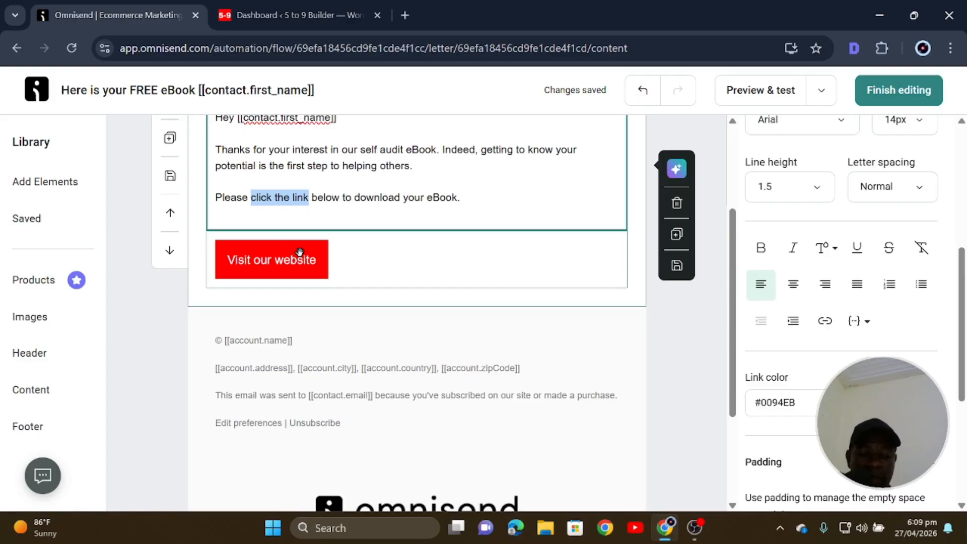
pyautogui.write('the button')
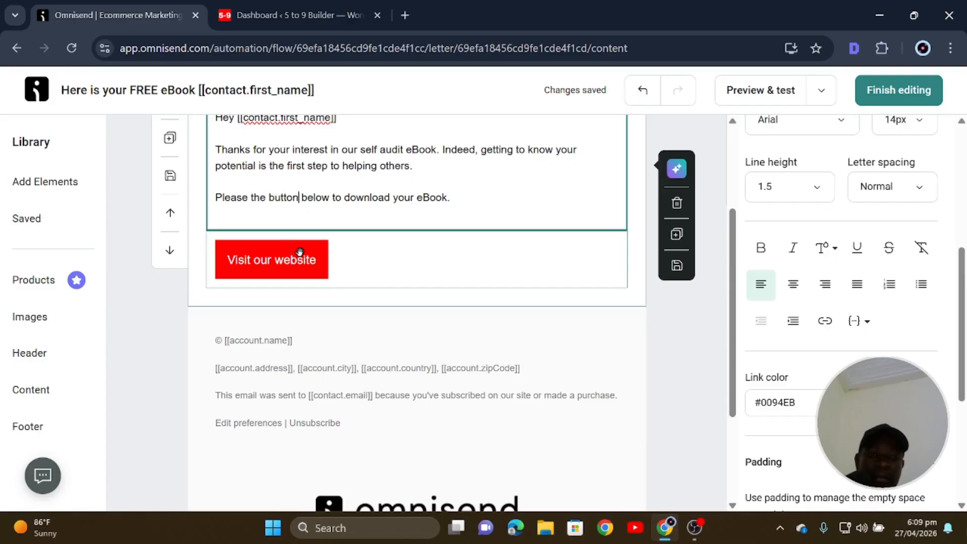
# Relabel the red button from 'Visit our website' to 'Download your FREE eBook'.
pyautogui.click(489, 197)
pyautogui.click(286, 263)
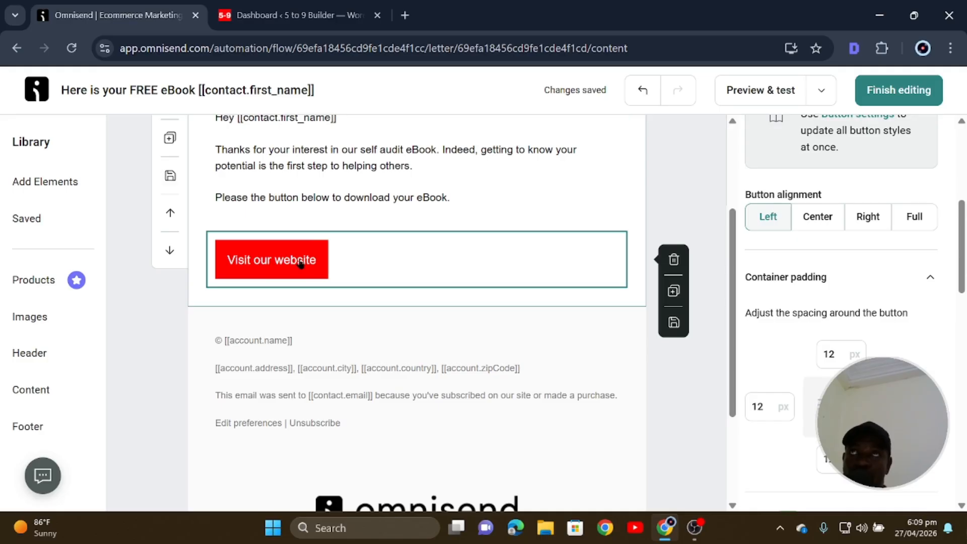
pyautogui.scroll(5, 900, 225)
pyautogui.scroll(2, 841, 214)
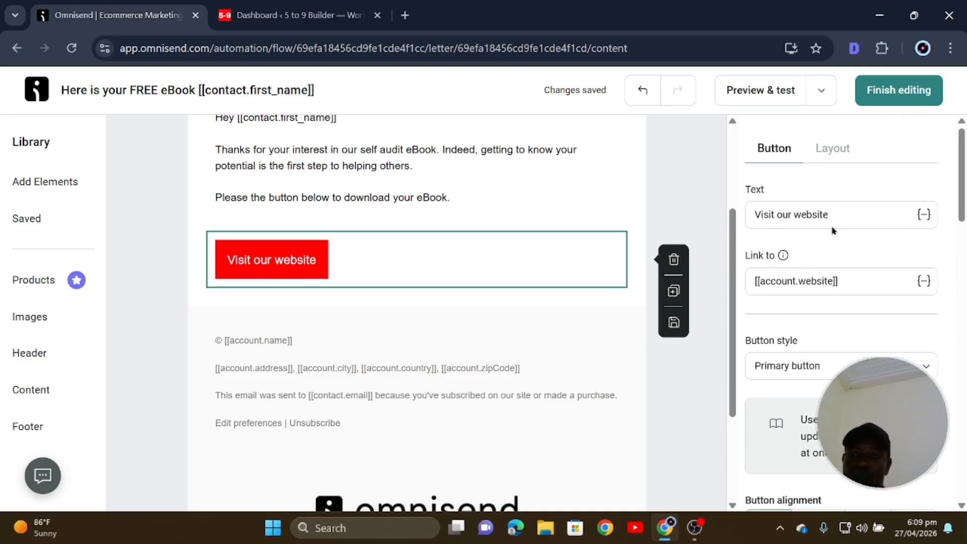
pyautogui.moveTo(846, 210); pyautogui.dragTo(730, 221)
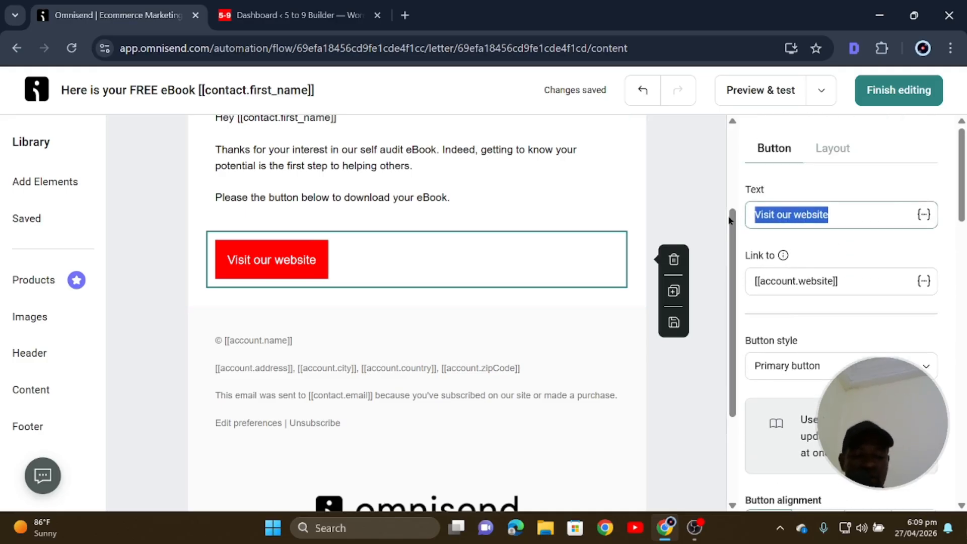
pyautogui.write('Downloa')
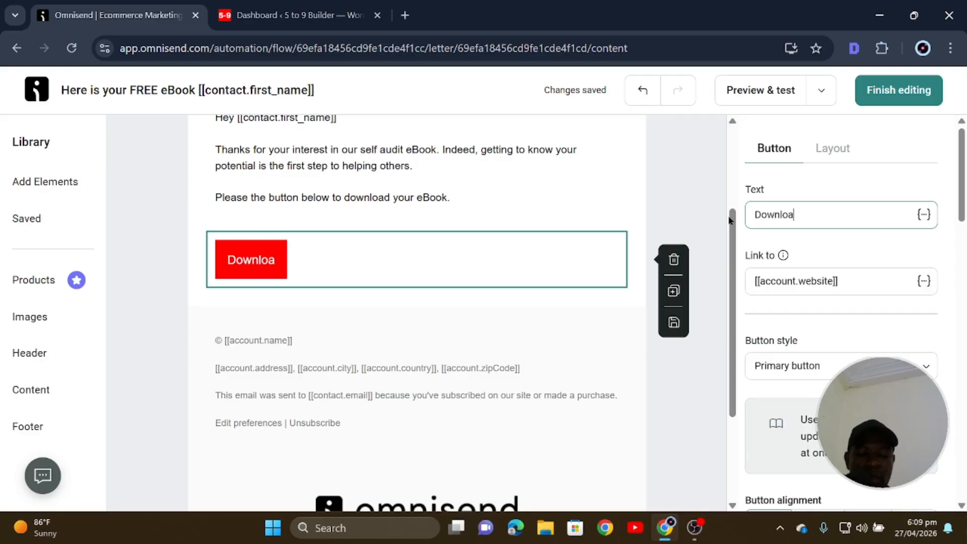
pyautogui.write('d you')
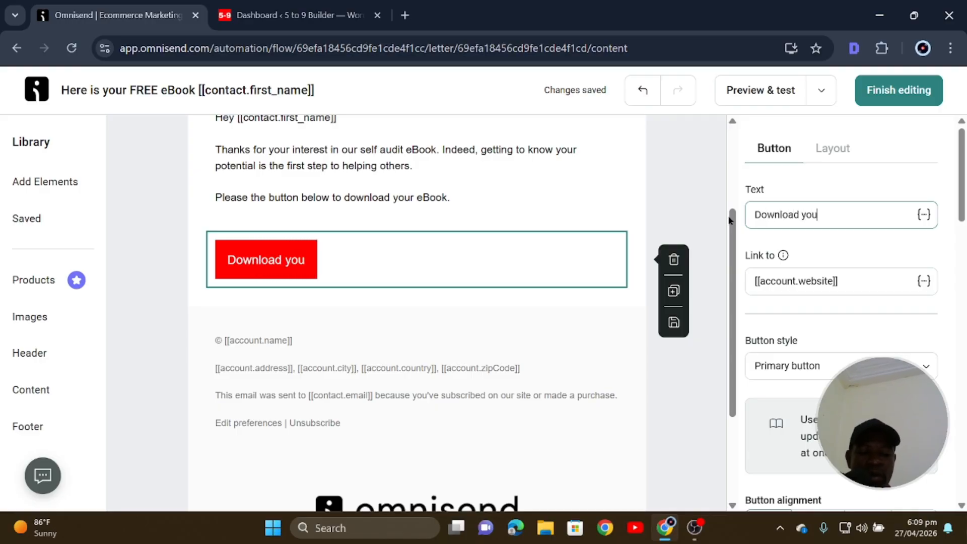
pyautogui.write('r')
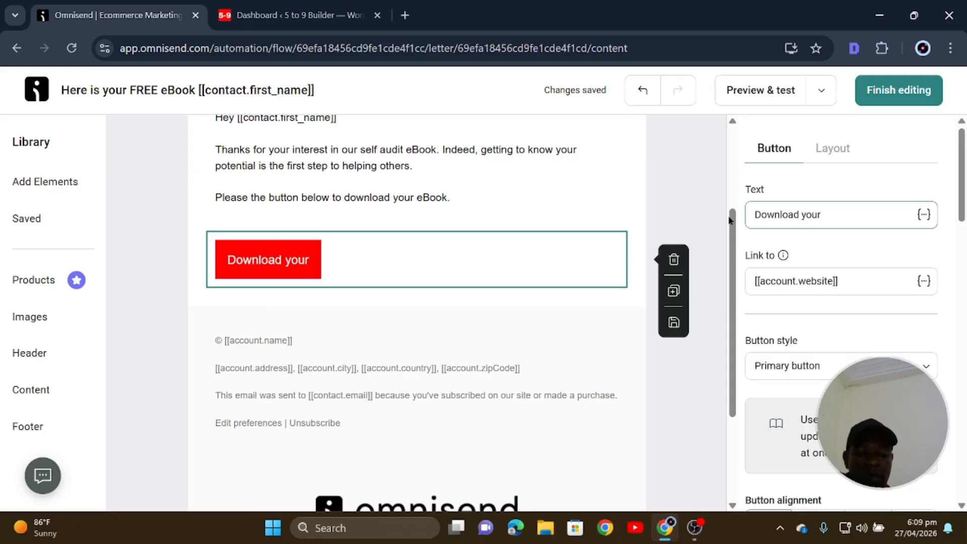
pyautogui.write(' FR')
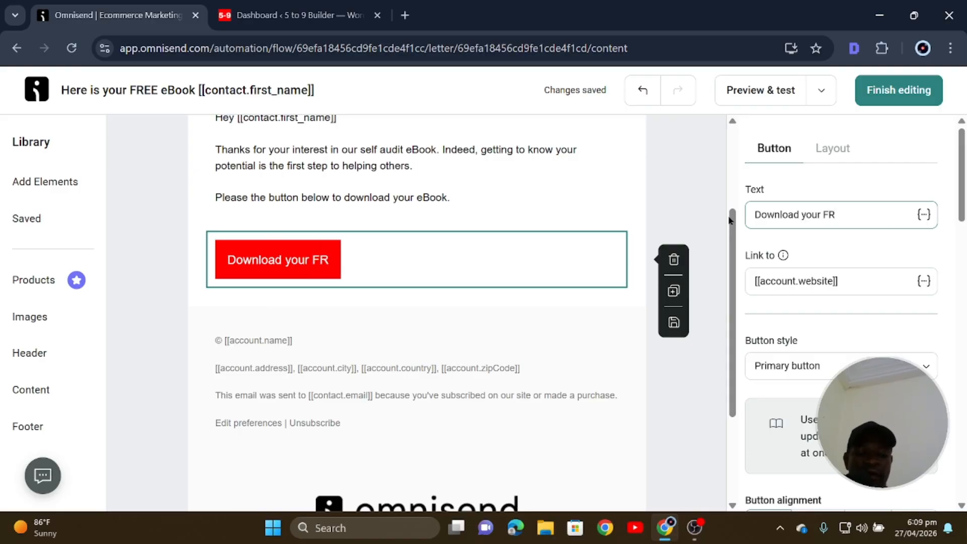
pyautogui.write('EE eBook')
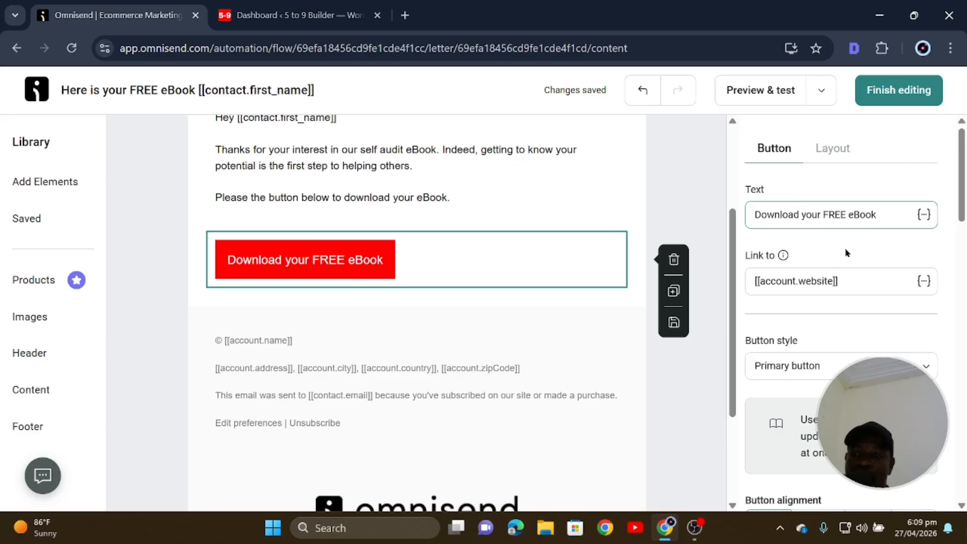
# Try centering the download button, then return it to left alignment.
pyautogui.scroll(-3, 839, 250)
pyautogui.scroll(-6, 816, 292)
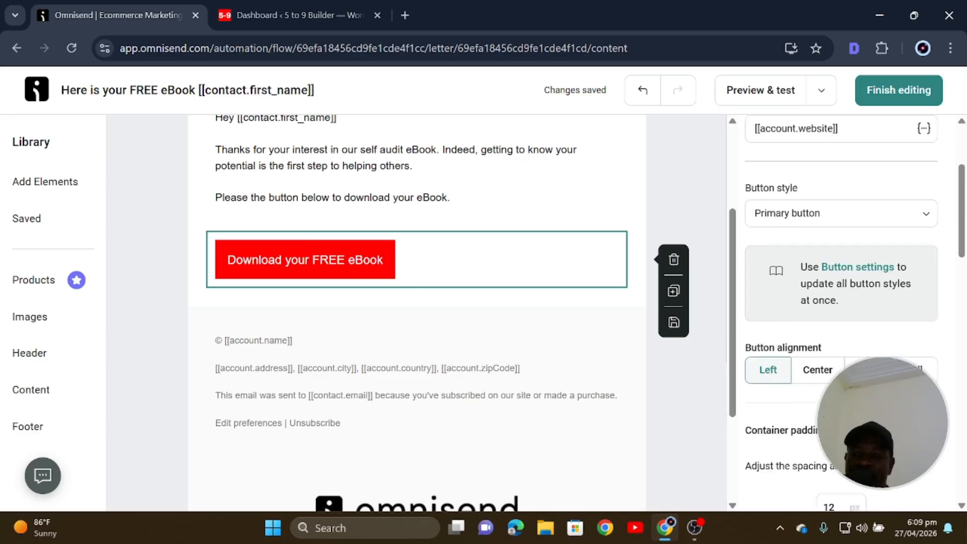
pyautogui.click(817, 293)
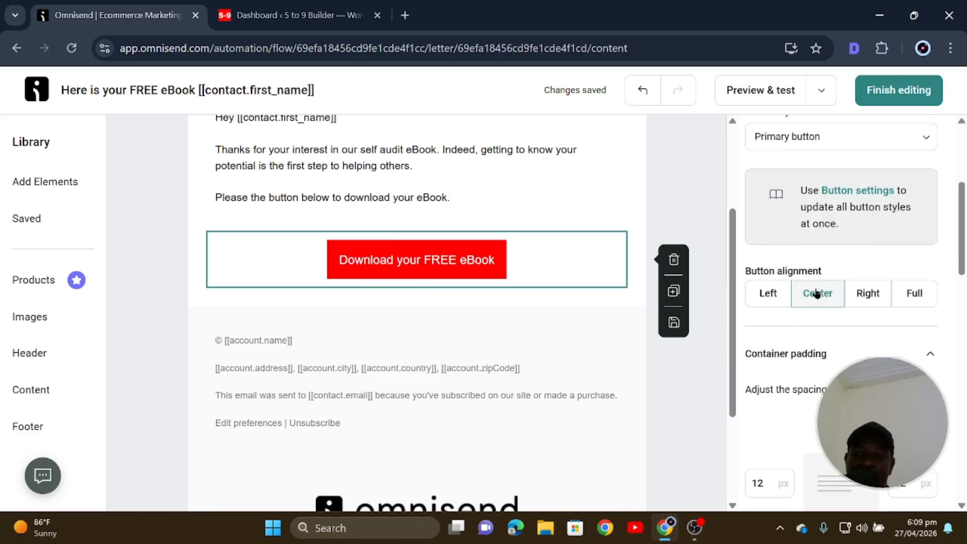
pyautogui.click(768, 293)
# Set the button text font to Poppins.
pyautogui.scroll(-5, 863, 335)
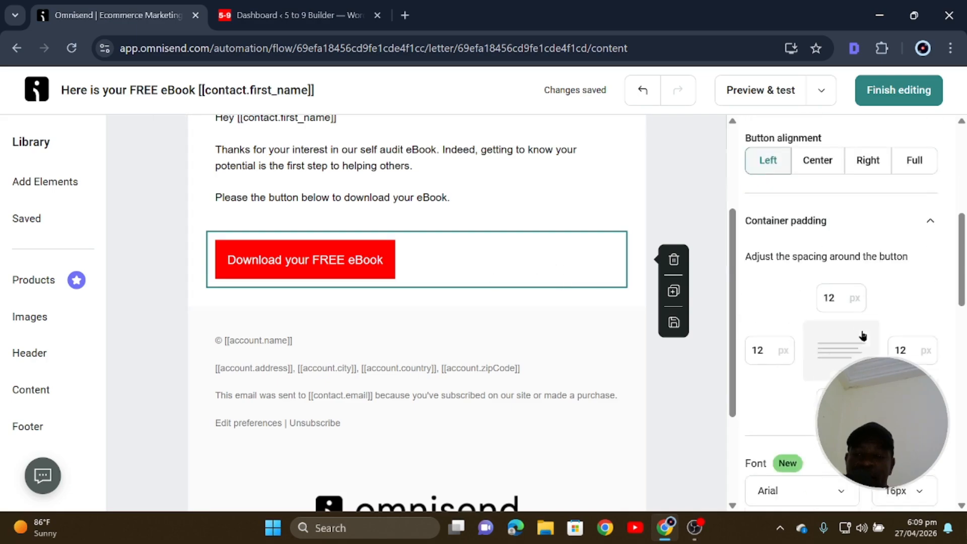
pyautogui.scroll(4, 863, 335)
pyautogui.scroll(-8, 863, 335)
pyautogui.scroll(-1, 863, 335)
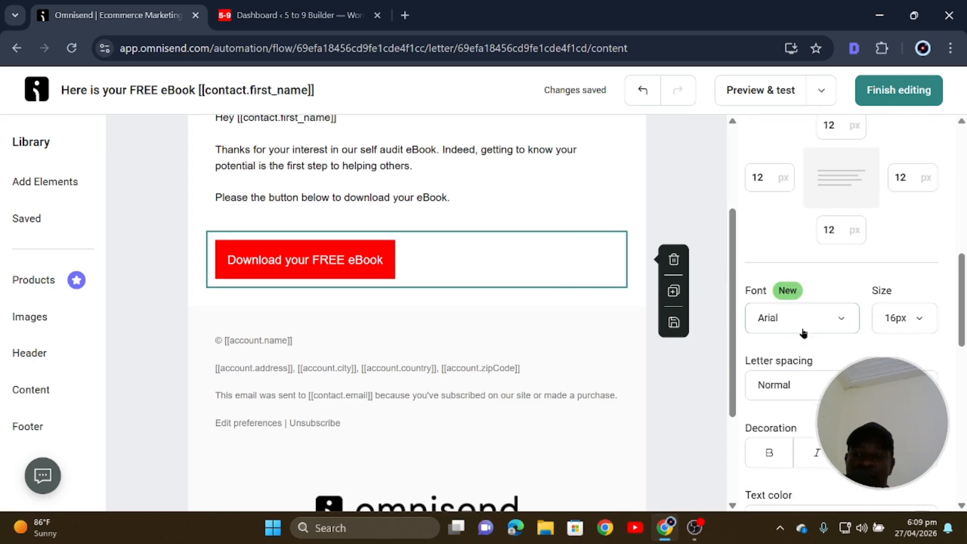
pyautogui.click(814, 321)
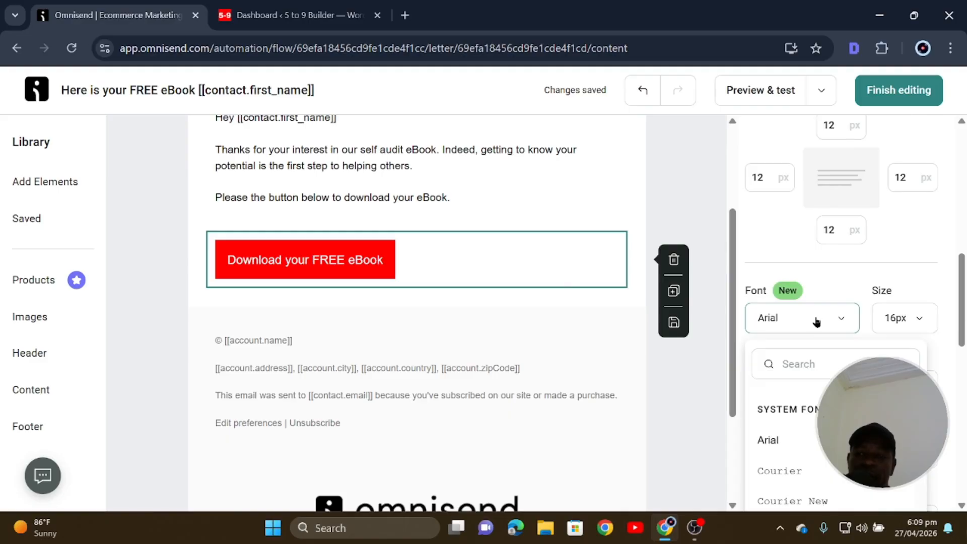
pyautogui.click(801, 318)
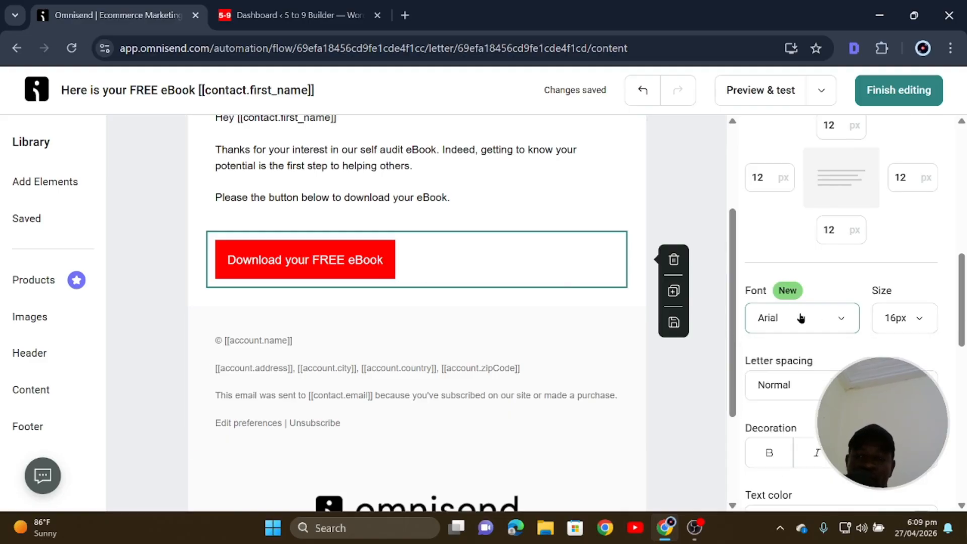
pyautogui.click(801, 317)
pyautogui.write('p')
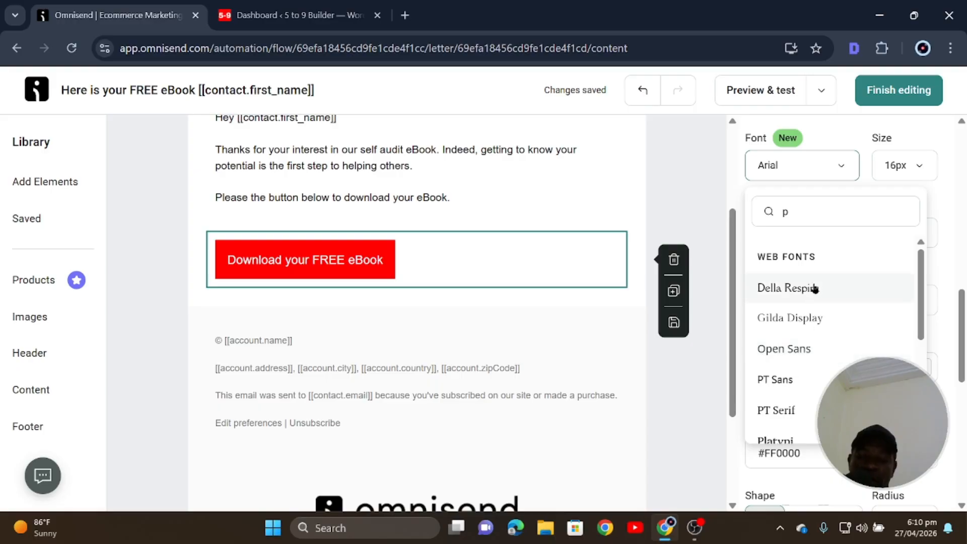
pyautogui.write('o')
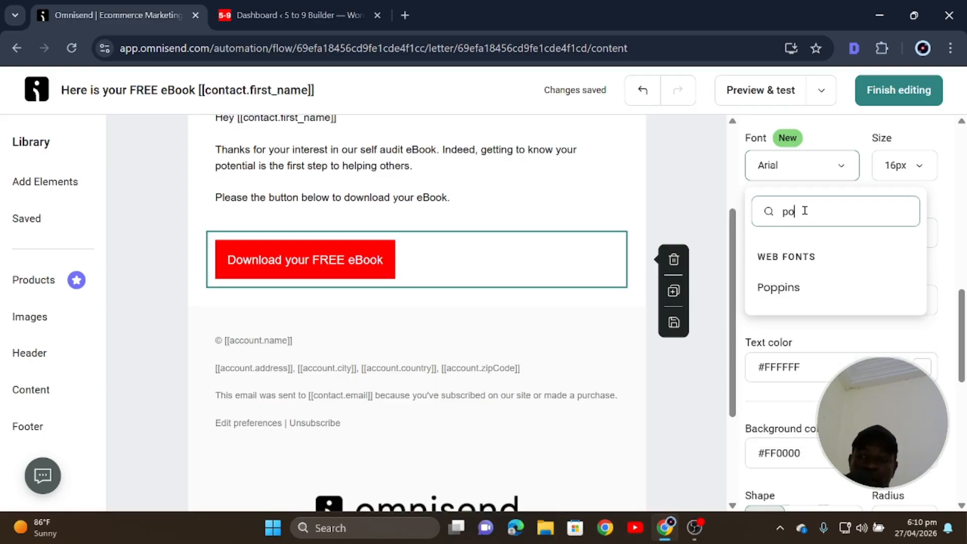
pyautogui.click(802, 288)
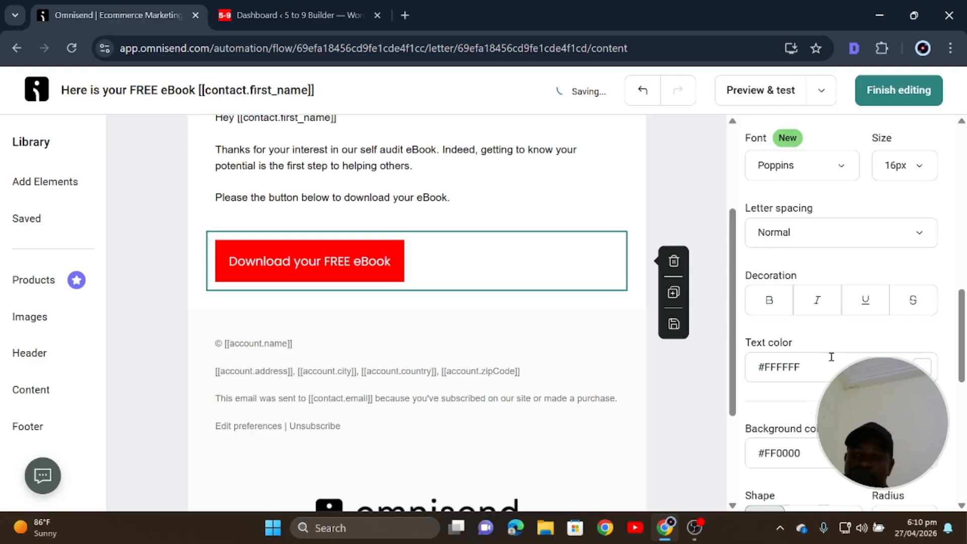
# Give the button the fully rounded pill shape.
pyautogui.scroll(-5, 831, 357)
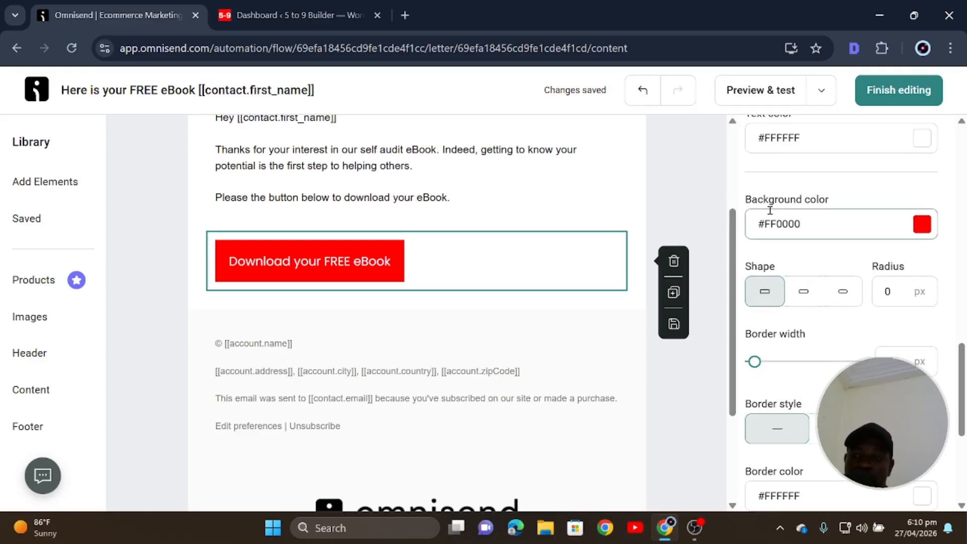
pyautogui.scroll(2, 812, 309)
pyautogui.scroll(-2, 823, 382)
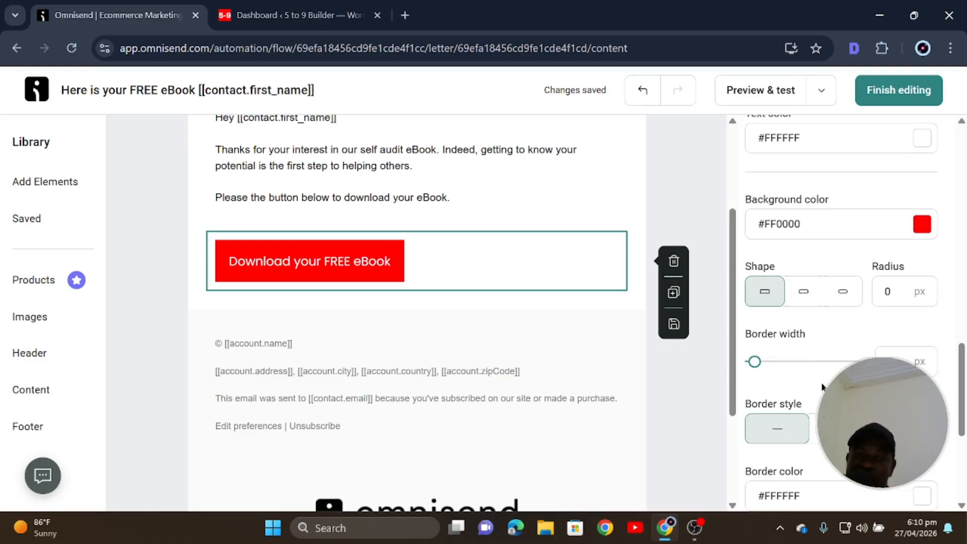
pyautogui.click(845, 297)
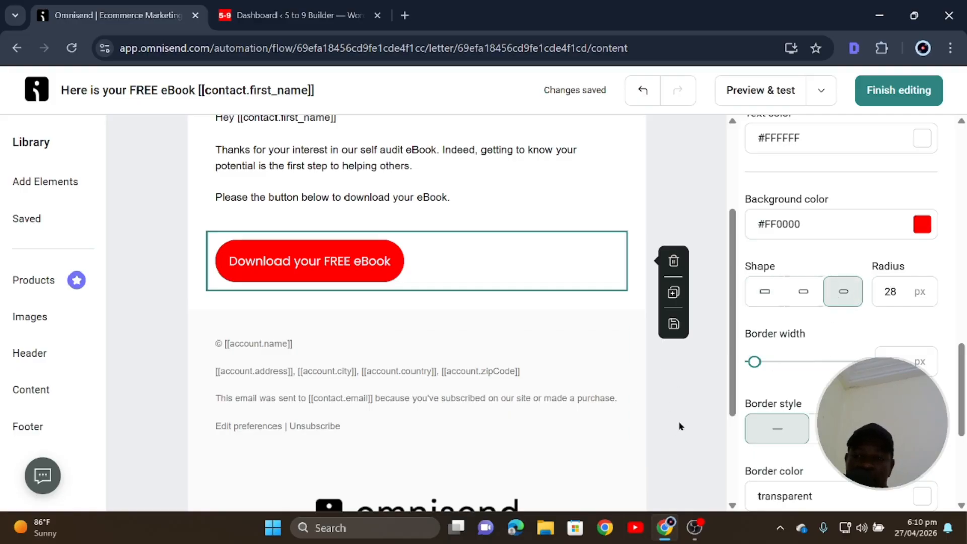
# Make the button border dark grey (#383838).
pyautogui.scroll(-3, 680, 426)
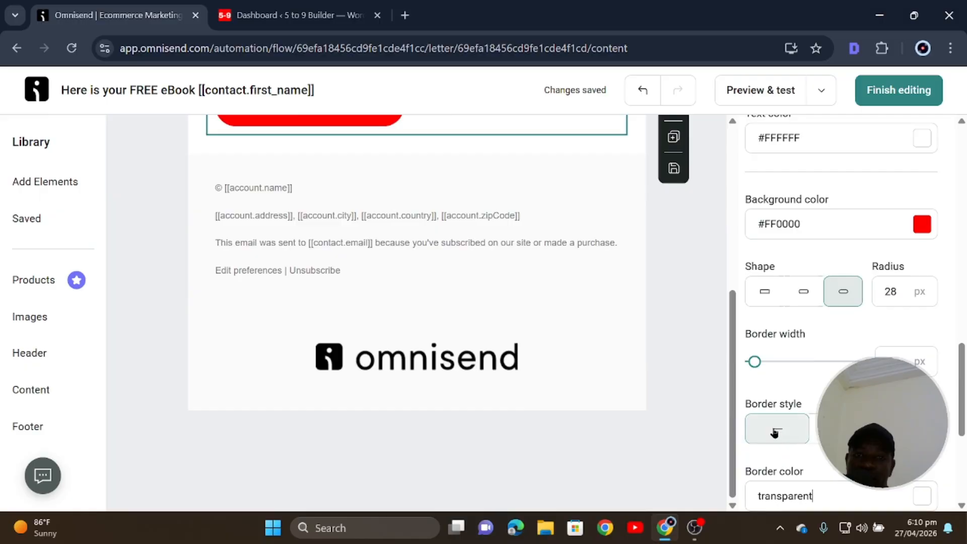
pyautogui.scroll(4, 682, 419)
pyautogui.scroll(-2, 686, 419)
pyautogui.scroll(-2, 810, 390)
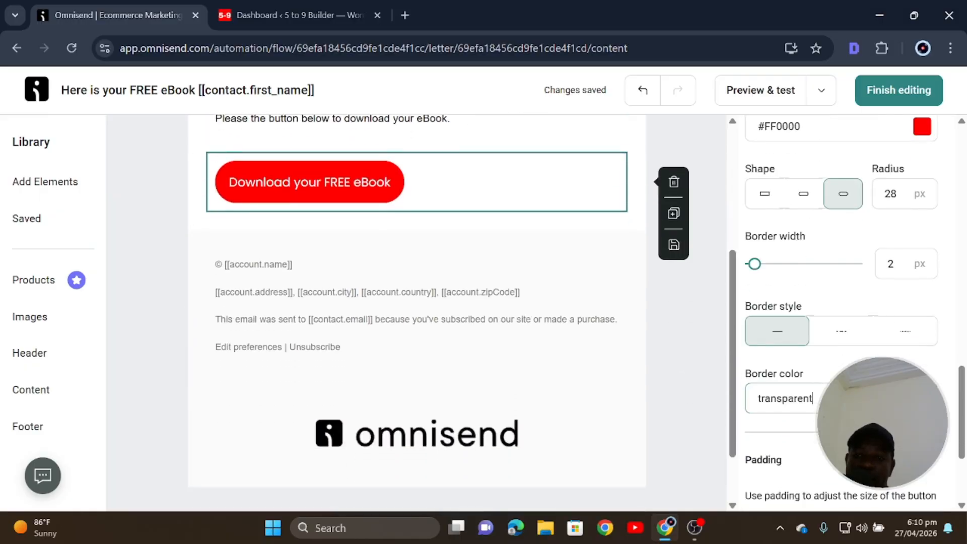
pyautogui.scroll(-1, 812, 398)
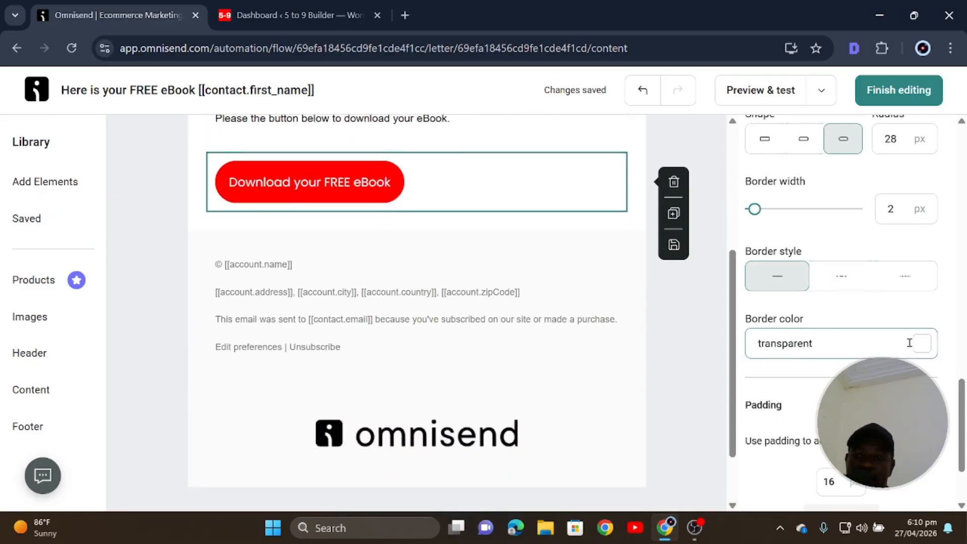
pyautogui.click(927, 347)
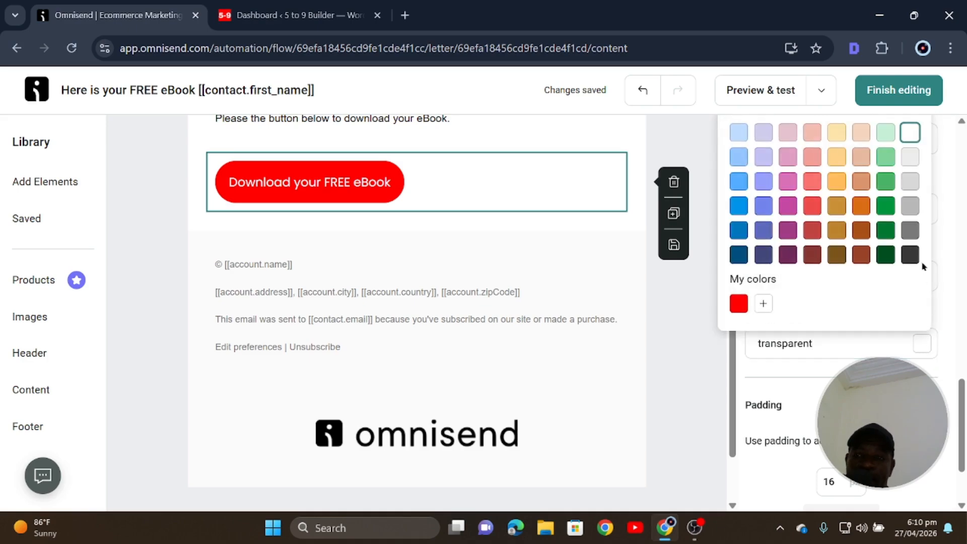
pyautogui.click(909, 256)
pyautogui.click(672, 358)
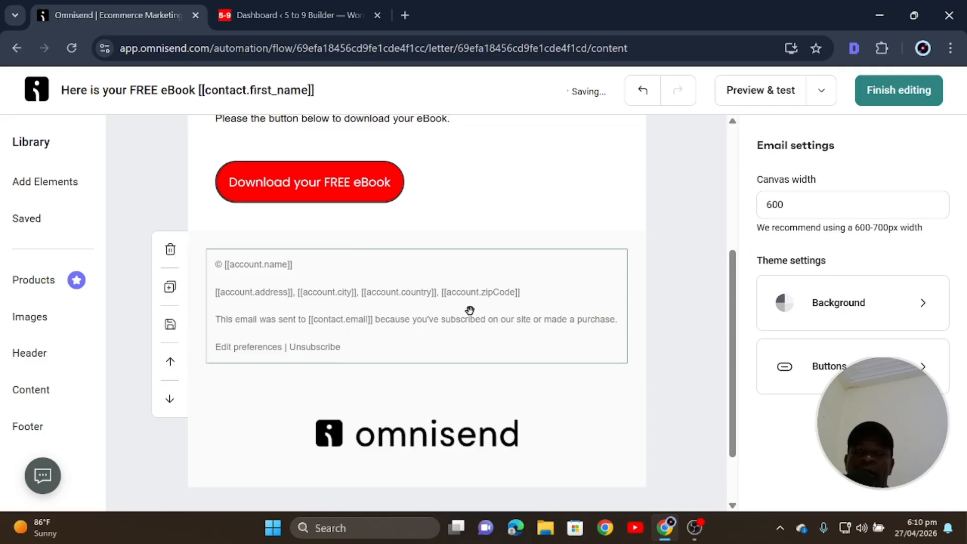
# Review the finished email and the button's link, then minimize the browser.
pyautogui.scroll(3, 471, 308)
pyautogui.scroll(2, 368, 327)
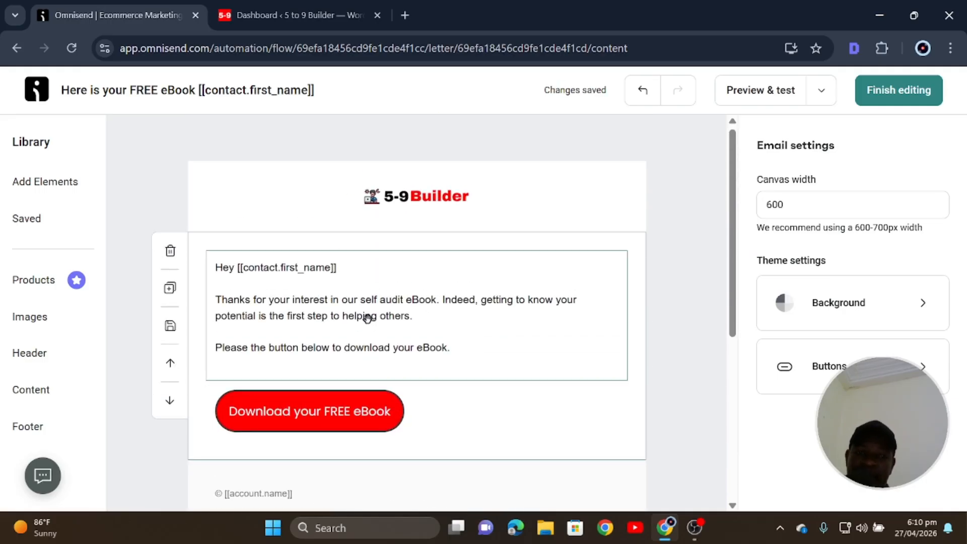
pyautogui.scroll(-3, 362, 404)
pyautogui.scroll(-4, 362, 405)
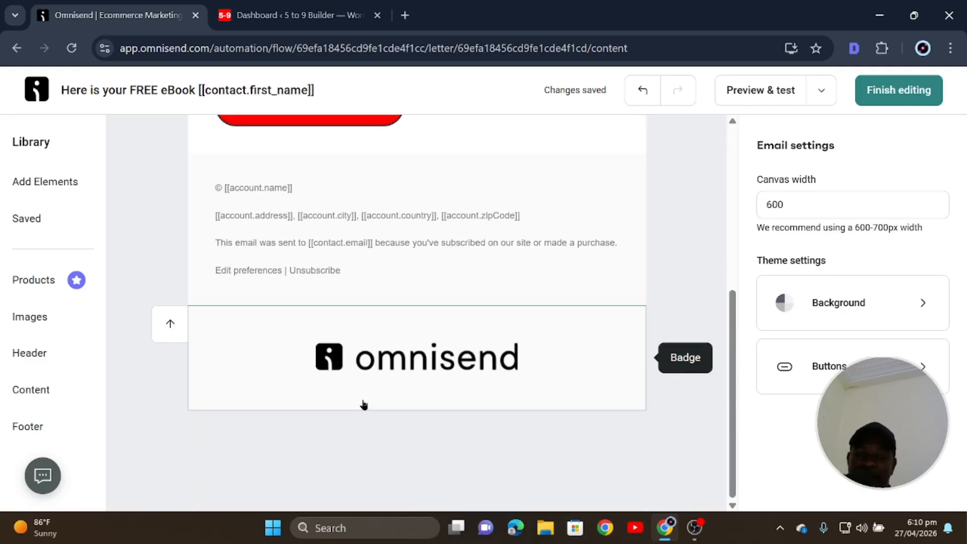
pyautogui.scroll(5, 362, 403)
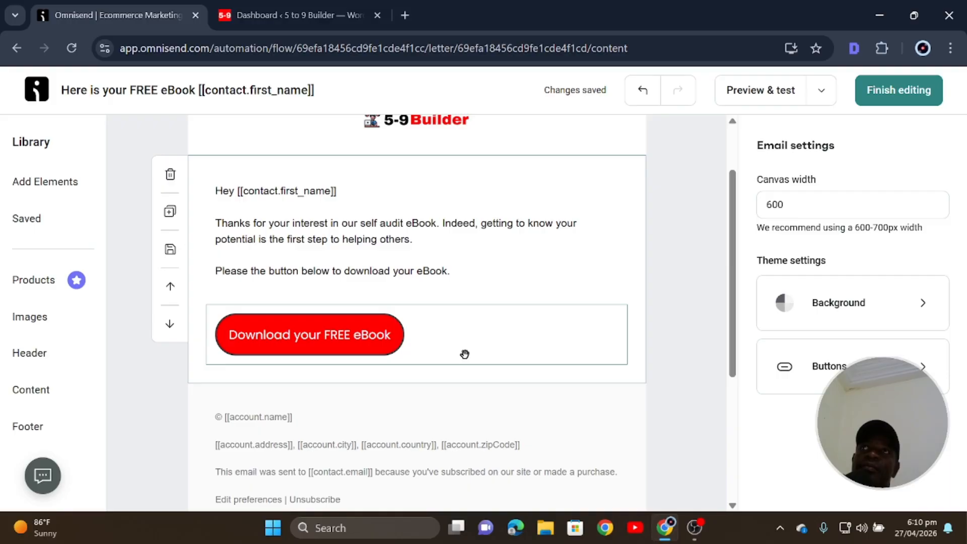
pyautogui.click(465, 354)
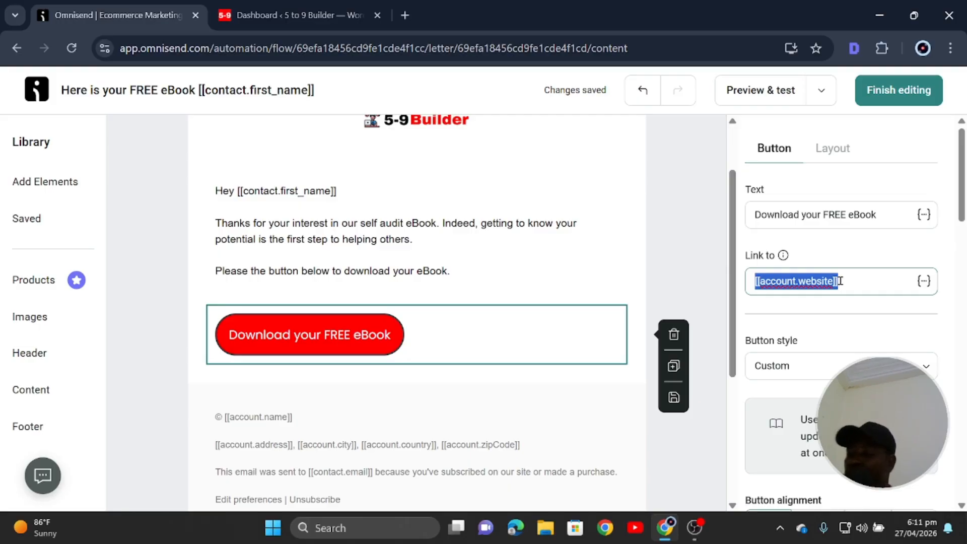
pyautogui.click(880, 15)
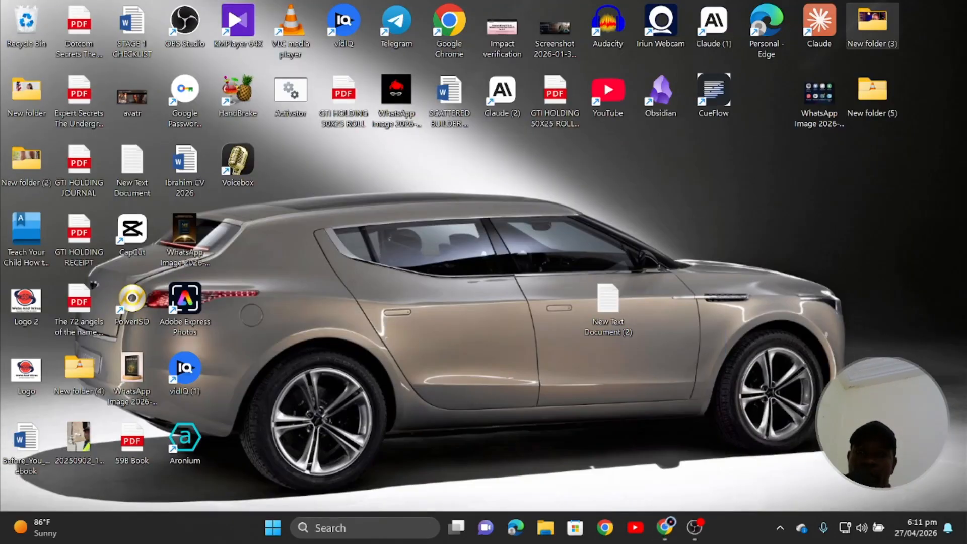
# In Downloads, change the PDF's name ending to 'Self Audit eBook'.
pyautogui.click(542, 534)
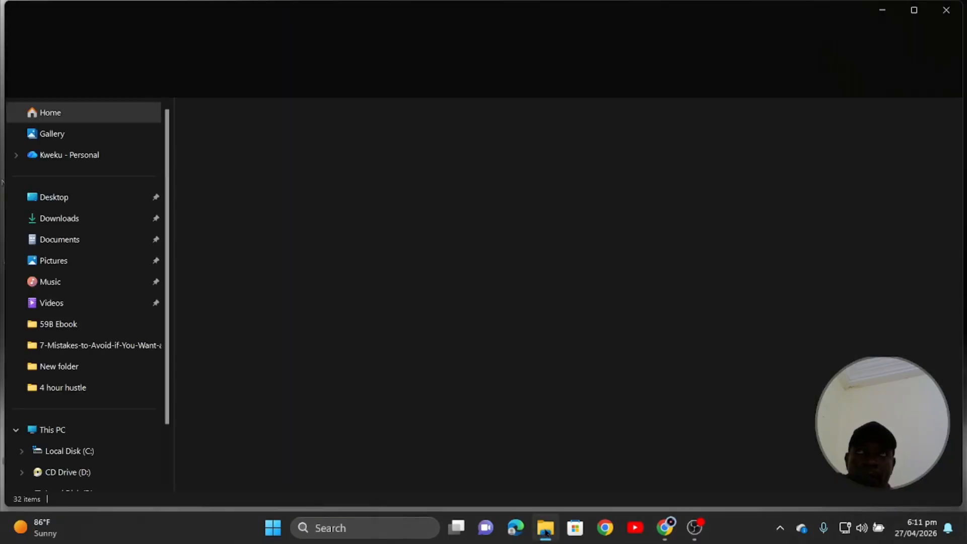
pyautogui.click(70, 220)
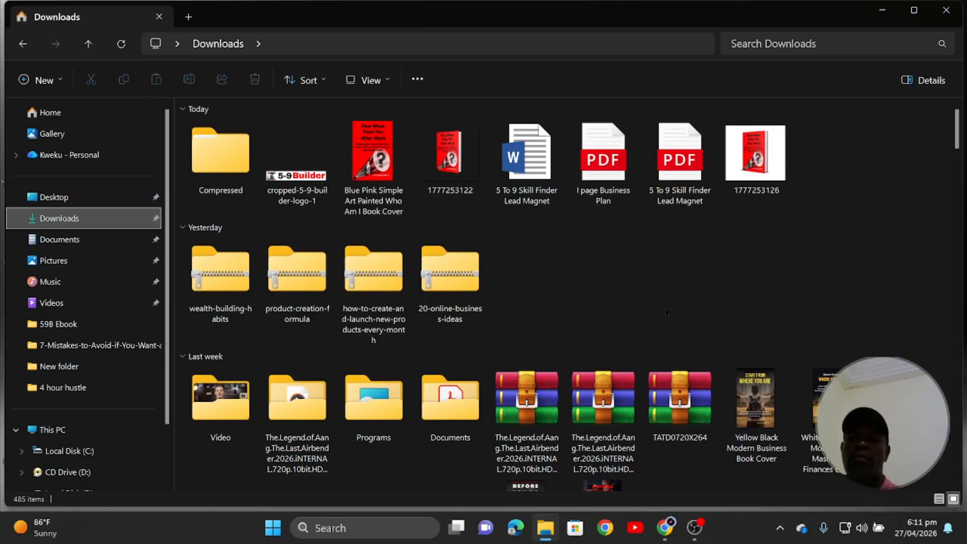
pyautogui.click(683, 199)
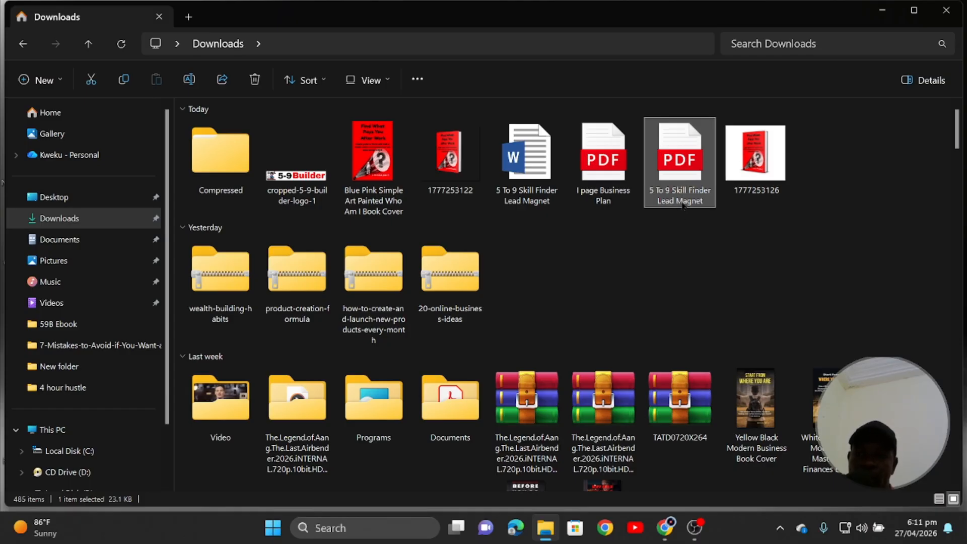
pyautogui.click(683, 202)
pyautogui.click(707, 190)
pyautogui.moveTo(712, 197)
pyautogui.mouseDown()
pyautogui.moveTo(665, 202)
pyautogui.moveTo(700, 190)
pyautogui.mouseUp()
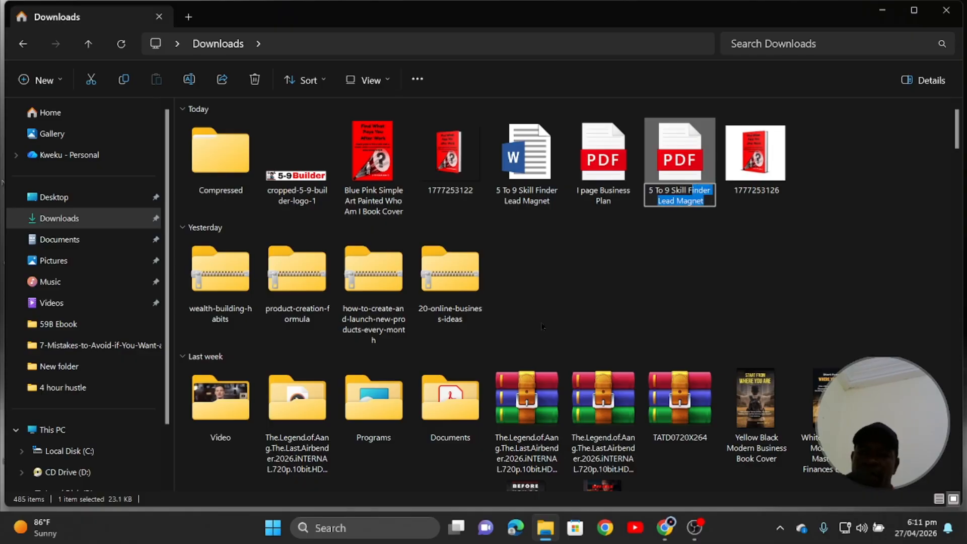
pyautogui.press('BackSpace')
pyautogui.press('BackSpace')
pyautogui.press('BackSpace')
pyautogui.press('BackSpace')
pyautogui.press('BackSpace')
pyautogui.press('BackSpace')
pyautogui.press('BackSpace')
pyautogui.press('BackSpace')
pyautogui.press('BackSpace')
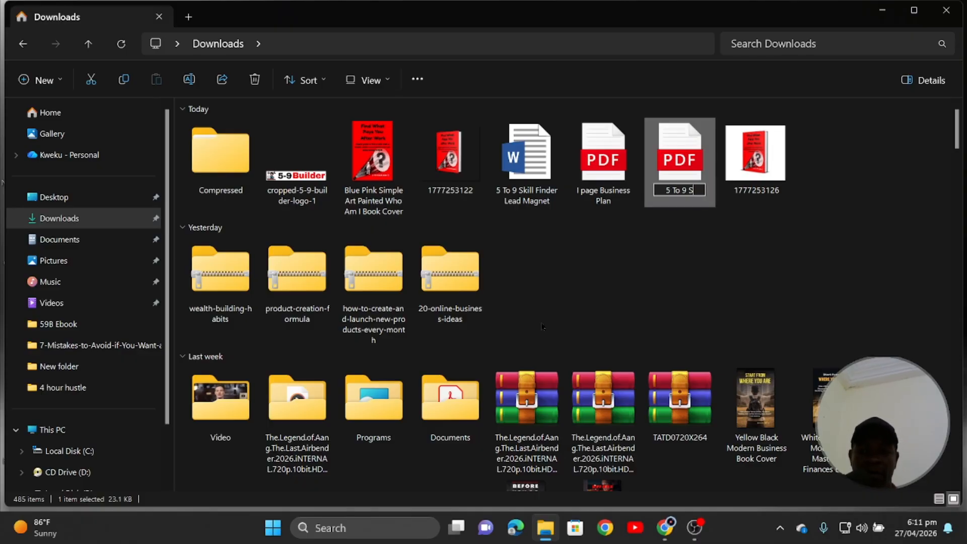
pyautogui.write('Self')
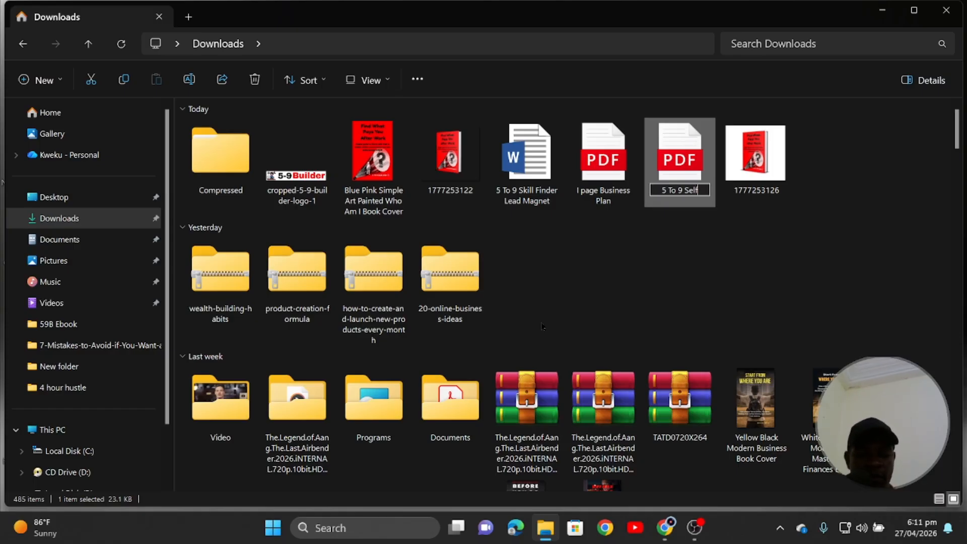
pyautogui.write(' Audit')
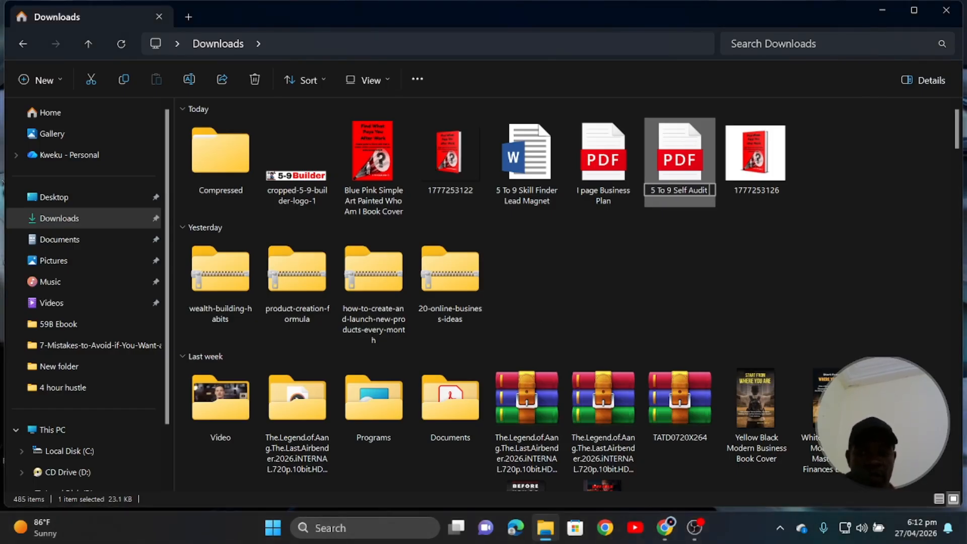
pyautogui.write(' eBook')
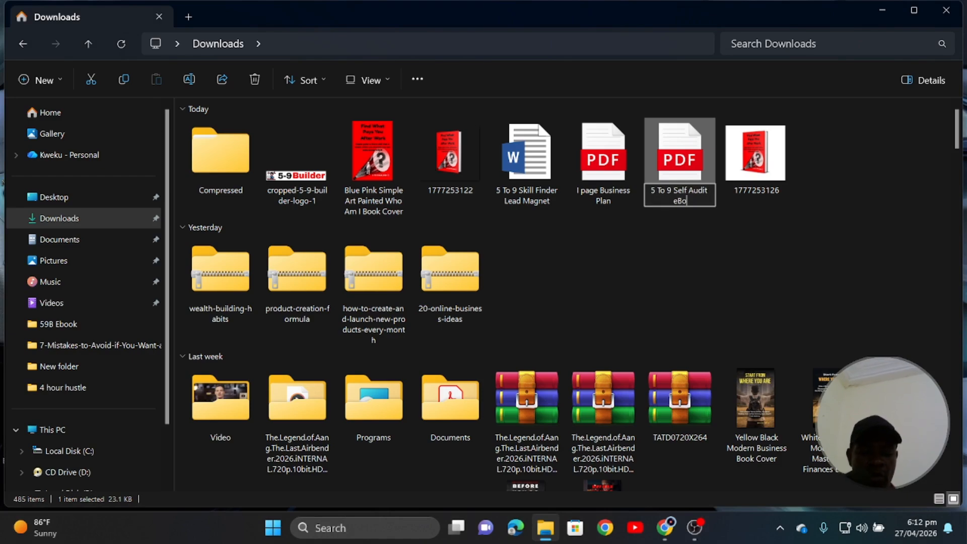
pyautogui.click(675, 292)
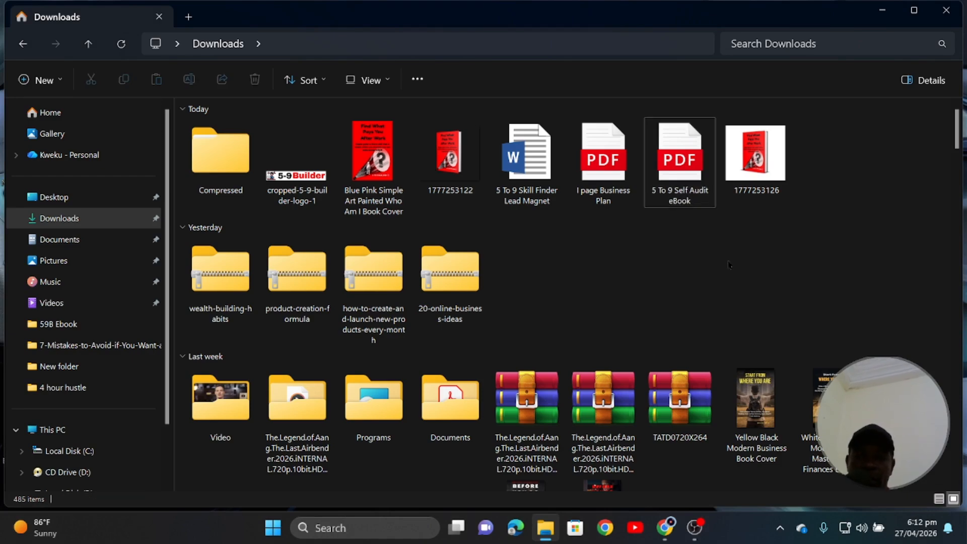
# Insert 'Builder' so the PDF reads '5 To 9 Builder Self Audit eBook'.
pyautogui.click(676, 195)
pyautogui.click(677, 192)
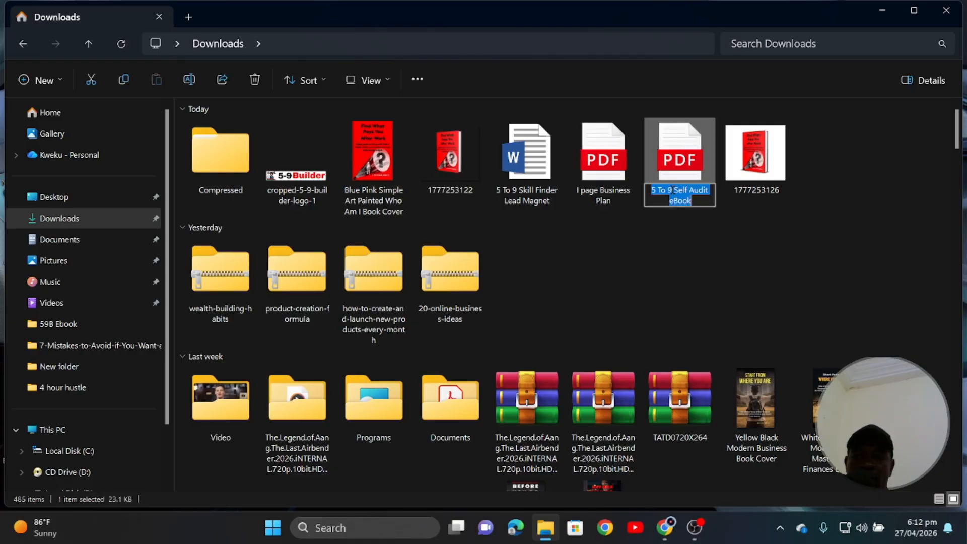
pyautogui.click(668, 191)
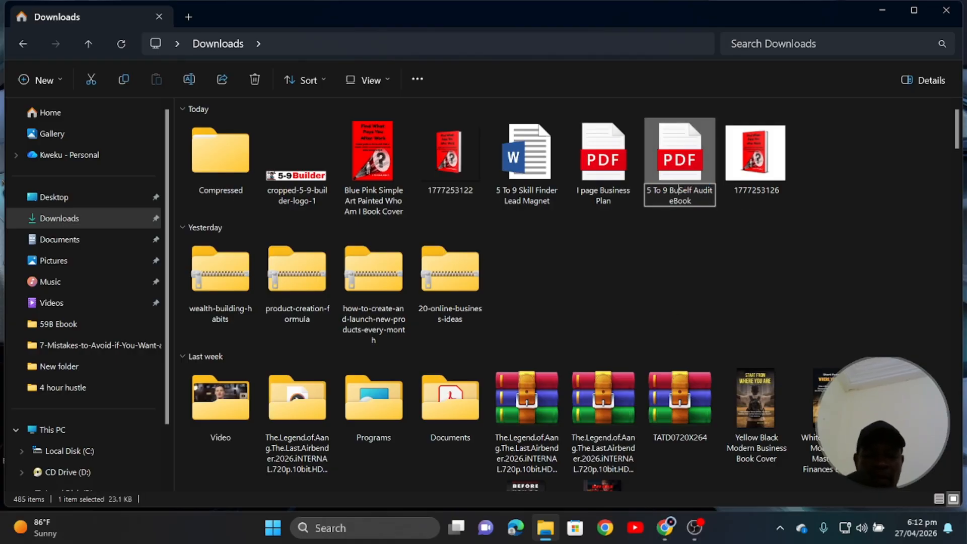
pyautogui.write('Builder')
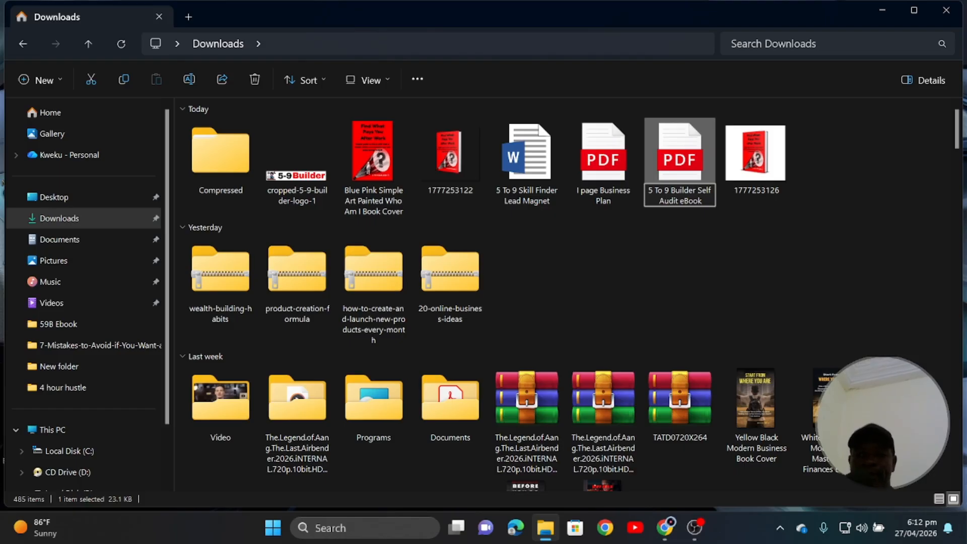
pyautogui.press('Return')
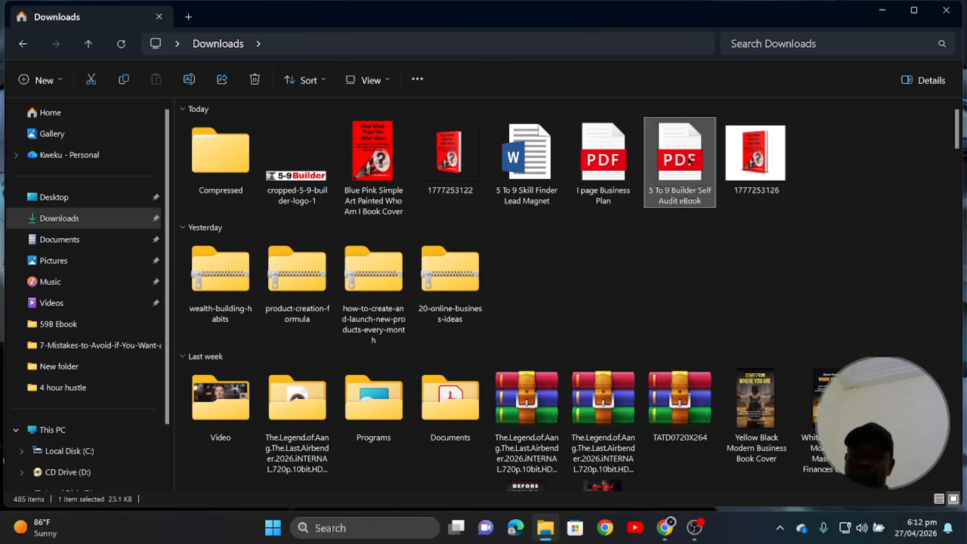
# Upload the '5 To 9 Builder Self Audit eBook' PDF to WordPress Media and copy its URL.
pyautogui.click(665, 527)
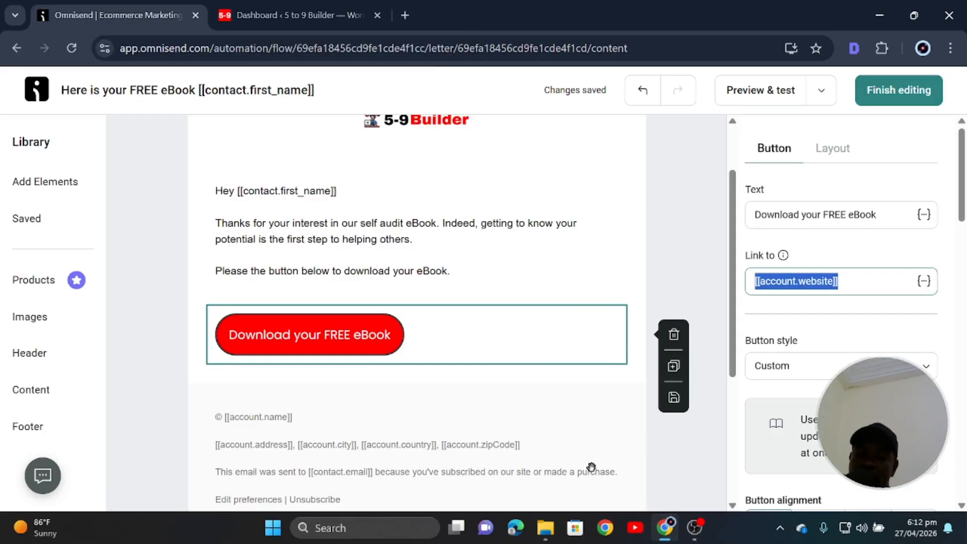
pyautogui.click(297, 16)
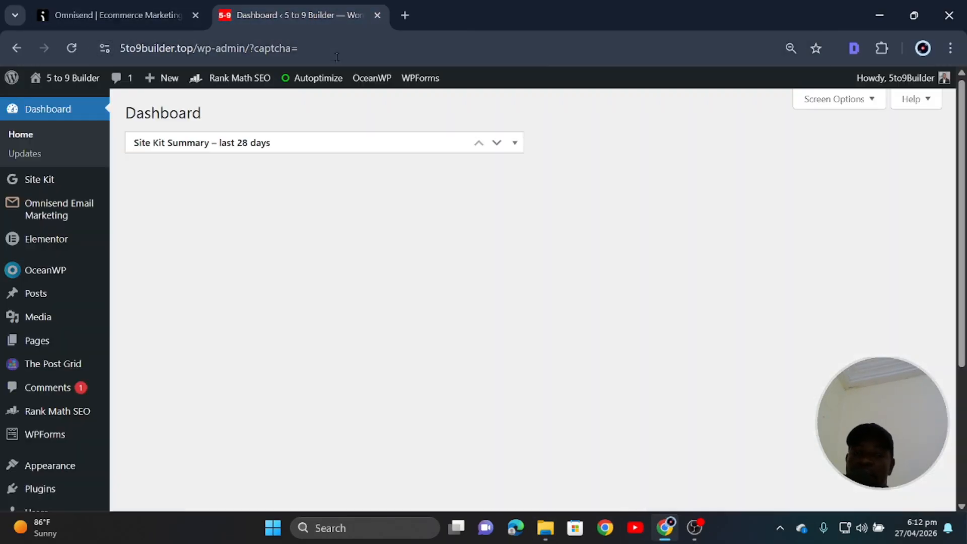
pyautogui.click(49, 325)
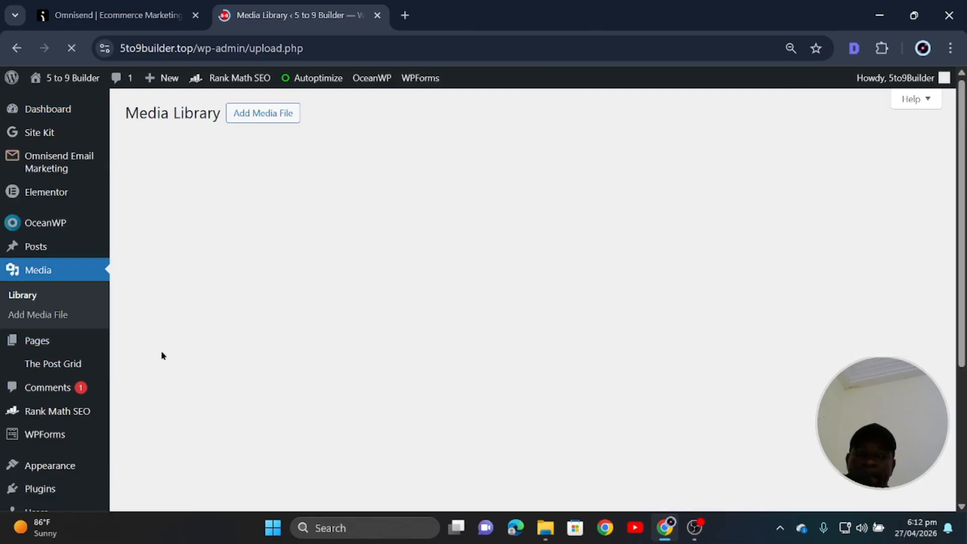
pyautogui.click(256, 119)
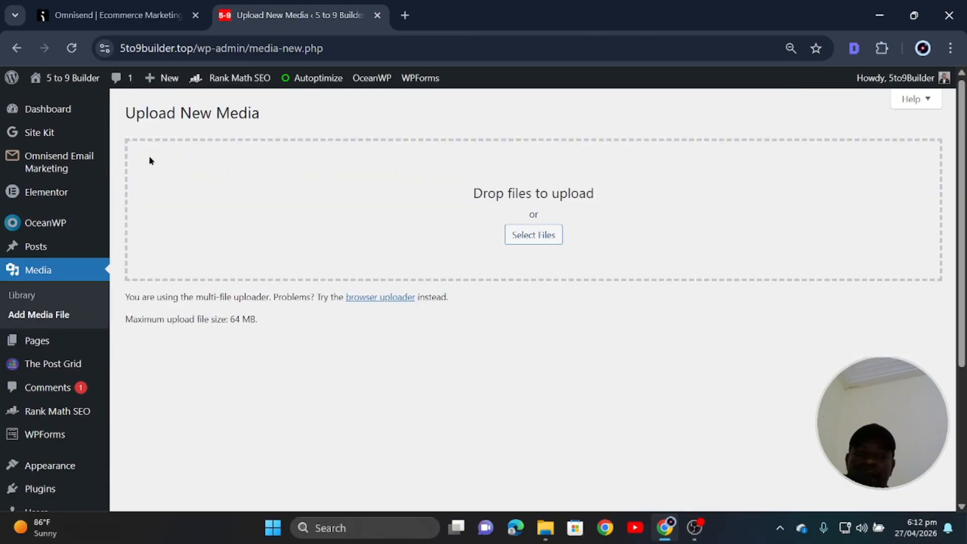
pyautogui.click(527, 242)
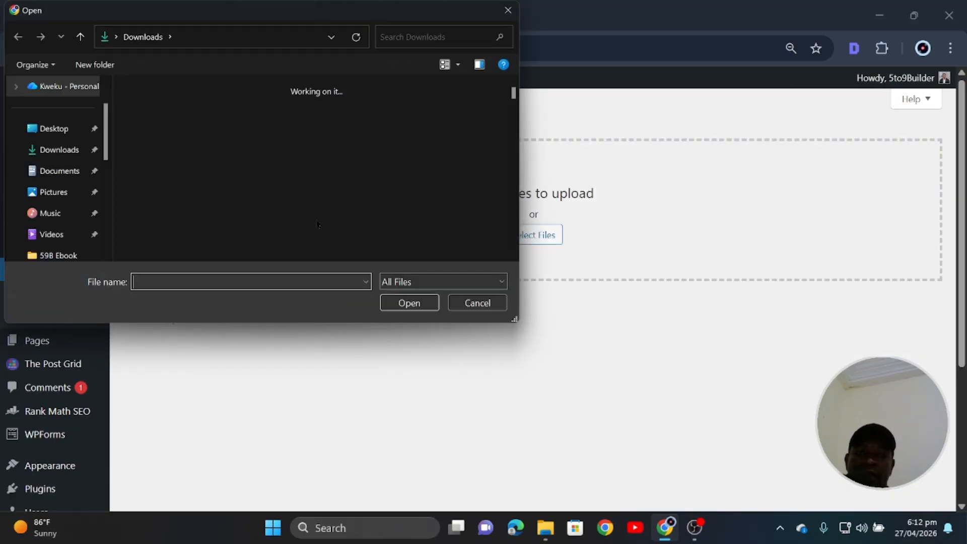
pyautogui.click(55, 151)
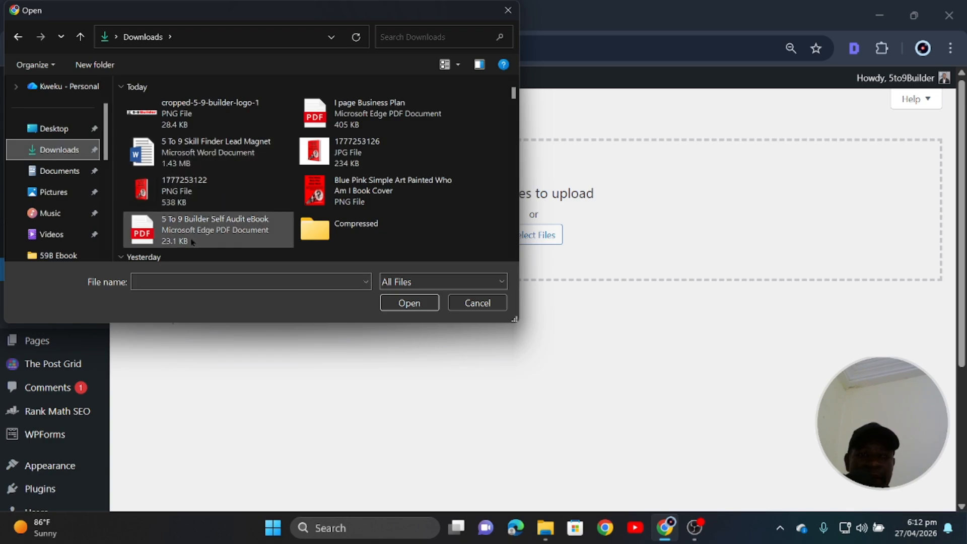
pyautogui.click(209, 228)
pyautogui.click(409, 303)
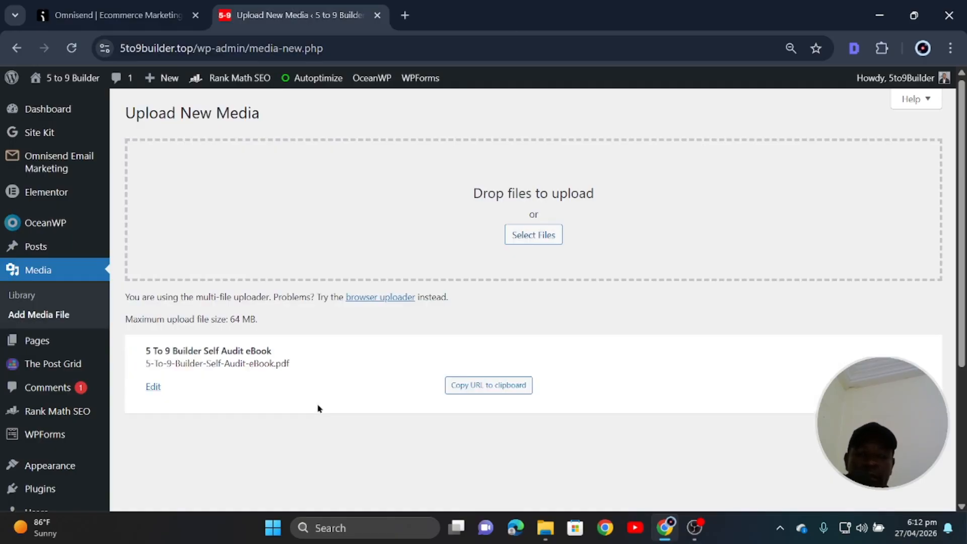
pyautogui.scroll(-2, 318, 408)
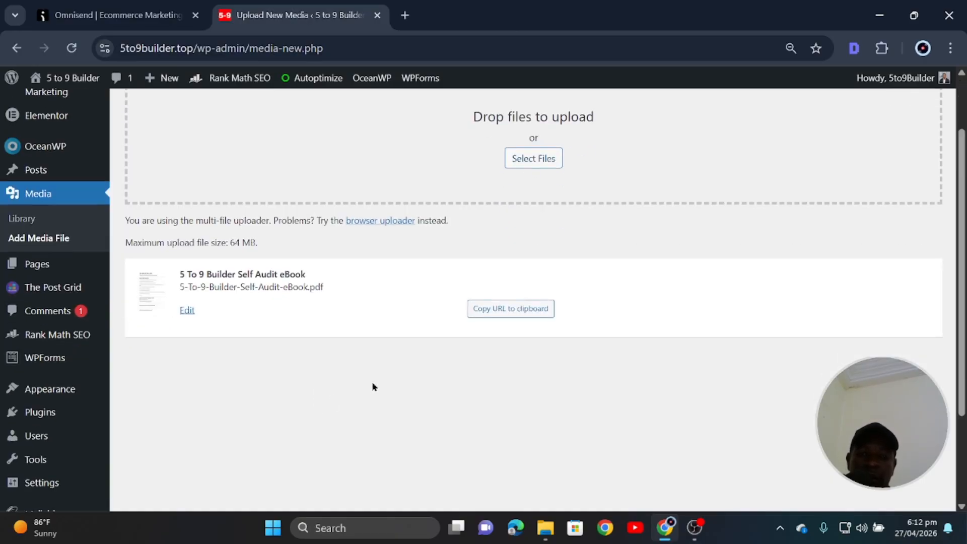
pyautogui.click(507, 309)
# Paste the eBook PDF's URL into the download button's Link field.
pyautogui.click(186, 23)
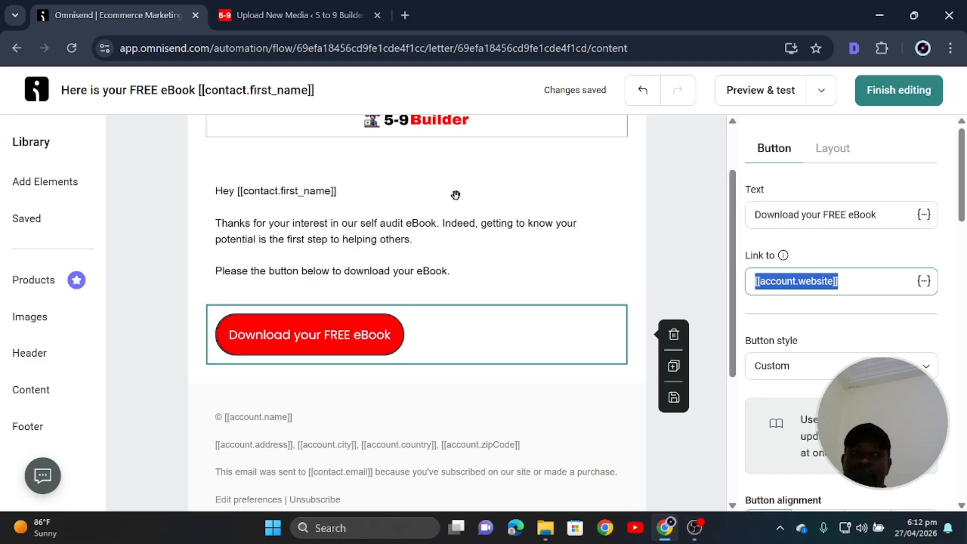
pyautogui.rightClick(819, 281)
pyautogui.click(806, 184)
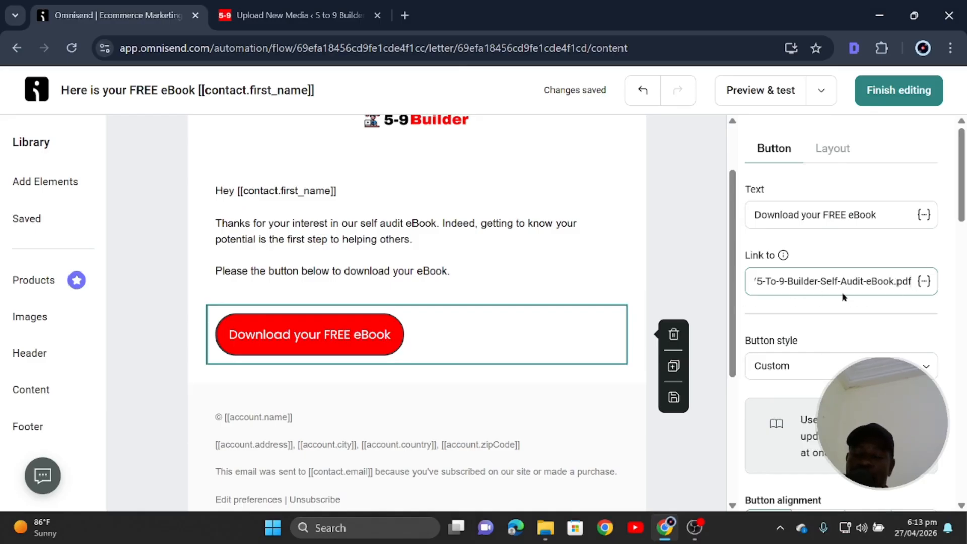
pyautogui.click(925, 282)
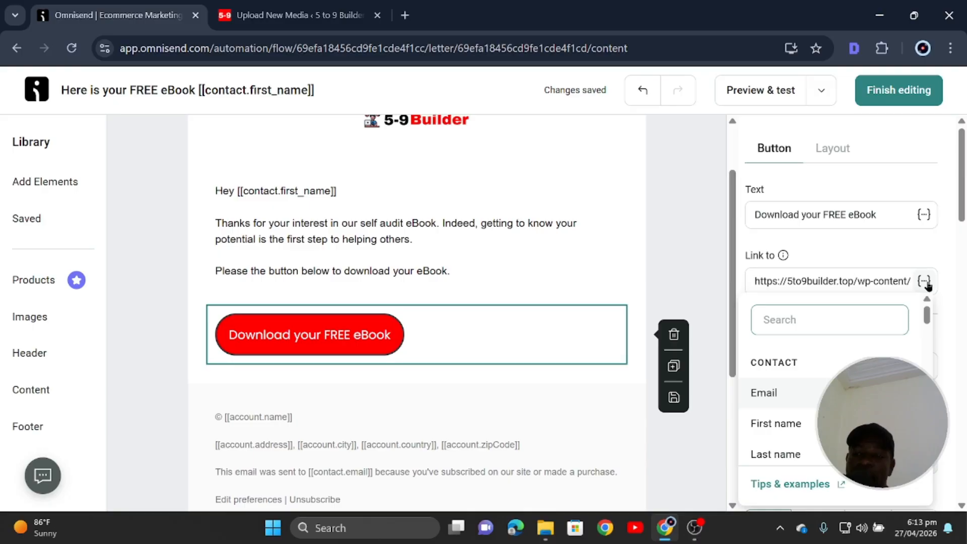
# Look over the email and bring up the Add Elements list in the Library panel.
pyautogui.scroll(-7, 937, 282)
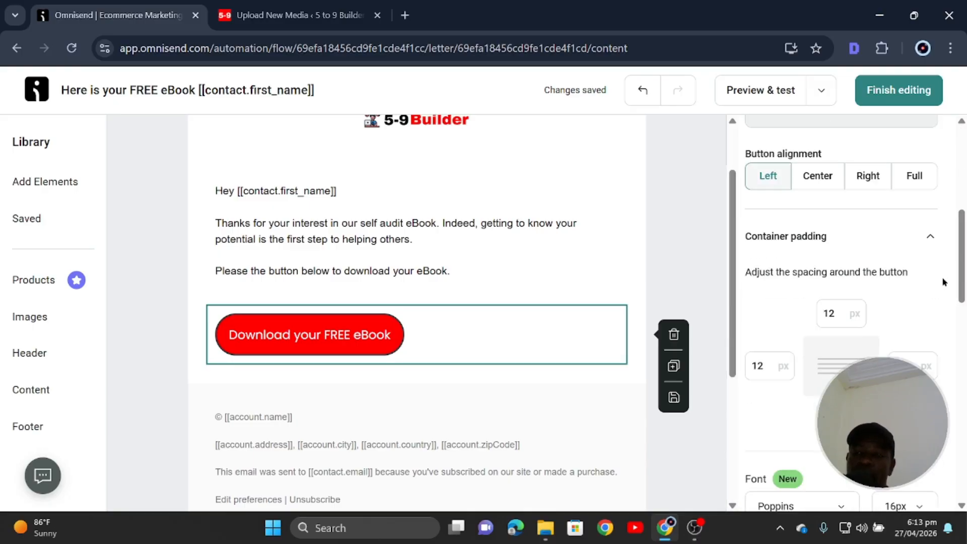
pyautogui.scroll(5, 922, 287)
pyautogui.scroll(3, 882, 345)
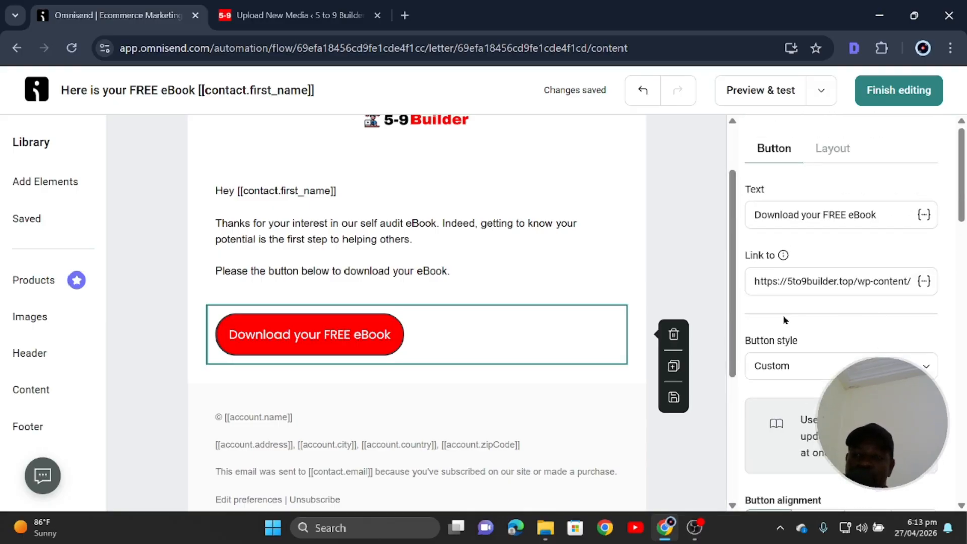
pyautogui.scroll(-2, 441, 373)
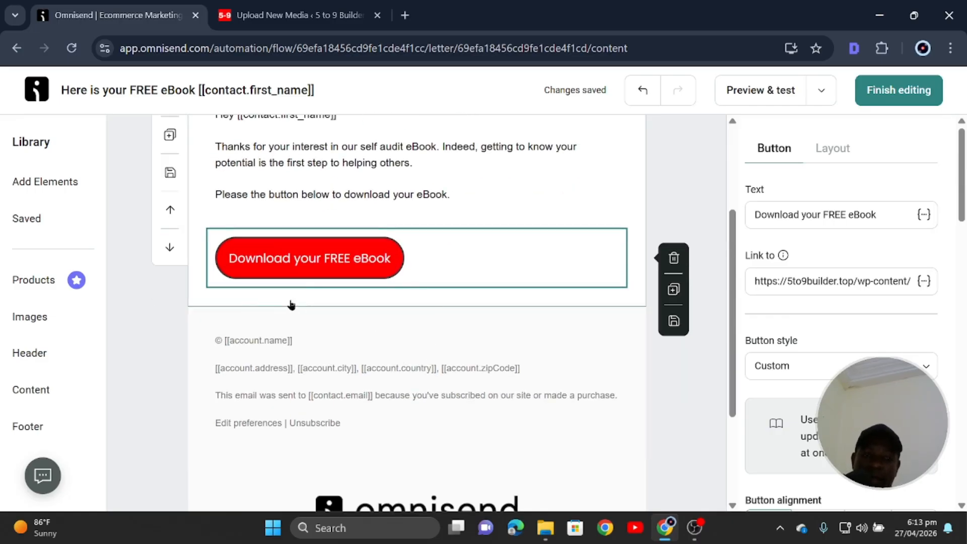
pyautogui.scroll(-2, 323, 241)
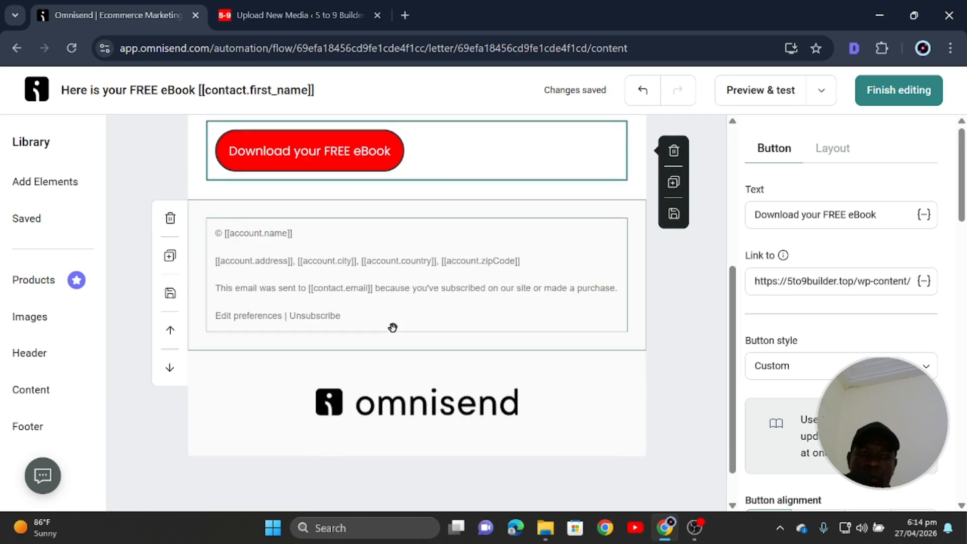
pyautogui.scroll(3, 392, 328)
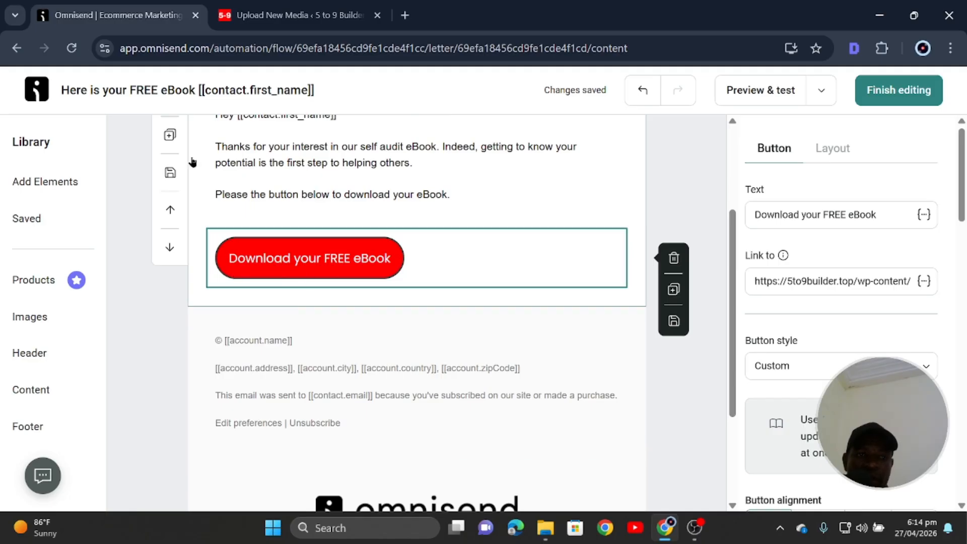
pyautogui.scroll(3, 192, 187)
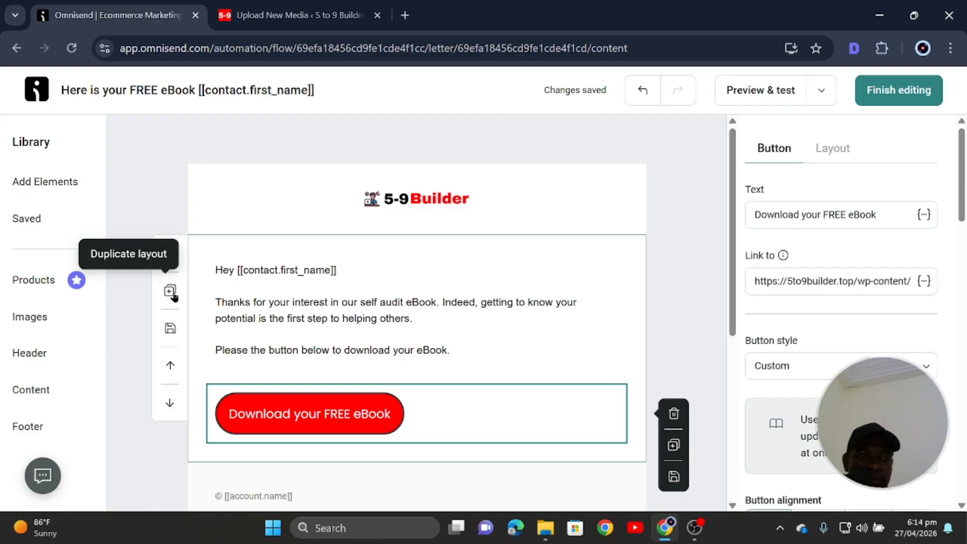
pyautogui.click(46, 187)
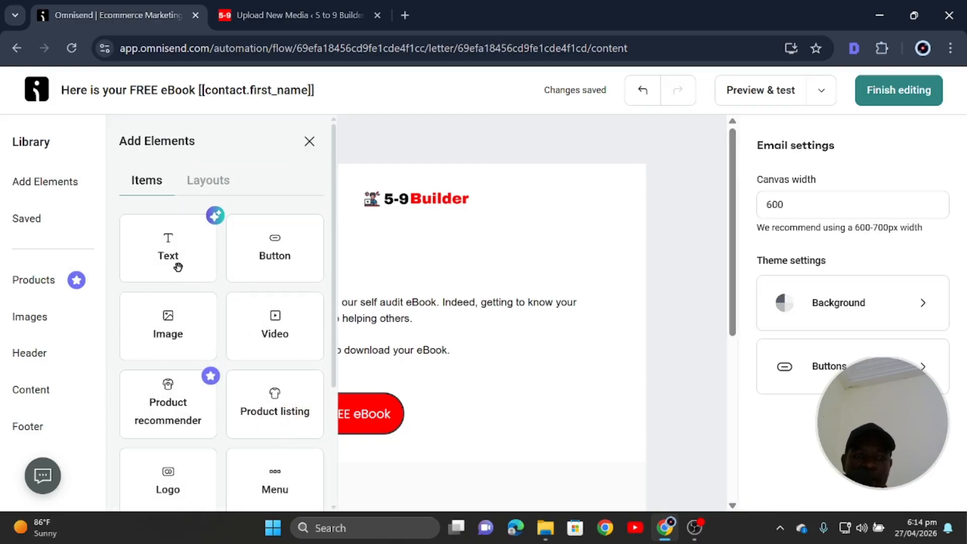
# Add a text block below the button with 'Cheers!!' and a sign-off line.
pyautogui.moveTo(166, 247); pyautogui.dragTo(302, 475)
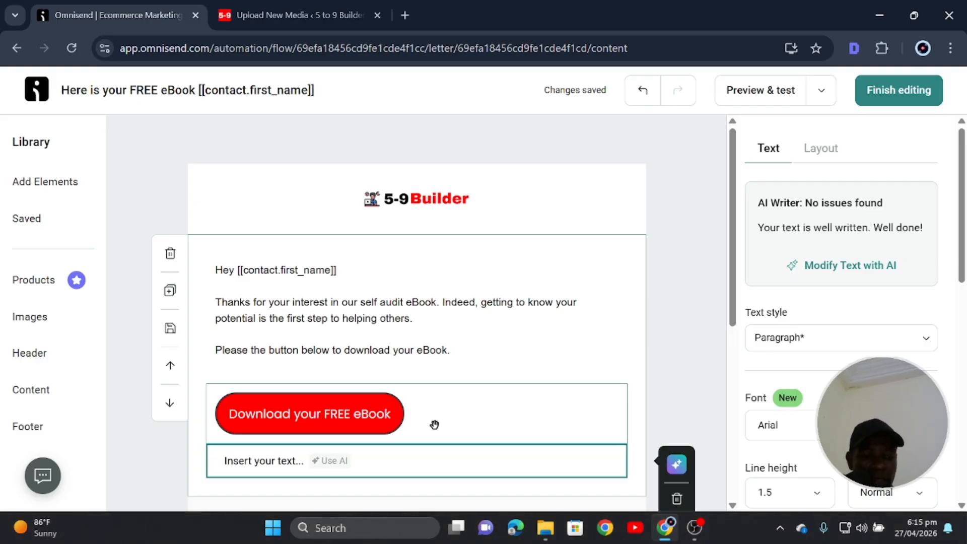
pyautogui.write('Cheers')
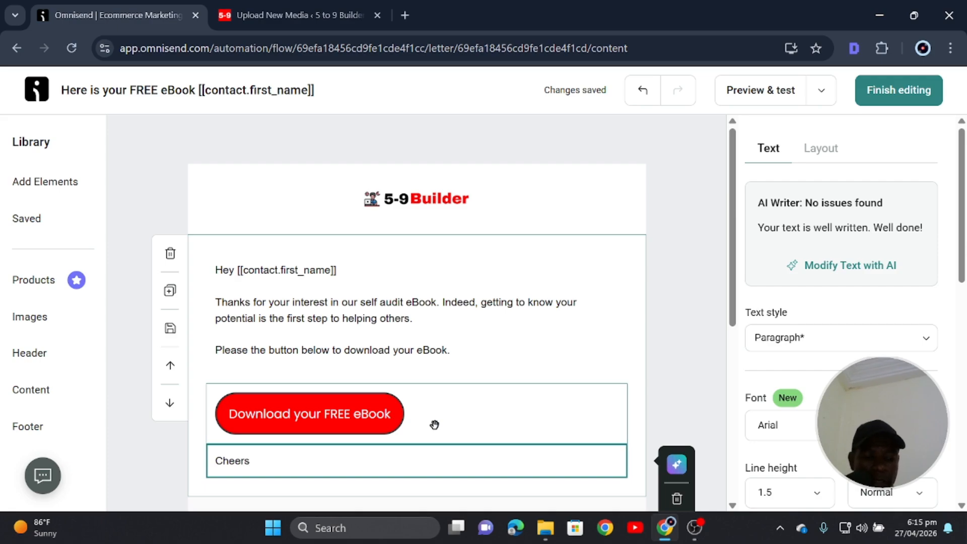
pyautogui.write('!!')
pyautogui.press('Return')
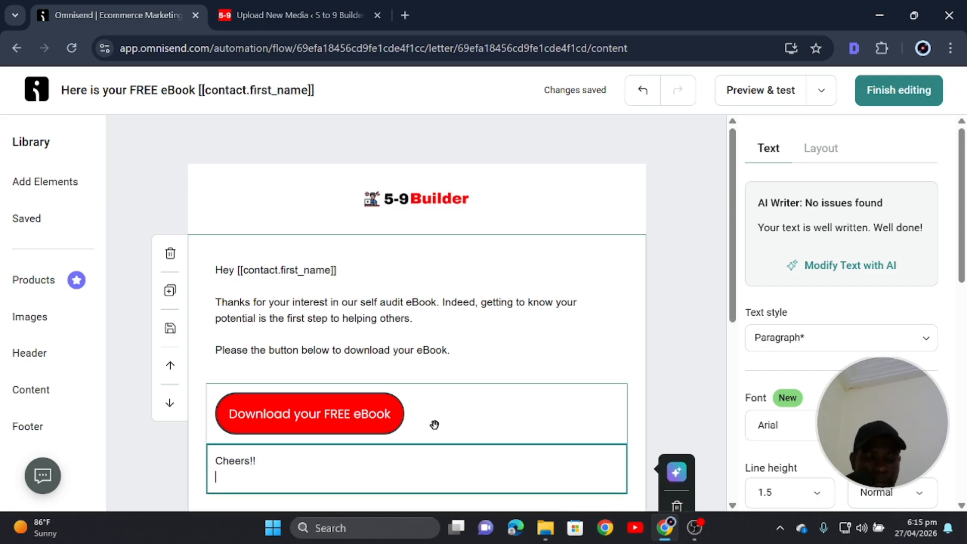
pyautogui.press('Return')
pyautogui.write('% t')
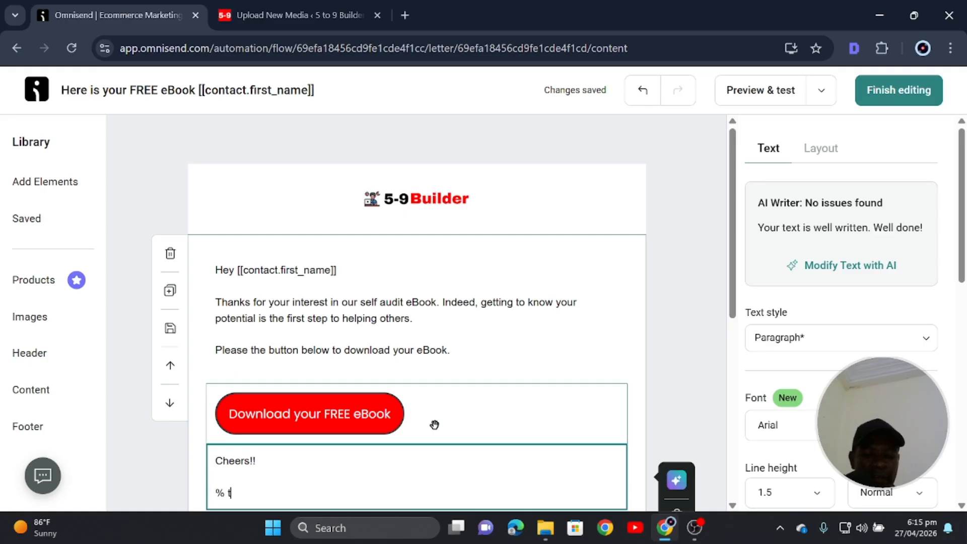
pyautogui.write('o ( B')
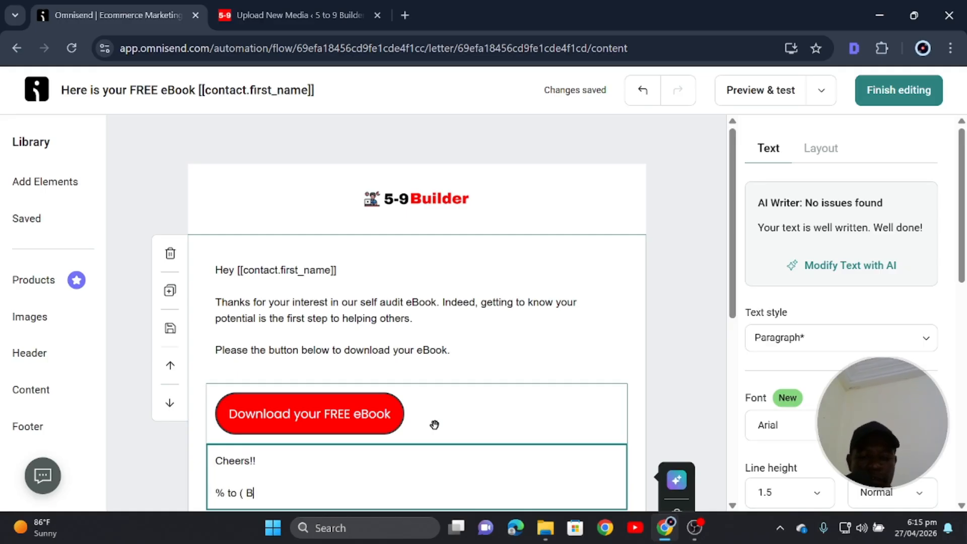
pyautogui.write('uilder')
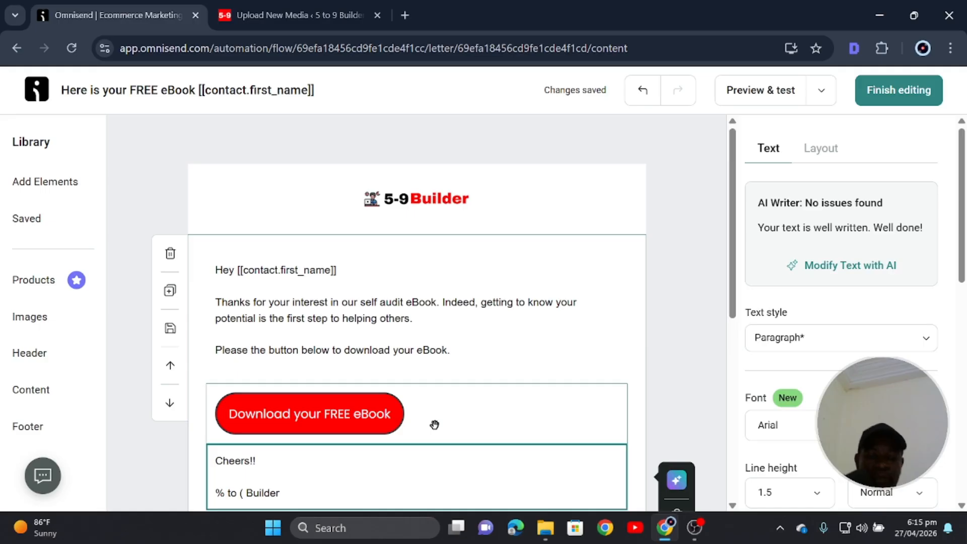
# Fix the garbled sign-off so it reads '5 to 9 Builder'.
pyautogui.press('Left')
pyautogui.press('Left')
pyautogui.press('Left')
pyautogui.press('Left')
pyautogui.press('Left')
pyautogui.press('Left')
pyautogui.press('Left')
pyautogui.press('BackSpace')
pyautogui.press('BackSpace')
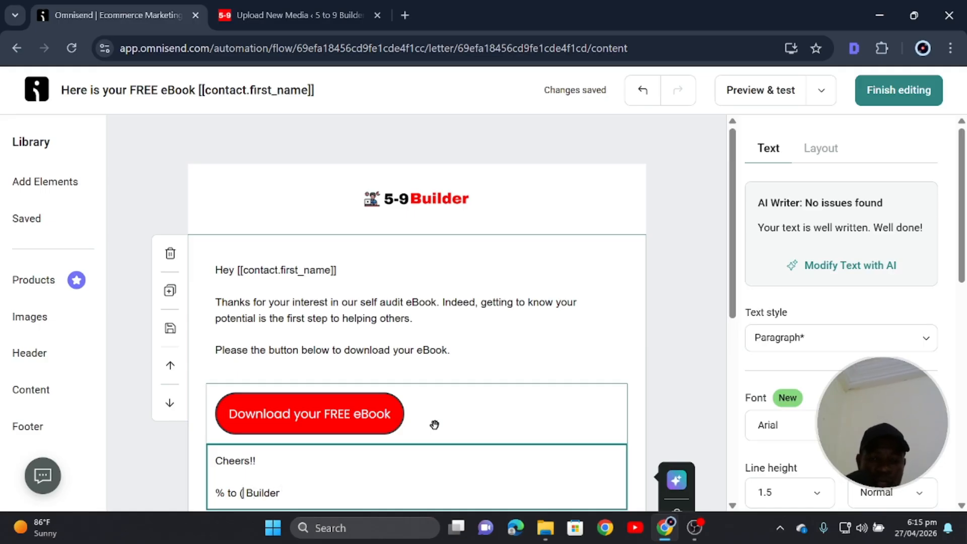
pyautogui.write('9')
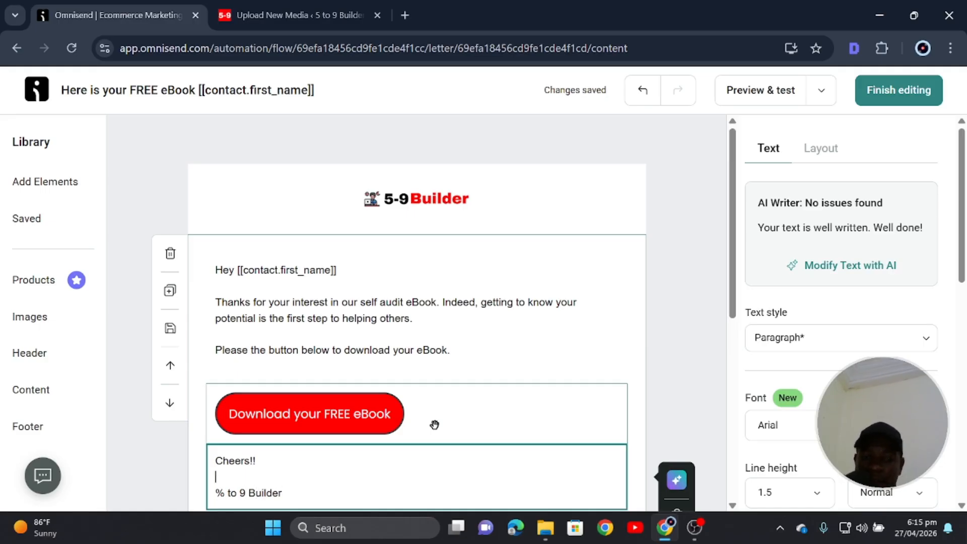
pyautogui.press('Down')
pyautogui.press('Down')
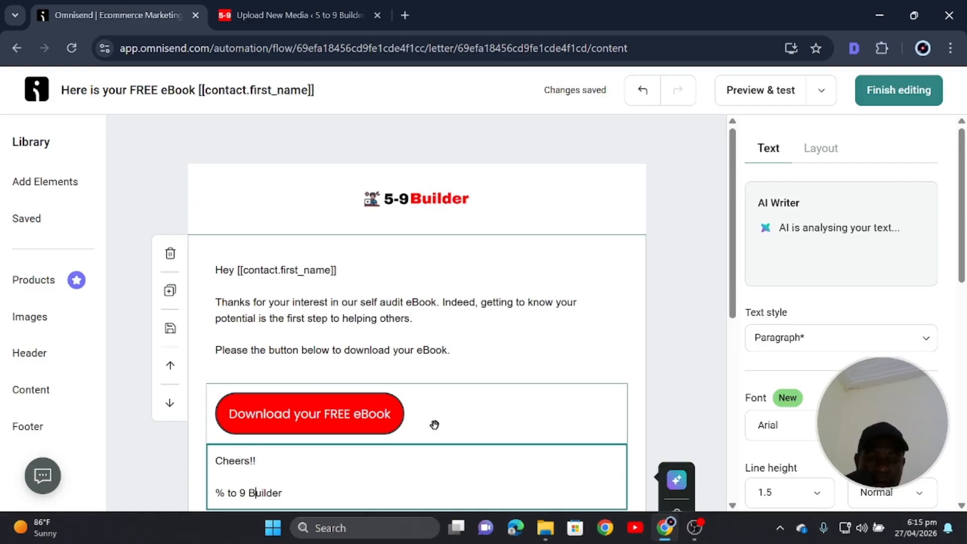
pyautogui.press('Left')
pyautogui.press('Left')
pyautogui.press('Left')
pyautogui.press('Left')
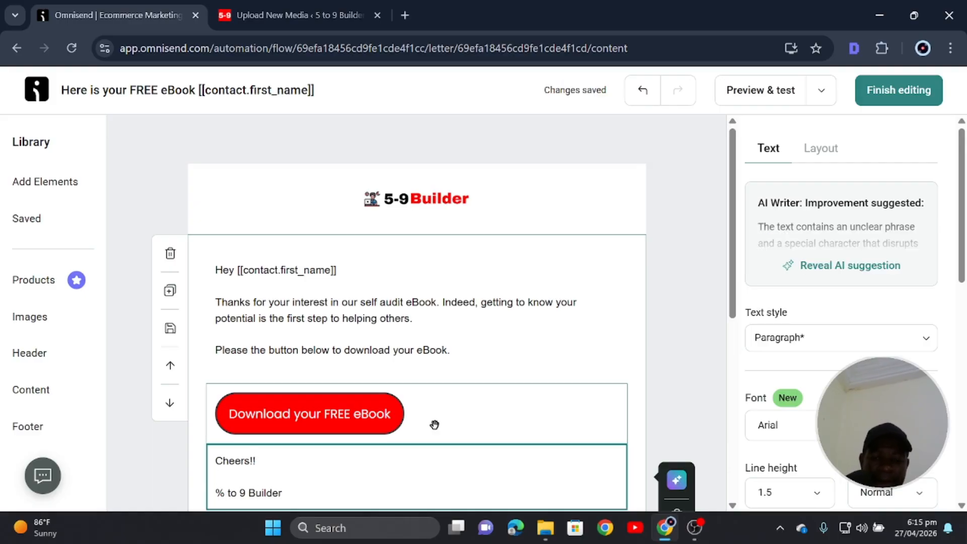
pyautogui.press('BackSpace')
pyautogui.press('BackSpace')
pyautogui.write('5')
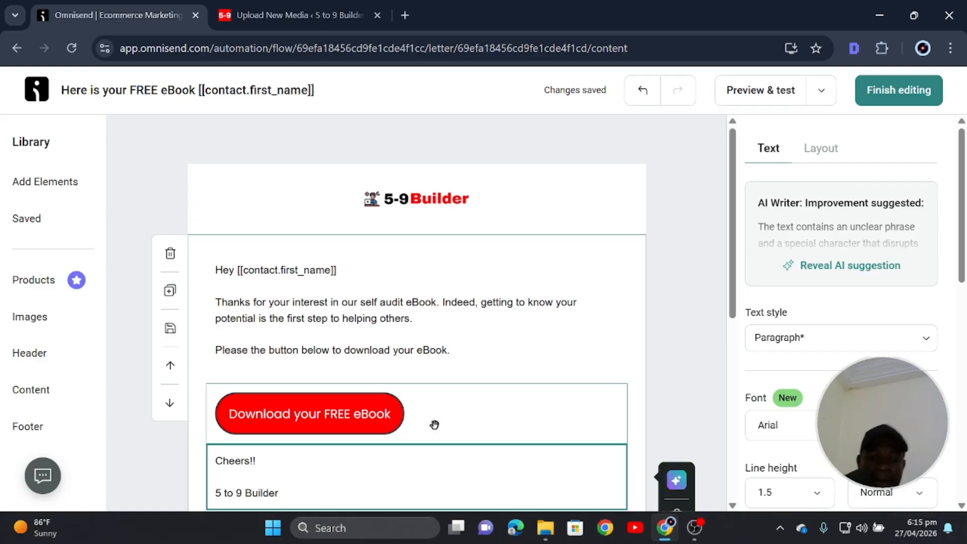
pyautogui.scroll(-3, 382, 478)
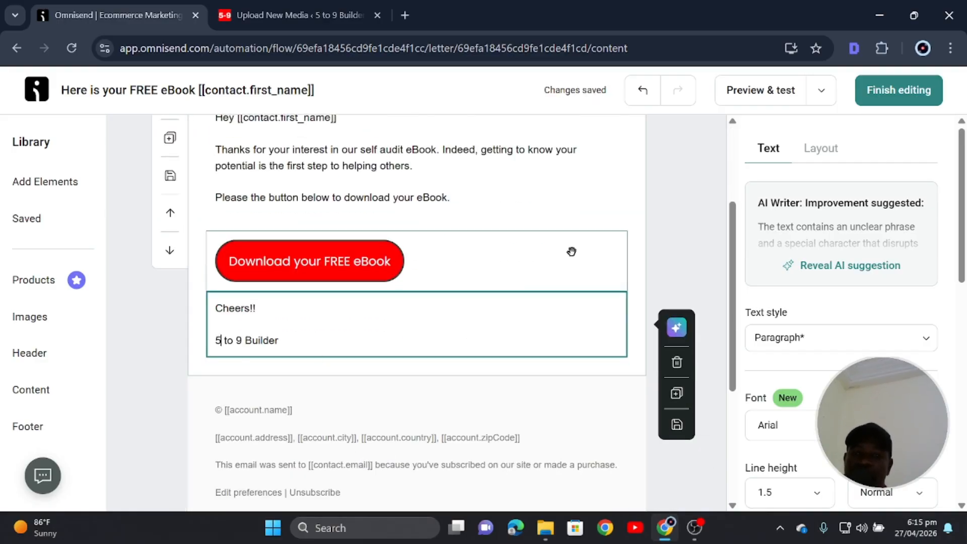
pyautogui.click(570, 250)
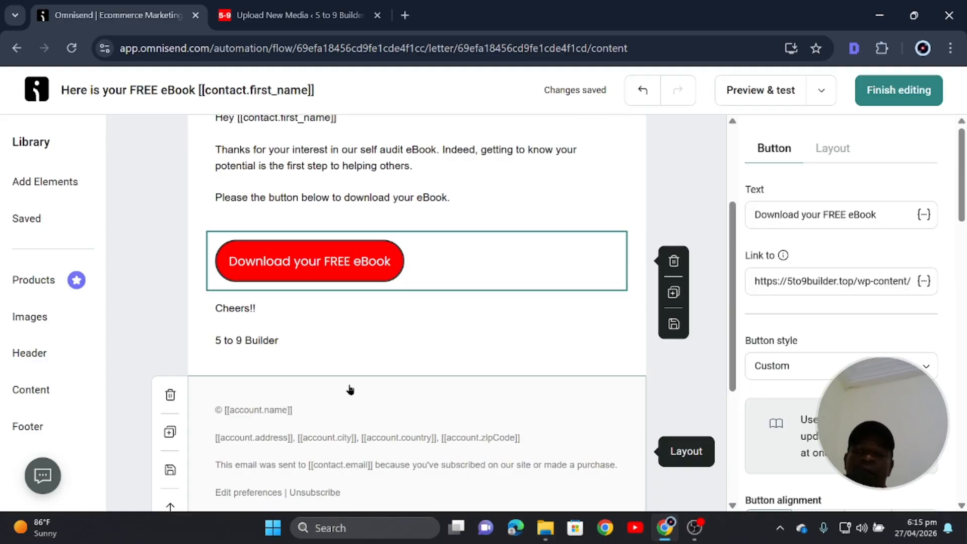
pyautogui.scroll(-2, 352, 382)
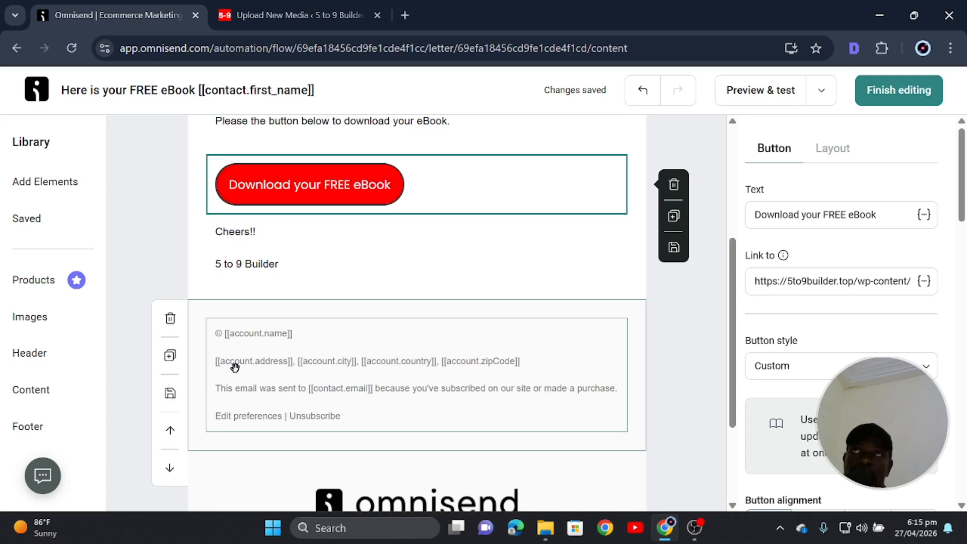
# Finish editing the email and cancel the Edit trigger panel.
pyautogui.click(895, 92)
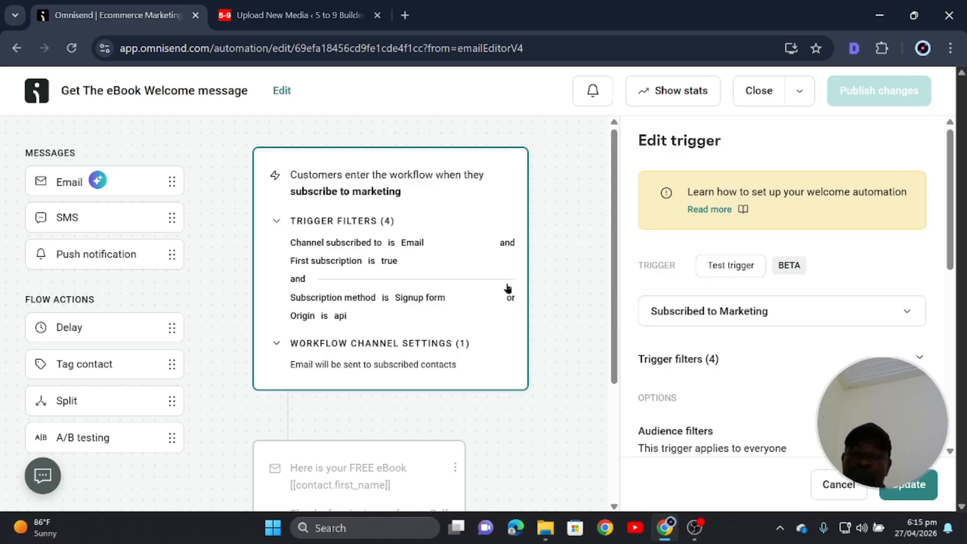
pyautogui.scroll(-2, 501, 368)
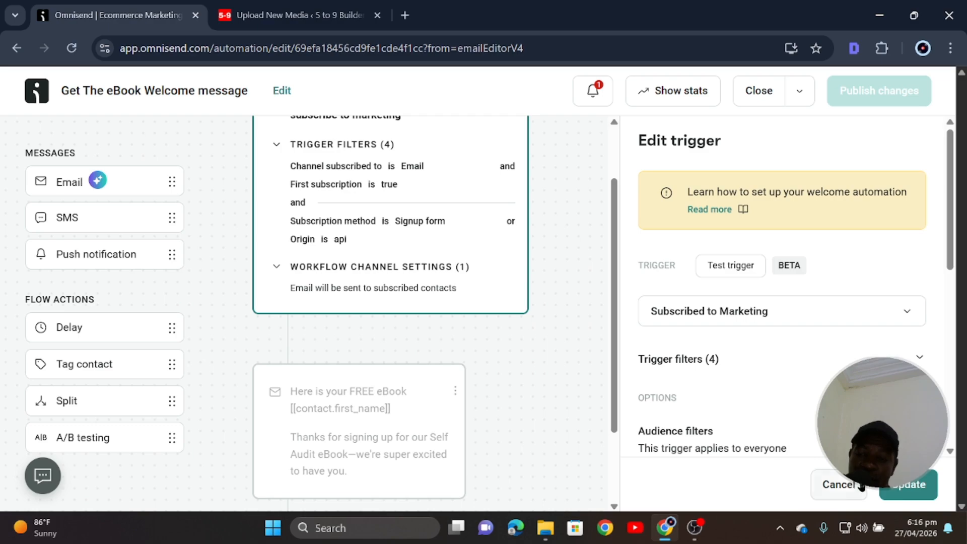
pyautogui.click(906, 491)
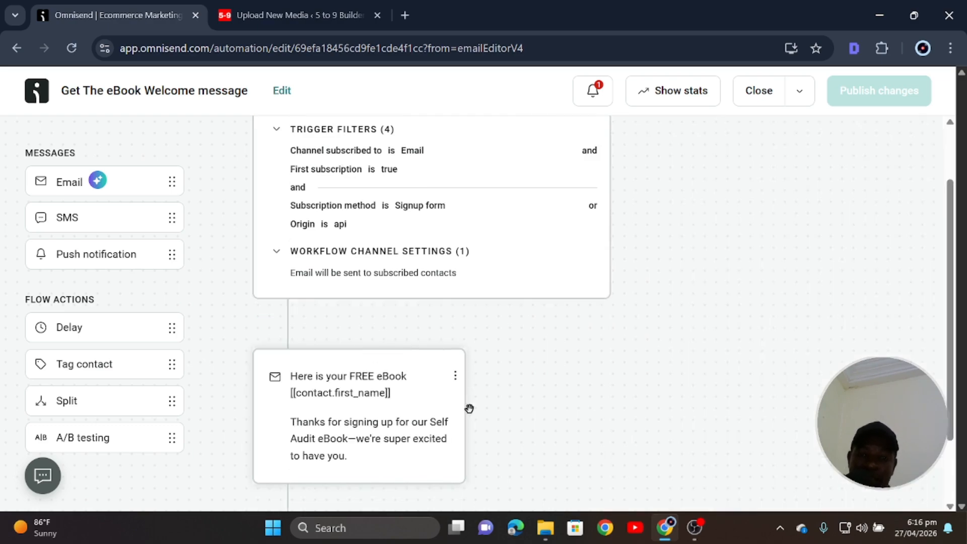
# Close the workflow and reopen 'Get The eBook Welcome message' from the Automation list.
pyautogui.scroll(-1, 483, 411)
pyautogui.scroll(-1, 491, 411)
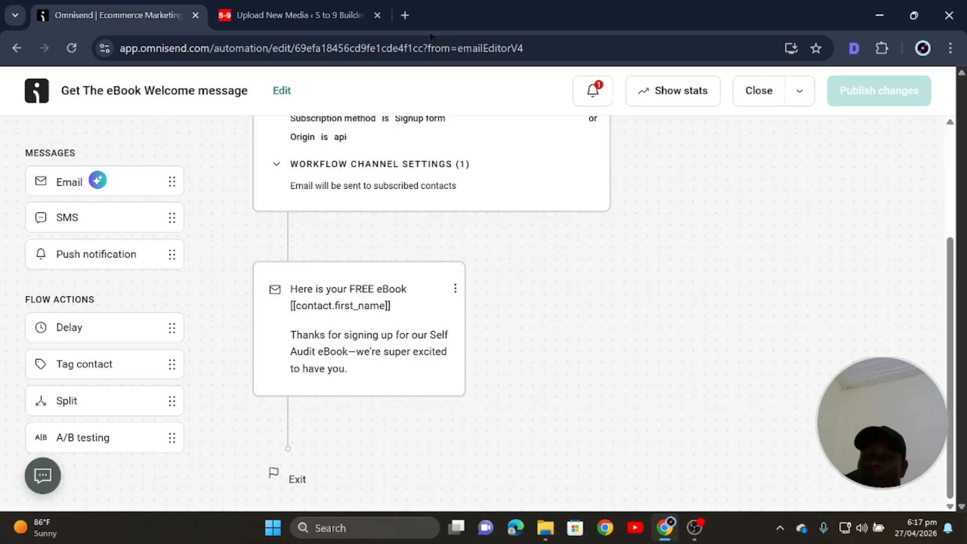
pyautogui.scroll(5, 588, 289)
pyautogui.scroll(-5, 579, 319)
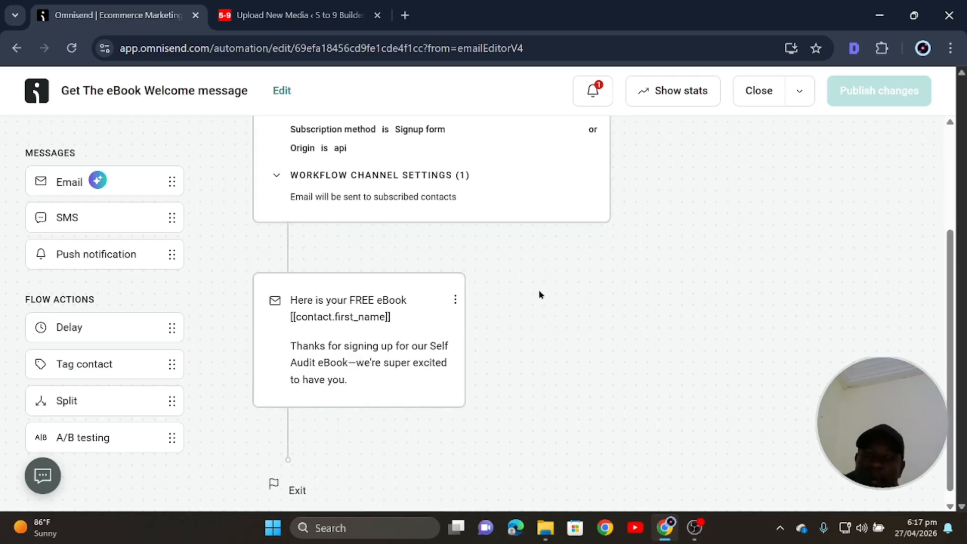
pyautogui.scroll(3, 516, 349)
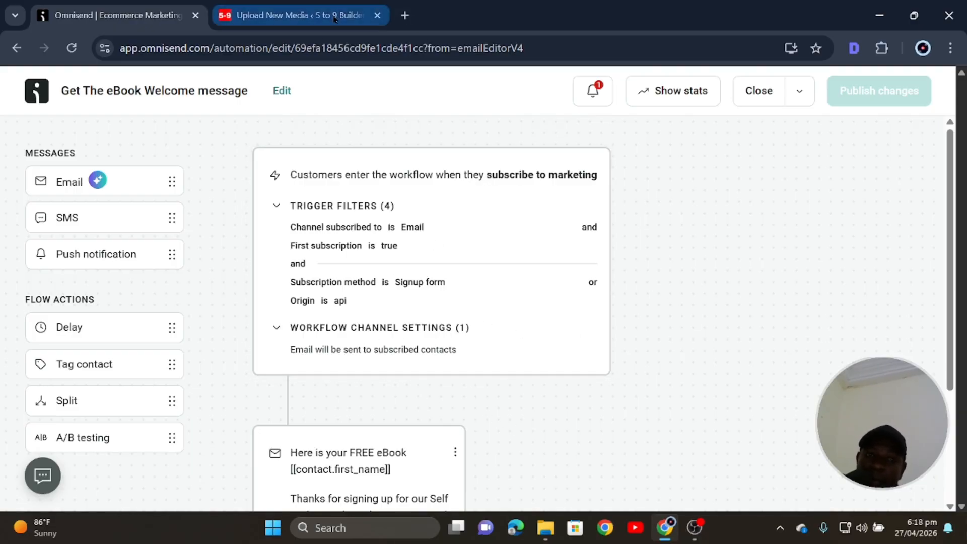
pyautogui.scroll(-2, 441, 410)
pyautogui.scroll(2, 682, 399)
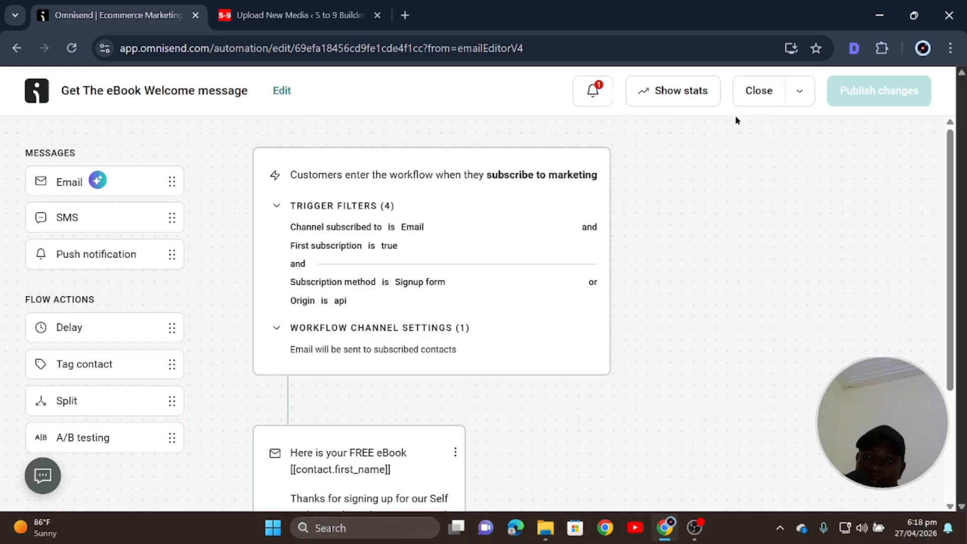
pyautogui.click(758, 92)
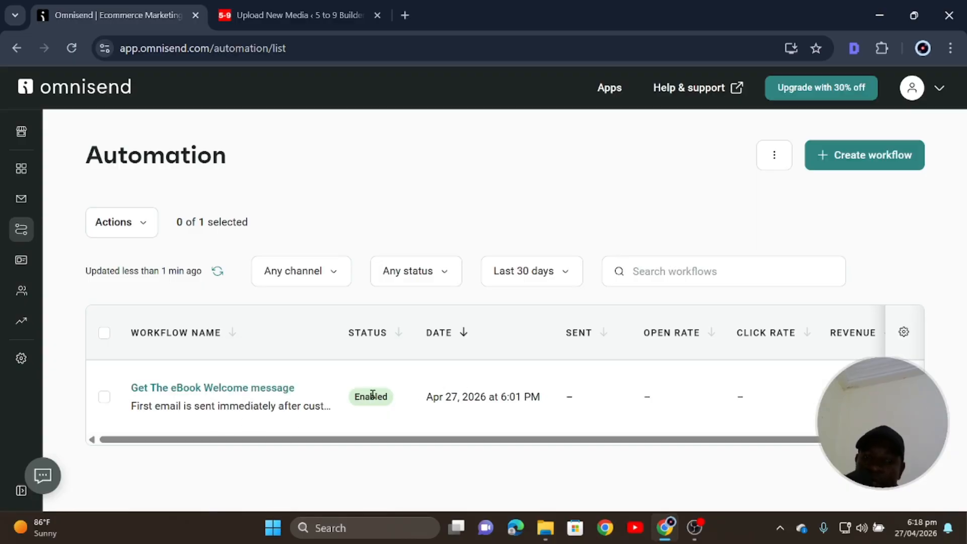
pyautogui.click(256, 388)
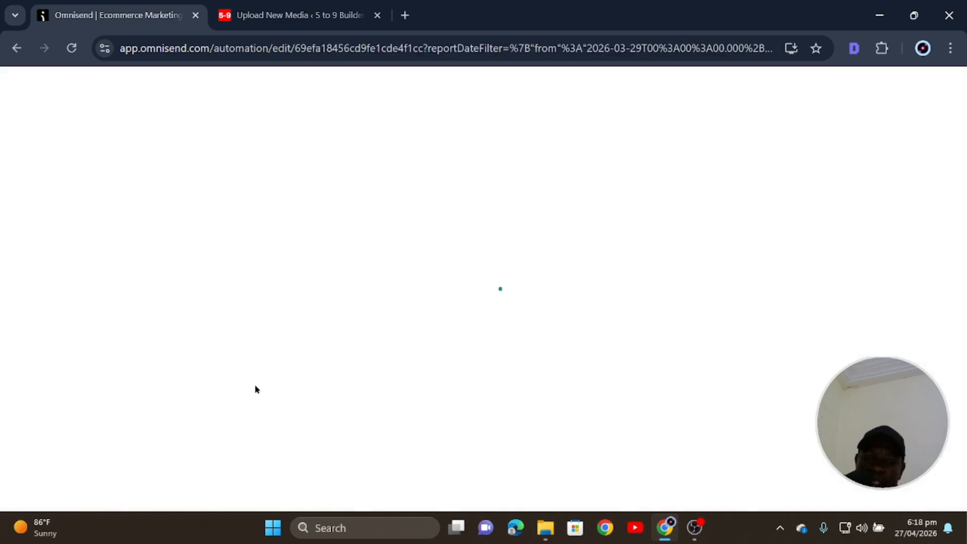
# Load 5to9builder.top in a new tab and wait for the eBook popup.
pyautogui.click(318, 18)
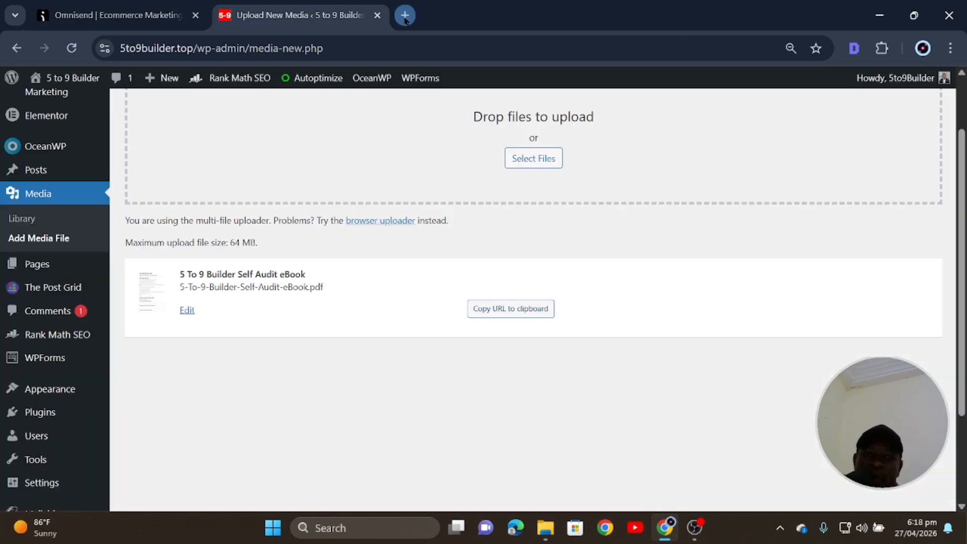
pyautogui.click(405, 16)
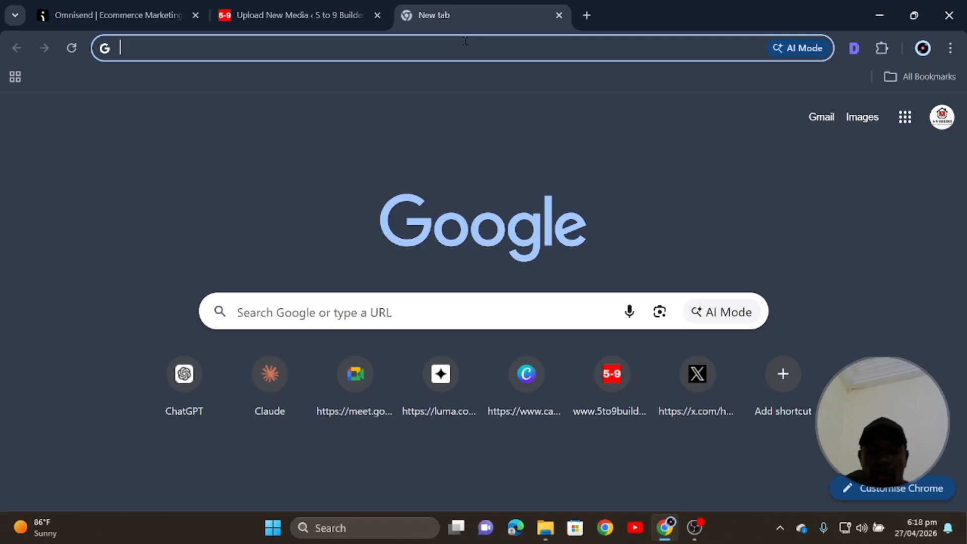
pyautogui.write('5')
pyautogui.press('Return')
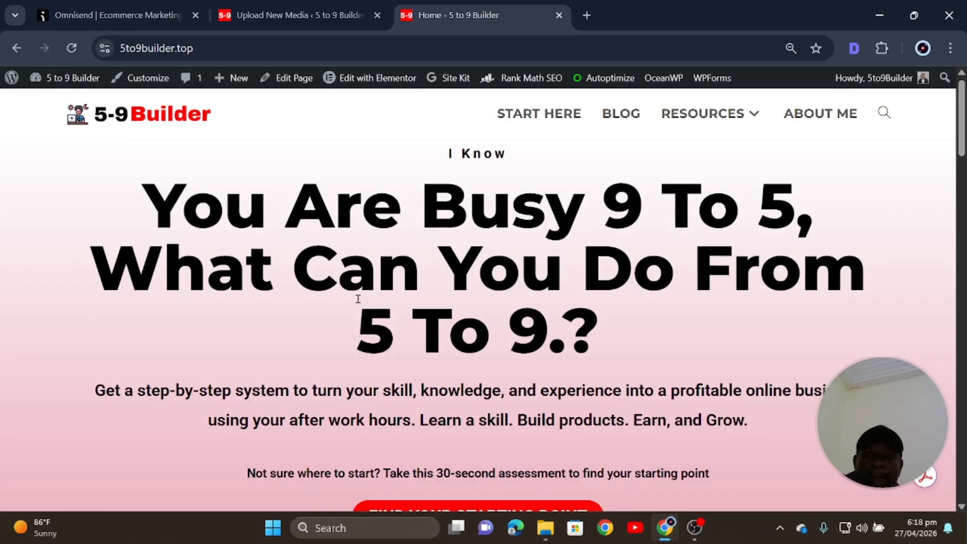
pyautogui.scroll(-6, 358, 298)
pyautogui.scroll(6, 360, 302)
pyautogui.scroll(-3, 361, 303)
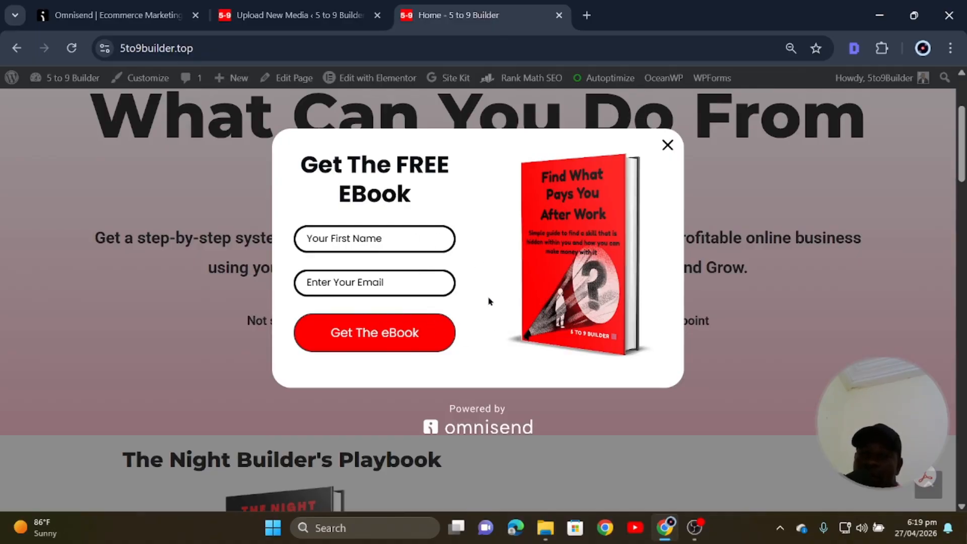
pyautogui.scroll(3, 489, 300)
pyautogui.scroll(-10, 488, 300)
pyautogui.scroll(10, 488, 300)
pyautogui.scroll(-7, 485, 293)
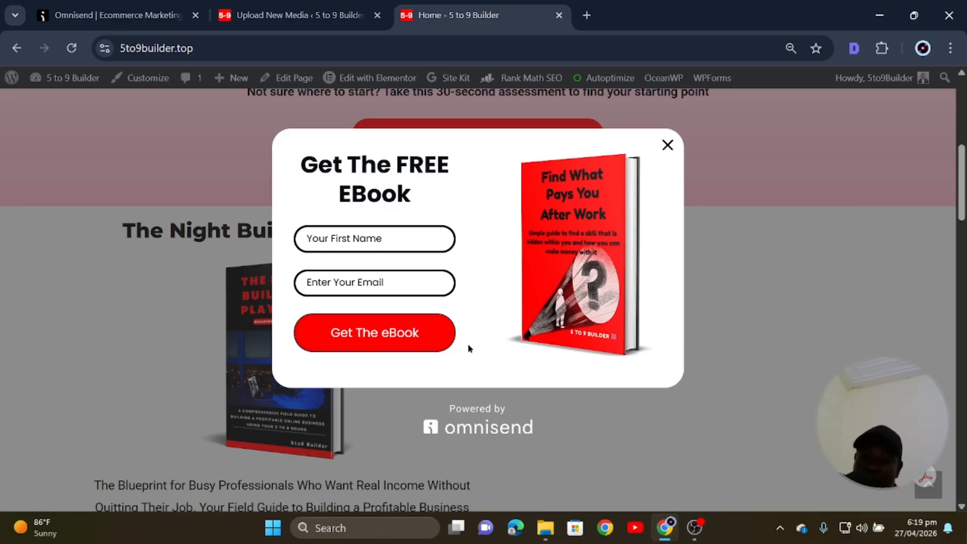
# Enter a first name and email address in the popup, submit Get The eBook, and close the confirmation.
pyautogui.click(405, 230)
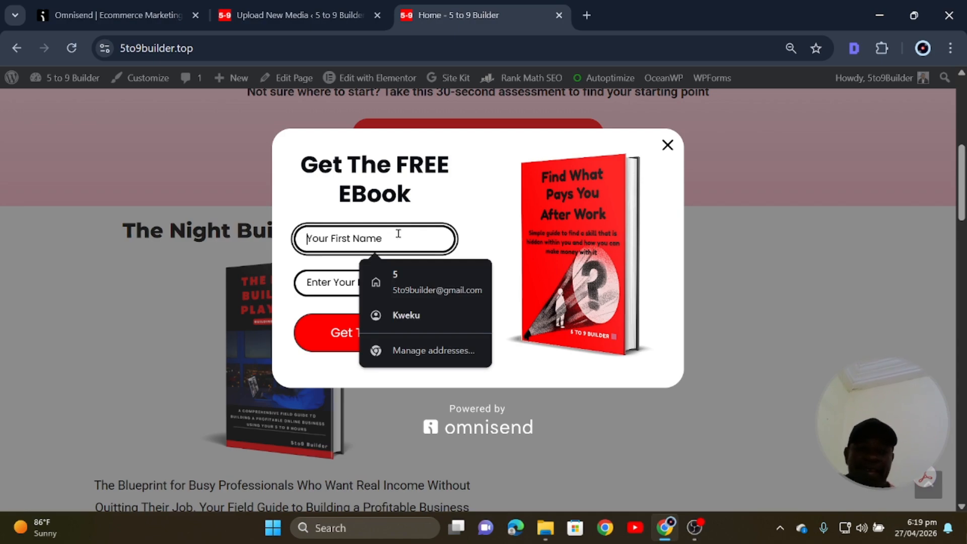
pyautogui.write('kweku')
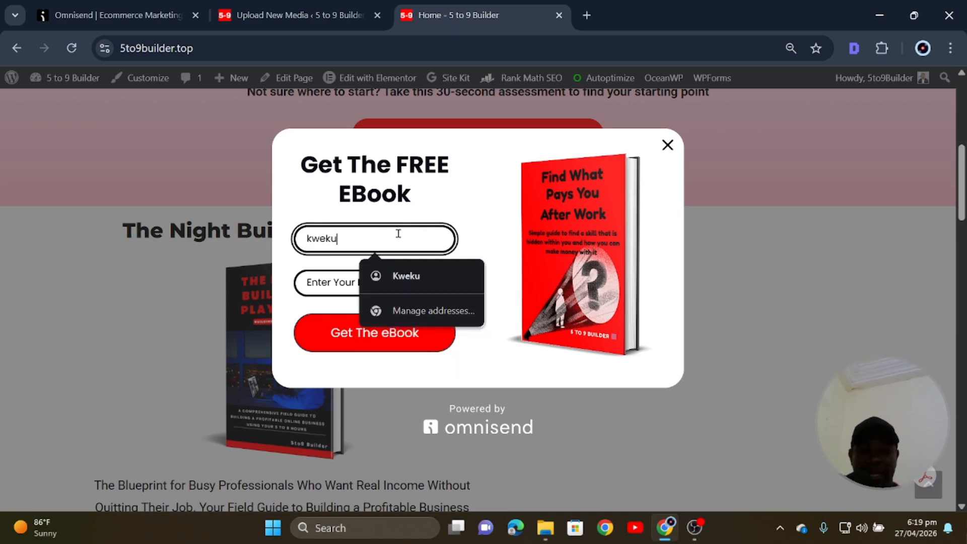
pyautogui.click(323, 277)
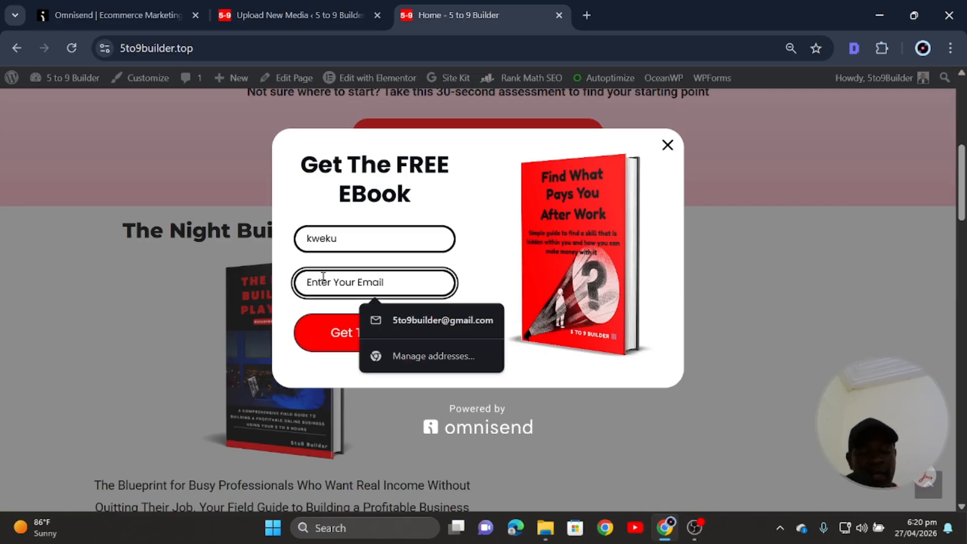
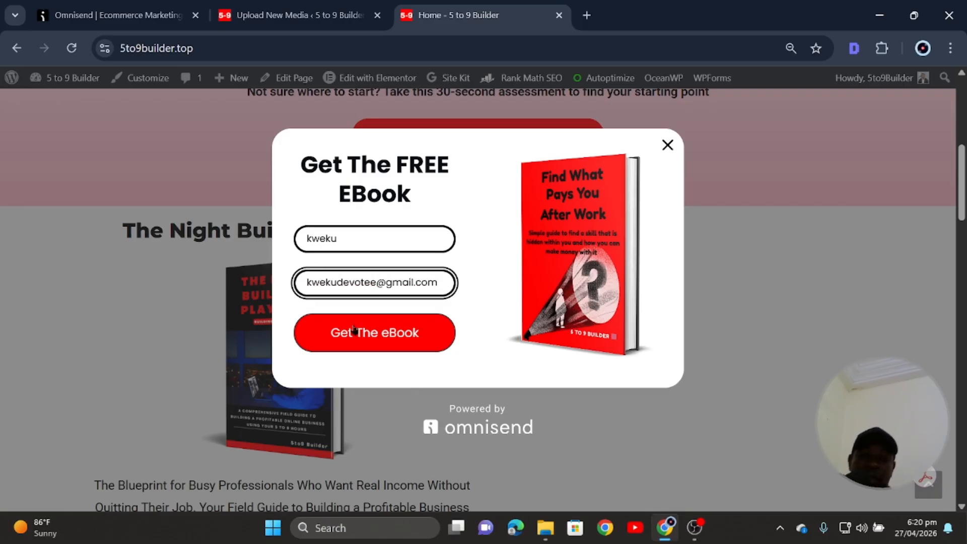
pyautogui.click(354, 330)
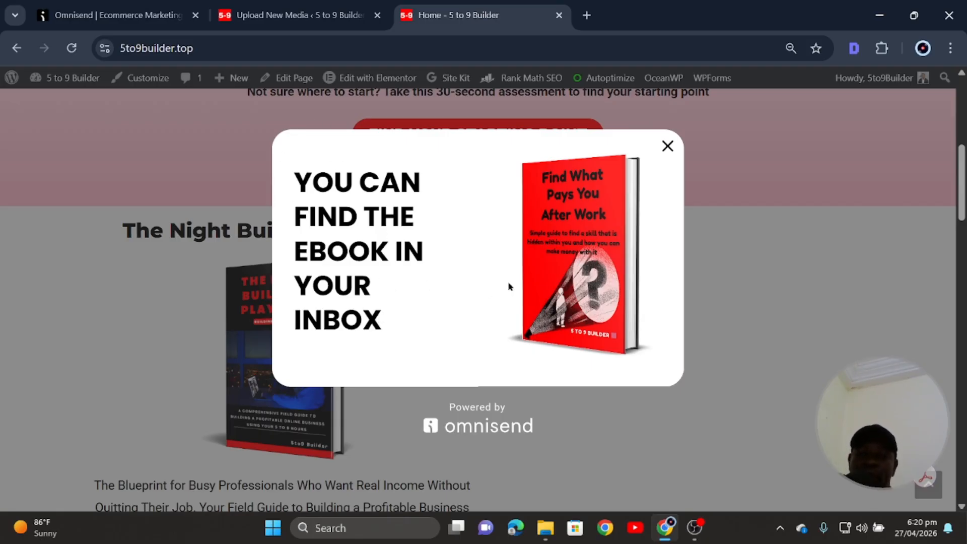
pyautogui.click(668, 147)
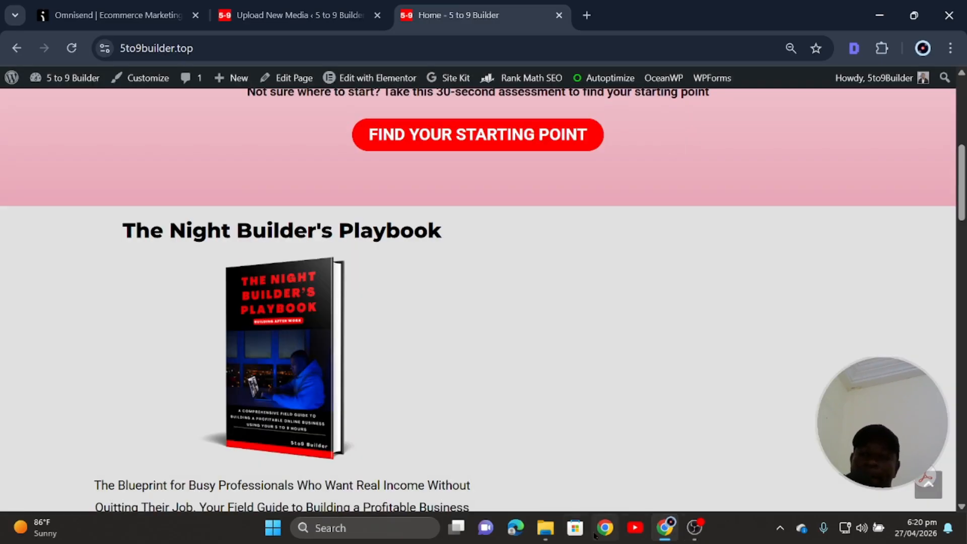
pyautogui.click(605, 528)
# Open the chosen Chrome profile and accept the 5 to 9 Builder site's cookies.
pyautogui.scroll(-6, 460, 282)
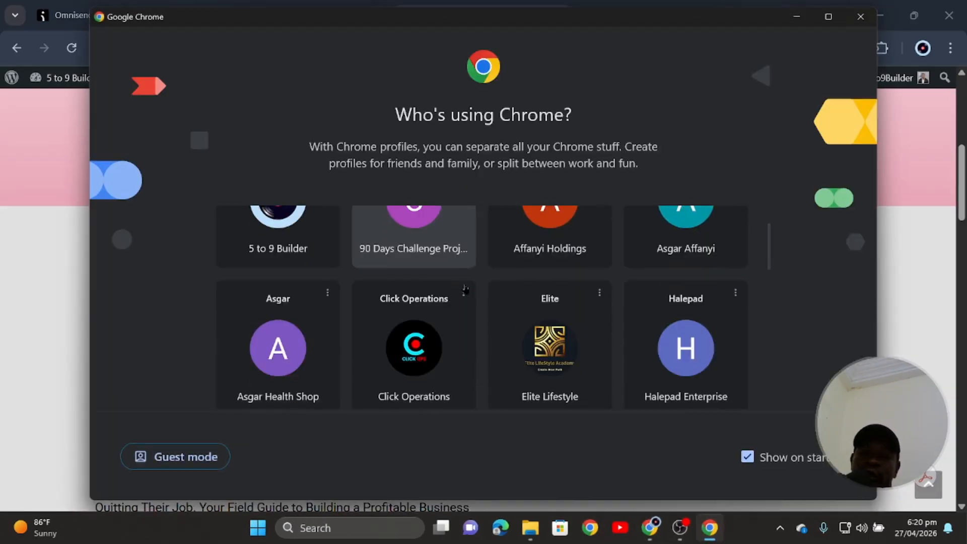
pyautogui.click(264, 276)
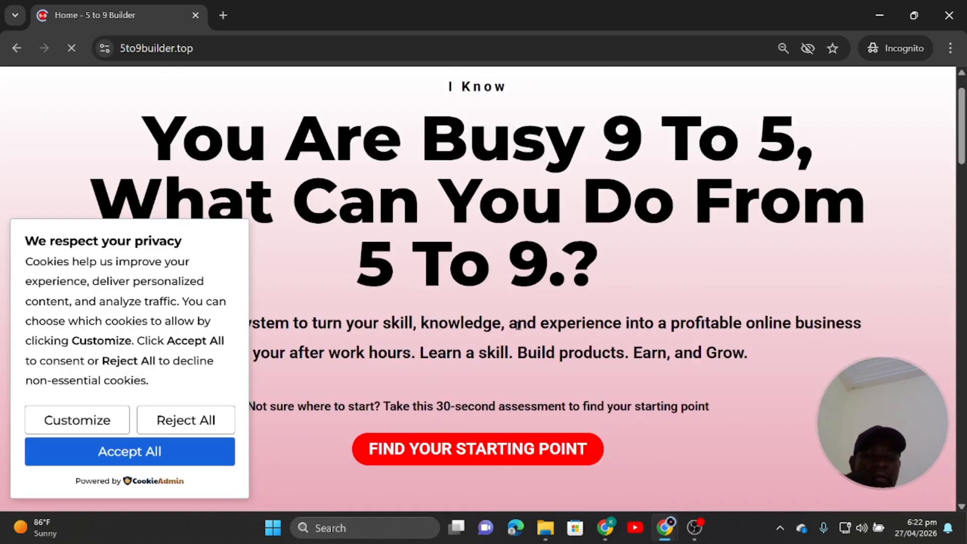
pyautogui.scroll(-3, 478, 342)
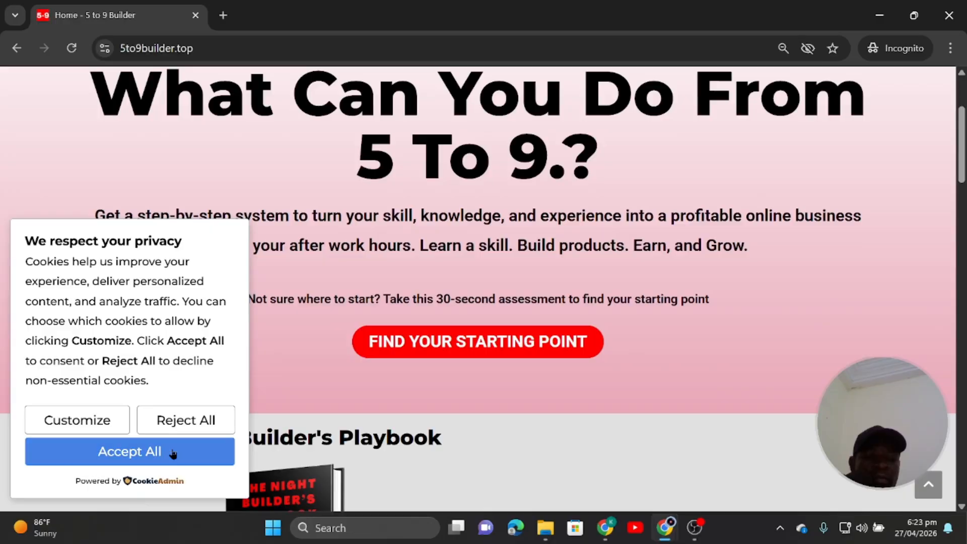
pyautogui.click(142, 450)
pyautogui.scroll(3, 434, 393)
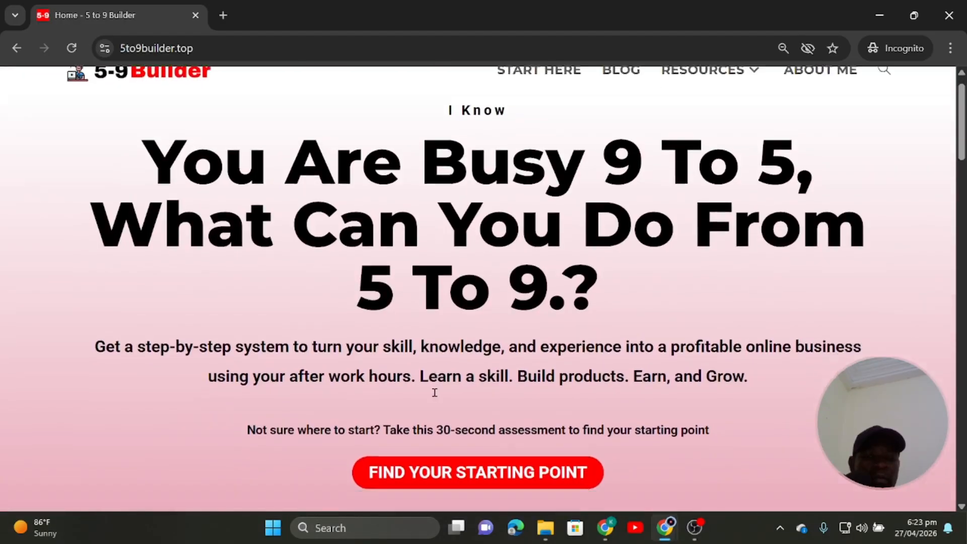
pyautogui.scroll(-6, 434, 396)
pyautogui.scroll(6, 435, 393)
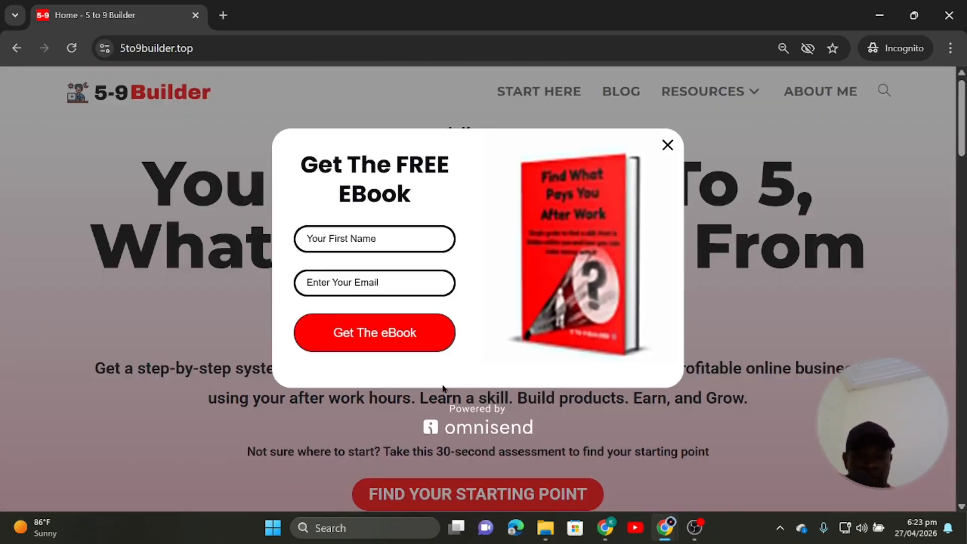
# Submit the eBook form with a first name and saved email, then close the already-subscribed message.
pyautogui.click(366, 238)
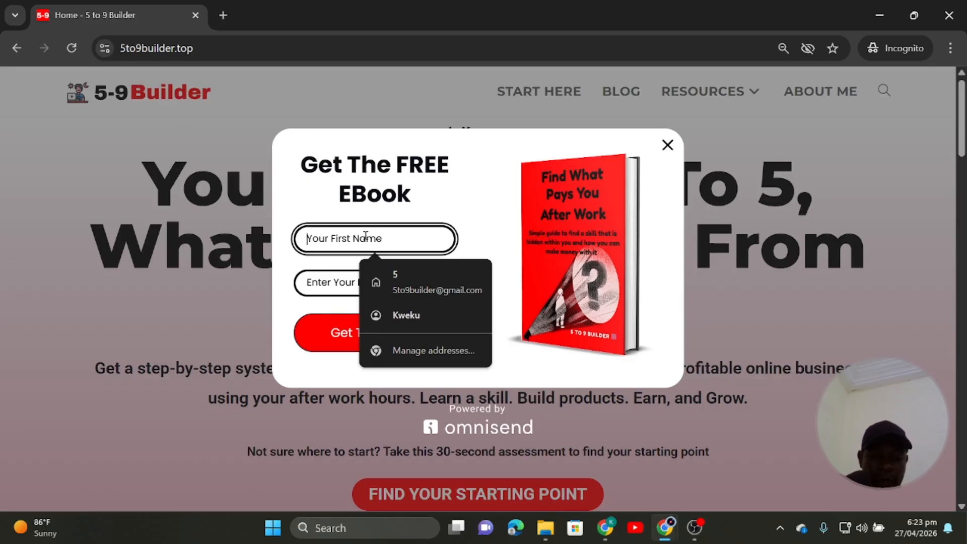
pyautogui.write('kweku')
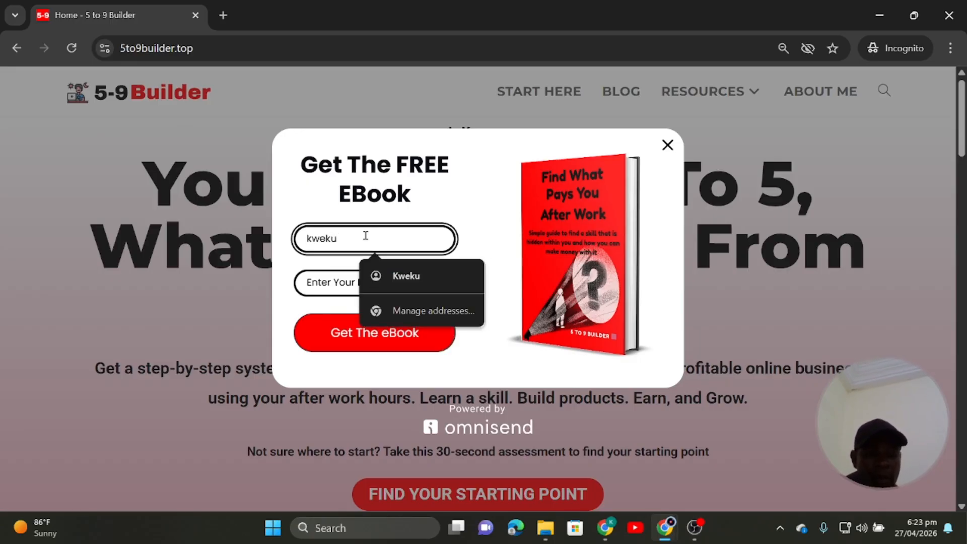
pyautogui.press('Tab')
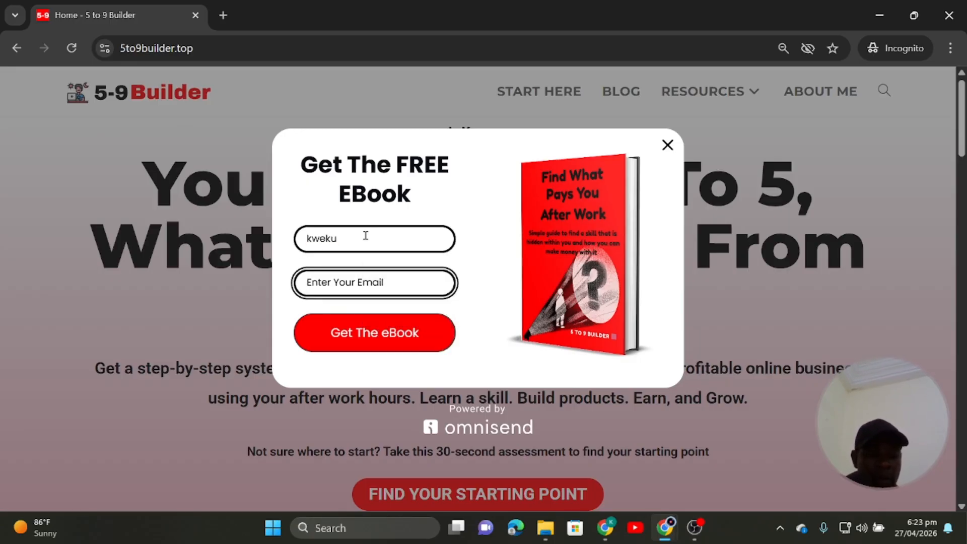
pyautogui.write('Kwe')
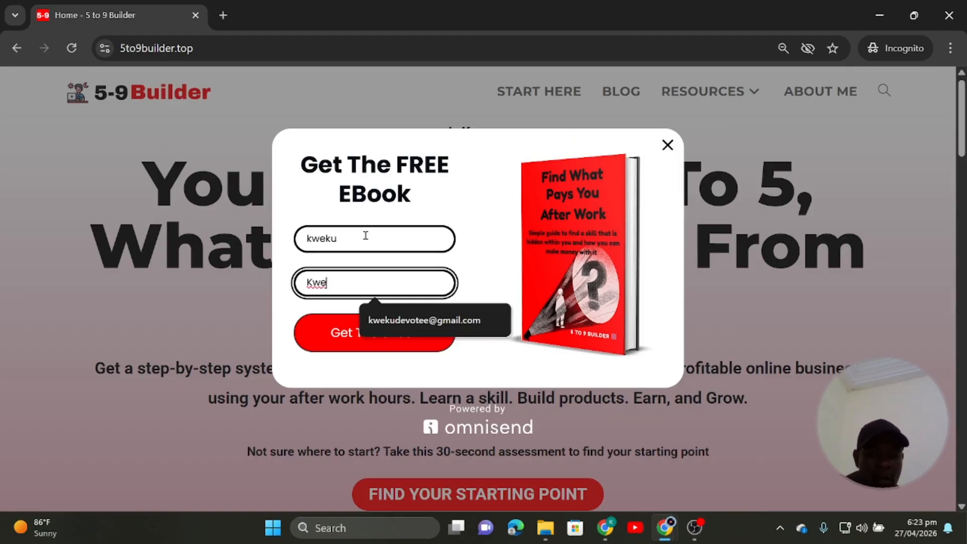
pyautogui.click(398, 322)
pyautogui.click(386, 341)
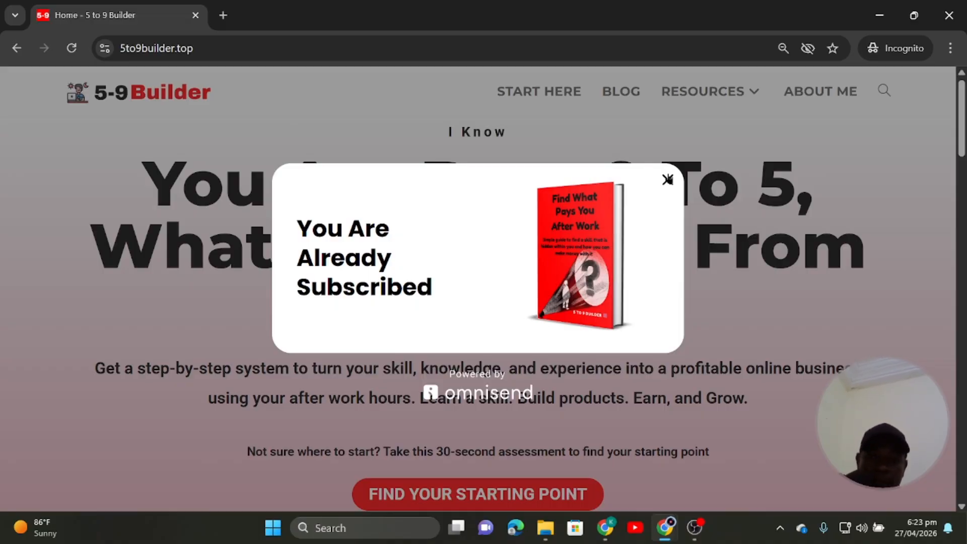
pyautogui.click(668, 180)
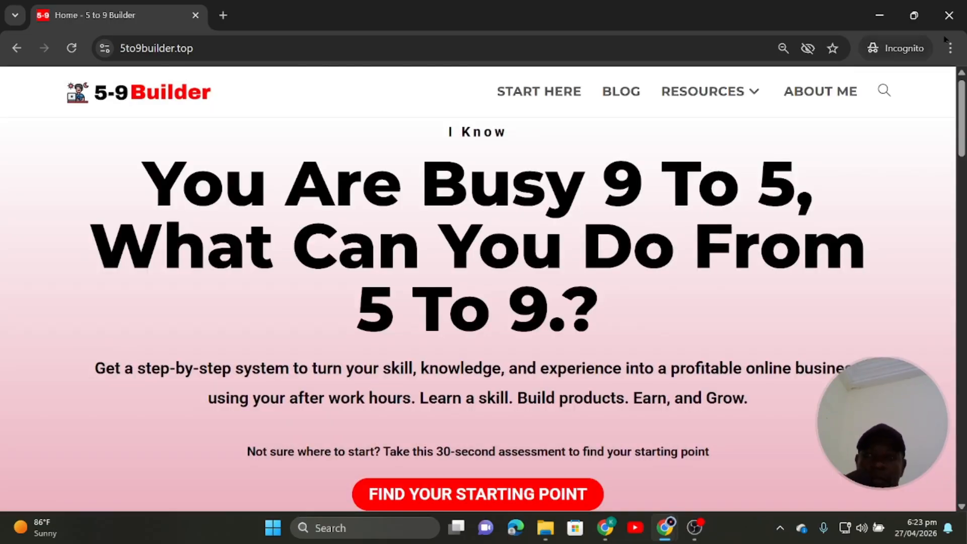
# Close the incognito test window, reload the Upload New Media page and refresh the Gmail inbox.
pyautogui.click(948, 15)
pyautogui.click(335, 16)
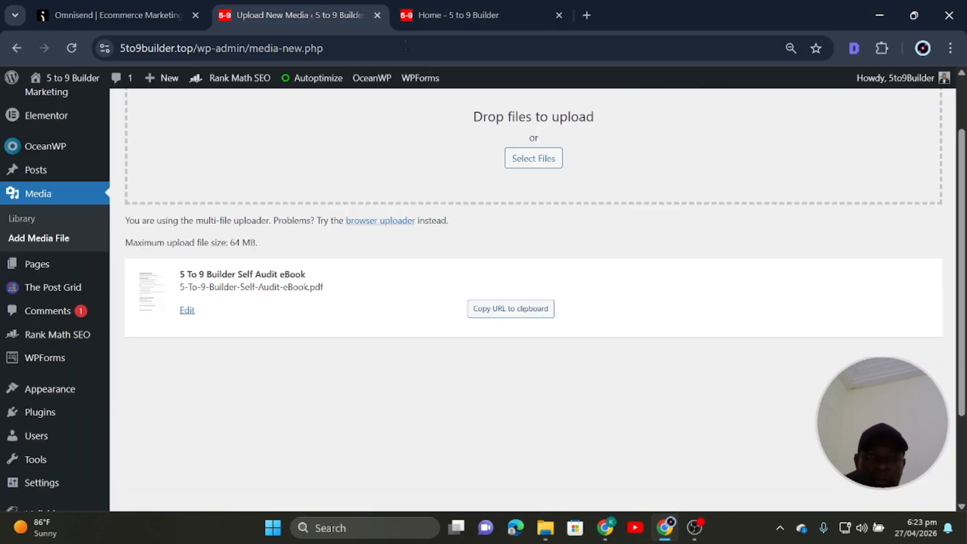
pyautogui.click(71, 48)
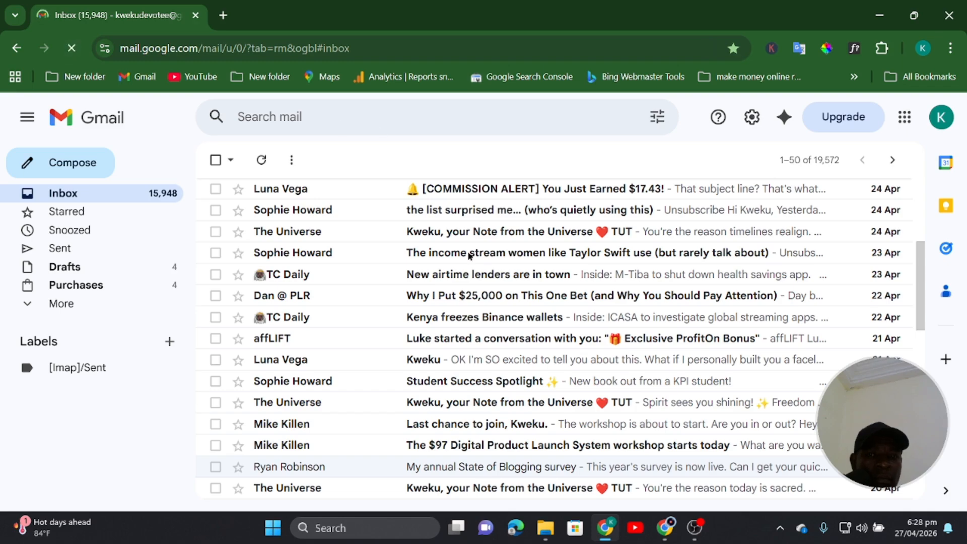
pyautogui.press('F5')
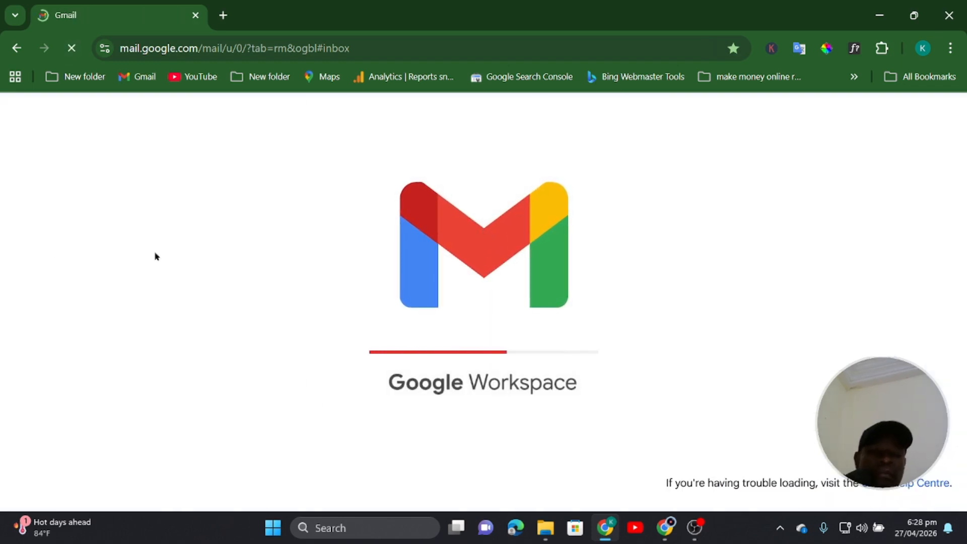
pyautogui.click(695, 528)
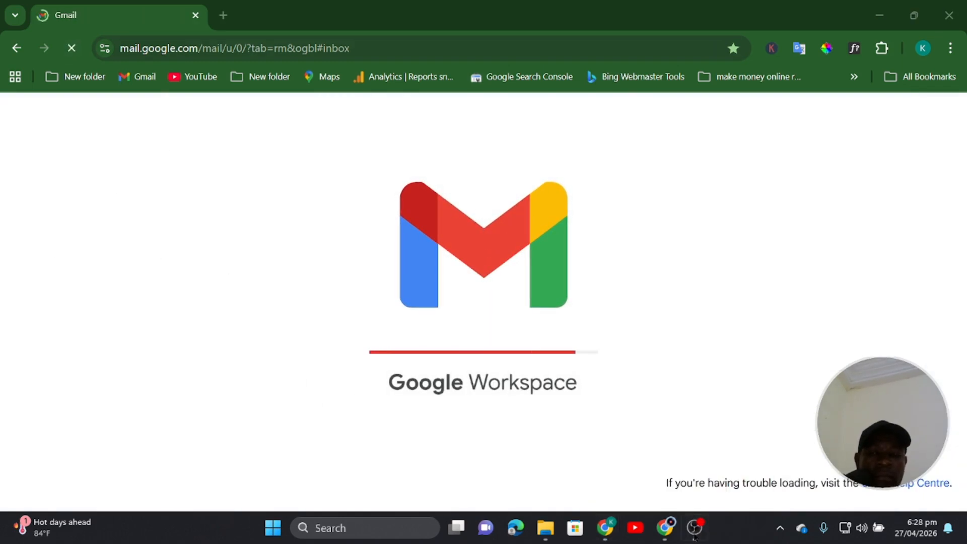
pyautogui.click(886, 8)
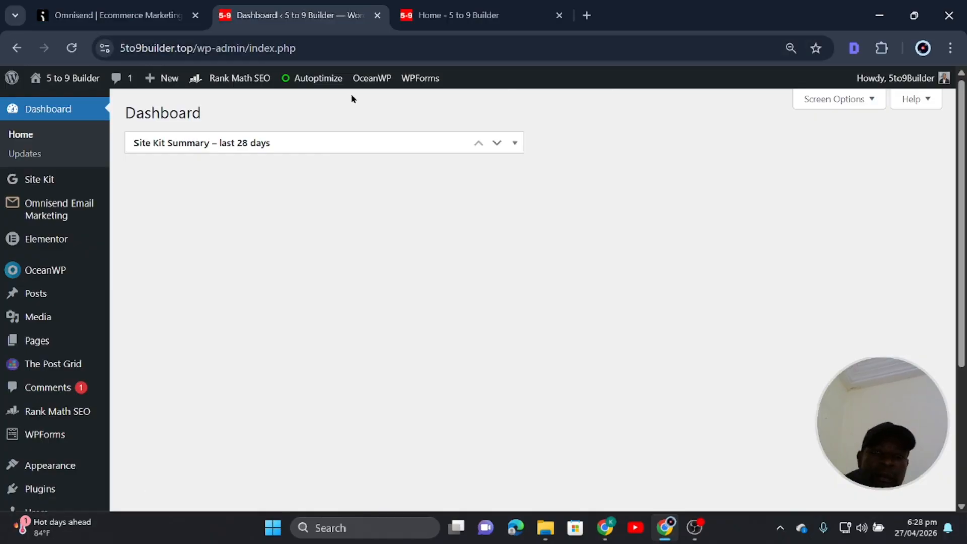
# Reload the 5 to 9 Builder homepage tab to pick up the latest changes.
pyautogui.click(461, 23)
pyautogui.scroll(5, 345, 305)
pyautogui.click(298, 16)
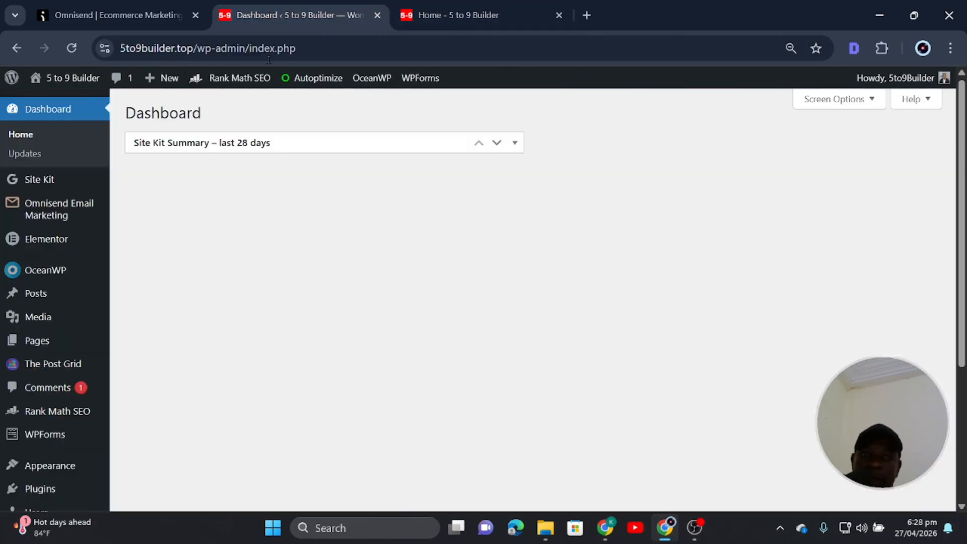
pyautogui.click(454, 15)
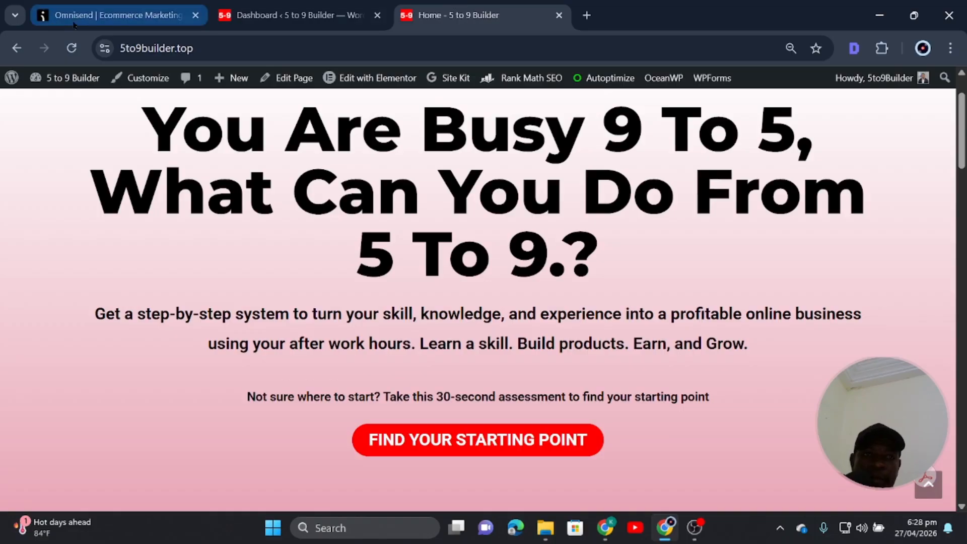
pyautogui.click(71, 48)
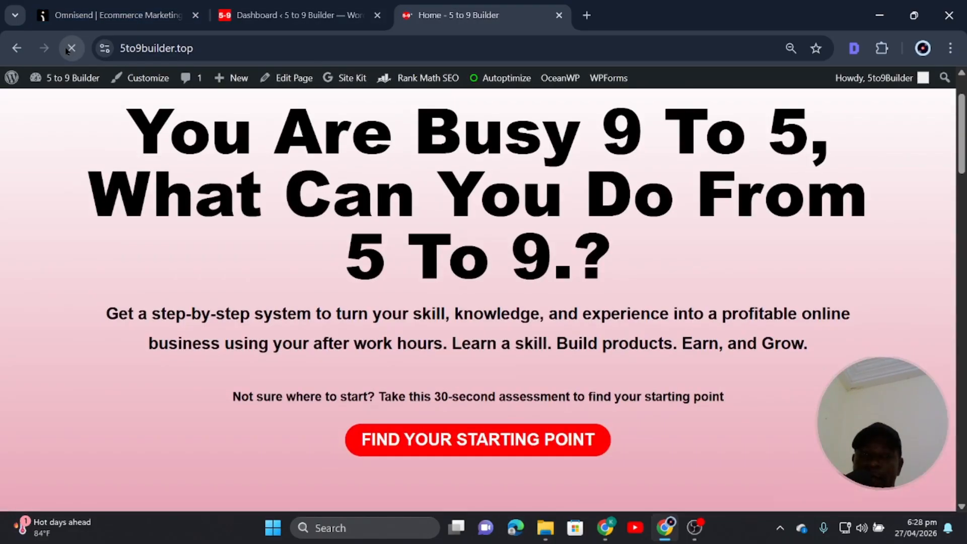
# Open a new incognito window and load 5to9builder.top in it.
pyautogui.moveTo(12, 78)
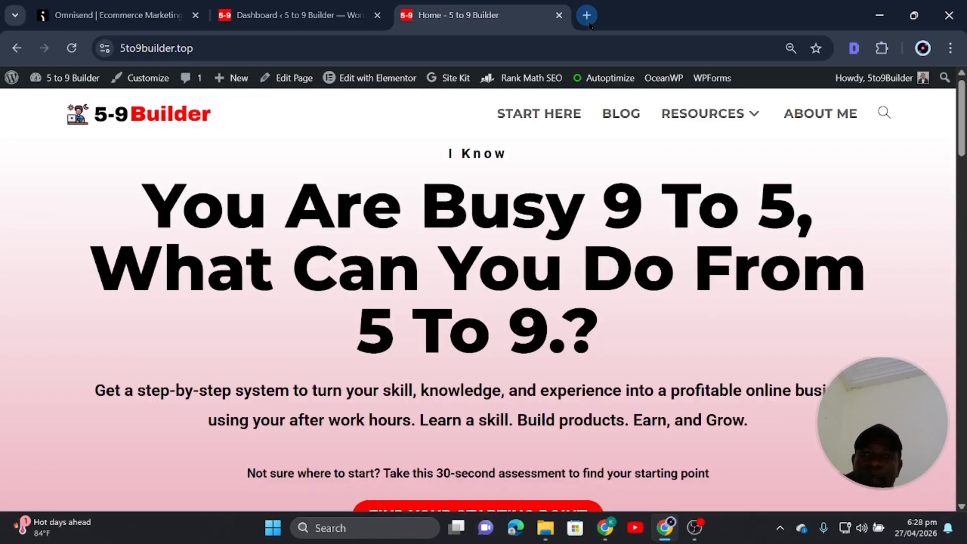
pyautogui.click(587, 16)
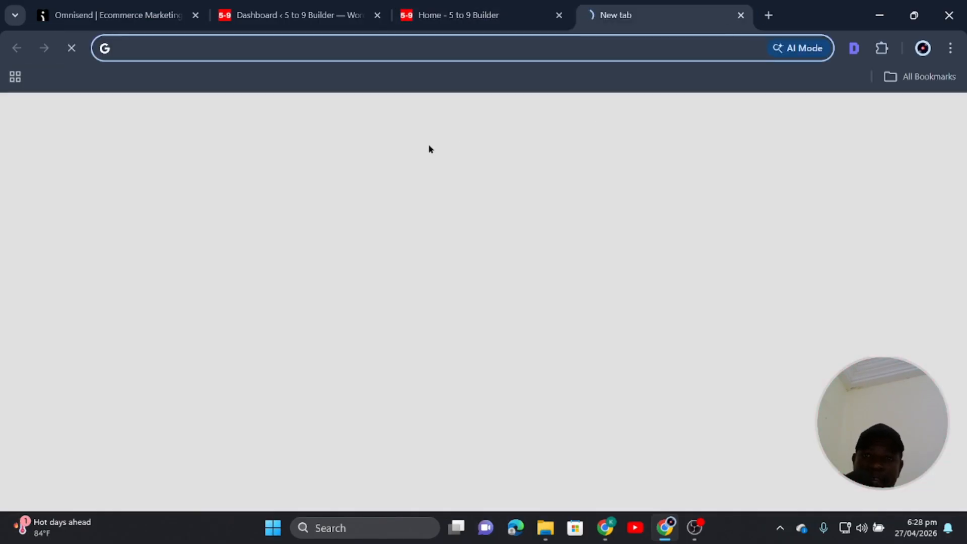
pyautogui.click(951, 48)
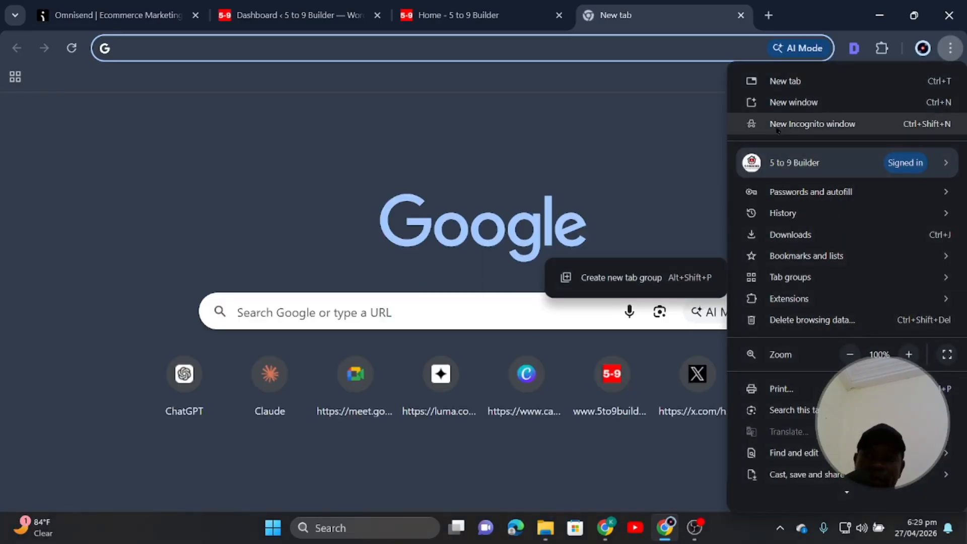
pyautogui.click(812, 124)
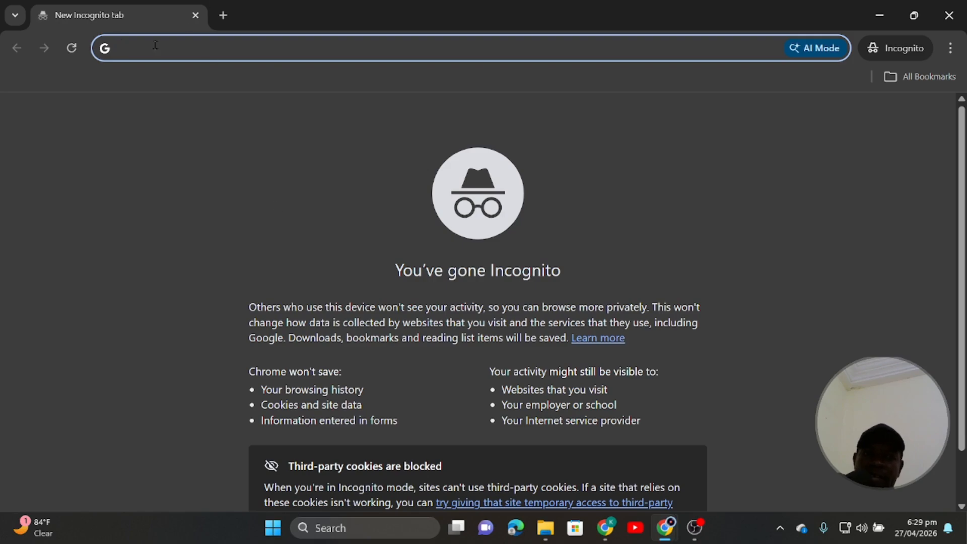
pyautogui.write('5to9builder.top')
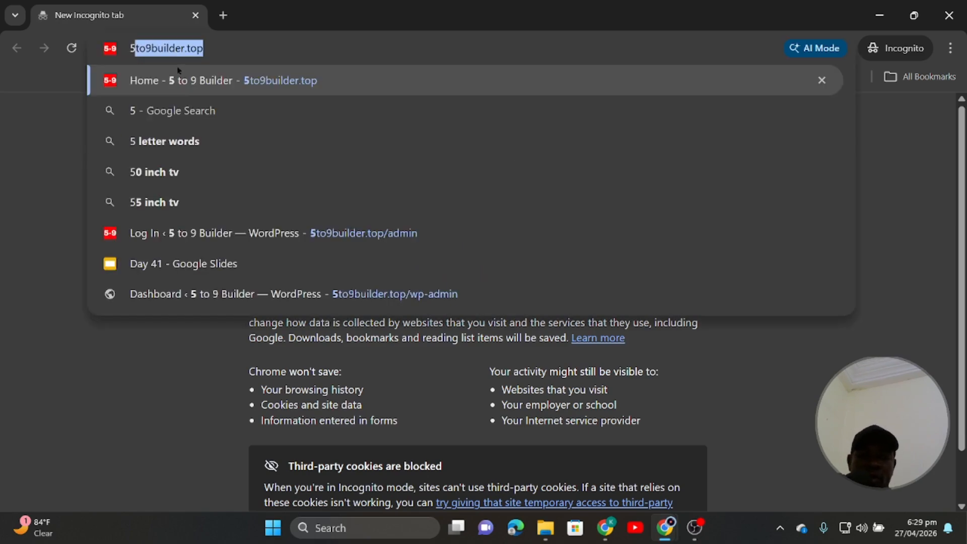
pyautogui.click(188, 82)
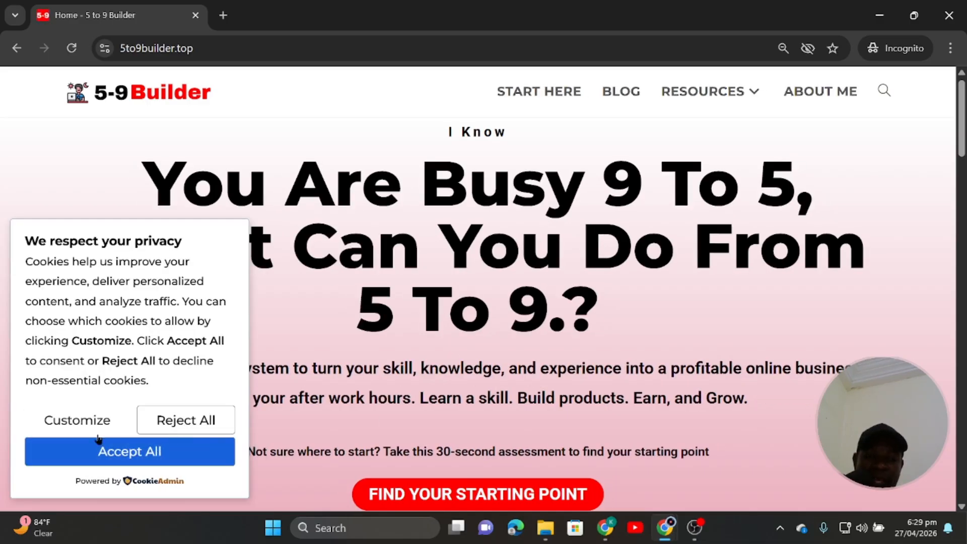
# Accept All cookies on the incognito homepage and wait for the Omnisend eBook popup.
pyautogui.click(154, 452)
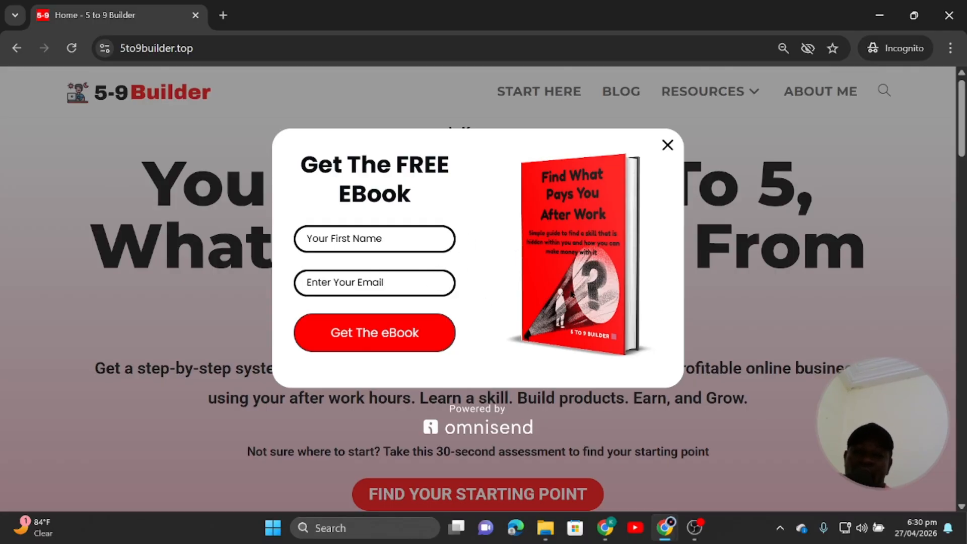
# Close the 'Get The FREE EBook' popup and scroll the homepage back to the hero.
pyautogui.scroll(-10, 572, 294)
pyautogui.scroll(-7, 573, 294)
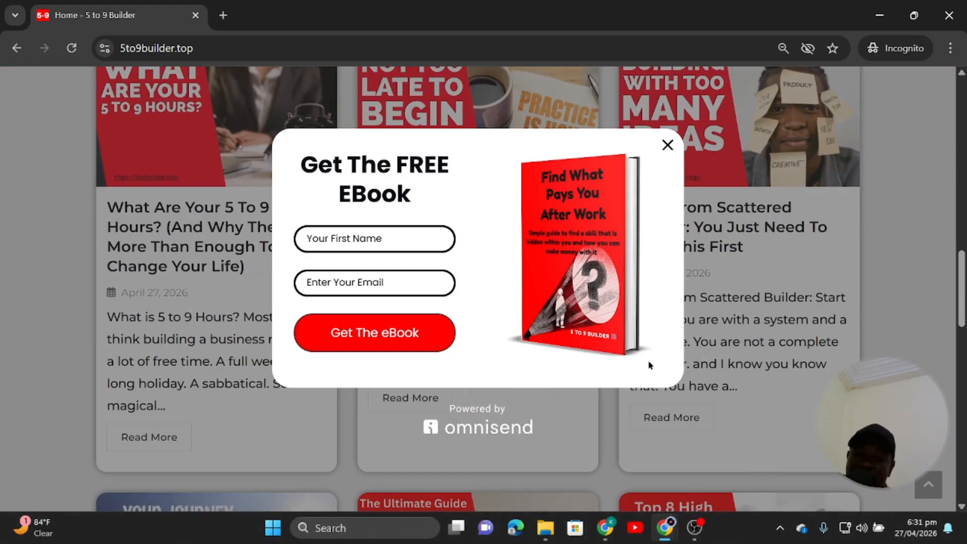
pyautogui.scroll(17, 565, 350)
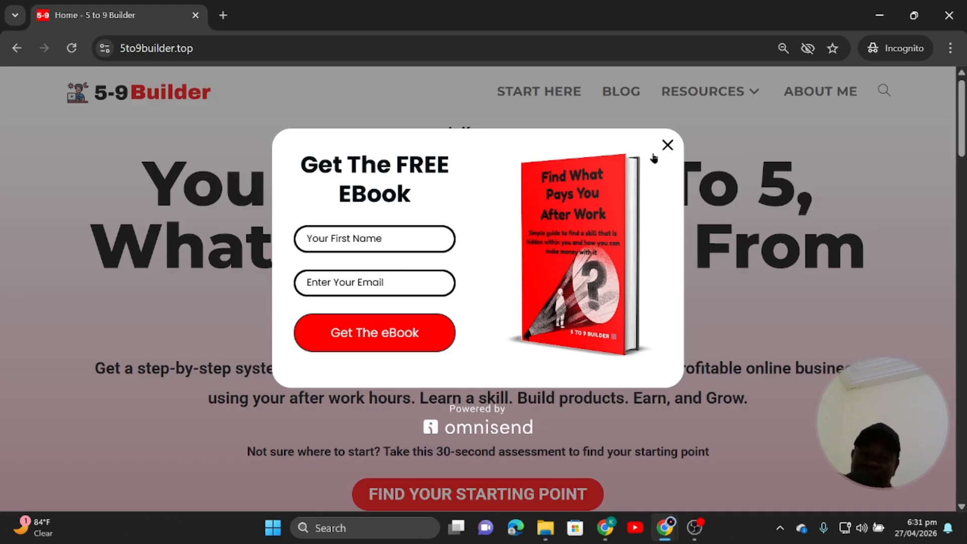
pyautogui.click(667, 145)
pyautogui.scroll(-20, 607, 388)
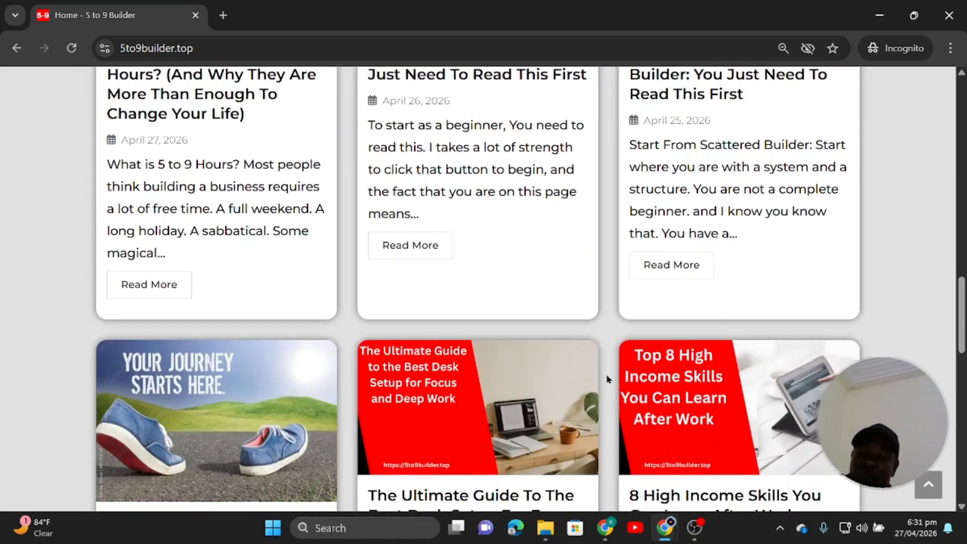
pyautogui.scroll(18, 609, 377)
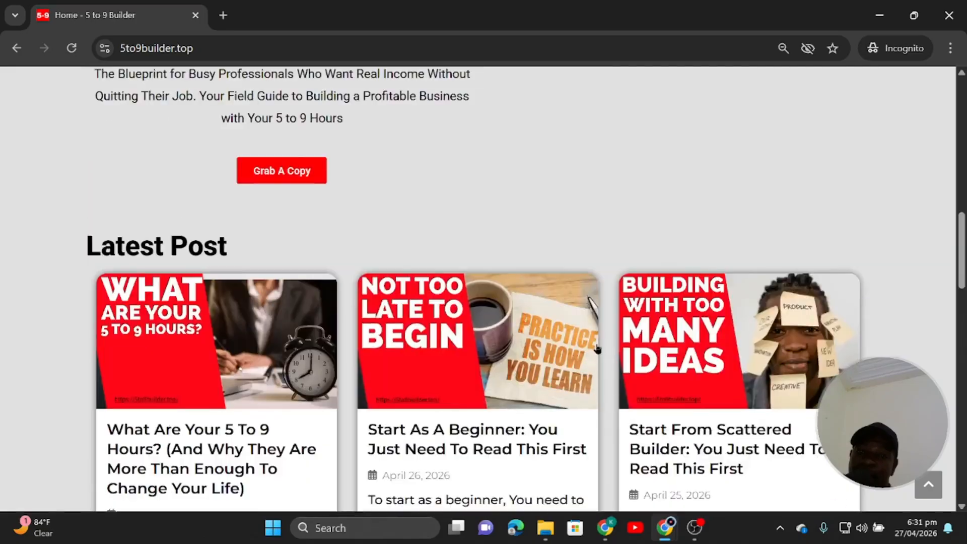
pyautogui.scroll(5, 597, 349)
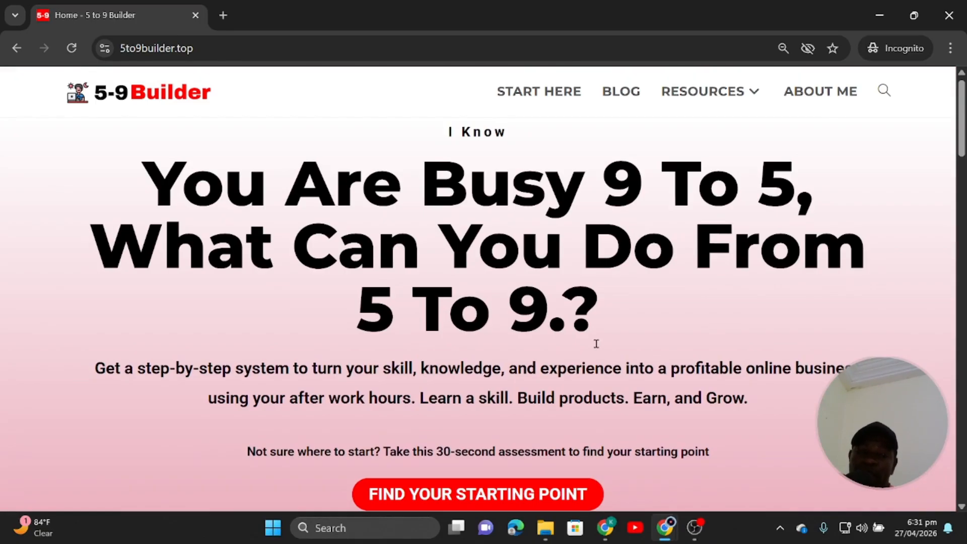